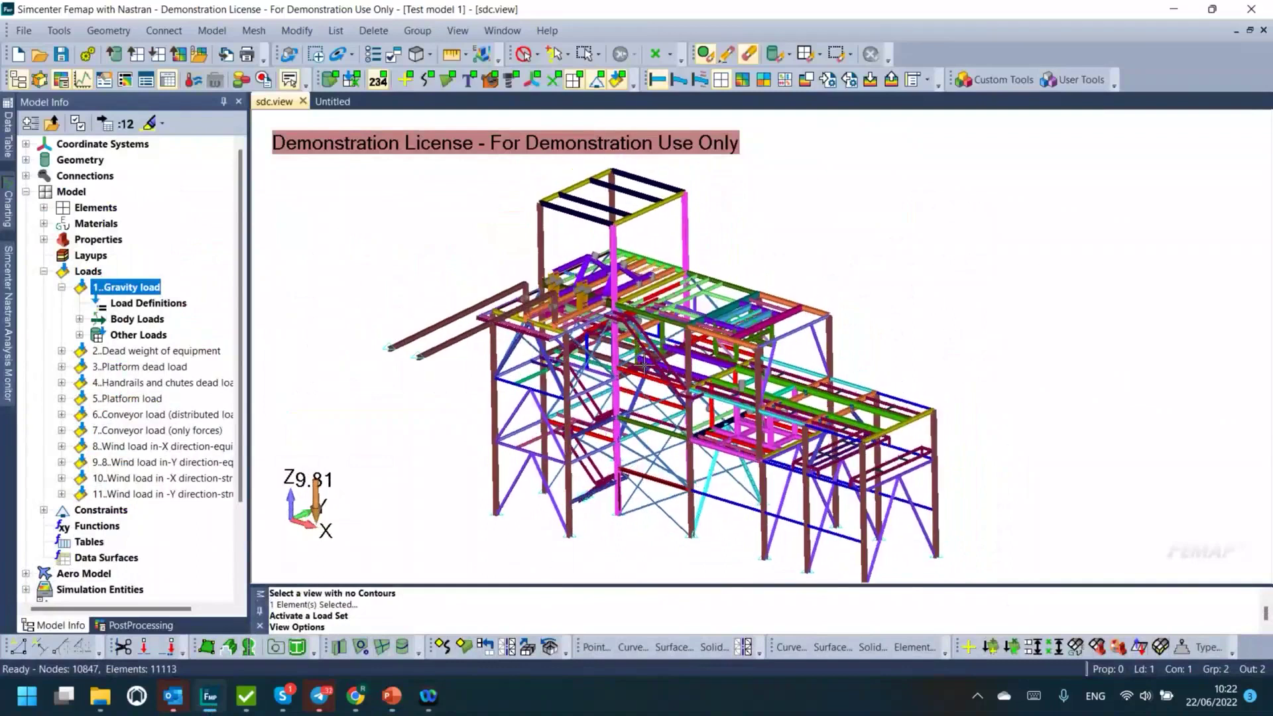
Step: Activate the Dead weight of equipment load set to view its forces on the structure
{"action": "middle_click_drag", "start_coordinate": [645, 364], "coordinate": [644, 351]}
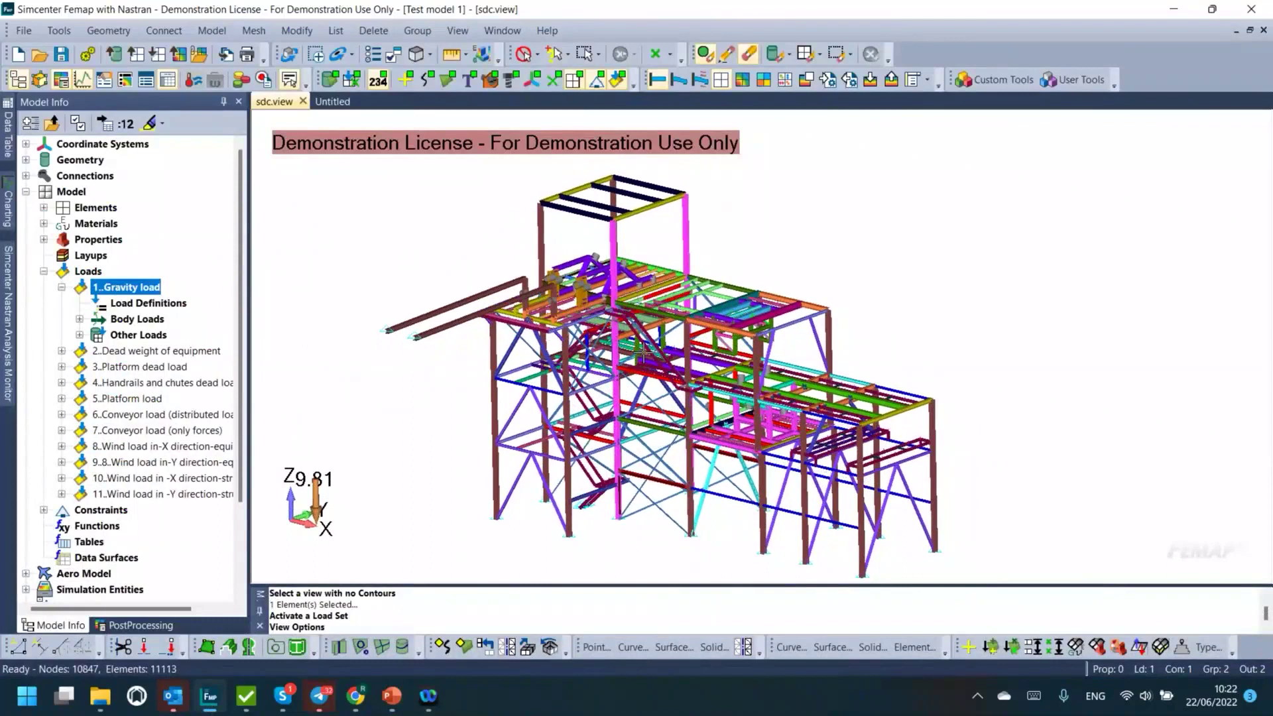
{"action": "middle_click_drag", "start_coordinate": [577, 356], "coordinate": [380, 364]}
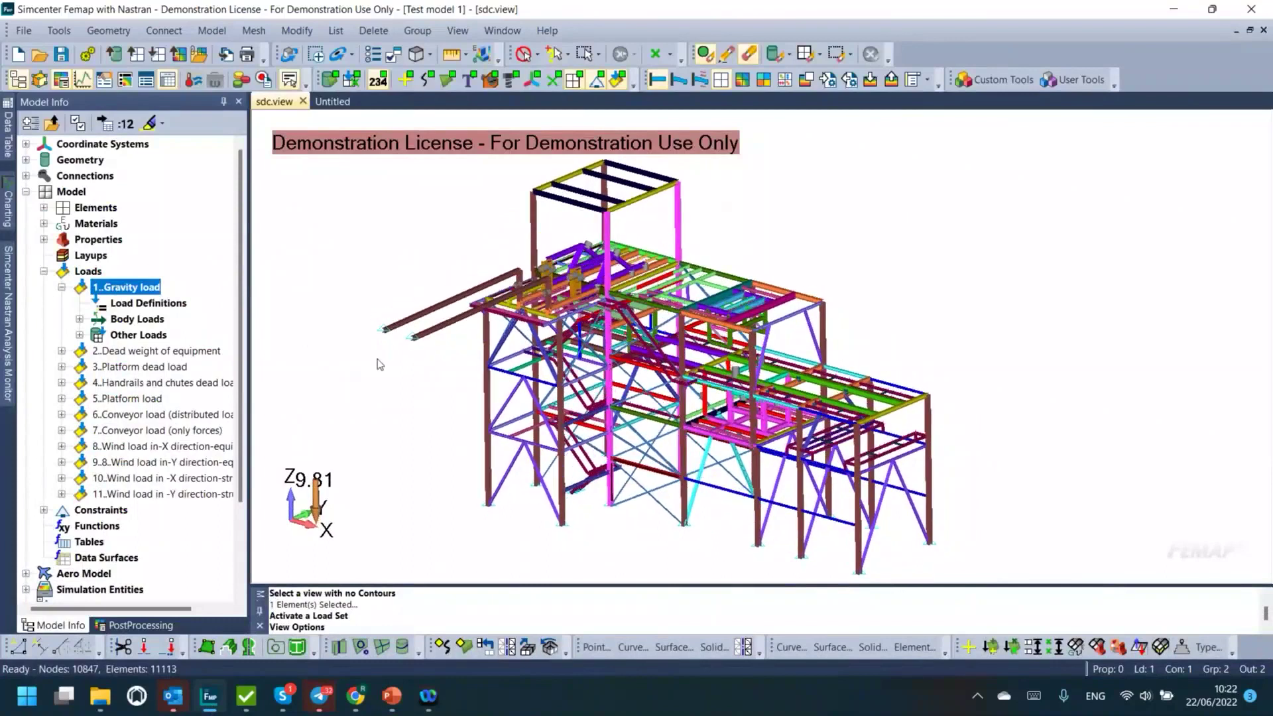
{"action": "left_click", "coordinate": [62, 287]}
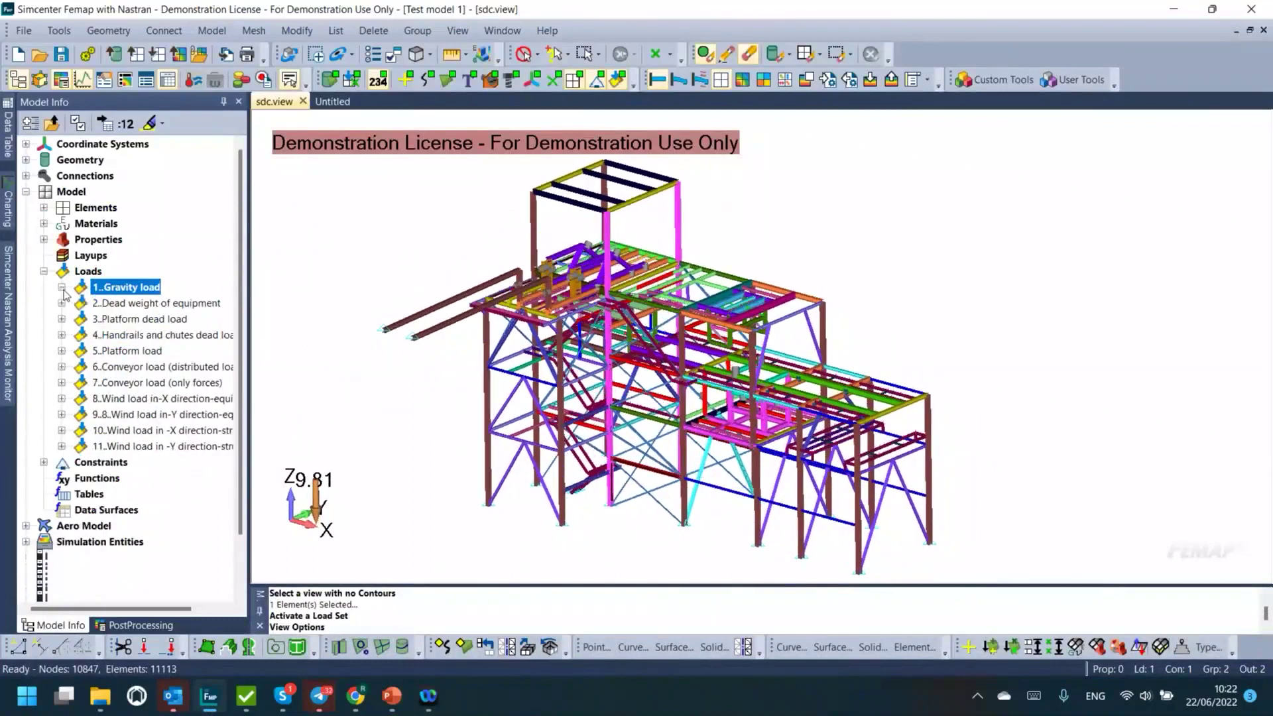
{"action": "left_click", "coordinate": [132, 447]}
{"action": "left_click", "coordinate": [118, 305]}
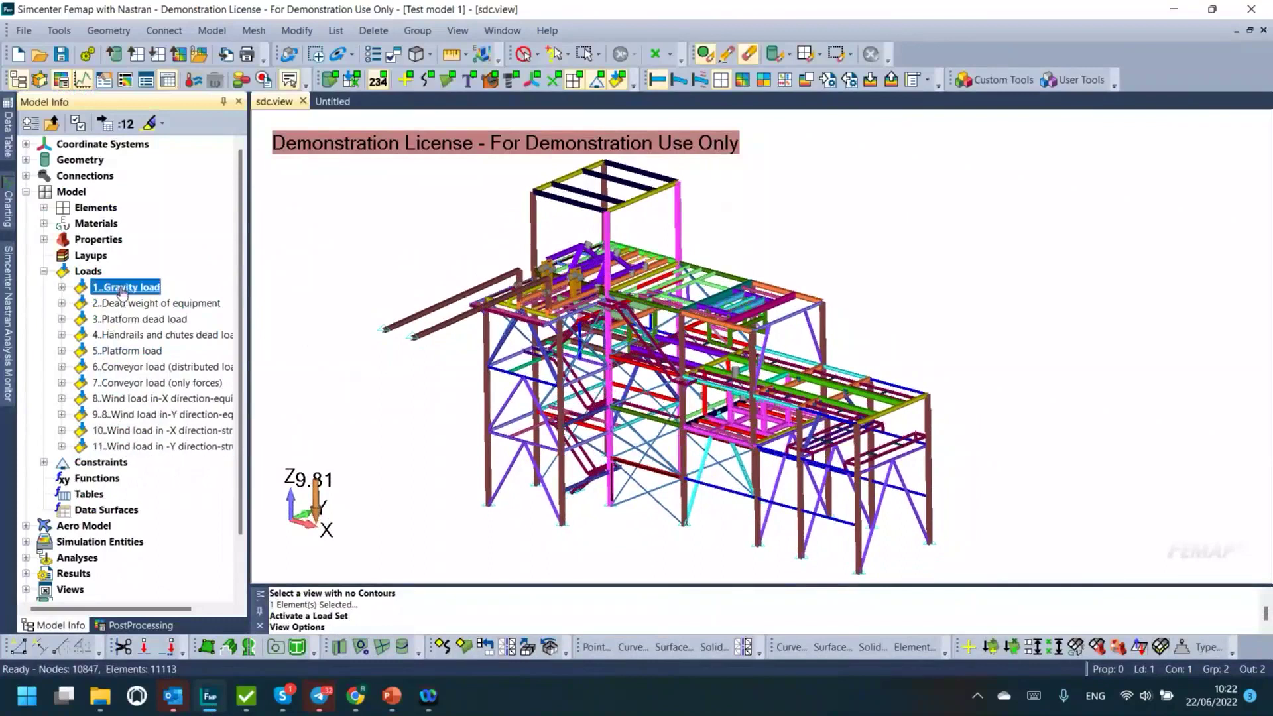
{"action": "double_click", "coordinate": [119, 305]}
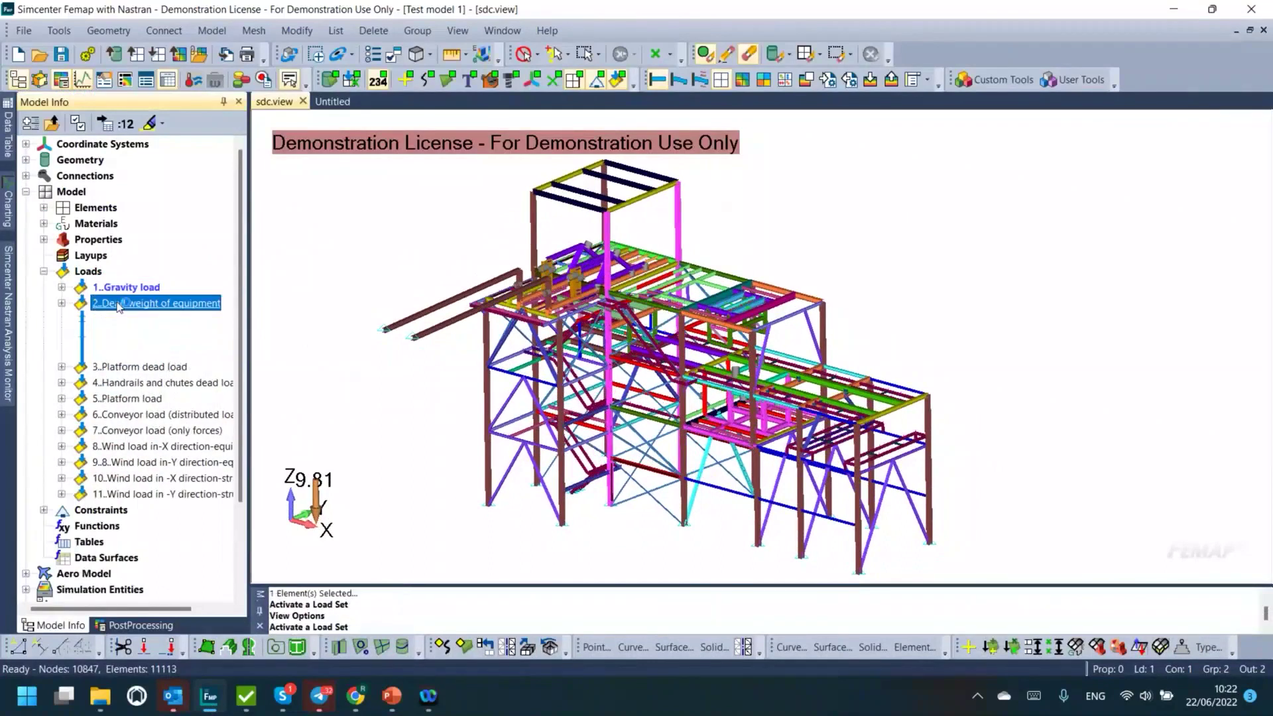
{"action": "left_click", "coordinate": [73, 303]}
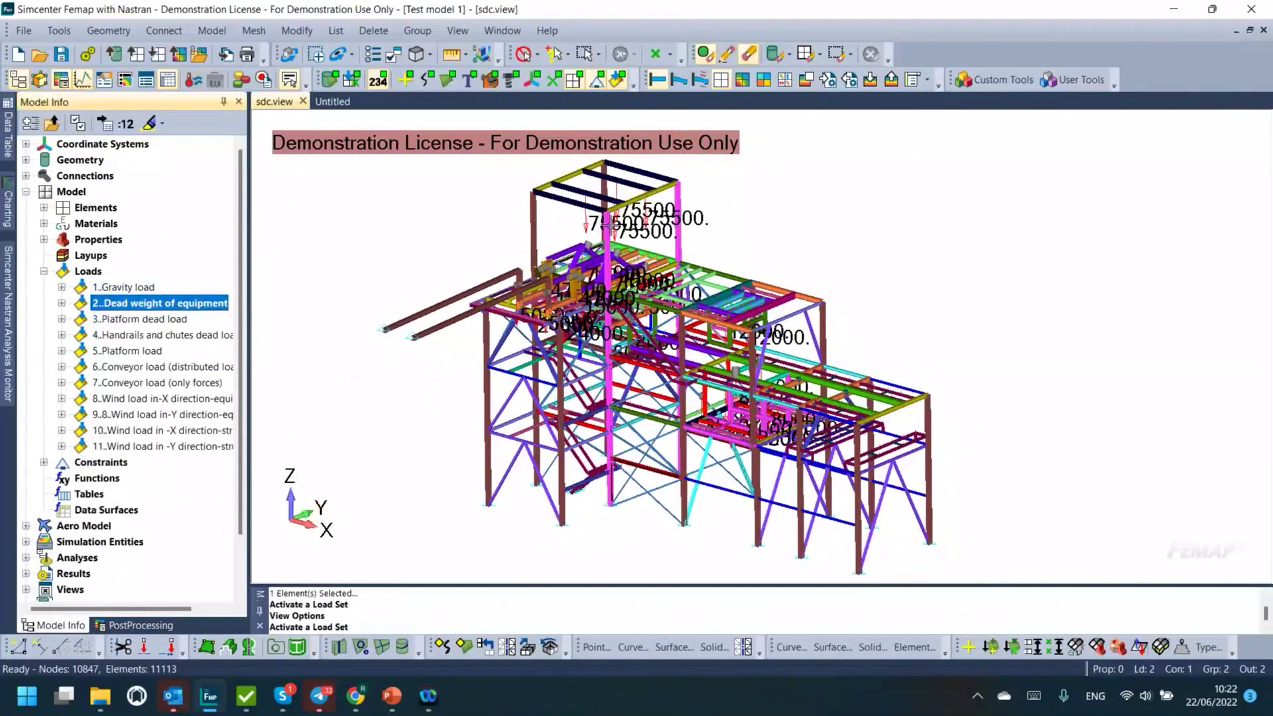
Step: Activate the Platform dead load set, followed by the Handrails and chutes dead load set, to view each on the structure
{"action": "double_click", "coordinate": [132, 319]}
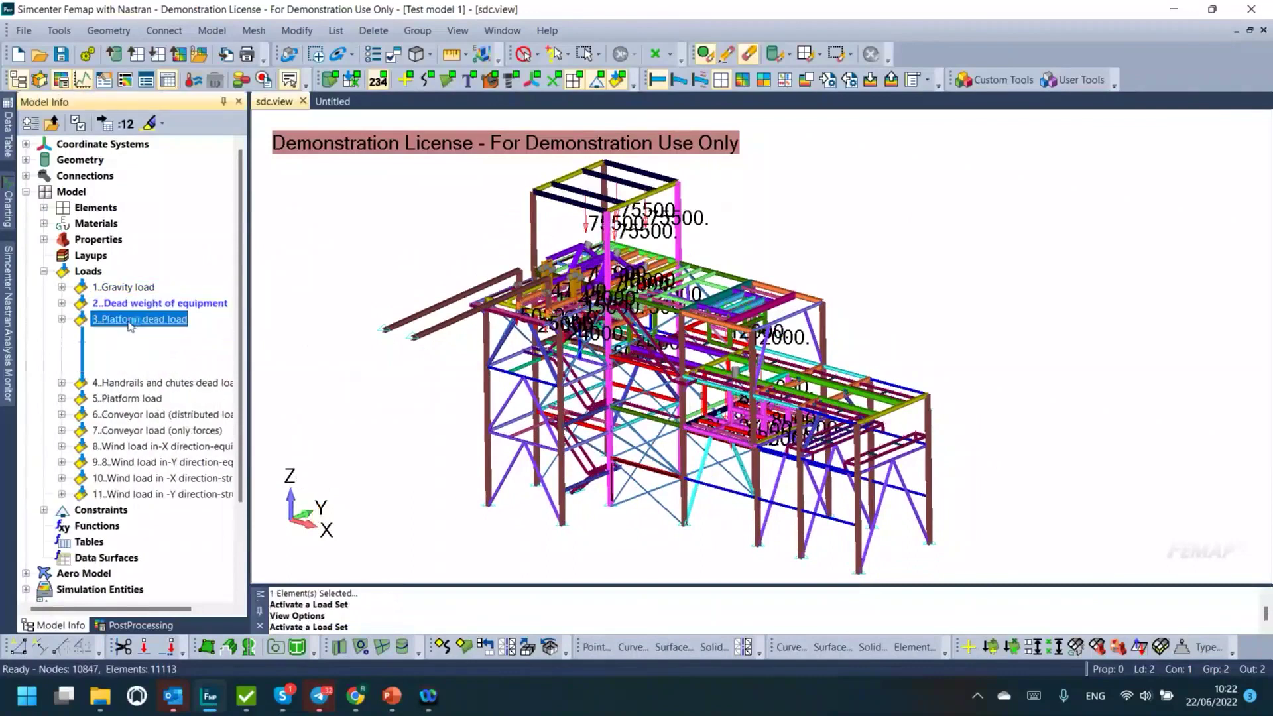
{"action": "left_click", "coordinate": [62, 320]}
{"action": "double_click", "coordinate": [93, 335]}
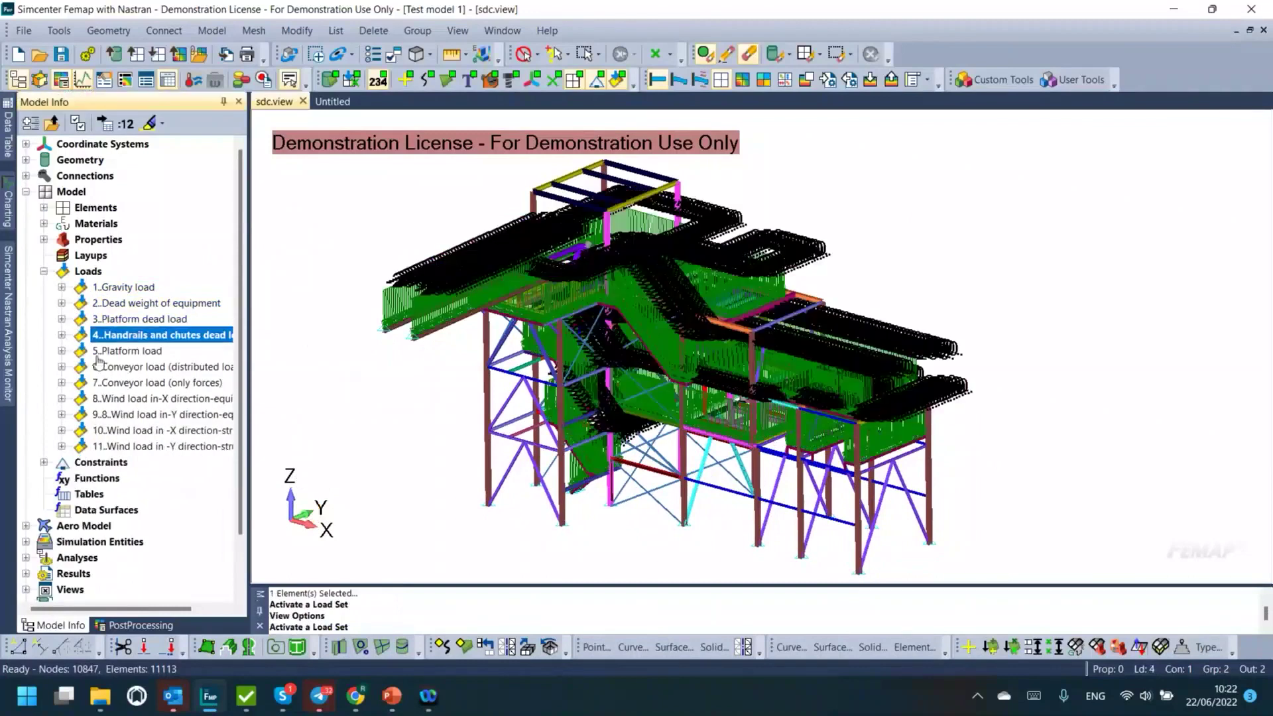
Step: View the Platform load set and the equipment wind load sets in X and Y direction by activating each in turn
{"action": "double_click", "coordinate": [117, 354]}
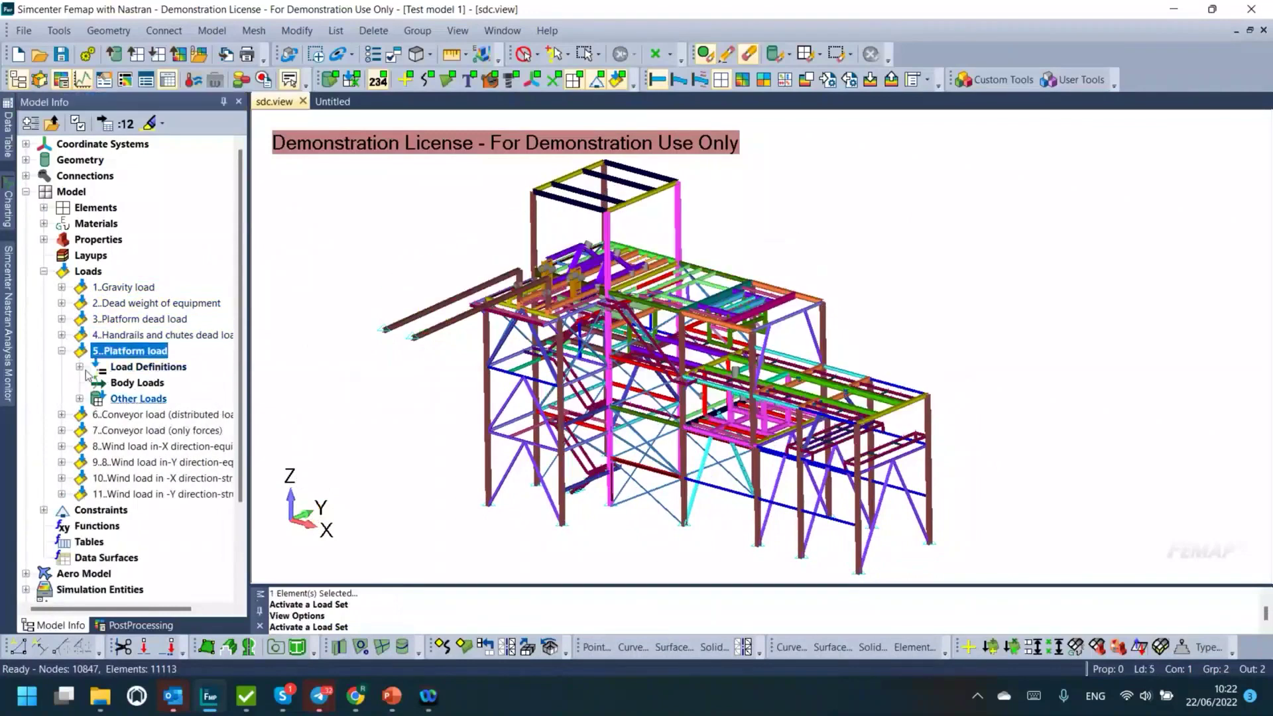
{"action": "left_click", "coordinate": [62, 351]}
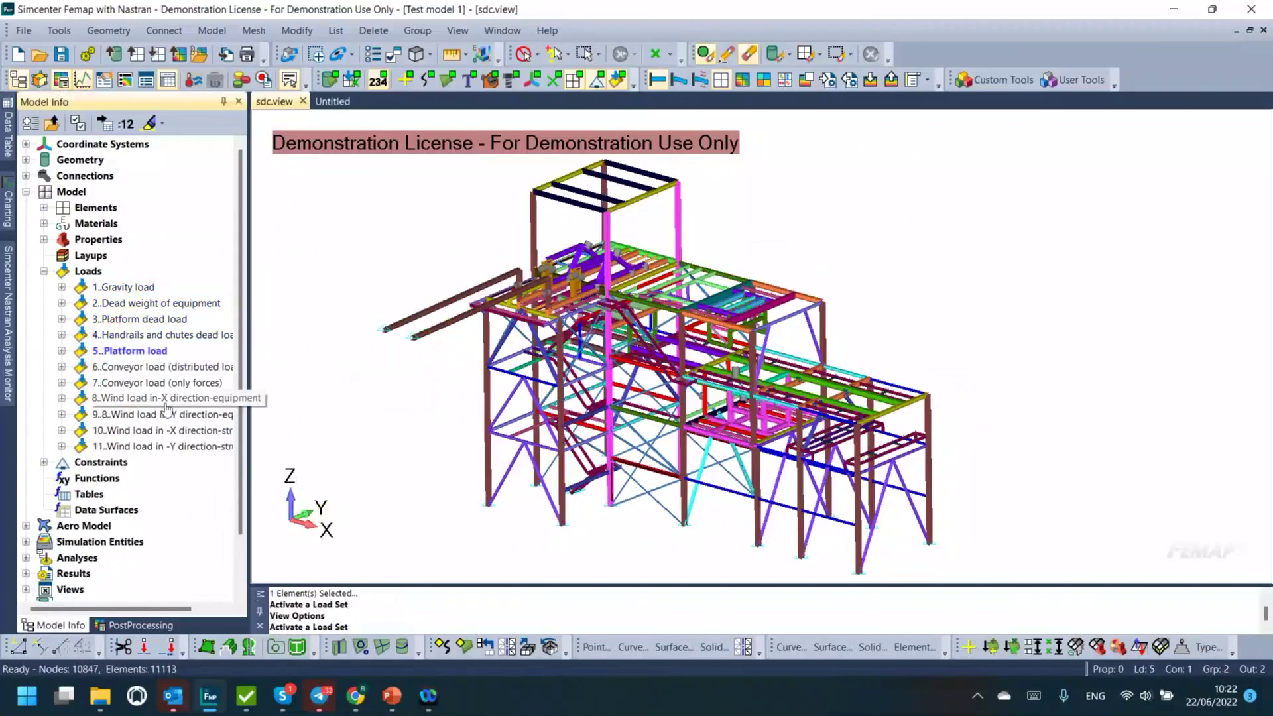
{"action": "double_click", "coordinate": [176, 397]}
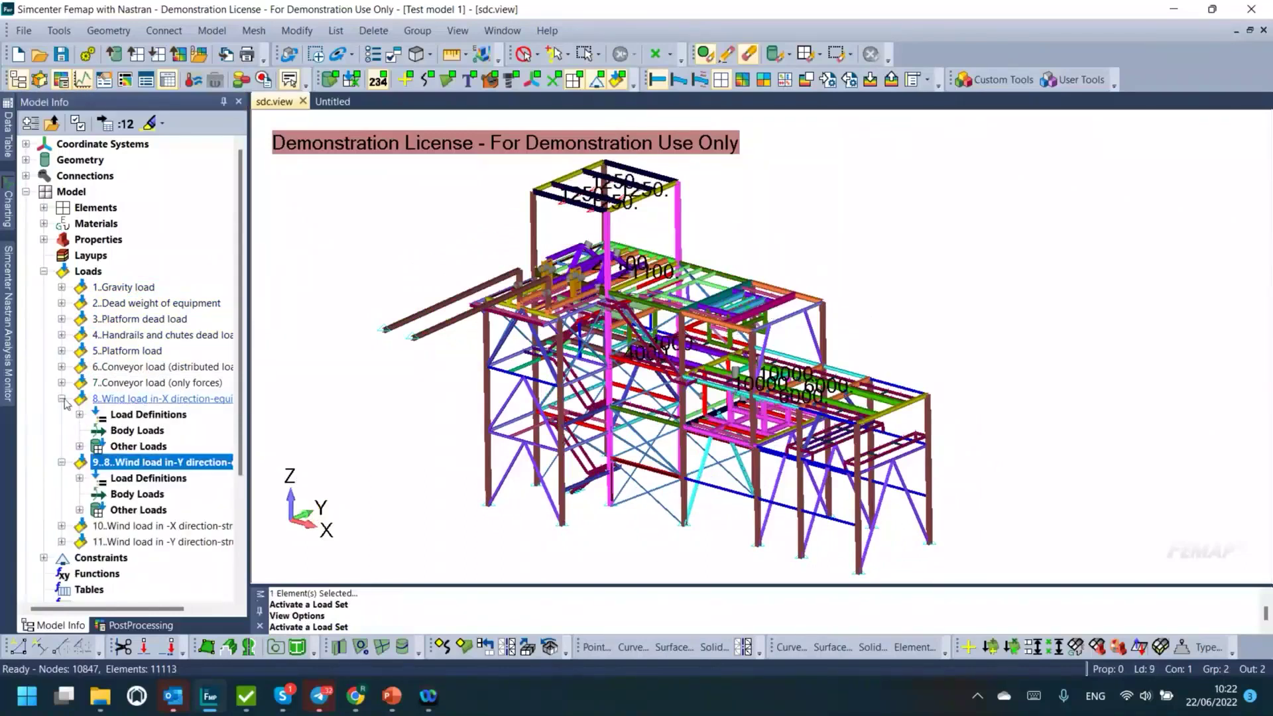
{"action": "left_click", "coordinate": [63, 415]}
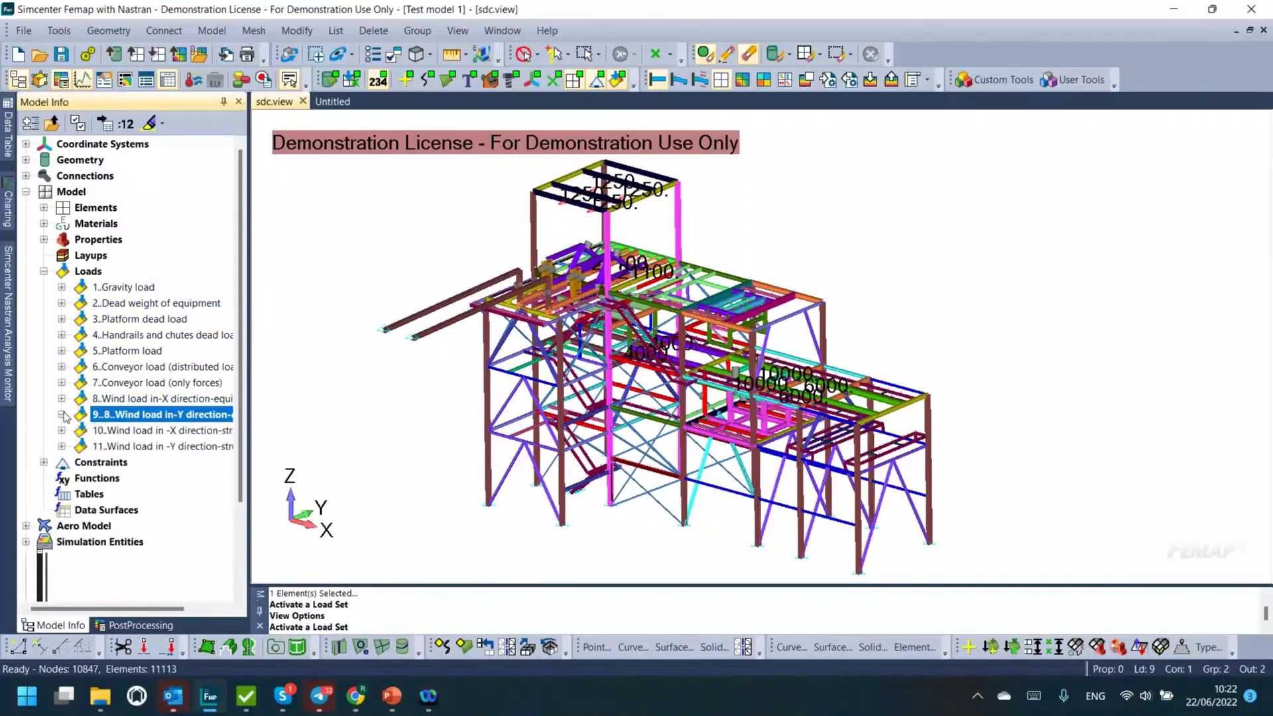
Step: Switch to SDC Verifier and list the individual loads of the Original design job, collapsing the standards and load groups
{"action": "left_click", "coordinate": [247, 698]}
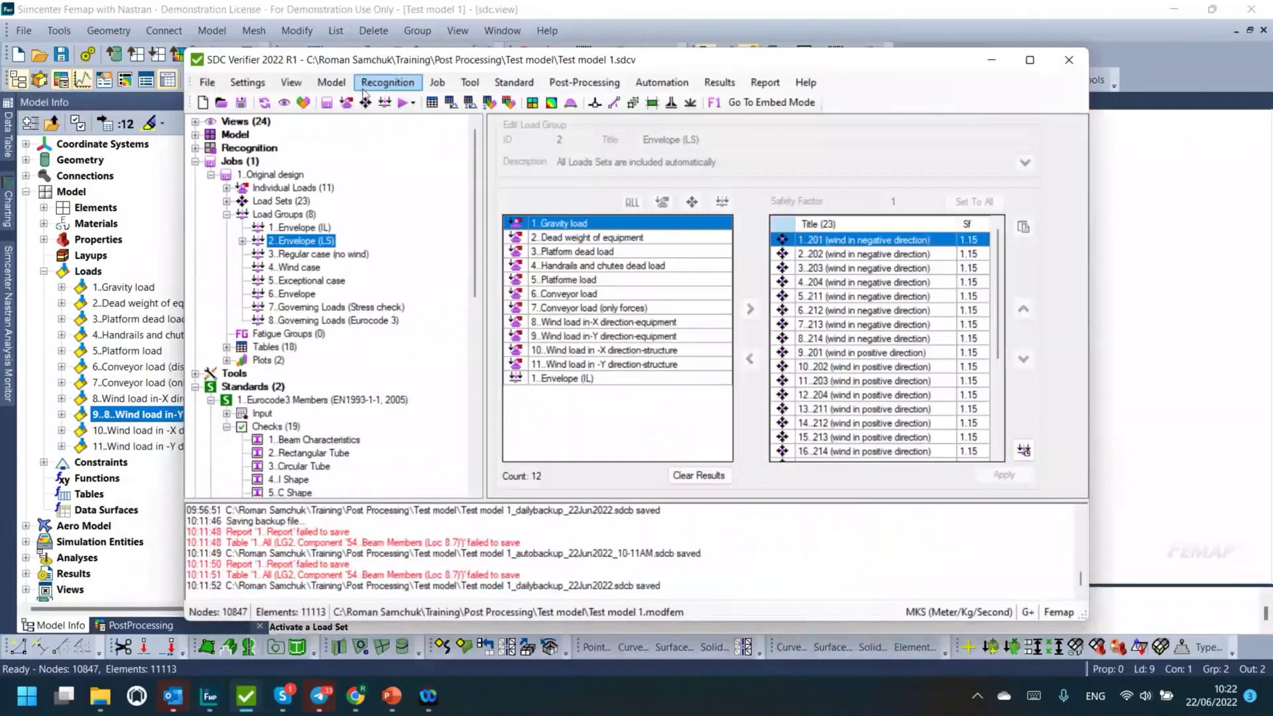
{"action": "left_click", "coordinate": [196, 387]}
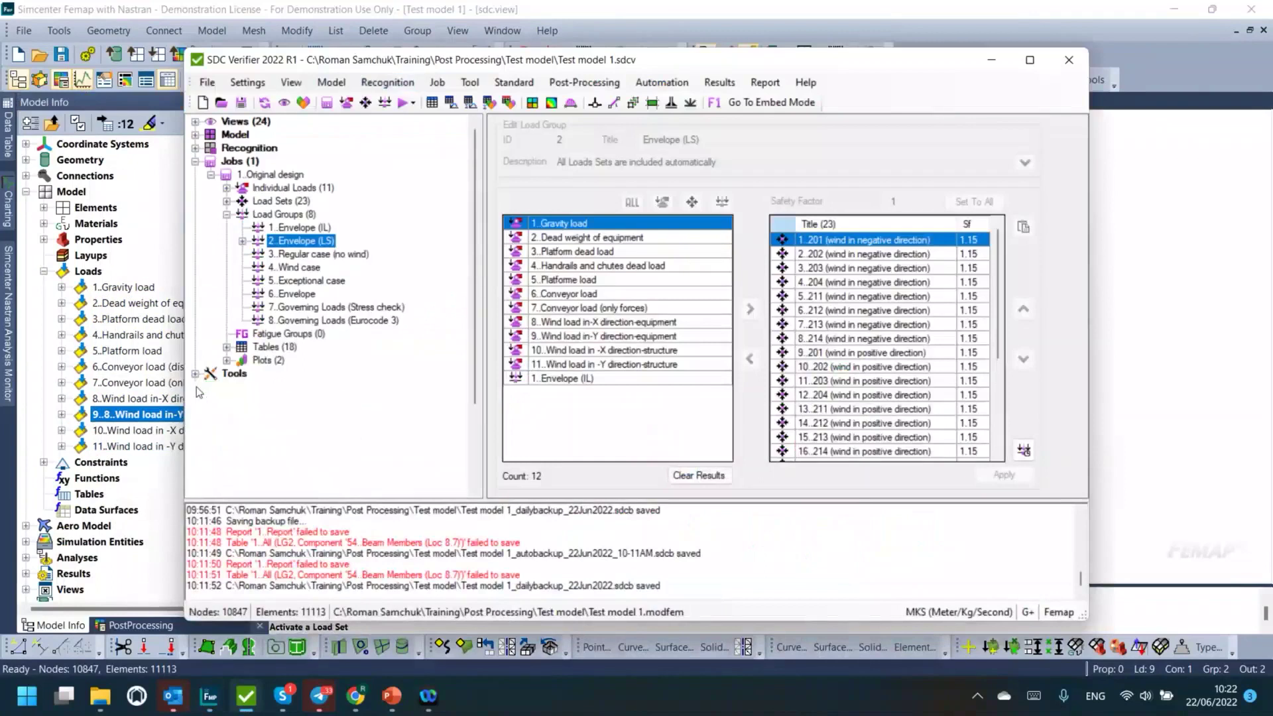
{"action": "left_click", "coordinate": [195, 400]}
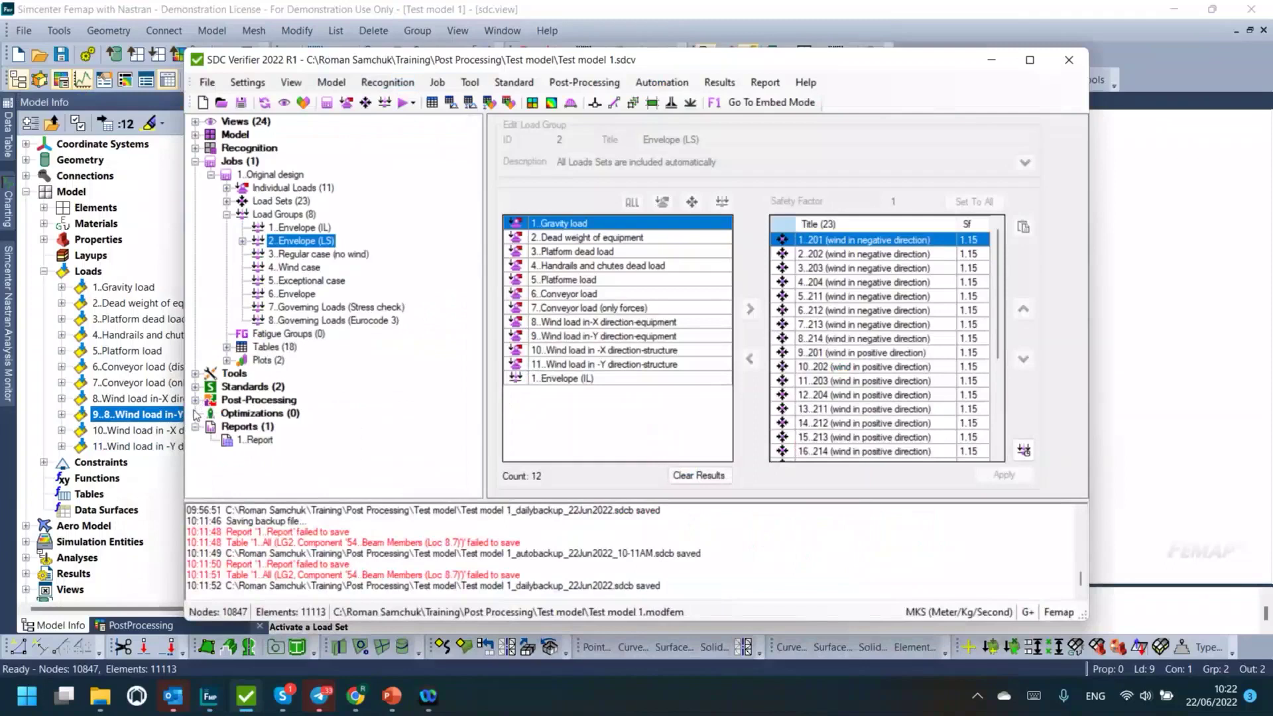
{"action": "left_click", "coordinate": [227, 214]}
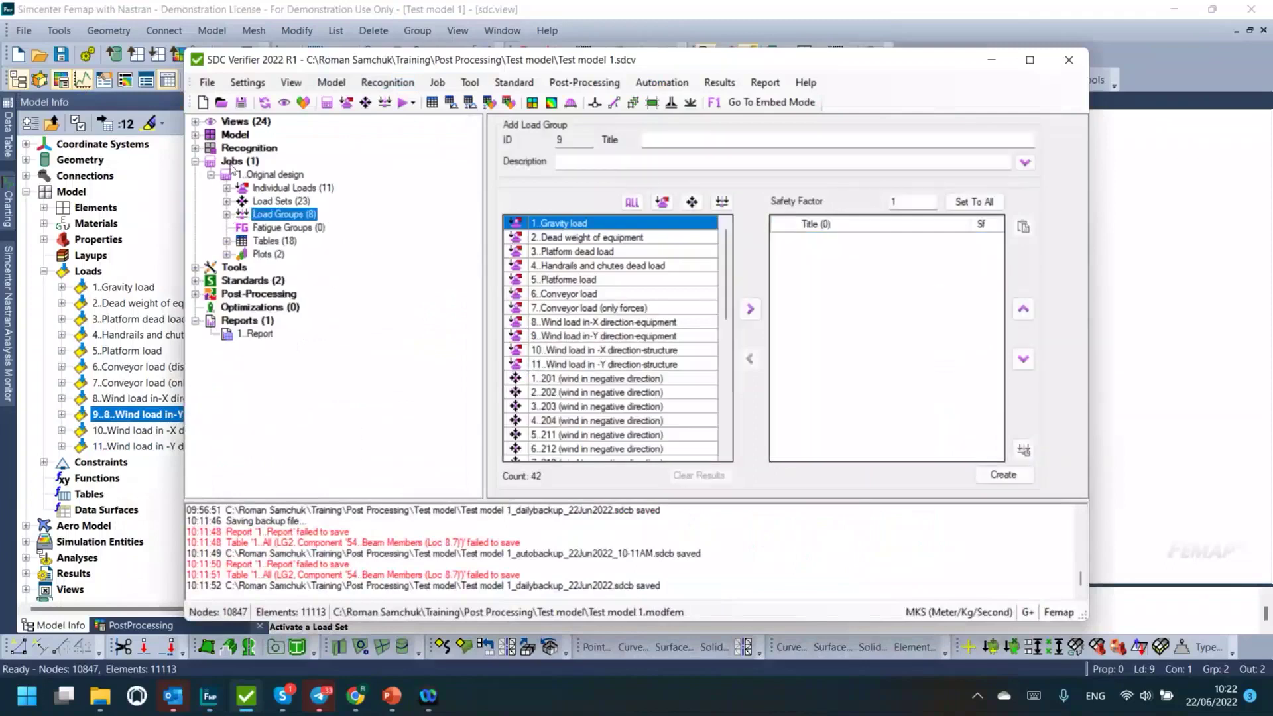
{"action": "left_click", "coordinate": [233, 162]}
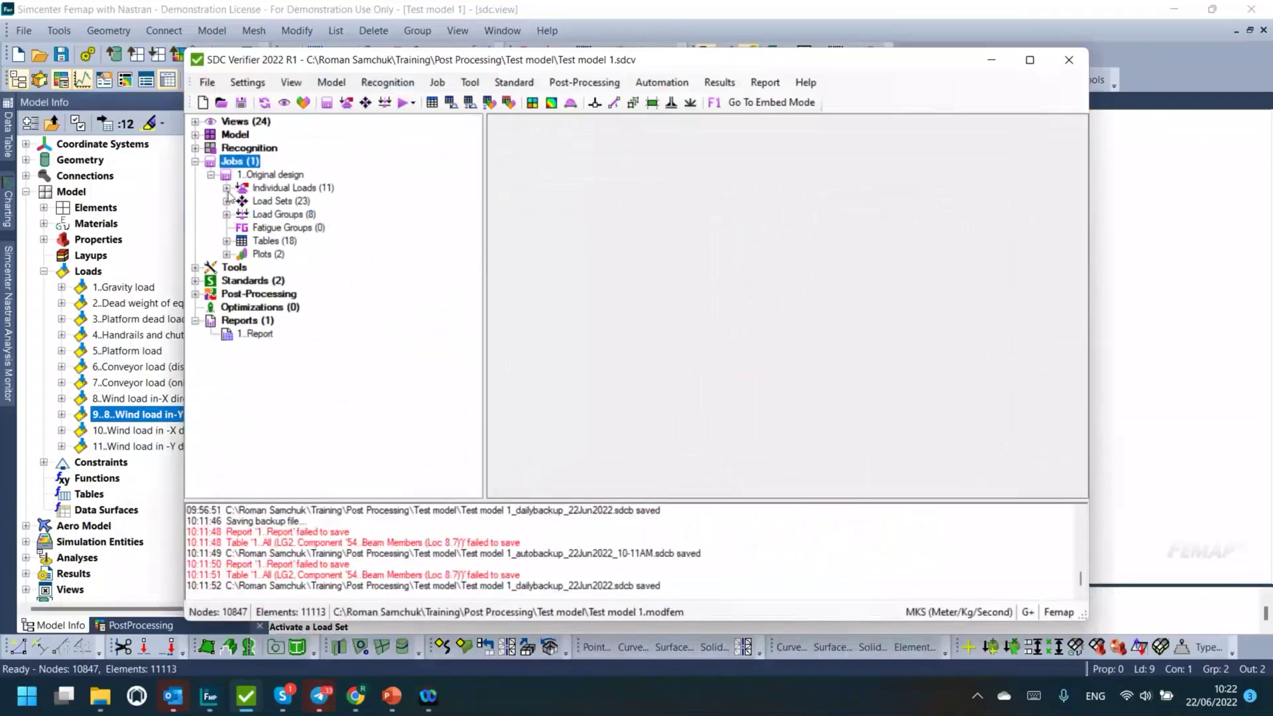
{"action": "left_click", "coordinate": [227, 188]}
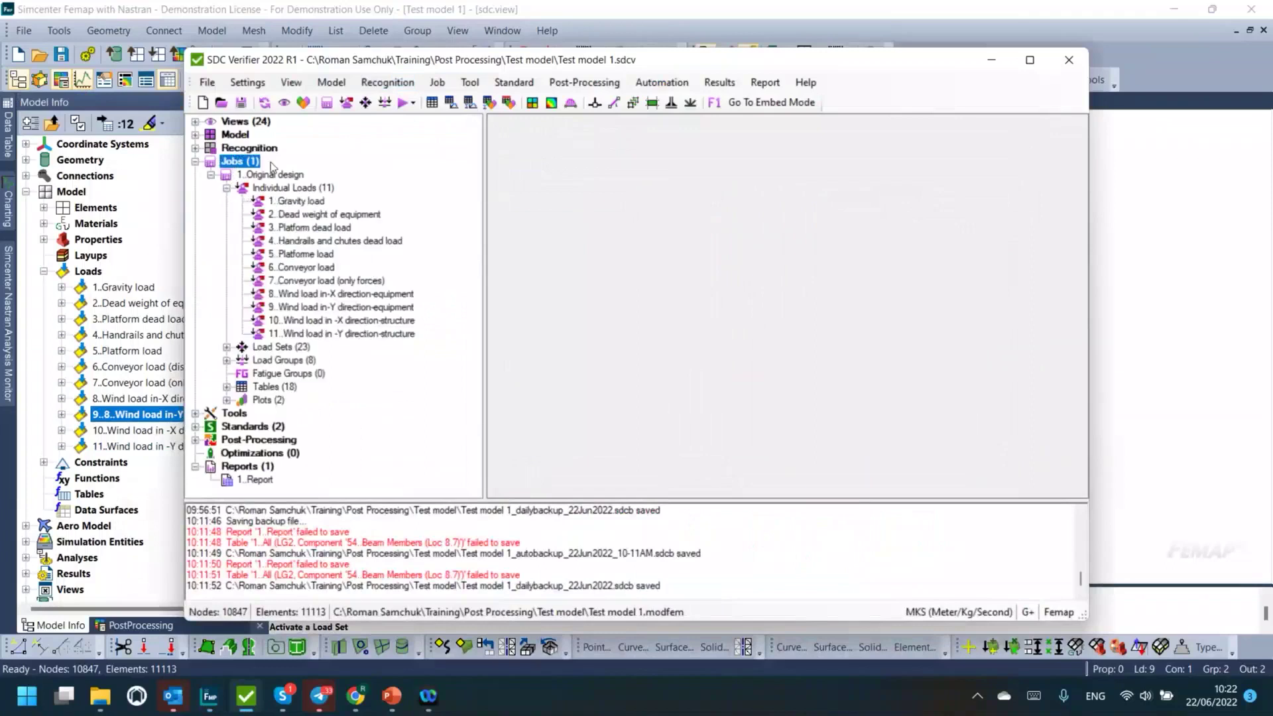
Step: Move the window clear of the Femap load list and select the Dead weight of equipment FEM load for a new individual load
{"action": "left_click_drag", "start_coordinate": [349, 63], "coordinate": [427, 63]}
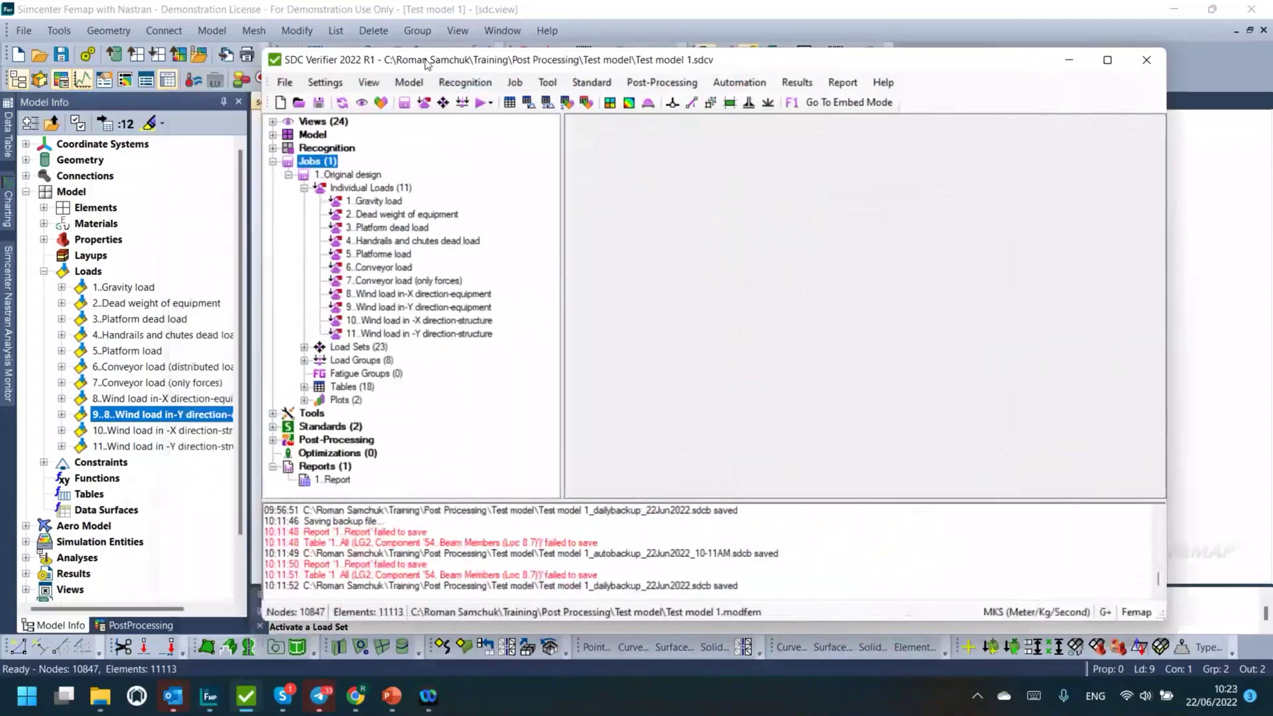
{"action": "left_click", "coordinate": [355, 191]}
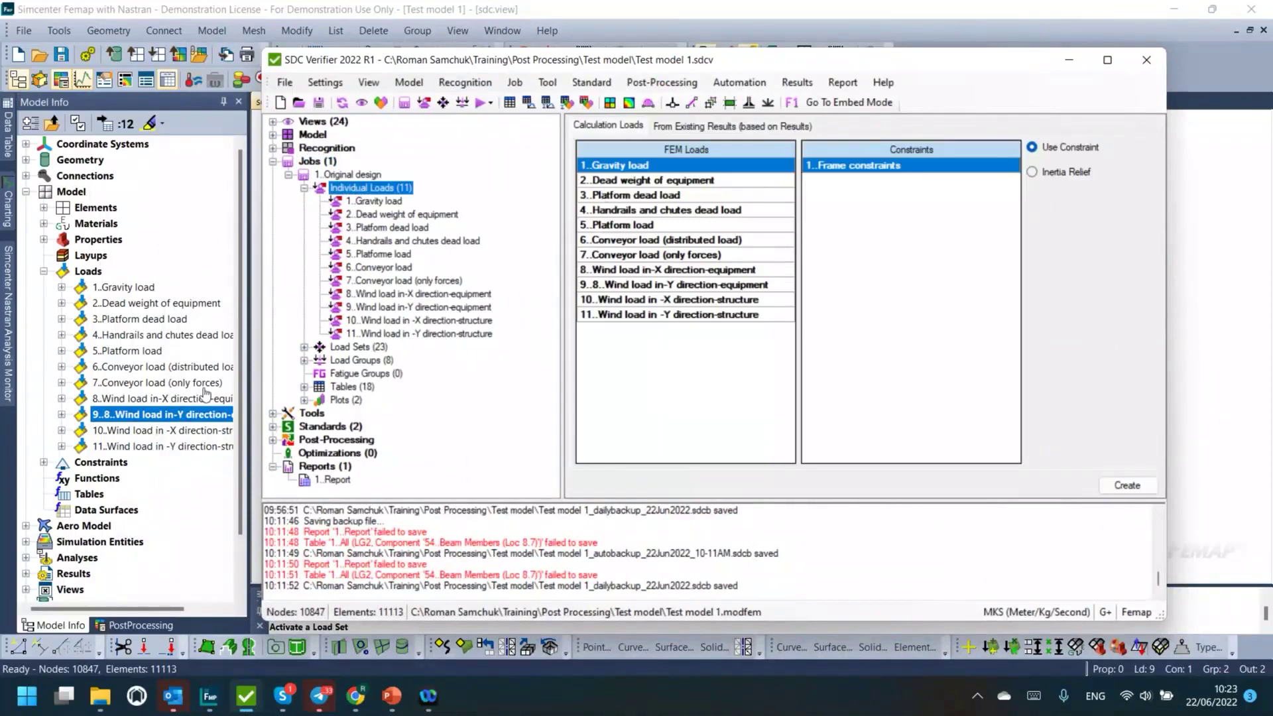
{"action": "left_click", "coordinate": [642, 181]}
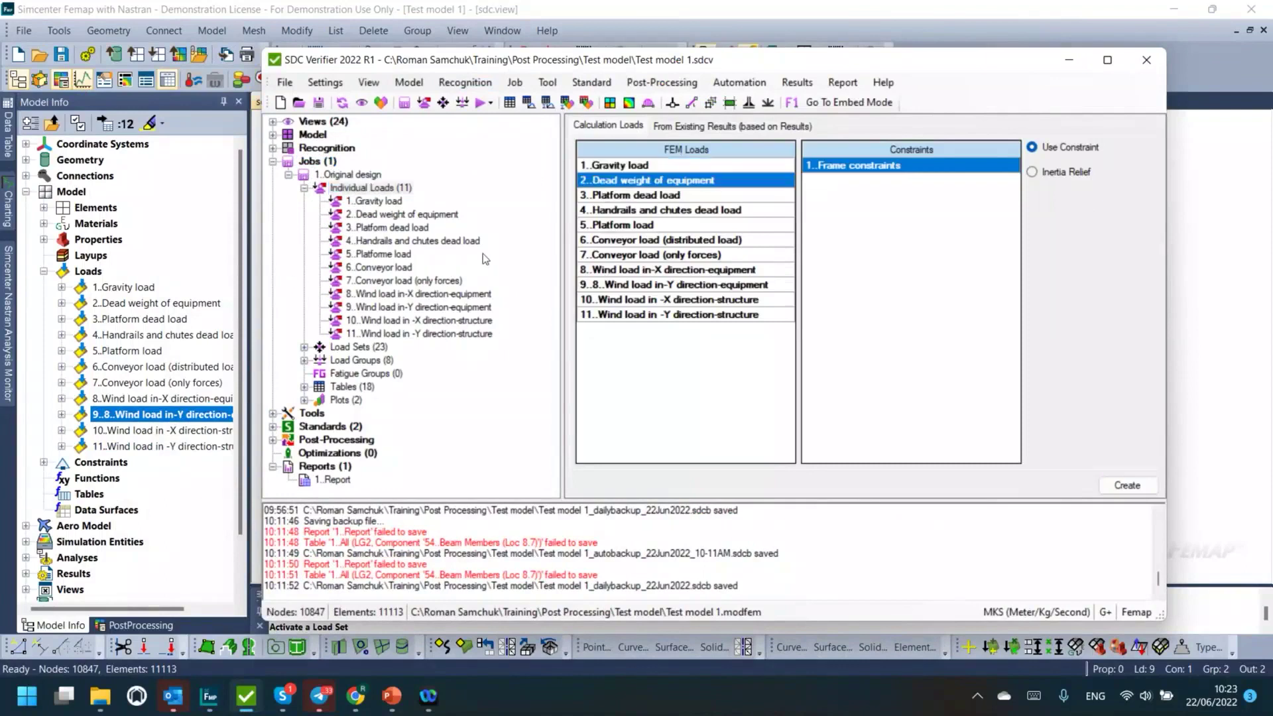
Step: Switch back to Femap and look at the Frame constraints set and the supported structure
{"action": "left_click", "coordinate": [130, 291]}
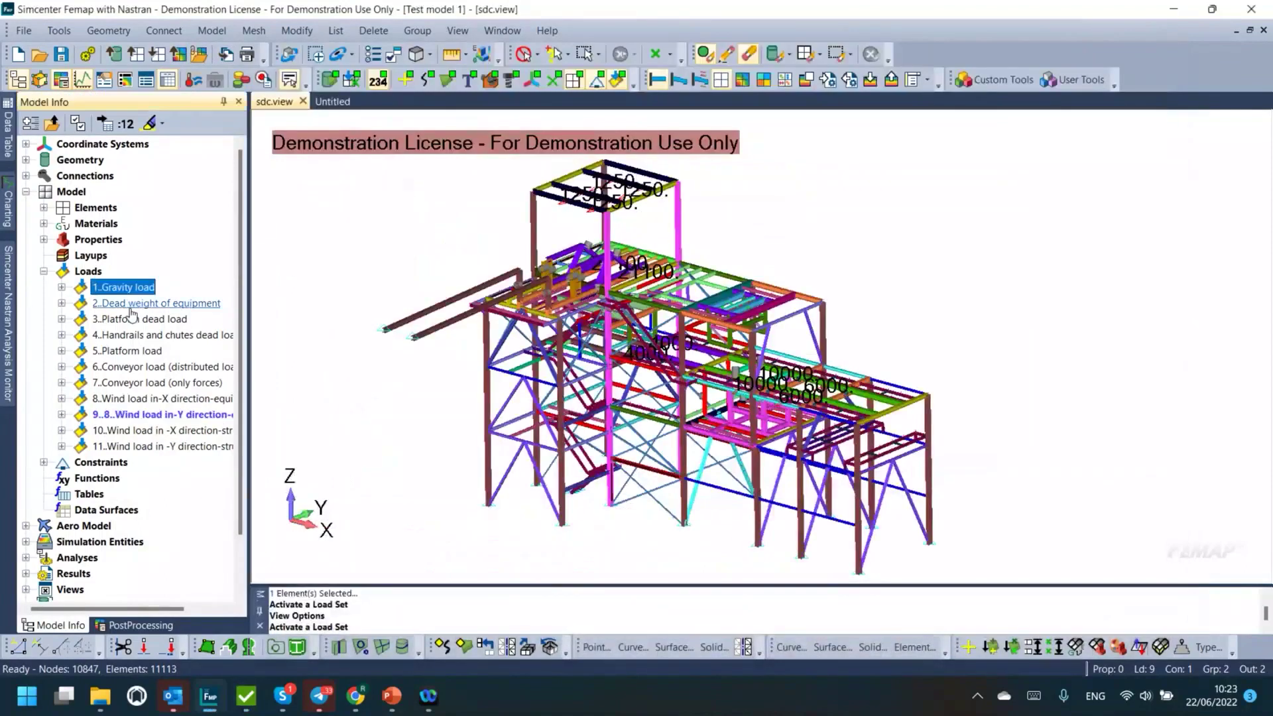
{"action": "left_click", "coordinate": [44, 462]}
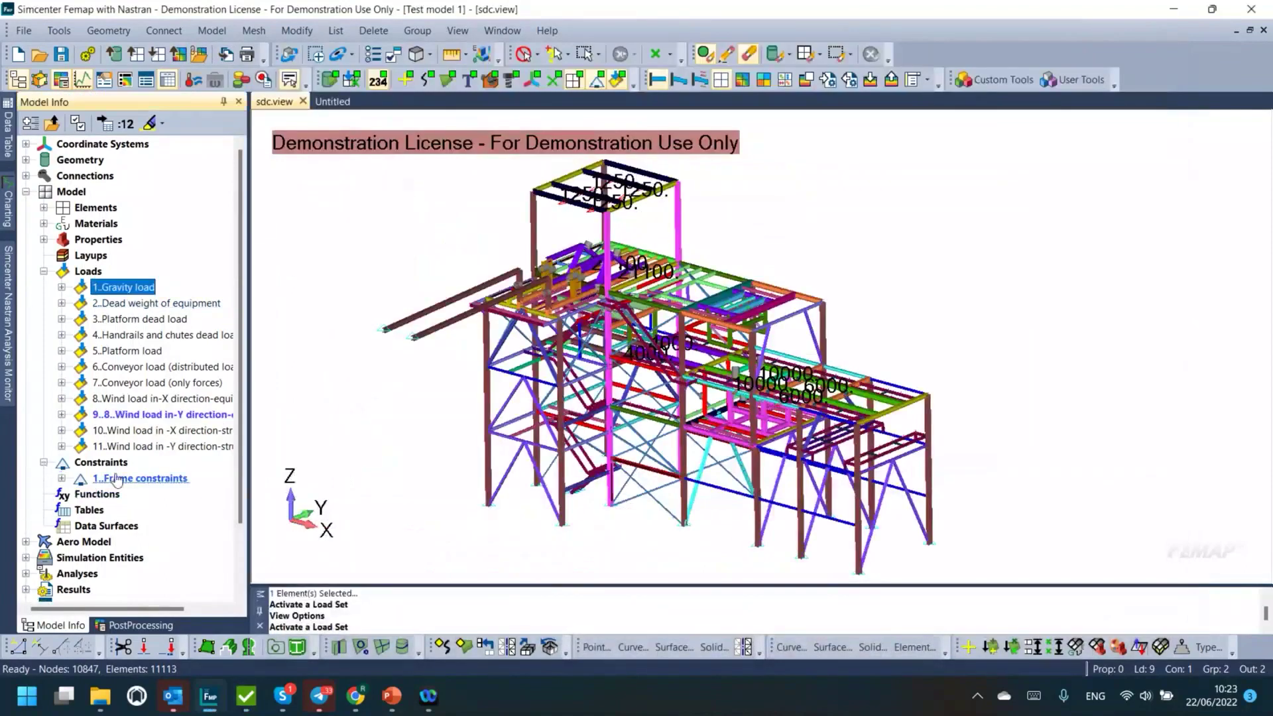
{"action": "double_click", "coordinate": [93, 463]}
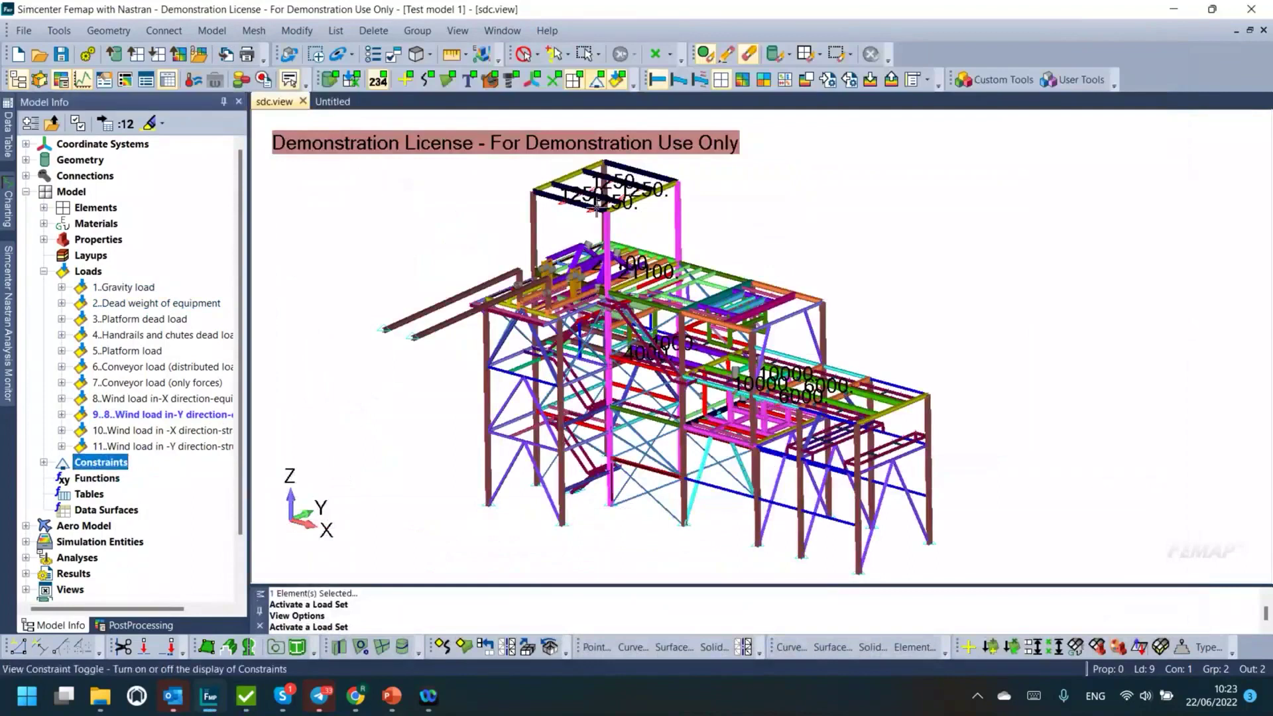
{"action": "middle_click_drag", "start_coordinate": [506, 388], "coordinate": [398, 341]}
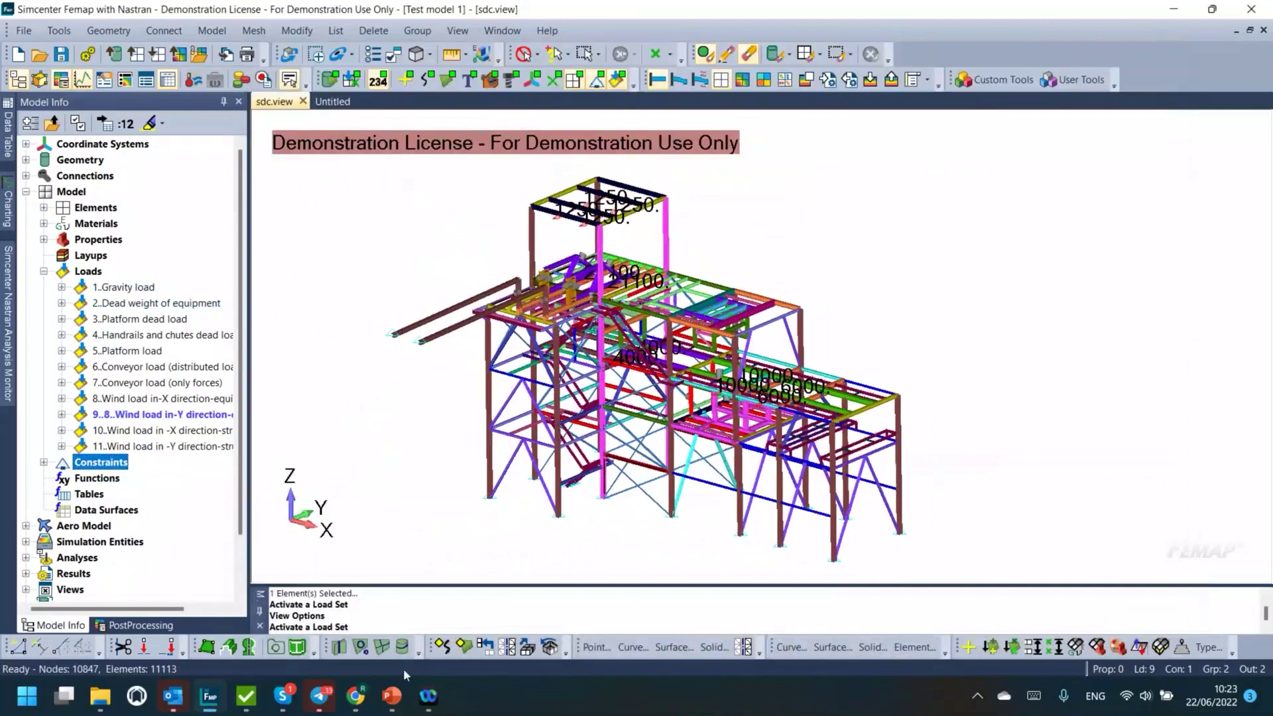
Step: Return to SDC Verifier and review the definitions of the Gravity load, Dead weight of equipment and Platform dead load individual loads
{"action": "left_click", "coordinate": [245, 695]}
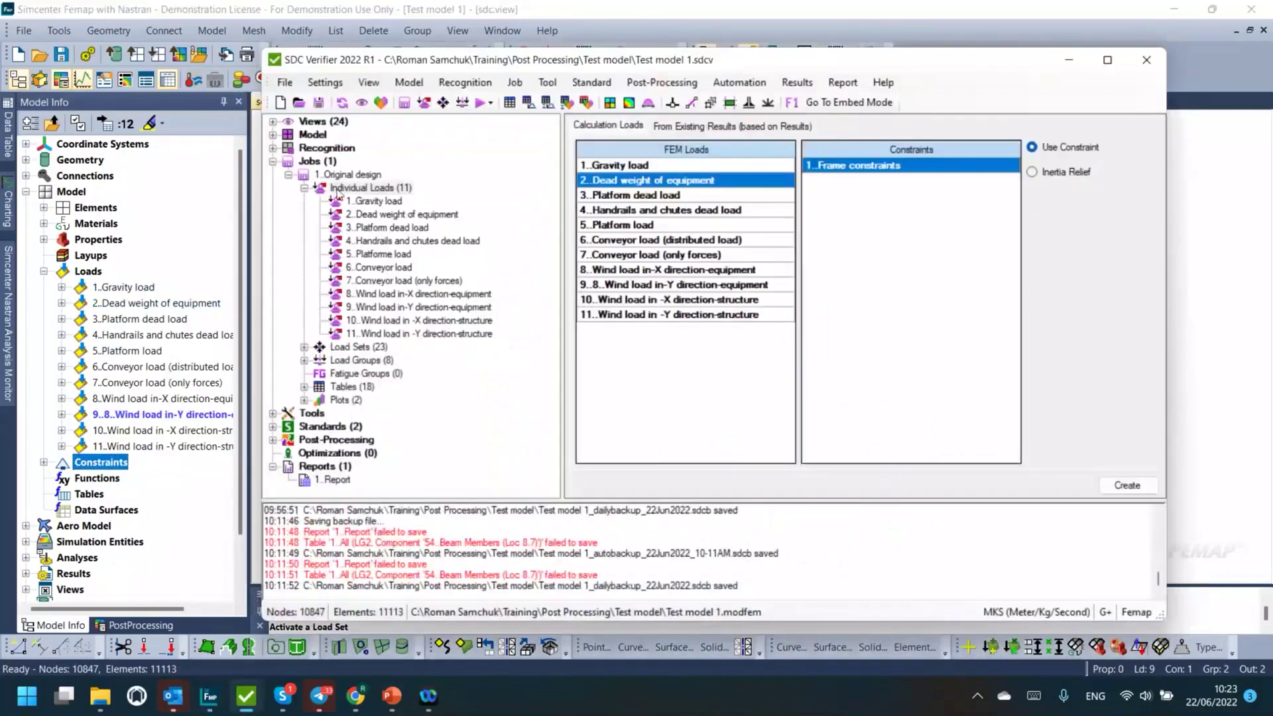
{"action": "left_click", "coordinate": [304, 188]}
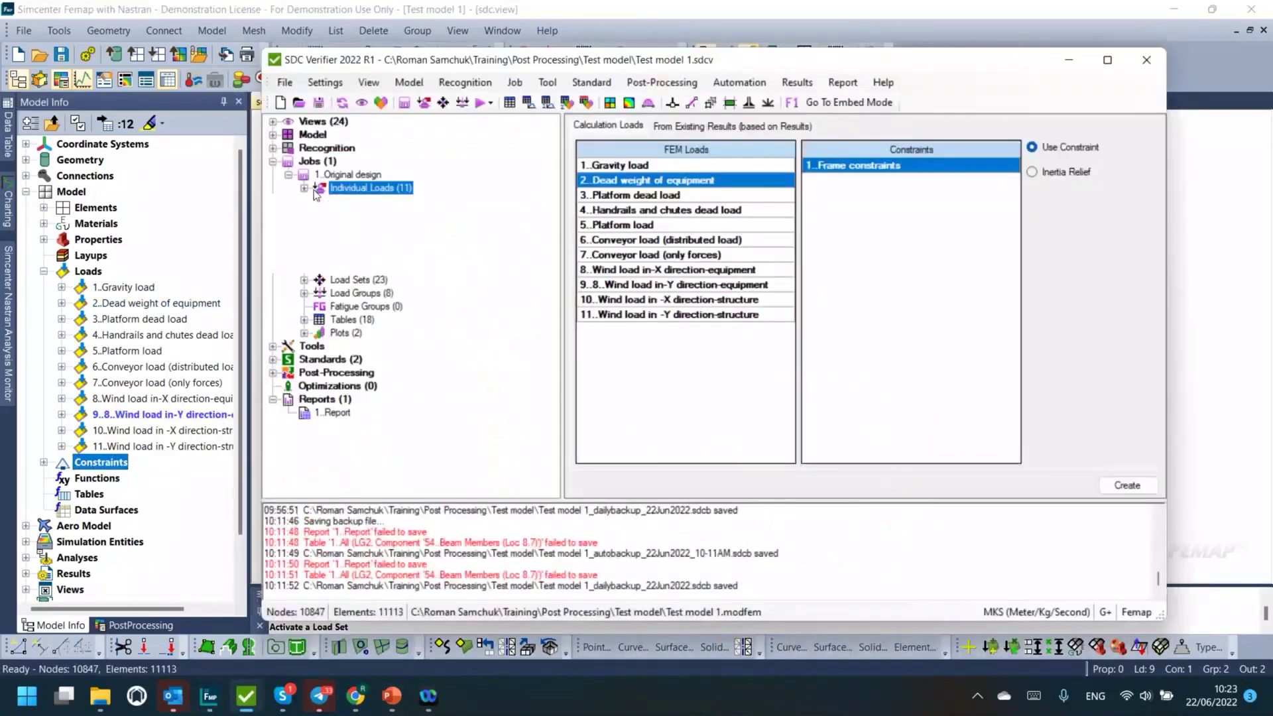
{"action": "double_click", "coordinate": [361, 188]}
{"action": "left_click", "coordinate": [368, 201]}
{"action": "left_click", "coordinate": [370, 215]}
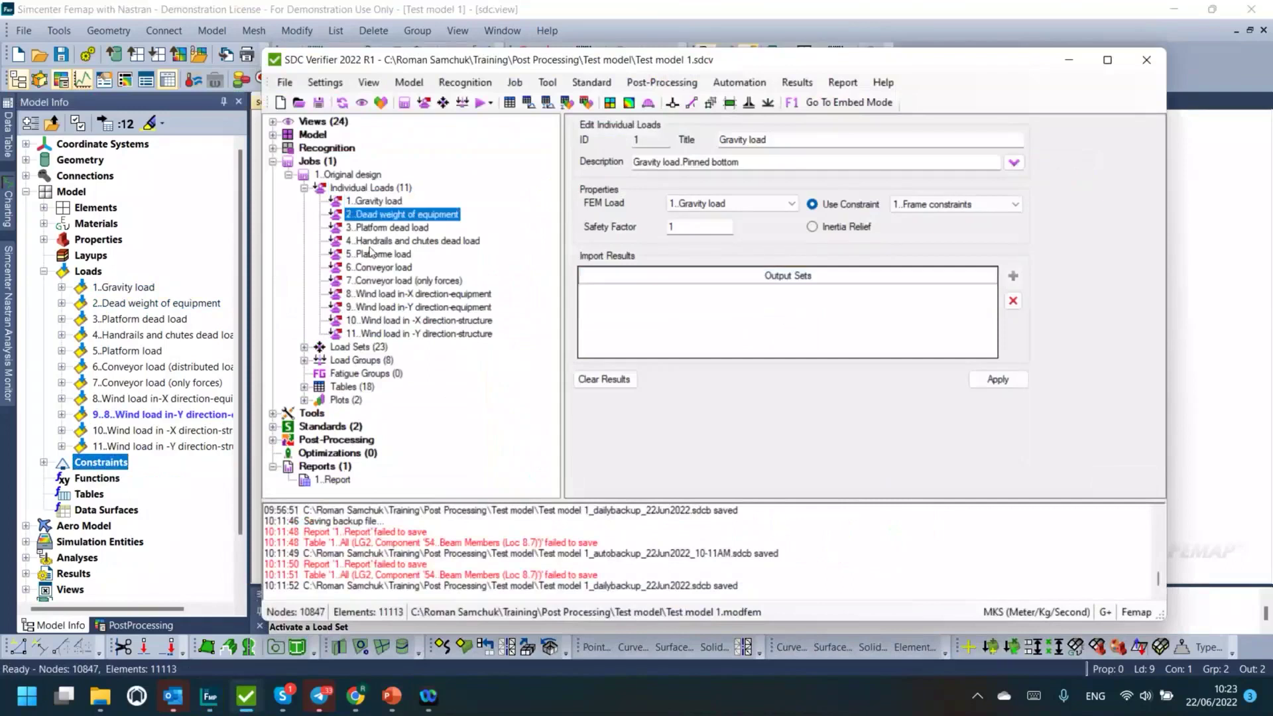
{"action": "left_click", "coordinate": [369, 232]}
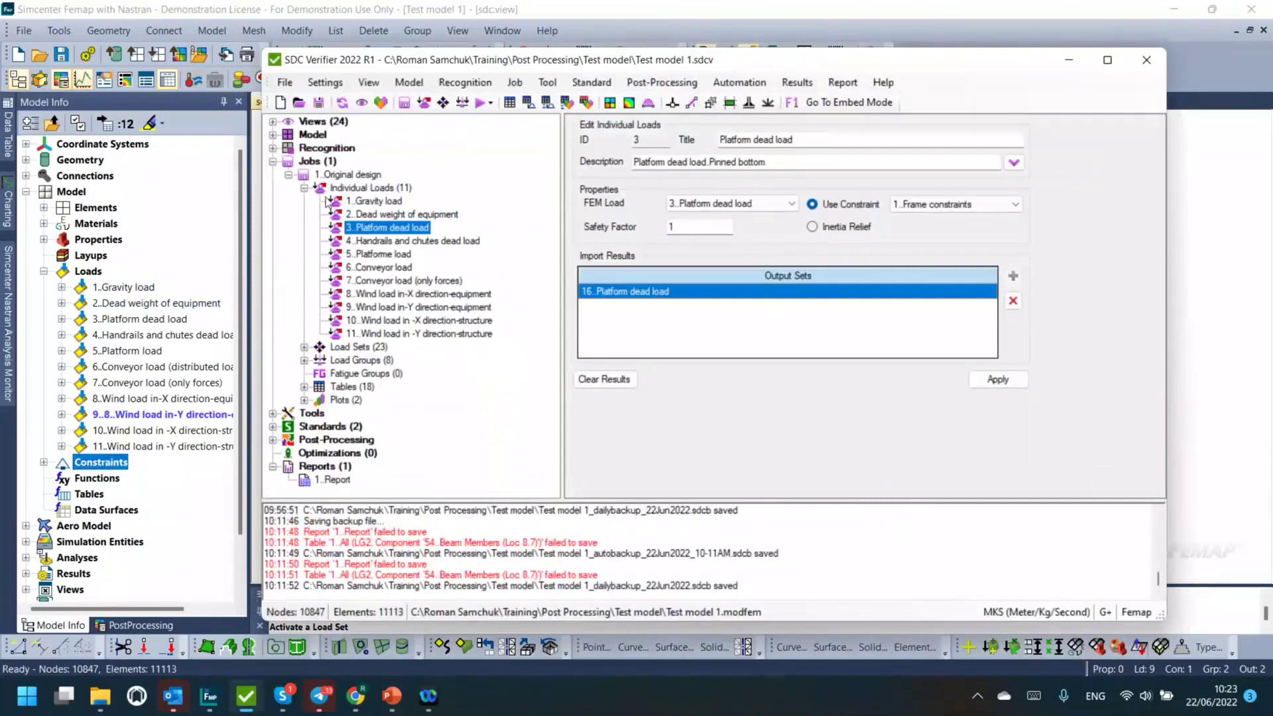
Step: List the load sets of the Original design job and open the table for creating and editing multiple load sets
{"action": "left_click", "coordinate": [304, 189]}
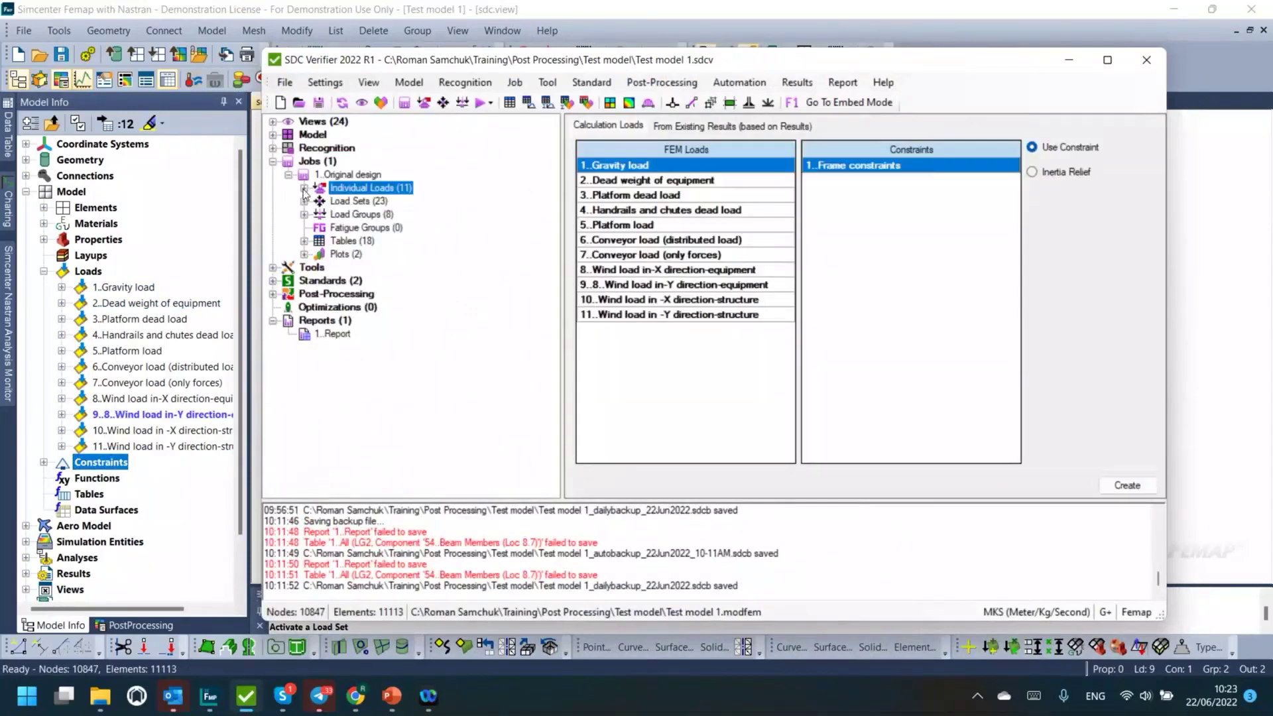
{"action": "left_click", "coordinate": [303, 188]}
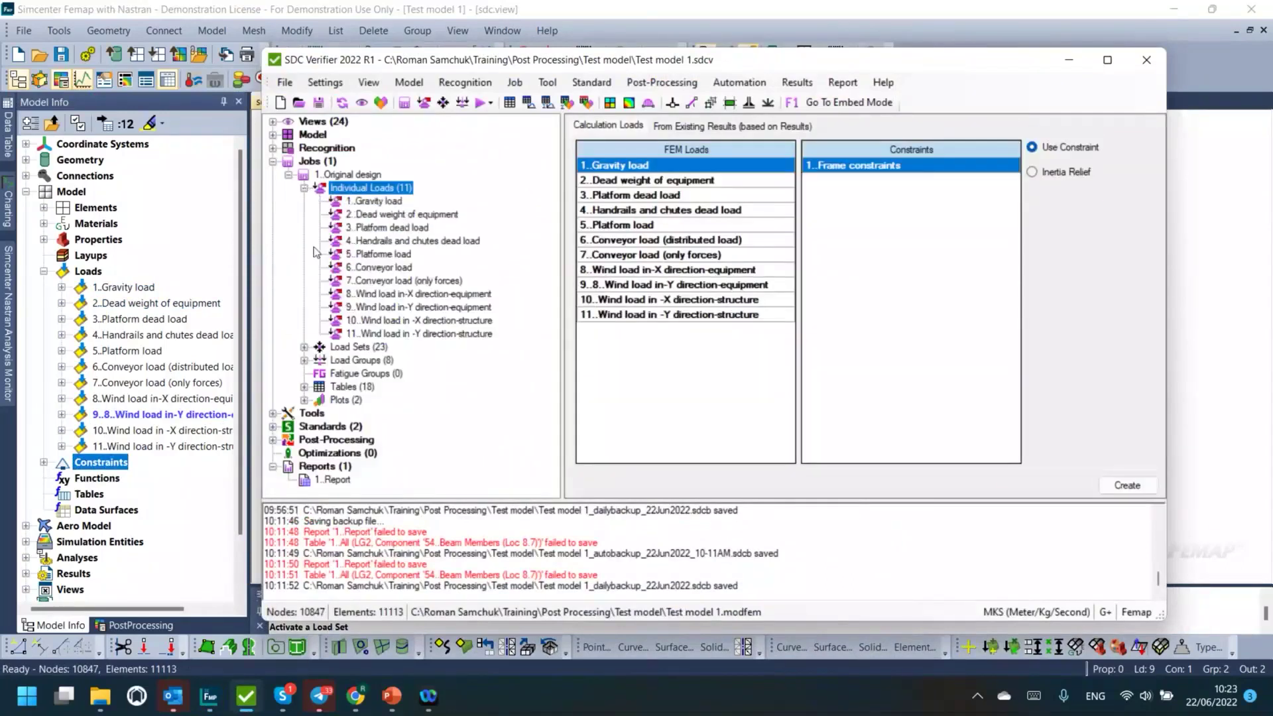
{"action": "left_click", "coordinate": [304, 347]}
{"action": "scroll", "coordinate": [358, 252], "scroll_direction": "up", "scroll_amount": 4}
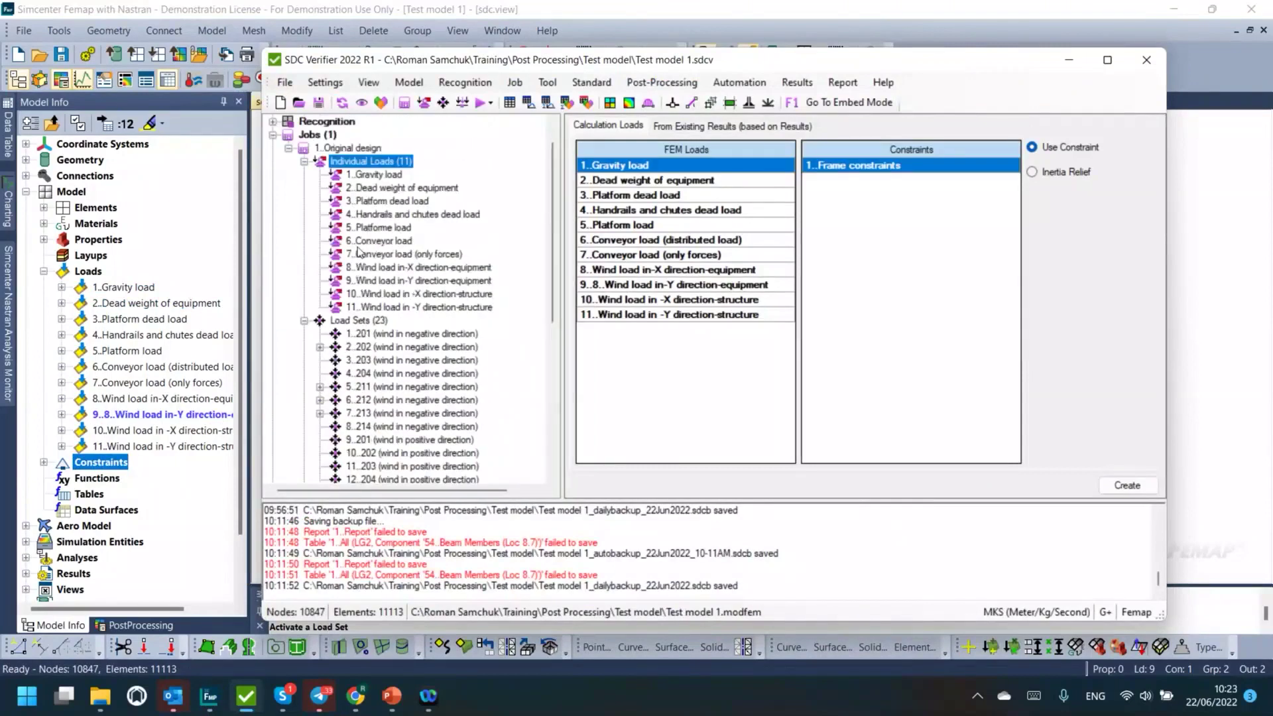
{"action": "left_click", "coordinate": [348, 321]}
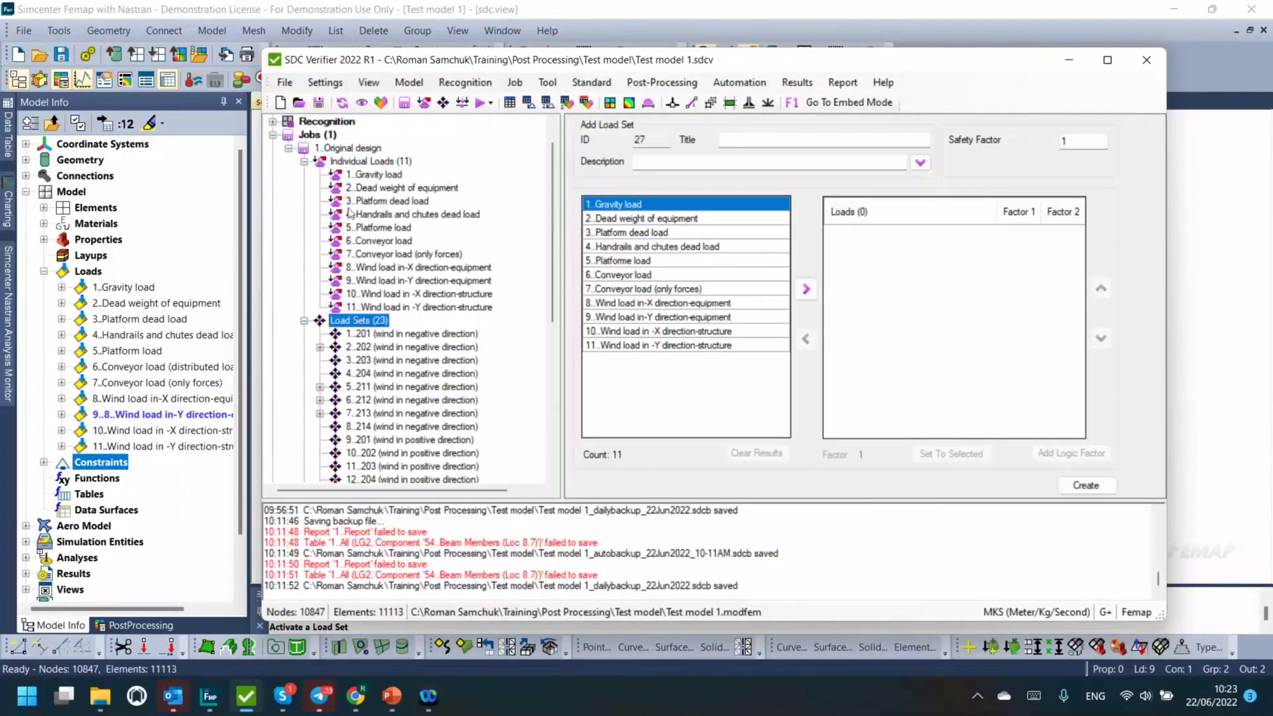
{"action": "right_click", "coordinate": [343, 324]}
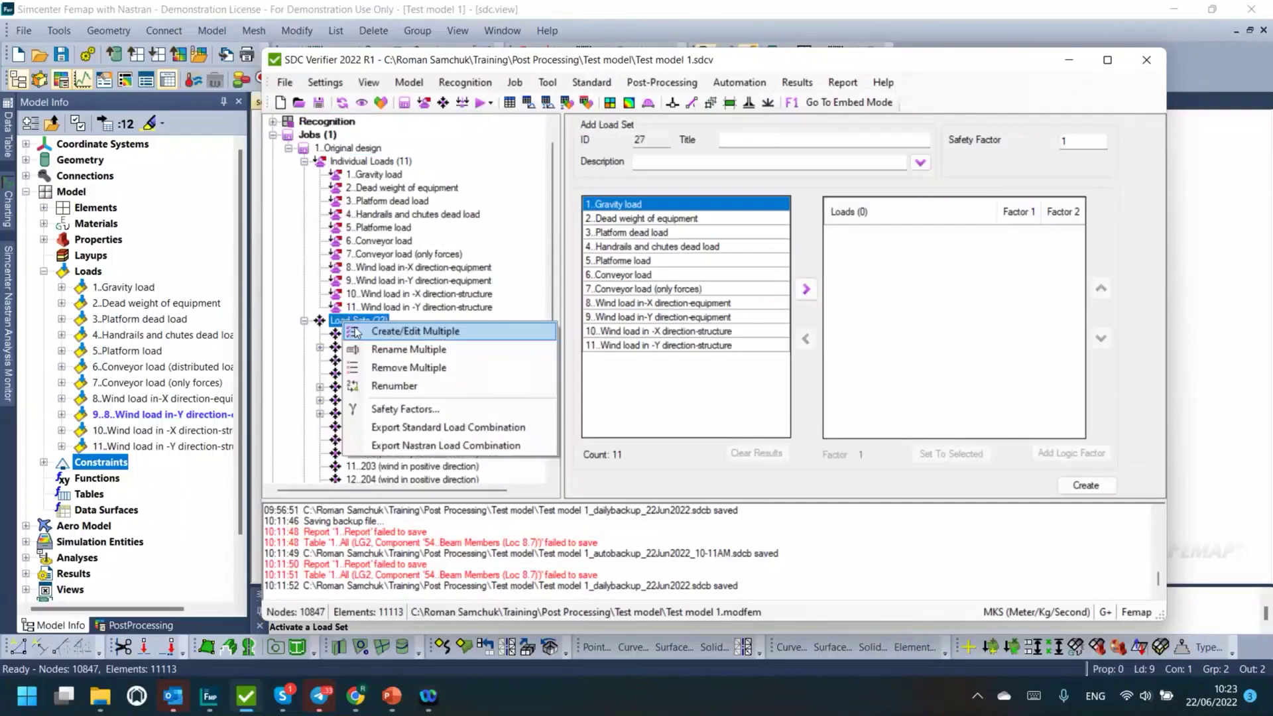
{"action": "left_click", "coordinate": [374, 327]}
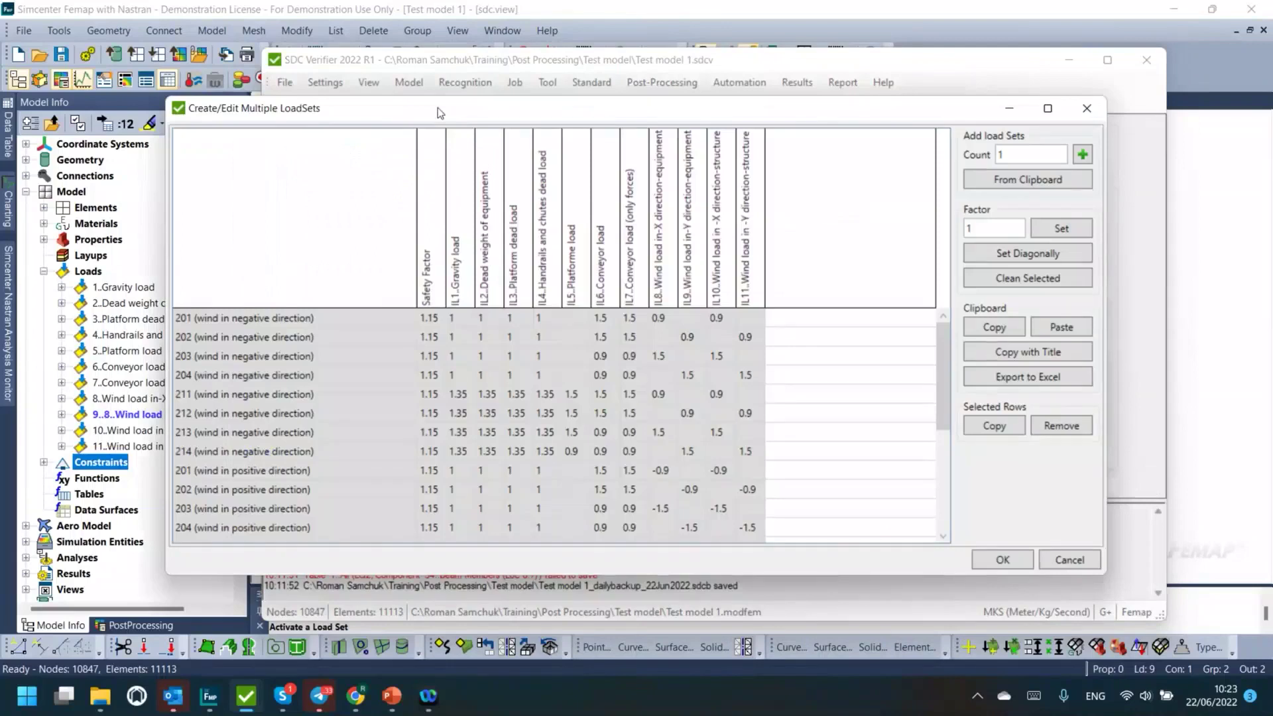
Step: Enlarge the load set table and look over the safety and combination factors of all existing load sets
{"action": "double_click", "coordinate": [438, 107]}
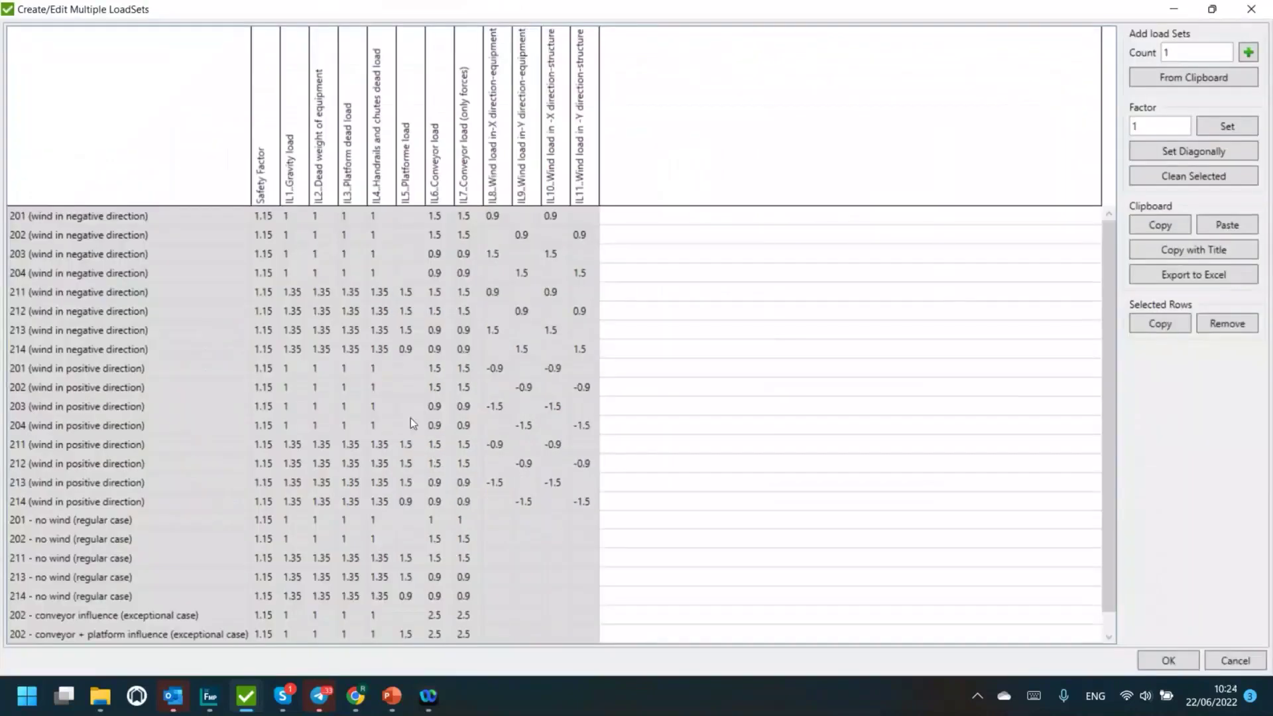
{"action": "left_click_drag", "start_coordinate": [260, 214], "coordinate": [578, 639]}
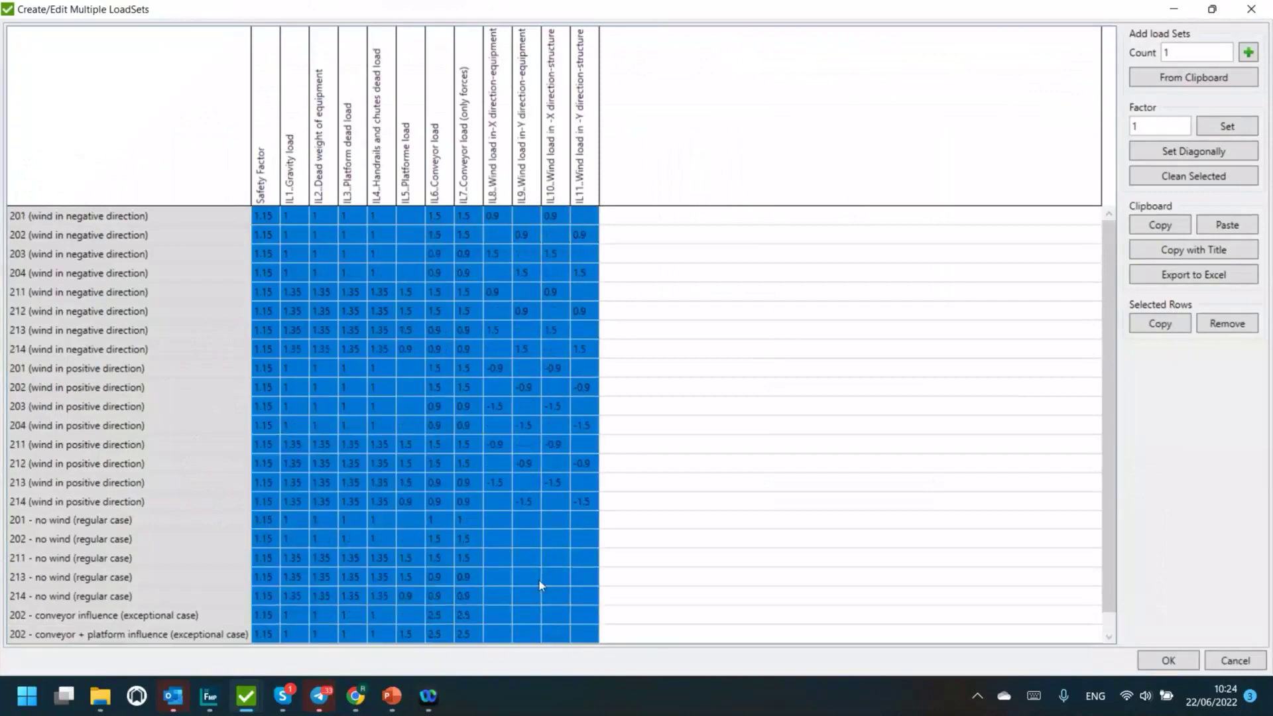
{"action": "left_click", "coordinate": [288, 217]}
{"action": "scroll", "coordinate": [642, 372], "scroll_direction": "down", "scroll_amount": 1}
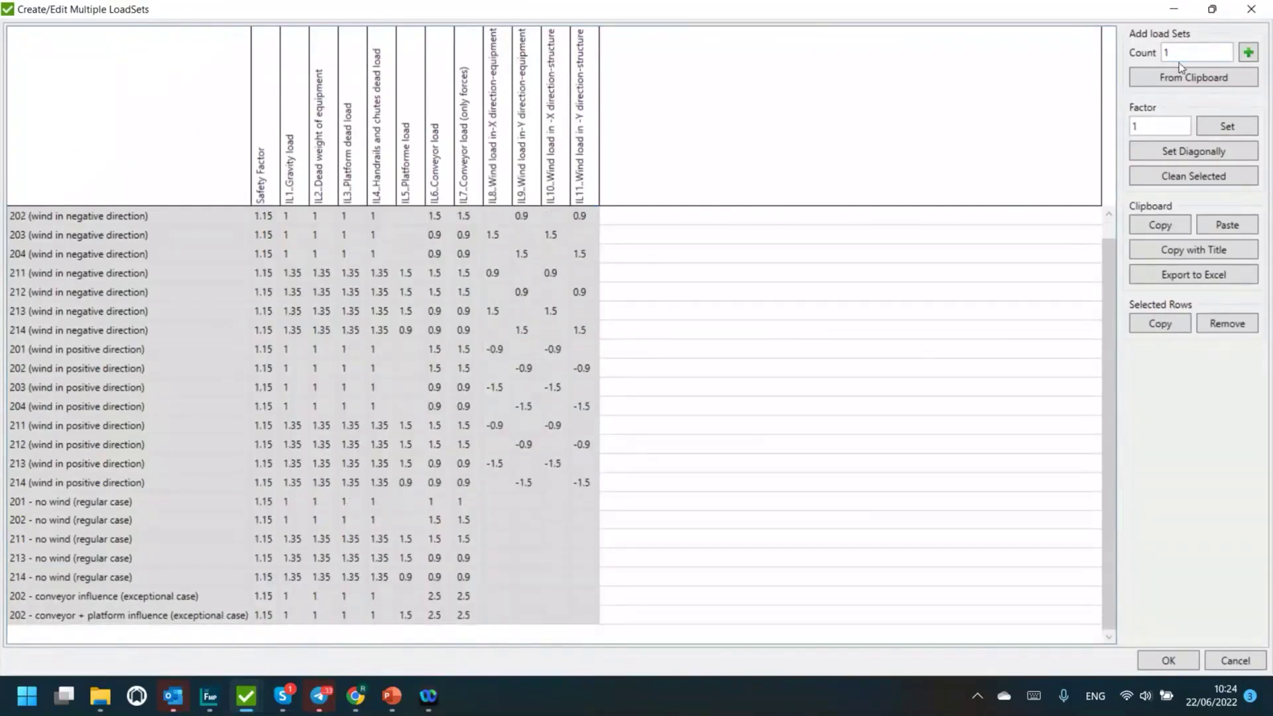
Step: Add 8 load sets to the table and set the Gravity load factor of the first new one to 1.35
{"action": "type", "text": "8"}
{"action": "left_click", "coordinate": [1248, 53]}
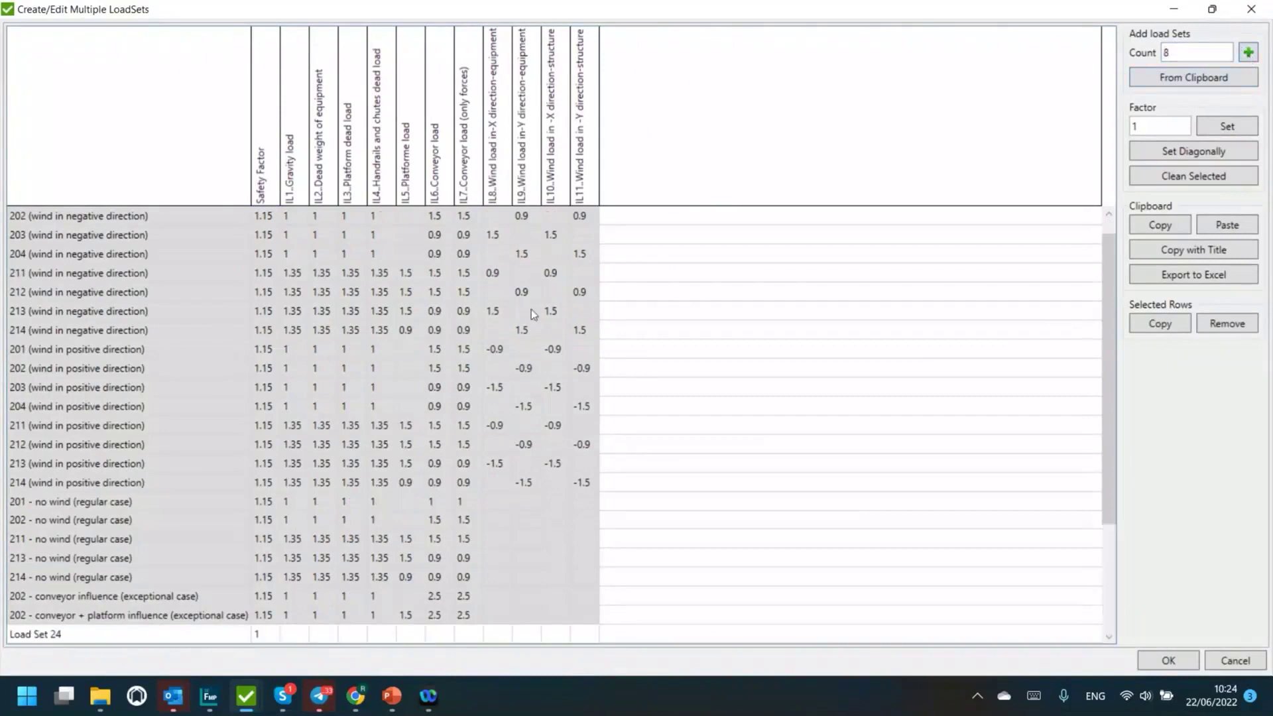
{"action": "left_click", "coordinate": [286, 488]}
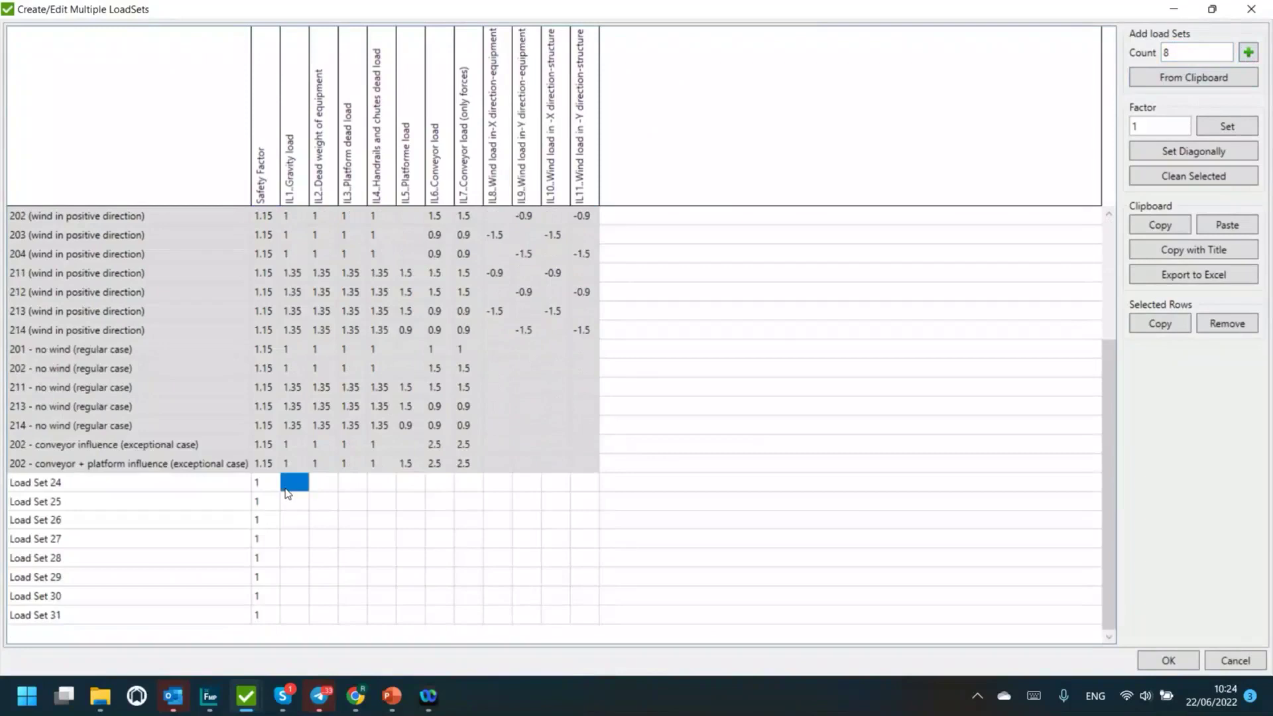
{"action": "type", "text": "1.35"}
{"action": "left_click", "coordinate": [323, 484]}
Step: Examine the load sets for wind in negative and positive direction and their factors for the four wind loads
{"action": "scroll", "coordinate": [312, 530], "scroll_direction": "up", "scroll_amount": 3}
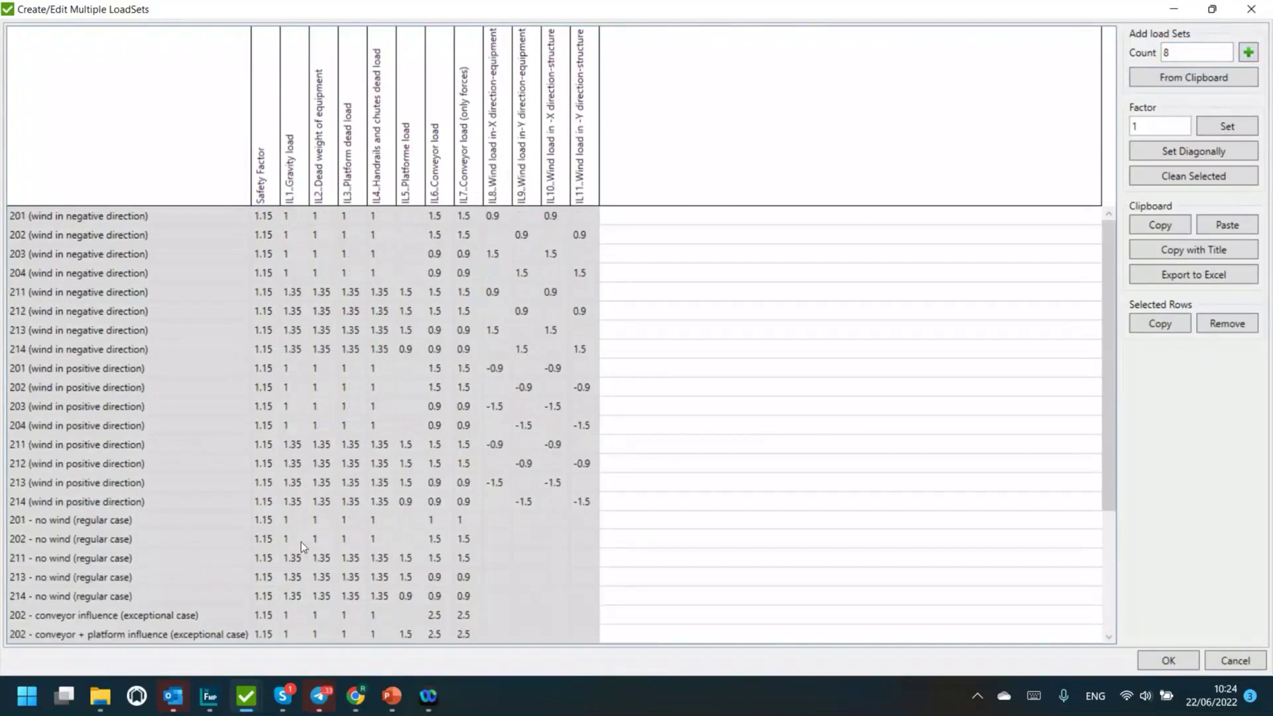
{"action": "scroll", "coordinate": [301, 542], "scroll_direction": "down", "scroll_amount": 2}
{"action": "scroll", "coordinate": [286, 484], "scroll_direction": "up", "scroll_amount": 1}
{"action": "scroll", "coordinate": [286, 462], "scroll_direction": "up", "scroll_amount": 1}
{"action": "left_click_drag", "start_coordinate": [138, 294], "coordinate": [582, 290]}
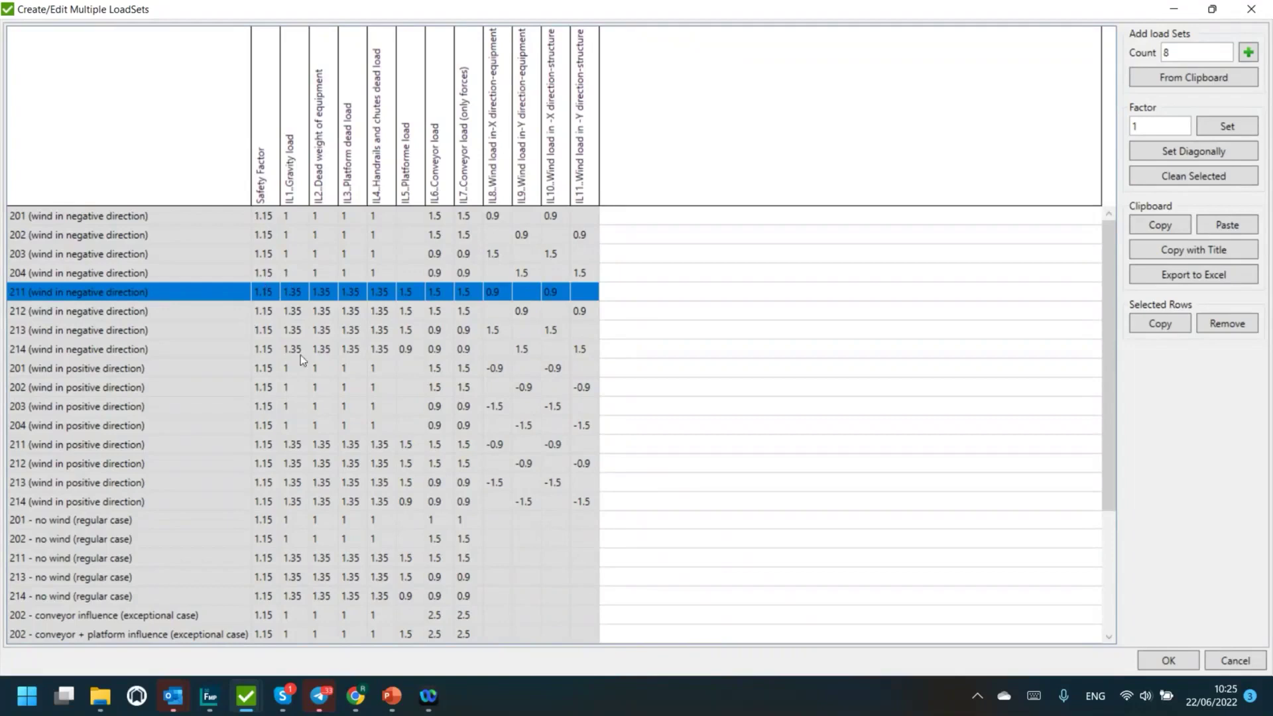
{"action": "left_click_drag", "start_coordinate": [177, 224], "coordinate": [582, 505]}
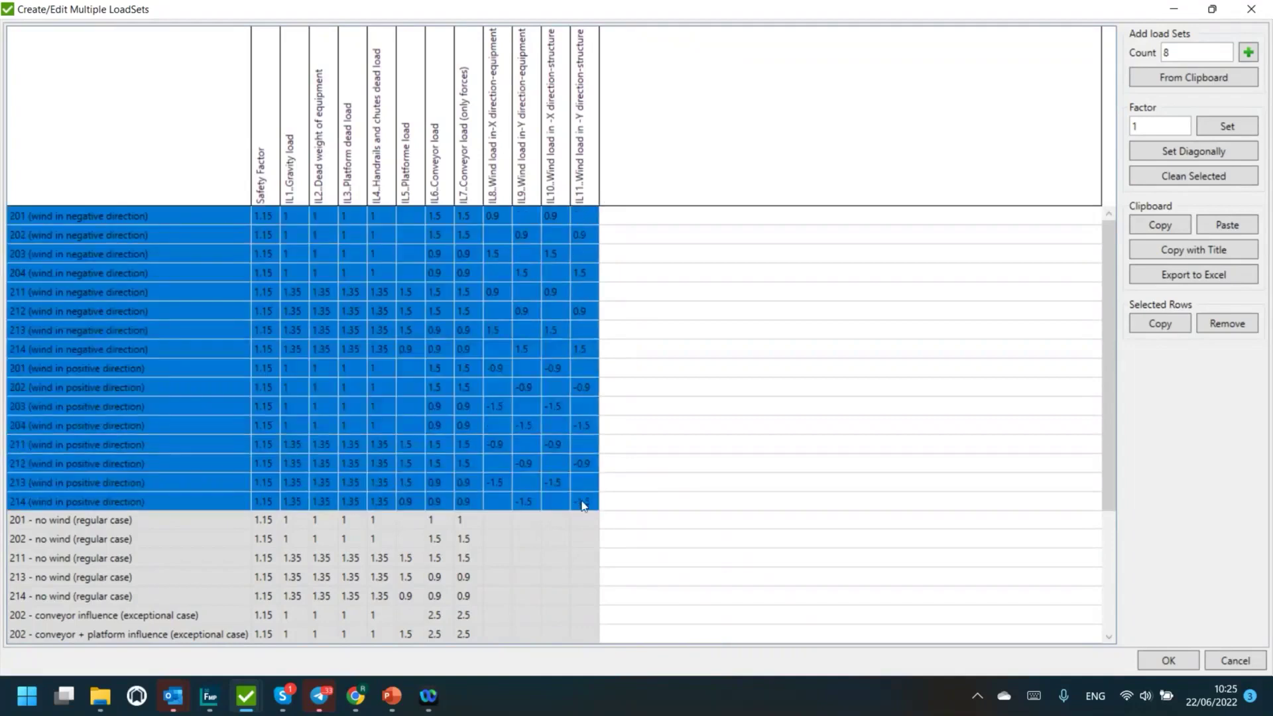
{"action": "left_click", "coordinate": [496, 215]}
{"action": "left_click_drag", "start_coordinate": [499, 223], "coordinate": [582, 501]}
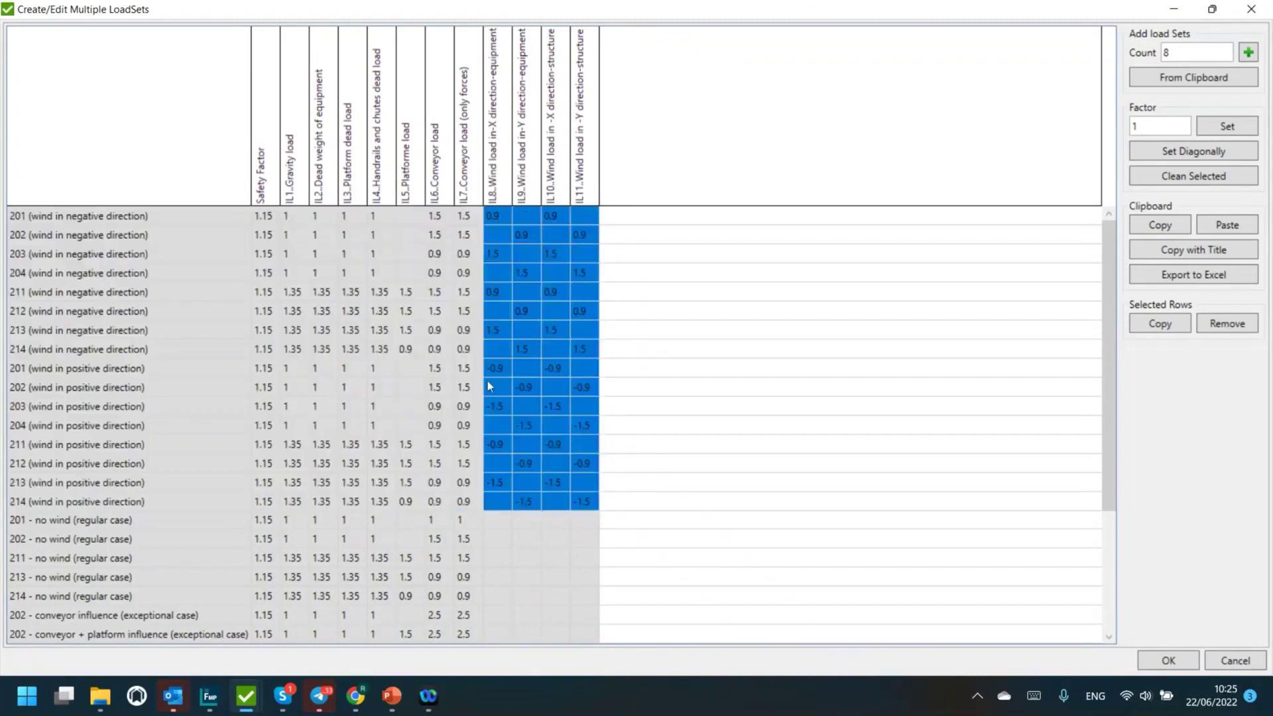
Step: Examine the factors of the no wind (regular case) load sets 201 to 214
{"action": "scroll", "coordinate": [487, 384], "scroll_direction": "down", "scroll_amount": 2}
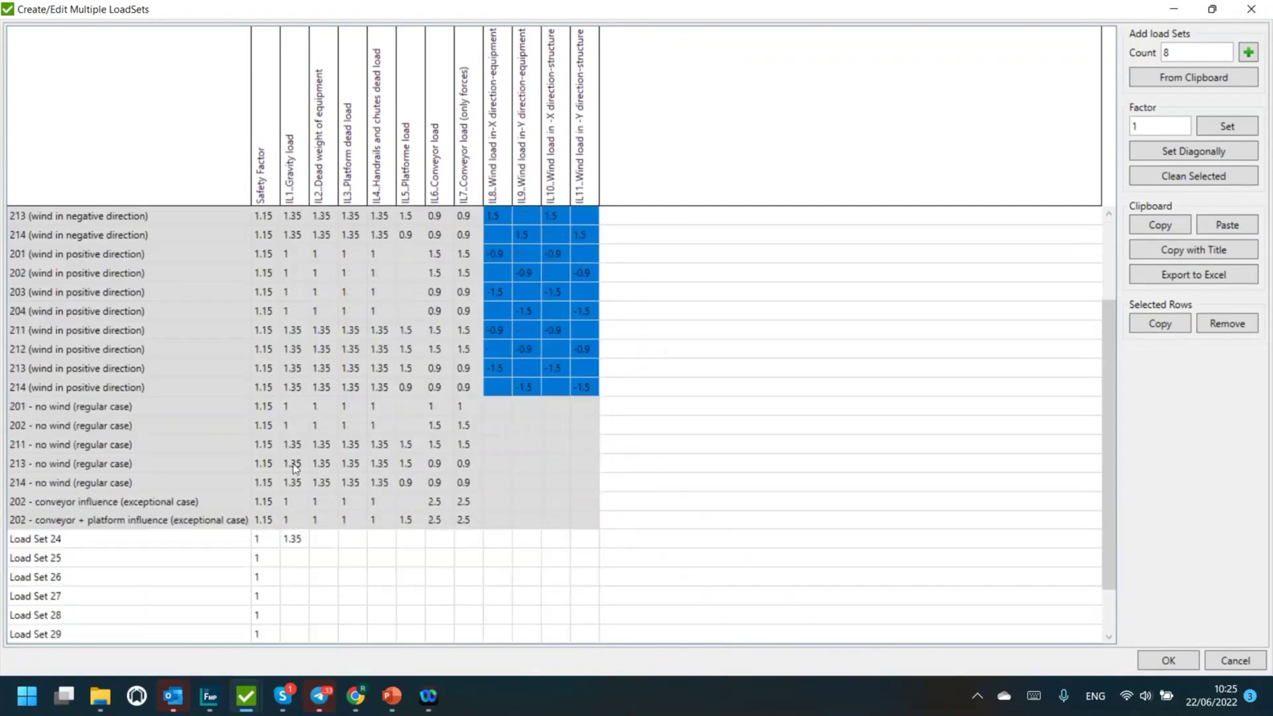
{"action": "left_click", "coordinate": [116, 406]}
{"action": "left_click_drag", "start_coordinate": [216, 423], "coordinate": [580, 475]}
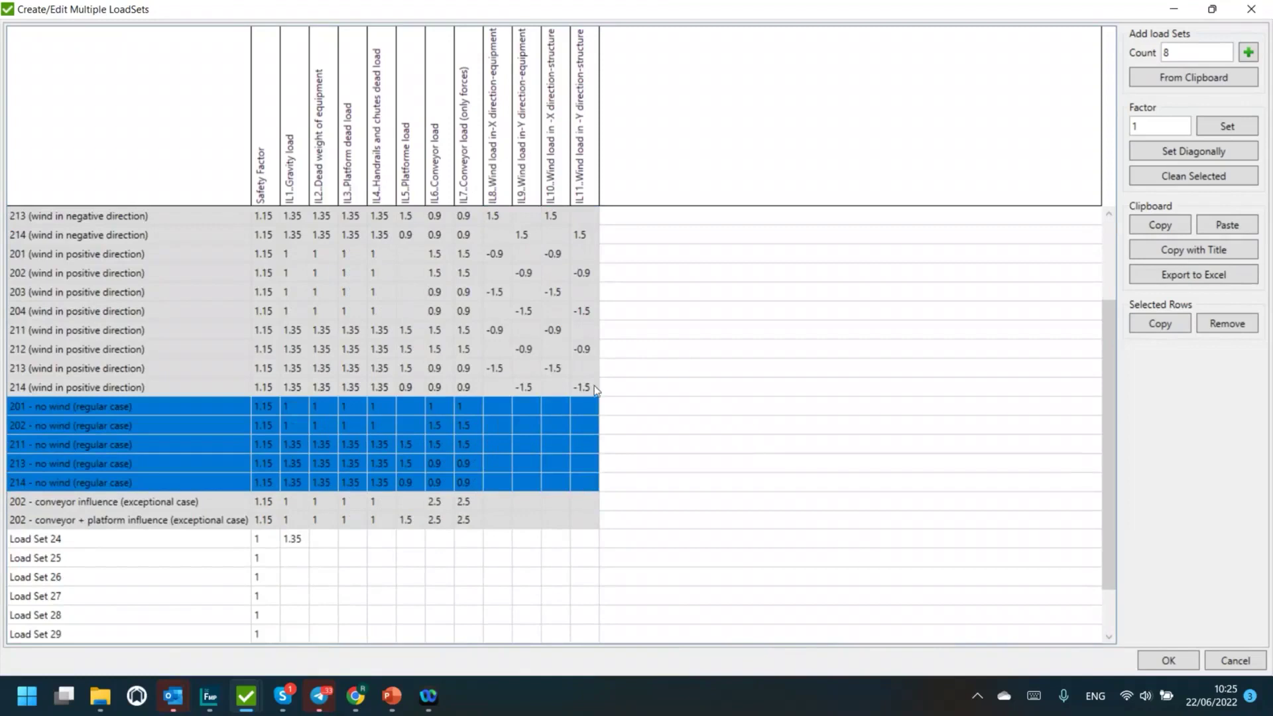
{"action": "scroll", "coordinate": [490, 410], "scroll_direction": "down", "scroll_amount": 1}
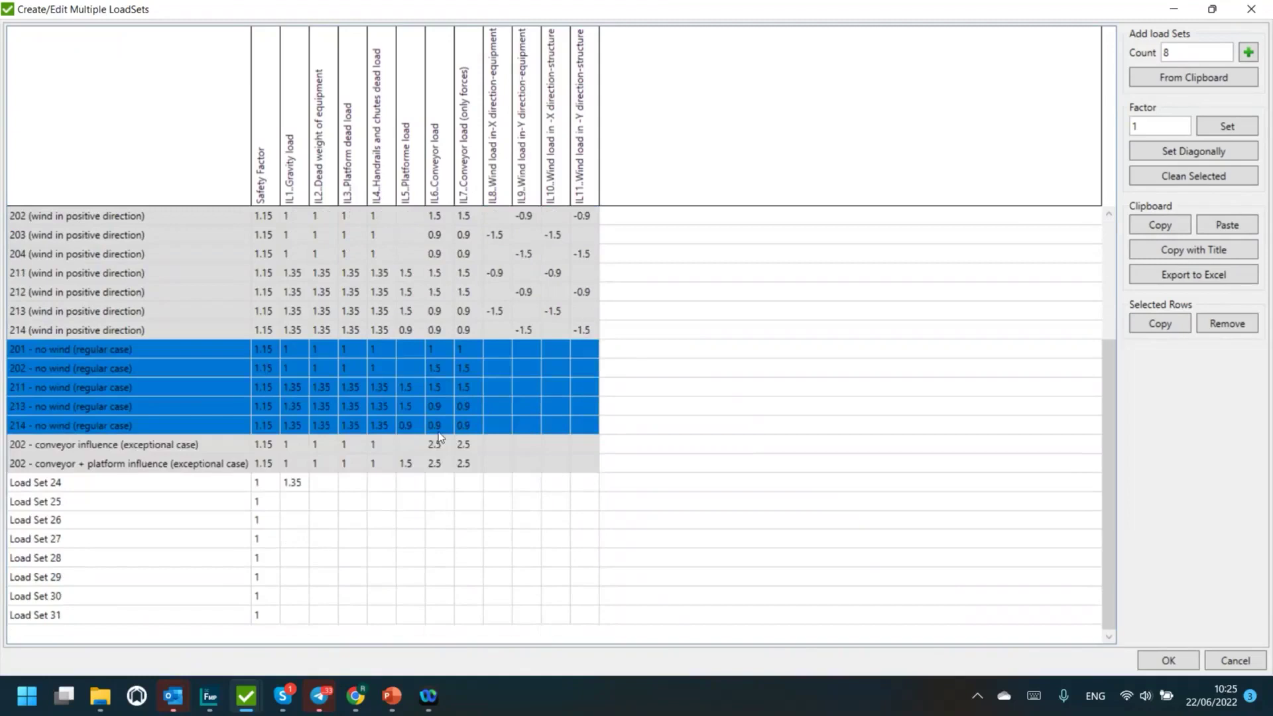
Step: Examine the conveyor and platform load factors of the two exceptional case load sets, and close the table without saving
{"action": "left_click_drag", "start_coordinate": [155, 446], "coordinate": [583, 460]}
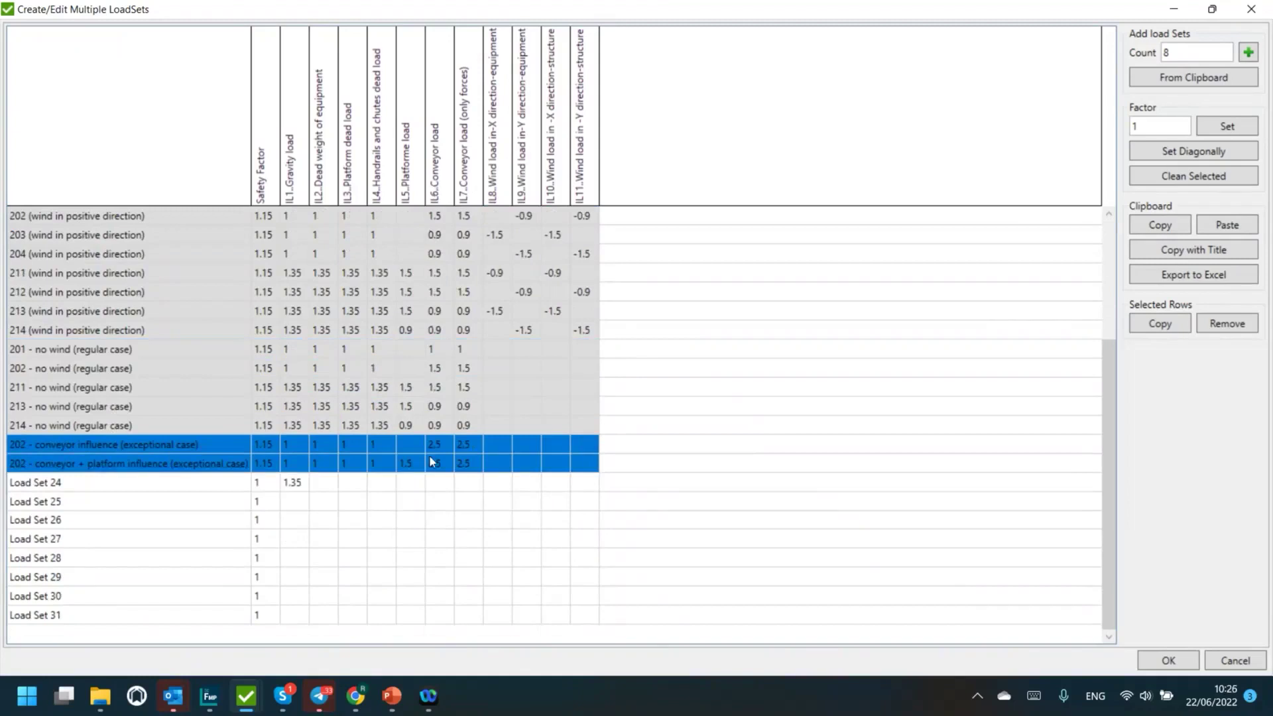
{"action": "left_click_drag", "start_coordinate": [436, 443], "coordinate": [459, 468]}
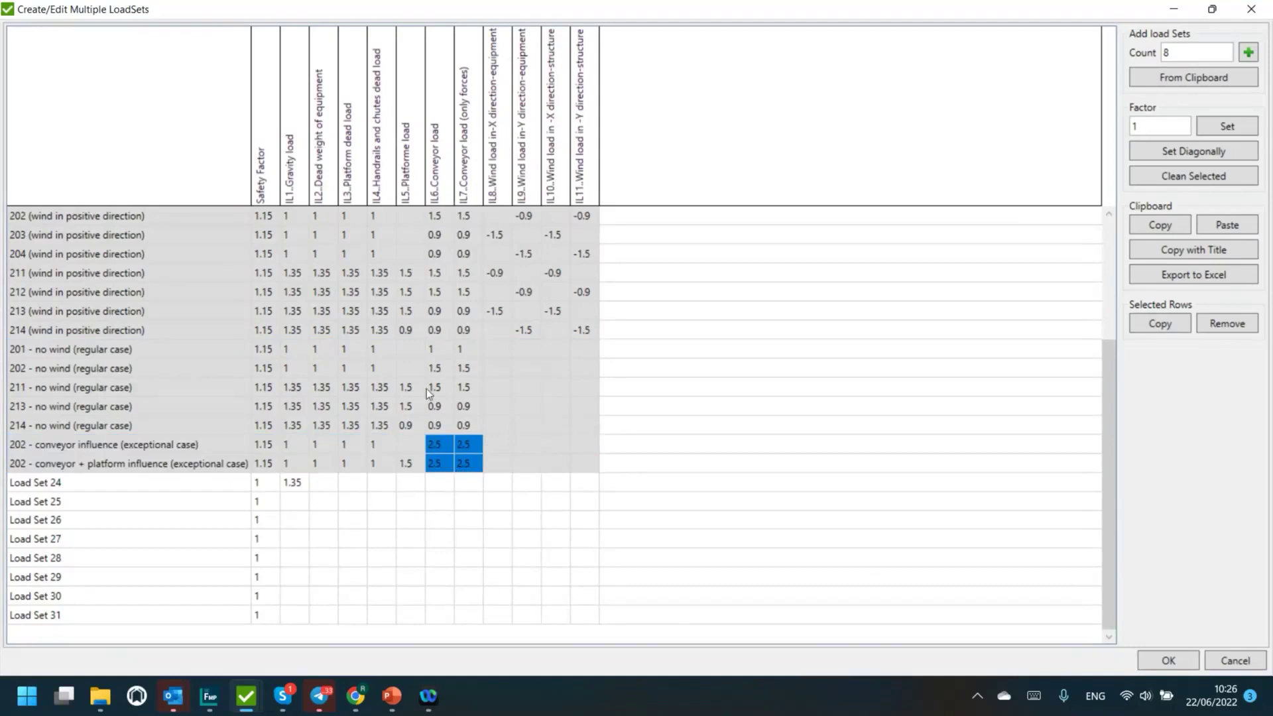
{"action": "left_click", "coordinate": [405, 464]}
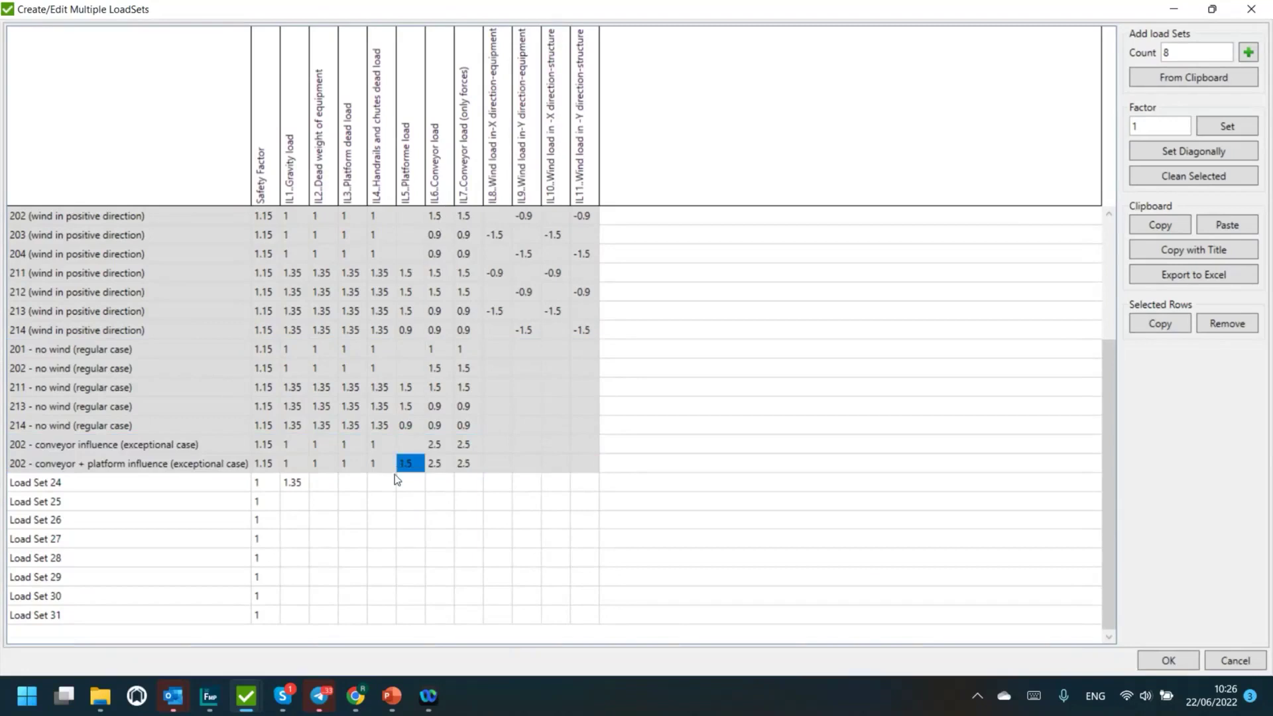
{"action": "scroll", "coordinate": [394, 475], "scroll_direction": "up", "scroll_amount": 3}
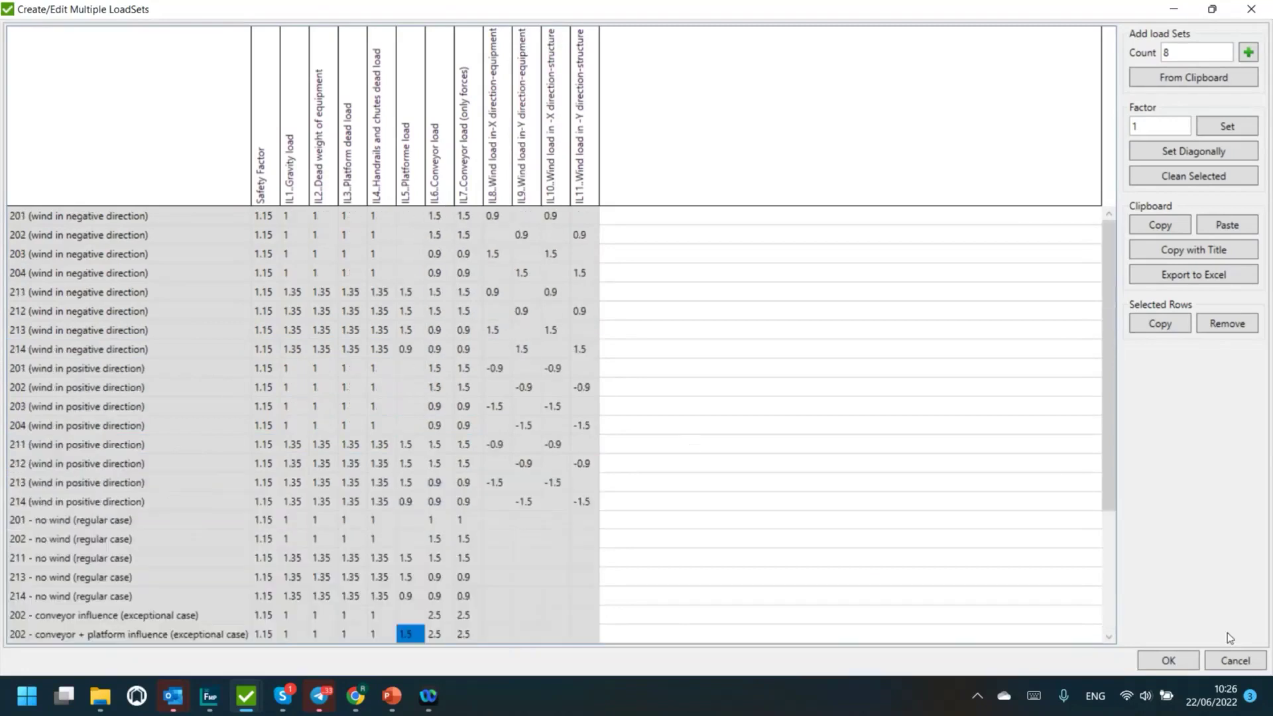
{"action": "left_click", "coordinate": [1236, 661]}
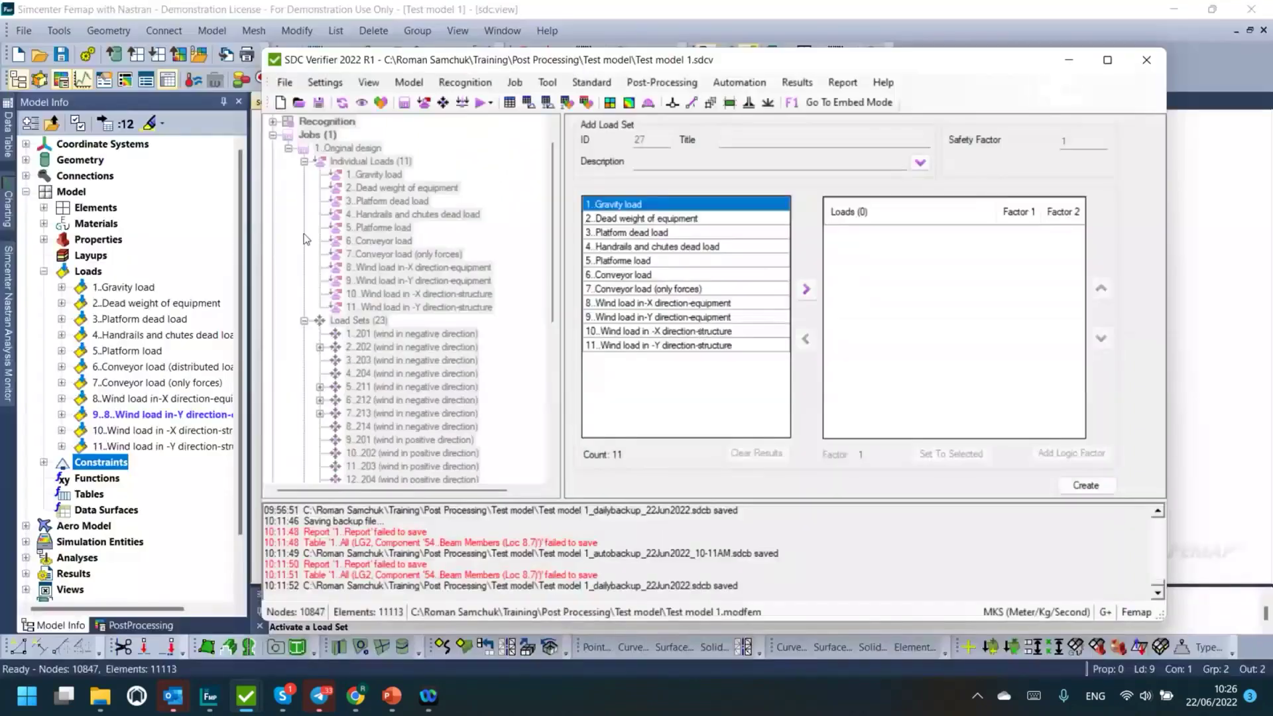
Step: Look through the individual loads and load sets of the job, collapse the individual loads and list the load groups
{"action": "scroll", "coordinate": [319, 284], "scroll_direction": "down", "scroll_amount": 2}
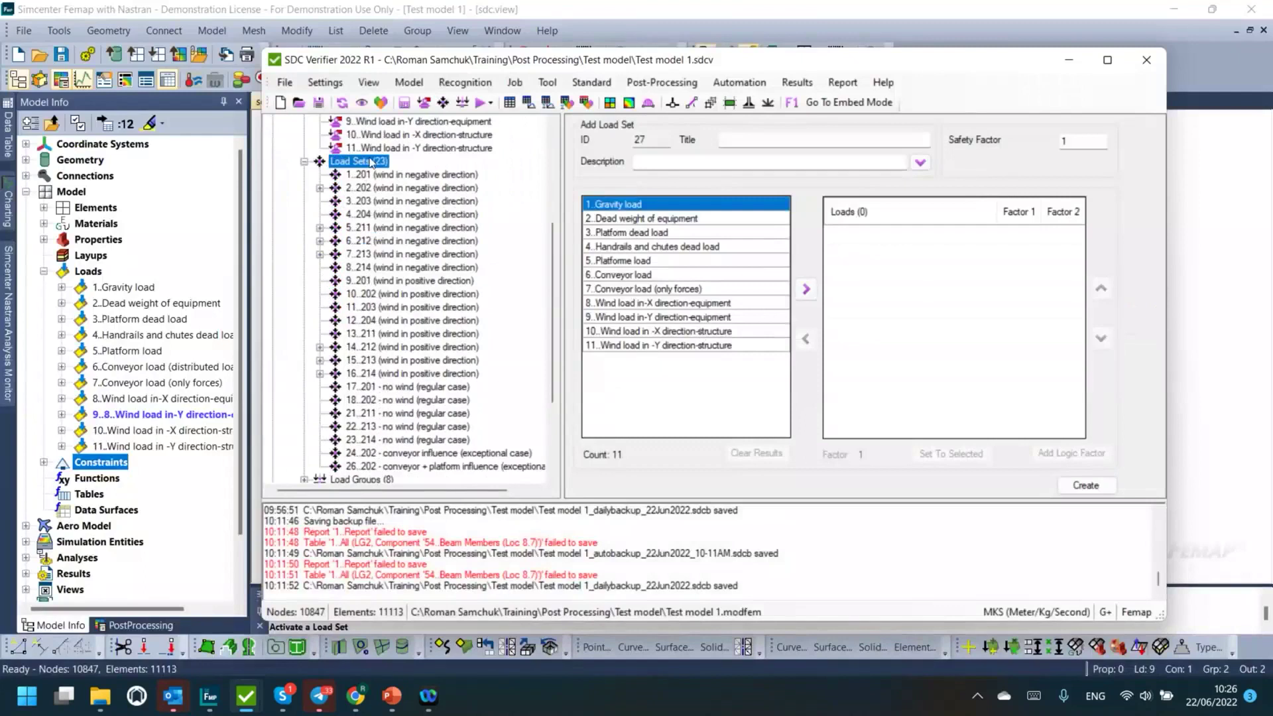
{"action": "scroll", "coordinate": [372, 162], "scroll_direction": "up", "scroll_amount": 3}
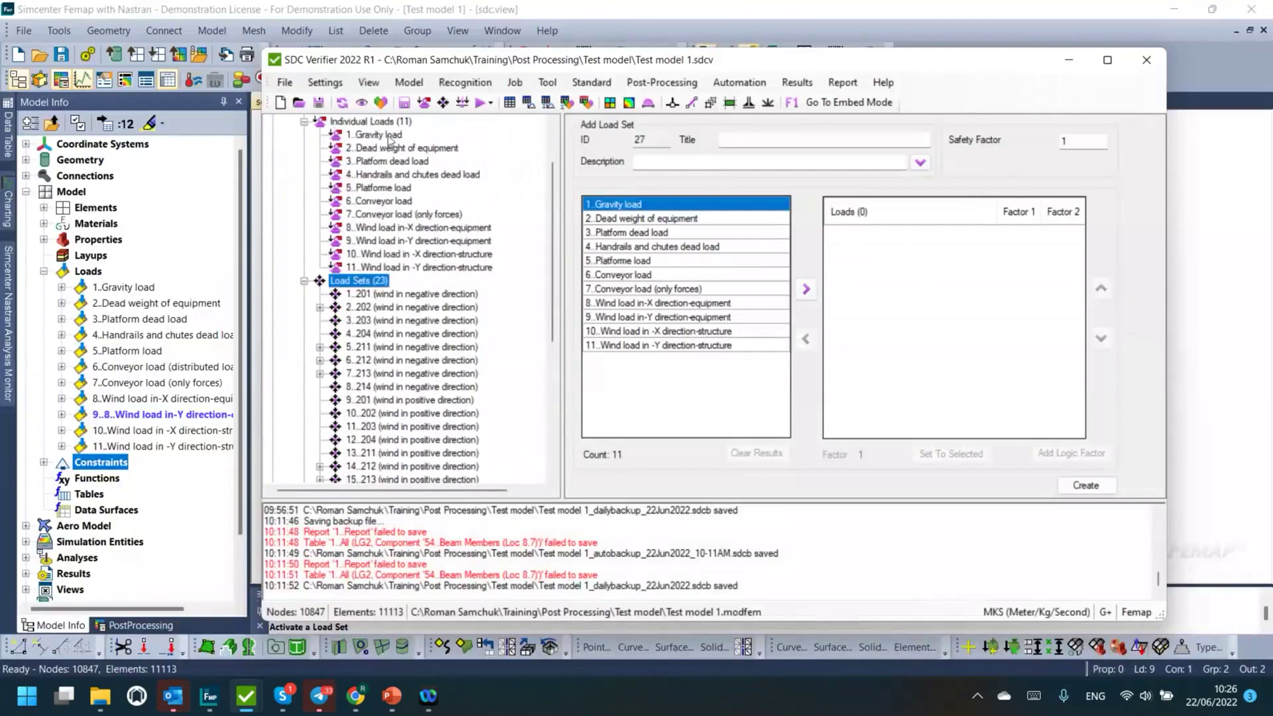
{"action": "left_click", "coordinate": [305, 123]}
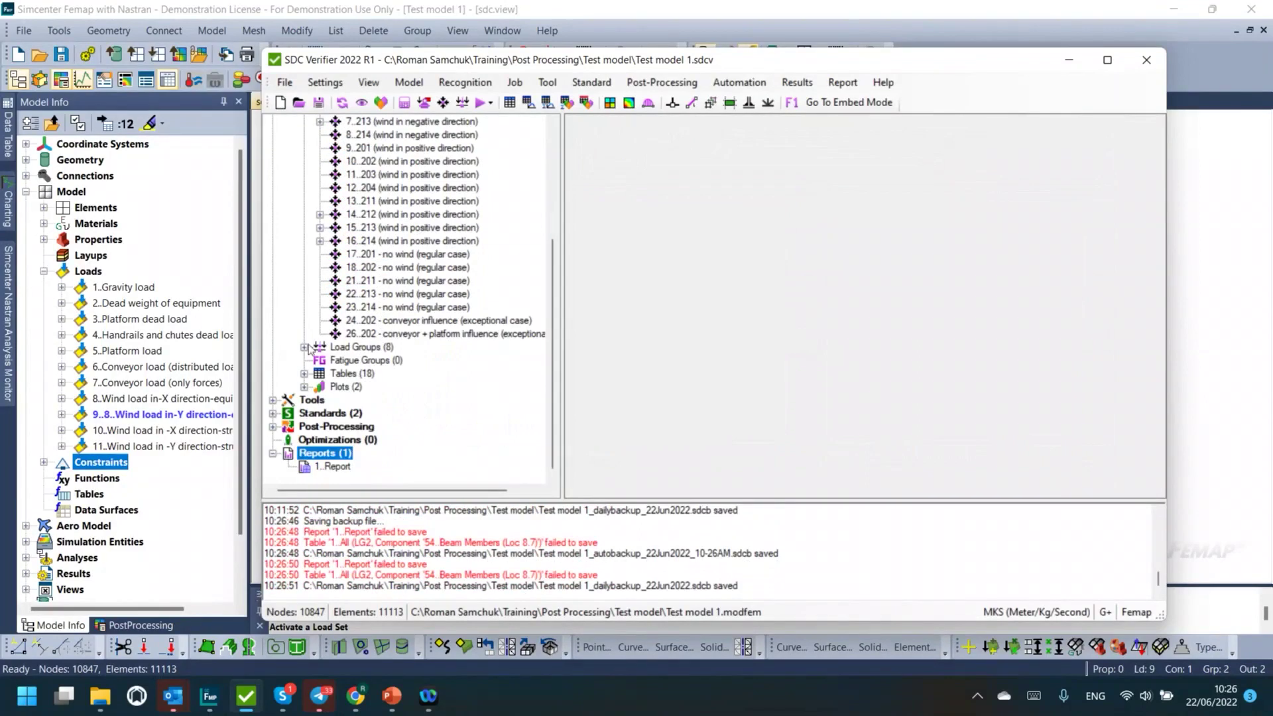
{"action": "left_click", "coordinate": [304, 347]}
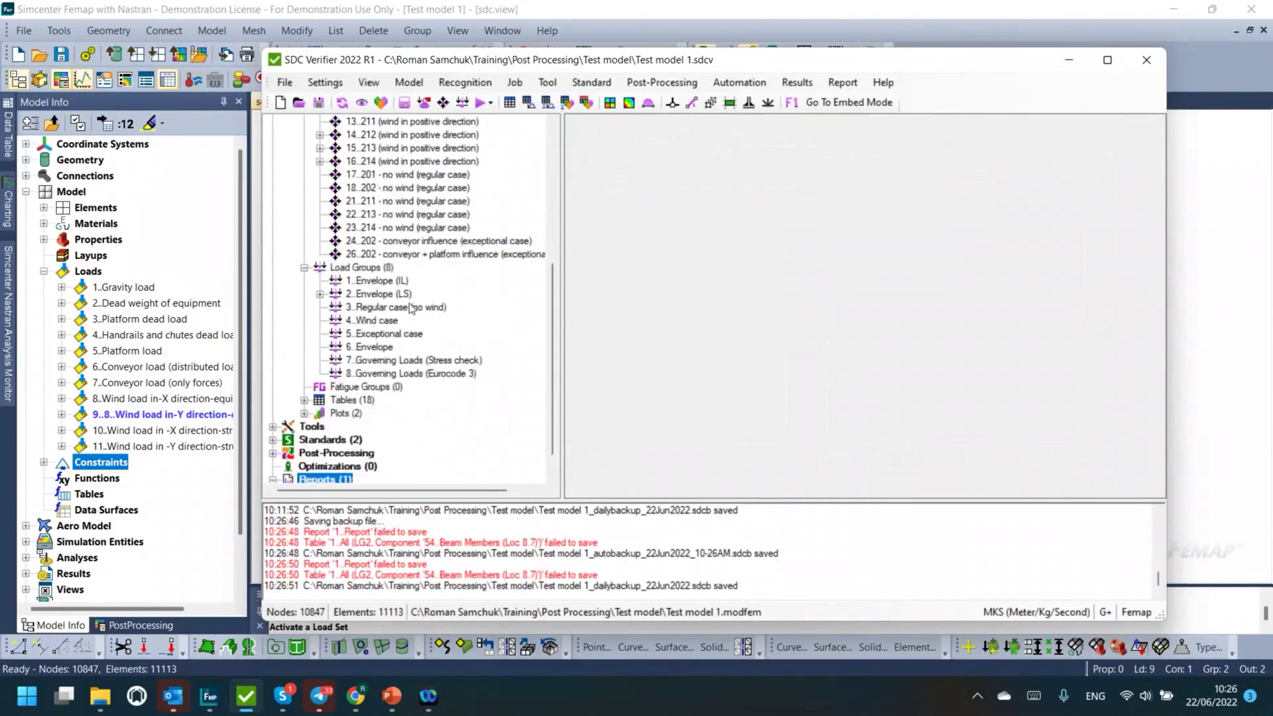
Step: Review which load sets belong to the Regular case (no wind), Wind case and Exceptional case load groups
{"action": "left_click", "coordinate": [368, 311]}
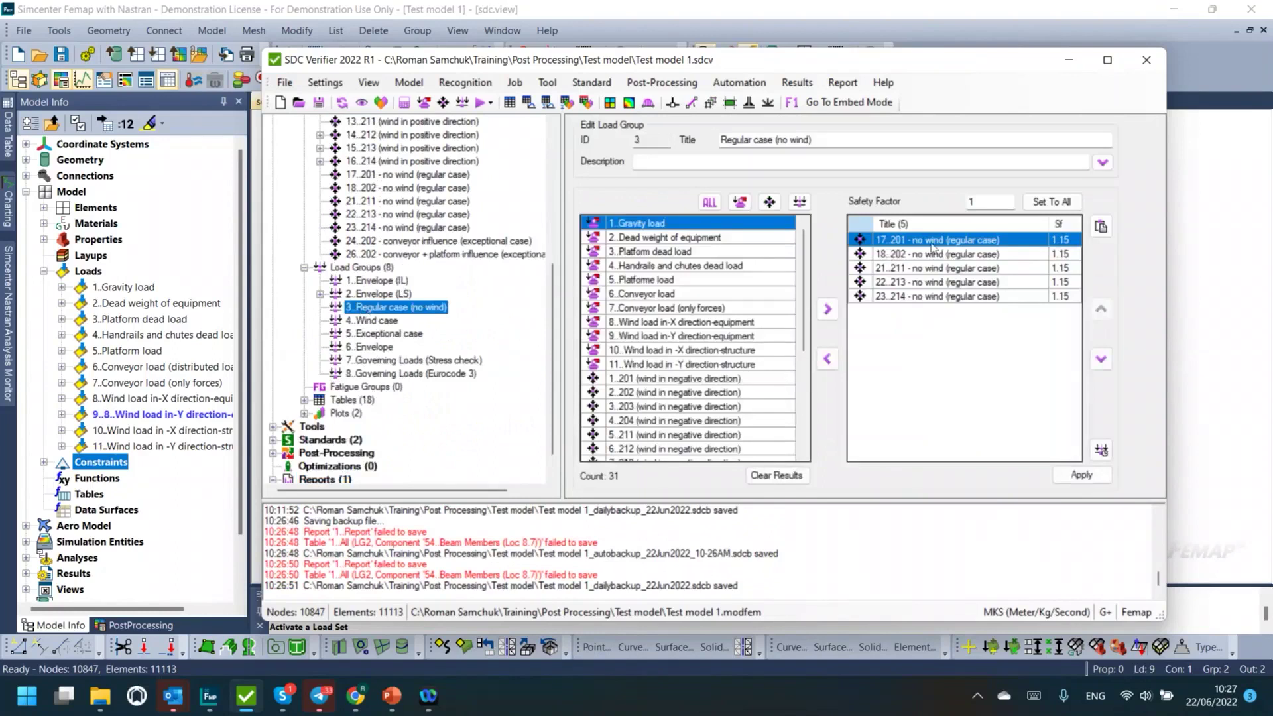
{"action": "left_click", "coordinate": [932, 283], "text": "shift"}
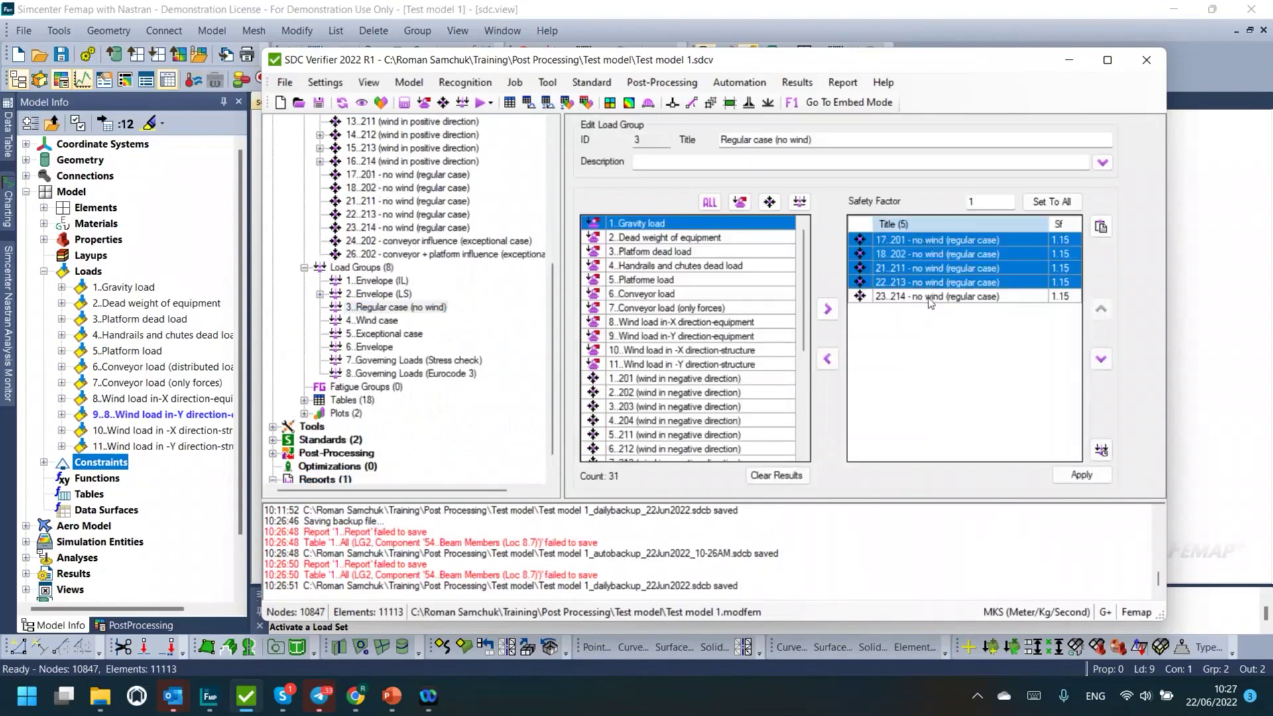
{"action": "left_click", "coordinate": [931, 296]}
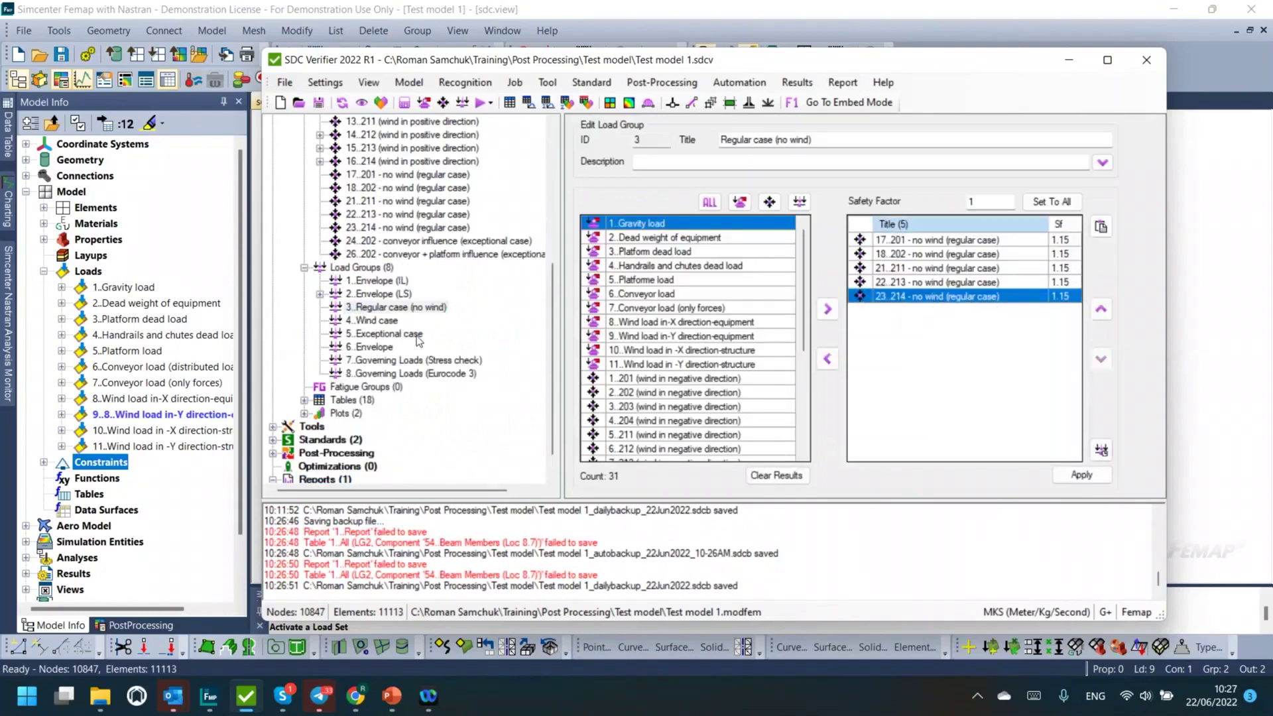
{"action": "left_click", "coordinate": [375, 321]}
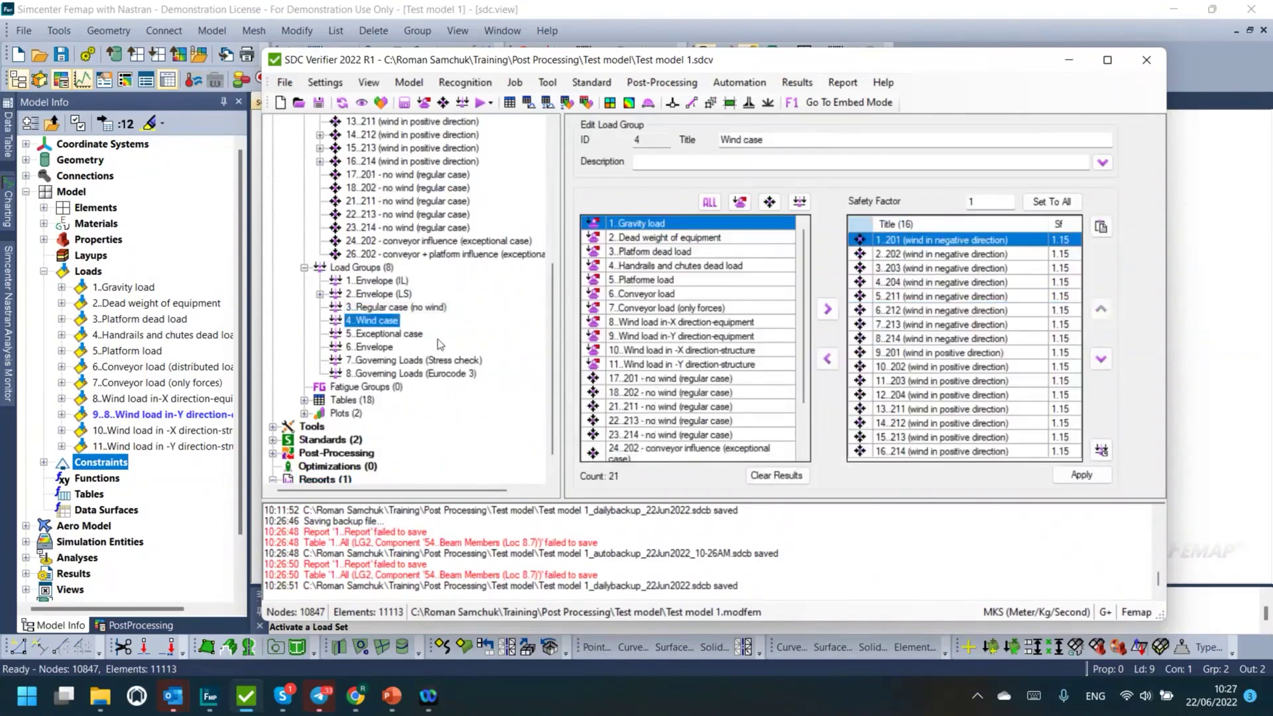
{"action": "left_click", "coordinate": [392, 335]}
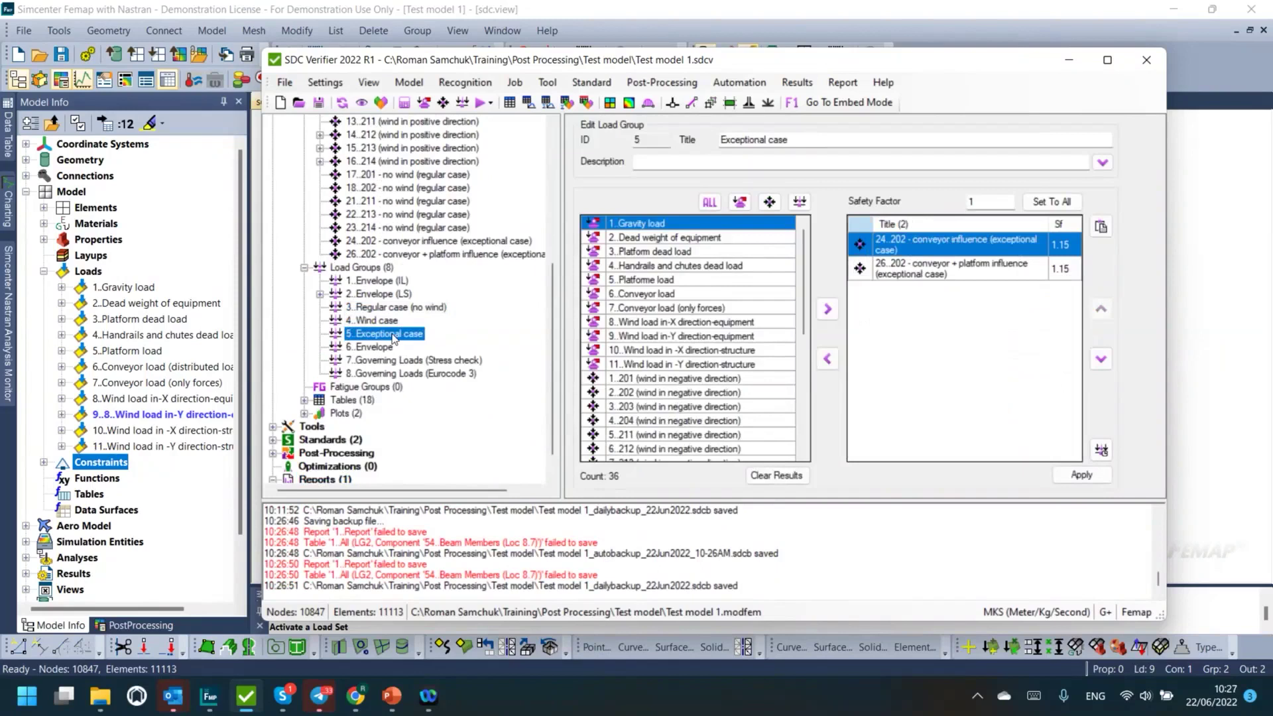
{"action": "left_click", "coordinate": [936, 268]}
{"action": "left_click", "coordinate": [935, 253], "text": "shift"}
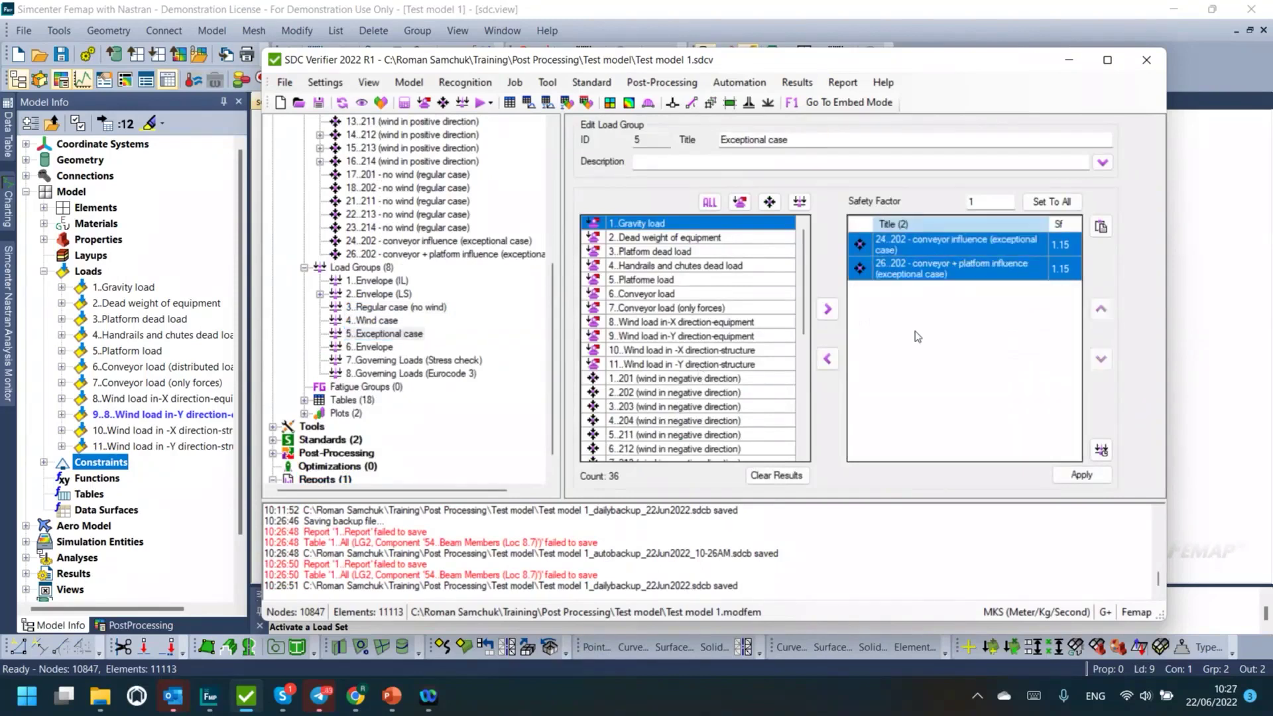
Step: Remove the Envelope, Governing Loads (Stress check) and Governing Loads (Eurocode 3) load groups
{"action": "left_click", "coordinate": [373, 347]}
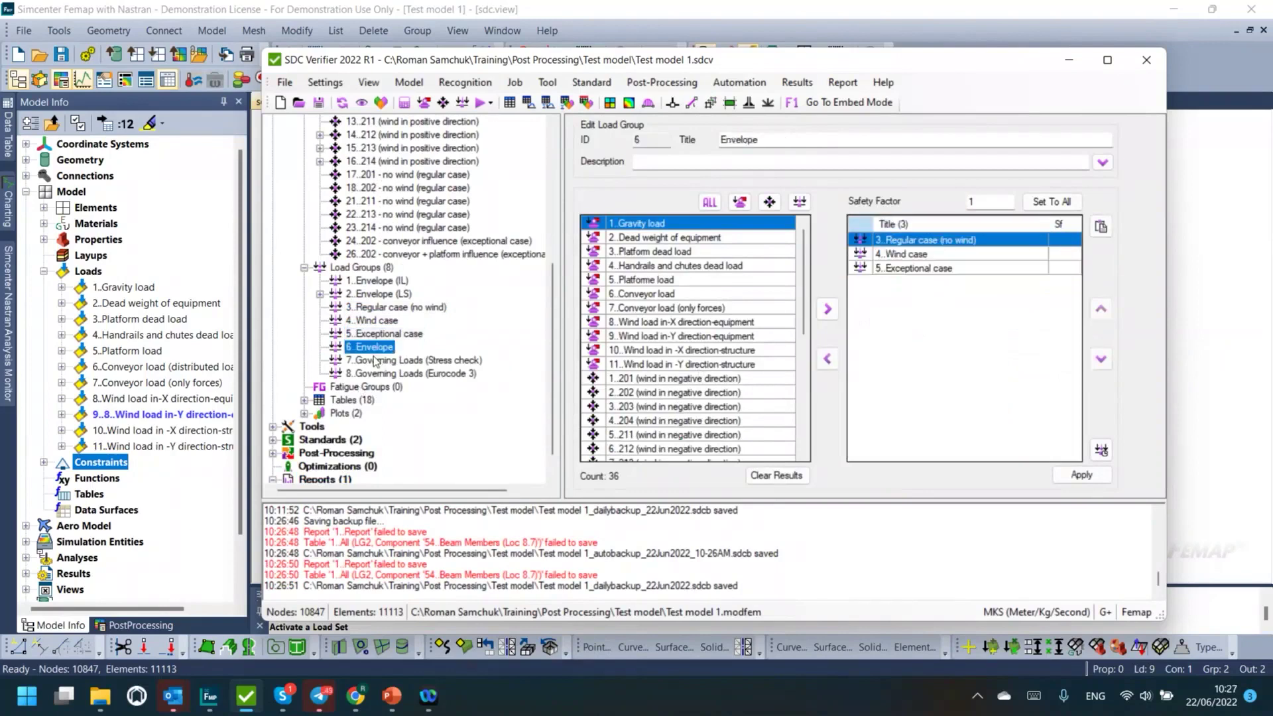
{"action": "key", "text": "Delete"}
{"action": "key", "text": "Return"}
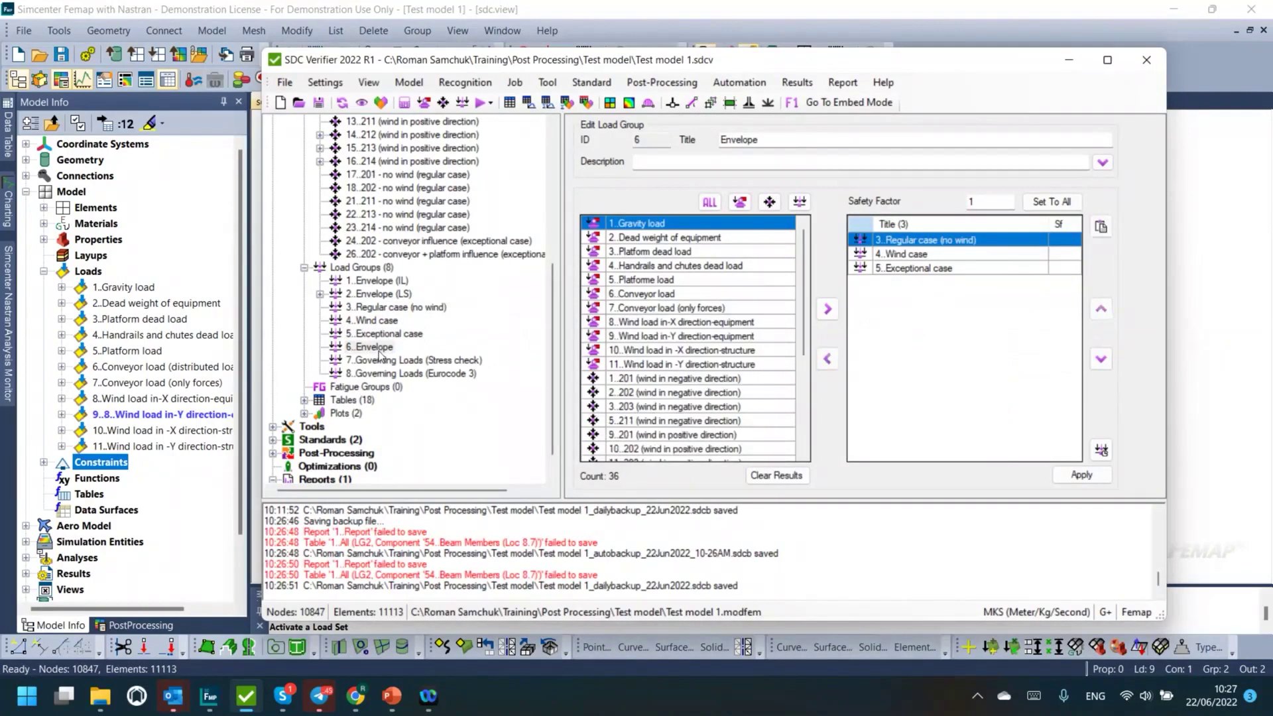
{"action": "key", "text": "Delete"}
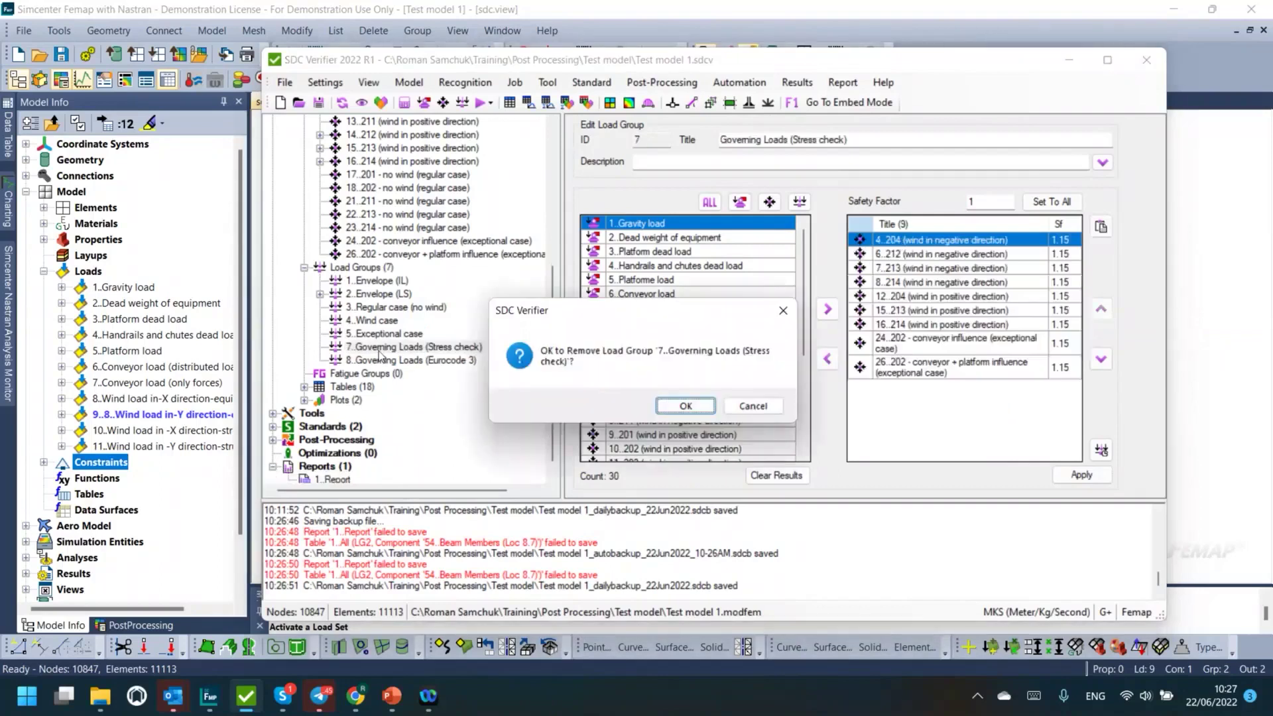
{"action": "key", "text": "Return"}
{"action": "key", "text": "Delete"}
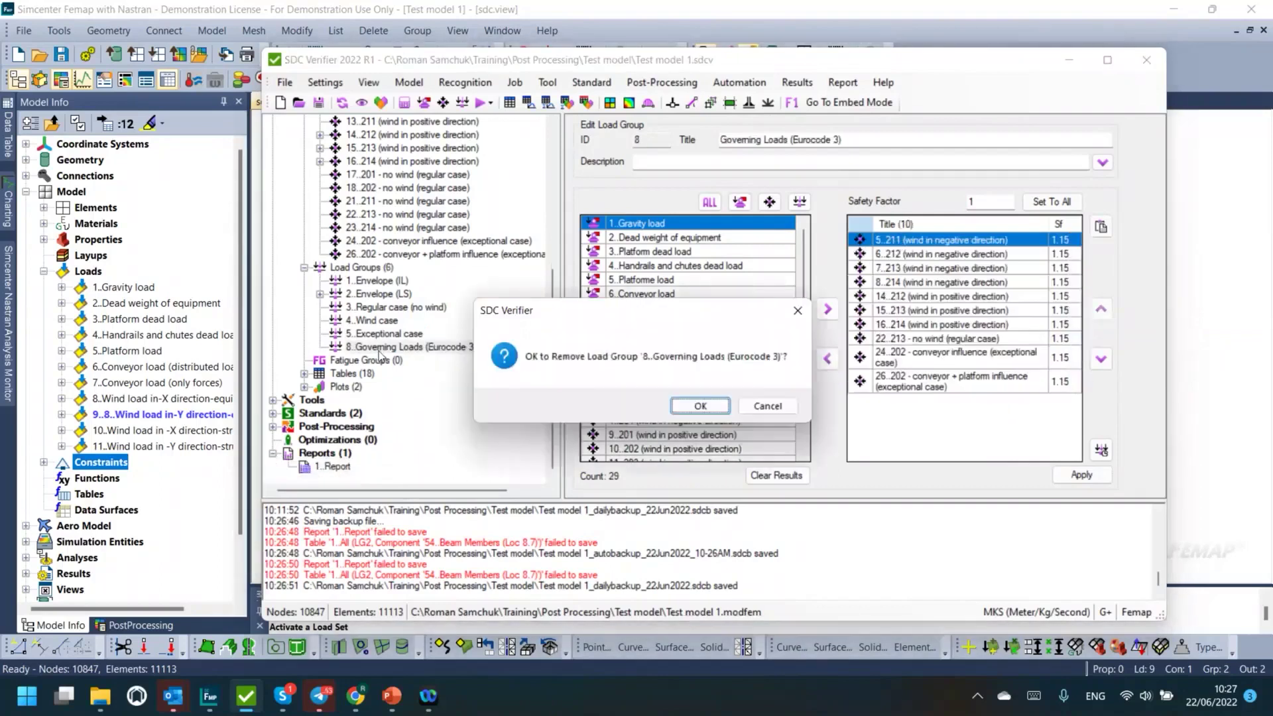
{"action": "key", "text": "Return"}
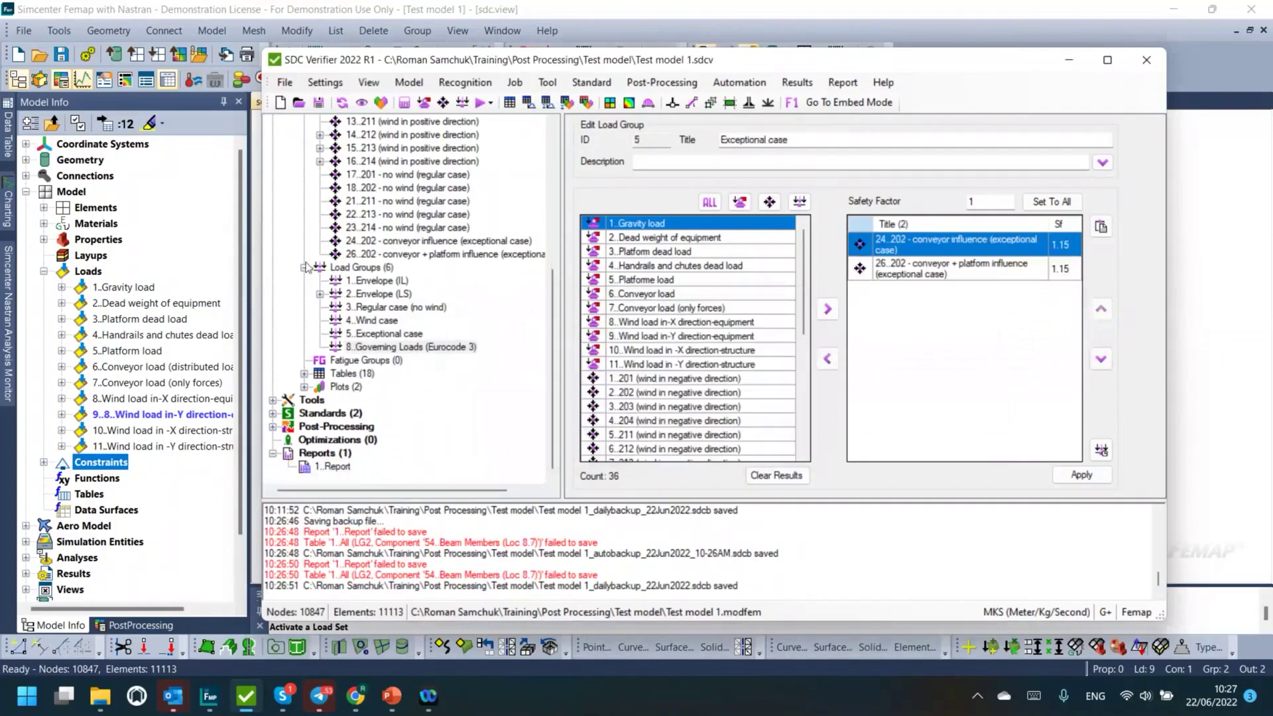
Step: Collapse the load sets and open the settings and available actions of the Original design job
{"action": "scroll", "coordinate": [307, 268], "scroll_direction": "up", "scroll_amount": 6}
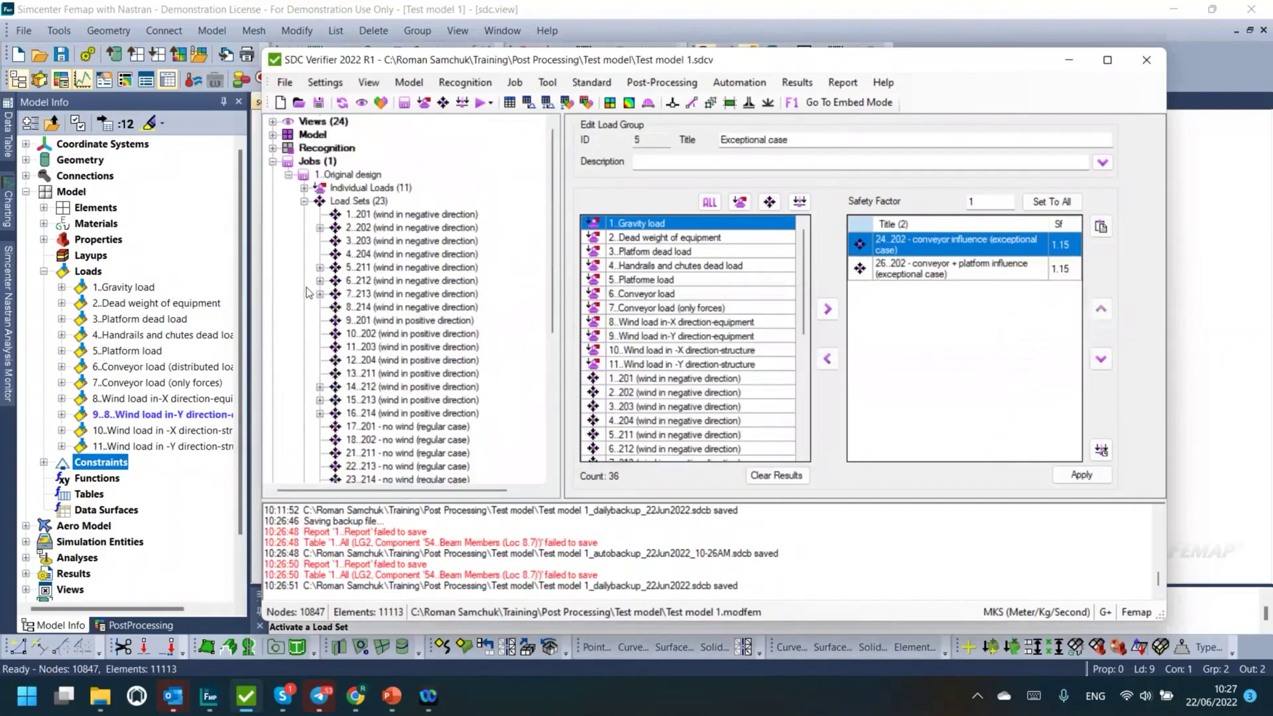
{"action": "left_click", "coordinate": [304, 200]}
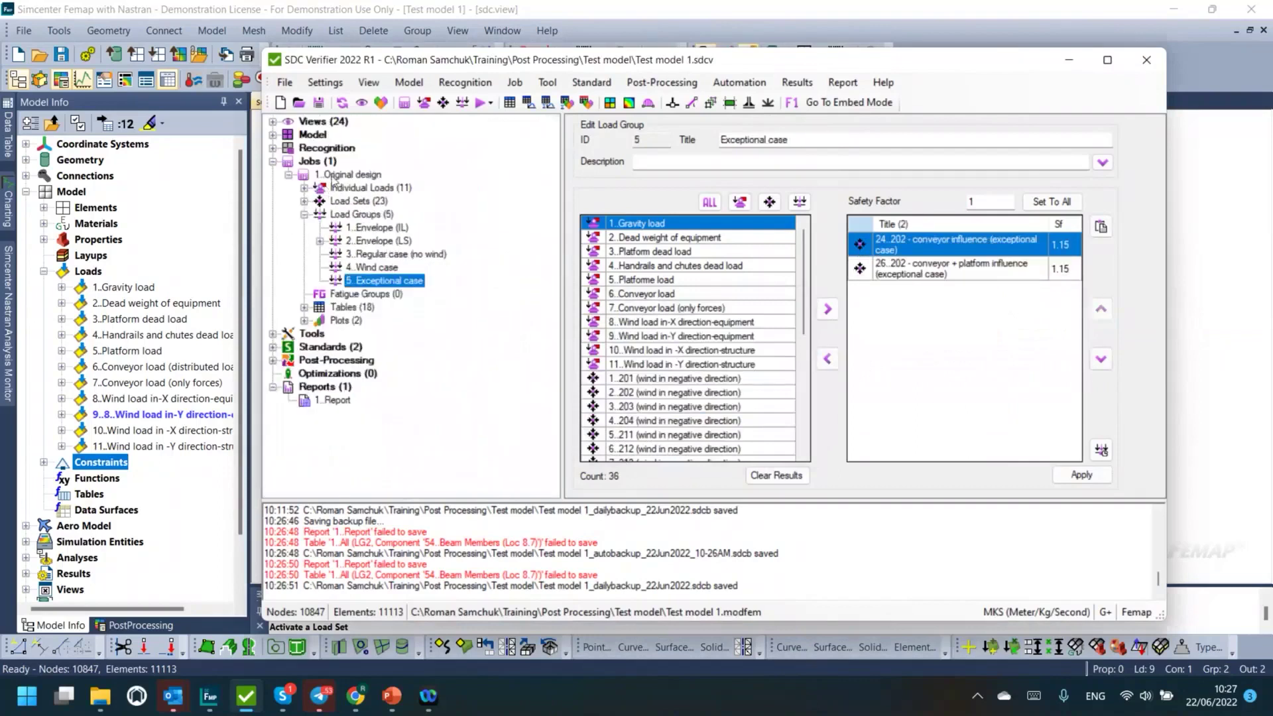
{"action": "left_click", "coordinate": [342, 175]}
{"action": "right_click", "coordinate": [341, 177]}
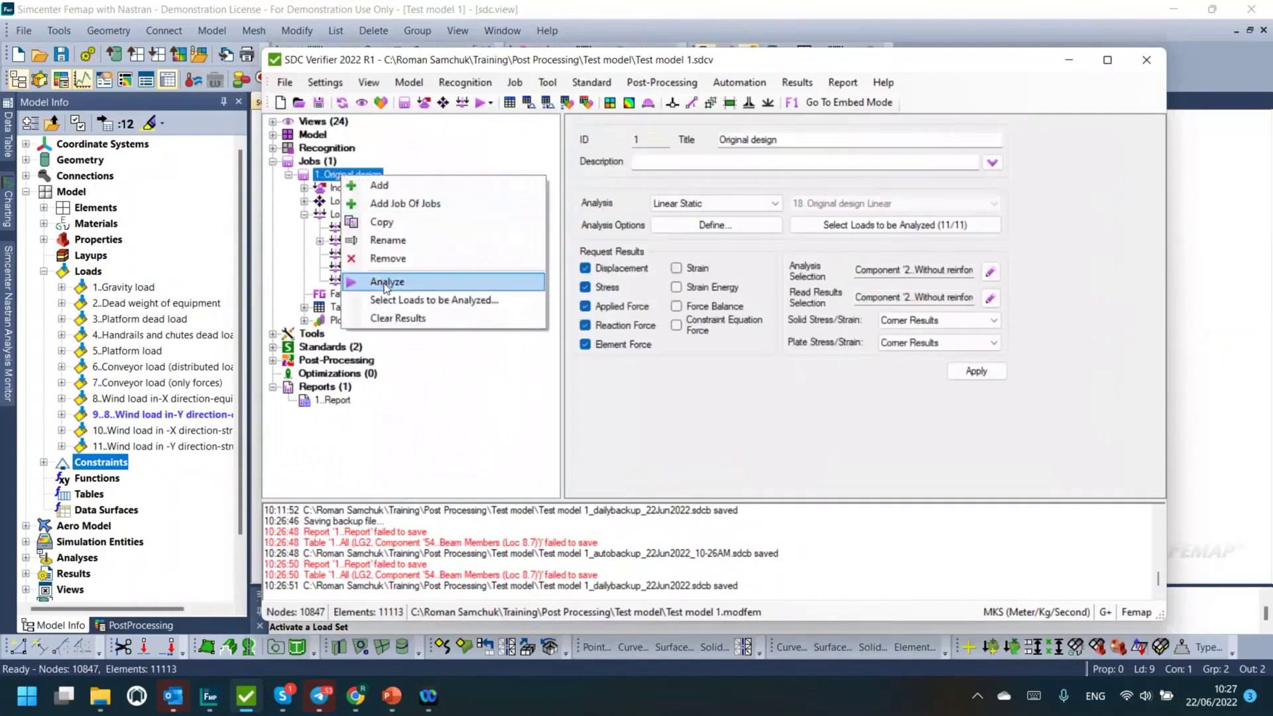
{"action": "left_click", "coordinate": [408, 355]}
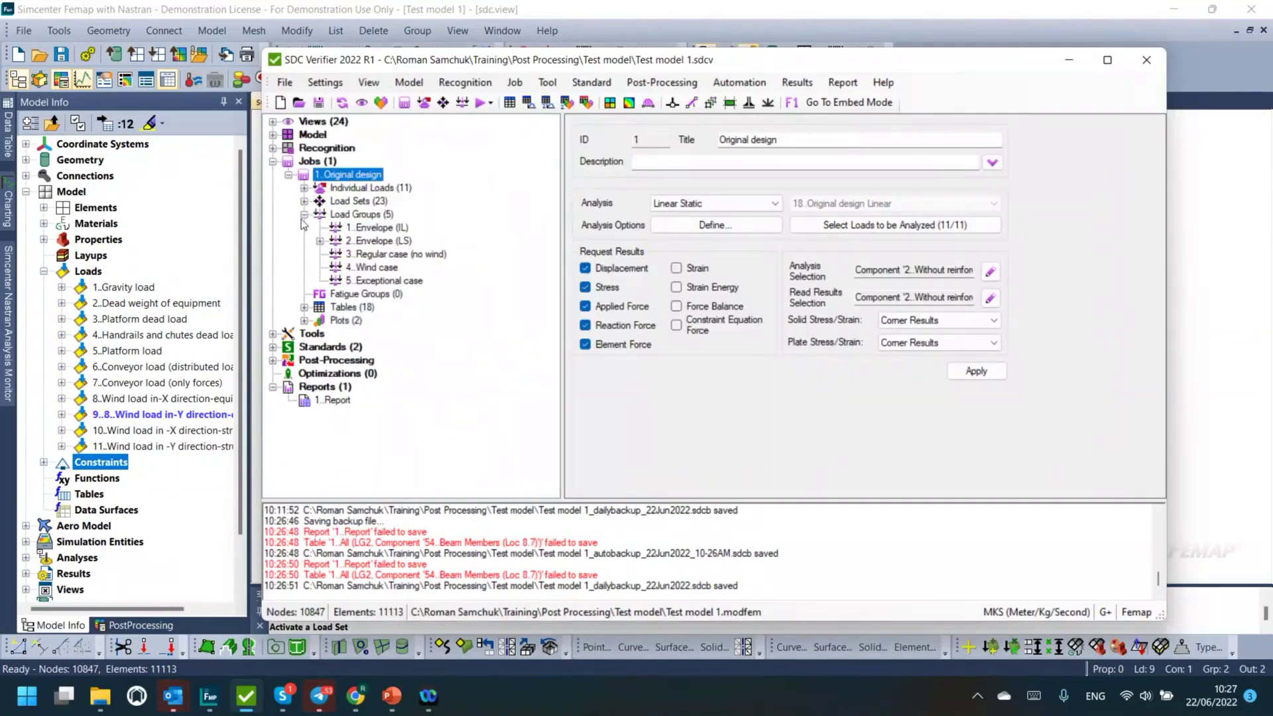
Step: Preview an absolute equivalent stress contour plot of the Envelope (LS) load group for component 2..Without reinforcement beams in the default view
{"action": "left_click", "coordinate": [368, 241]}
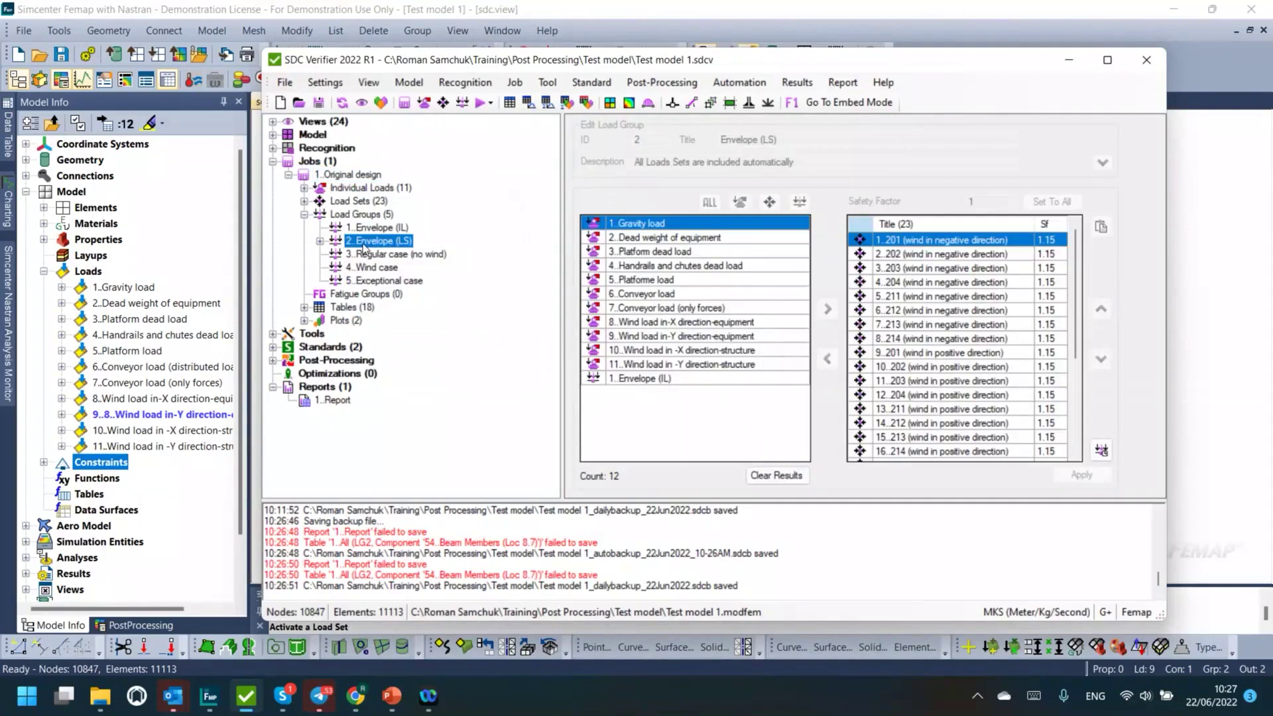
{"action": "right_click", "coordinate": [358, 240]}
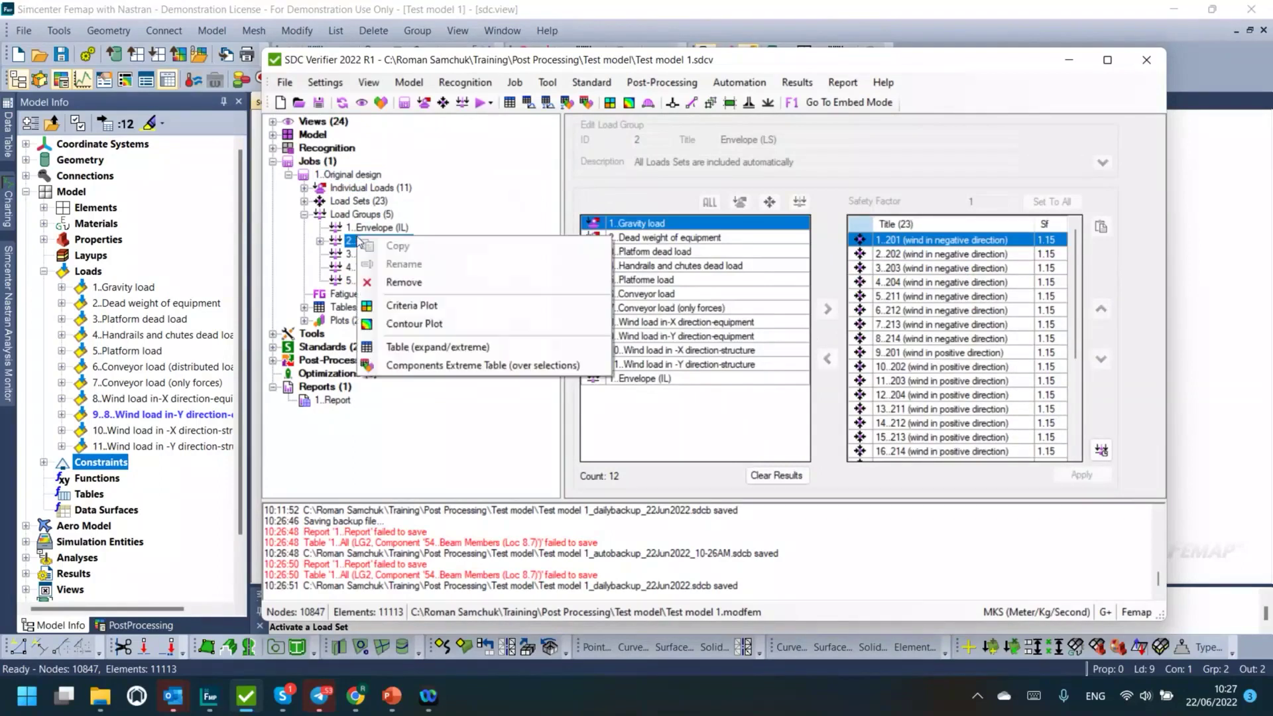
{"action": "left_click", "coordinate": [390, 324]}
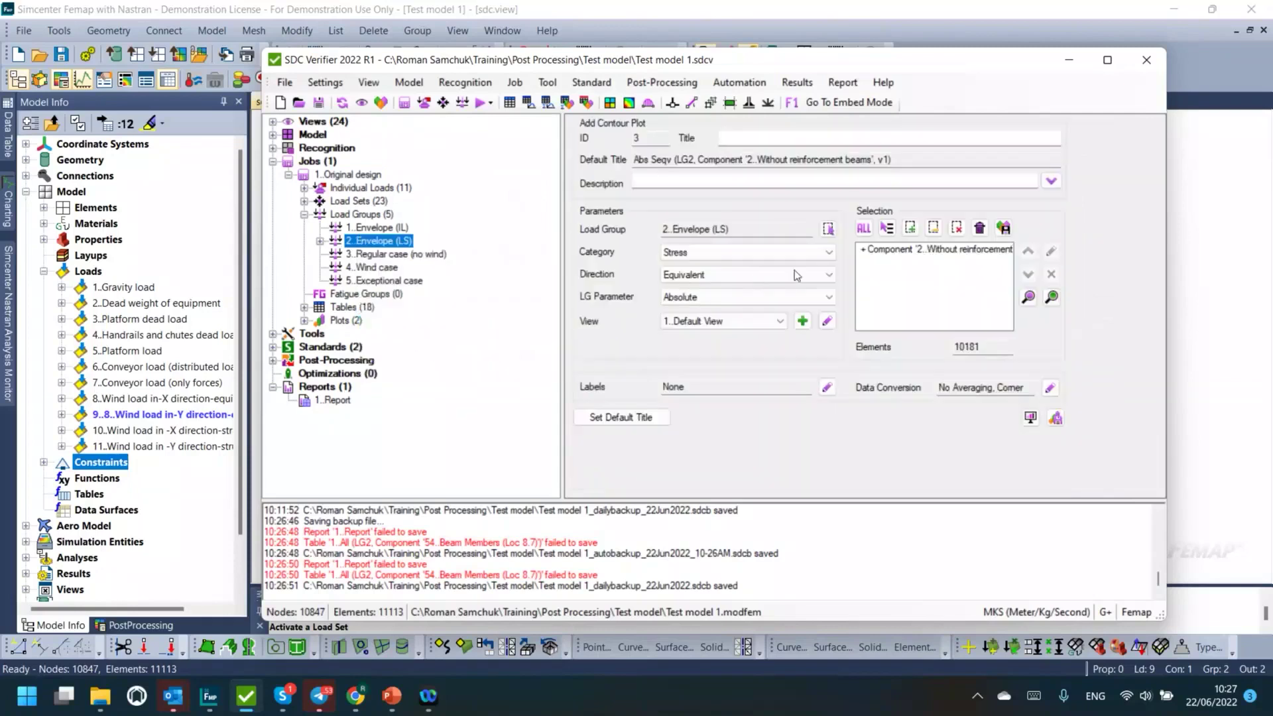
{"action": "right_click", "coordinate": [381, 243]}
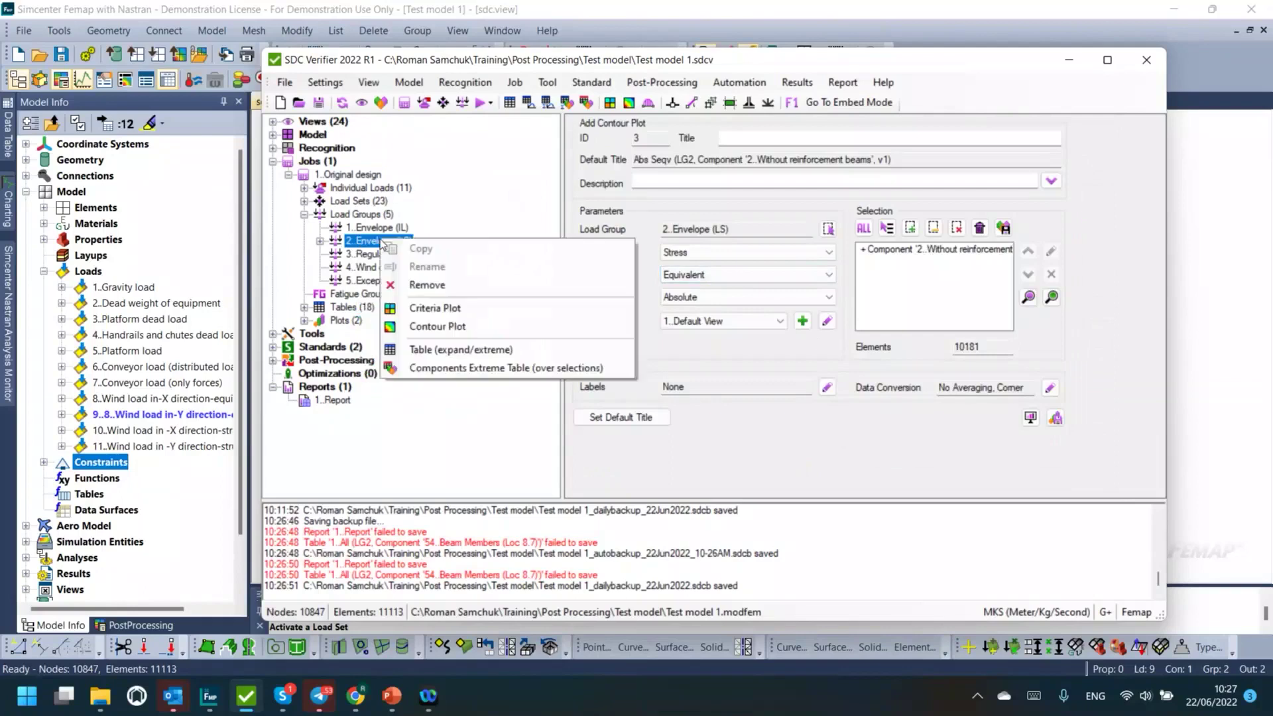
{"action": "left_click", "coordinate": [426, 328]}
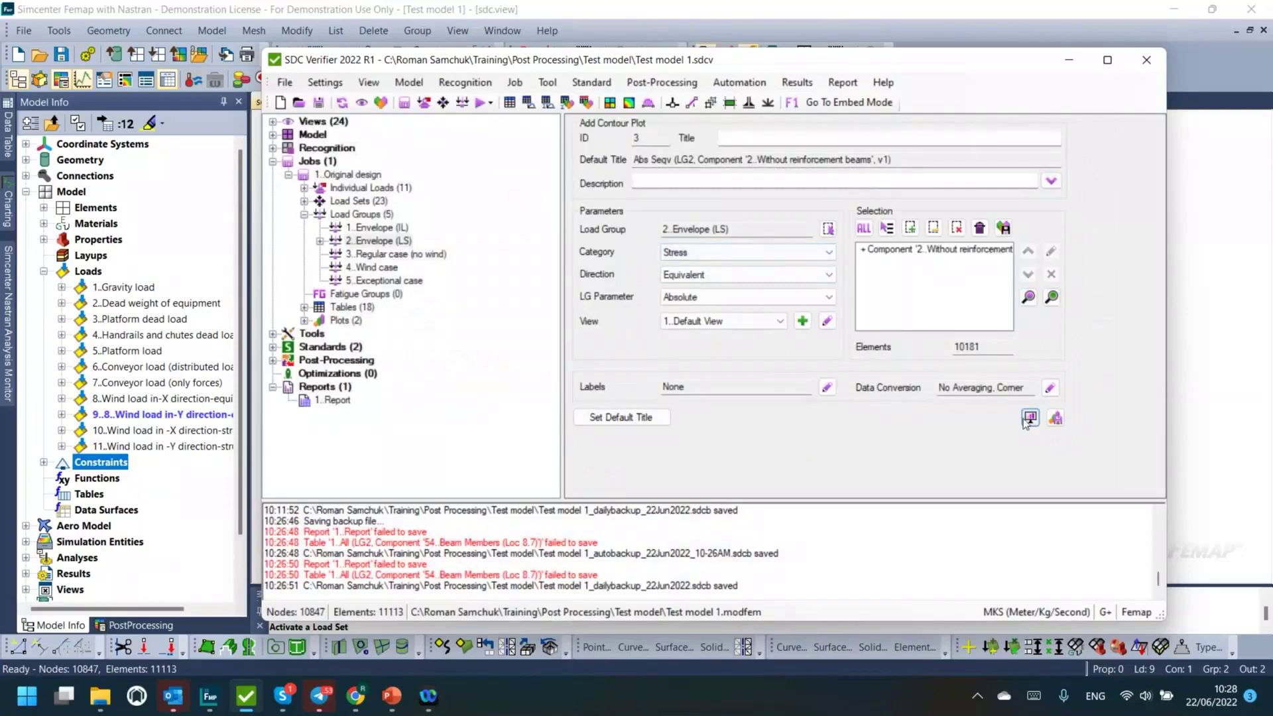
{"action": "left_click", "coordinate": [1004, 251]}
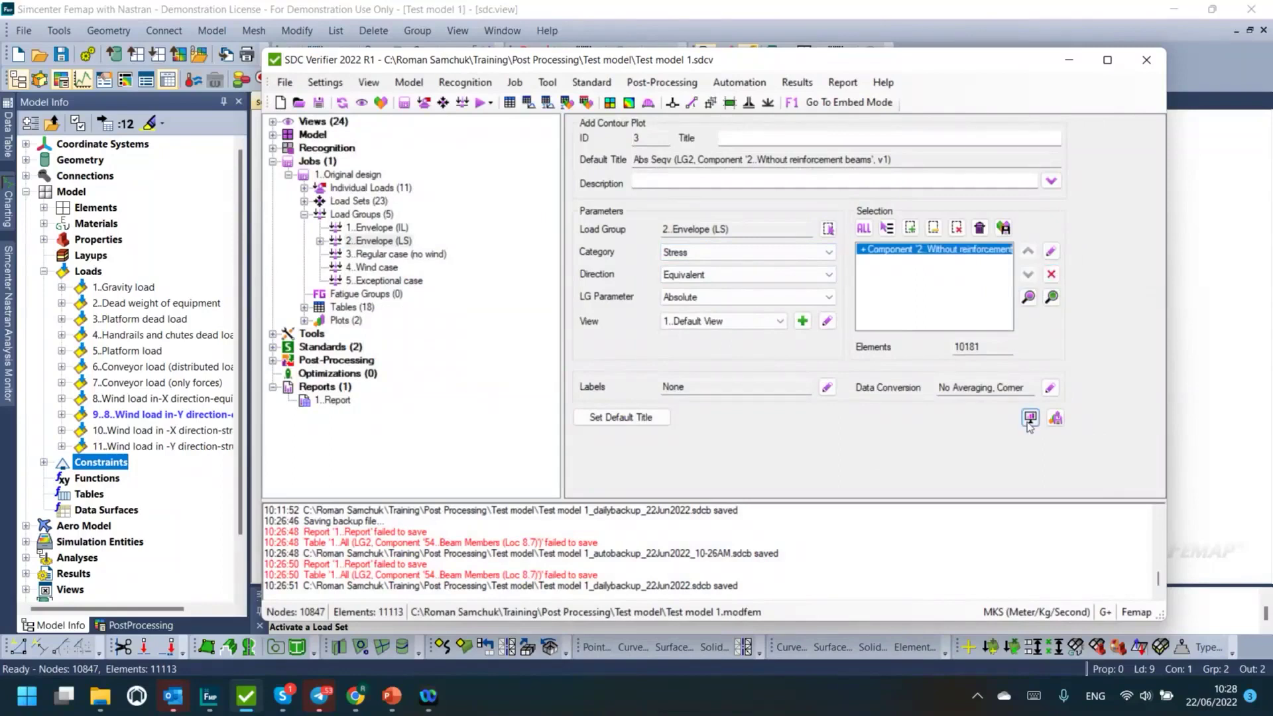
{"action": "left_click", "coordinate": [1030, 419]}
{"action": "left_click", "coordinate": [1084, 418]}
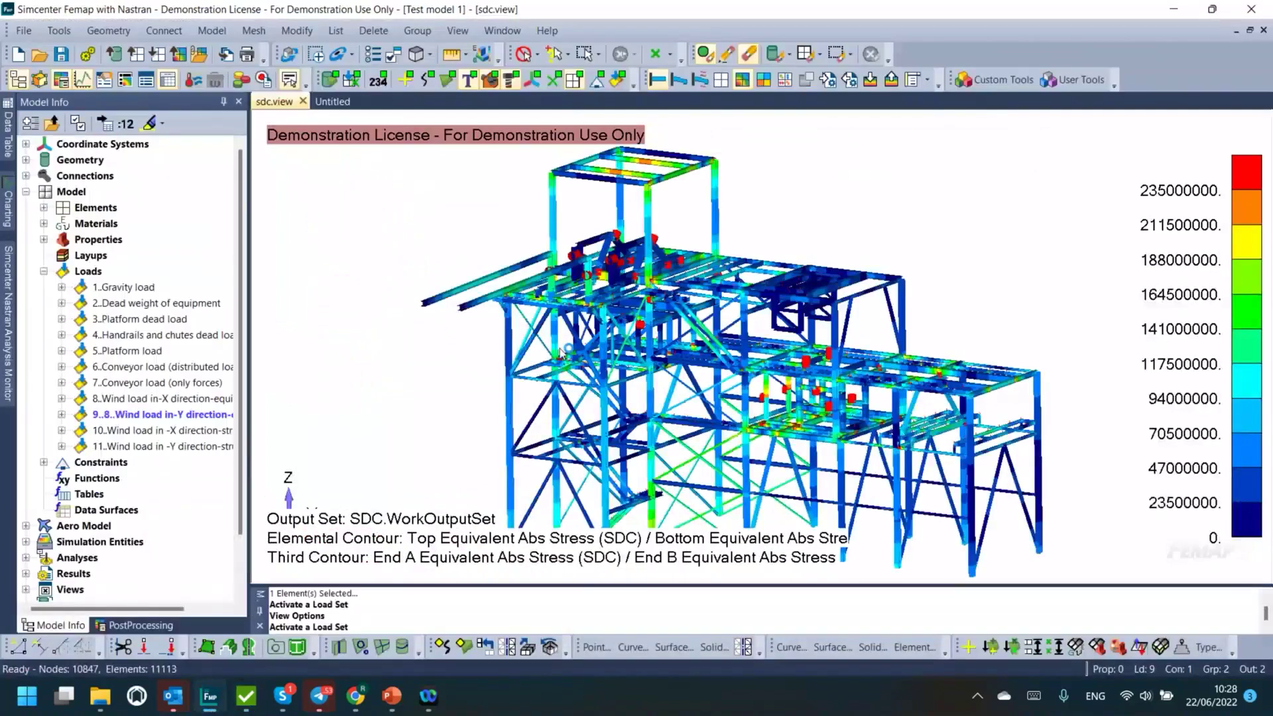
Step: Examine the overstressed areas around the upper platform in the previewed stress contour
{"action": "middle_click_drag", "start_coordinate": [562, 352], "coordinate": [655, 494]}
{"action": "scroll", "coordinate": [655, 493], "scroll_direction": "up", "scroll_amount": 3}
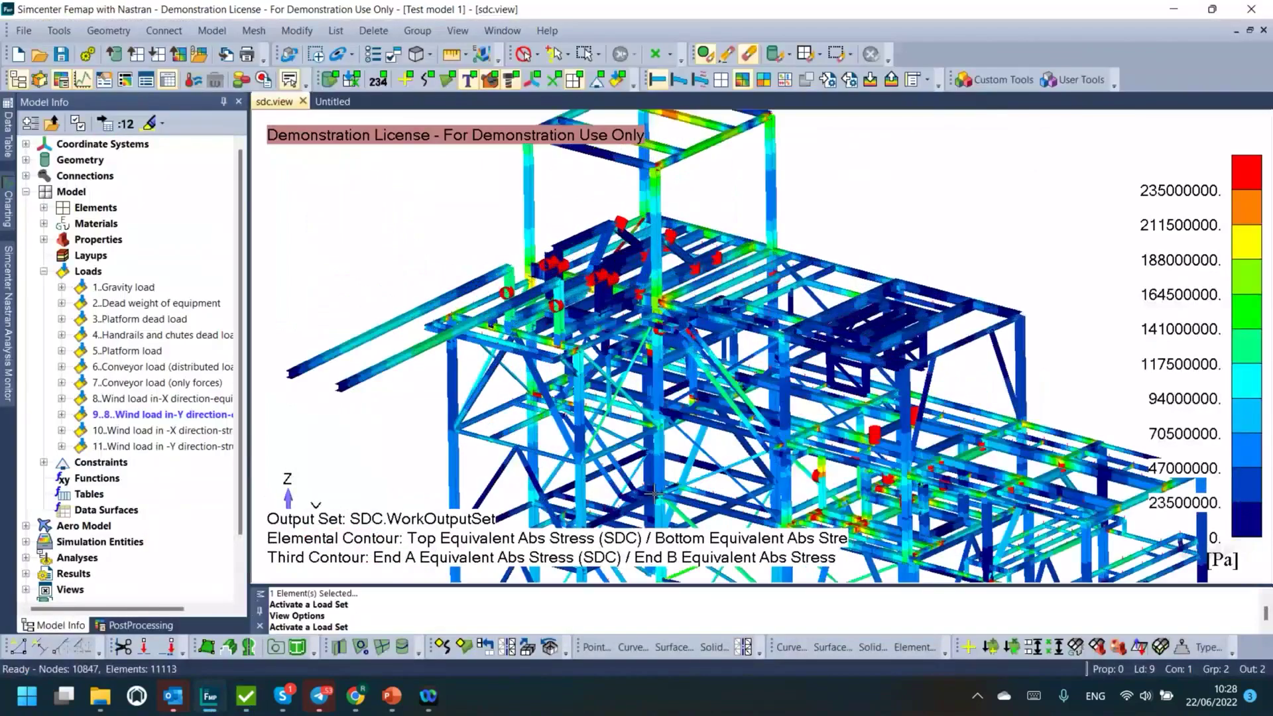
{"action": "scroll", "coordinate": [633, 215], "scroll_direction": "up", "scroll_amount": 4}
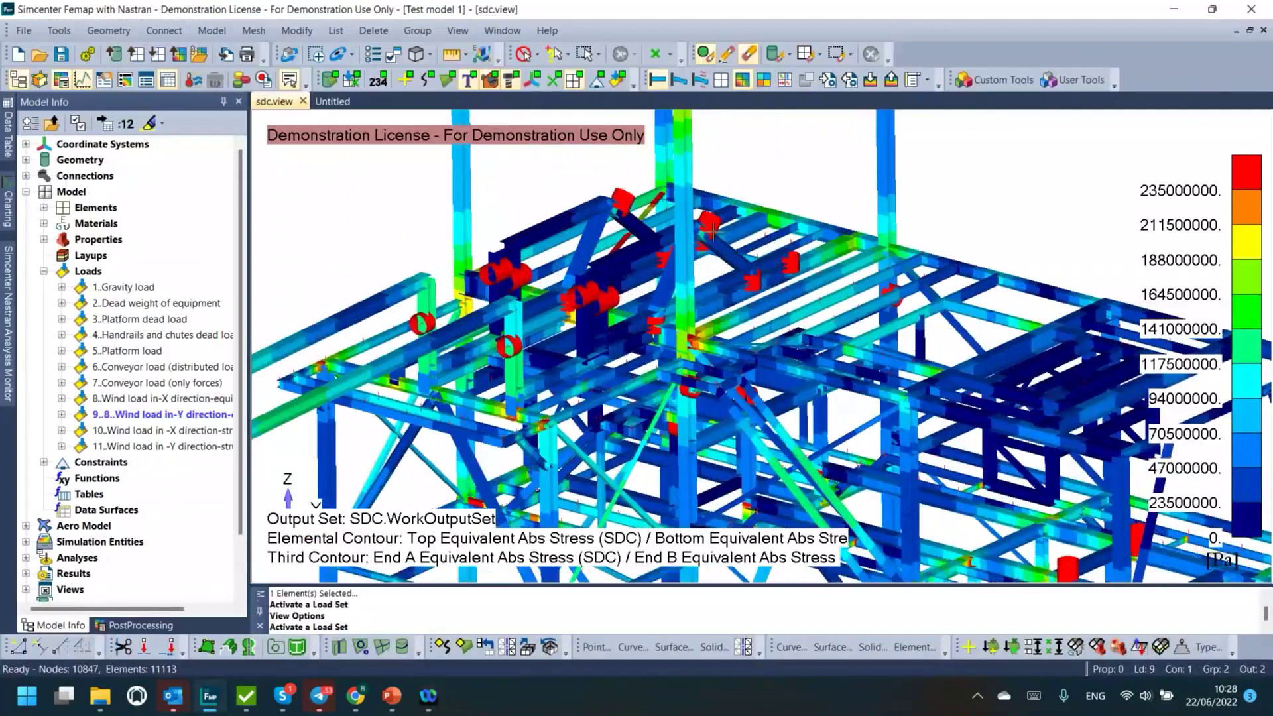
{"action": "scroll", "coordinate": [724, 350], "scroll_direction": "down", "scroll_amount": 4}
{"action": "scroll", "coordinate": [683, 263], "scroll_direction": "down", "scroll_amount": 3}
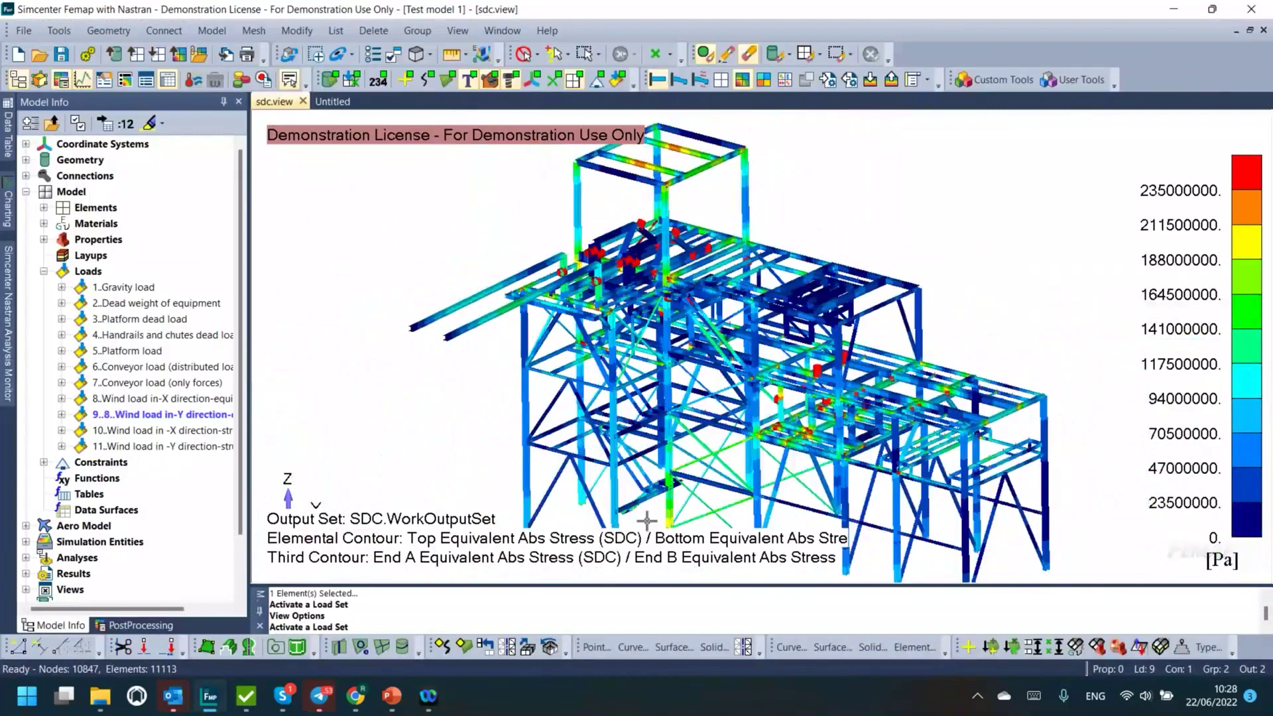
Step: Return to SDC Verifier, replace the contour plot's selection with component 6..Original design and preview the plot
{"action": "left_click", "coordinate": [246, 696]}
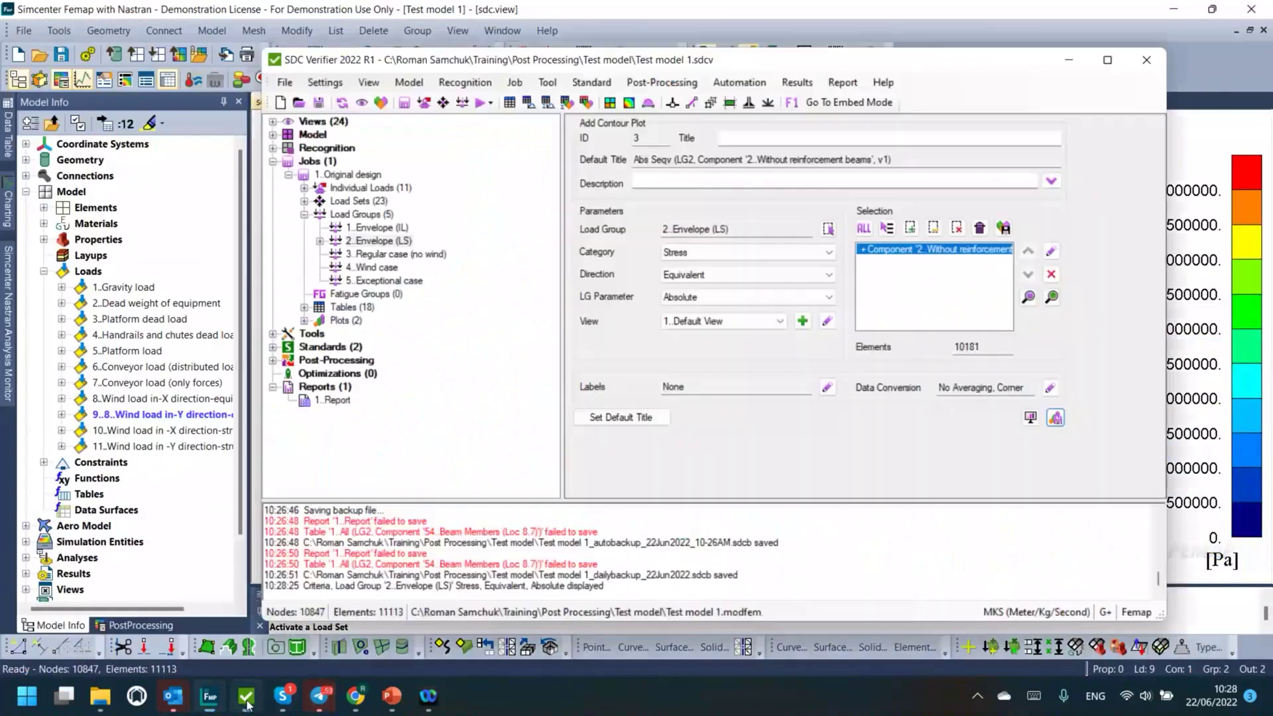
{"action": "left_click", "coordinate": [369, 241]}
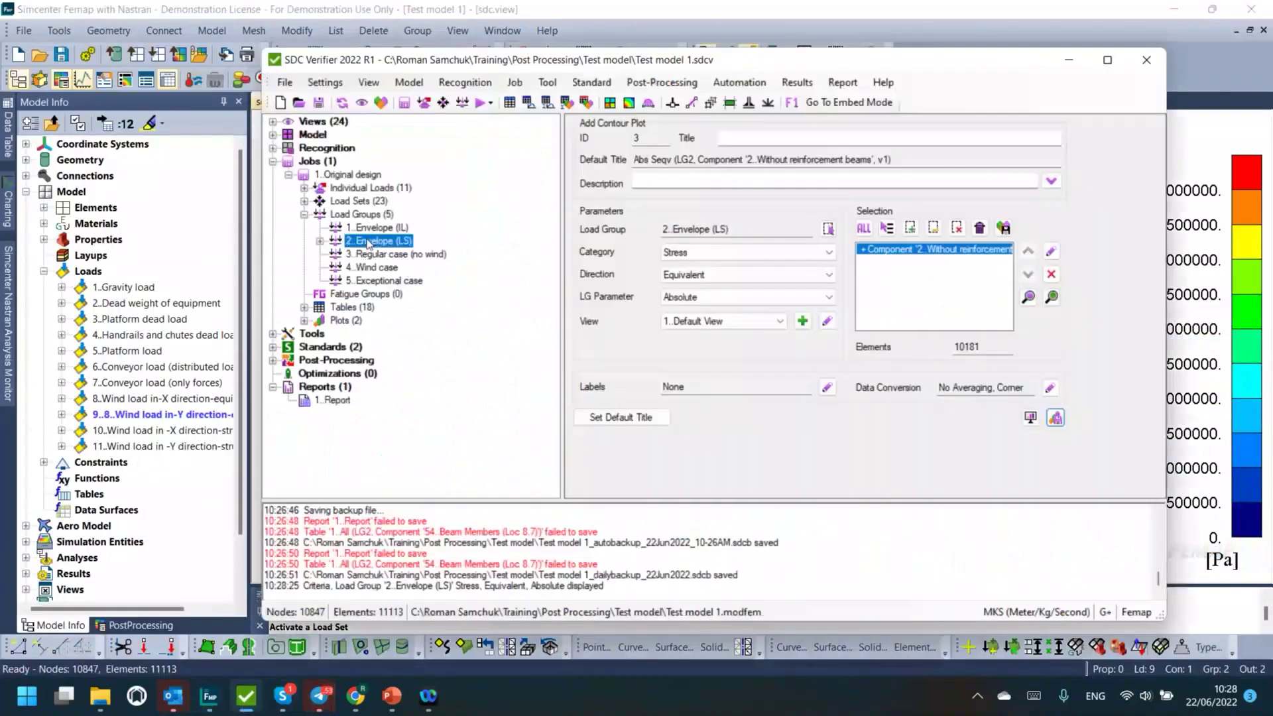
{"action": "left_click", "coordinate": [1052, 274]}
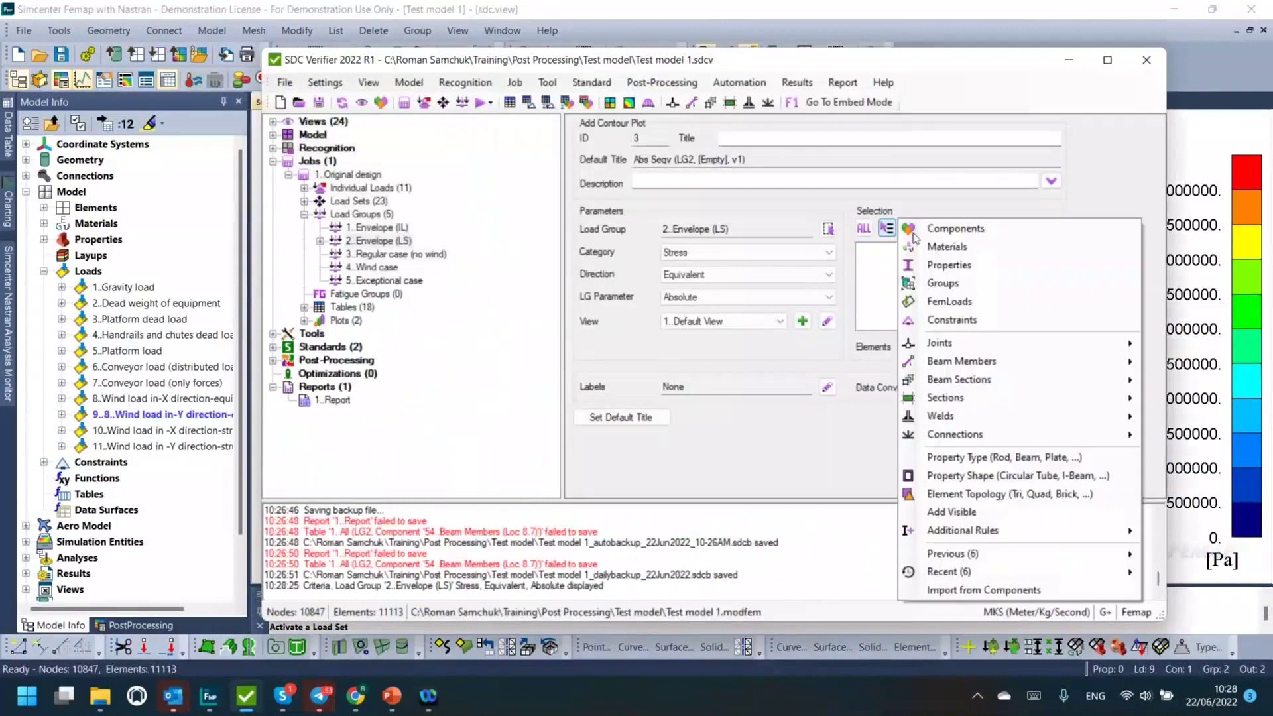
{"action": "left_click", "coordinate": [914, 233]}
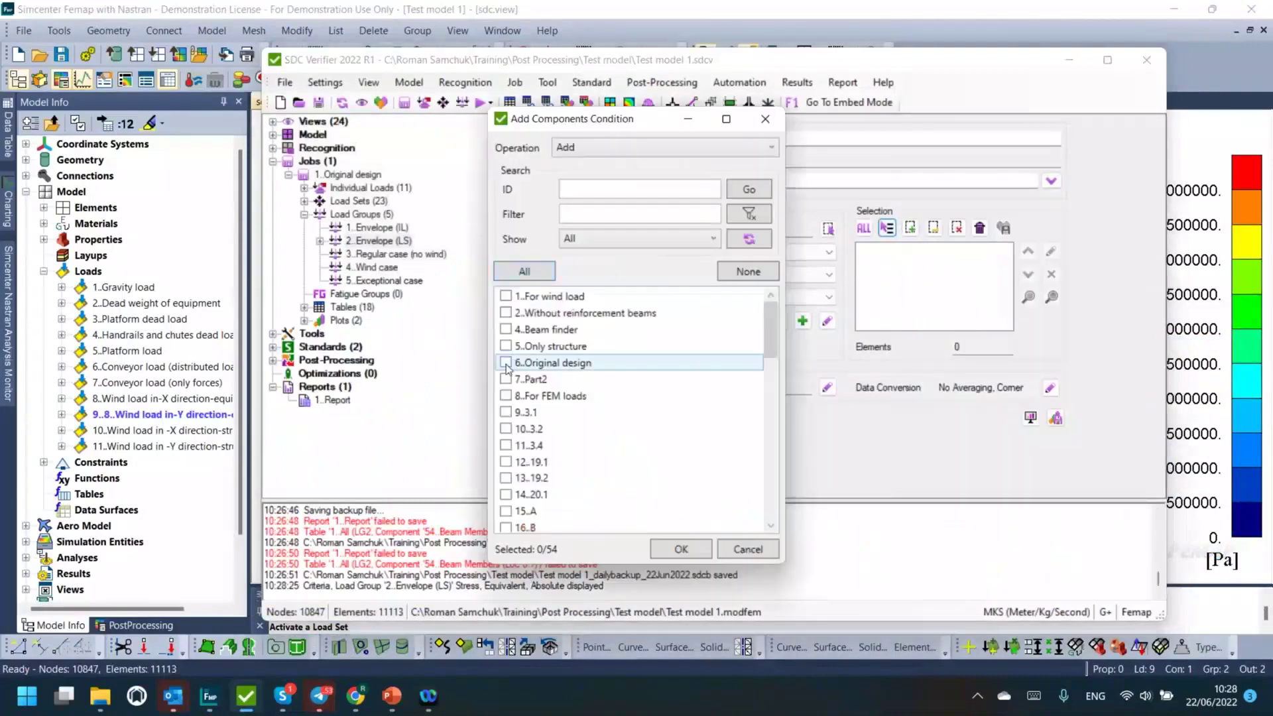
{"action": "left_click", "coordinate": [507, 366]}
{"action": "left_click", "coordinate": [674, 554]}
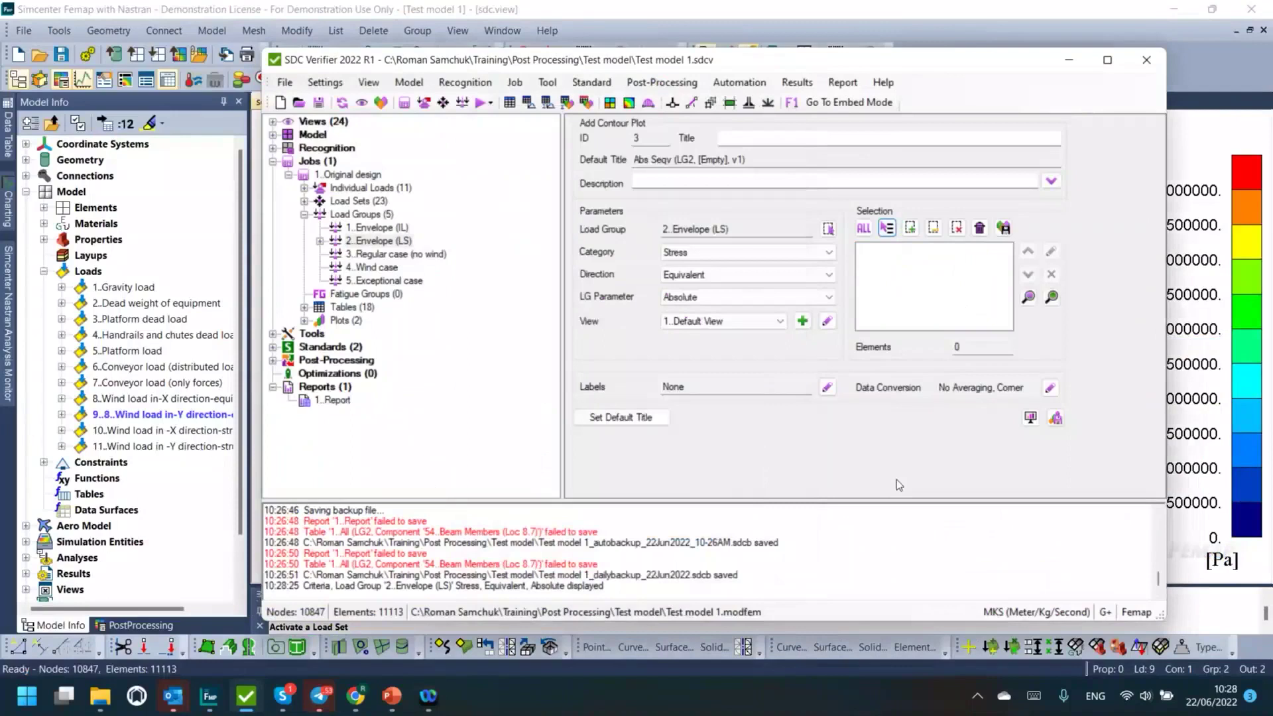
{"action": "left_click", "coordinate": [1031, 420]}
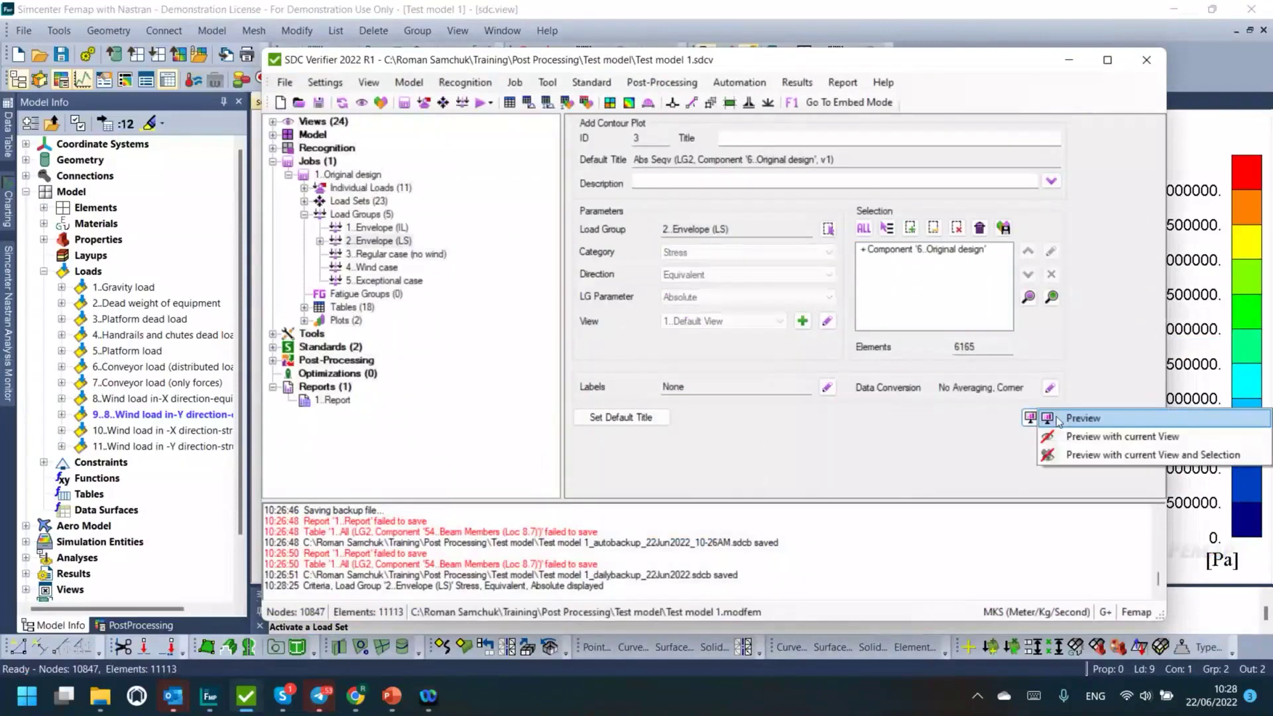
{"action": "left_click", "coordinate": [1068, 418]}
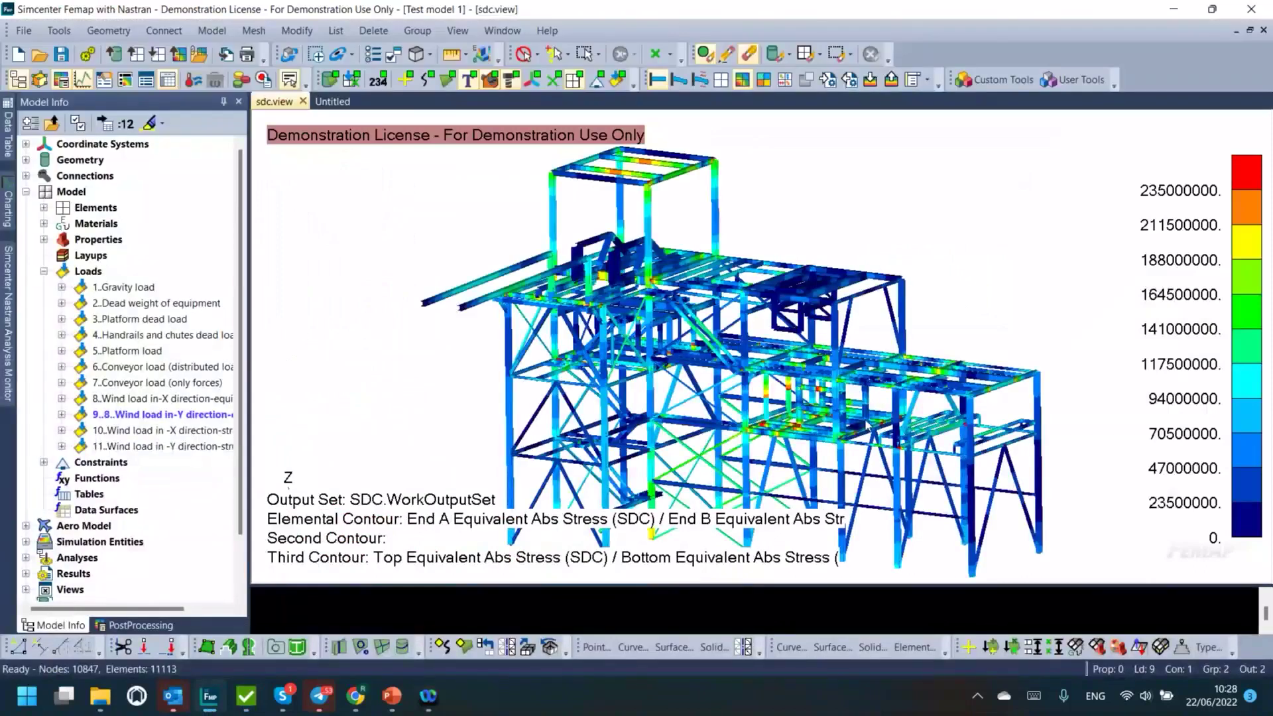
Step: Examine the equivalent stress distribution over the original structure, checking the upper platform beams and the lower floor closely
{"action": "middle_click_drag", "start_coordinate": [866, 426], "coordinate": [782, 392]}
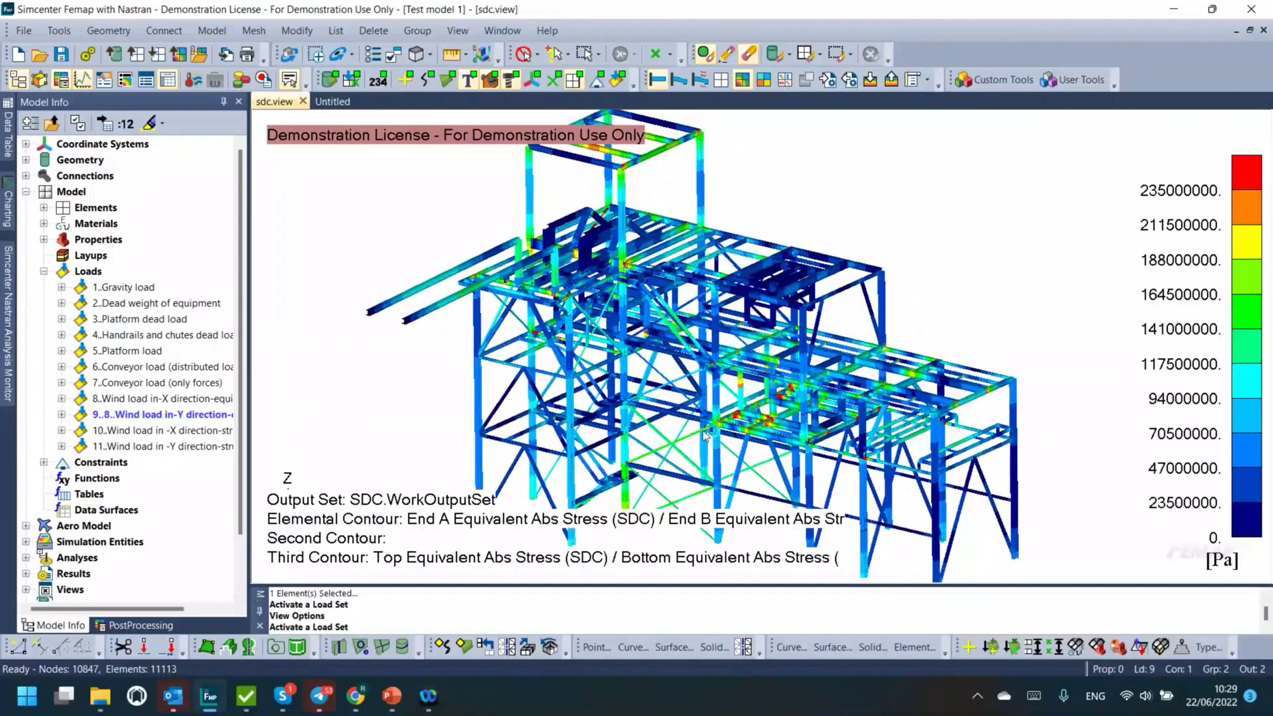
{"action": "scroll", "coordinate": [682, 430], "scroll_direction": "up", "scroll_amount": 1}
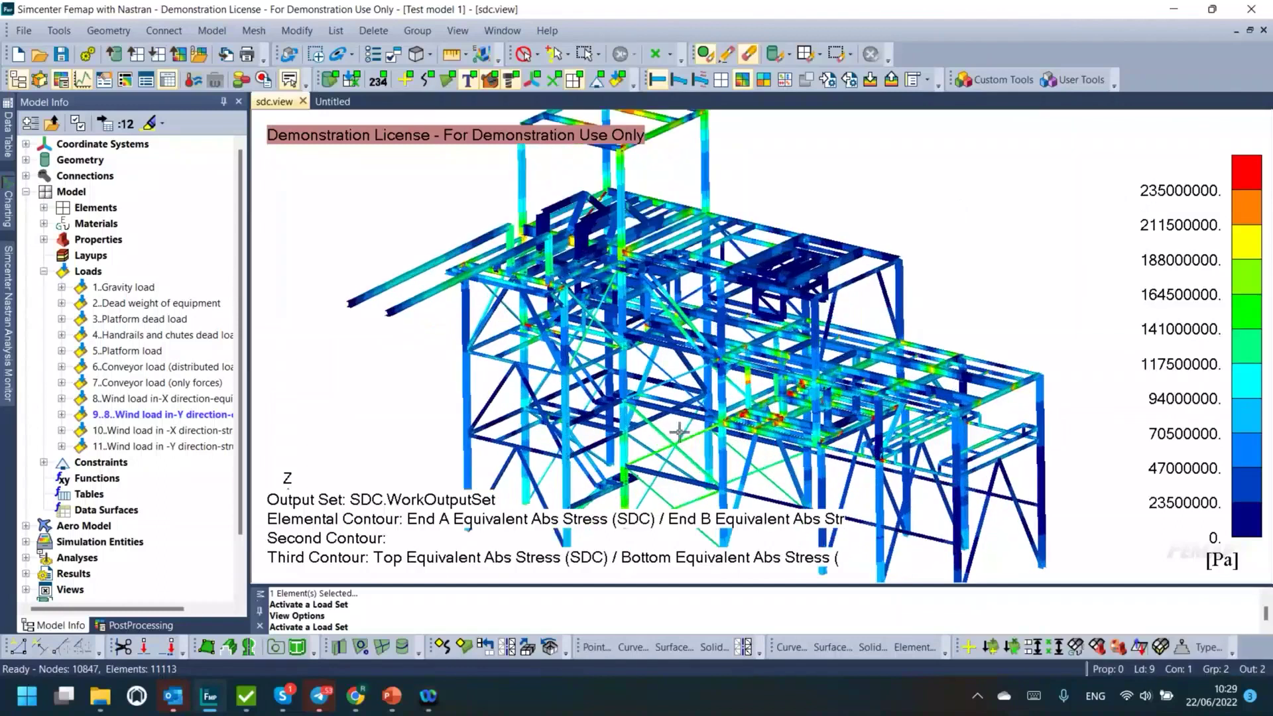
{"action": "scroll", "coordinate": [683, 434], "scroll_direction": "up", "scroll_amount": 1}
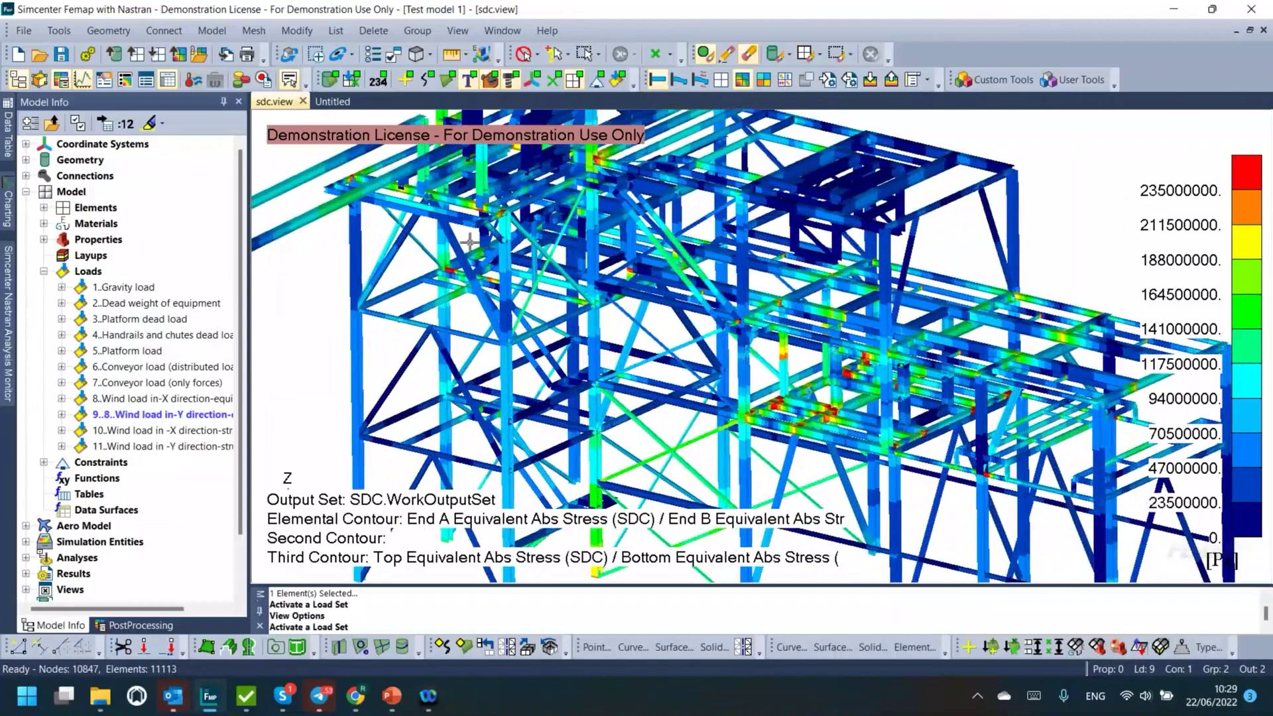
{"action": "scroll", "coordinate": [579, 295], "scroll_direction": "down", "scroll_amount": 1}
{"action": "scroll", "coordinate": [579, 295], "scroll_direction": "up", "scroll_amount": 3}
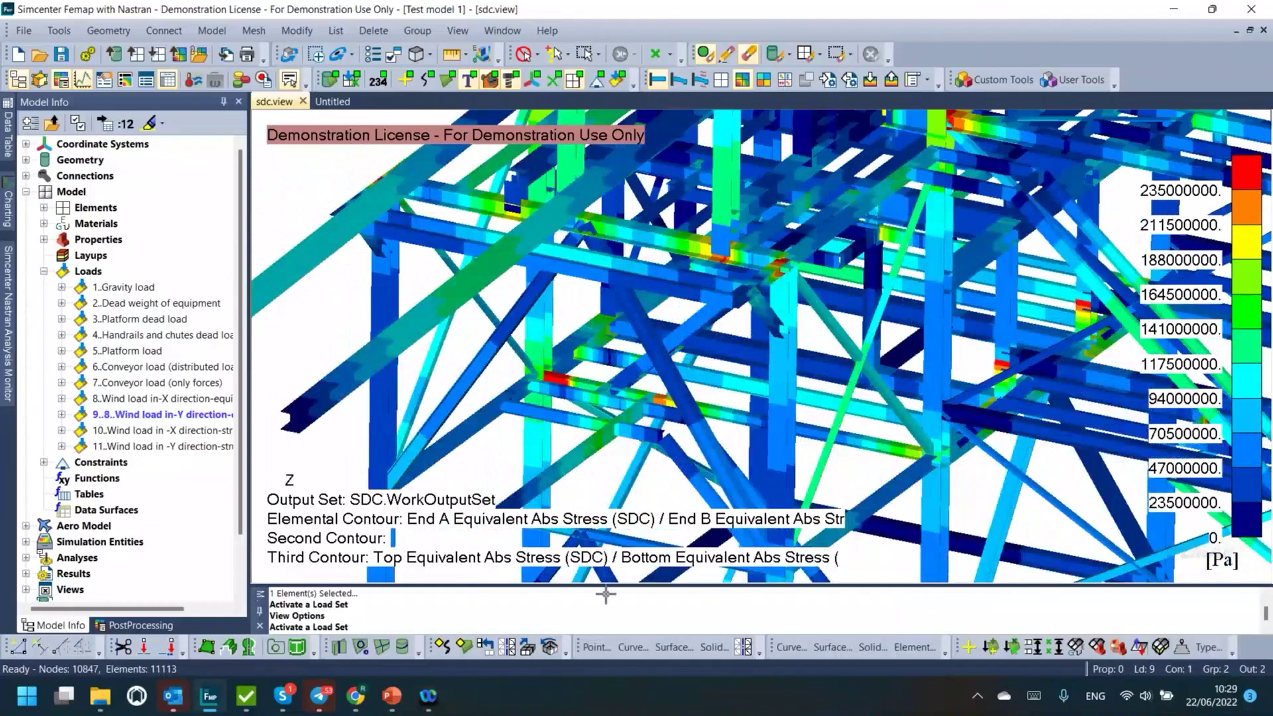
{"action": "middle_click_drag", "start_coordinate": [605, 594], "coordinate": [710, 445]}
{"action": "scroll", "coordinate": [747, 326], "scroll_direction": "down", "scroll_amount": 3}
{"action": "scroll", "coordinate": [602, 400], "scroll_direction": "down", "scroll_amount": 2}
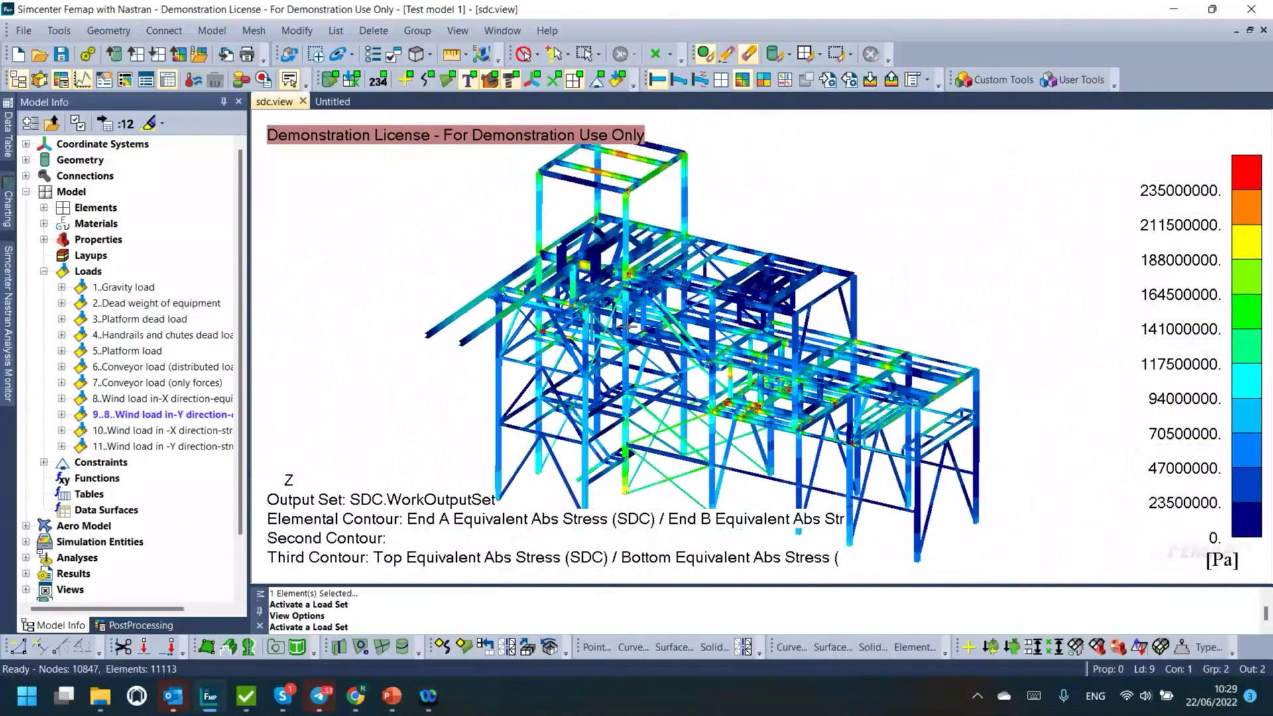
{"action": "middle_click_drag", "start_coordinate": [627, 358], "coordinate": [624, 370]}
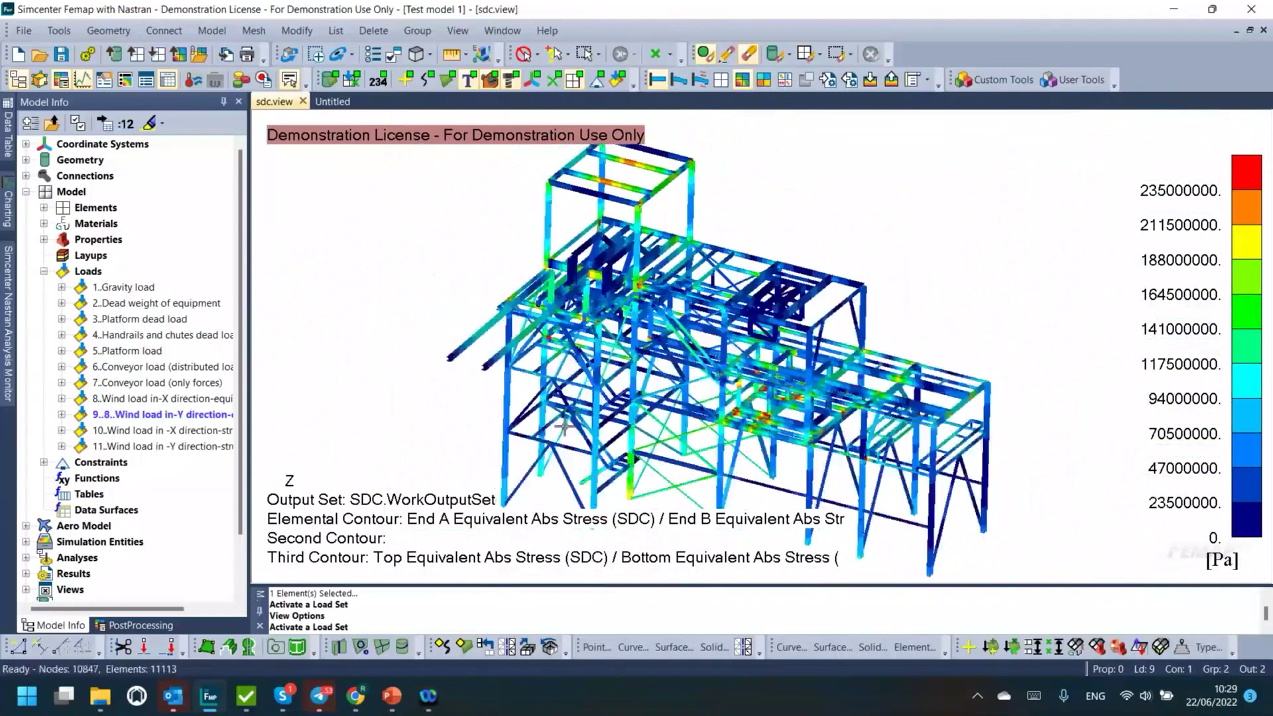
{"action": "scroll", "coordinate": [619, 372], "scroll_direction": "up", "scroll_amount": 2}
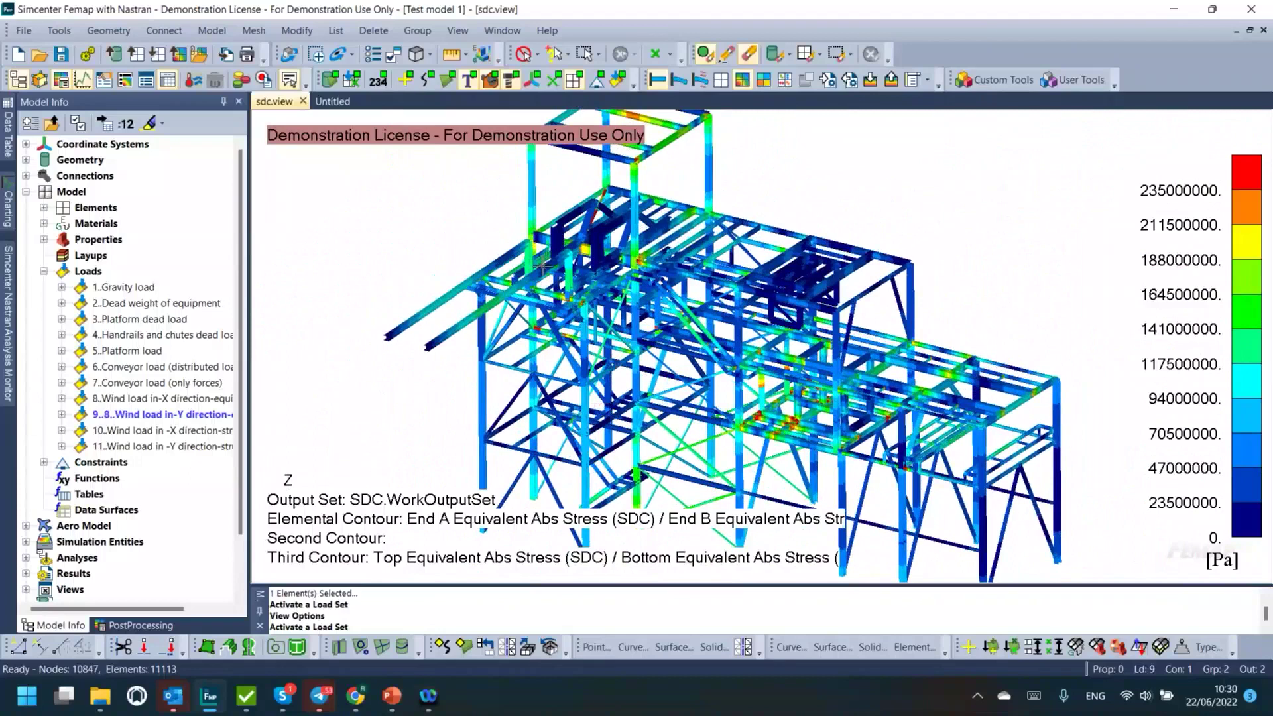
Step: Switch to SDC Verifier to review the Eurocode3 Members standard and the recognition finders, and return to the Femap stress plot
{"action": "left_click", "coordinate": [249, 703]}
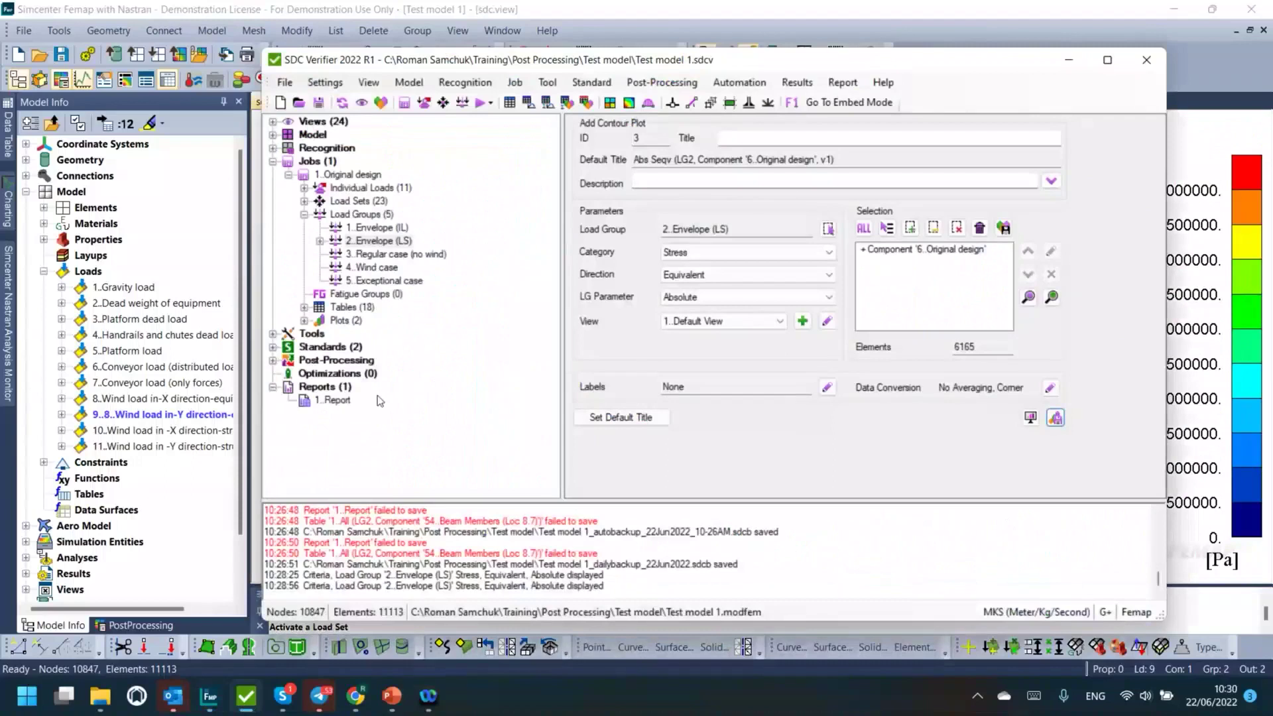
{"action": "left_click", "coordinate": [273, 346]}
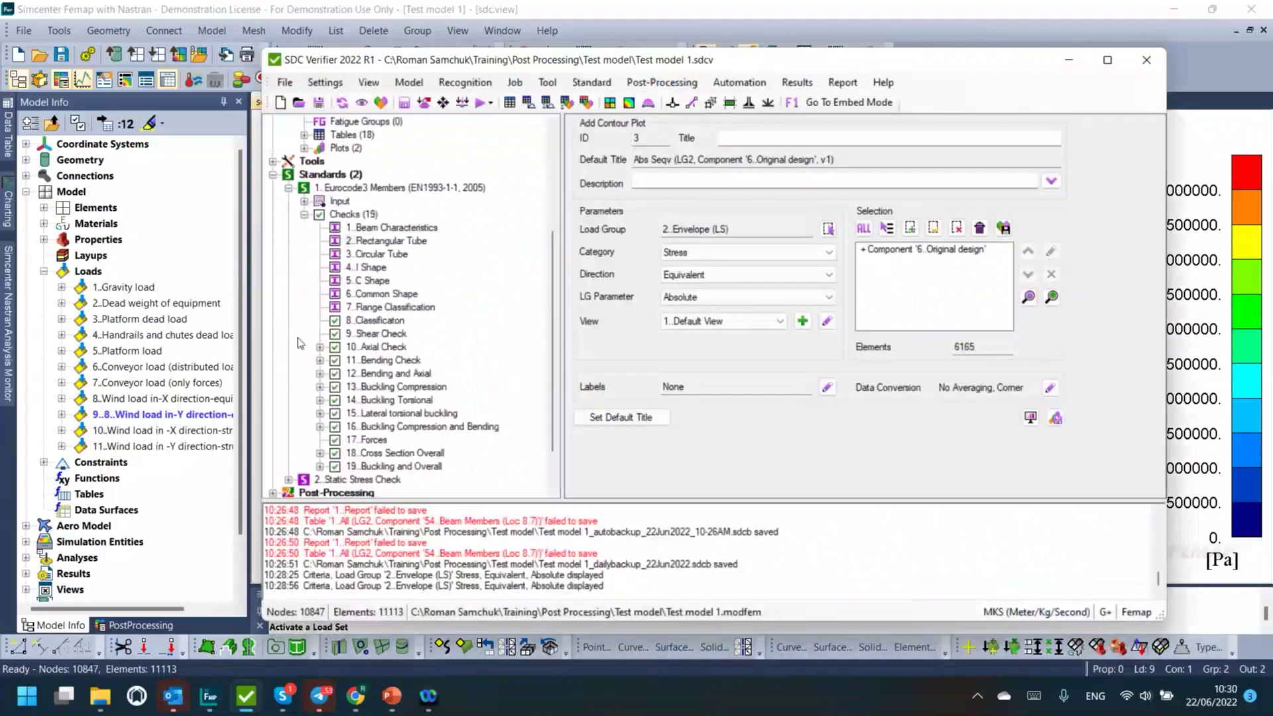
{"action": "left_click", "coordinate": [289, 188]}
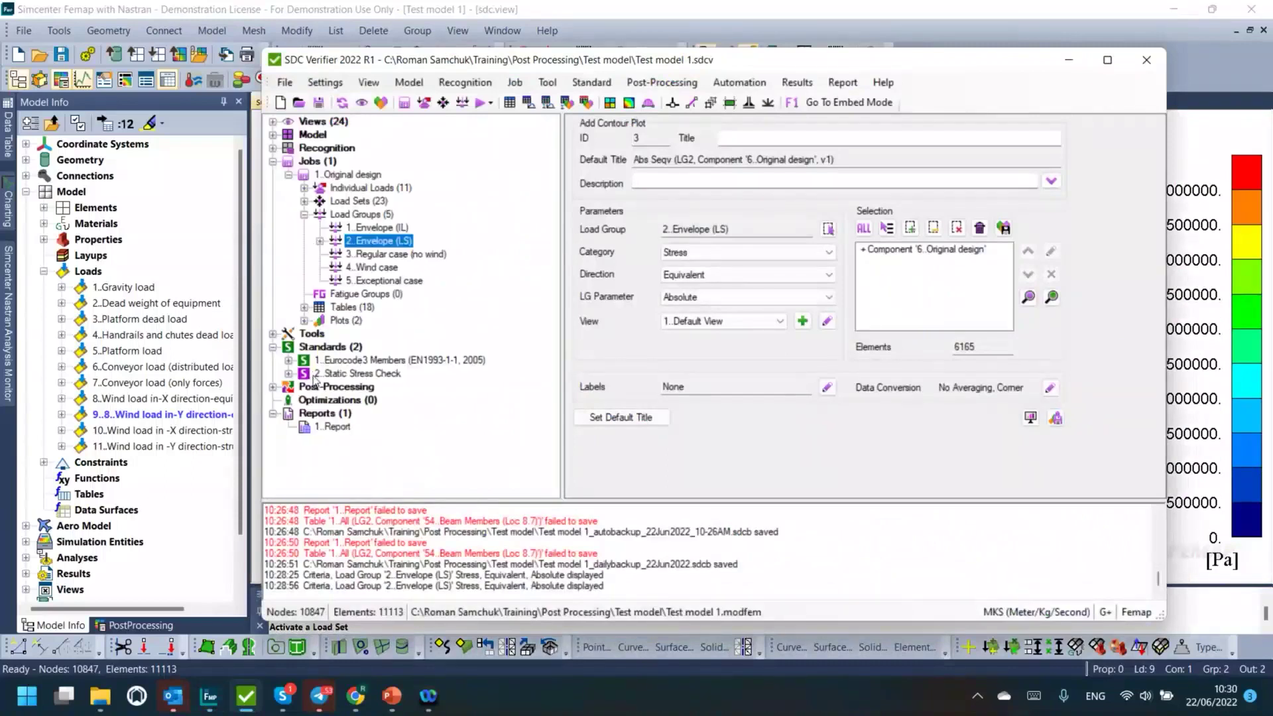
{"action": "left_click", "coordinate": [328, 362]}
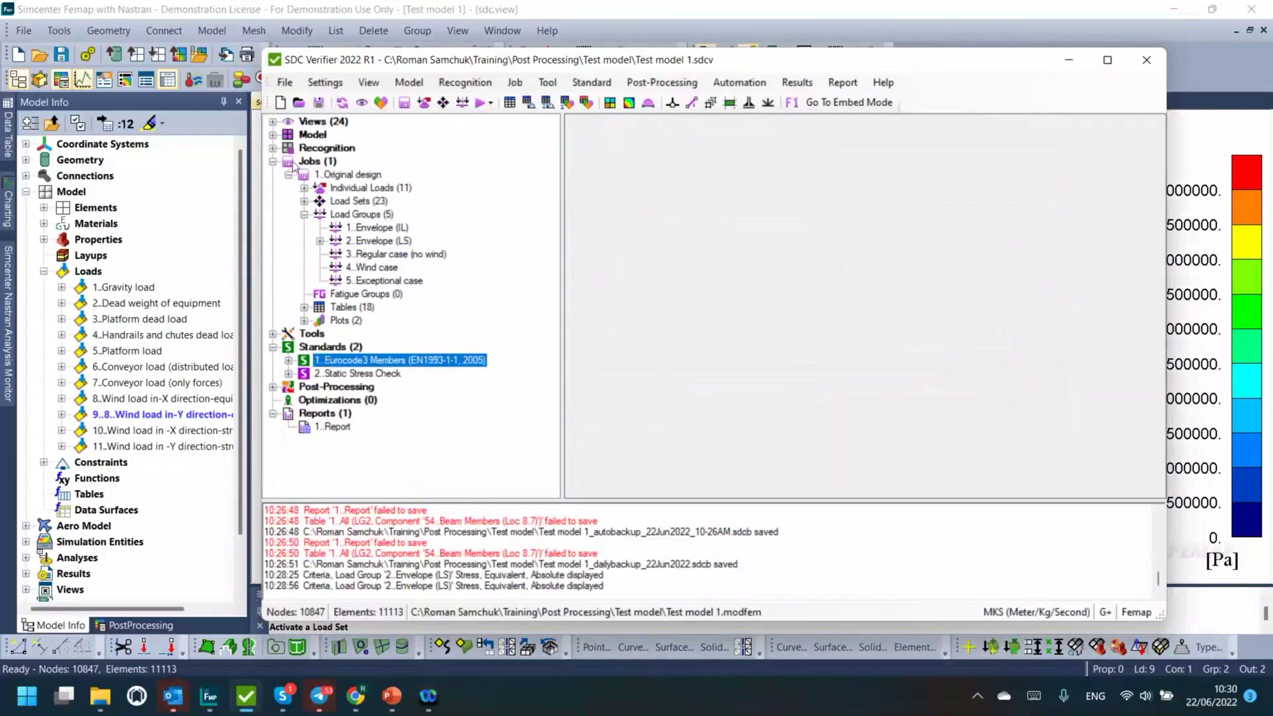
{"action": "left_click", "coordinate": [273, 148]}
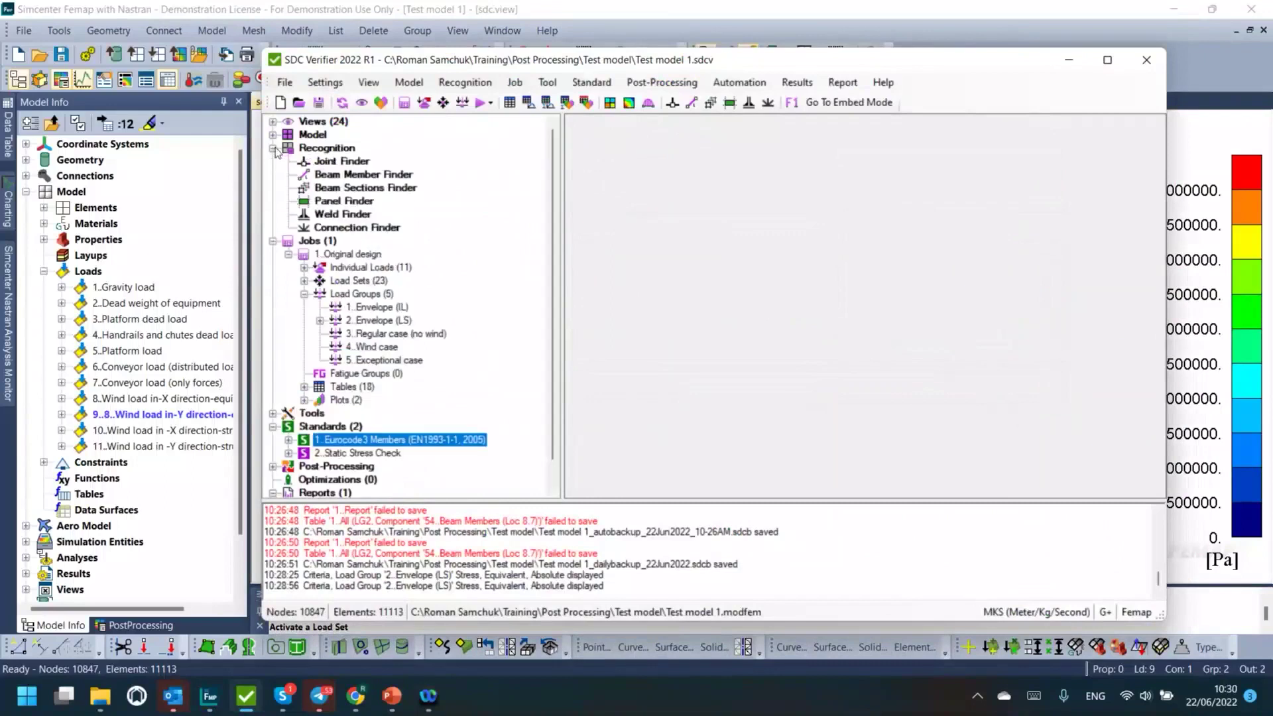
{"action": "left_click", "coordinate": [274, 148]}
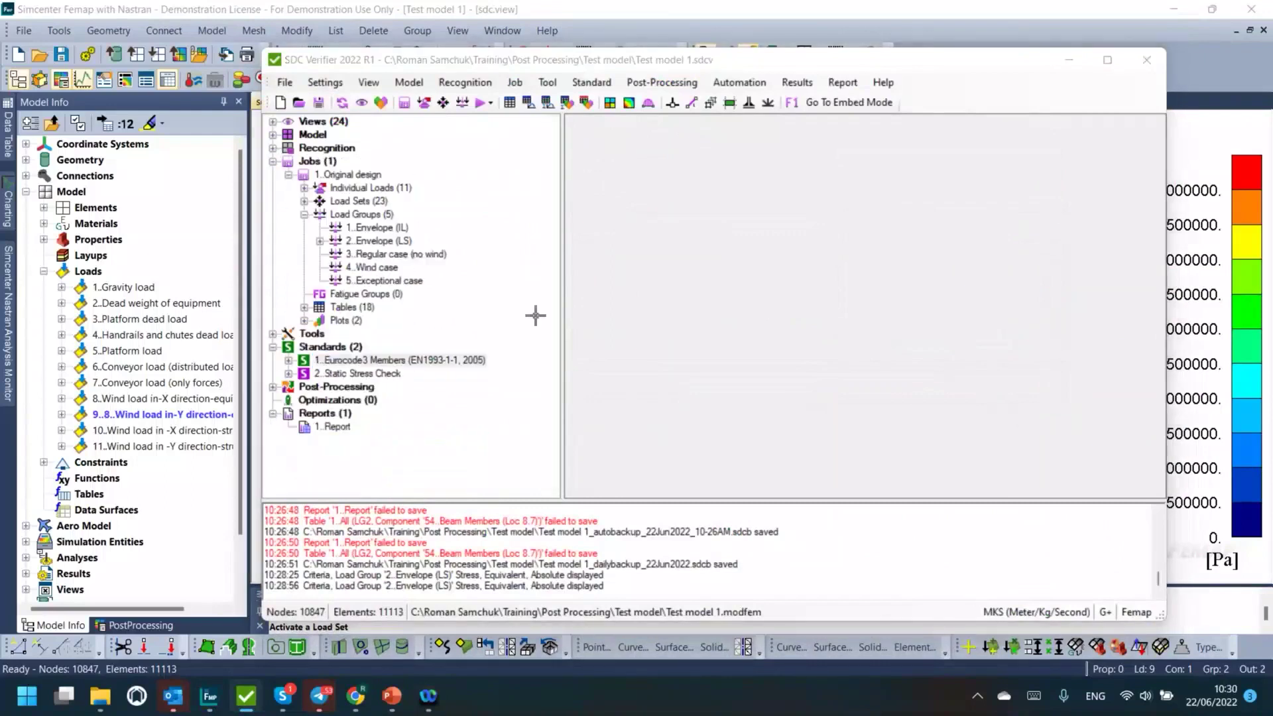
{"action": "key", "text": "alt+Tab"}
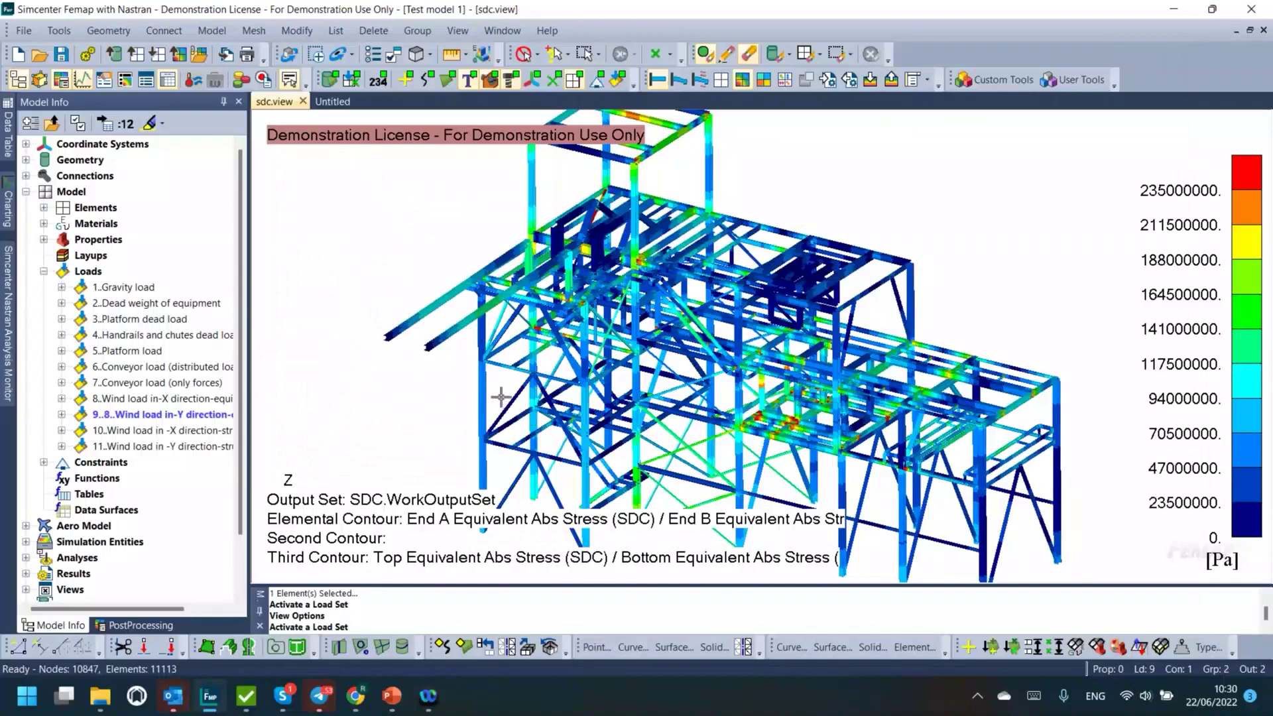
{"action": "scroll", "coordinate": [573, 363], "scroll_direction": "down", "scroll_amount": 3}
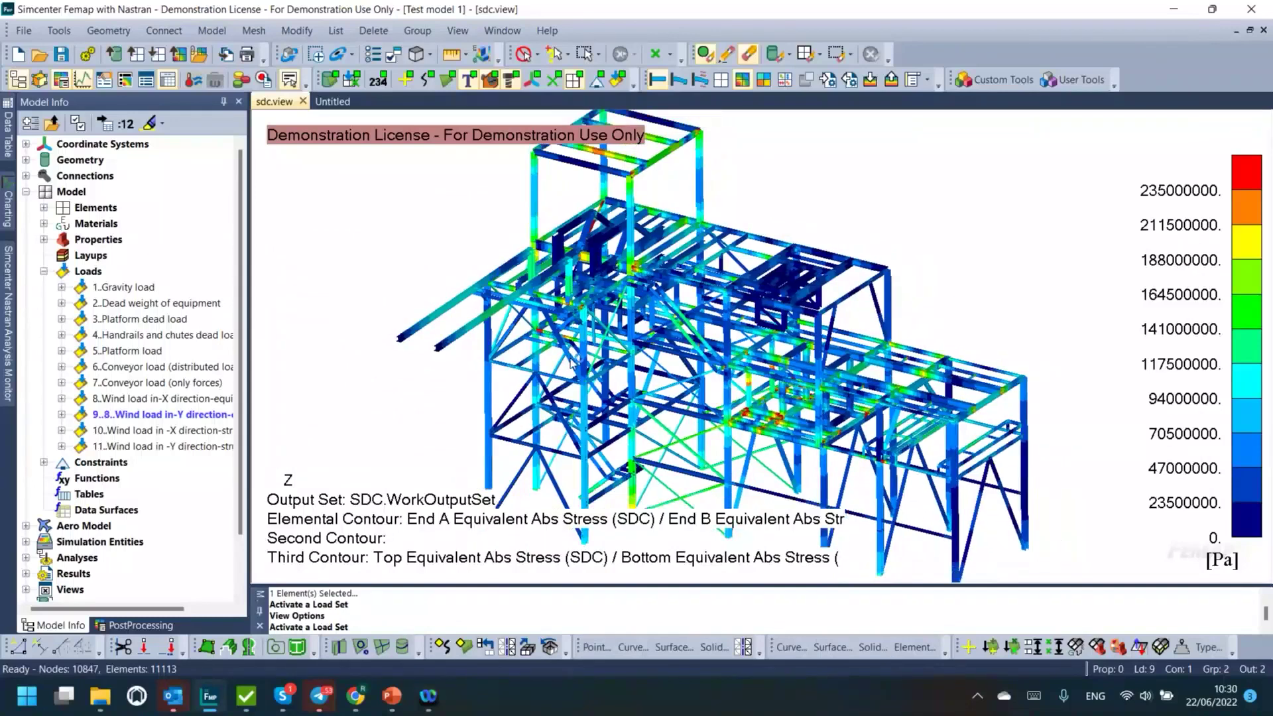
{"action": "scroll", "coordinate": [571, 362], "scroll_direction": "up", "scroll_amount": 4}
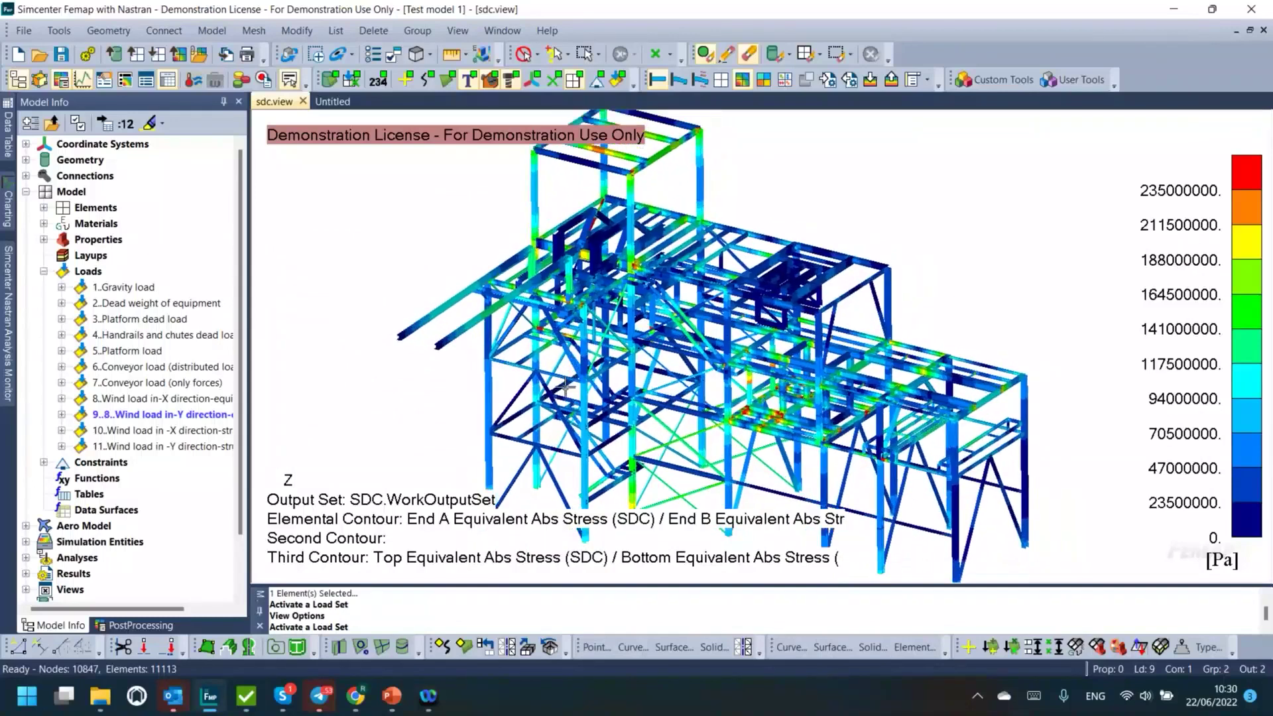
{"action": "scroll", "coordinate": [565, 358], "scroll_direction": "up", "scroll_amount": 2}
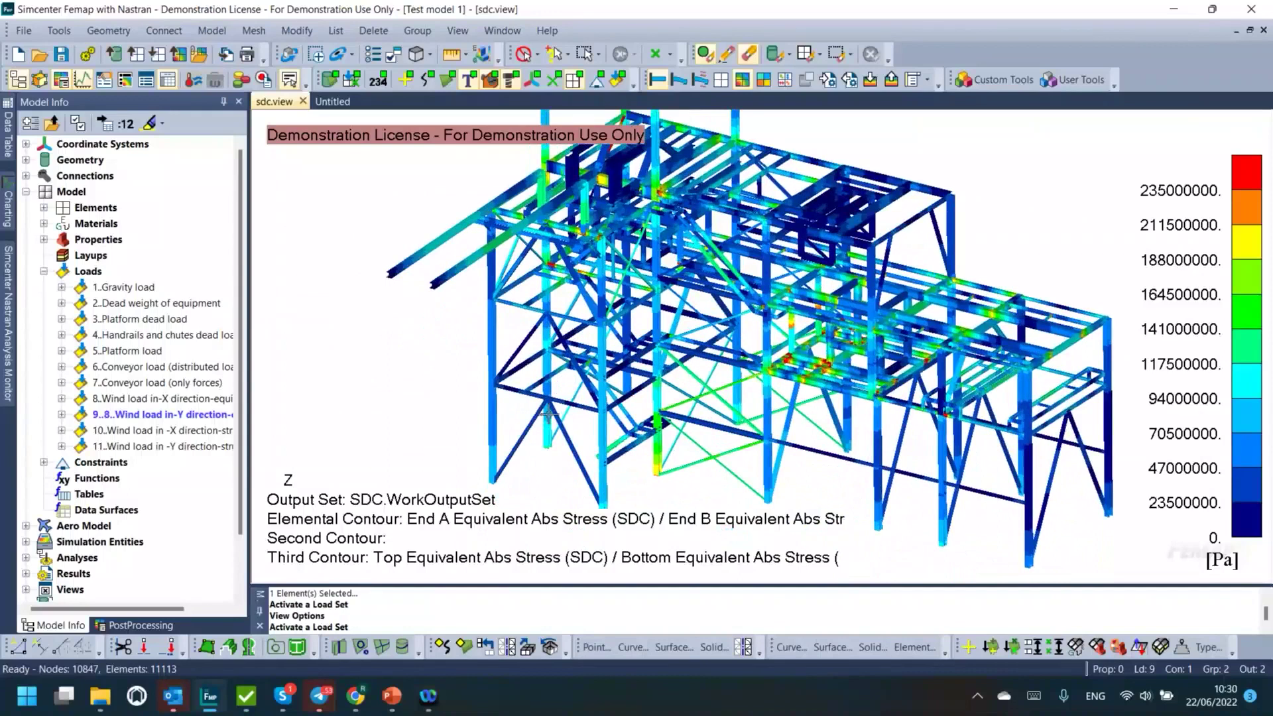
Step: Switch to the PowerPoint presentation and show slide 8, Recognition of joints, enlarged to 100%
{"action": "left_click", "coordinate": [393, 697]}
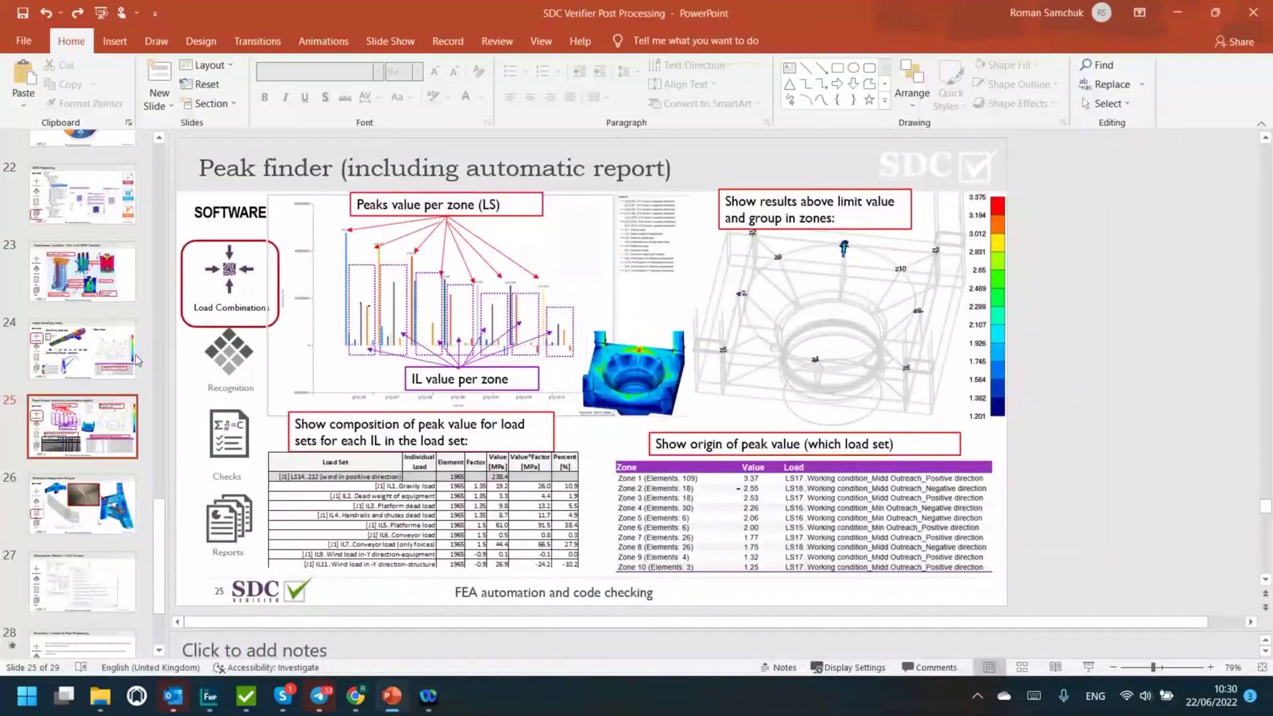
{"action": "scroll", "coordinate": [115, 397], "scroll_direction": "up", "scroll_amount": 4}
{"action": "scroll", "coordinate": [115, 398], "scroll_direction": "up", "scroll_amount": 10}
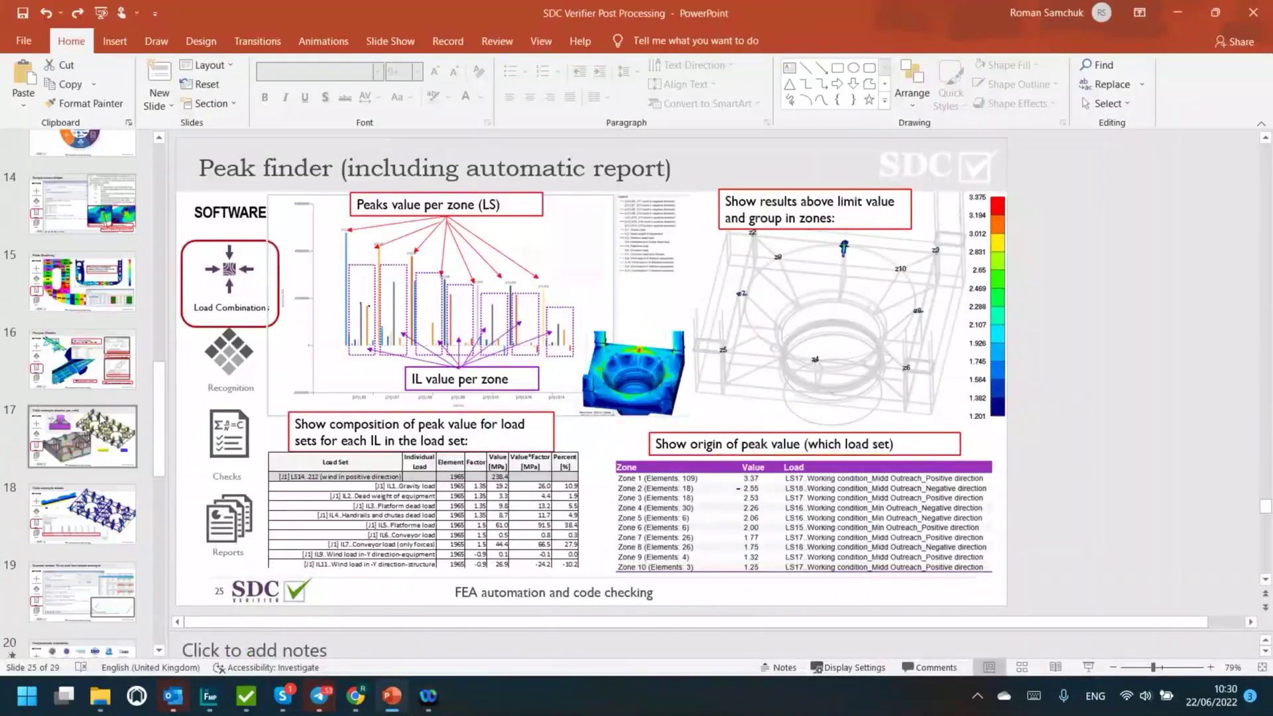
{"action": "scroll", "coordinate": [100, 418], "scroll_direction": "up", "scroll_amount": 2}
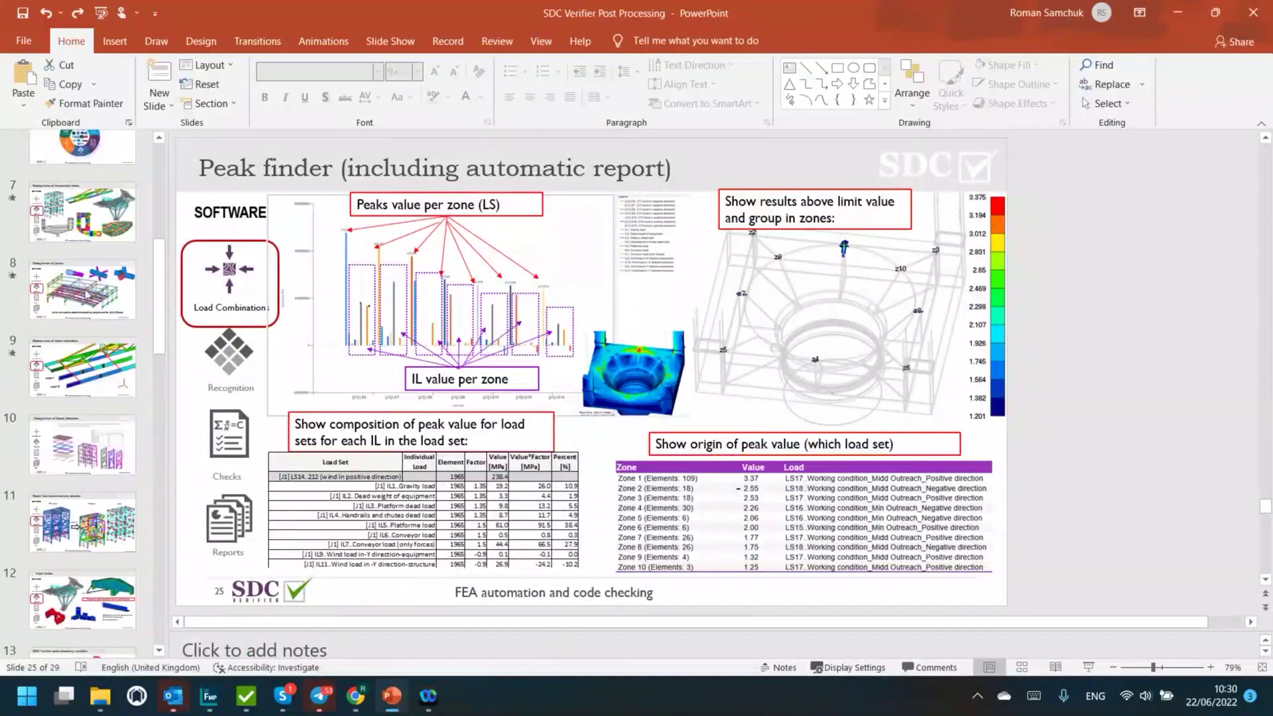
{"action": "scroll", "coordinate": [70, 367], "scroll_direction": "up", "scroll_amount": 1}
{"action": "left_click", "coordinate": [81, 333]}
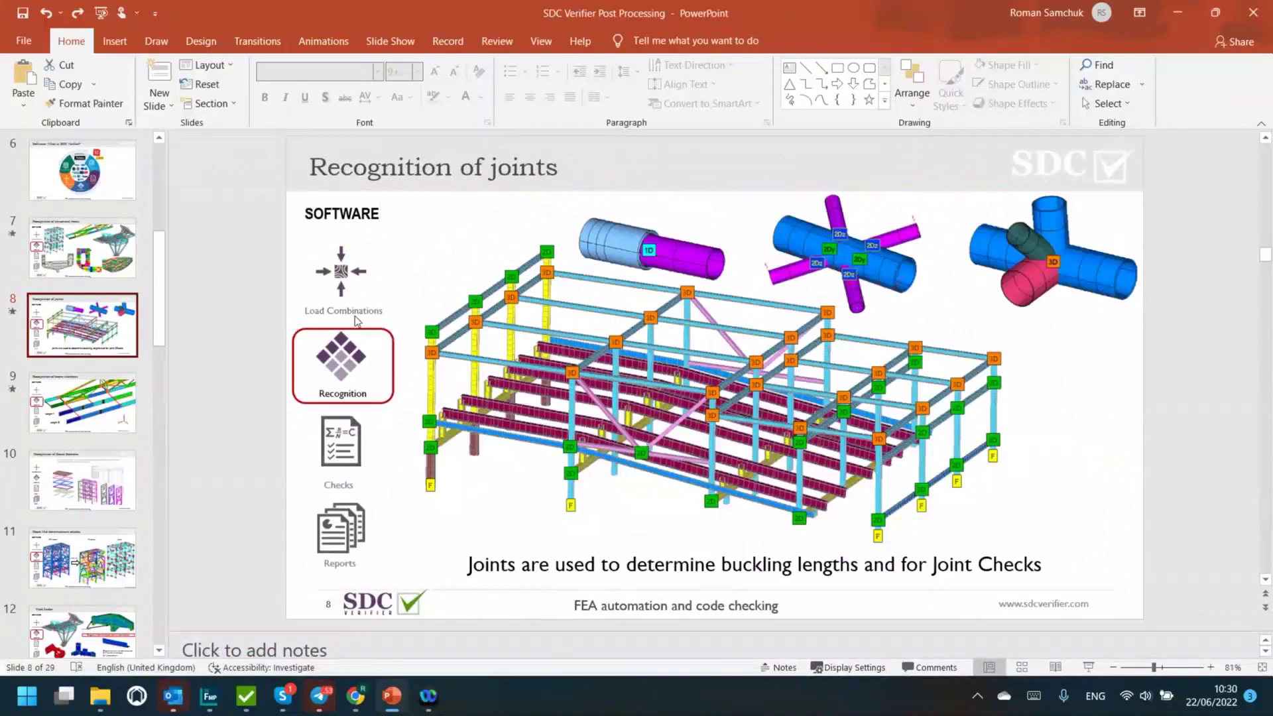
{"action": "scroll", "coordinate": [364, 346], "scroll_direction": "up", "scroll_amount": 2, "text": "ctrl"}
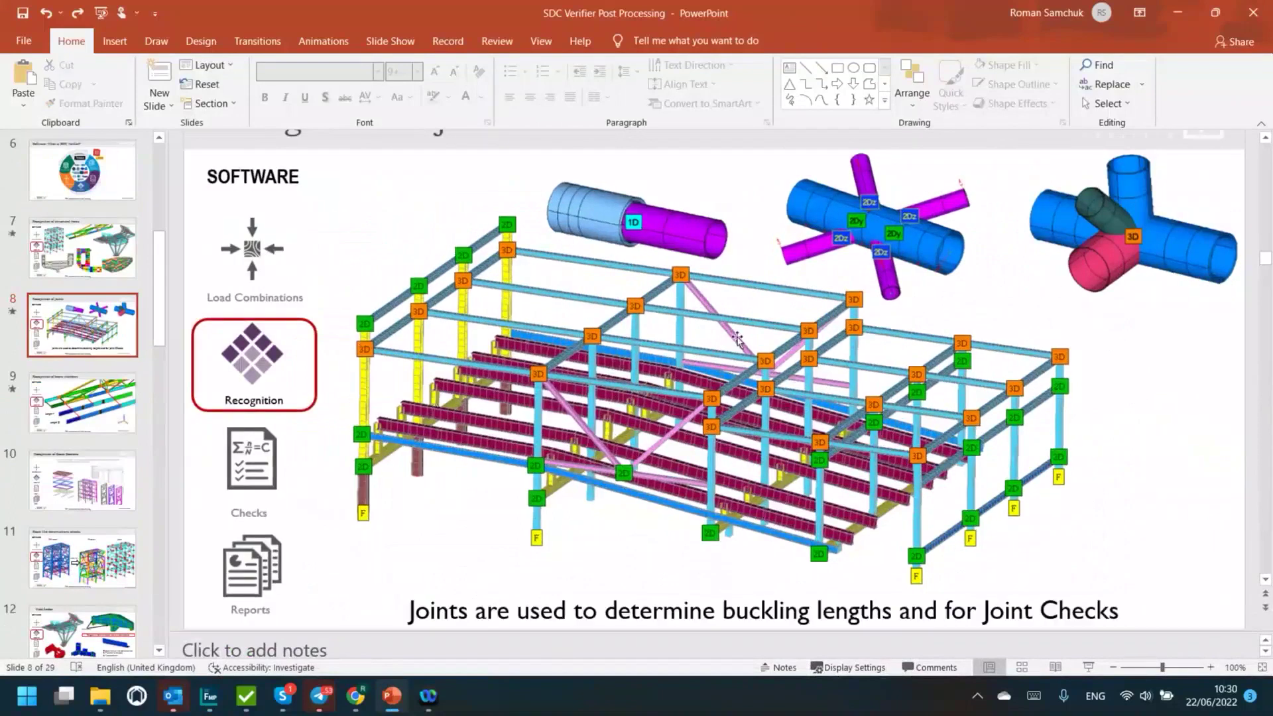
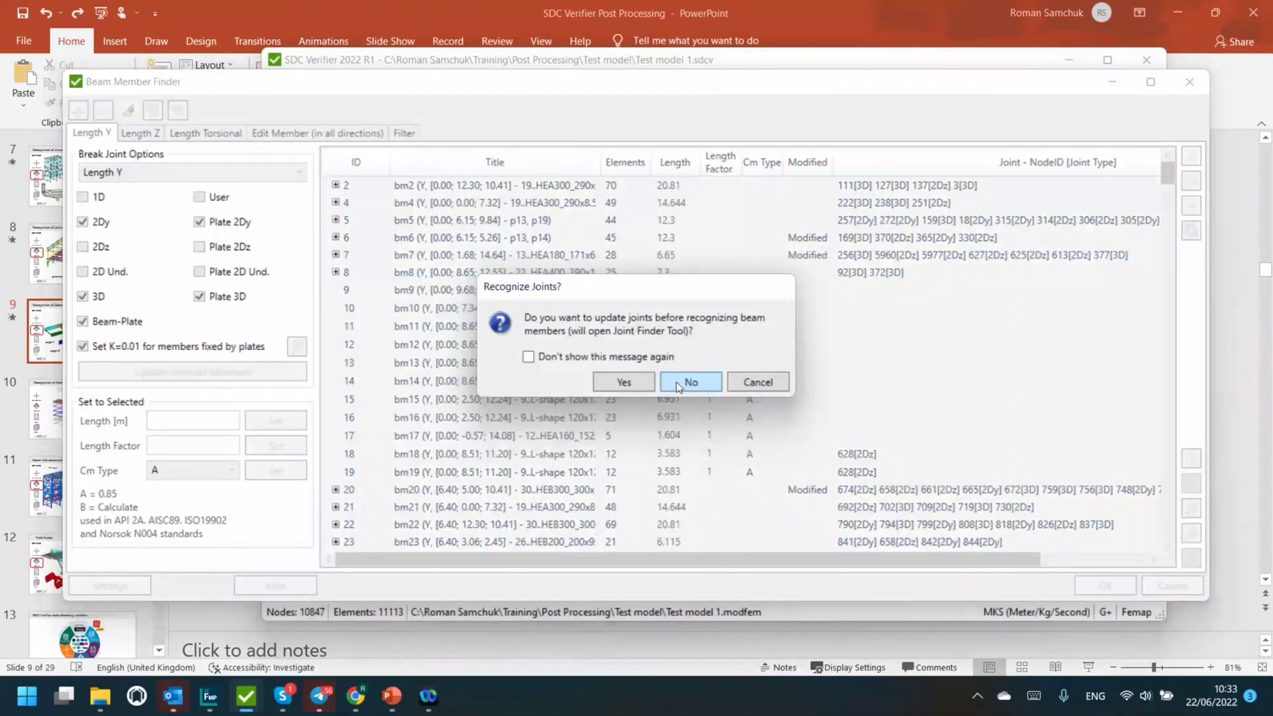
Step: Recognize the beam members again without updating the joints, removing all existing beam members
{"action": "left_click", "coordinate": [676, 386]}
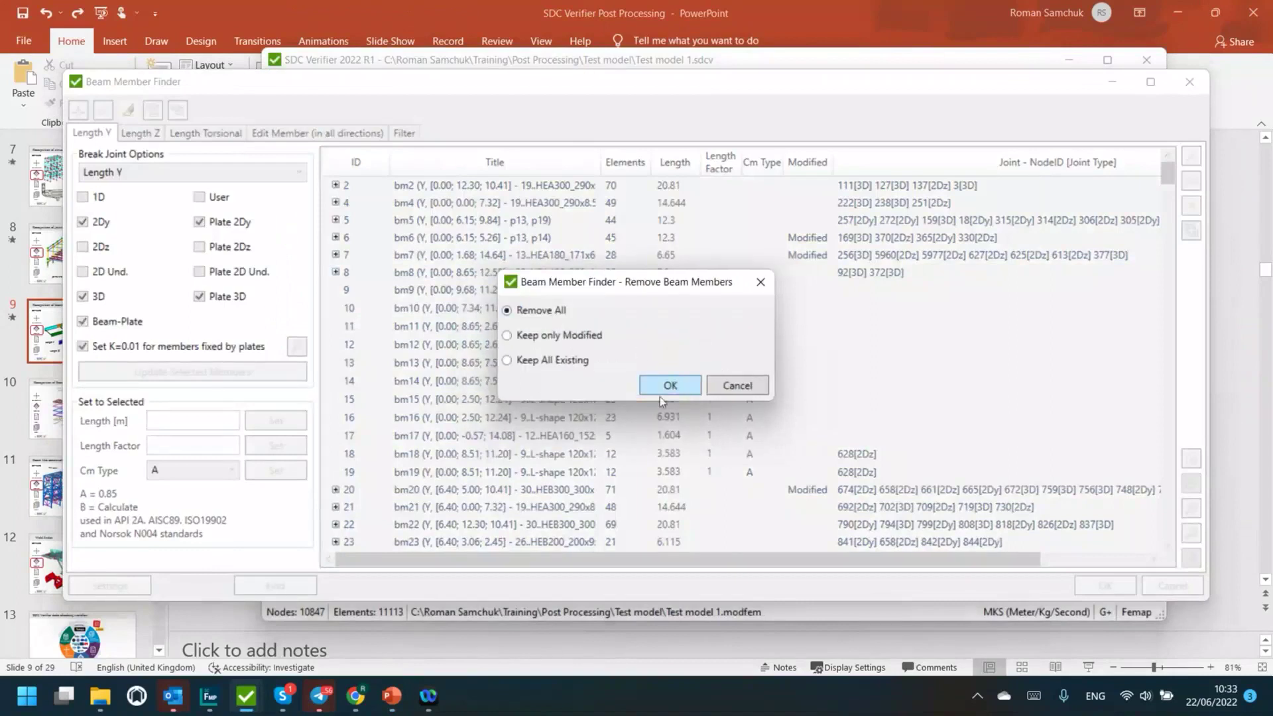
{"action": "left_click", "coordinate": [660, 386]}
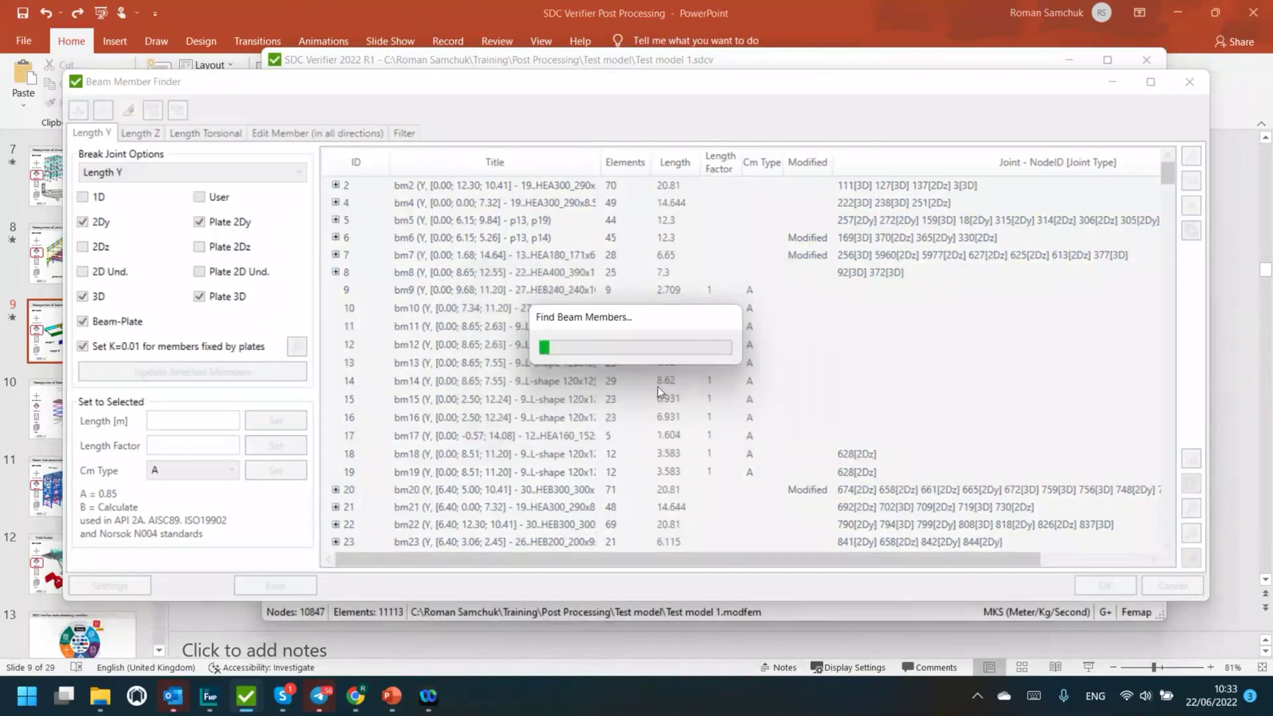
{"action": "left_click", "coordinate": [748, 416]}
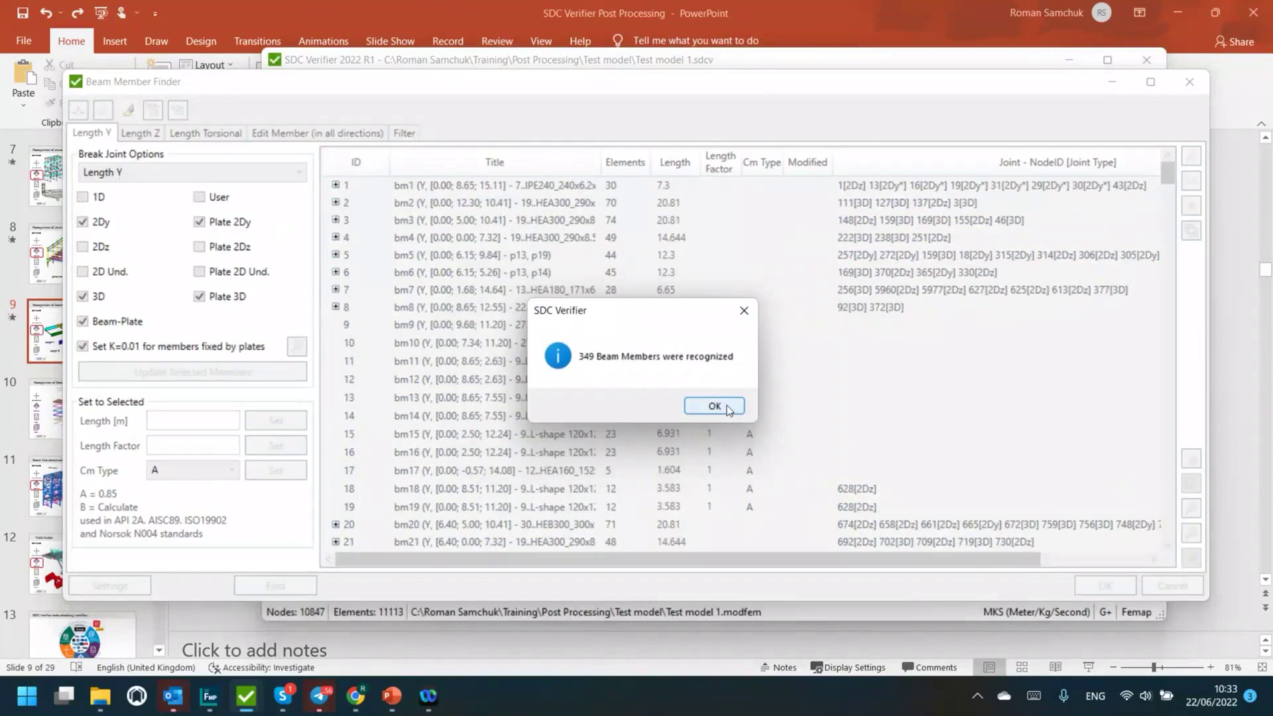
{"action": "left_click", "coordinate": [728, 407]}
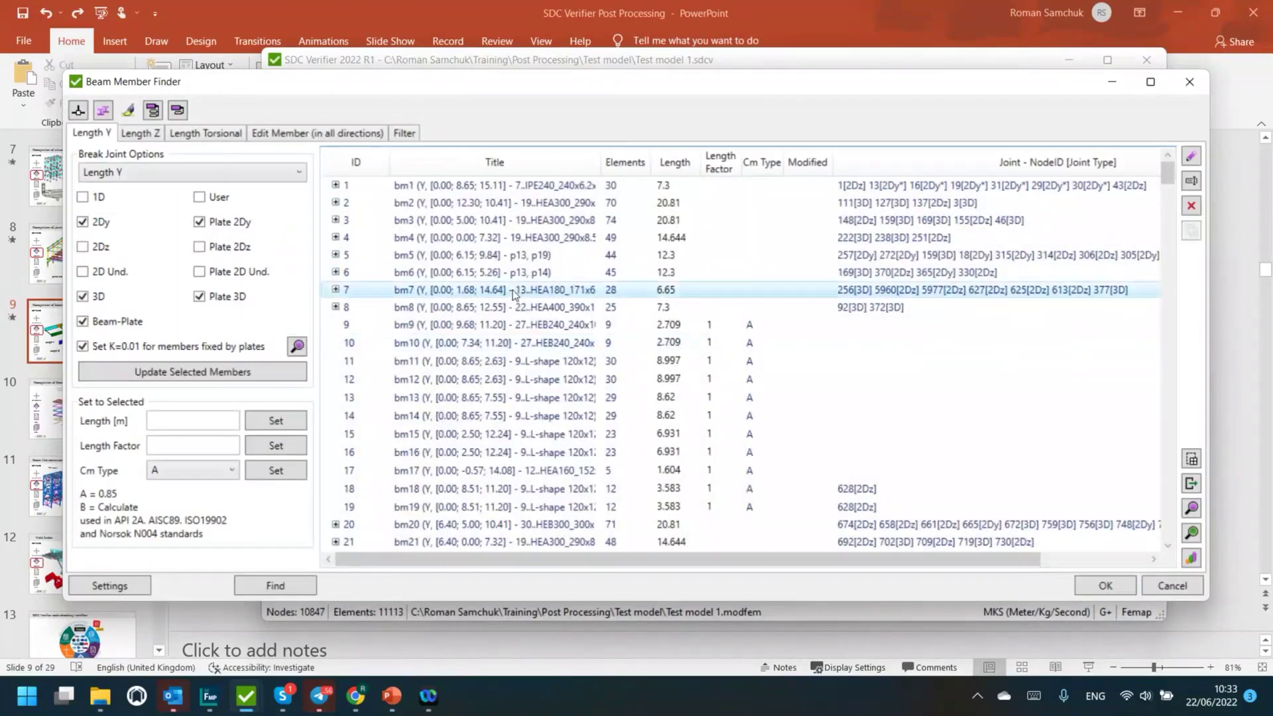
Step: Select all recognized beam members in the Length Y list and plot the selected members on the model
{"action": "key", "text": "ctrl+a"}
{"action": "left_click", "coordinate": [1192, 559]}
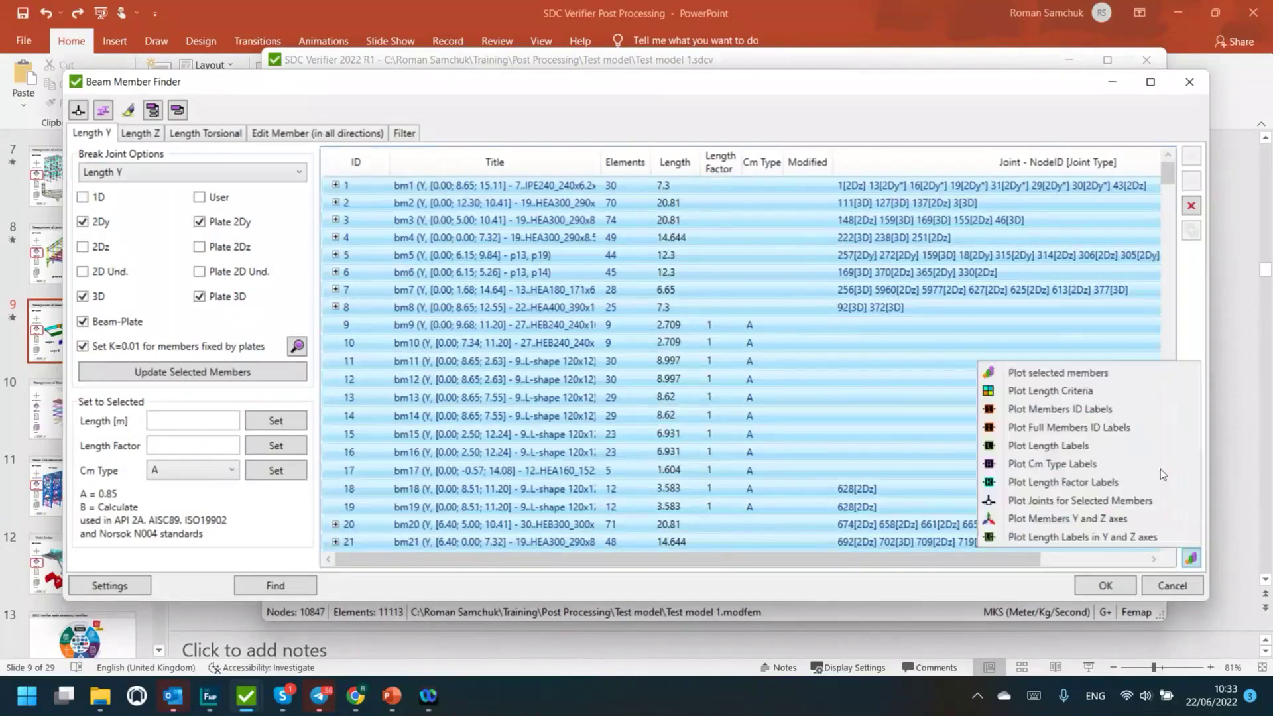
{"action": "left_click", "coordinate": [1081, 372]}
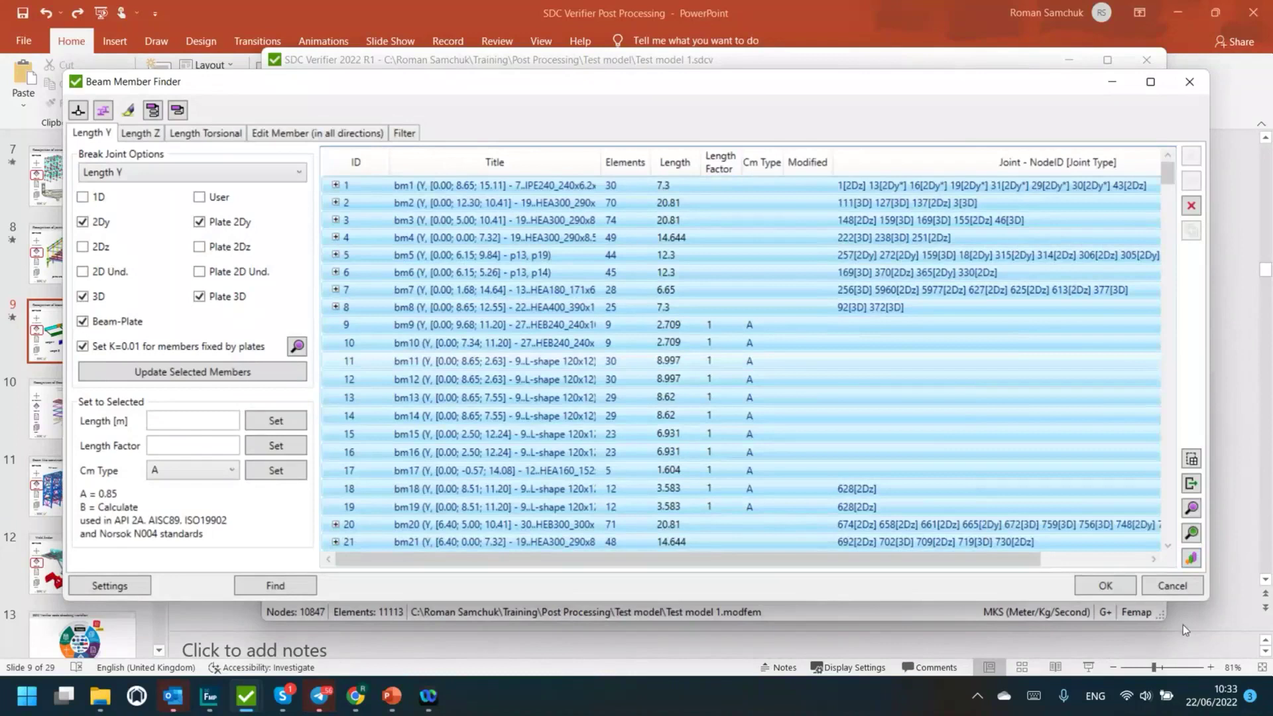
{"action": "left_click", "coordinate": [1191, 560]}
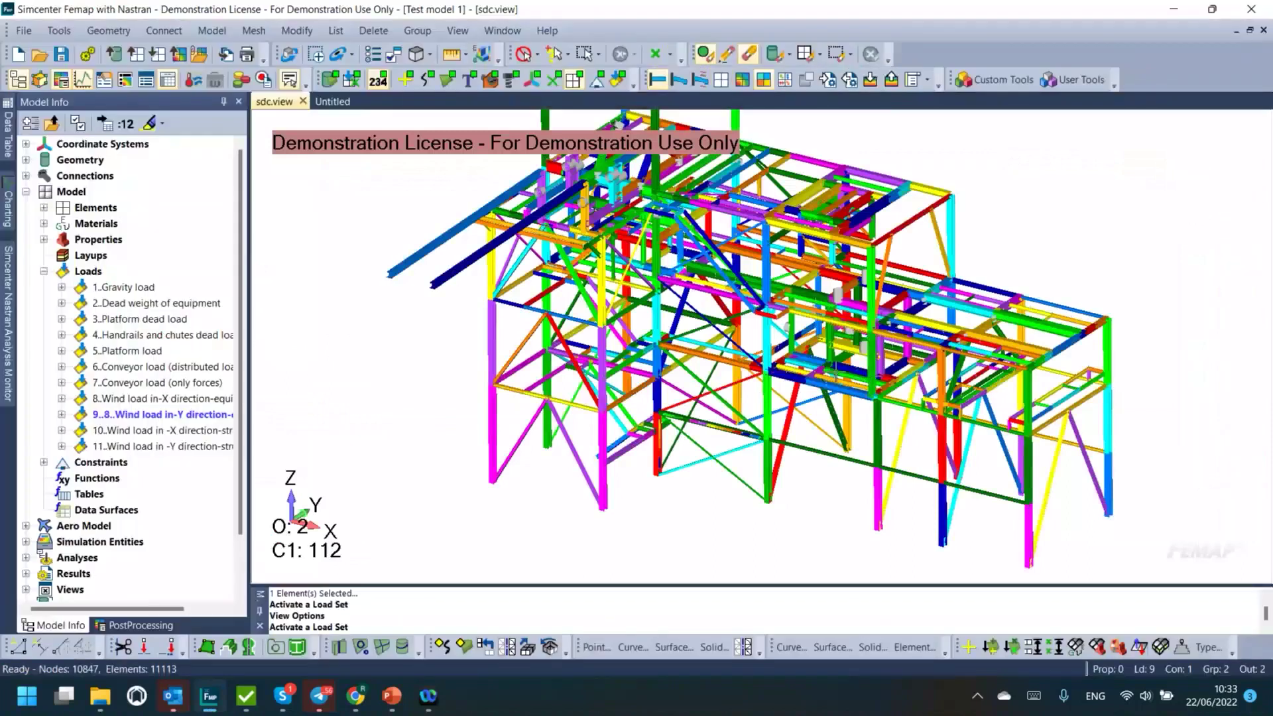
Step: Examine the colour-coded beam members in Femap, checking closely where the columns, braces and floor beams are split at joints
{"action": "middle_click_drag", "start_coordinate": [871, 375], "coordinate": [665, 341]}
{"action": "scroll", "coordinate": [665, 340], "scroll_direction": "up", "scroll_amount": 2}
{"action": "scroll", "coordinate": [711, 317], "scroll_direction": "up", "scroll_amount": 3}
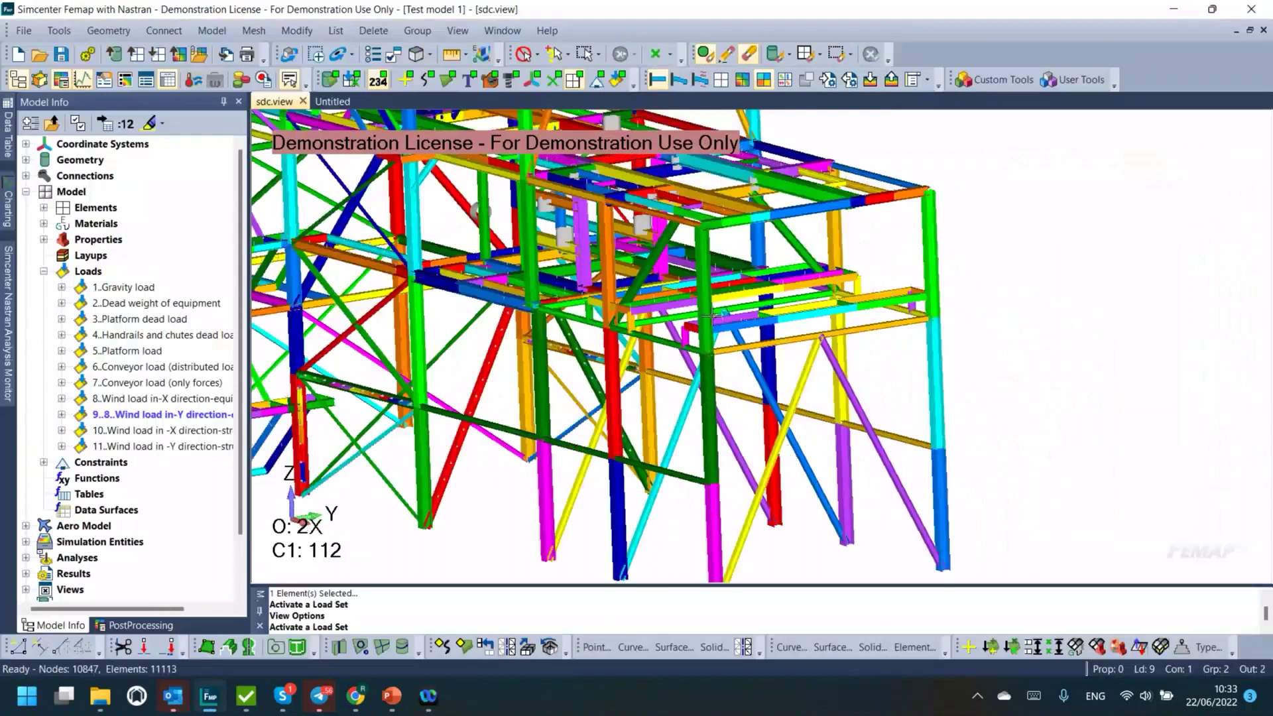
{"action": "scroll", "coordinate": [714, 315], "scroll_direction": "up", "scroll_amount": 2}
{"action": "scroll", "coordinate": [554, 398], "scroll_direction": "up", "scroll_amount": 4}
{"action": "scroll", "coordinate": [589, 419], "scroll_direction": "down", "scroll_amount": 4}
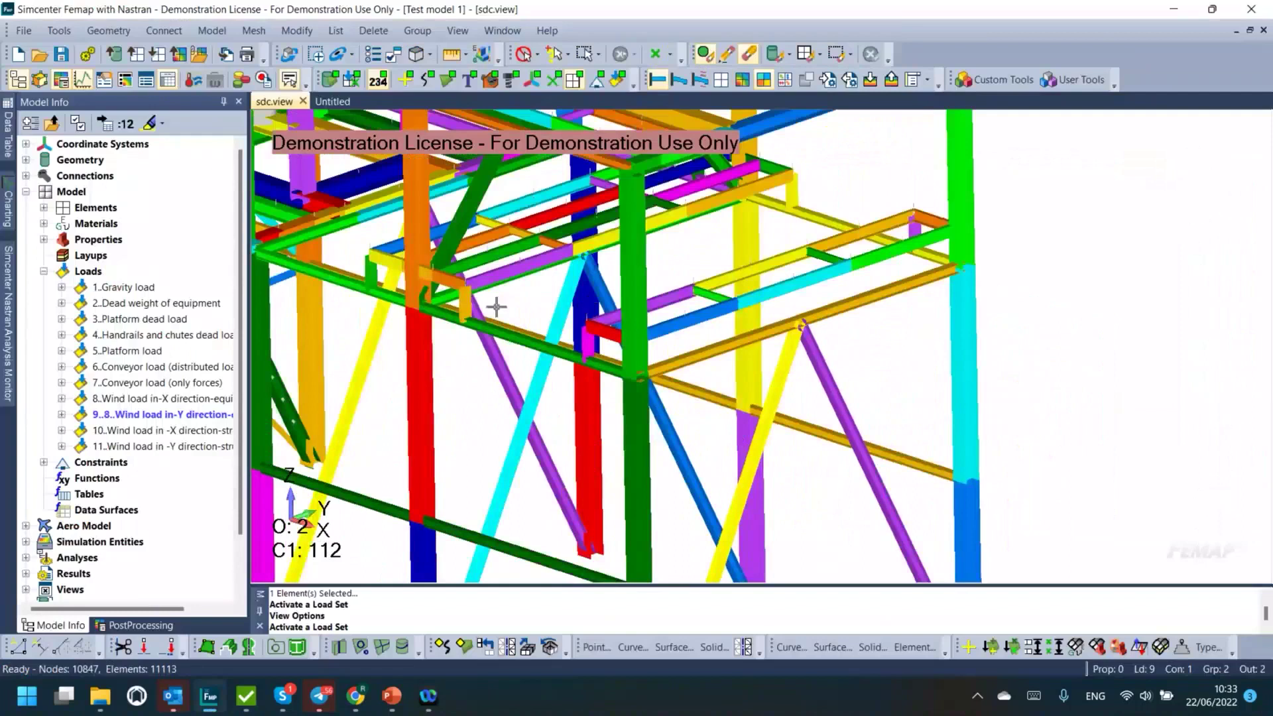
{"action": "scroll", "coordinate": [577, 385], "scroll_direction": "down", "scroll_amount": 4}
{"action": "scroll", "coordinate": [656, 451], "scroll_direction": "up", "scroll_amount": 5}
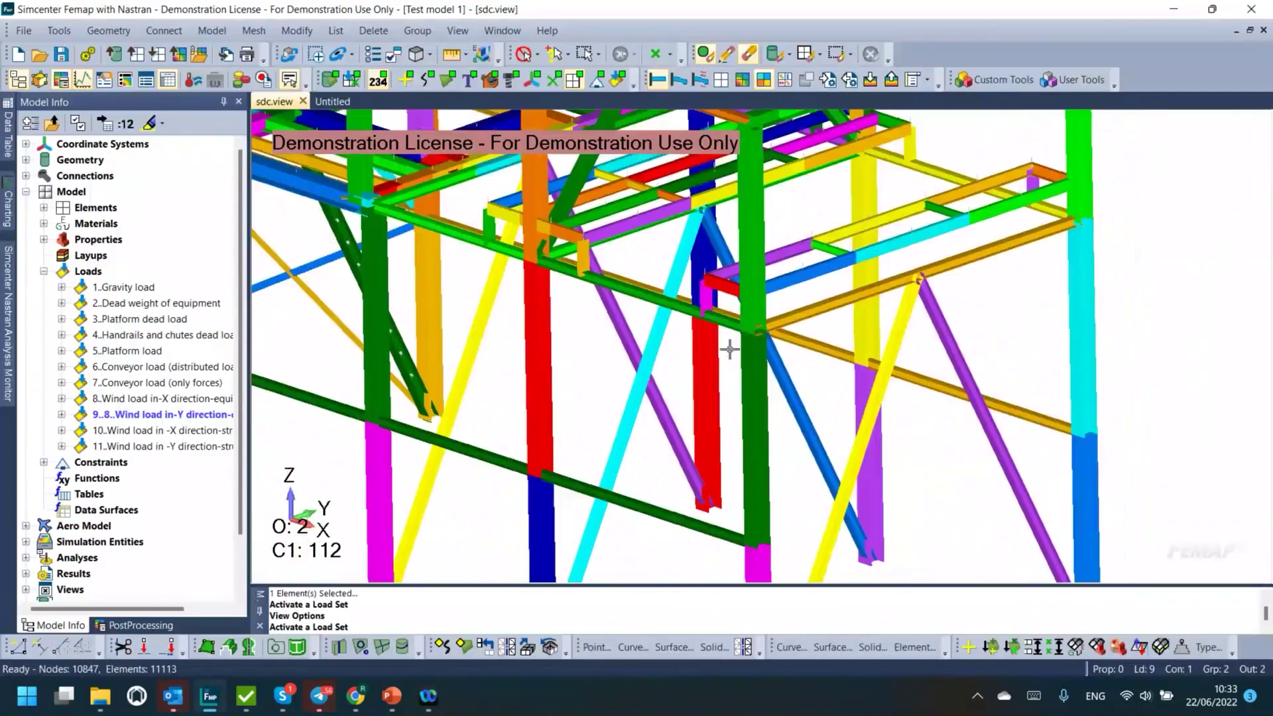
{"action": "scroll", "coordinate": [730, 349], "scroll_direction": "down", "scroll_amount": 4}
{"action": "scroll", "coordinate": [703, 343], "scroll_direction": "up", "scroll_amount": 3}
{"action": "scroll", "coordinate": [698, 341], "scroll_direction": "down", "scroll_amount": 3}
{"action": "scroll", "coordinate": [772, 323], "scroll_direction": "up", "scroll_amount": 1}
{"action": "scroll", "coordinate": [663, 318], "scroll_direction": "down", "scroll_amount": 3}
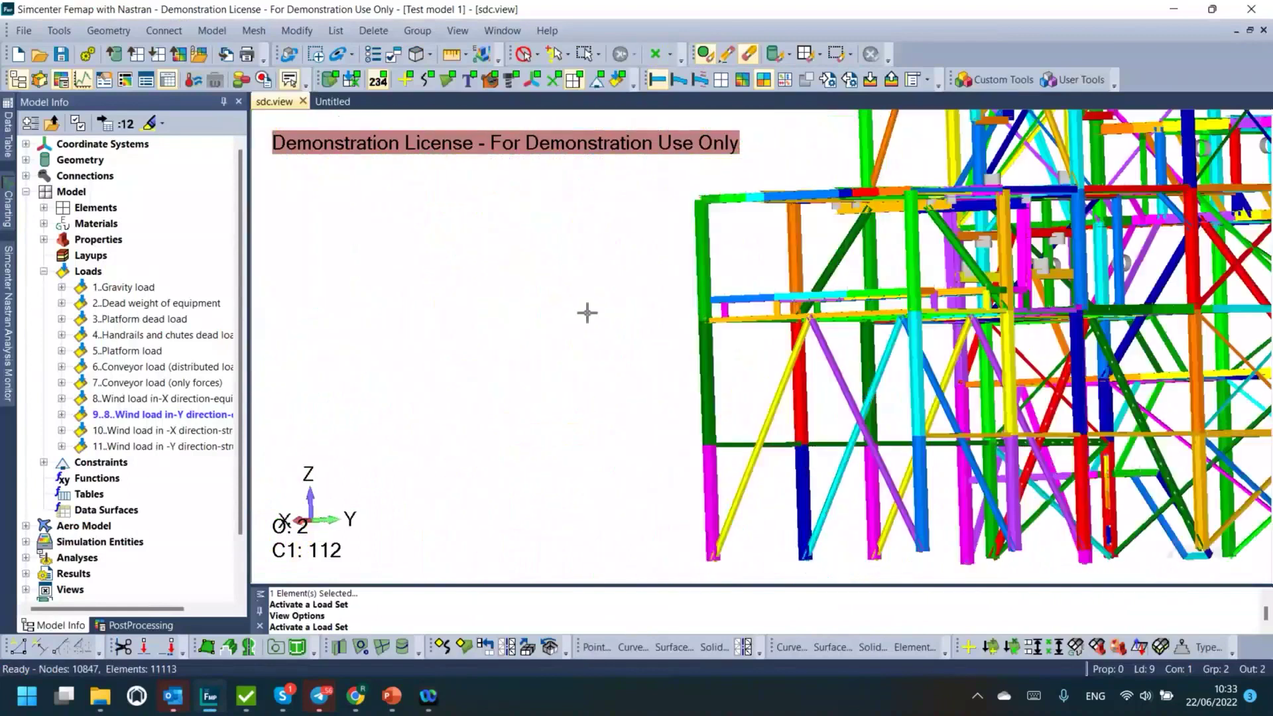
{"action": "middle_click_drag", "start_coordinate": [568, 341], "coordinate": [708, 296]}
{"action": "scroll", "coordinate": [798, 320], "scroll_direction": "up", "scroll_amount": 3}
{"action": "scroll", "coordinate": [798, 318], "scroll_direction": "down", "scroll_amount": 3}
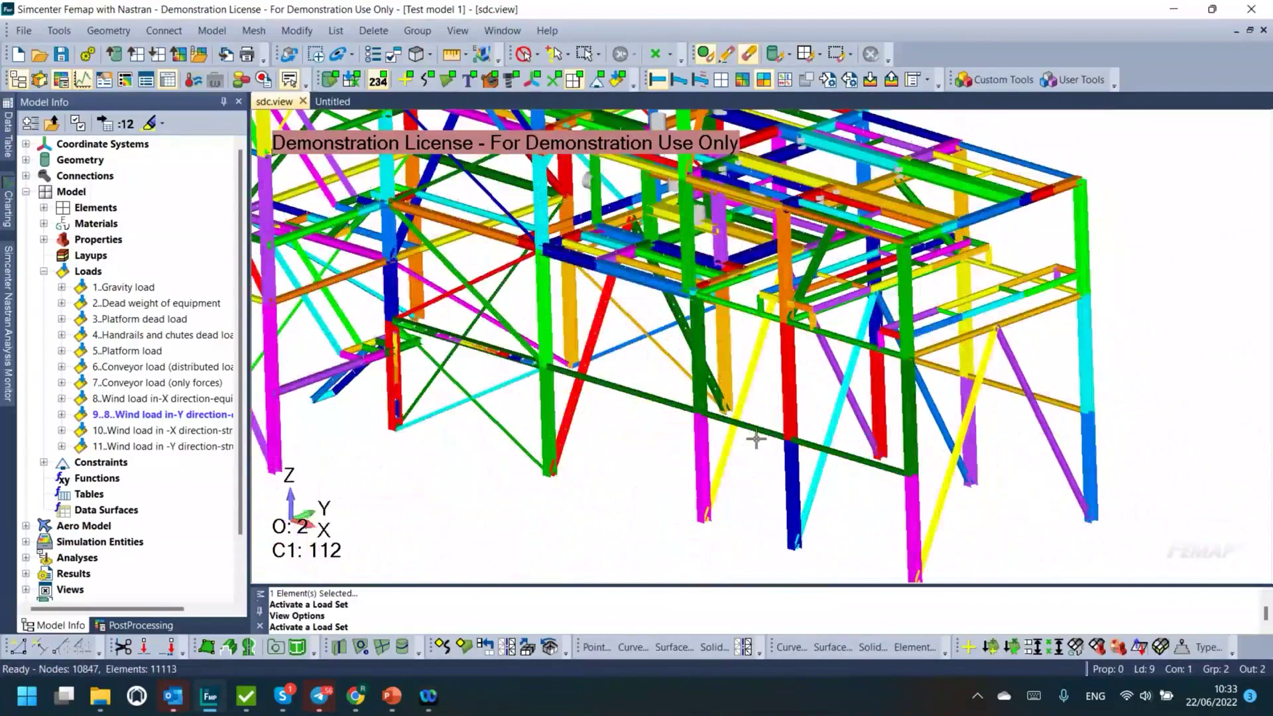
{"action": "middle_click_drag", "start_coordinate": [756, 435], "coordinate": [646, 381]}
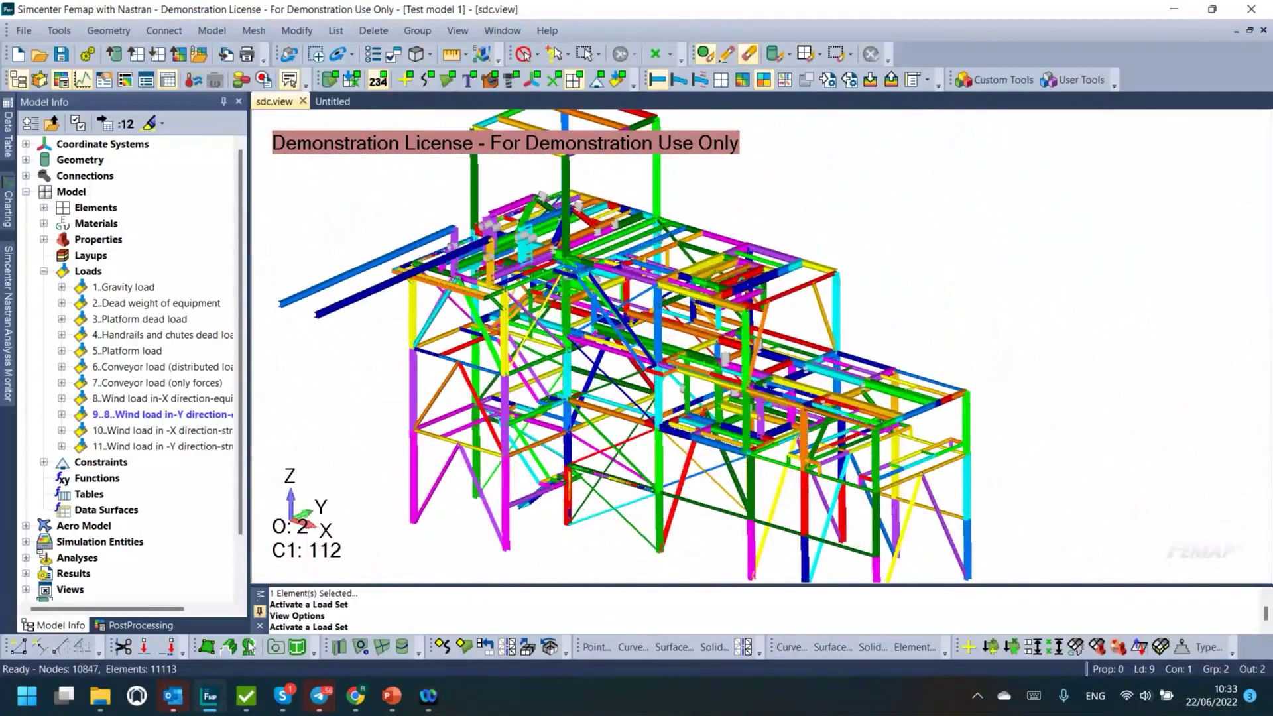
Step: Return to SDC Verifier and close the Beam Member Finder, discarding all modifications
{"action": "left_click", "coordinate": [242, 696]}
{"action": "left_click", "coordinate": [314, 631]}
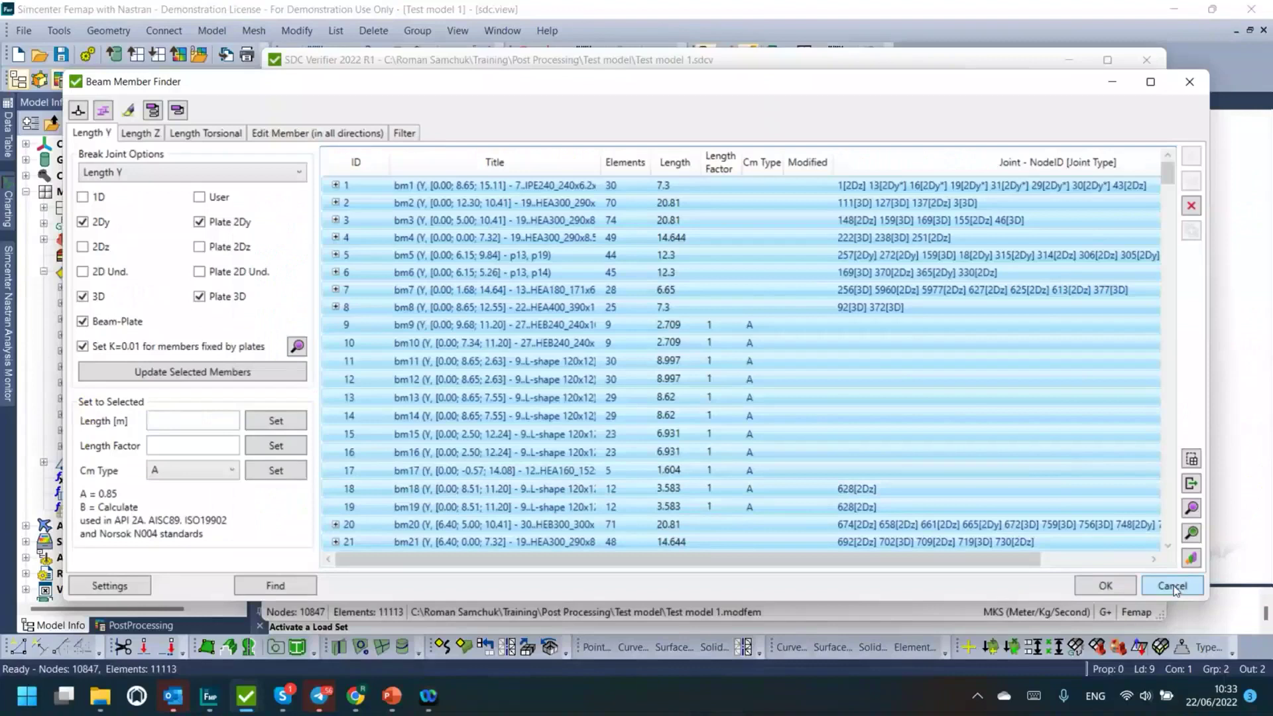
{"action": "left_click", "coordinate": [1174, 586]}
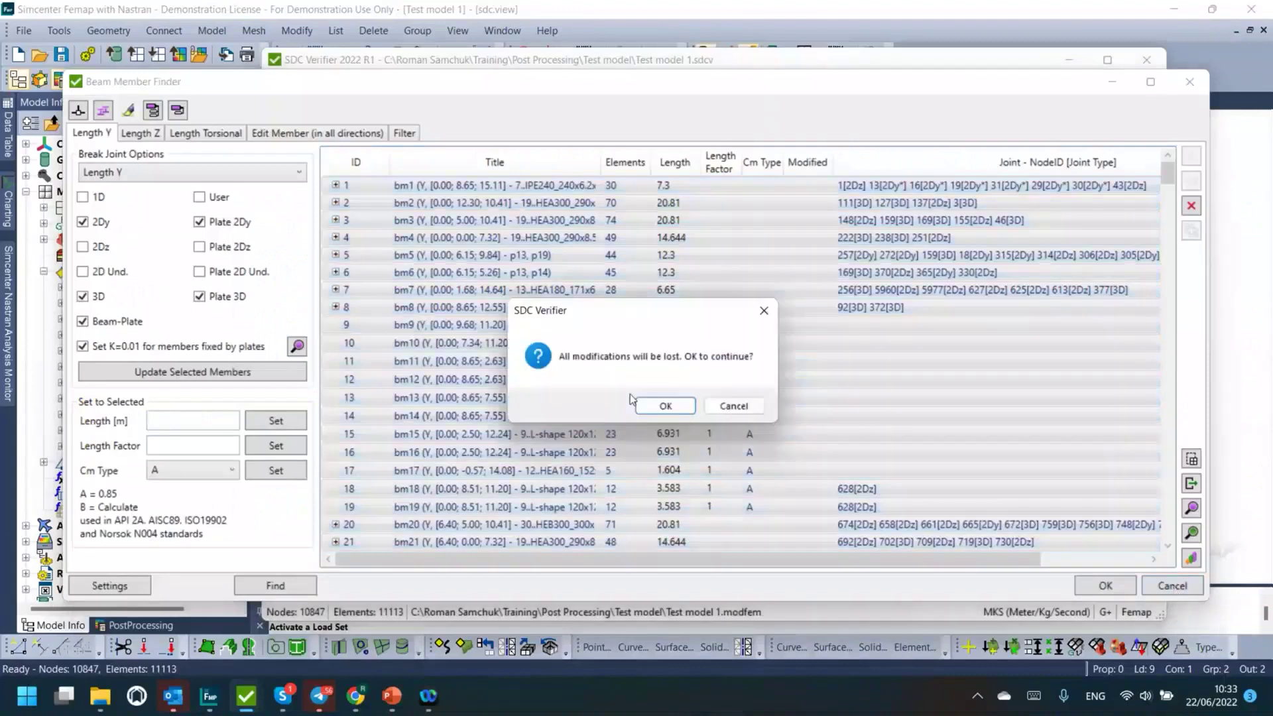
{"action": "left_click", "coordinate": [666, 407]}
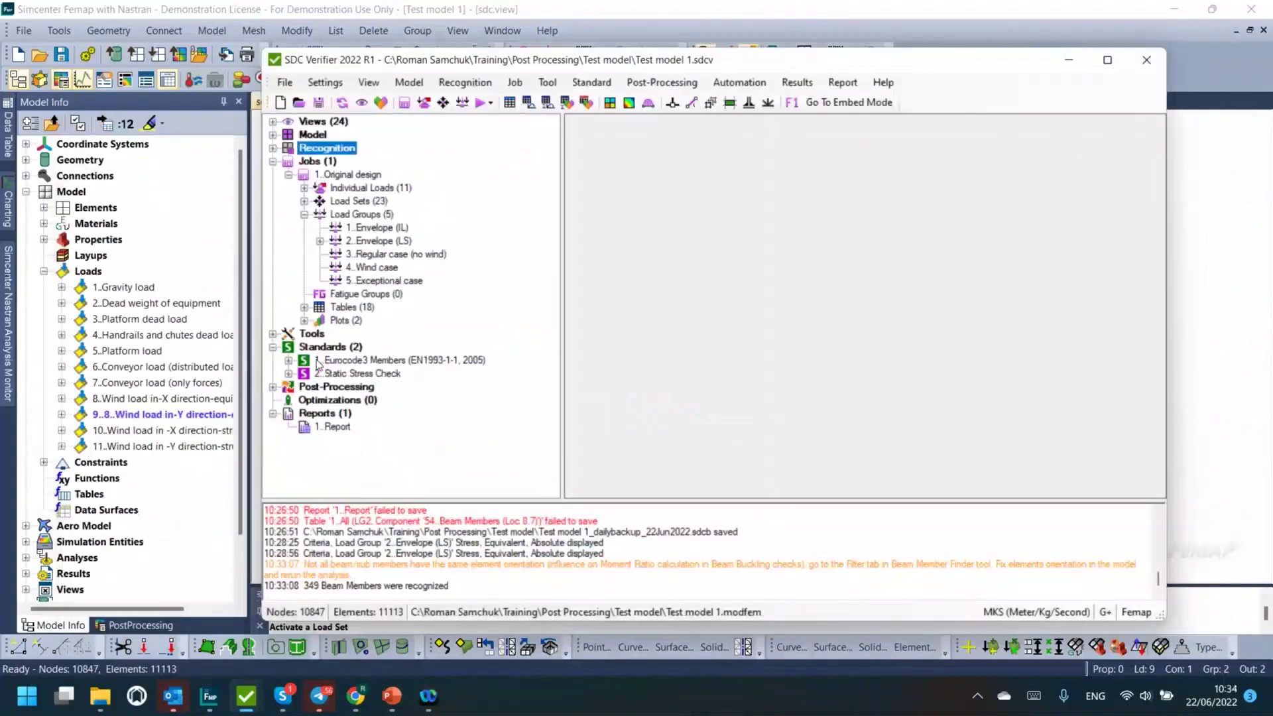
Step: Expand the Eurocode3 Members standard and its Buckling and Overall check, and select the table of overall utilization factors
{"action": "left_click", "coordinate": [289, 360]}
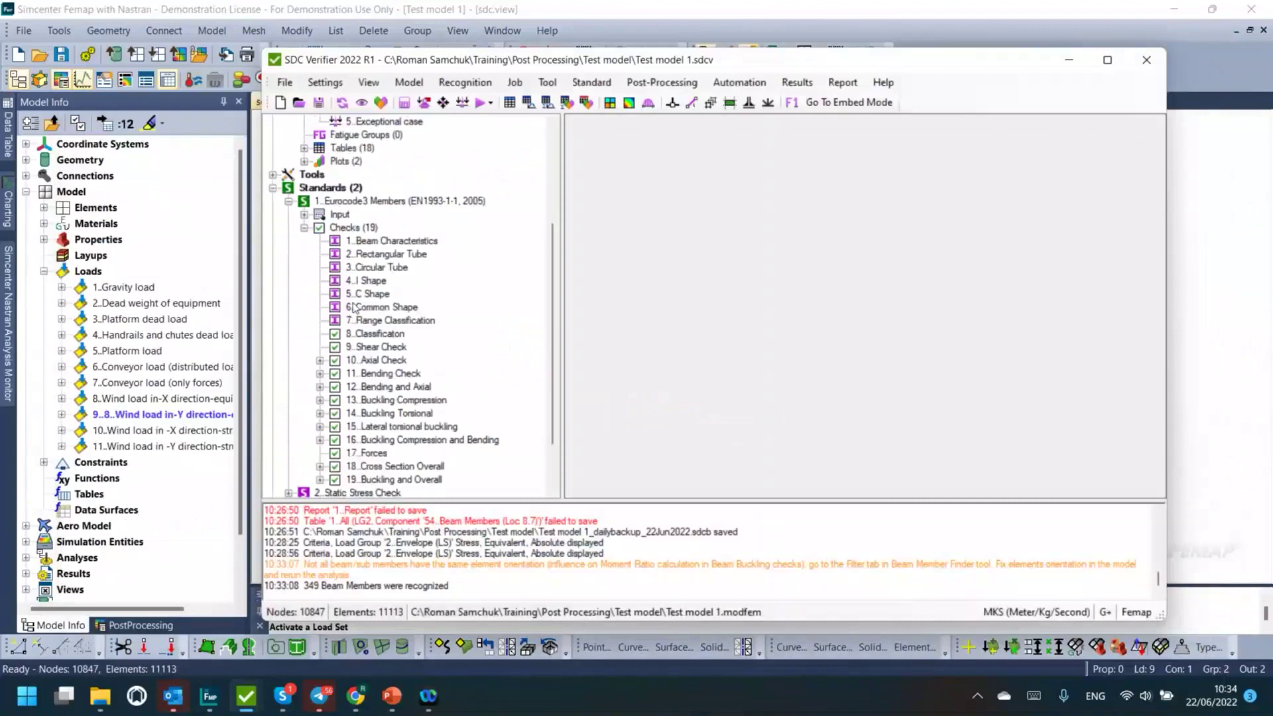
{"action": "scroll", "coordinate": [353, 307], "scroll_direction": "down", "scroll_amount": 2}
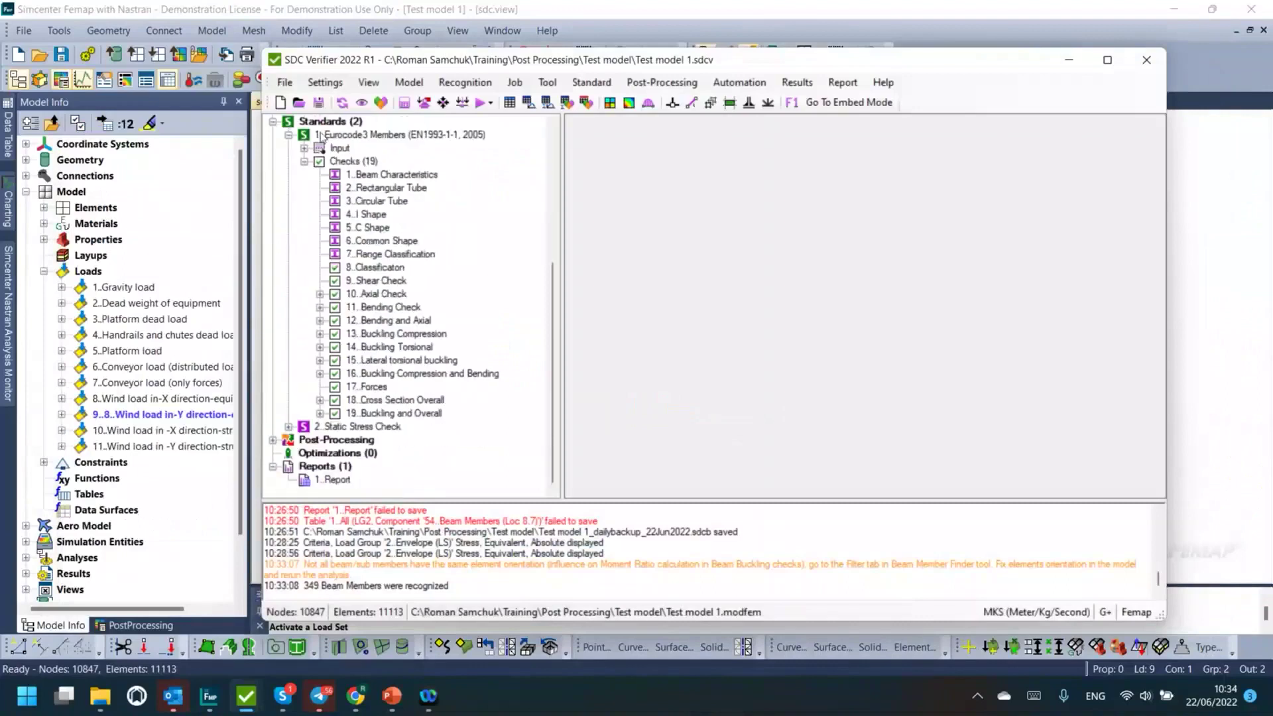
{"action": "left_click", "coordinate": [322, 135]}
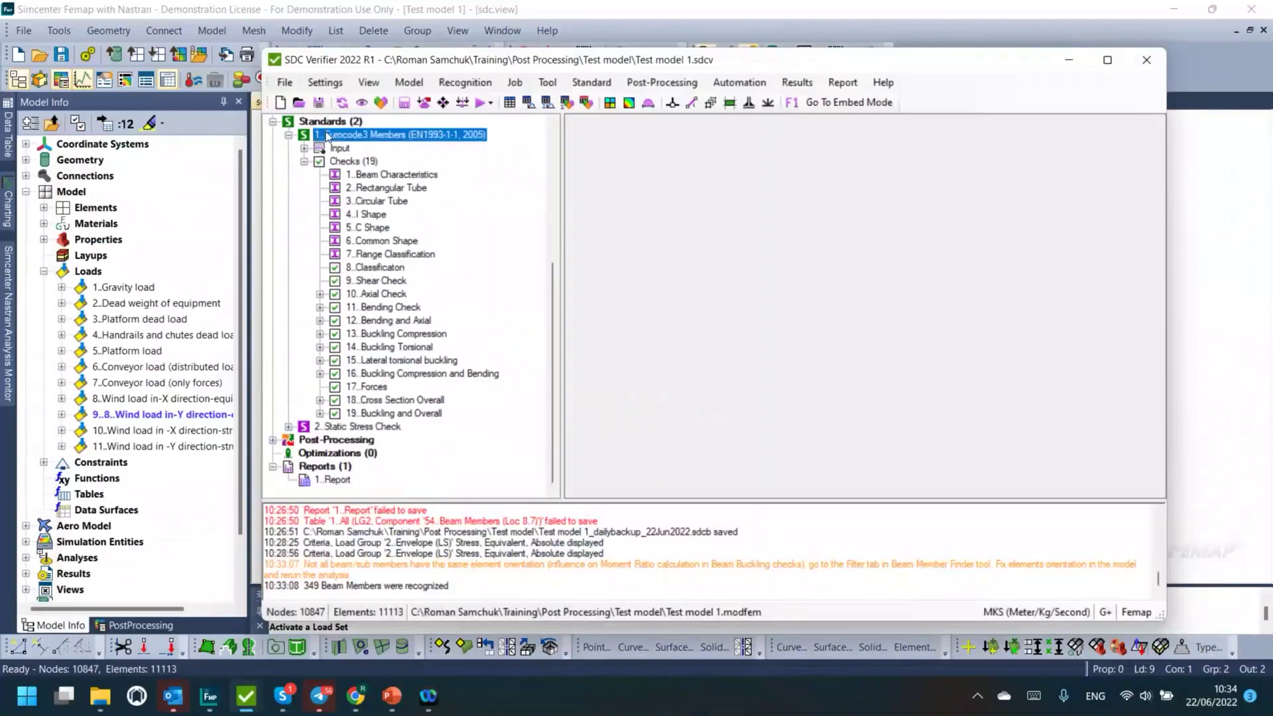
{"action": "left_click", "coordinate": [320, 414]}
{"action": "scroll", "coordinate": [321, 418], "scroll_direction": "down", "scroll_amount": 1}
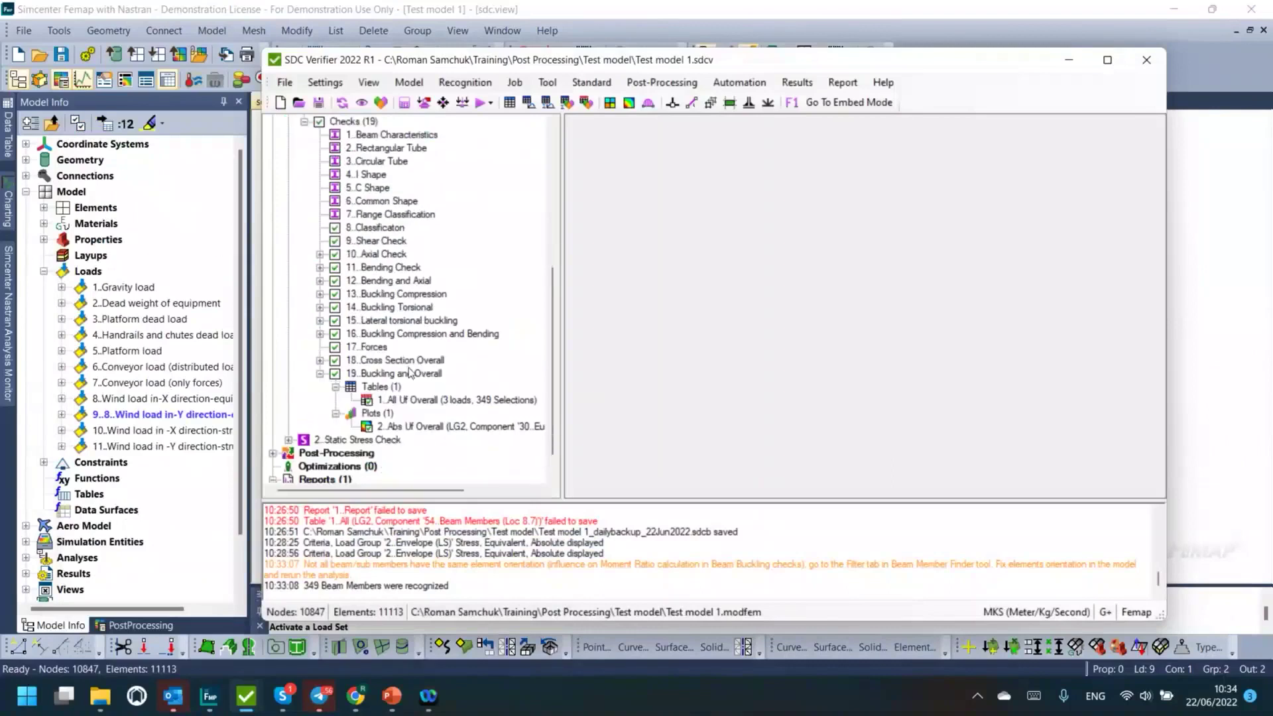
{"action": "left_click", "coordinate": [413, 401]}
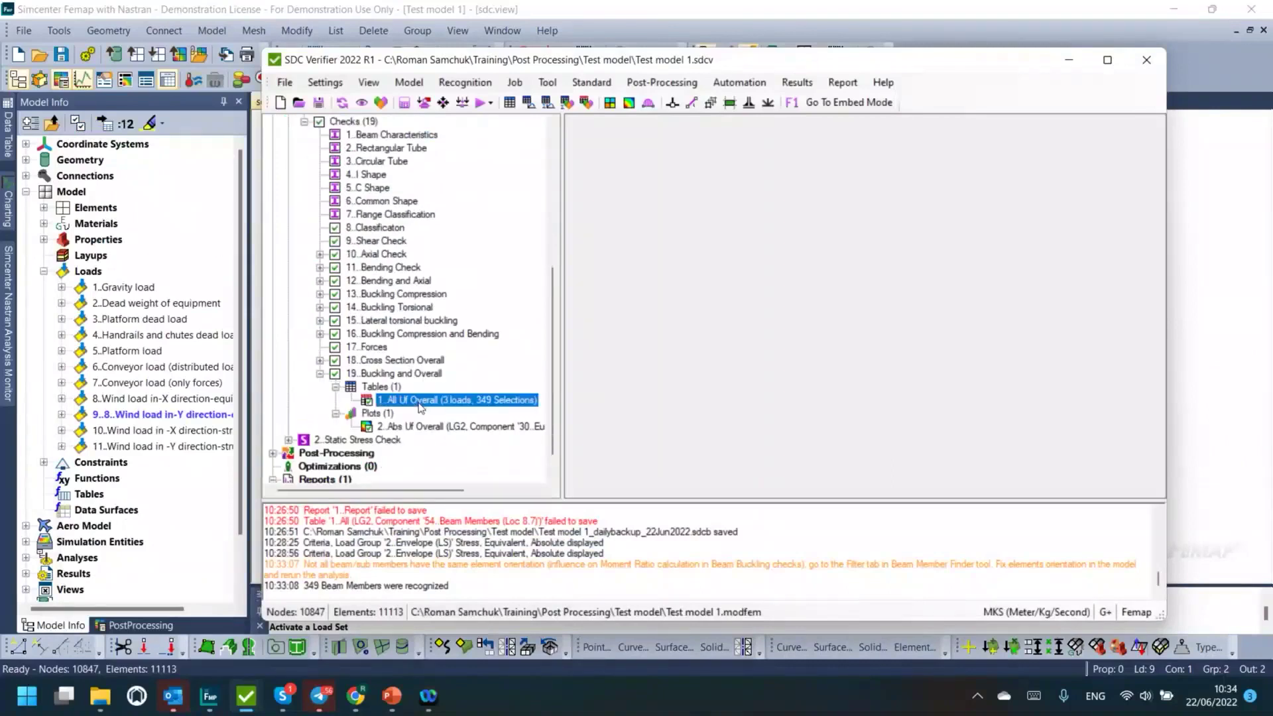
Step: Review the table and plot types offered for the Buckling and Overall check, and go through the checks from Shear Check to Buckling Compression
{"action": "right_click", "coordinate": [412, 403]}
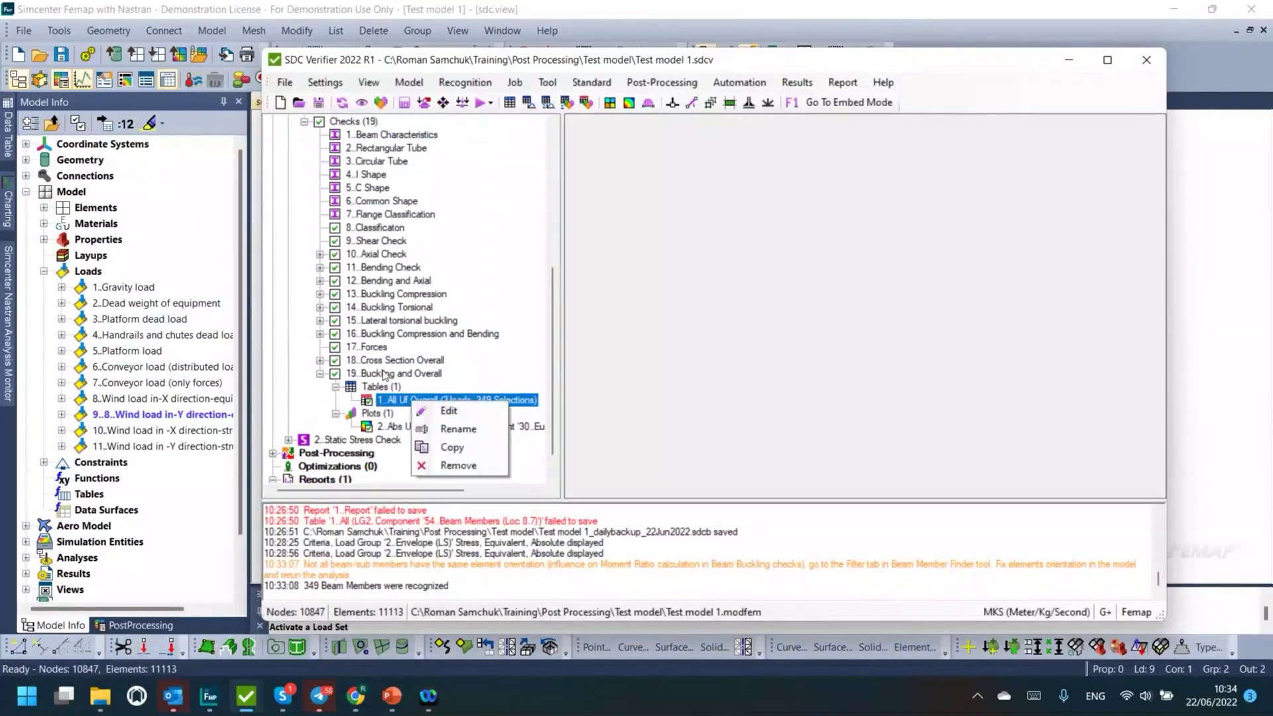
{"action": "left_click", "coordinate": [384, 375]}
{"action": "right_click", "coordinate": [383, 375]}
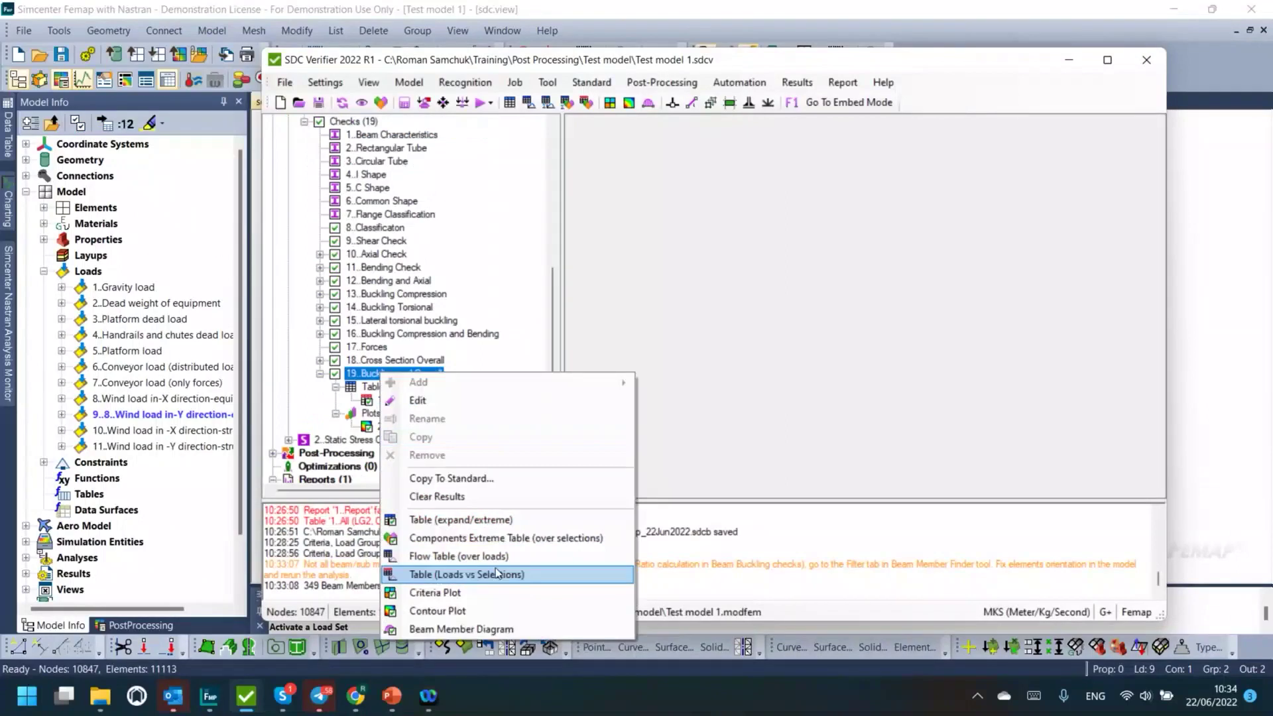
{"action": "left_click", "coordinate": [391, 257]}
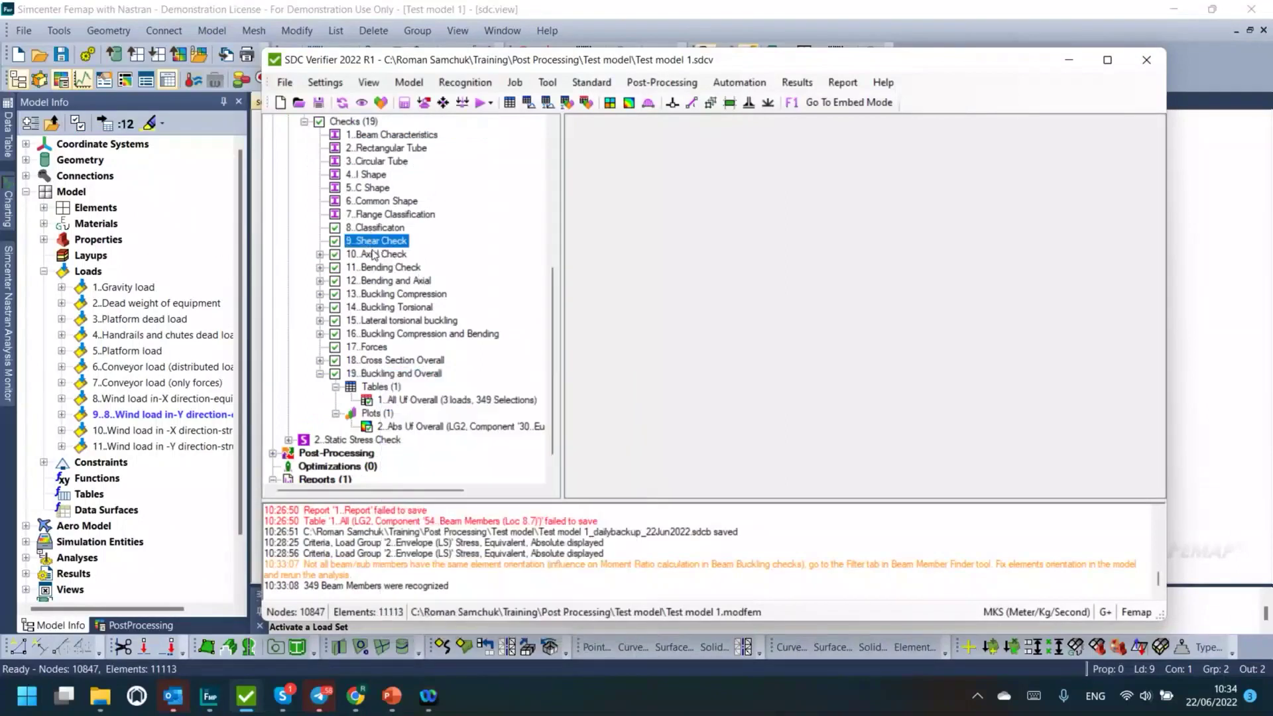
{"action": "left_click", "coordinate": [373, 272]}
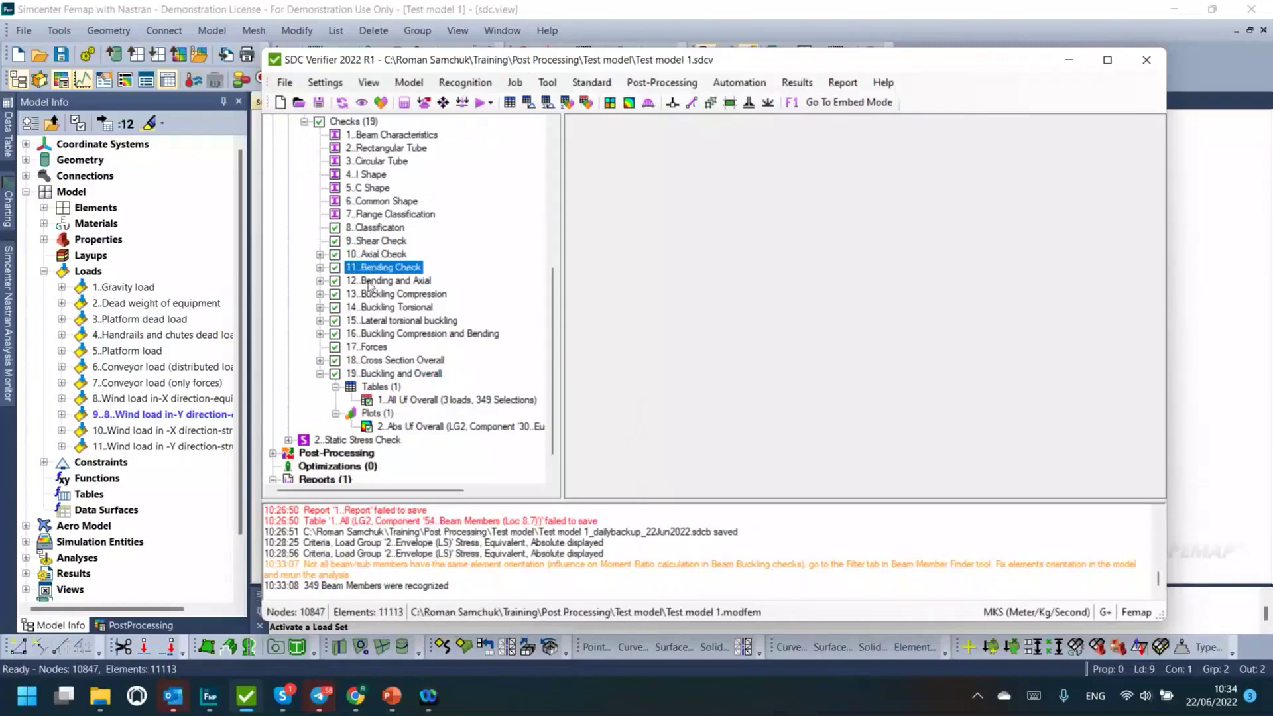
{"action": "left_click", "coordinate": [373, 285]}
{"action": "left_click", "coordinate": [372, 297]}
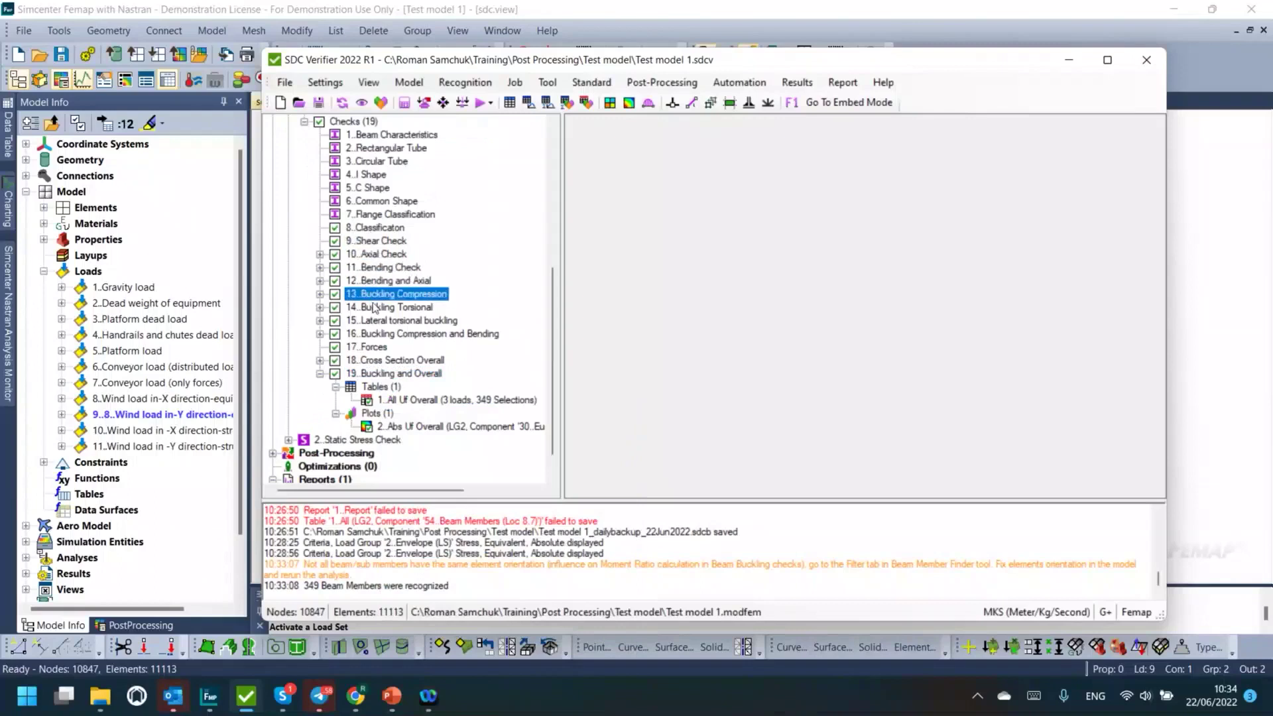
Step: Go through the remaining Eurocode3 Members checks from Buckling Torsional to Buckling and Overall
{"action": "left_click", "coordinate": [375, 307]}
{"action": "left_click", "coordinate": [373, 321]}
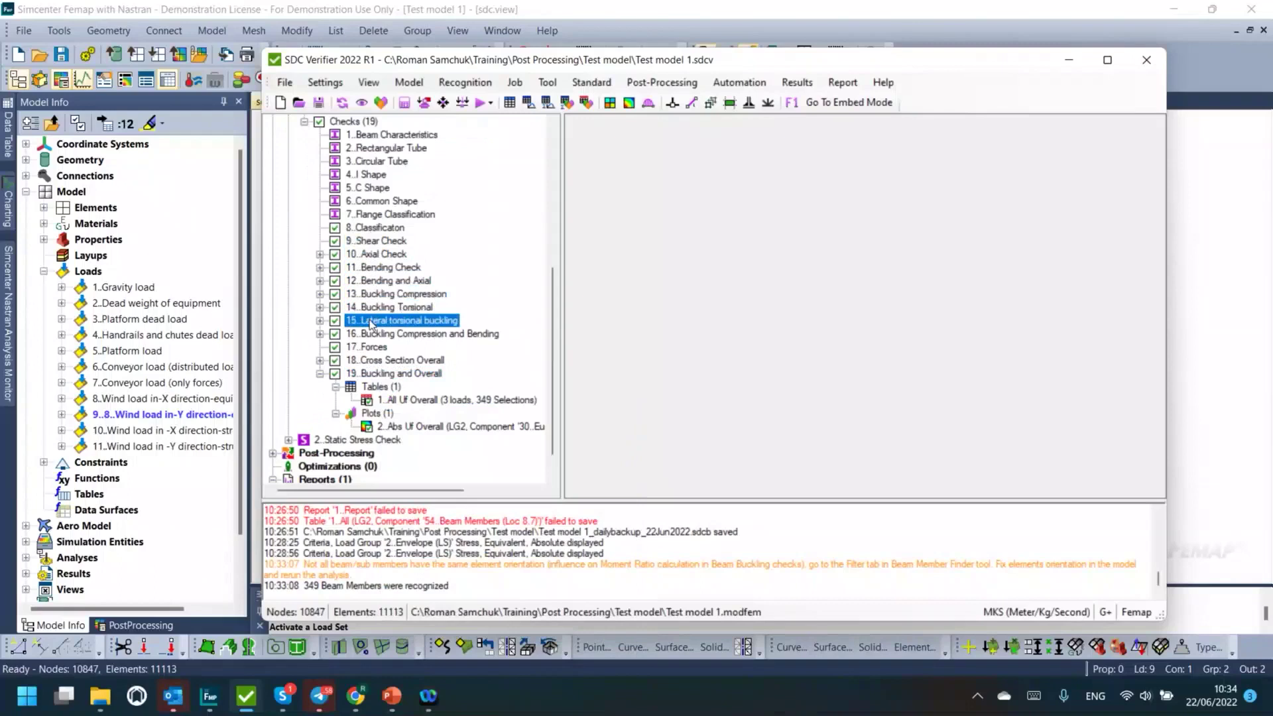
{"action": "left_click", "coordinate": [374, 361]}
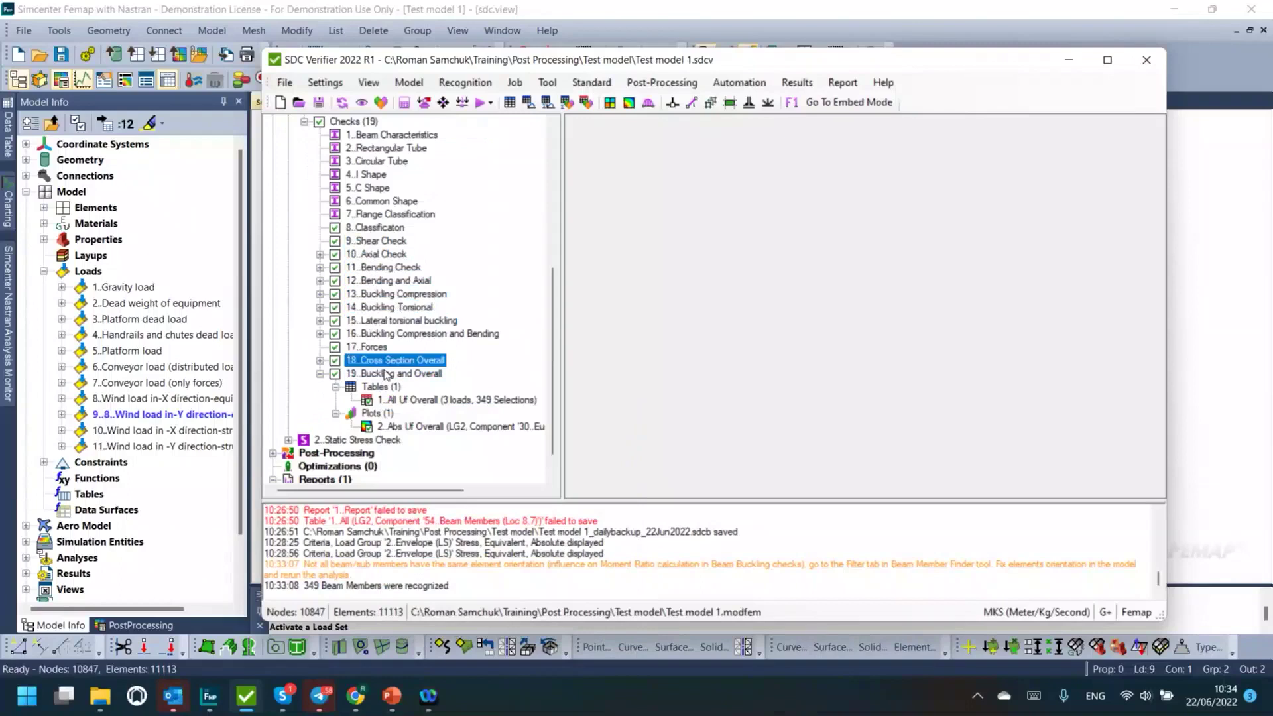
{"action": "left_click", "coordinate": [375, 375]}
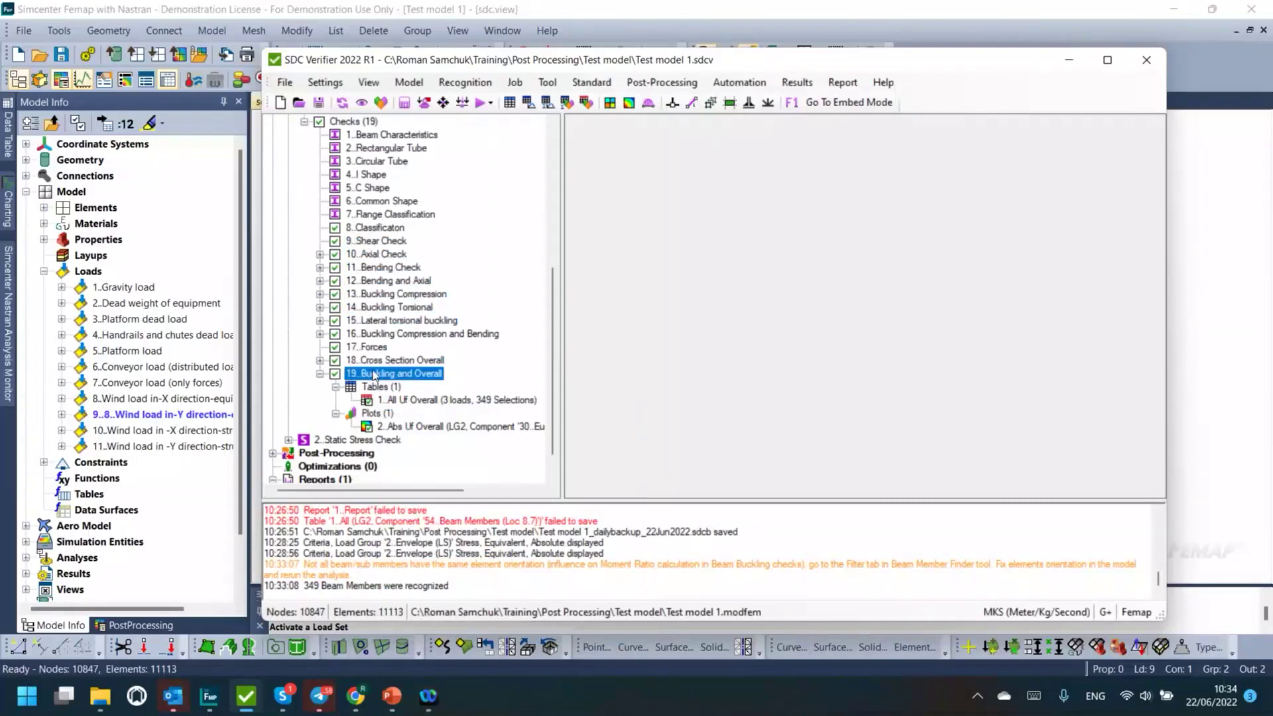
Step: Create a components extreme table for the Buckling and Overall check and add all beam members as selections
{"action": "right_click", "coordinate": [375, 375]}
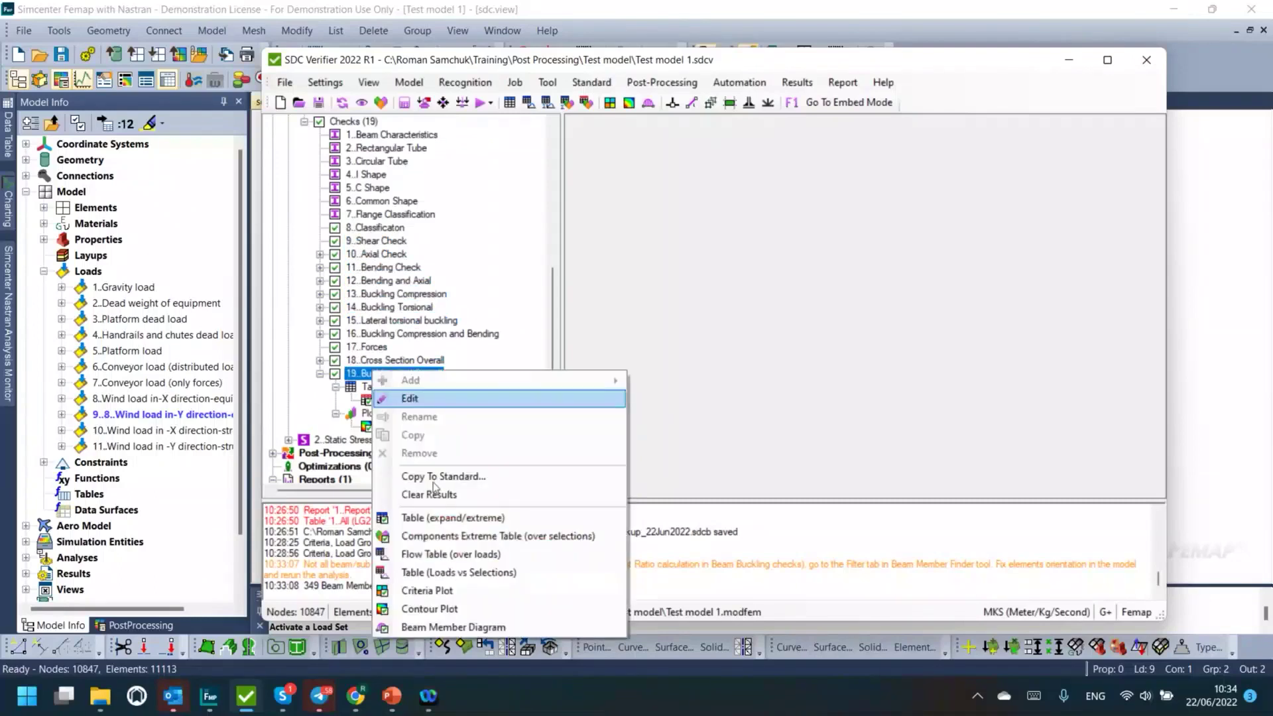
{"action": "left_click", "coordinate": [422, 537]}
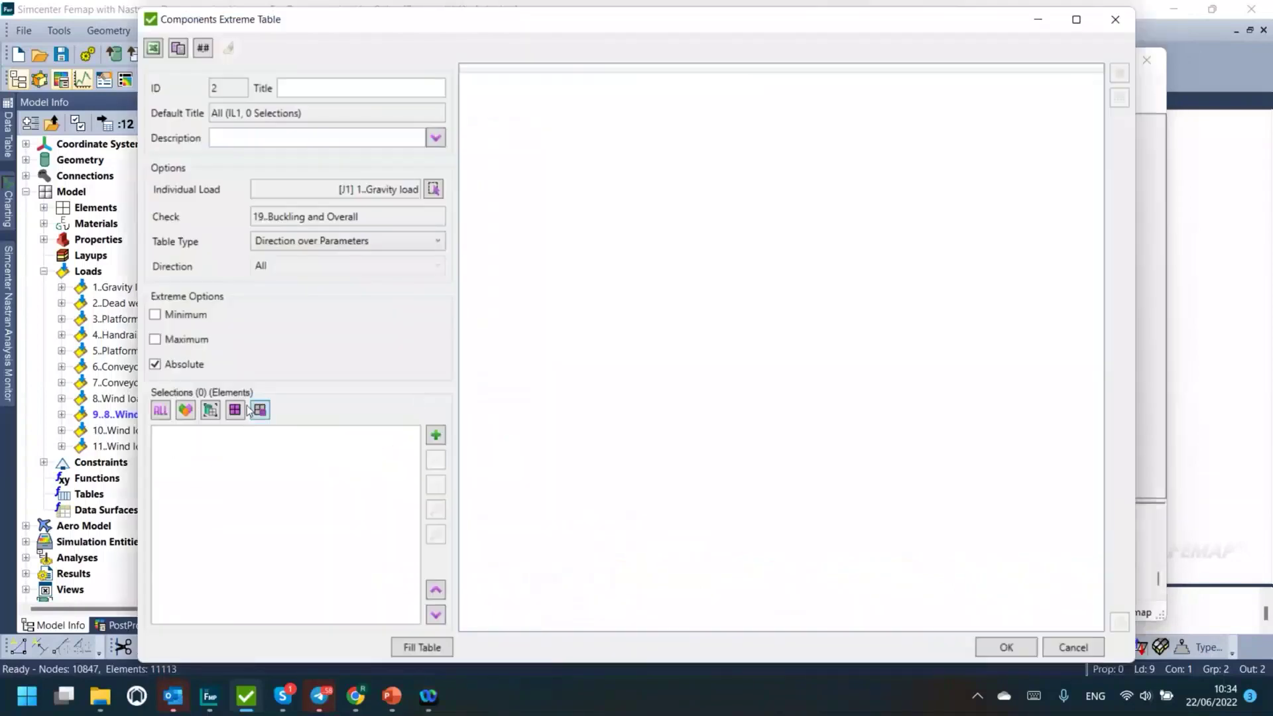
{"action": "left_click", "coordinate": [259, 411]}
{"action": "mouse_move", "coordinate": [258, 432]}
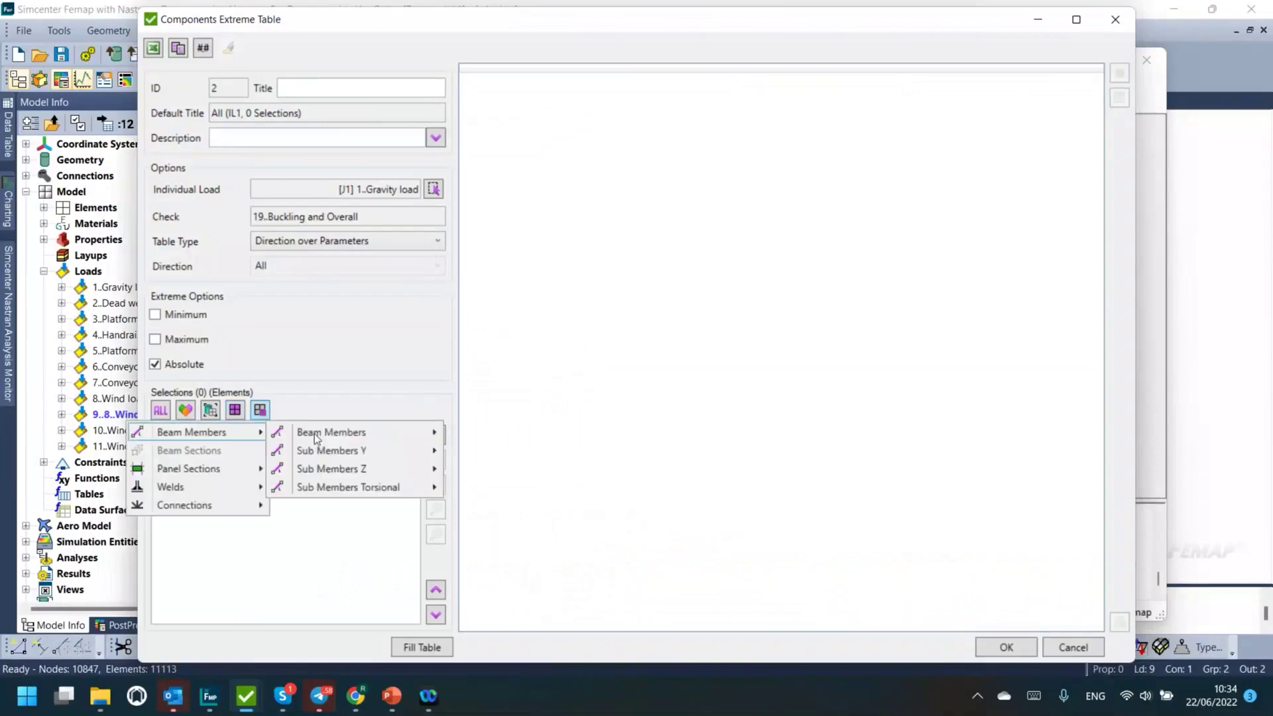
{"action": "mouse_move", "coordinate": [317, 438]}
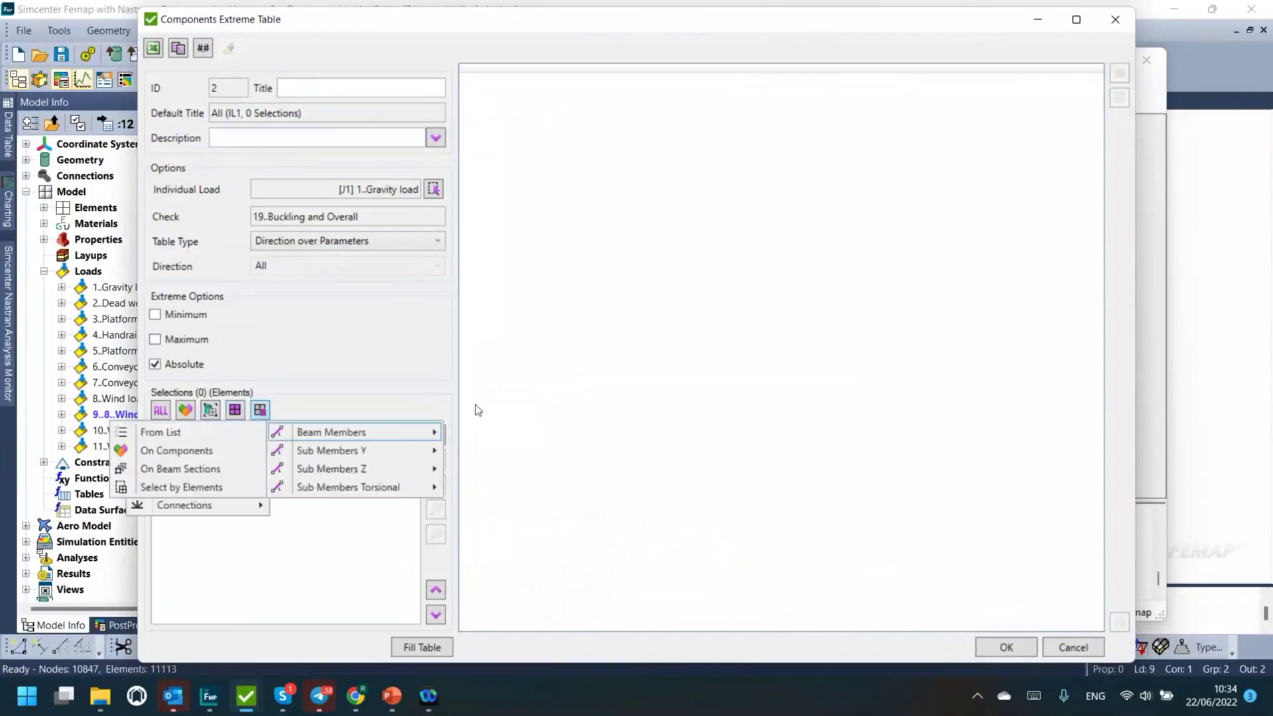
{"action": "left_click", "coordinate": [231, 445]}
{"action": "left_click", "coordinate": [524, 246]}
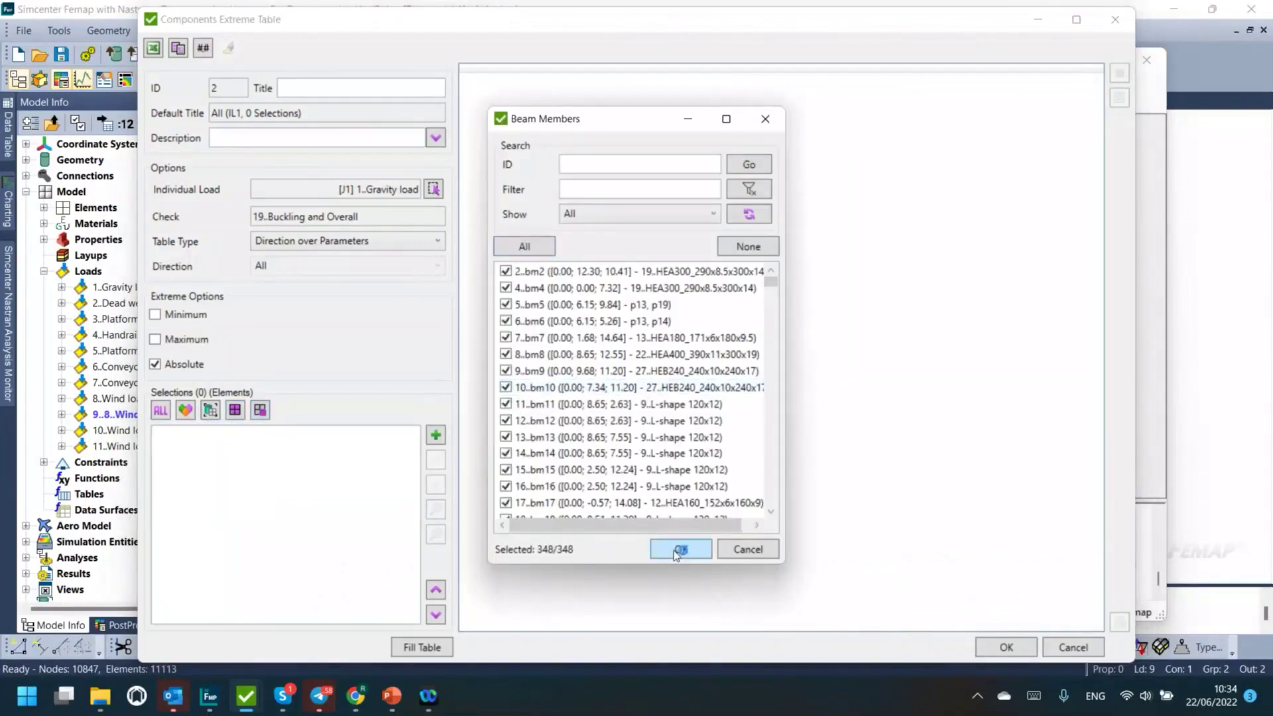
{"action": "left_click", "coordinate": [679, 550]}
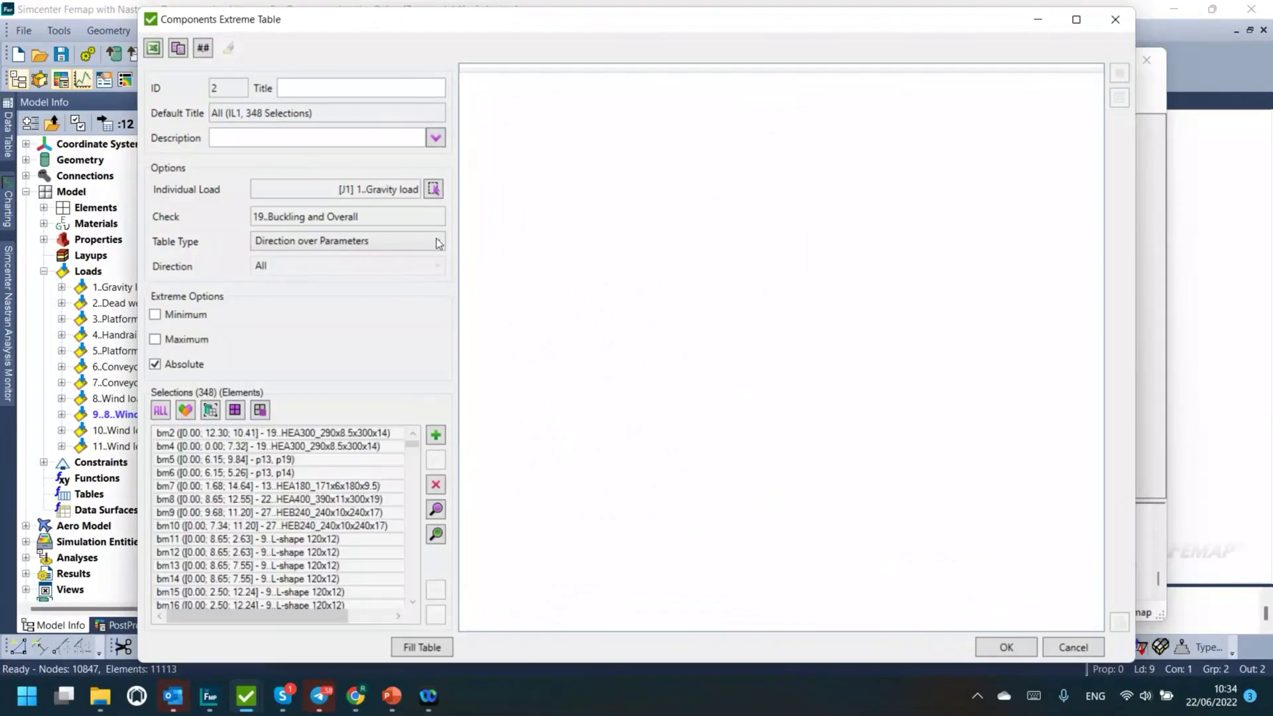
Step: Set the table's load to load group 2..Envelope (LS) of the Original design job and fill the table
{"action": "scroll", "coordinate": [300, 537], "scroll_direction": "down", "scroll_amount": 5}
{"action": "scroll", "coordinate": [300, 537], "scroll_direction": "up", "scroll_amount": 5}
{"action": "left_click", "coordinate": [433, 189]}
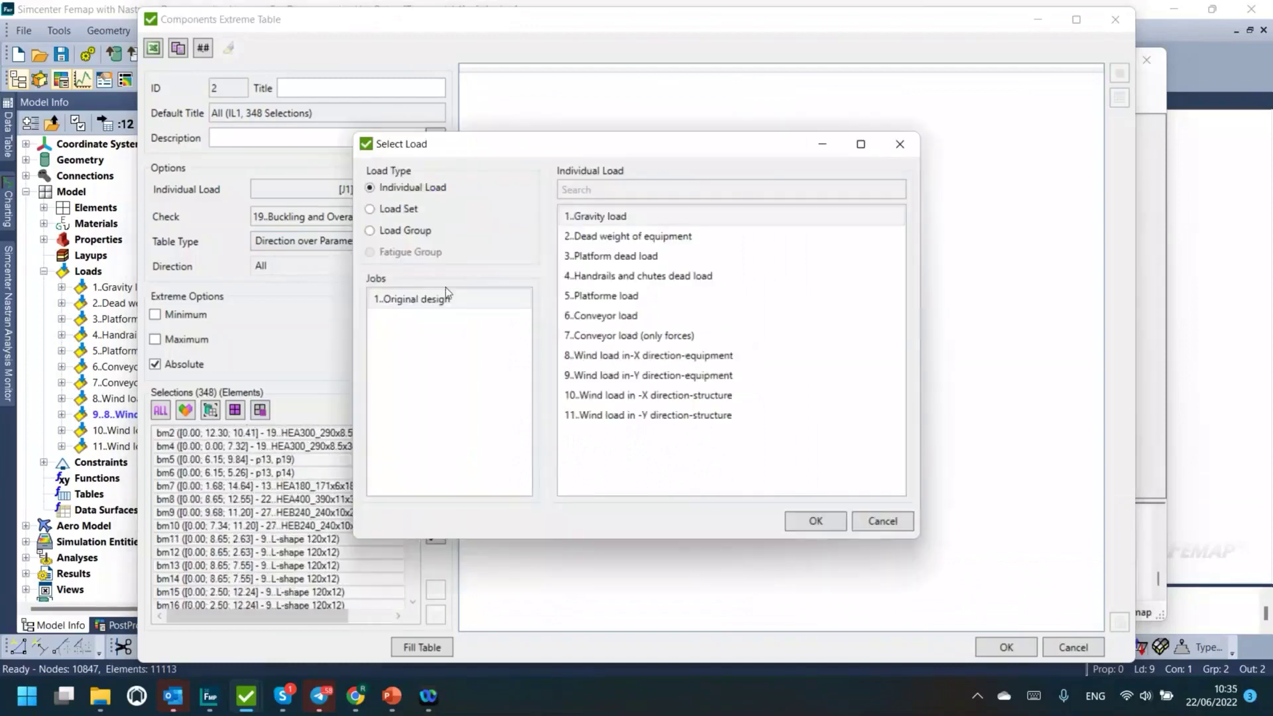
{"action": "left_click", "coordinate": [426, 231]}
{"action": "left_click", "coordinate": [586, 237]}
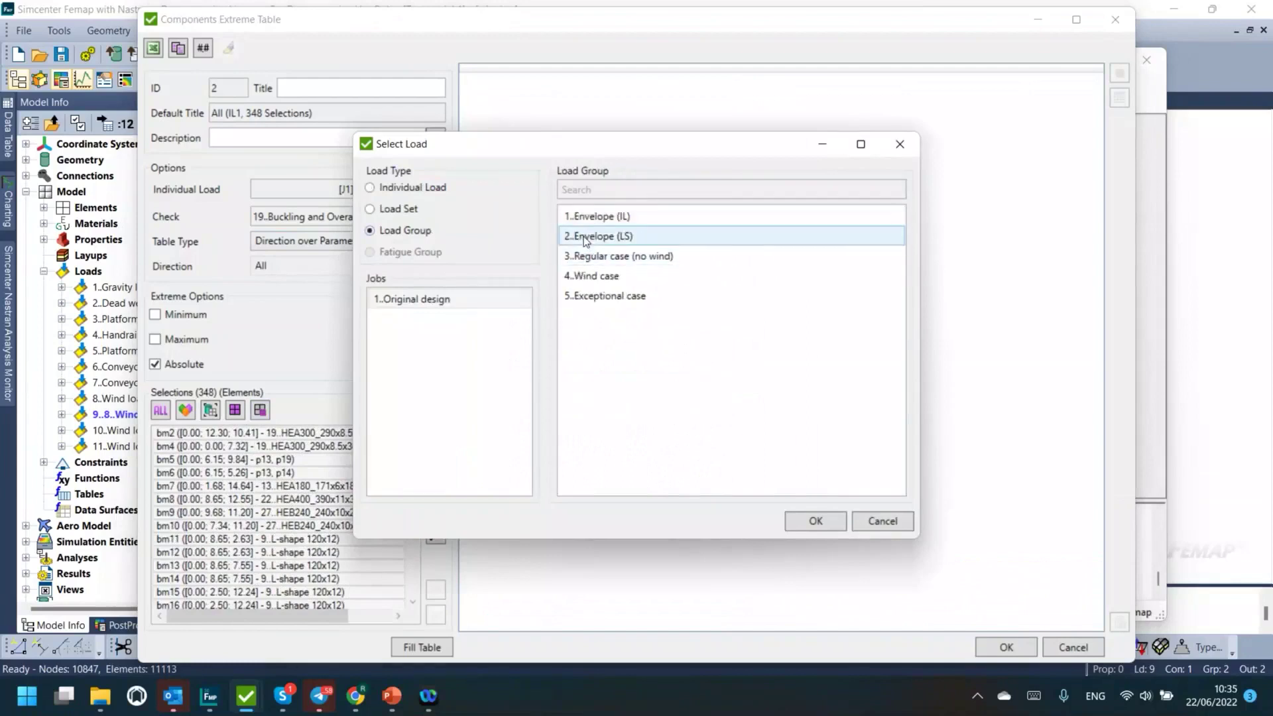
{"action": "left_click", "coordinate": [805, 521]}
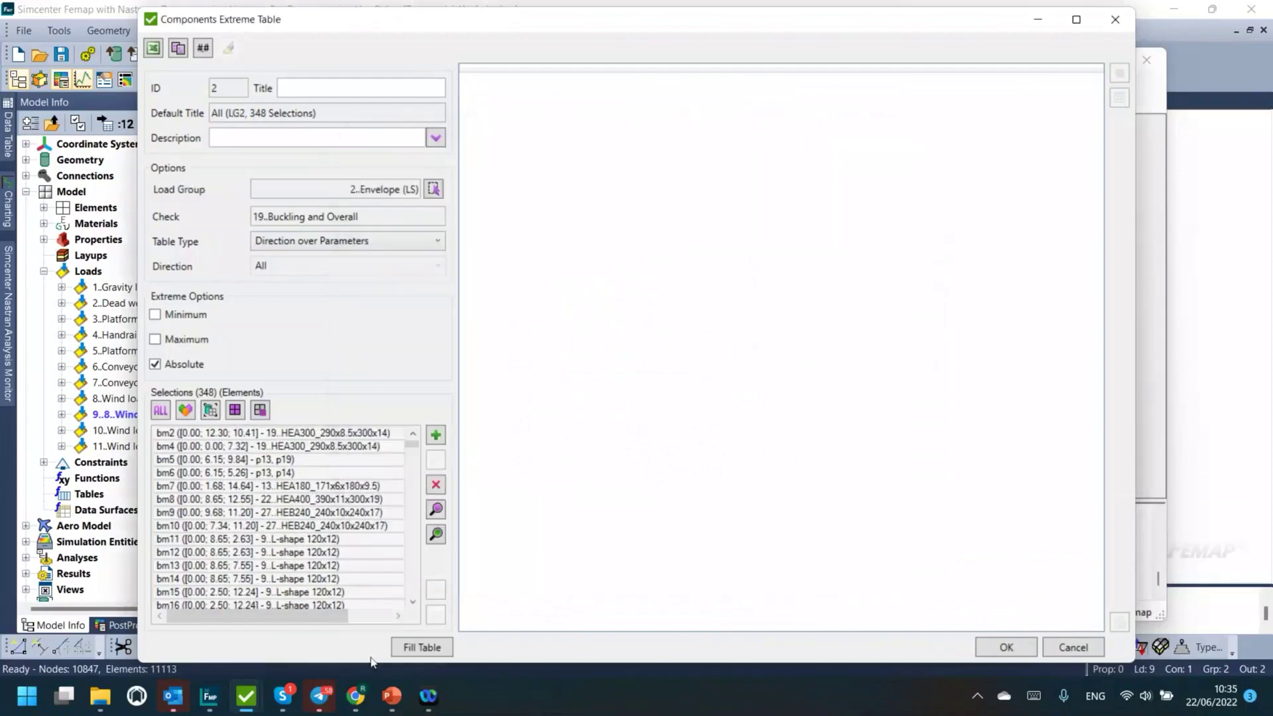
{"action": "left_click", "coordinate": [420, 647]}
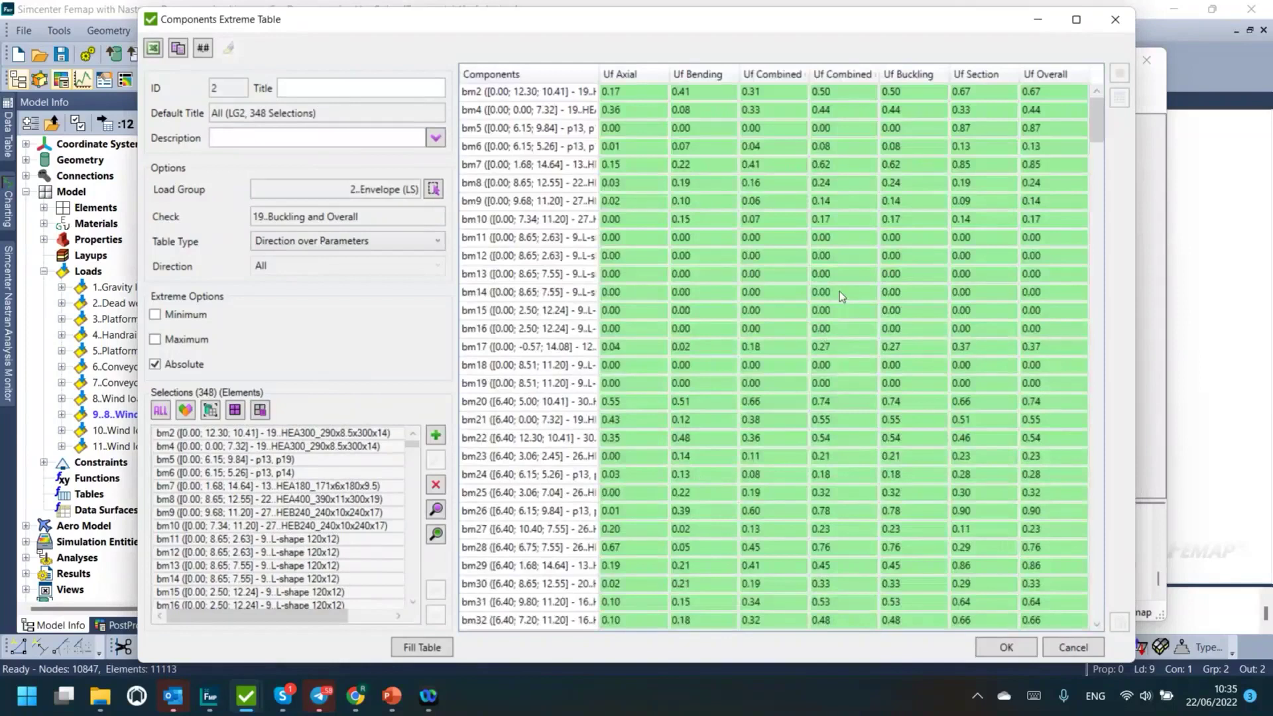
Step: Examine the axial, bending, buckling, section and overall utilization factors of the first beam members, comparing bm32 and bm33
{"action": "left_click", "coordinate": [626, 94]}
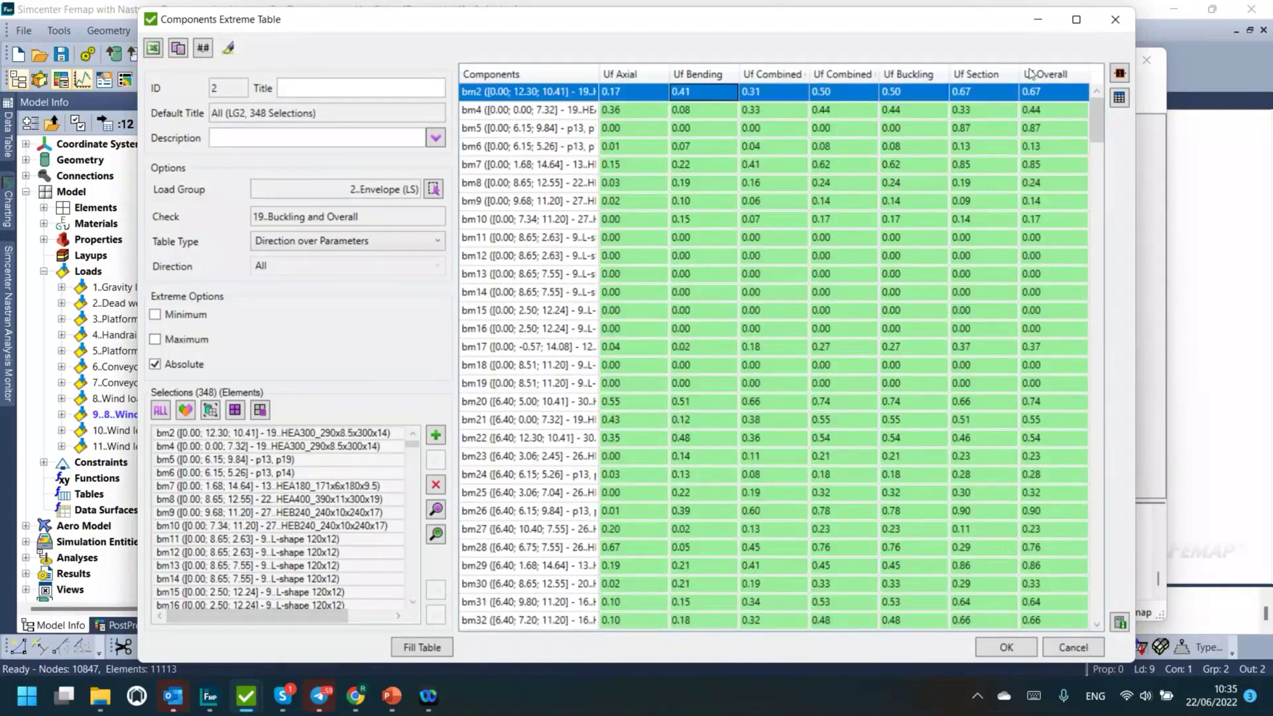
{"action": "scroll", "coordinate": [1068, 161], "scroll_direction": "down", "scroll_amount": 2}
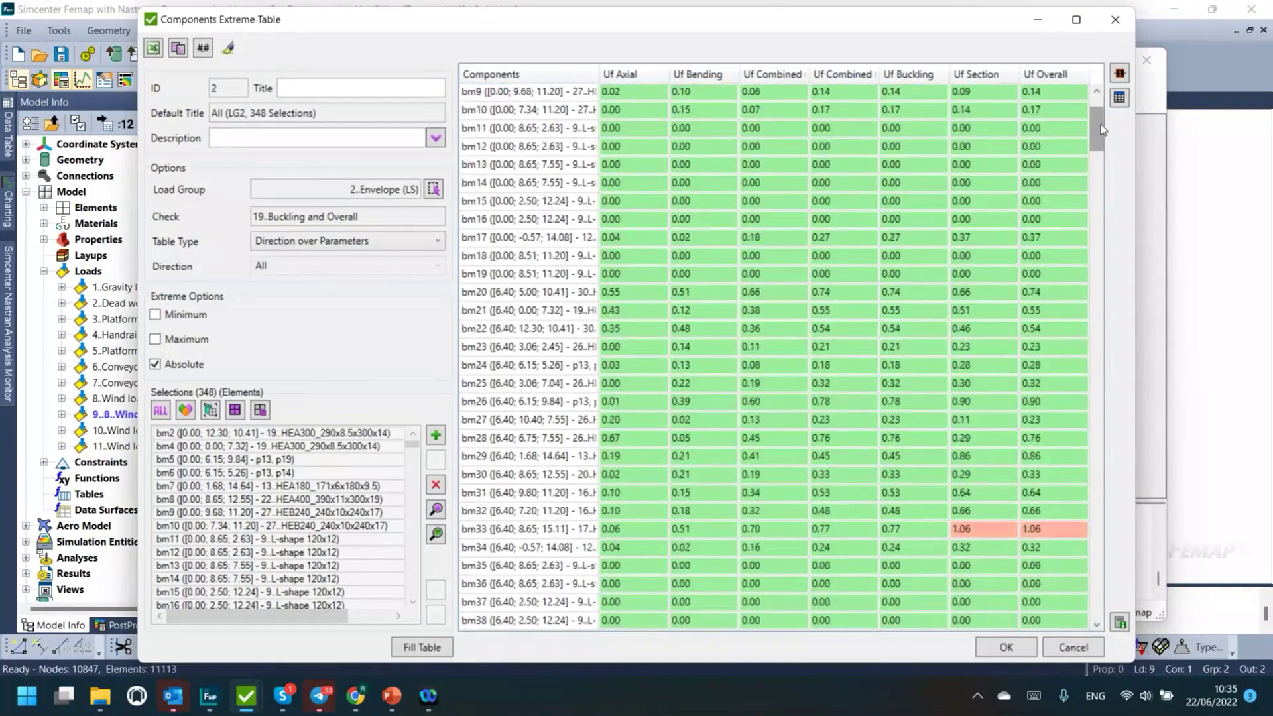
{"action": "scroll", "coordinate": [1099, 130], "scroll_direction": "down", "scroll_amount": 3}
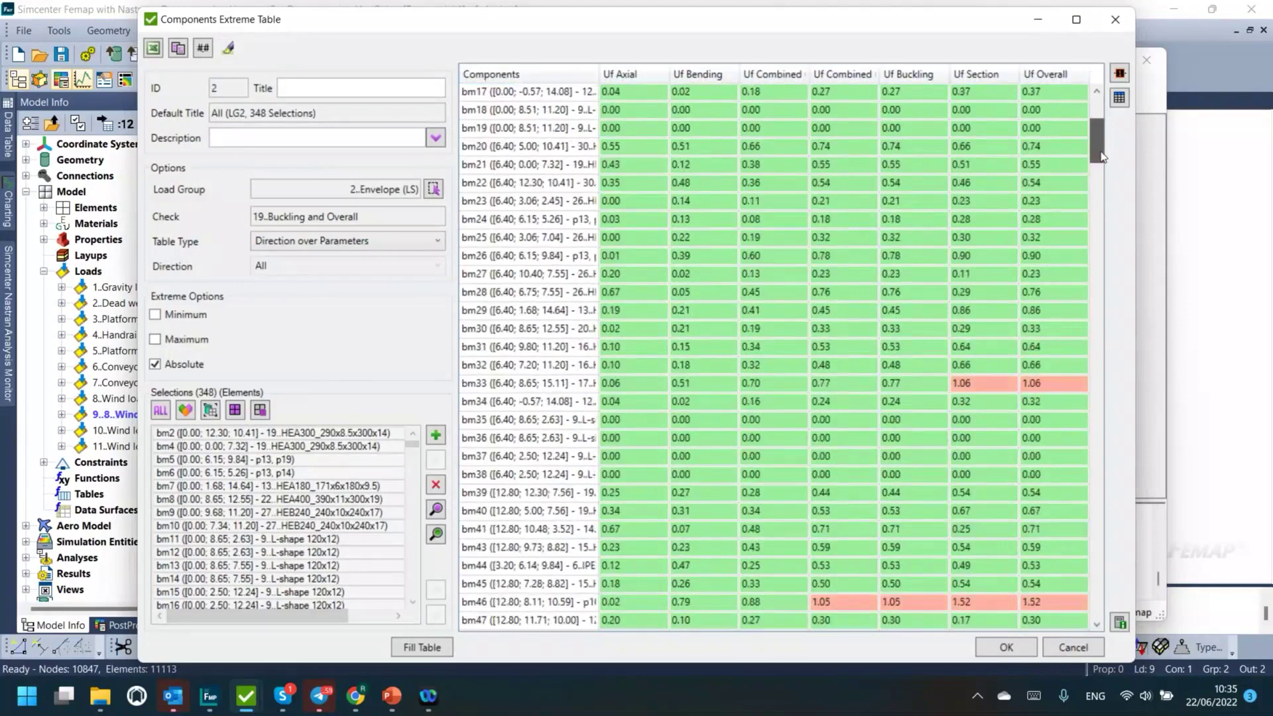
{"action": "scroll", "coordinate": [1102, 157], "scroll_direction": "down", "scroll_amount": 5}
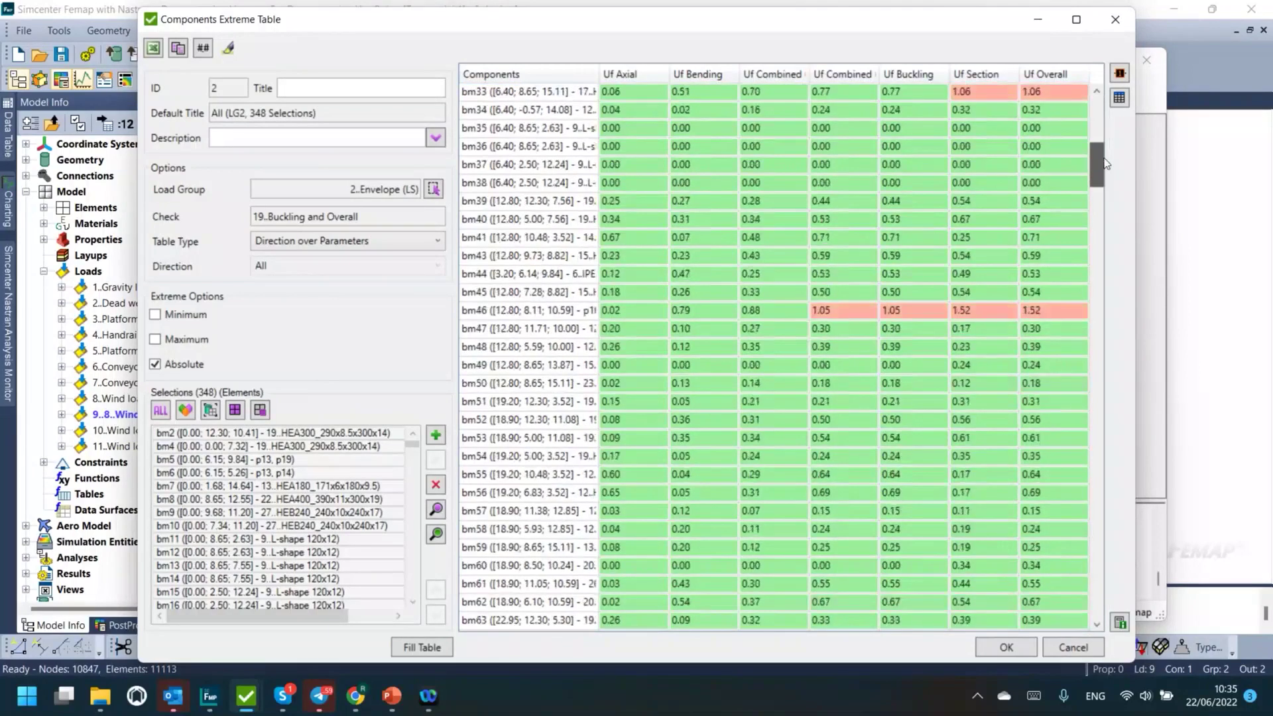
{"action": "left_click_drag", "start_coordinate": [1105, 164], "coordinate": [1099, 120]}
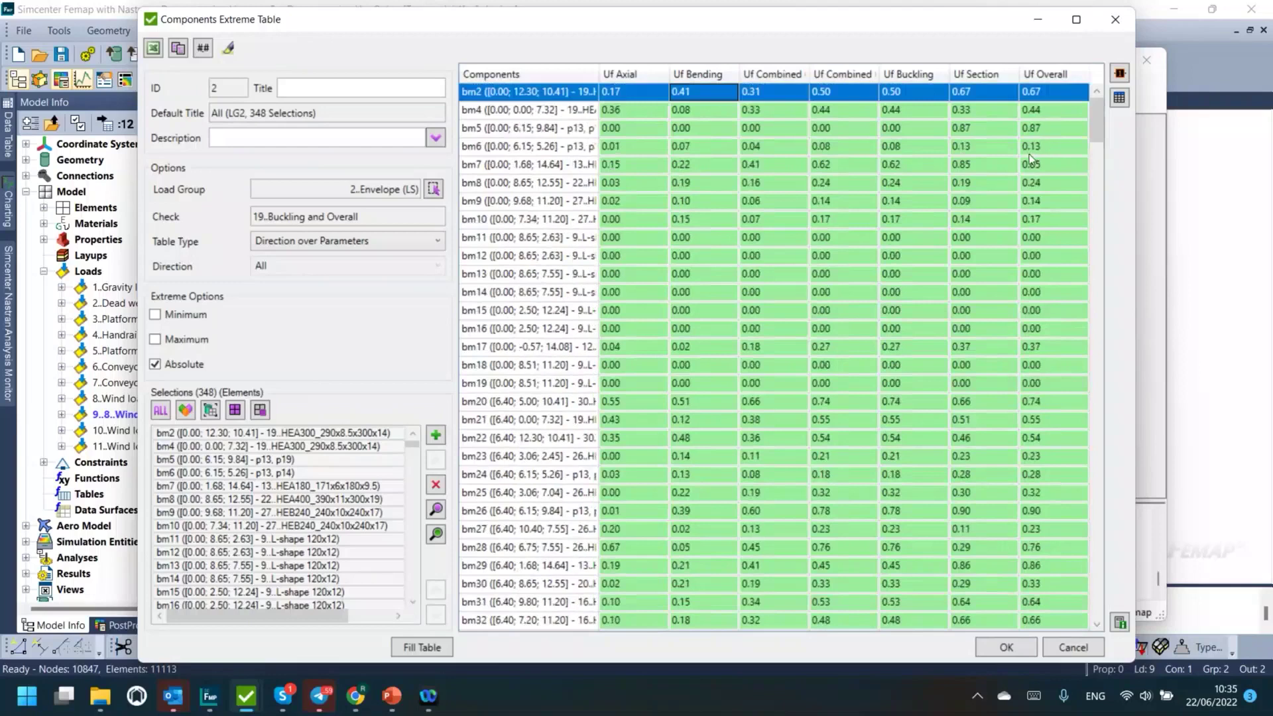
{"action": "scroll", "coordinate": [1029, 156], "scroll_direction": "down", "scroll_amount": 2}
{"action": "scroll", "coordinate": [1029, 157], "scroll_direction": "down", "scroll_amount": 6}
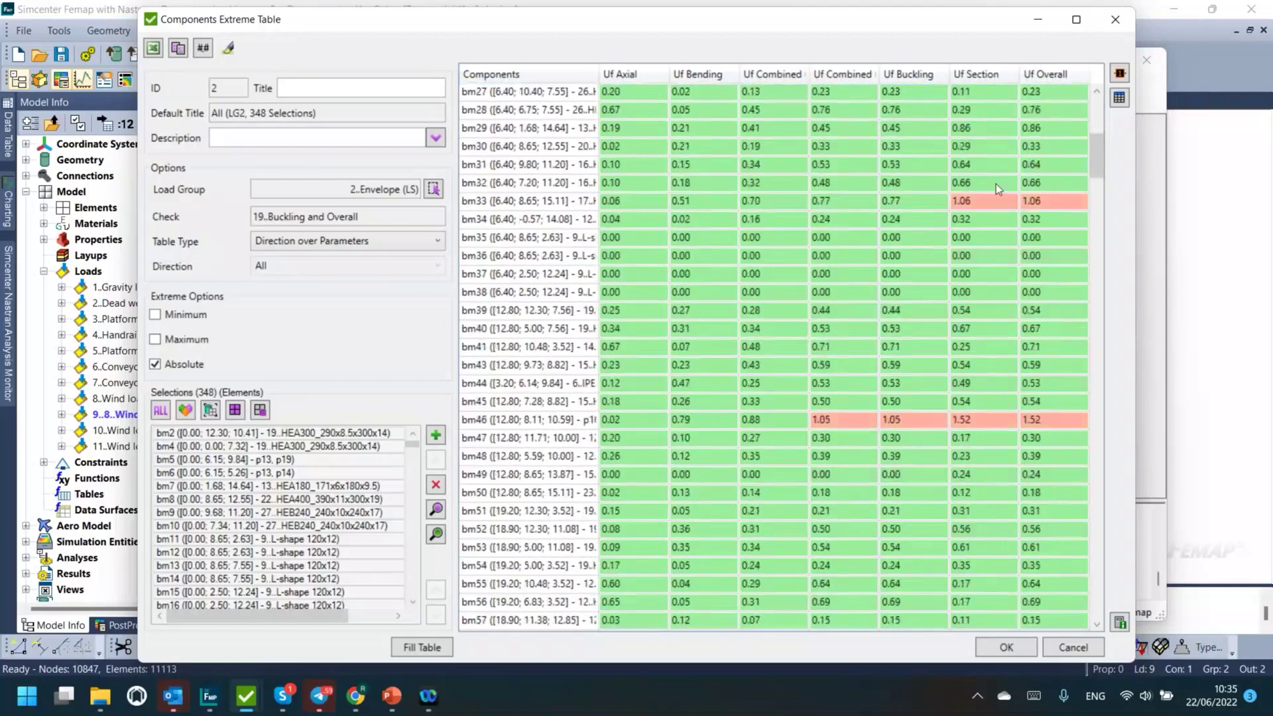
{"action": "left_click", "coordinate": [980, 203]}
{"action": "left_click", "coordinate": [1034, 184]}
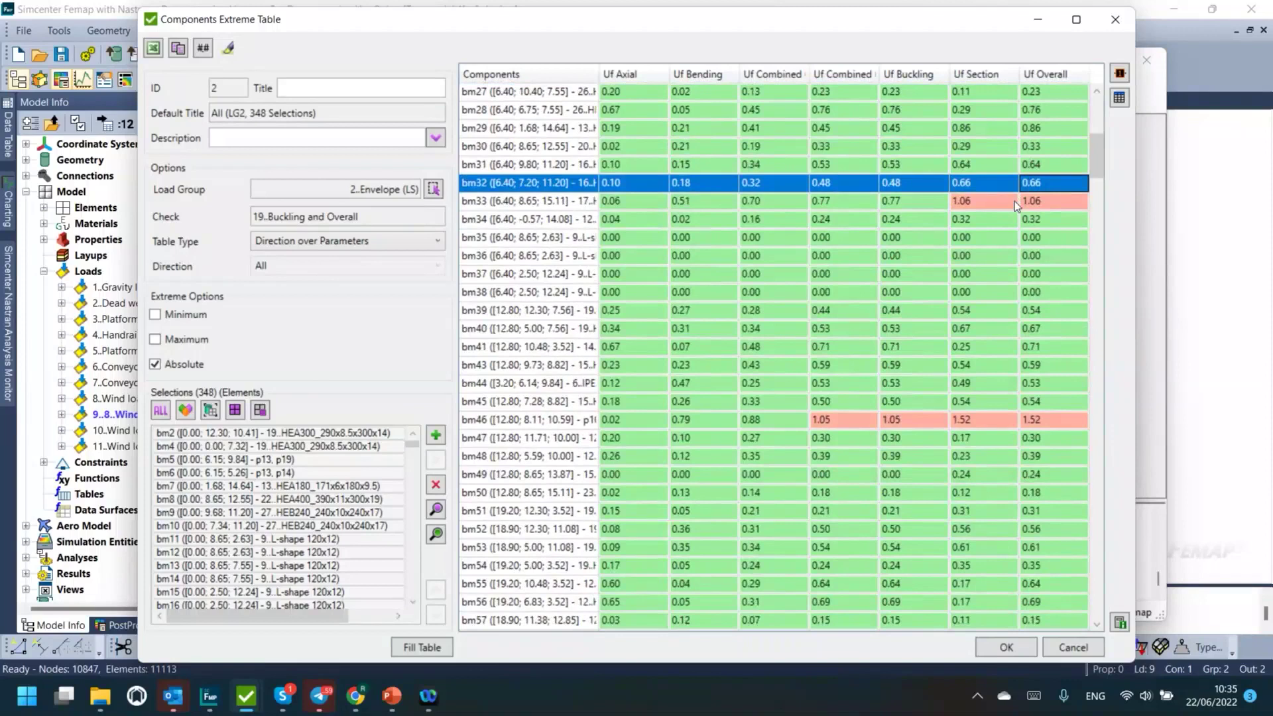
Step: Review the utilization factors of the remaining beam members for overstressed ones and save the table under the Buckling and Overall check
{"action": "scroll", "coordinate": [1000, 296], "scroll_direction": "down", "scroll_amount": 10}
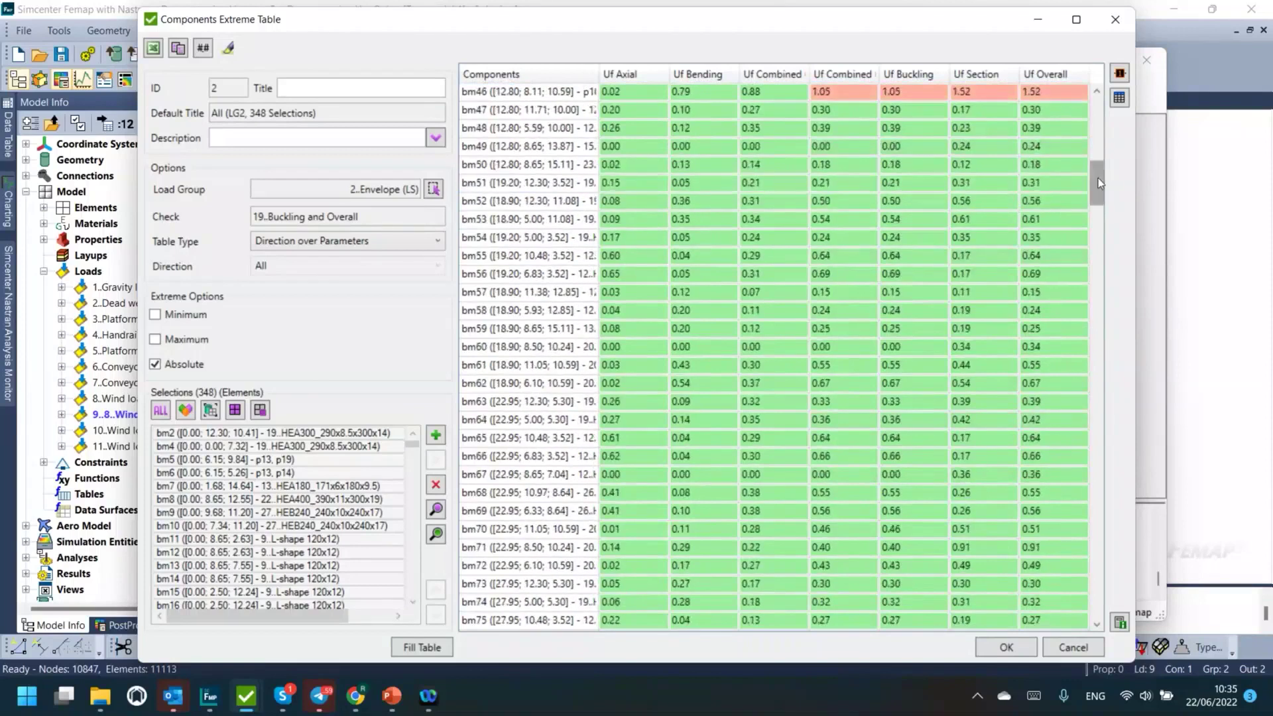
{"action": "scroll", "coordinate": [1082, 245], "scroll_direction": "down", "scroll_amount": 20}
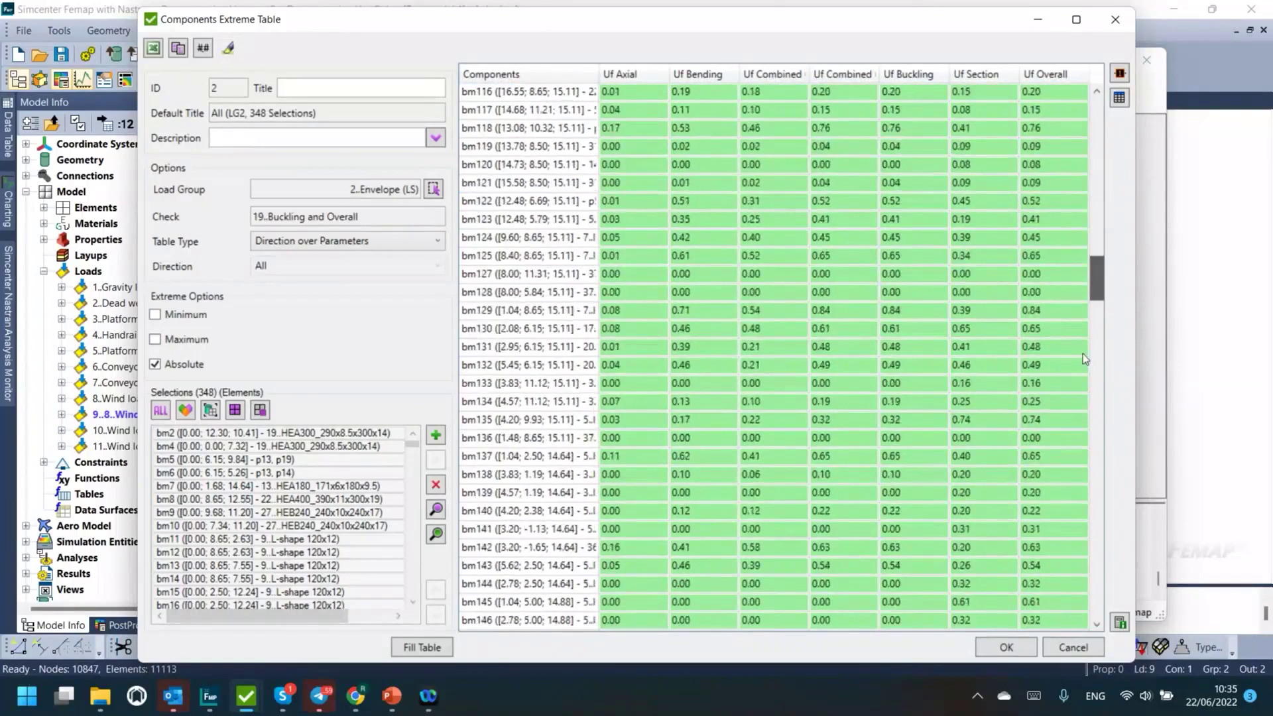
{"action": "scroll", "coordinate": [1081, 372], "scroll_direction": "down", "scroll_amount": 20}
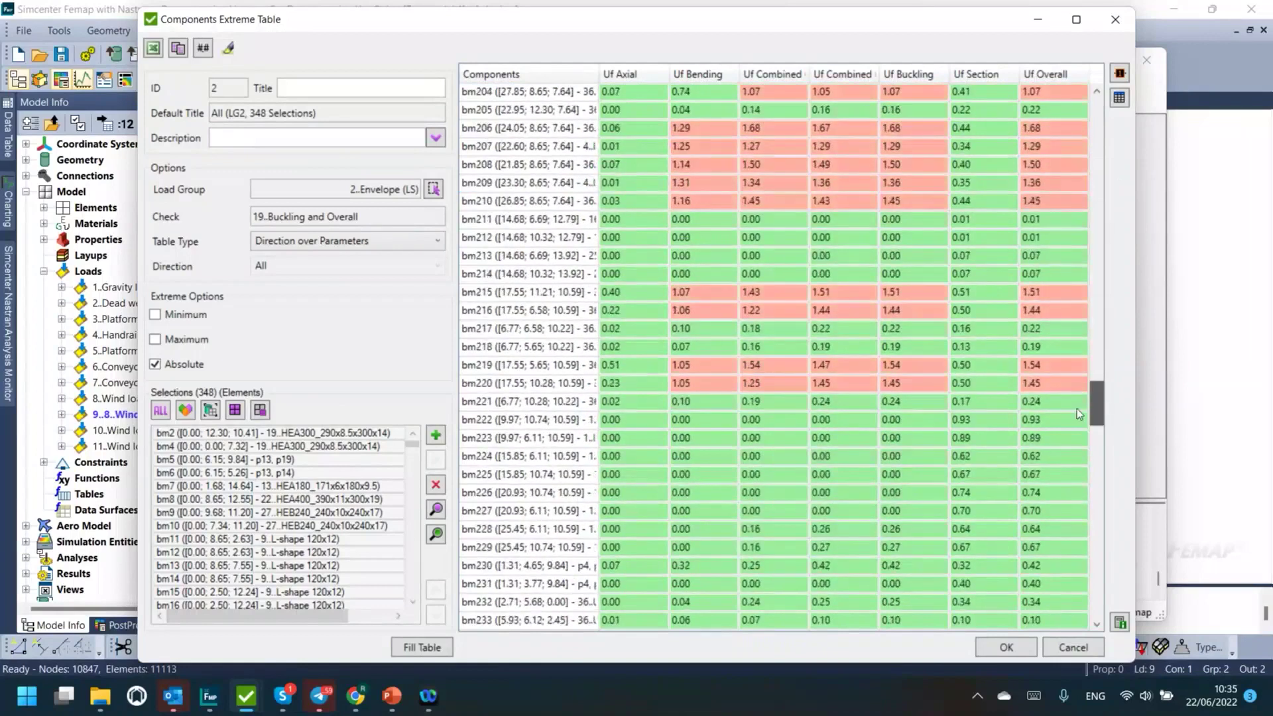
{"action": "scroll", "coordinate": [1070, 488], "scroll_direction": "down", "scroll_amount": 20}
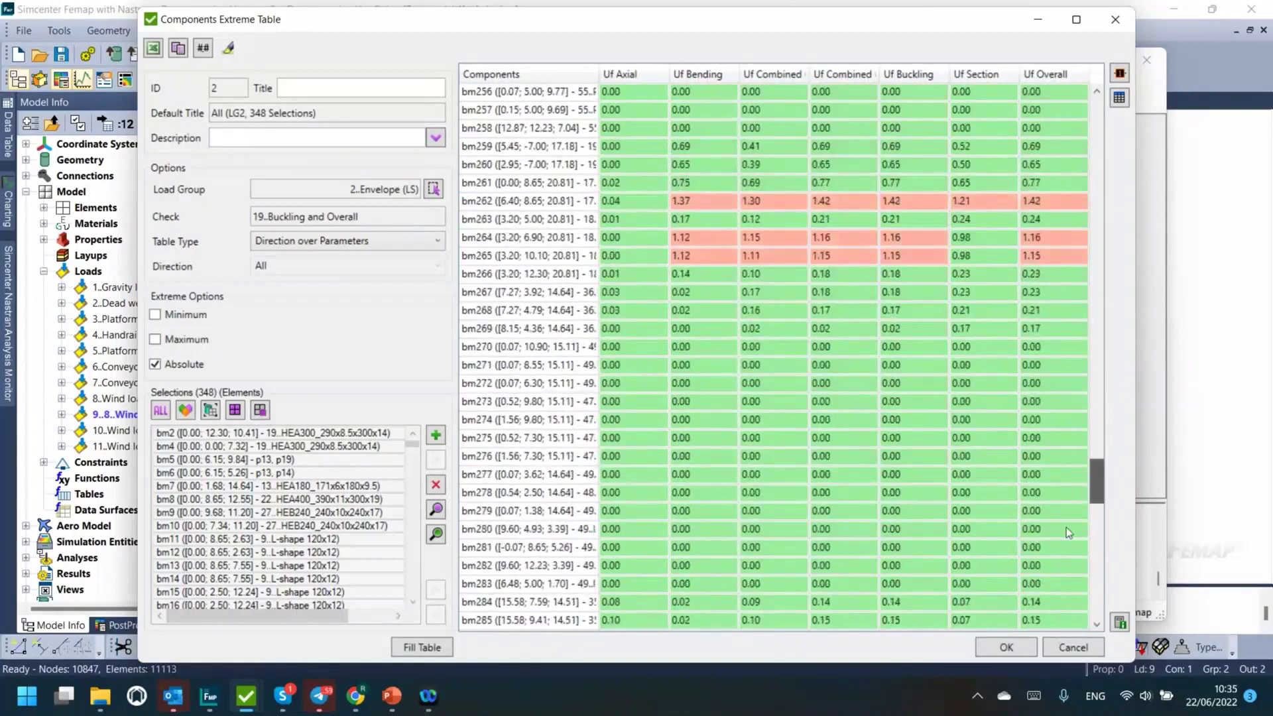
{"action": "scroll", "coordinate": [1071, 587], "scroll_direction": "down", "scroll_amount": 6}
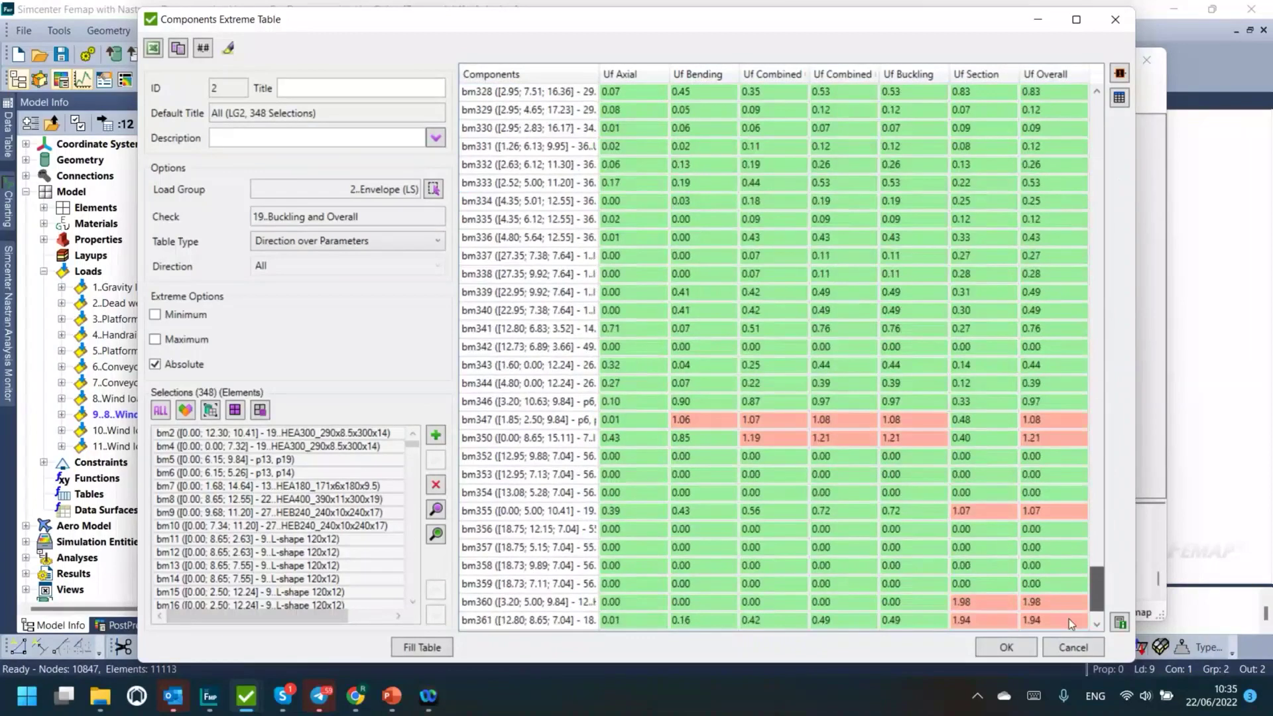
{"action": "scroll", "coordinate": [1064, 543], "scroll_direction": "up", "scroll_amount": 20}
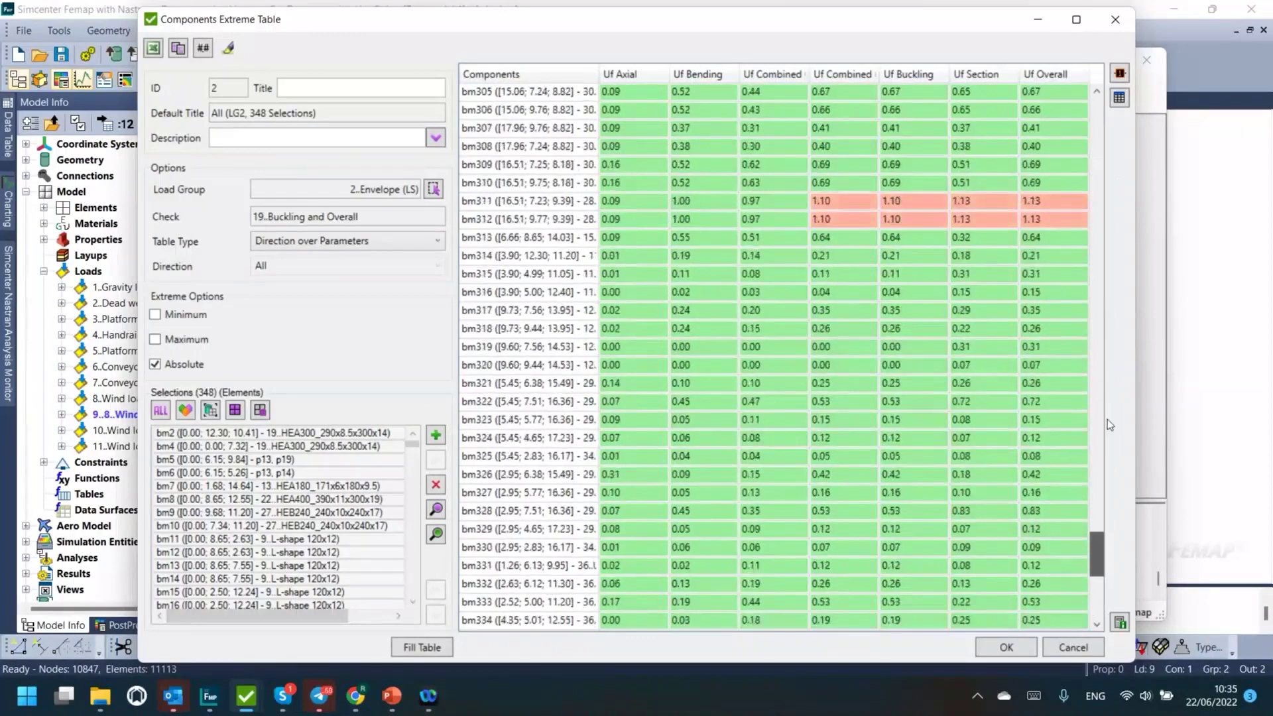
{"action": "scroll", "coordinate": [1101, 318], "scroll_direction": "up", "scroll_amount": 20}
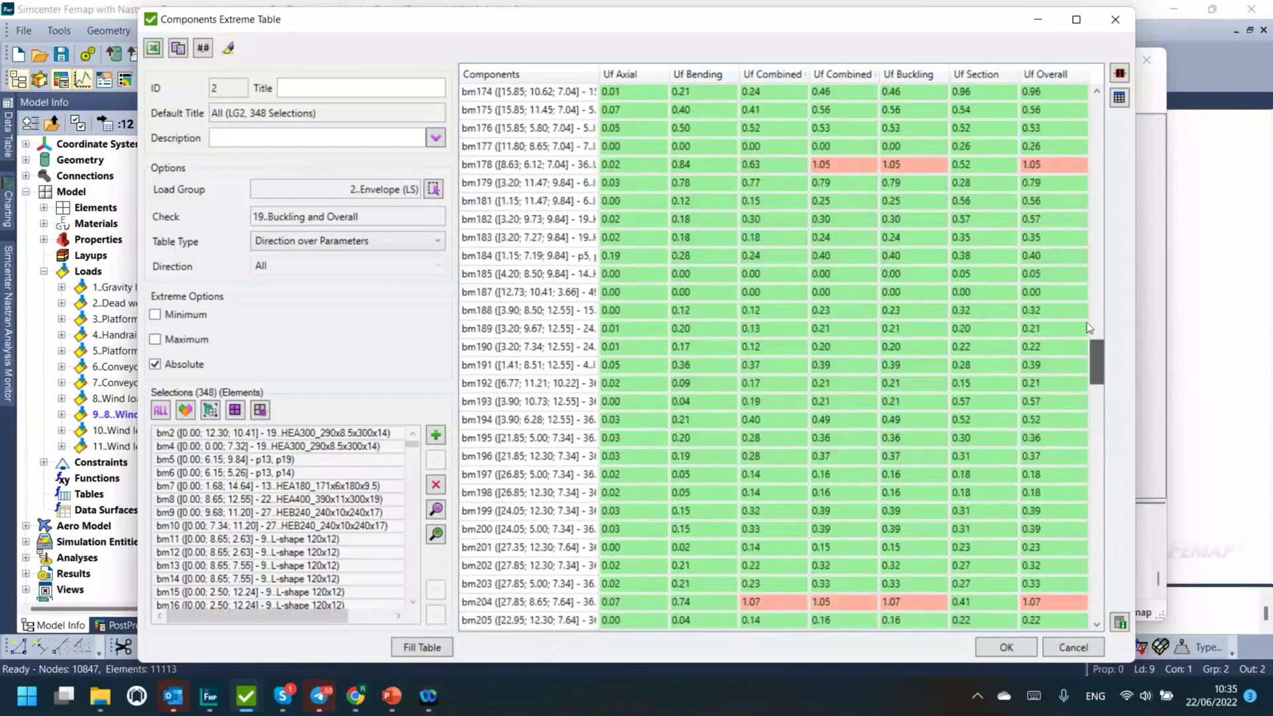
{"action": "scroll", "coordinate": [1090, 338], "scroll_direction": "up", "scroll_amount": 10}
{"action": "scroll", "coordinate": [1094, 352], "scroll_direction": "down", "scroll_amount": 5}
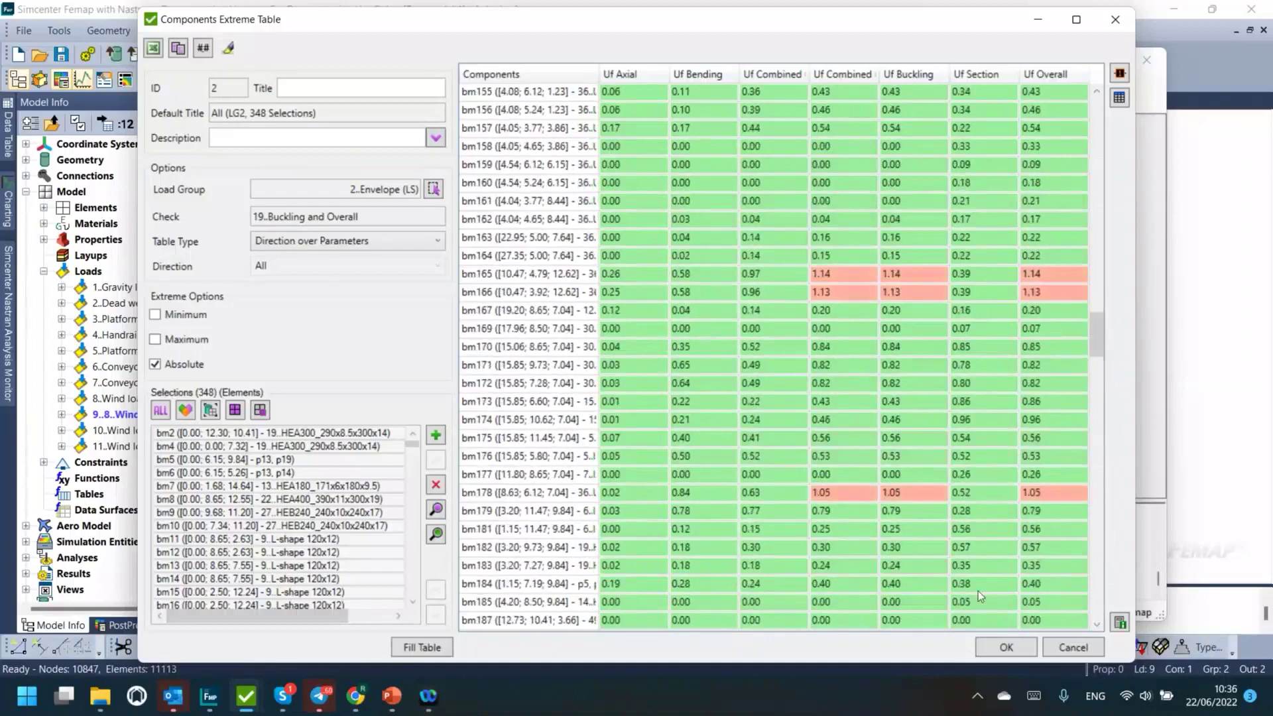
{"action": "left_click", "coordinate": [1005, 648]}
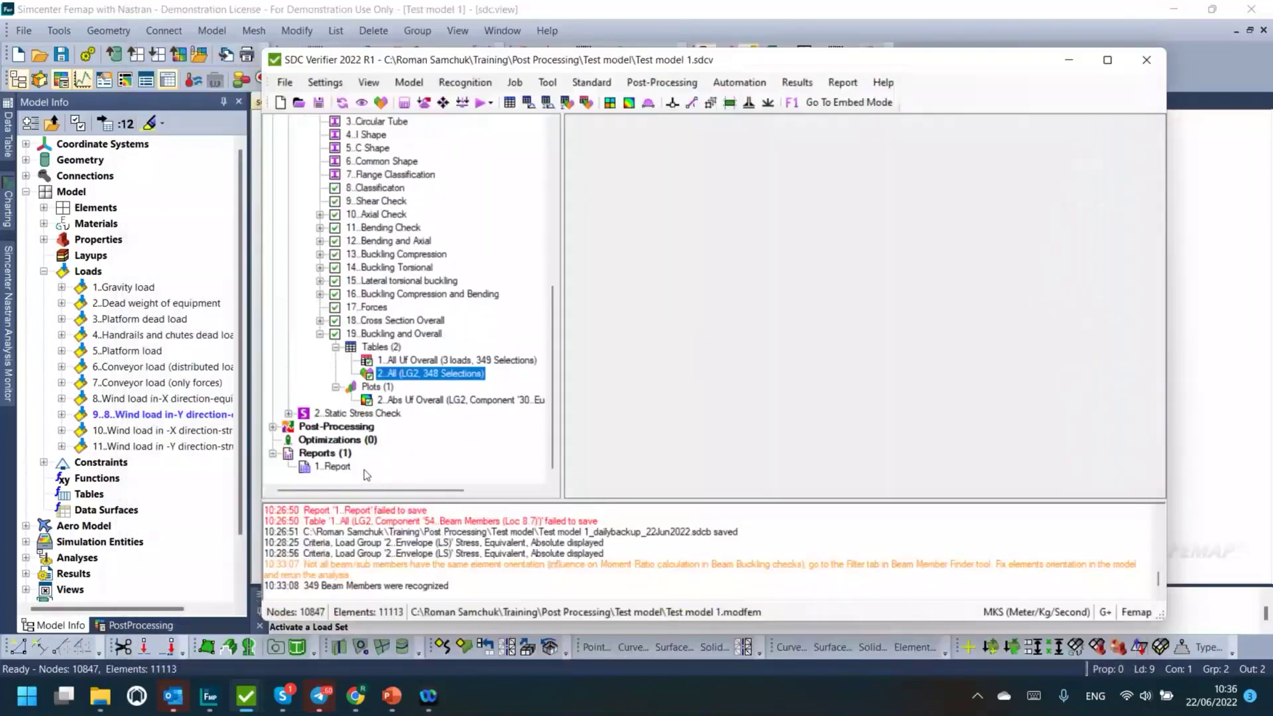
Step: Open the check inside the Static Stress Check standard, review its stress, allowable stress and utilization factor formulas, and close it without changes
{"action": "left_click", "coordinate": [289, 413]}
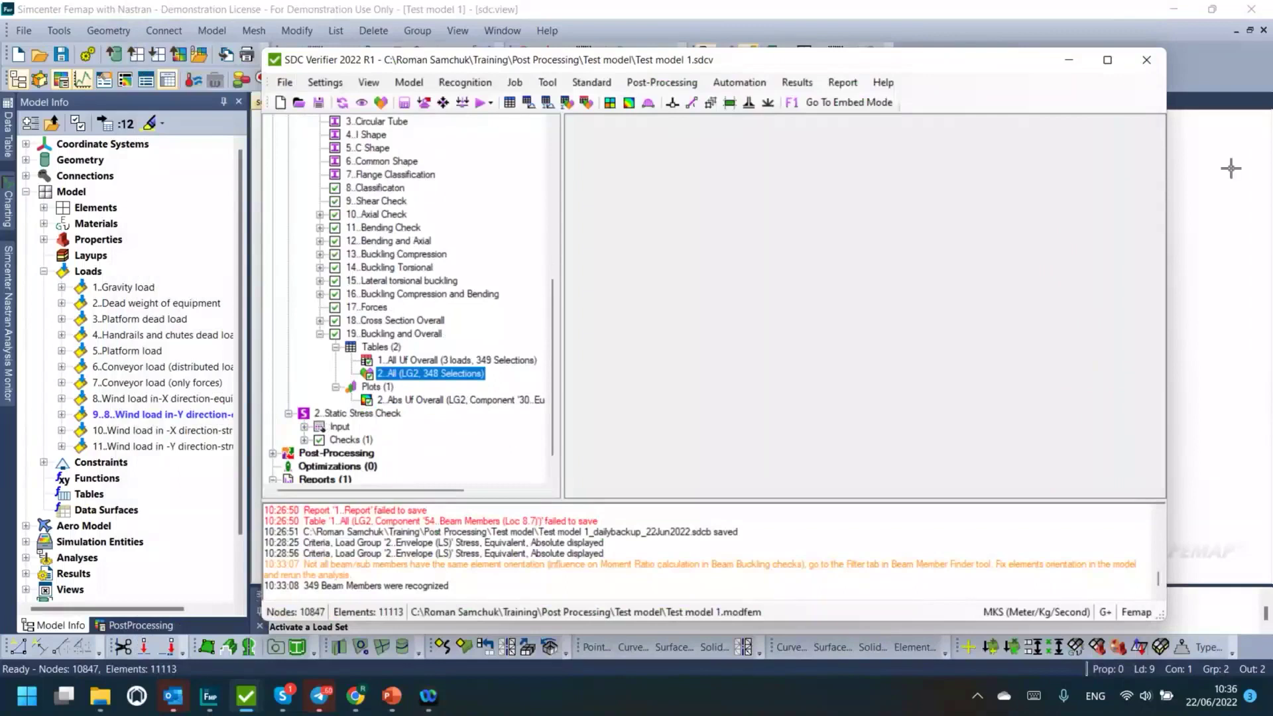
{"action": "left_click", "coordinate": [343, 414]}
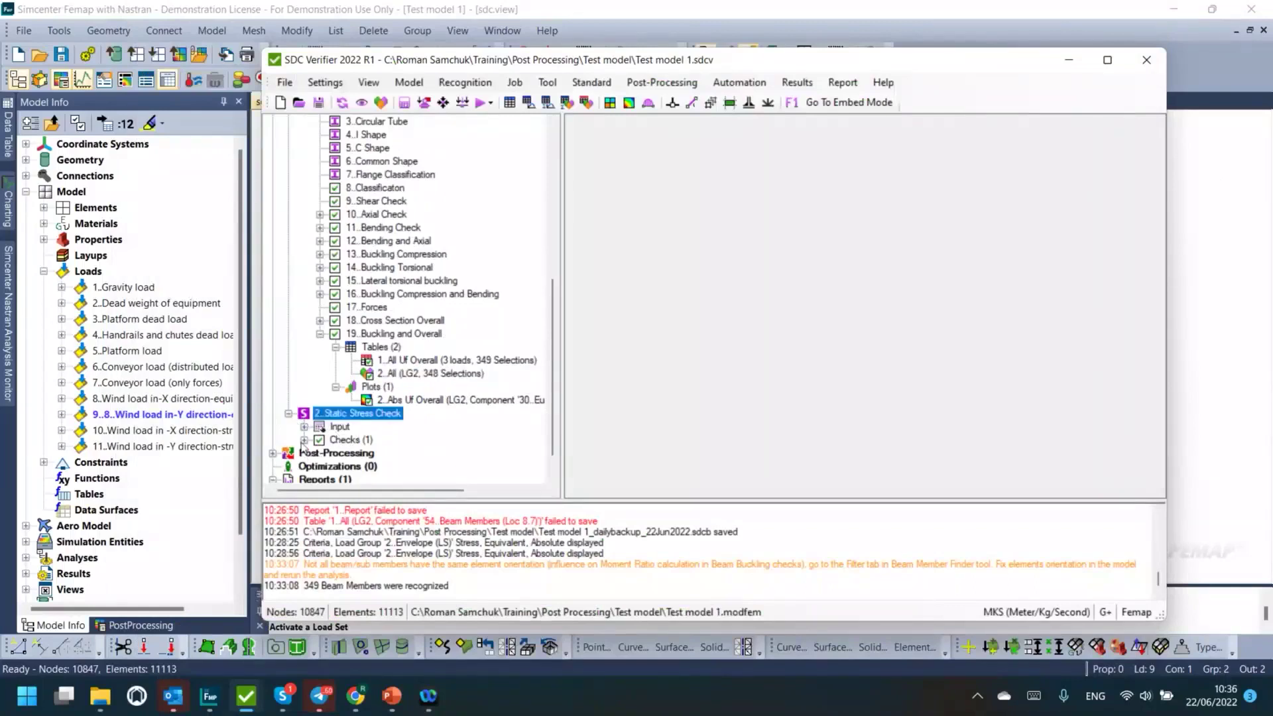
{"action": "left_click", "coordinate": [304, 441]}
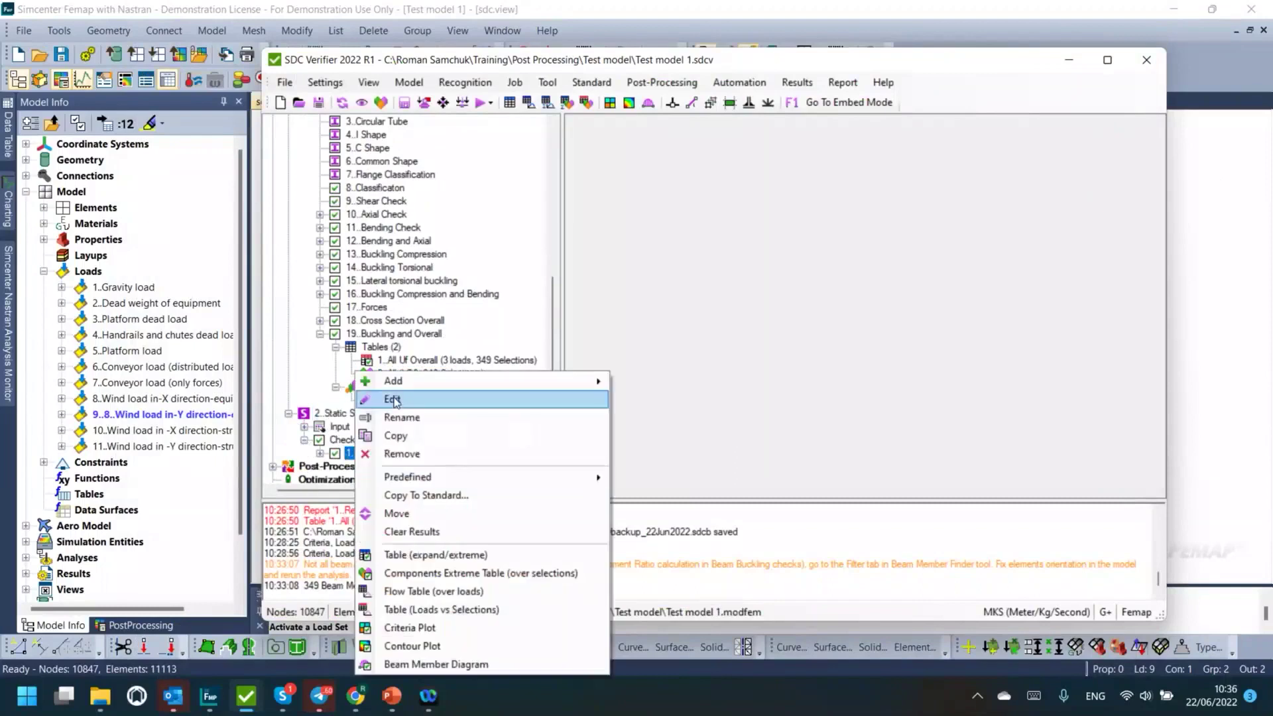
{"action": "left_click", "coordinate": [397, 400]}
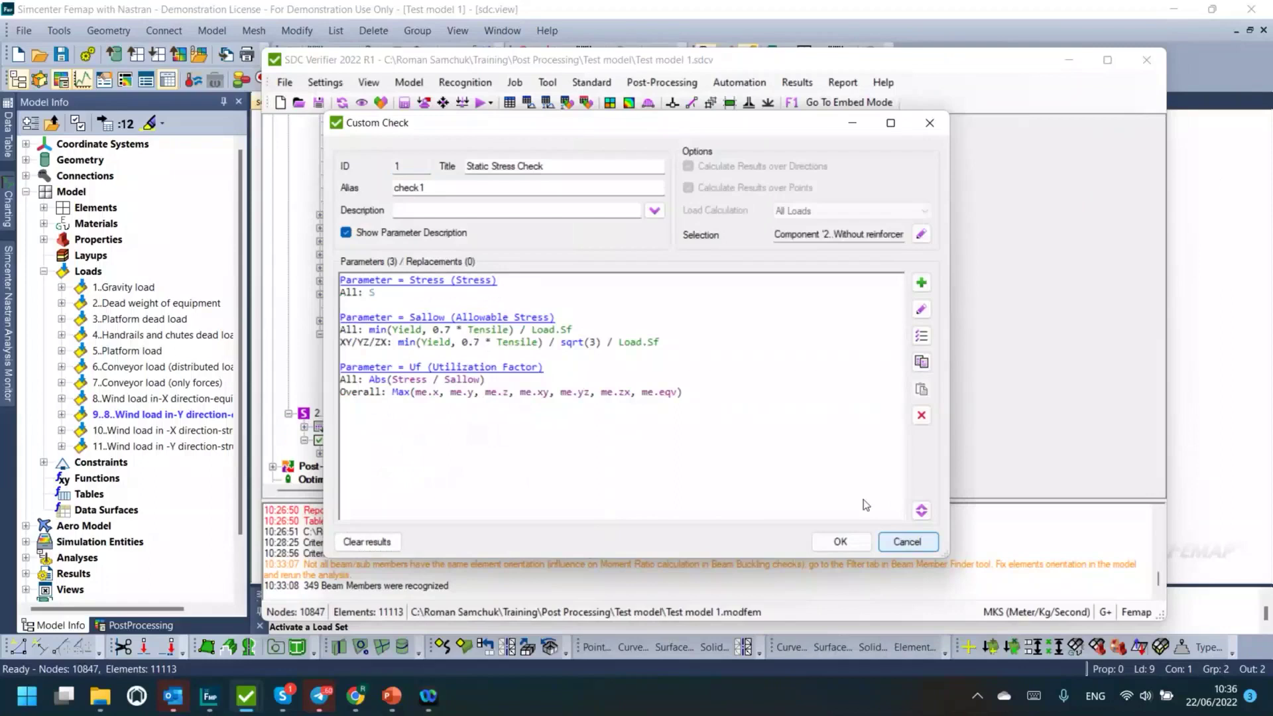
{"action": "left_click", "coordinate": [907, 542]}
Step: Add a custom standard with the default title Standard 3 to the project's standards
{"action": "scroll", "coordinate": [334, 240], "scroll_direction": "up", "scroll_amount": 10}
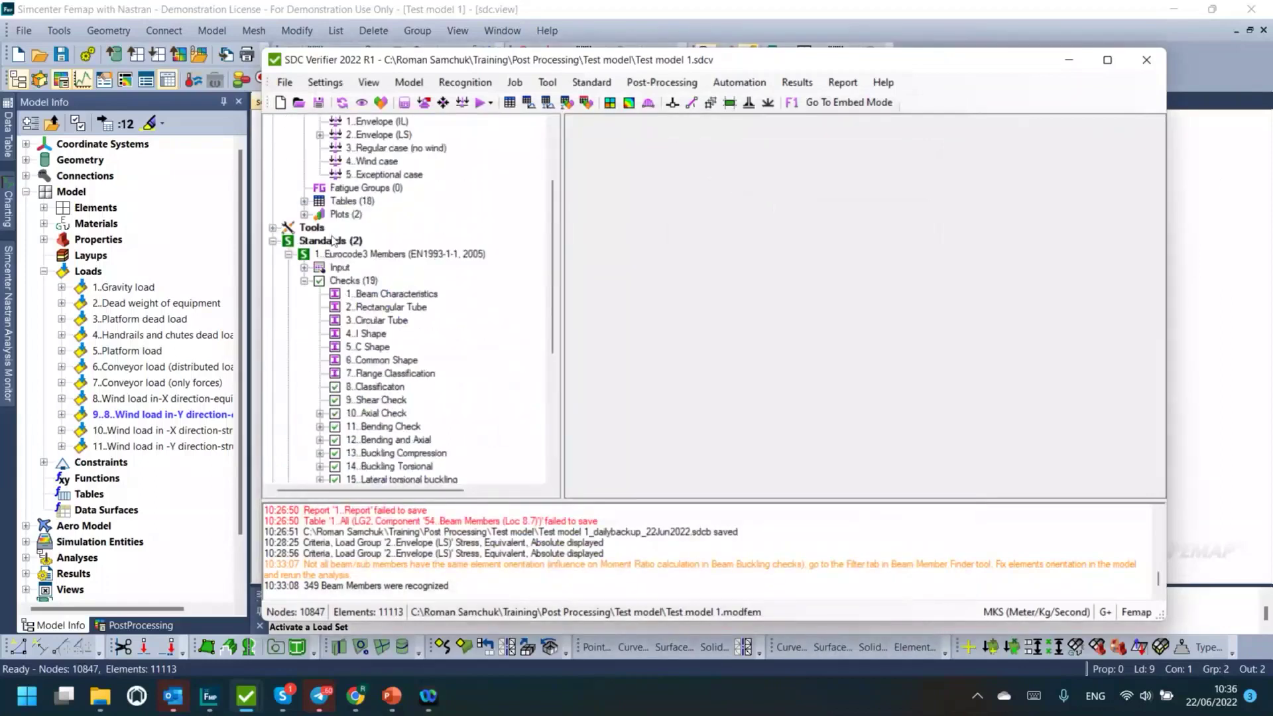
{"action": "right_click", "coordinate": [334, 240]}
{"action": "mouse_move", "coordinate": [352, 254]}
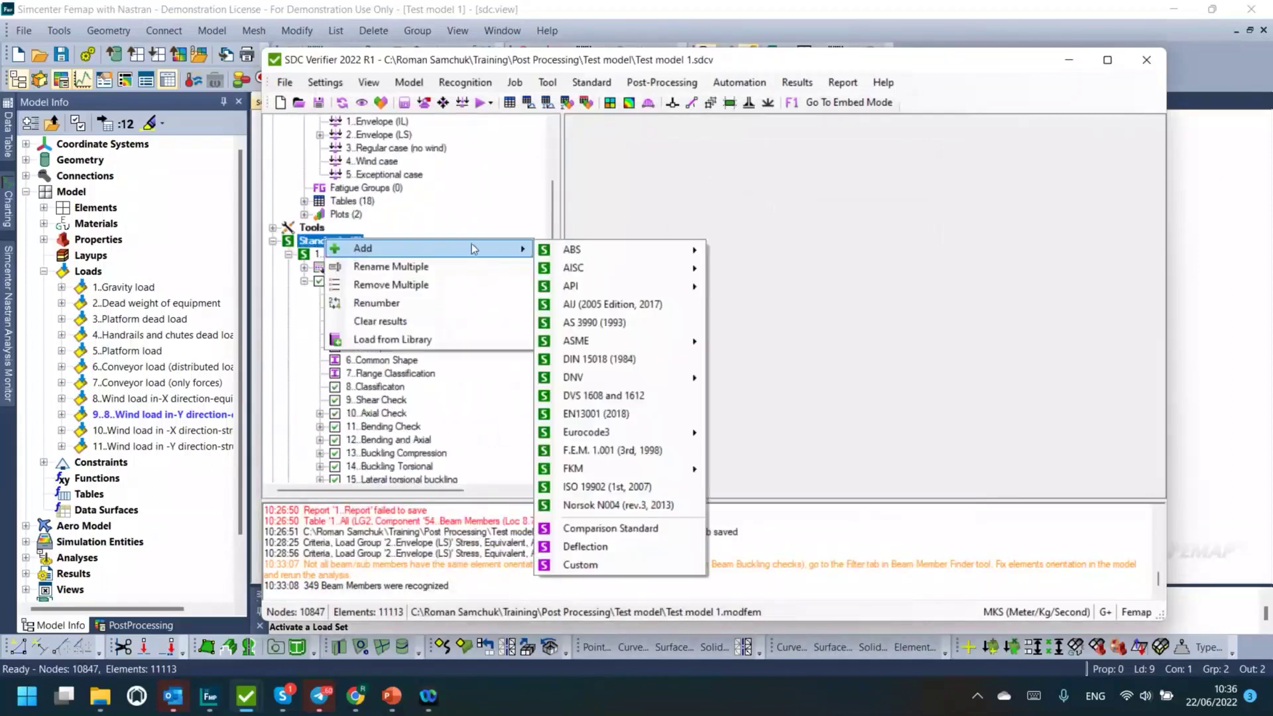
{"action": "left_click", "coordinate": [573, 565]}
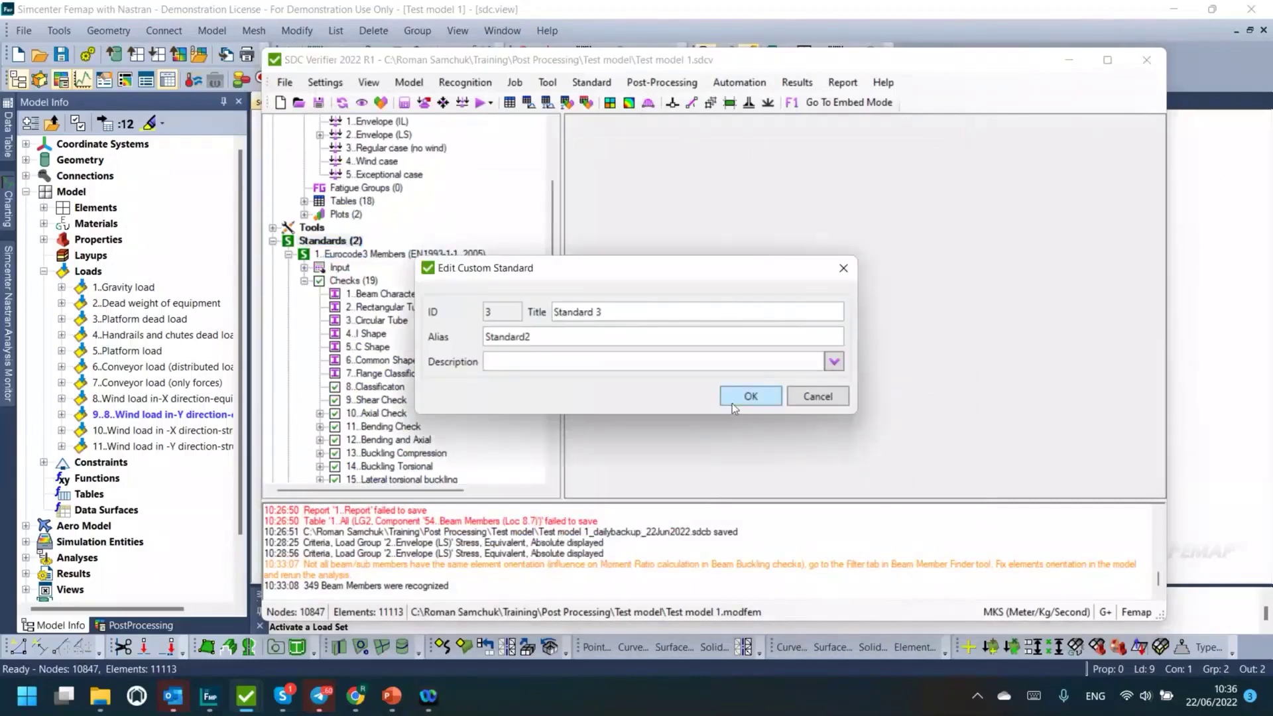
{"action": "left_click", "coordinate": [734, 401]}
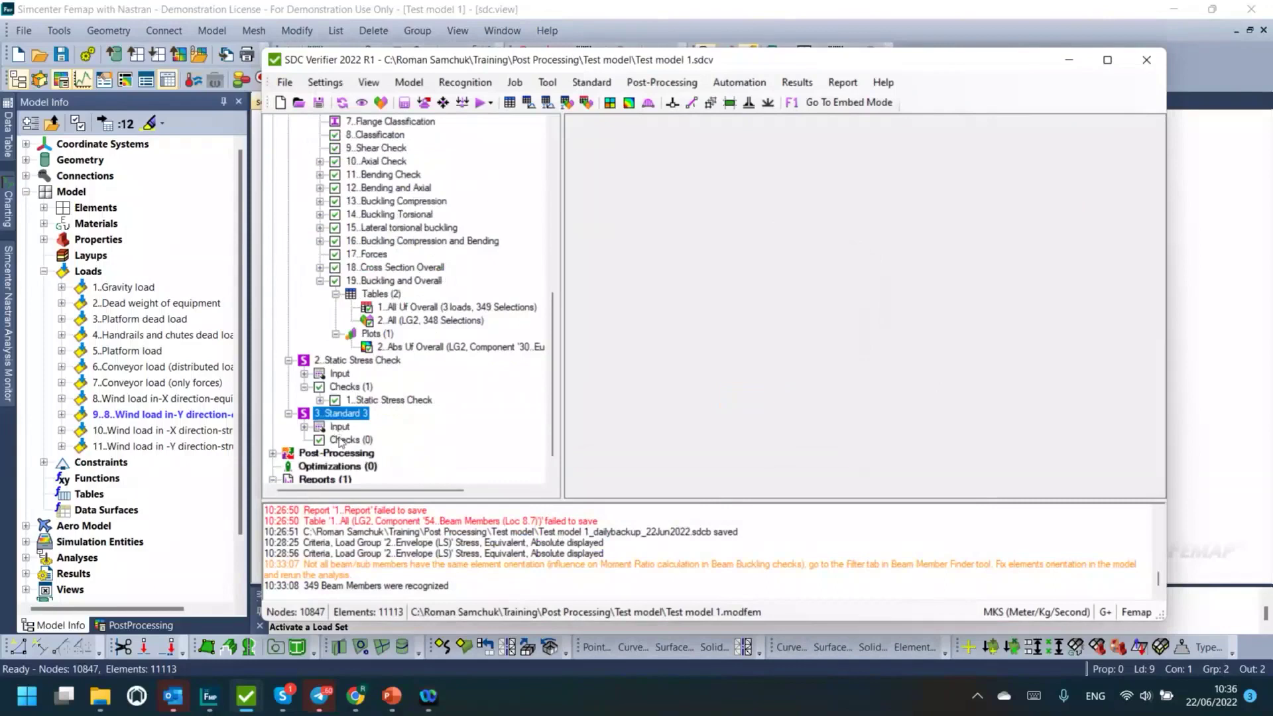
Step: Add the predefined Static Stress Check to Standard 3, review its formulas and close the check's settings without edits
{"action": "left_click", "coordinate": [341, 441]}
{"action": "right_click", "coordinate": [341, 441]}
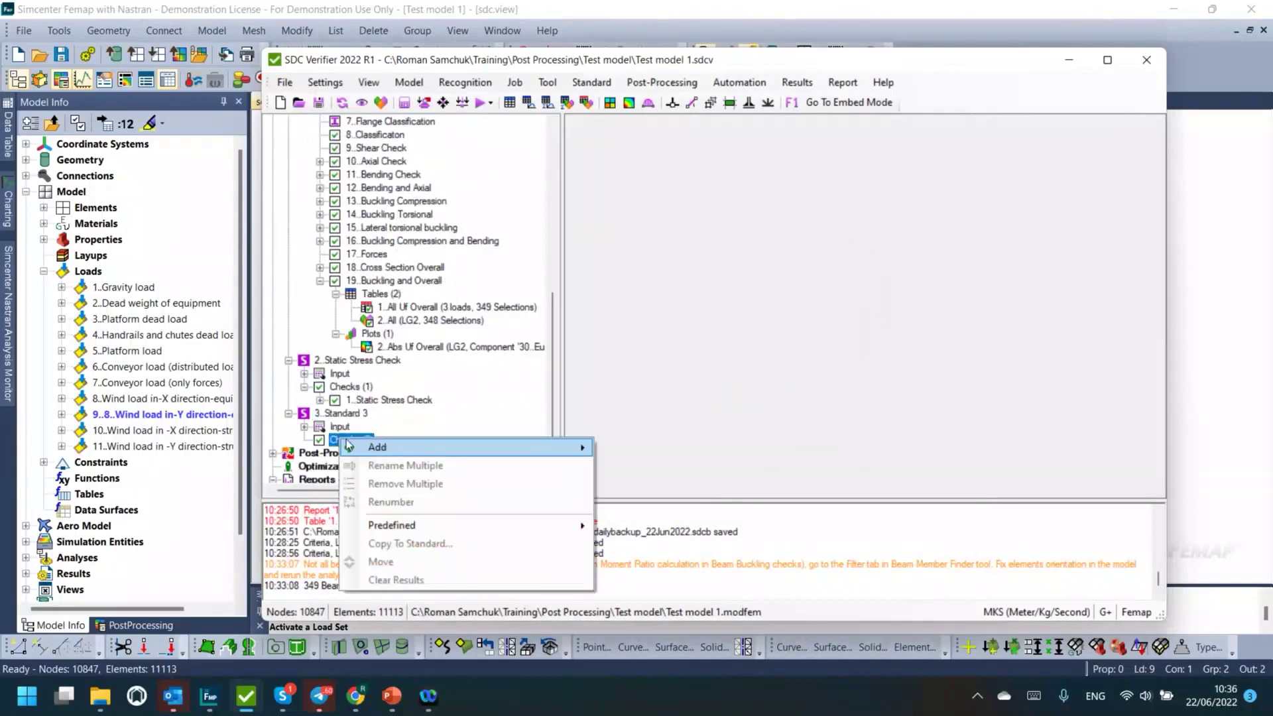
{"action": "mouse_move", "coordinate": [422, 529]}
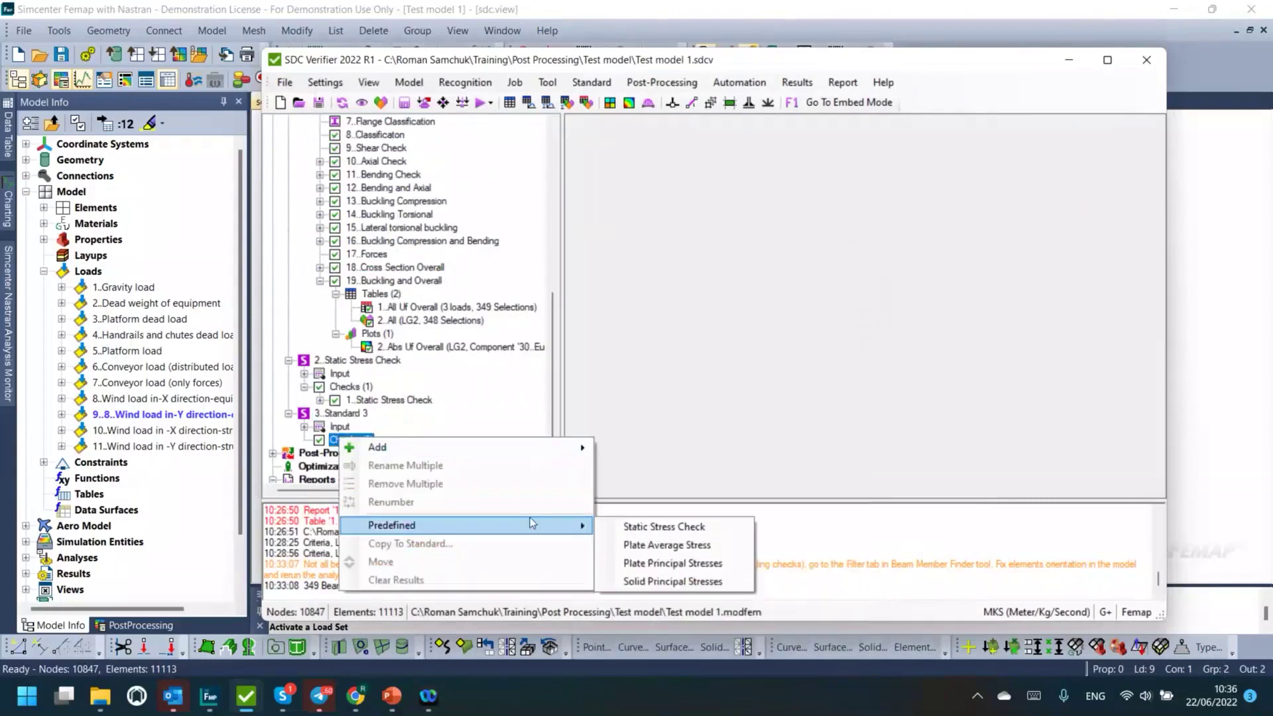
{"action": "left_click", "coordinate": [641, 528]}
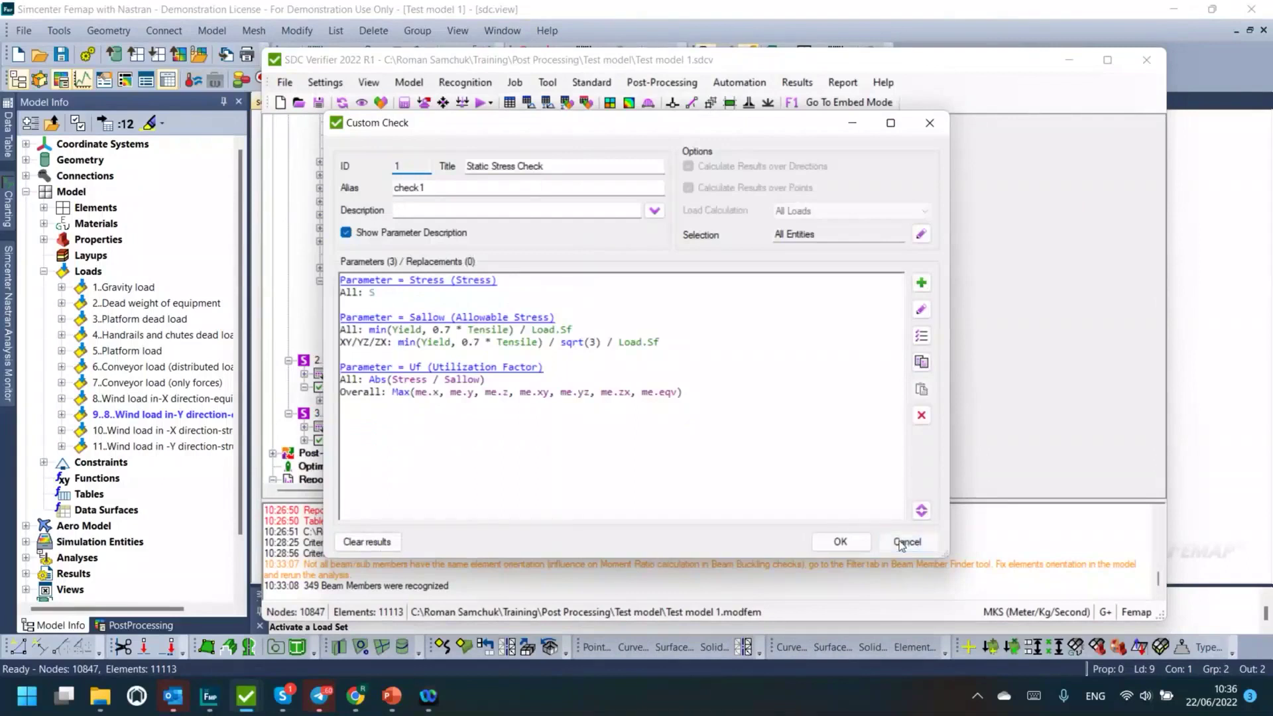
{"action": "left_click", "coordinate": [904, 543]}
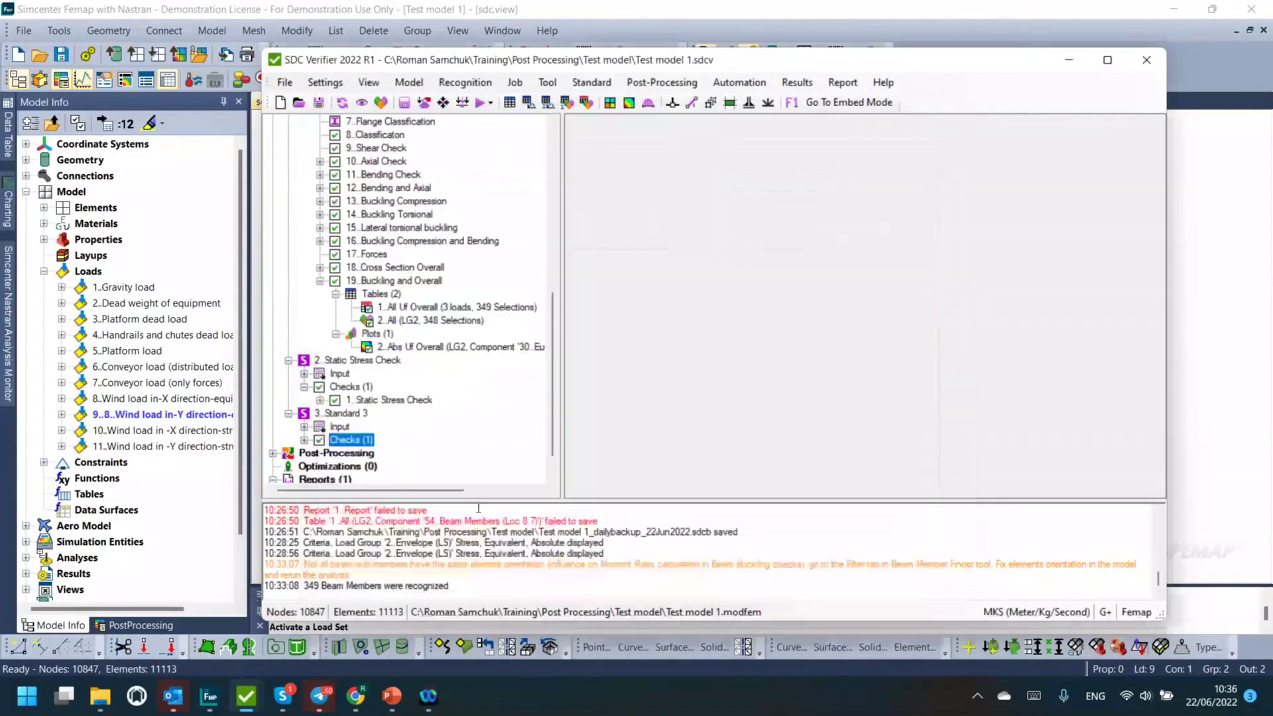
Step: Remove the custom standard Standard 3 together with its check
{"action": "left_click", "coordinate": [356, 415]}
{"action": "key", "text": "Delete"}
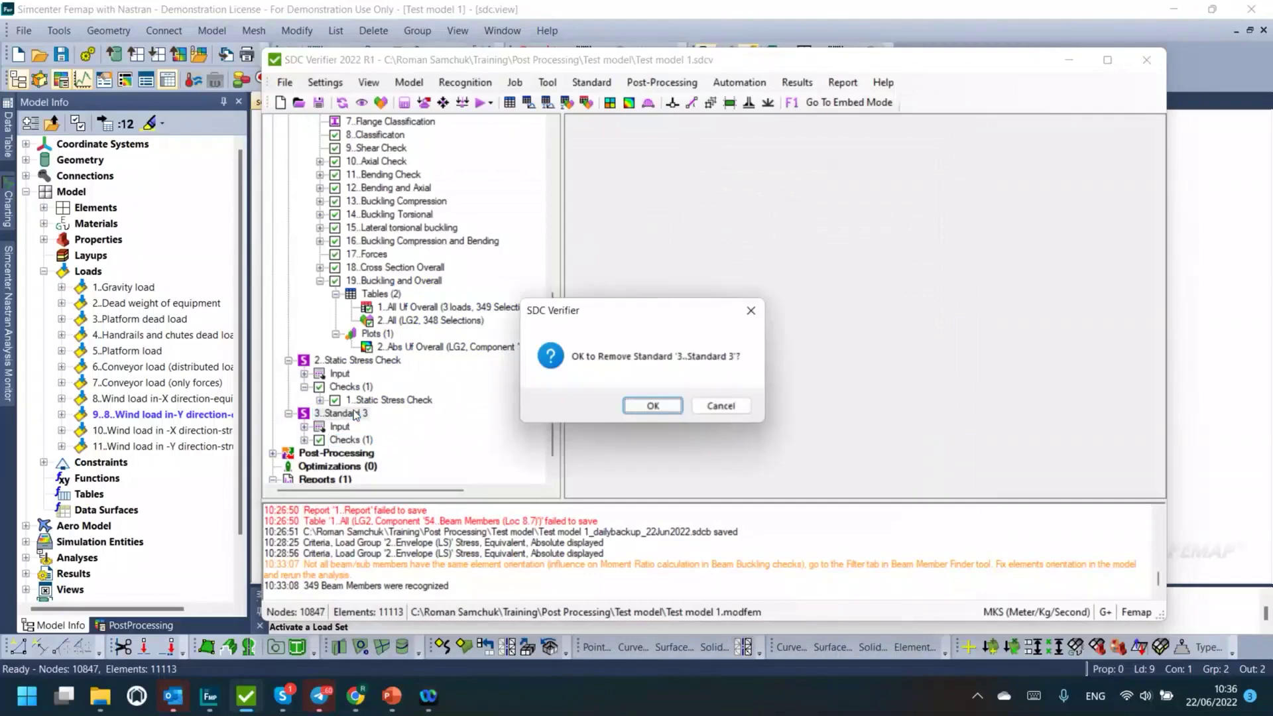
{"action": "key", "text": "Return"}
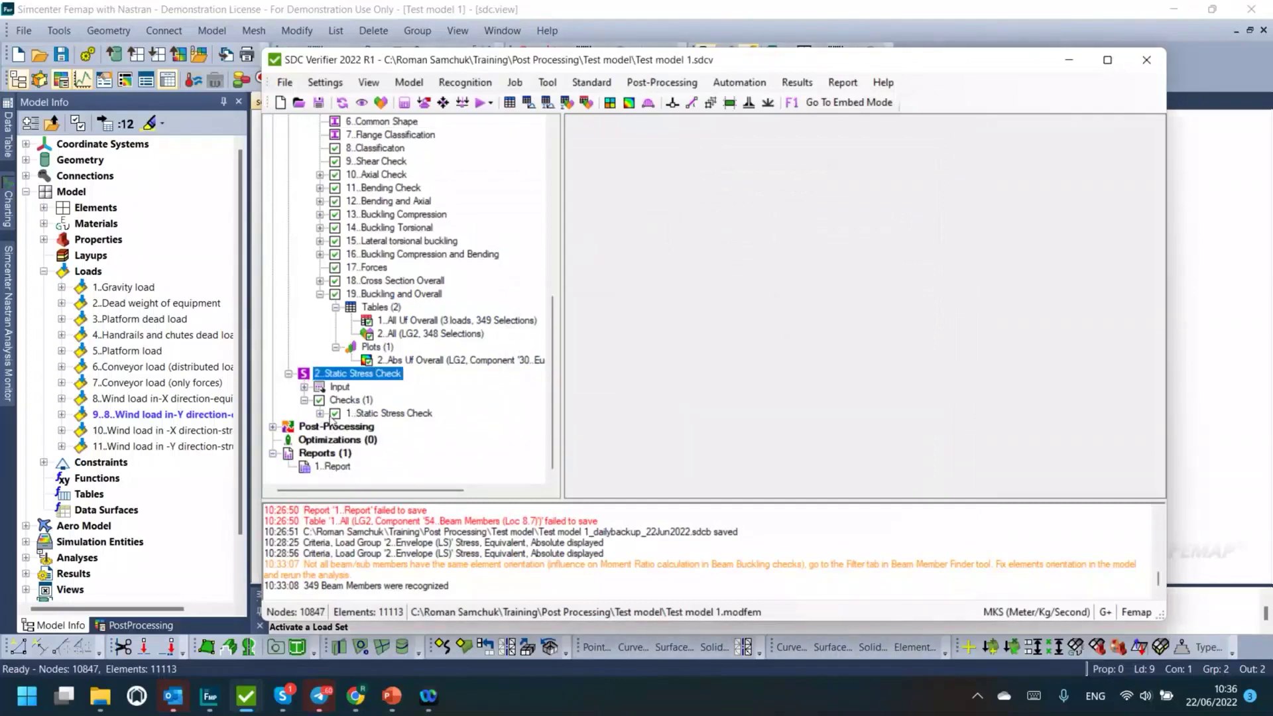
Step: Preview the Static Stress Check's saved absolute overall utilization factor plot for load group 2..Envelope (LS) on the Original design
{"action": "left_click", "coordinate": [320, 414]}
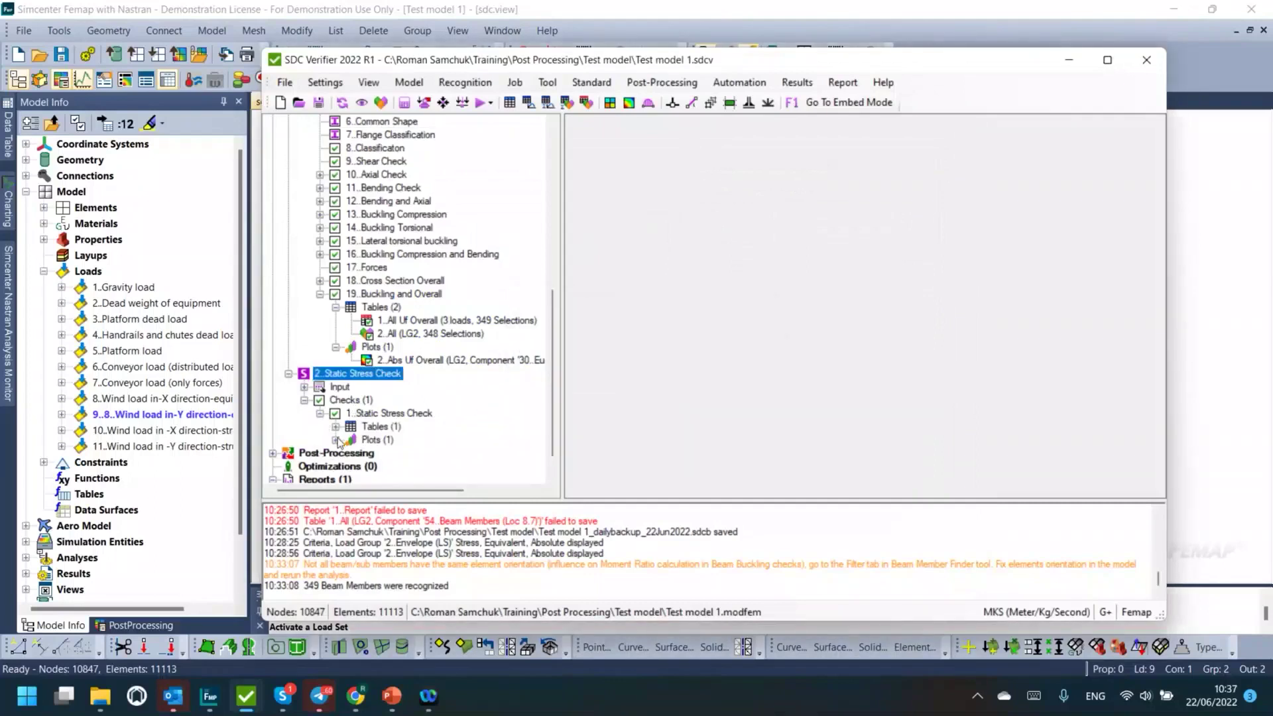
{"action": "left_click", "coordinate": [336, 440]}
{"action": "right_click", "coordinate": [398, 453]}
{"action": "left_click", "coordinate": [407, 464]}
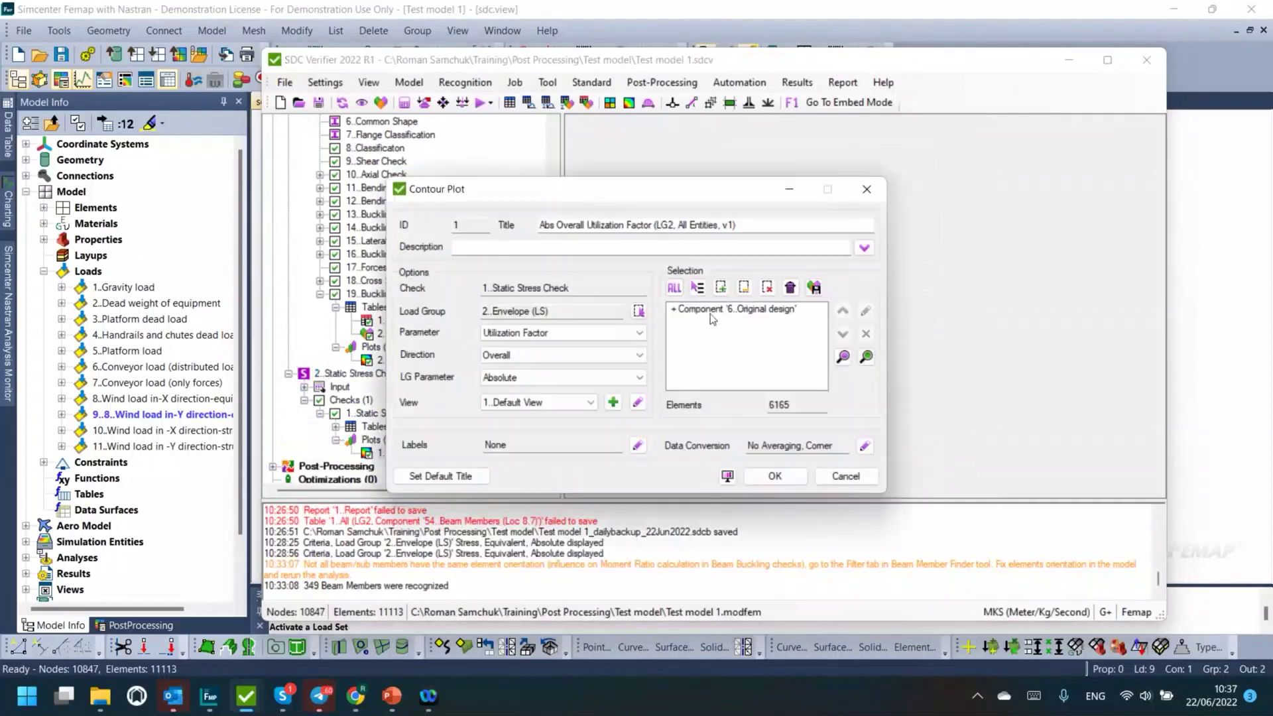
{"action": "left_click", "coordinate": [728, 476]}
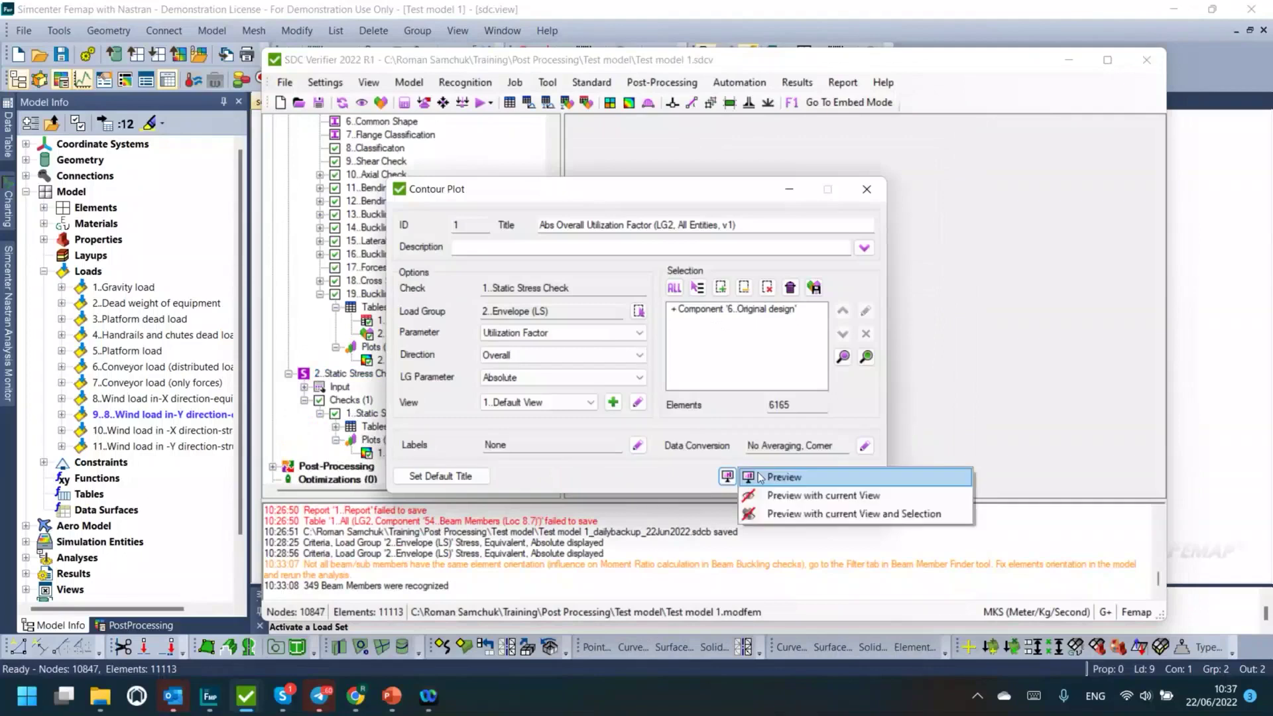
{"action": "left_click", "coordinate": [760, 478]}
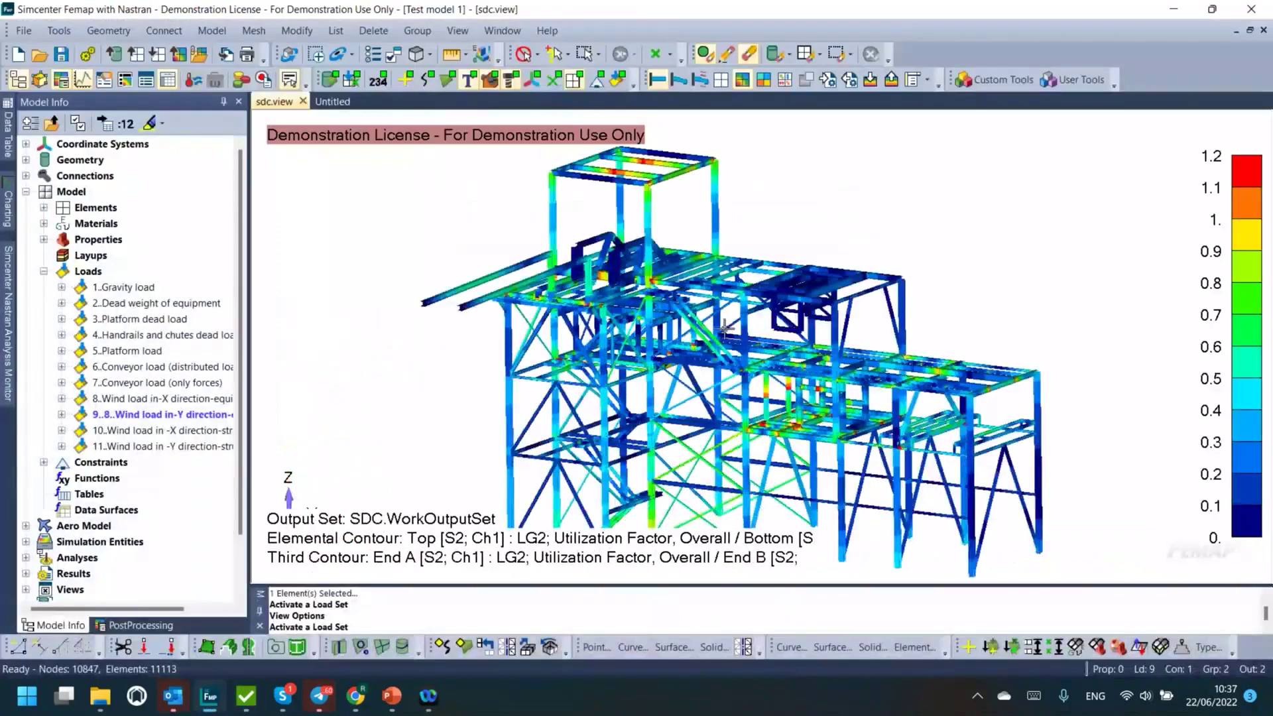
Step: Examine the utilization factor contour for overstressed areas in the structure, return to SDC Verifier and keep the plot
{"action": "middle_click_drag", "start_coordinate": [756, 321], "coordinate": [711, 355]}
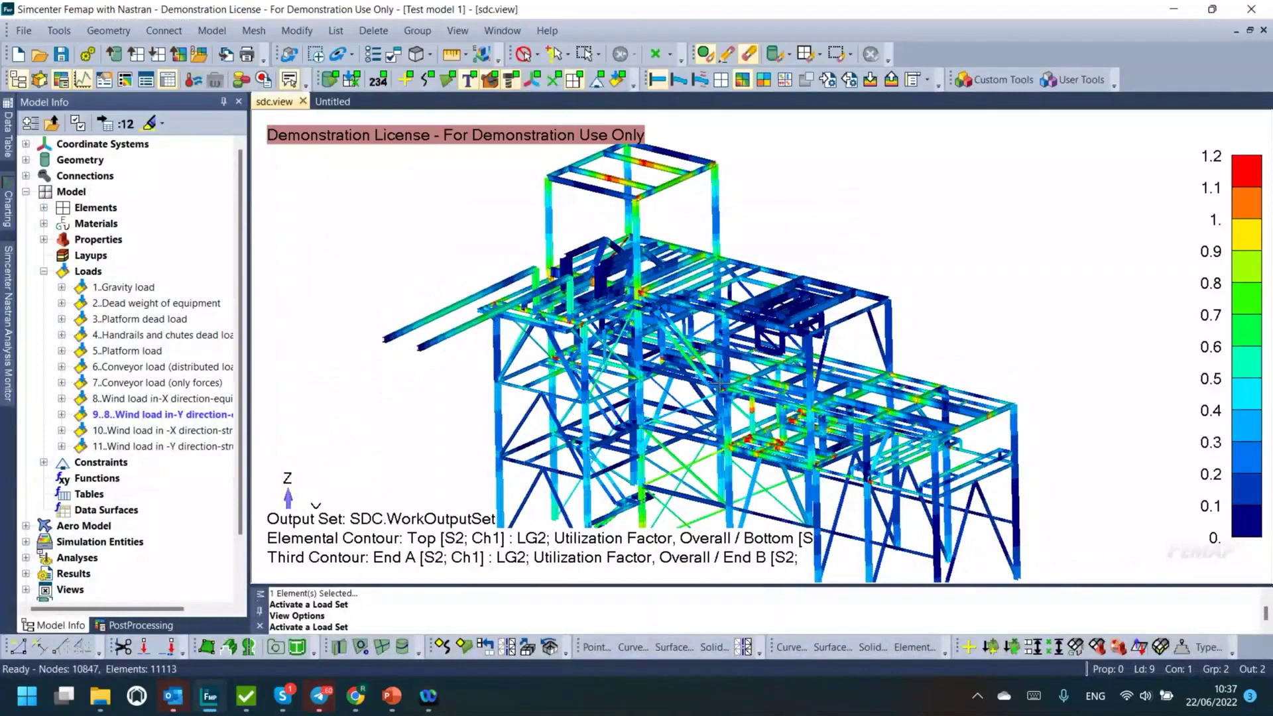
{"action": "middle_click_drag", "start_coordinate": [726, 367], "coordinate": [1137, 321]}
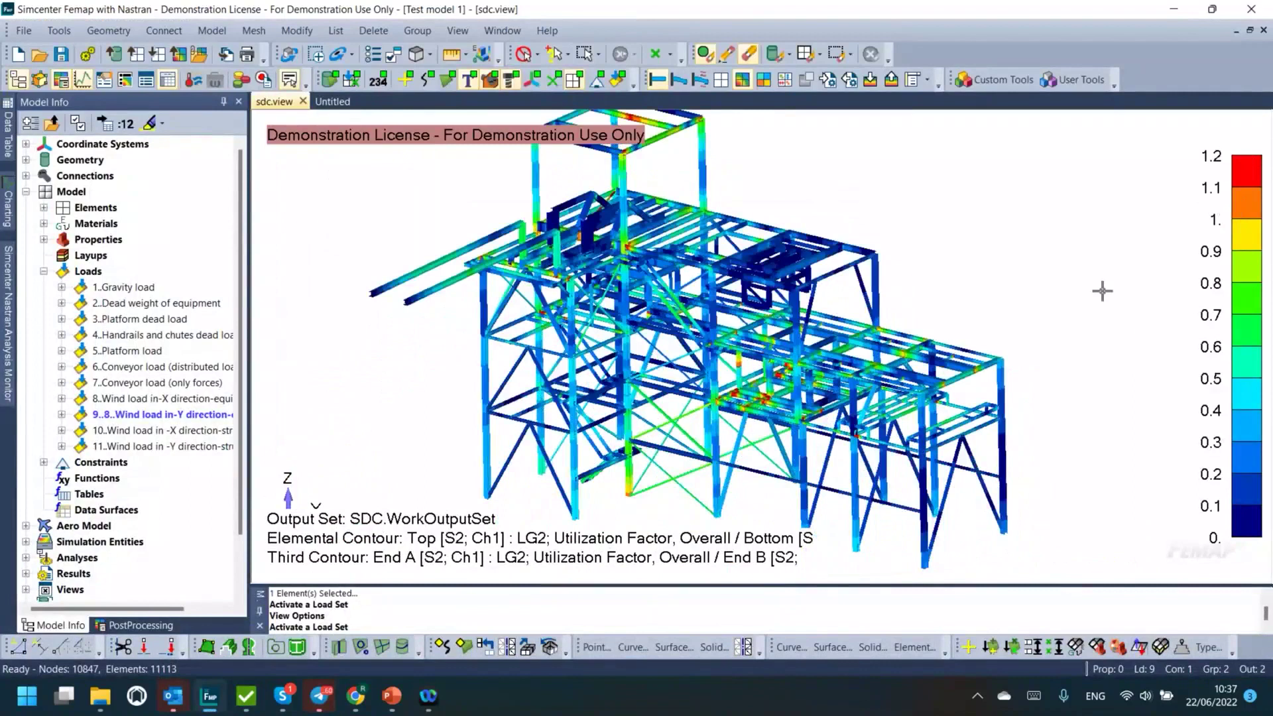
{"action": "scroll", "coordinate": [748, 537], "scroll_direction": "up", "scroll_amount": 5}
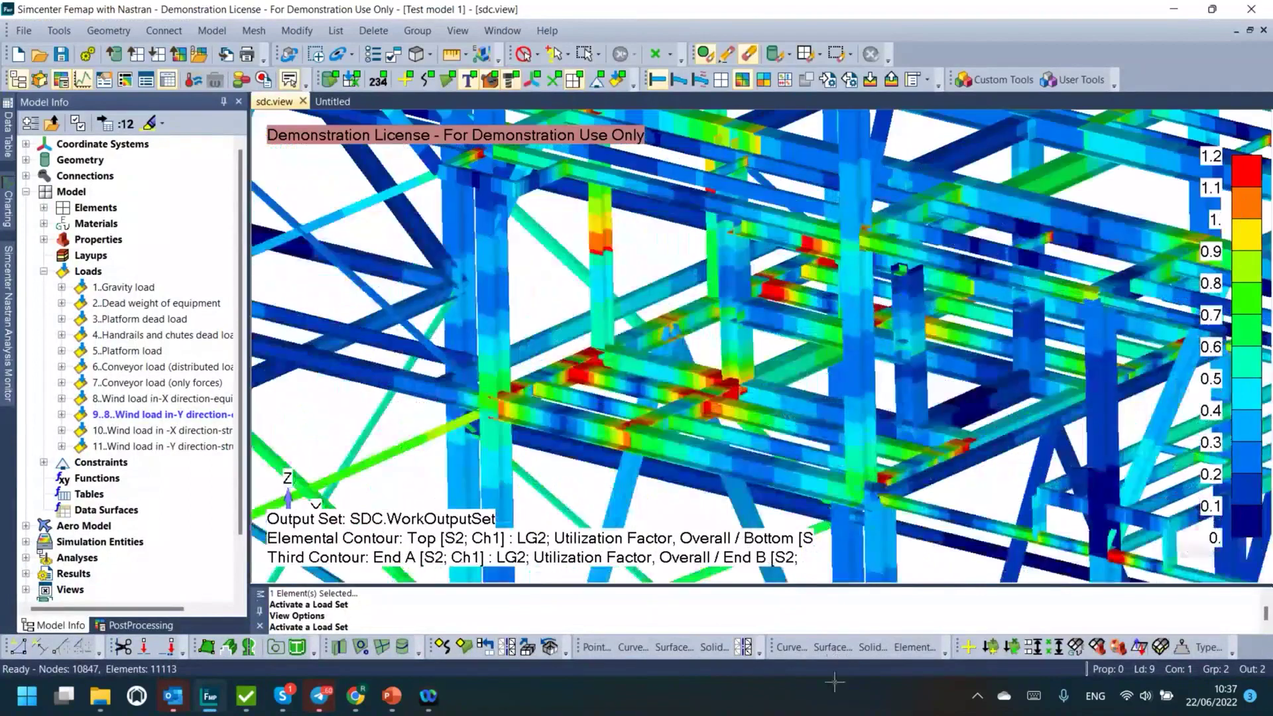
{"action": "scroll", "coordinate": [810, 273], "scroll_direction": "down", "scroll_amount": 6}
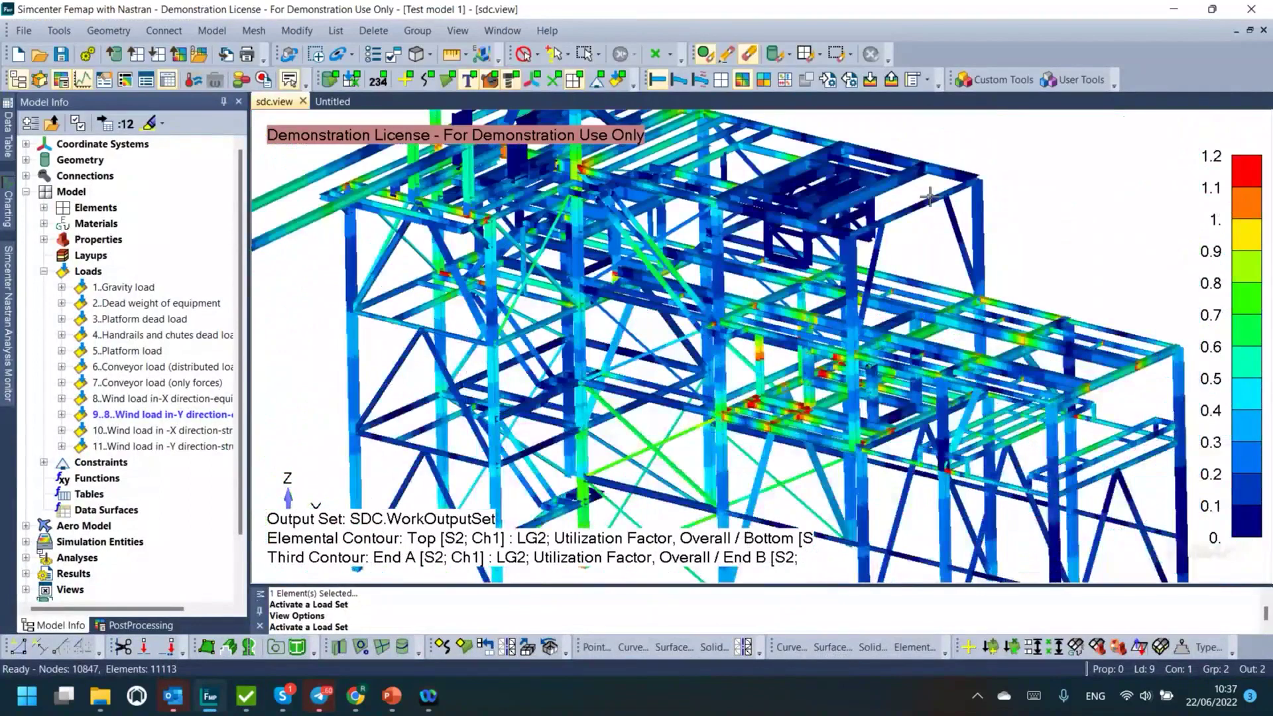
{"action": "middle_click_drag", "start_coordinate": [810, 273], "coordinate": [847, 425]}
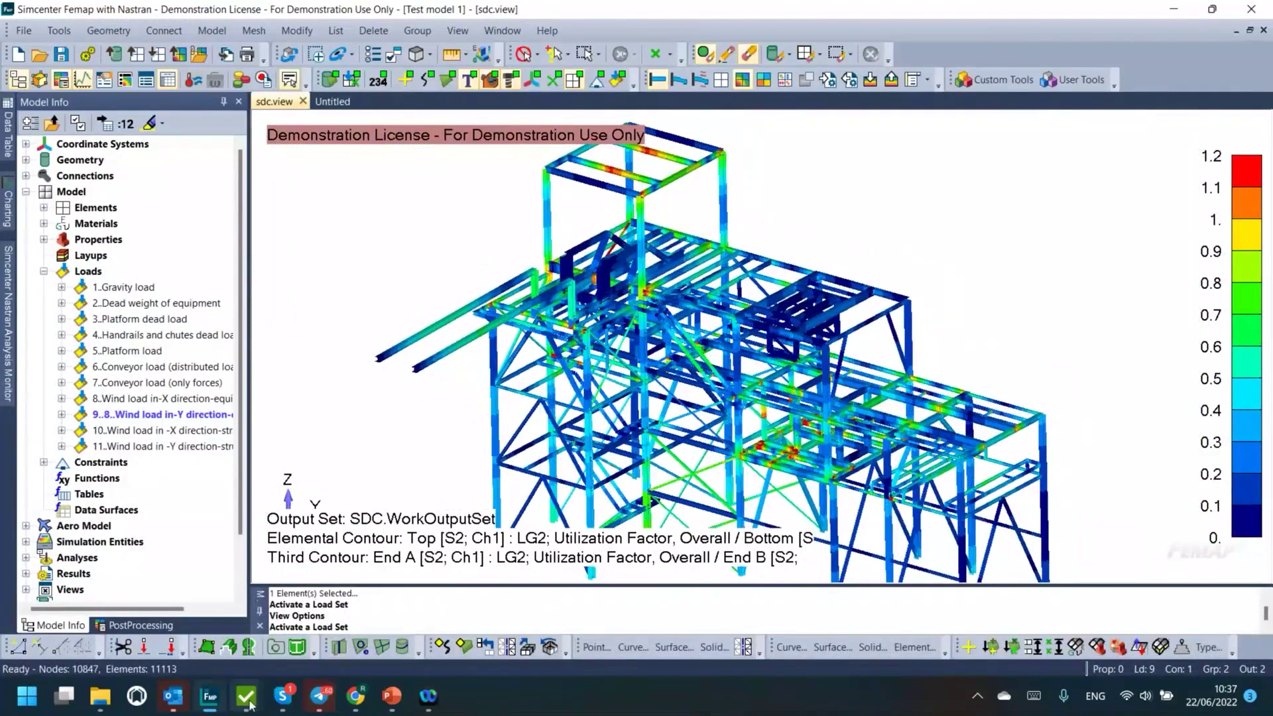
{"action": "mouse_move", "coordinate": [247, 697]}
{"action": "left_click", "coordinate": [300, 627]}
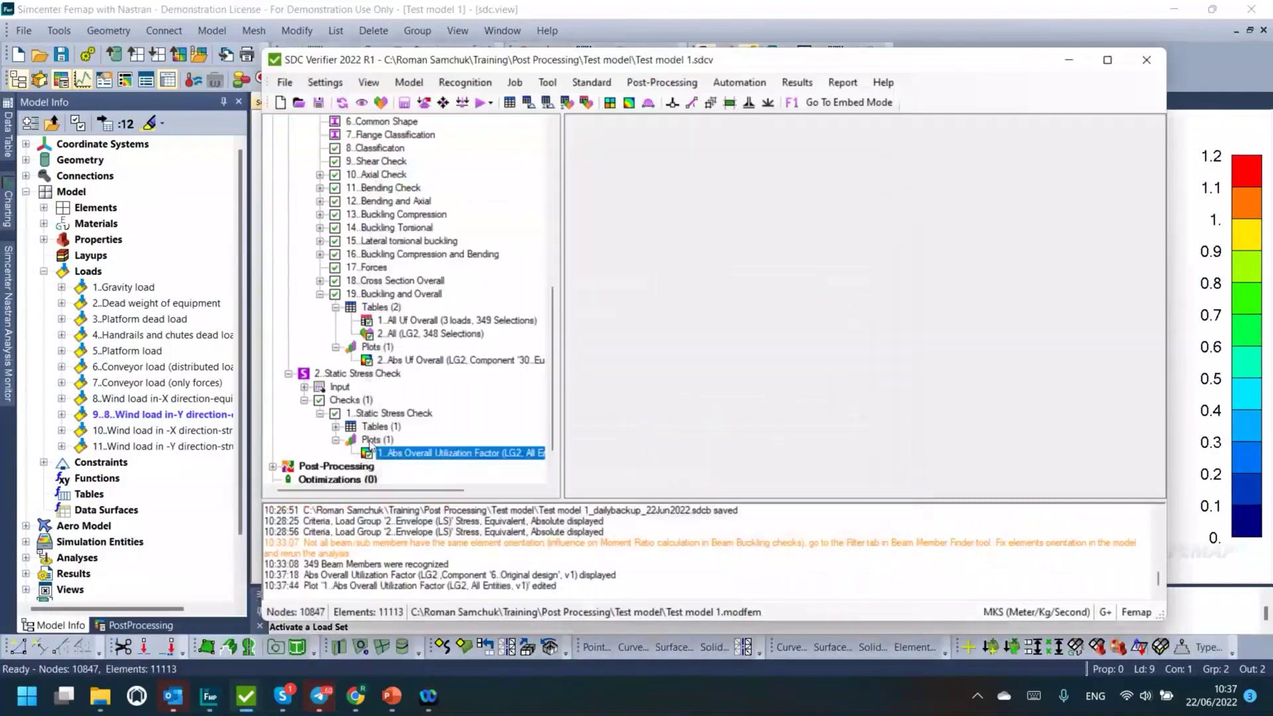
Step: Remove the existing peak finder for Uf_overall with range (1; +Inf) from Post-Processing
{"action": "scroll", "coordinate": [293, 451], "scroll_direction": "down", "scroll_amount": 1}
{"action": "left_click", "coordinate": [273, 426]}
{"action": "scroll", "coordinate": [279, 429], "scroll_direction": "down", "scroll_amount": 1}
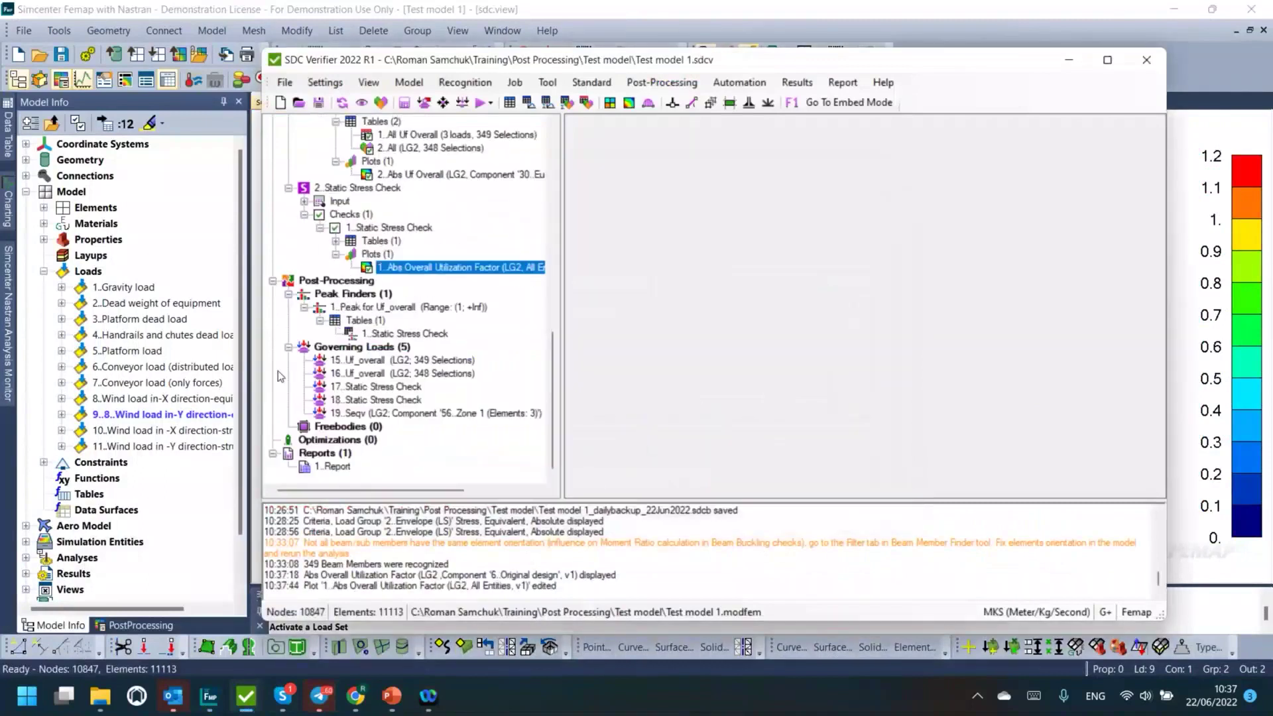
{"action": "left_click", "coordinate": [289, 294]}
{"action": "left_click", "coordinate": [290, 347]}
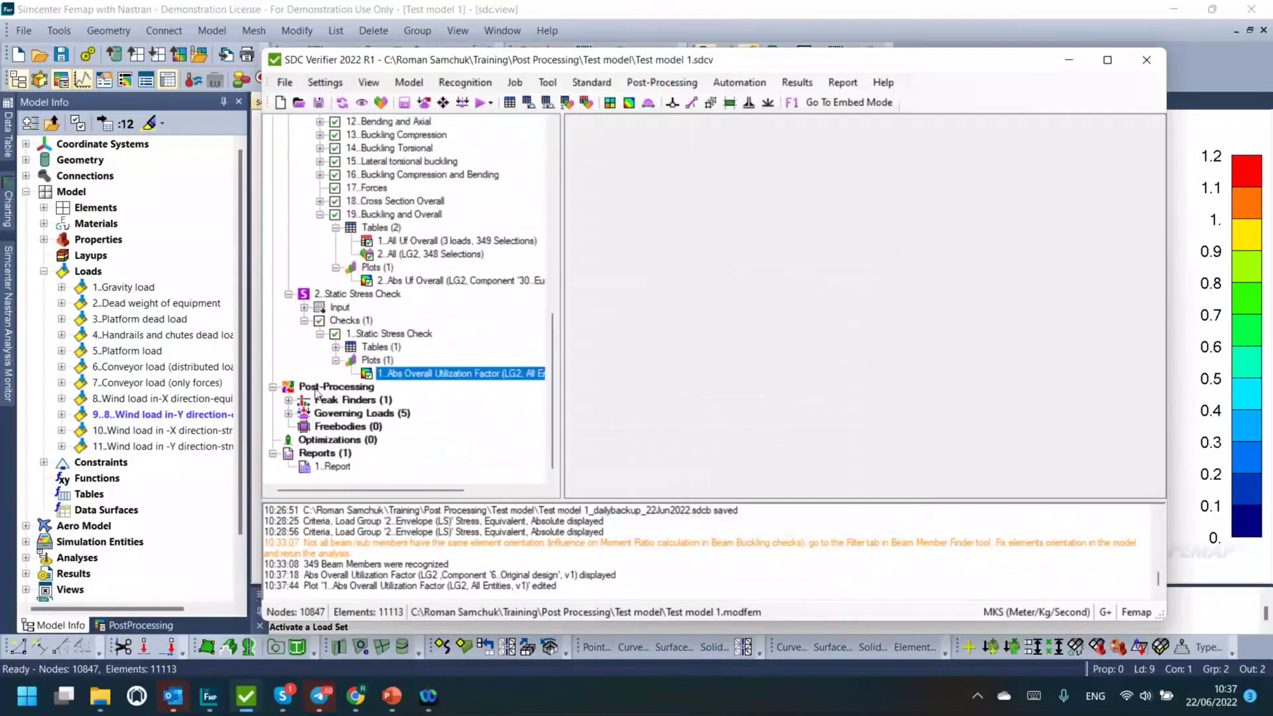
{"action": "left_click", "coordinate": [303, 411]}
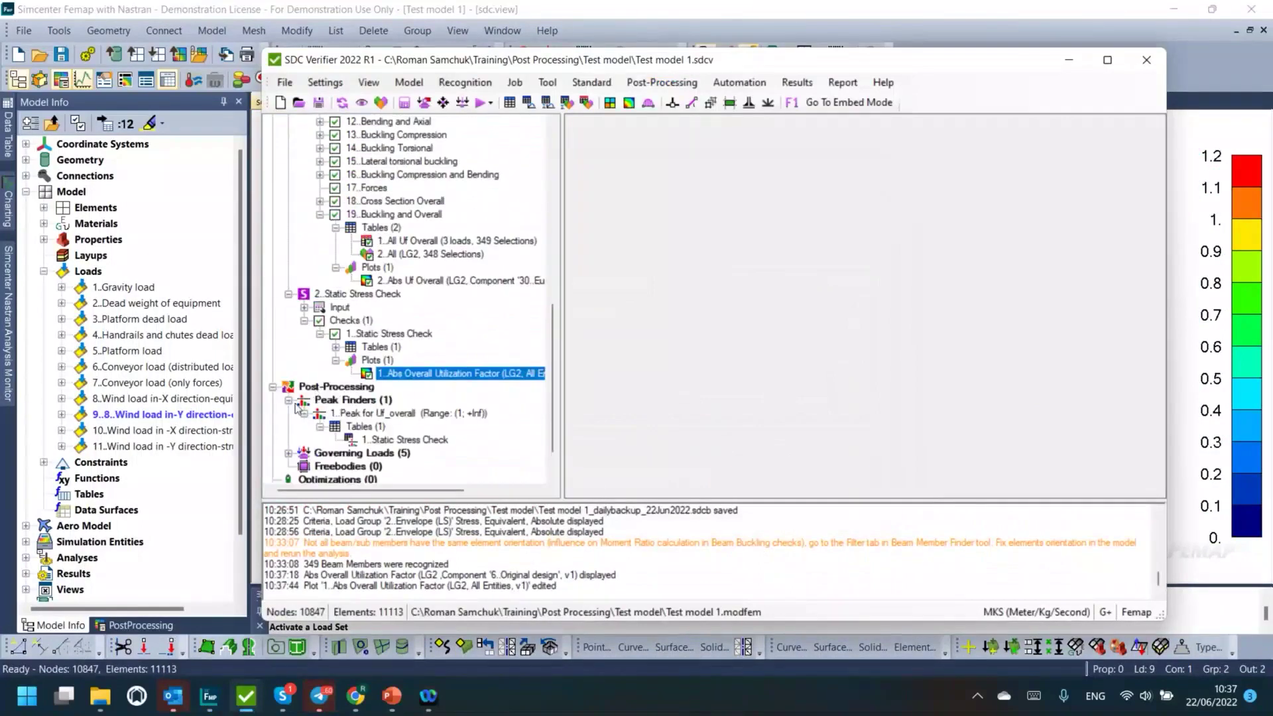
{"action": "left_click", "coordinate": [353, 413]}
{"action": "key", "text": "Delete"}
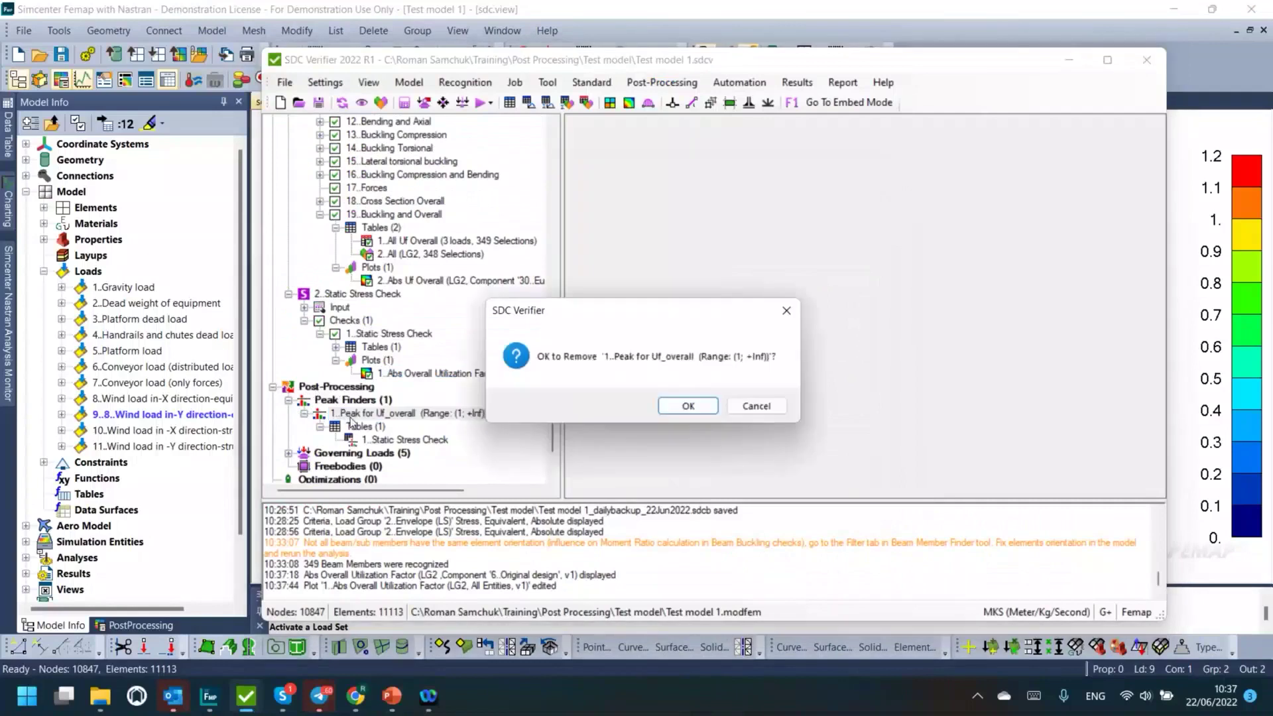
{"action": "key", "text": "Return"}
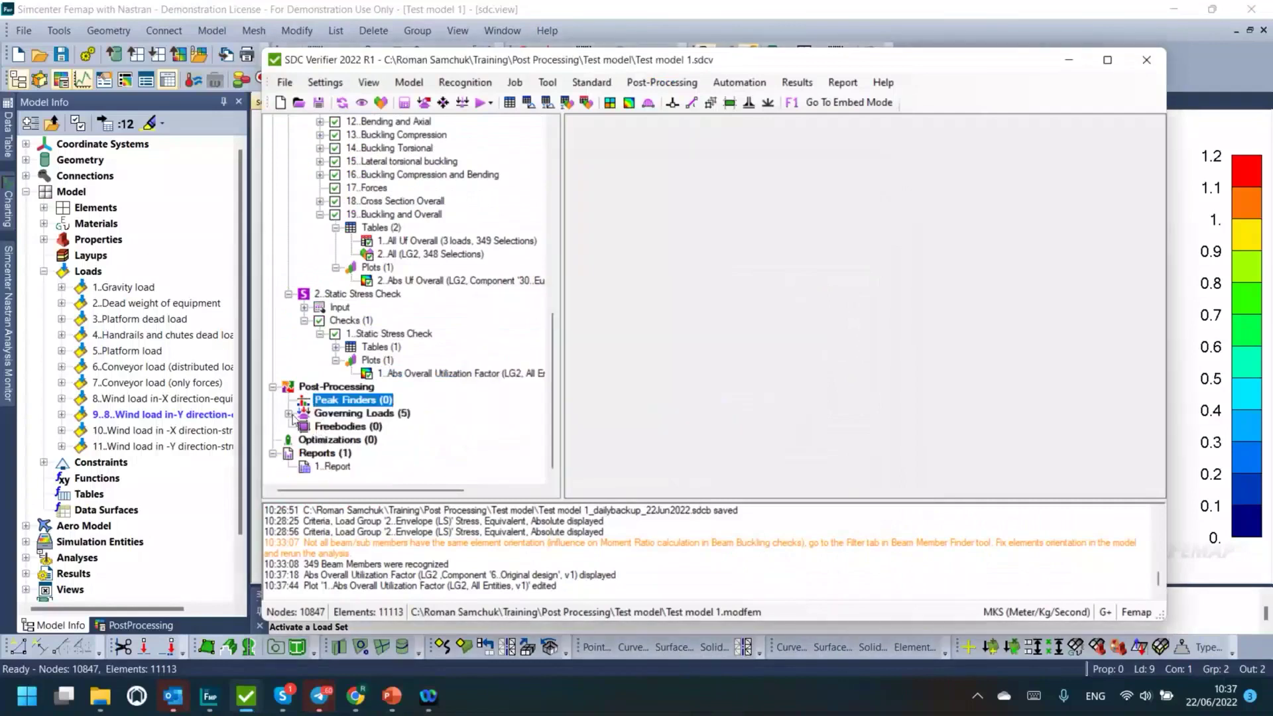
Step: Remove all existing governing loads from Post-Processing
{"action": "left_click", "coordinate": [289, 413]}
{"action": "left_click", "coordinate": [356, 413]}
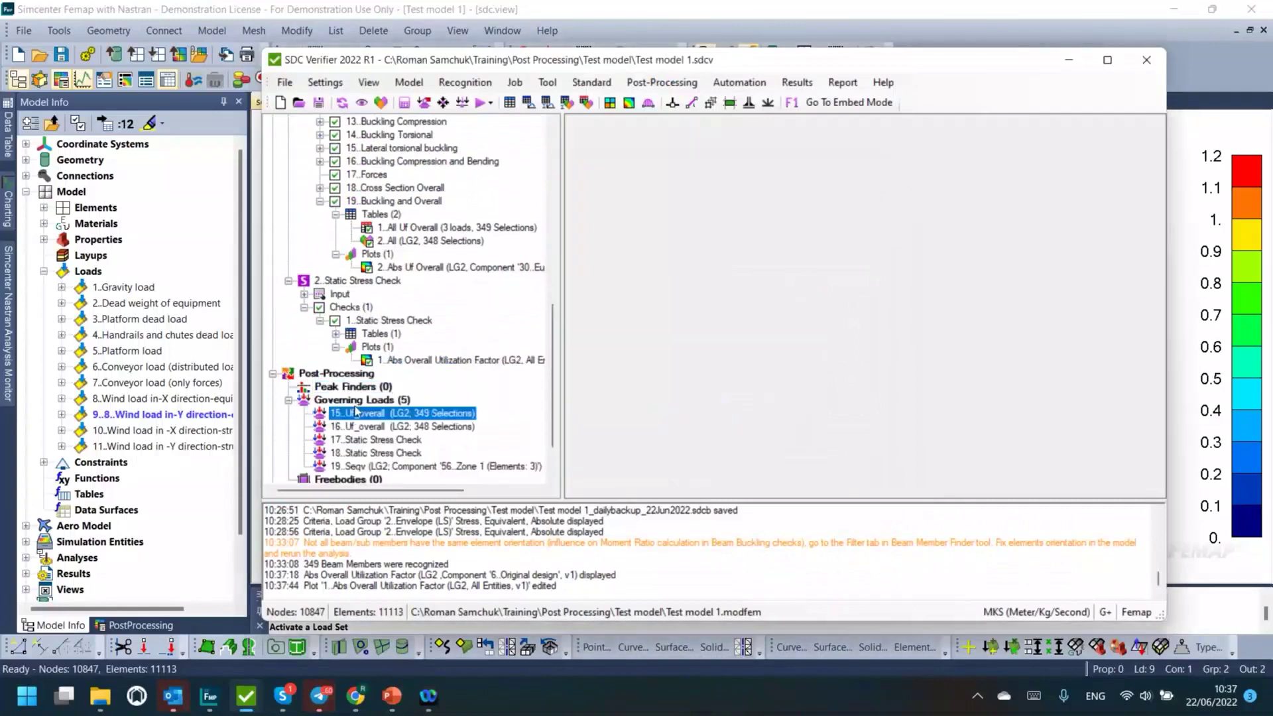
{"action": "right_click", "coordinate": [356, 412]}
{"action": "left_click", "coordinate": [417, 449]}
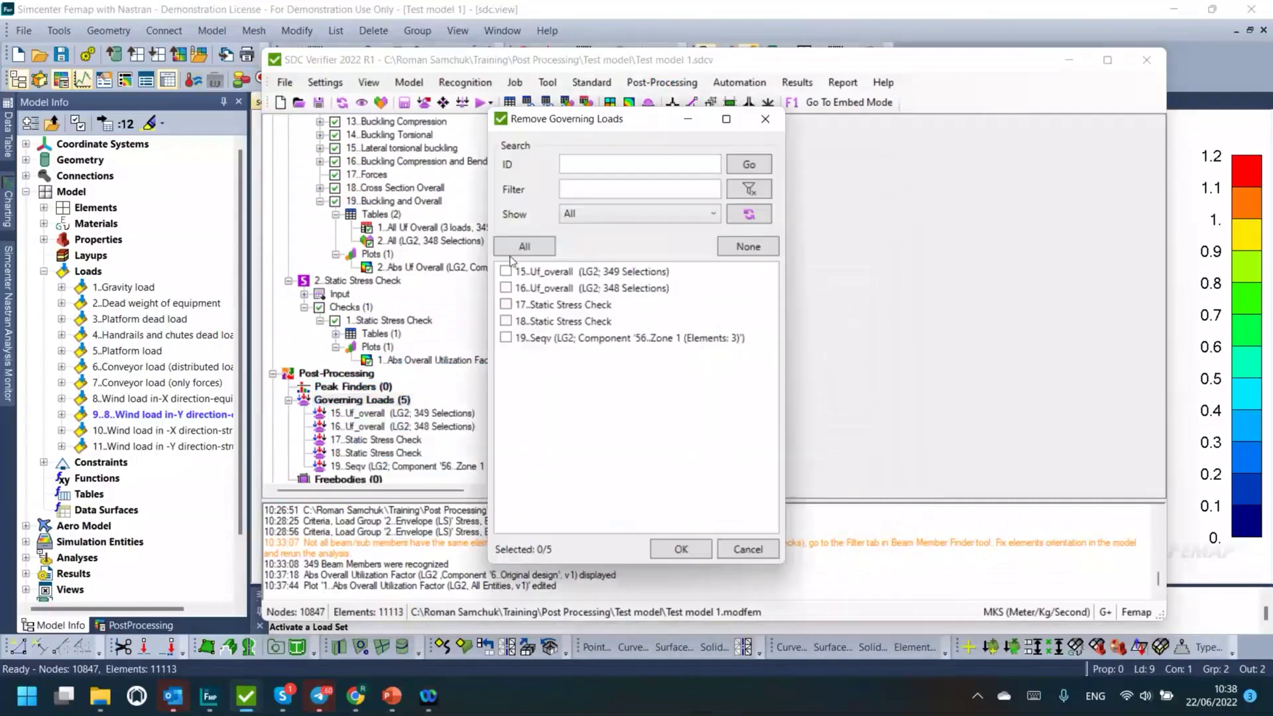
{"action": "left_click", "coordinate": [681, 550]}
Step: Start a new peak finder that takes its result from the Static Stress Check standard's utilization factor
{"action": "left_click", "coordinate": [358, 400]}
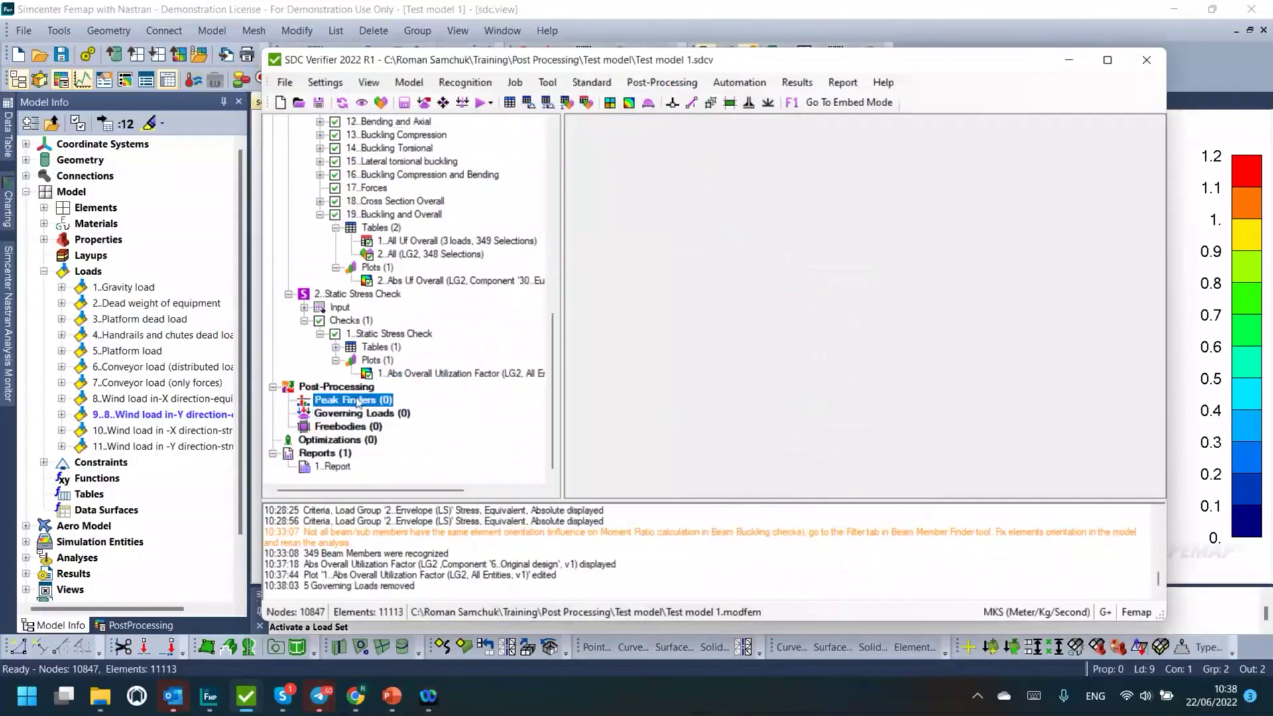
{"action": "right_click", "coordinate": [358, 401]}
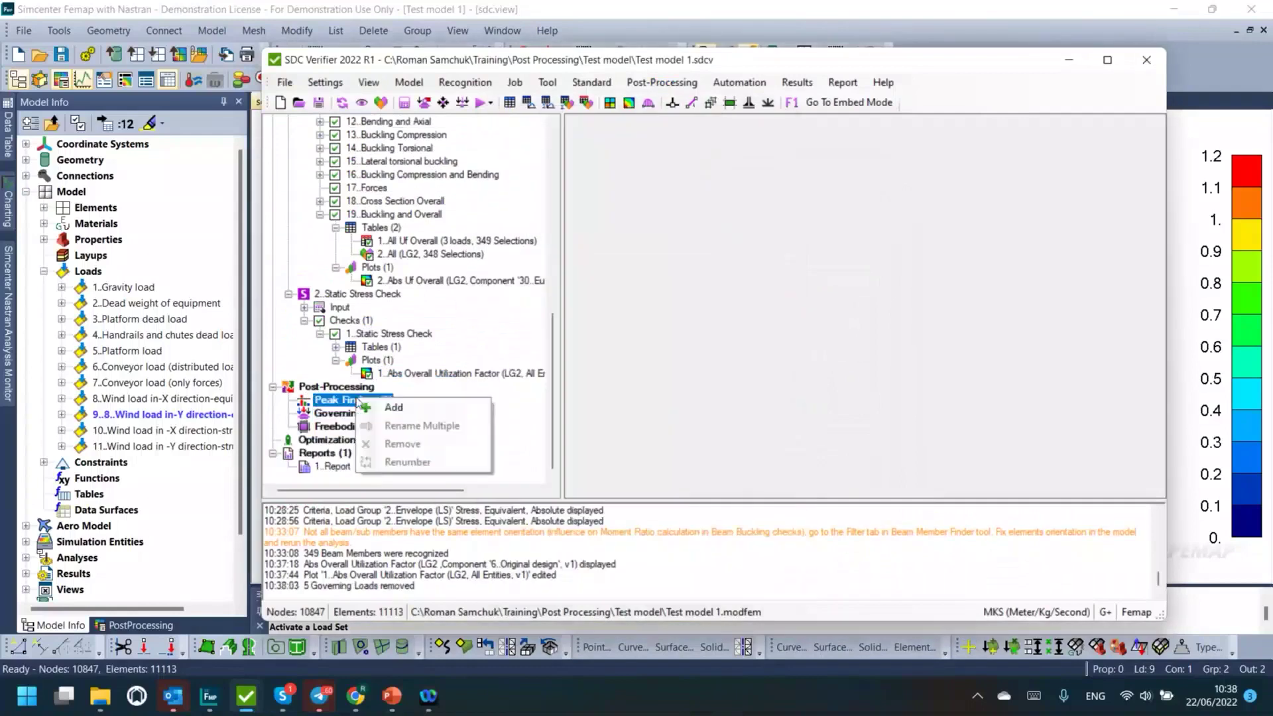
{"action": "left_click", "coordinate": [377, 407]}
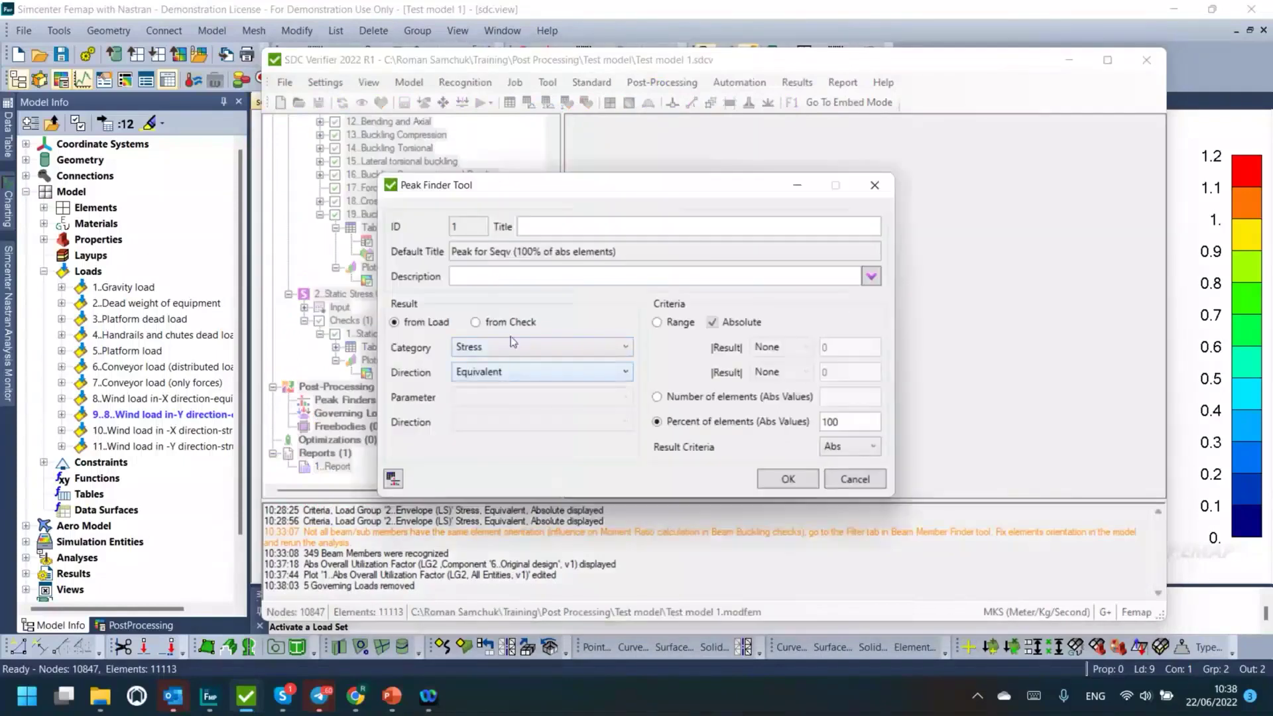
{"action": "left_click", "coordinate": [504, 323]}
{"action": "left_click", "coordinate": [500, 344]}
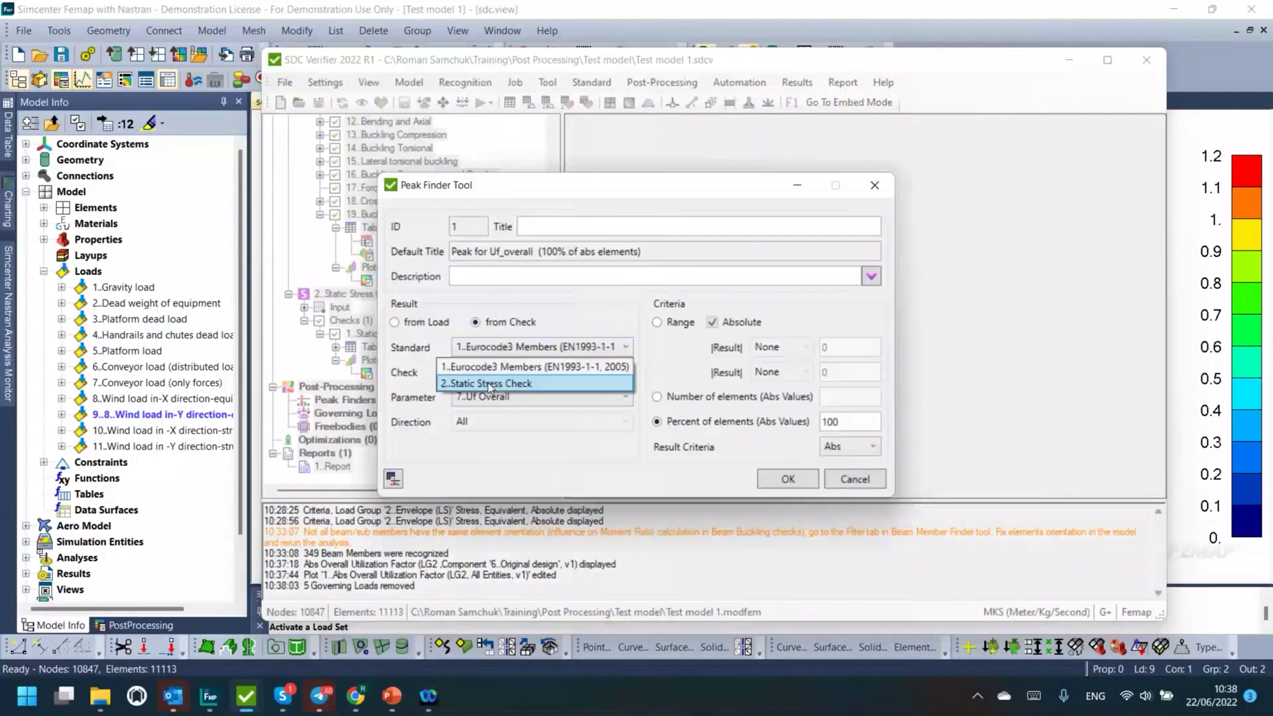
{"action": "left_click", "coordinate": [490, 384]}
{"action": "left_click", "coordinate": [510, 374]}
{"action": "left_click", "coordinate": [507, 391]}
{"action": "left_click", "coordinate": [502, 348]}
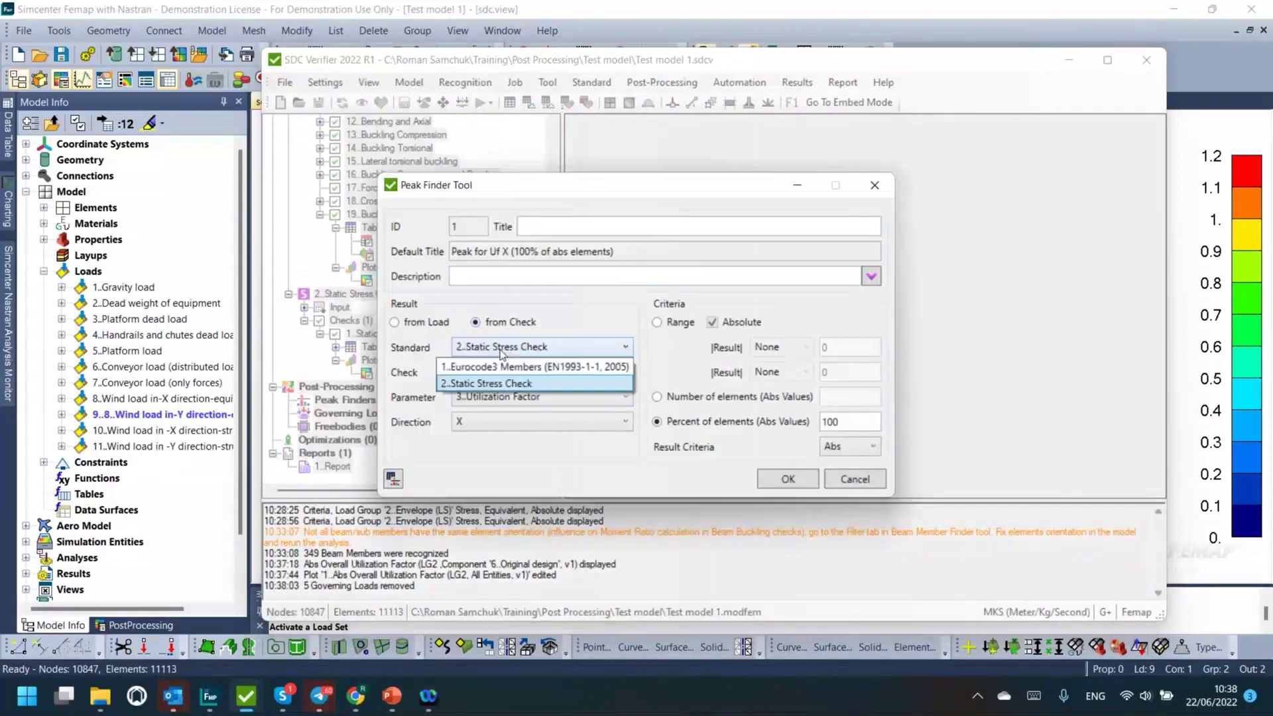
{"action": "left_click", "coordinate": [507, 385]}
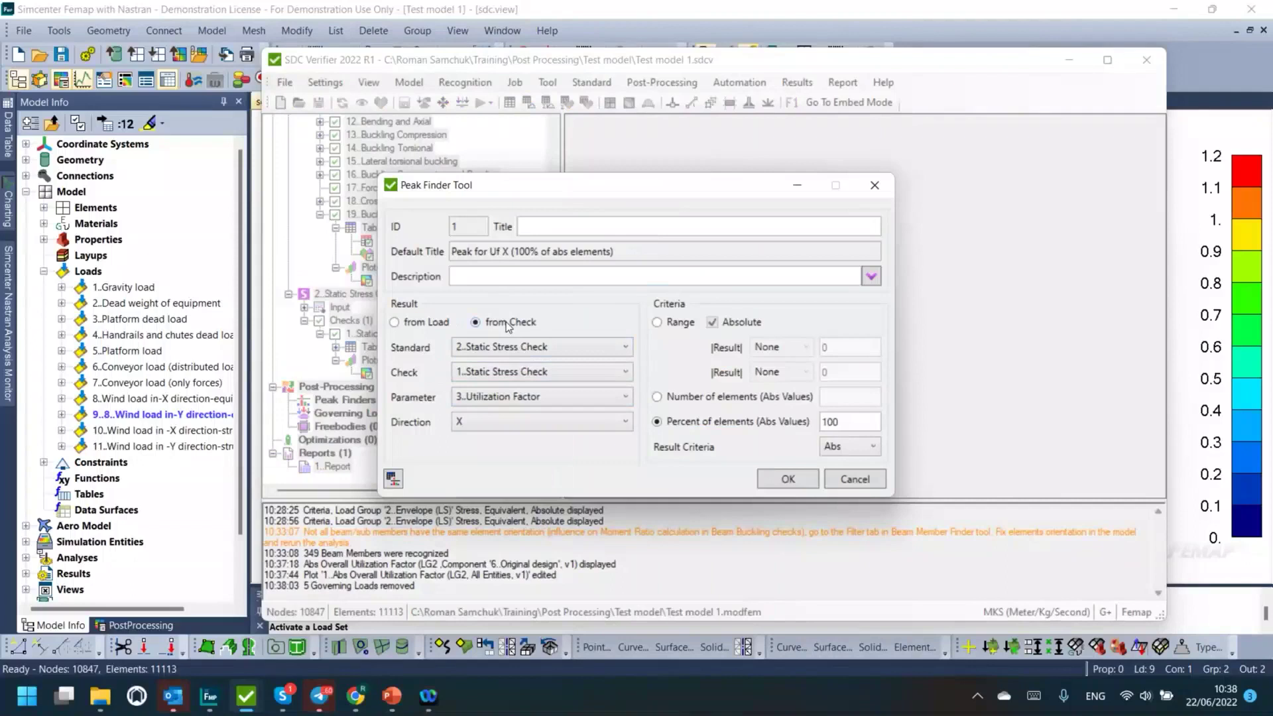
{"action": "left_click", "coordinate": [424, 323]}
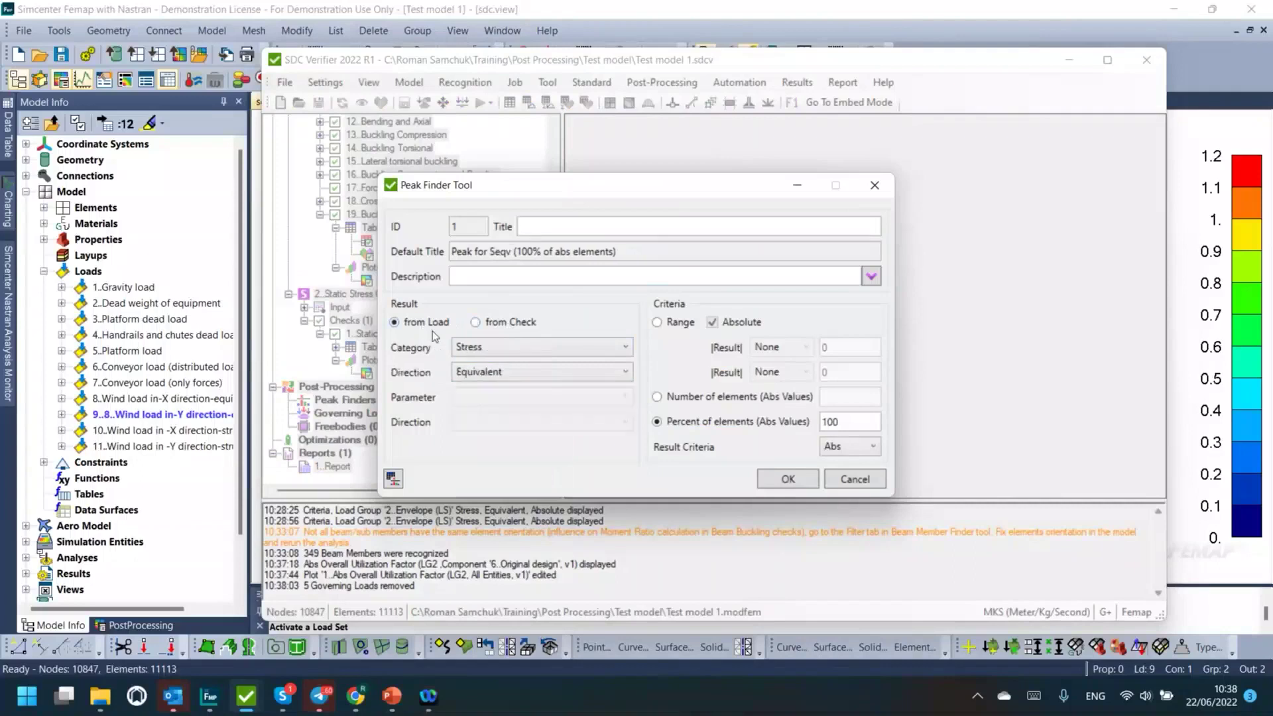
{"action": "left_click", "coordinate": [508, 356]}
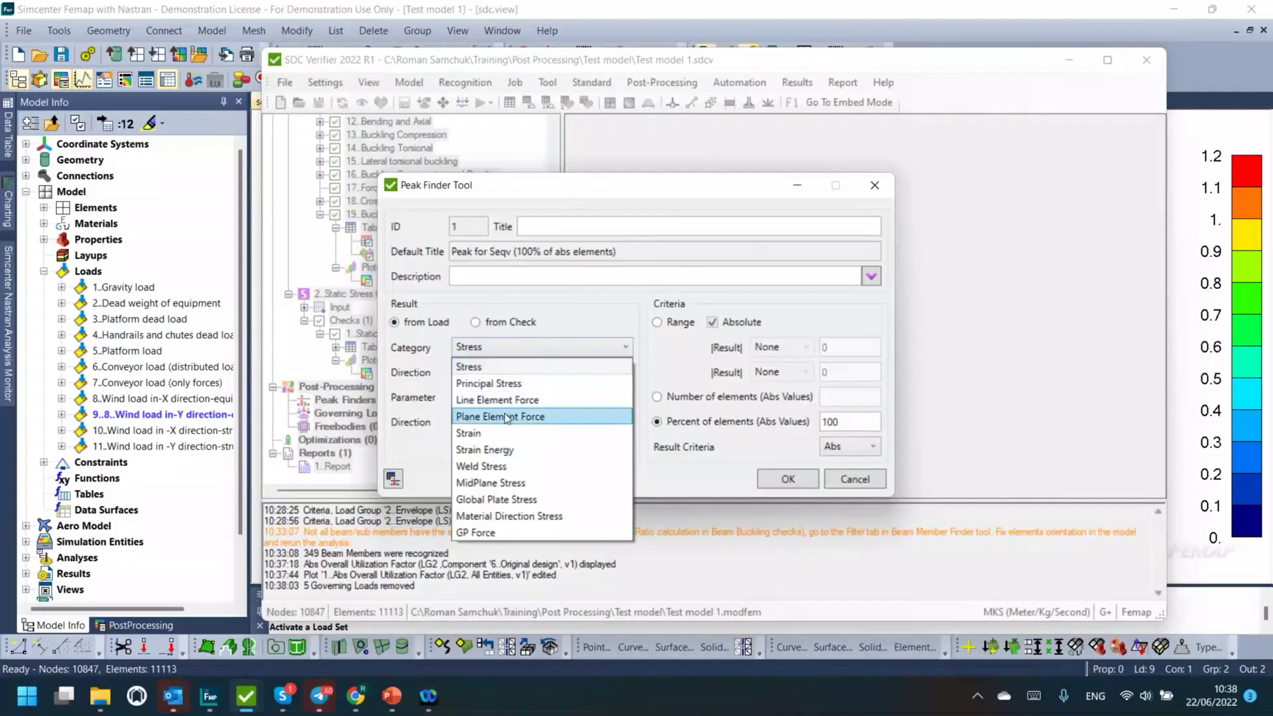
{"action": "left_click", "coordinate": [518, 350]}
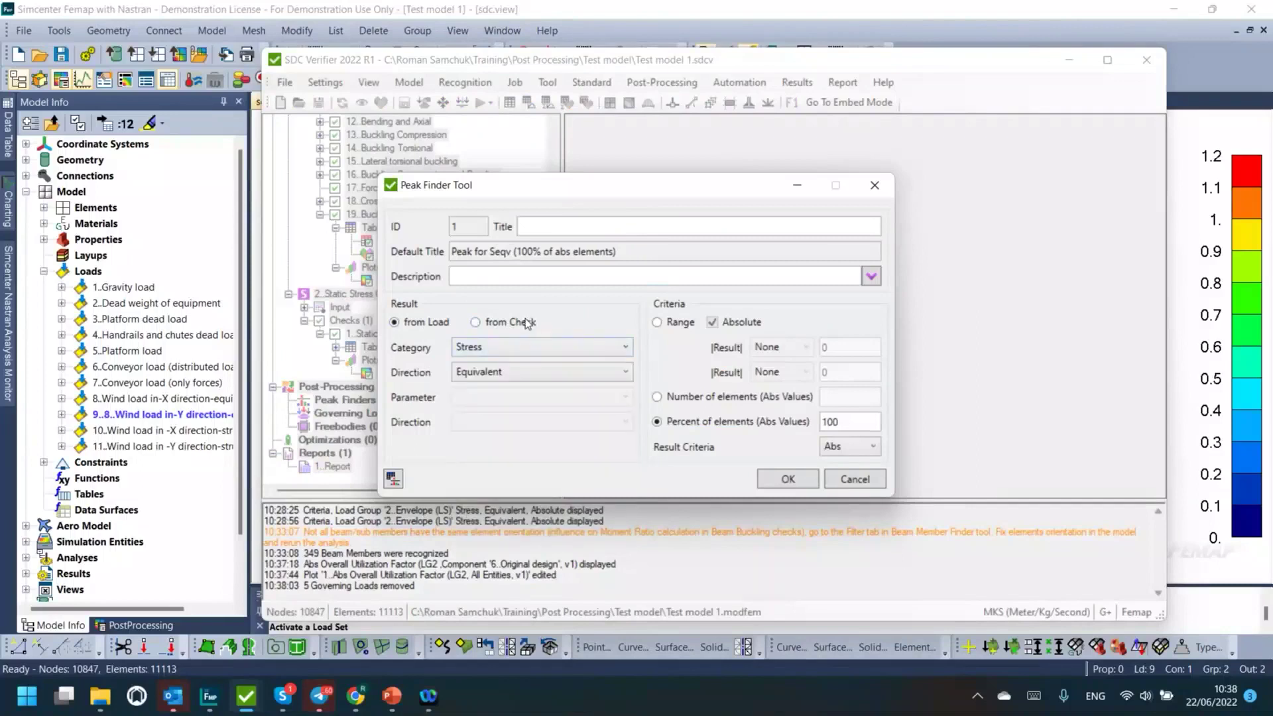
{"action": "left_click", "coordinate": [475, 322]}
Step: Base the peak finder on the Static Stress Check standard's utilization factor in the Overall direction
{"action": "left_click", "coordinate": [524, 347]}
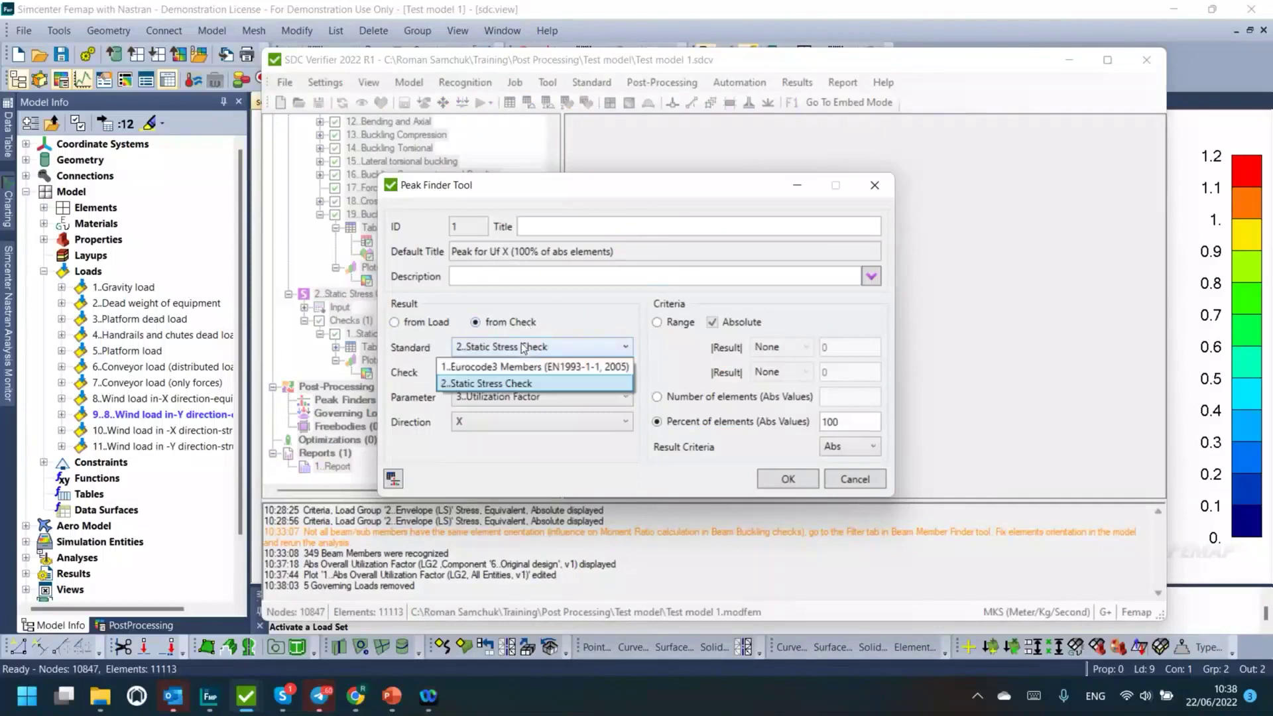
{"action": "left_click", "coordinate": [522, 383]}
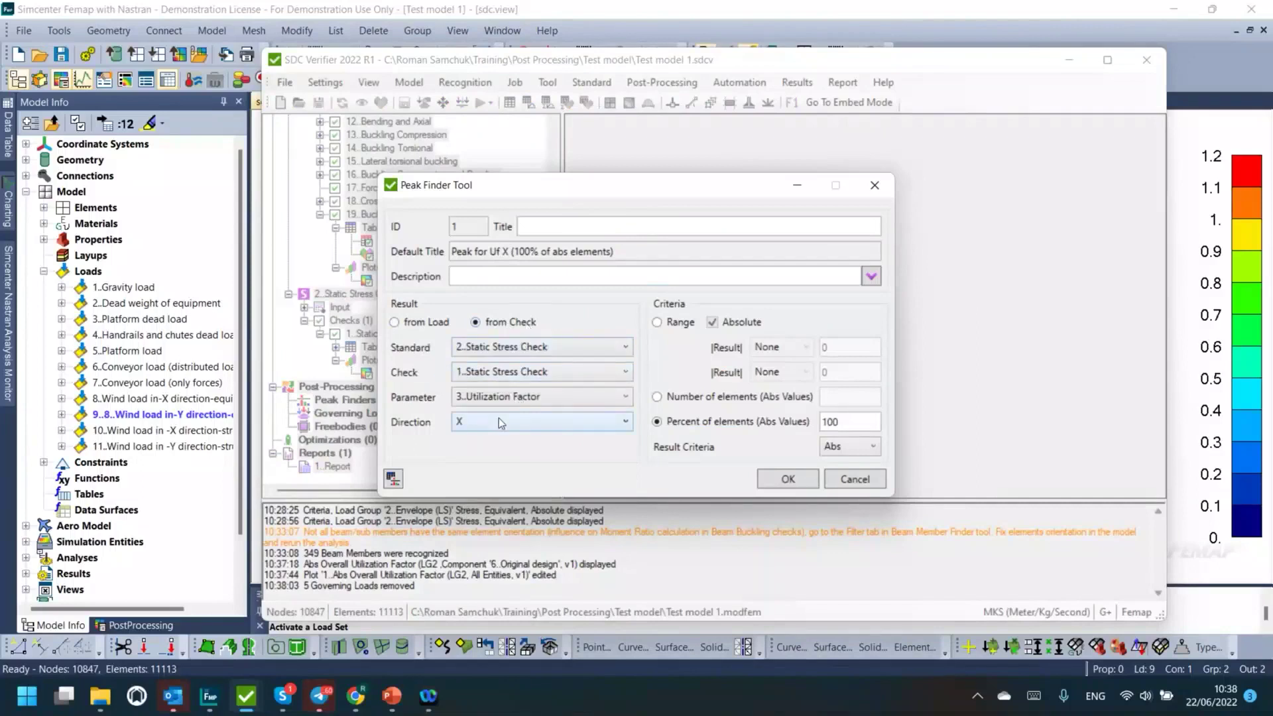
{"action": "left_click", "coordinate": [498, 423]}
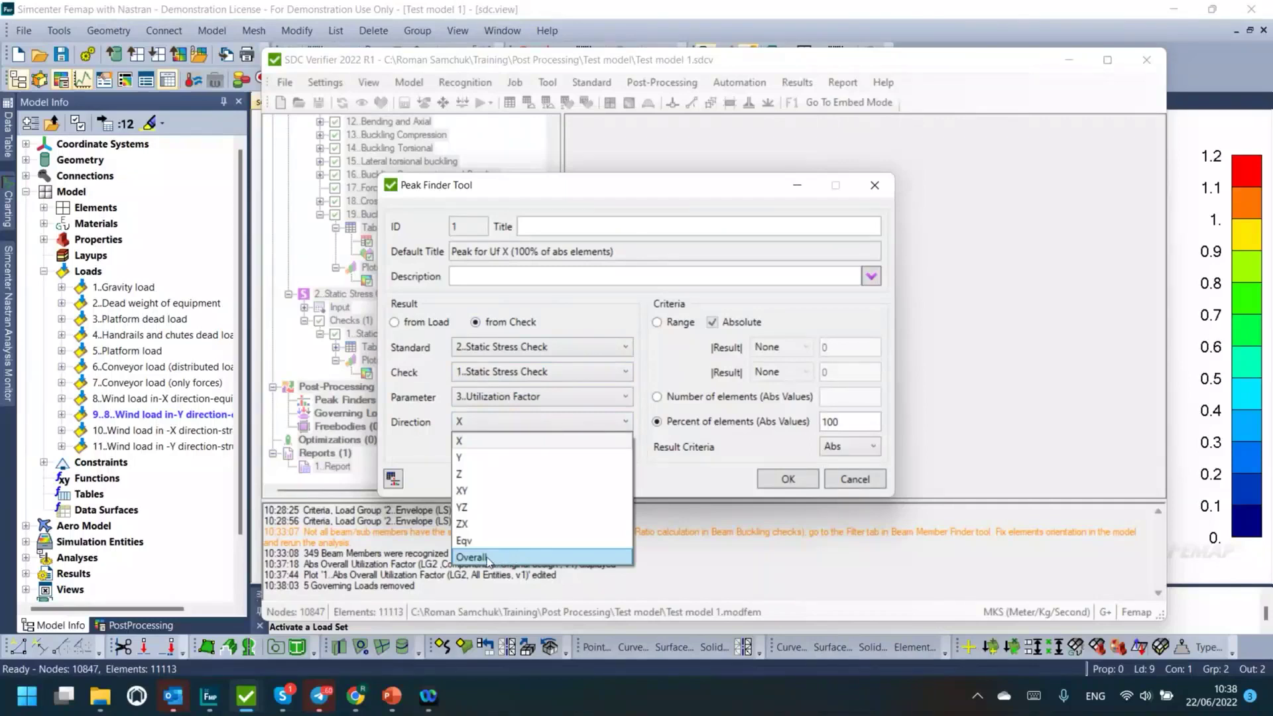
{"action": "left_click", "coordinate": [488, 558]}
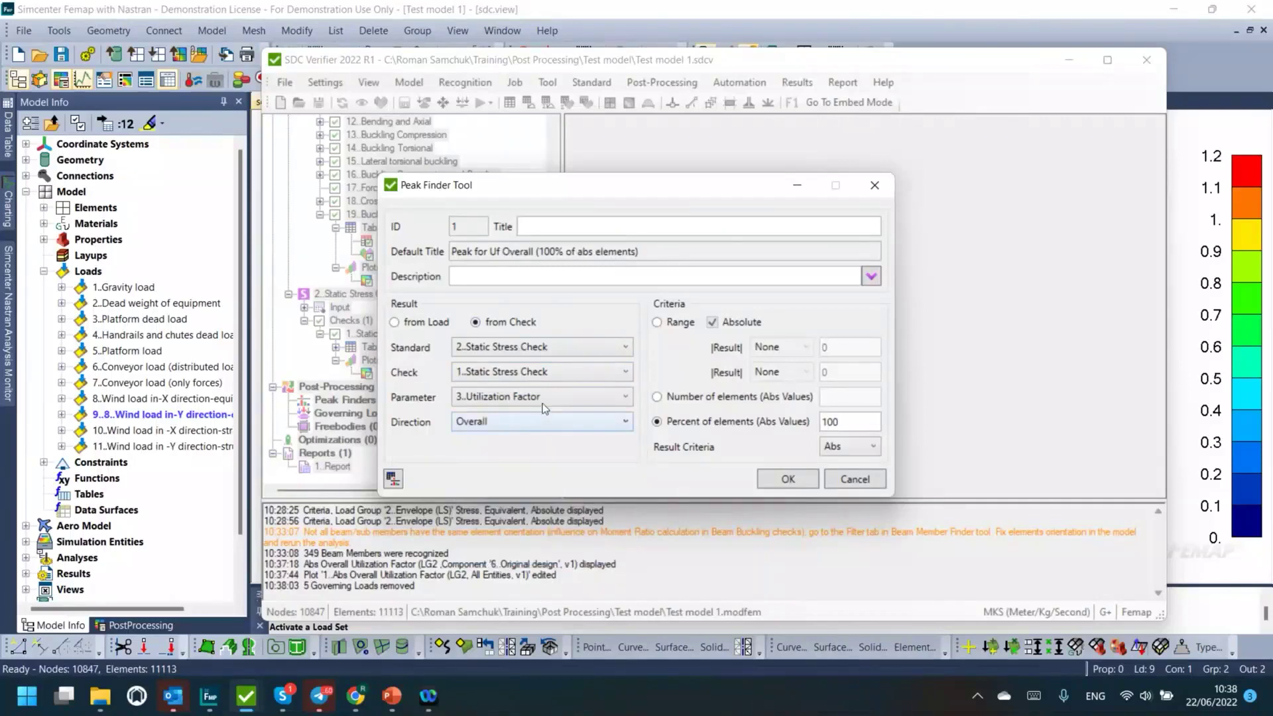
Step: Limit the peak finder to an absolute result range greater than 1 and create it
{"action": "left_click", "coordinate": [680, 325]}
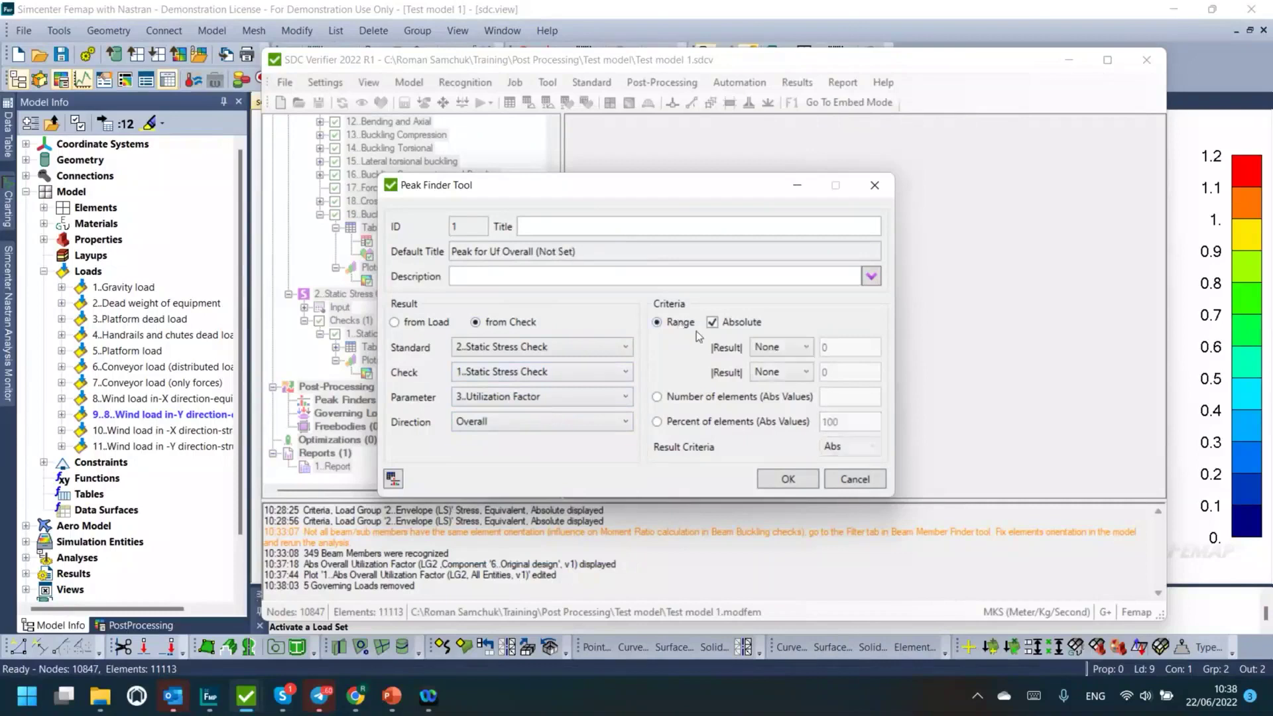
{"action": "left_click", "coordinate": [786, 352]}
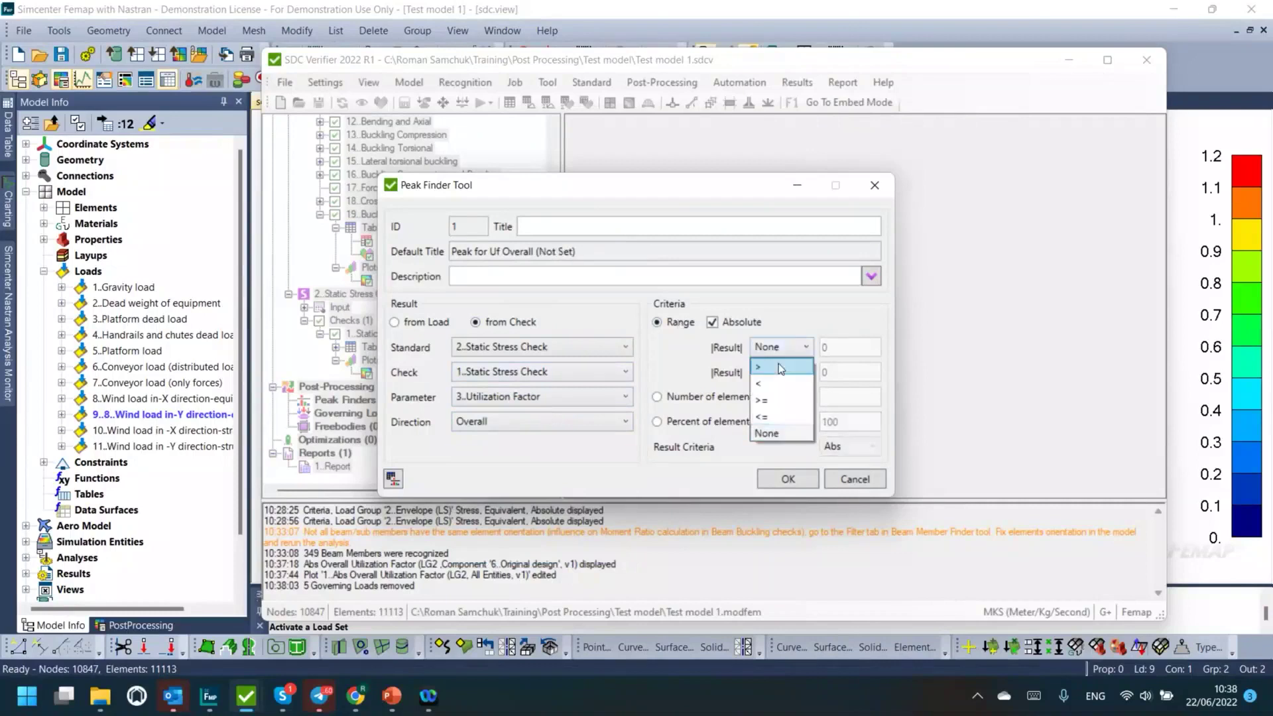
{"action": "left_click", "coordinate": [769, 367]}
{"action": "double_click", "coordinate": [830, 348]}
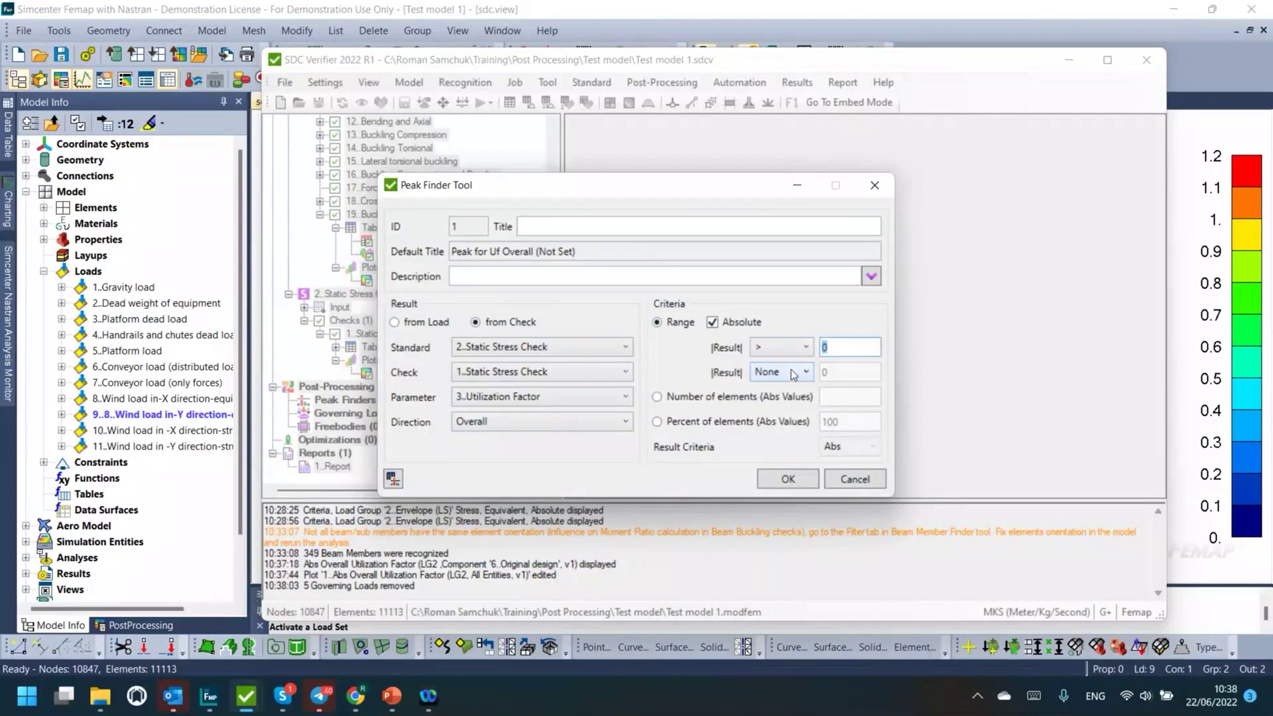
{"action": "type", "text": "1"}
{"action": "left_click", "coordinate": [788, 479]}
Step: Add a peak zone table to the new peak finder and remove All Entities from its selection
{"action": "left_click", "coordinate": [304, 413]}
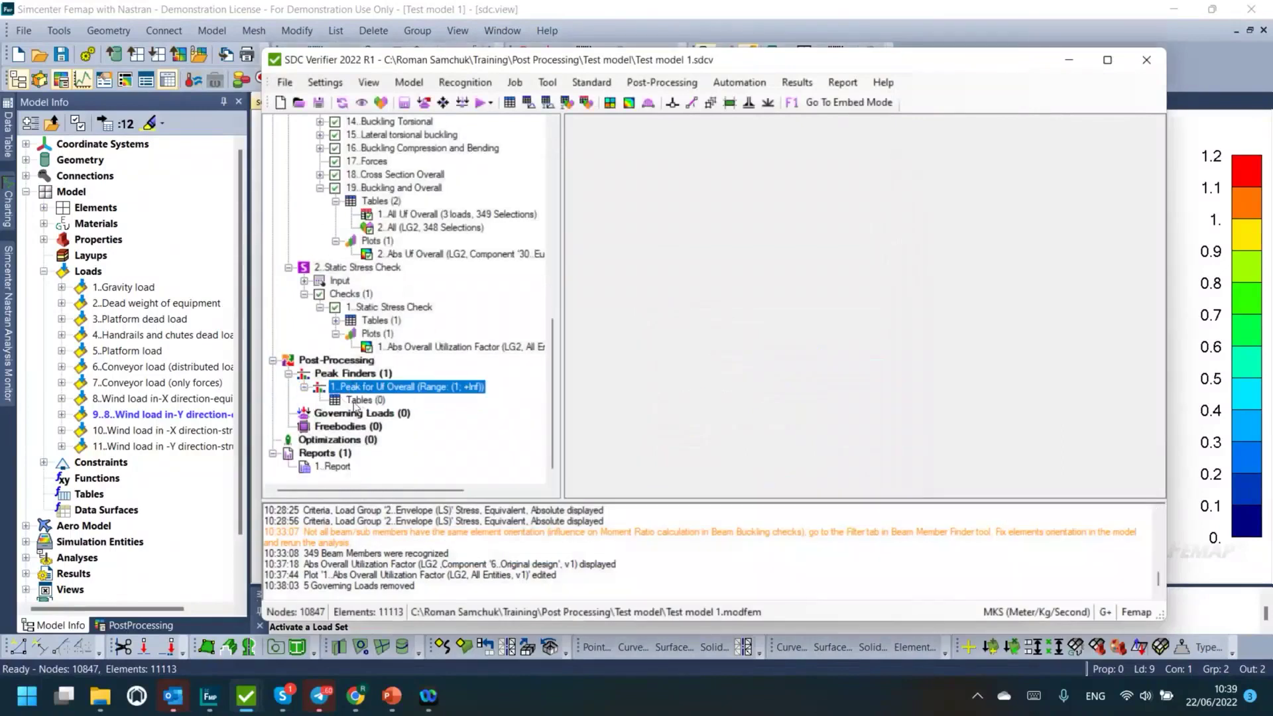
{"action": "left_click", "coordinate": [358, 402]}
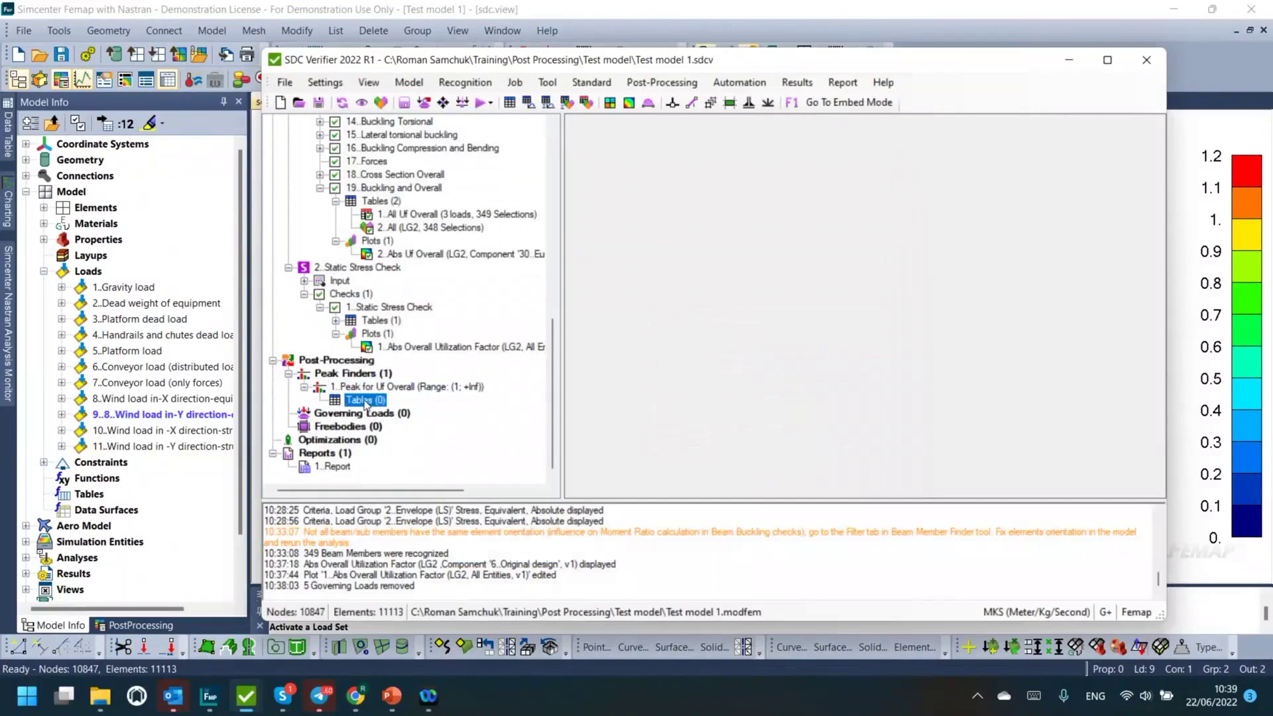
{"action": "right_click", "coordinate": [364, 403]}
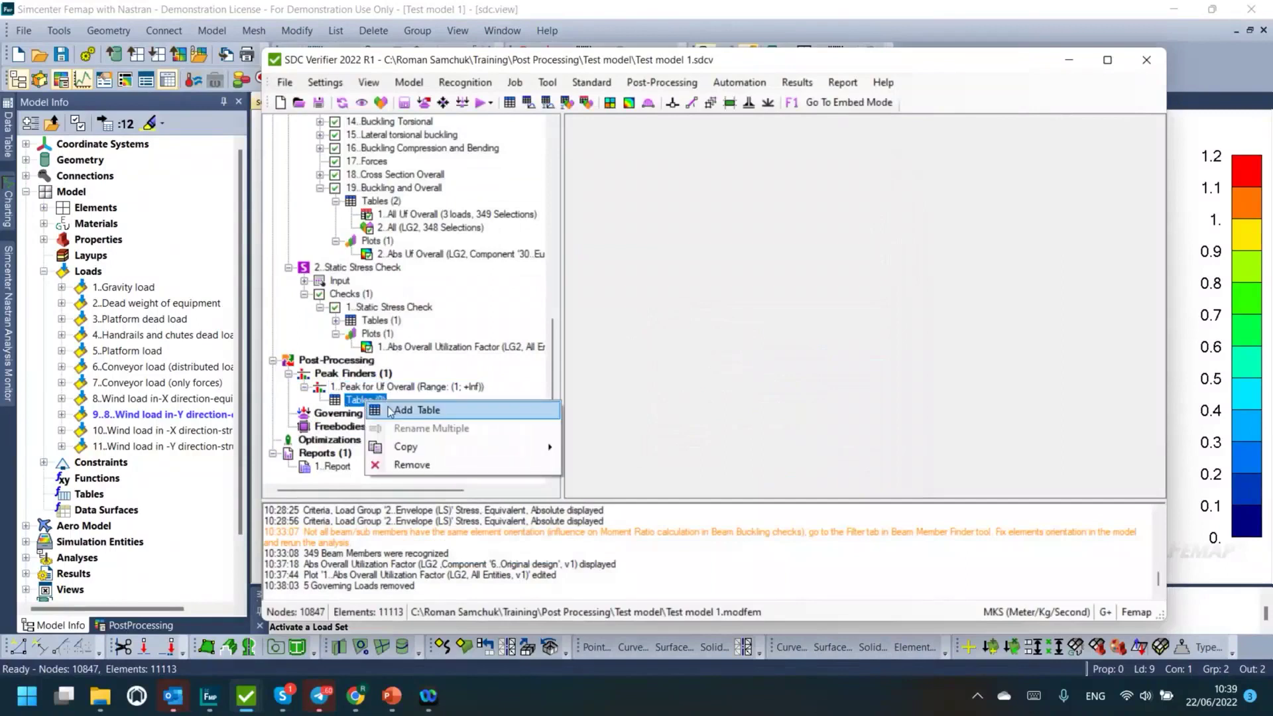
{"action": "left_click", "coordinate": [411, 410]}
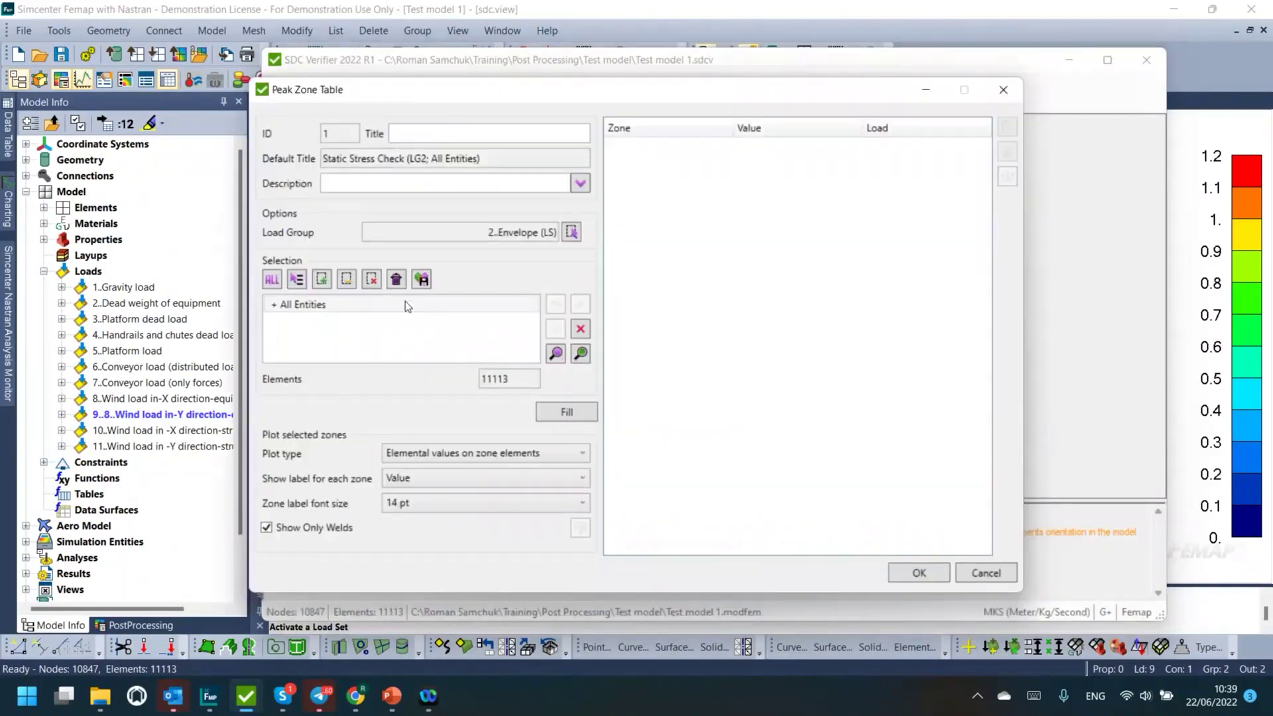
{"action": "left_click", "coordinate": [396, 307]}
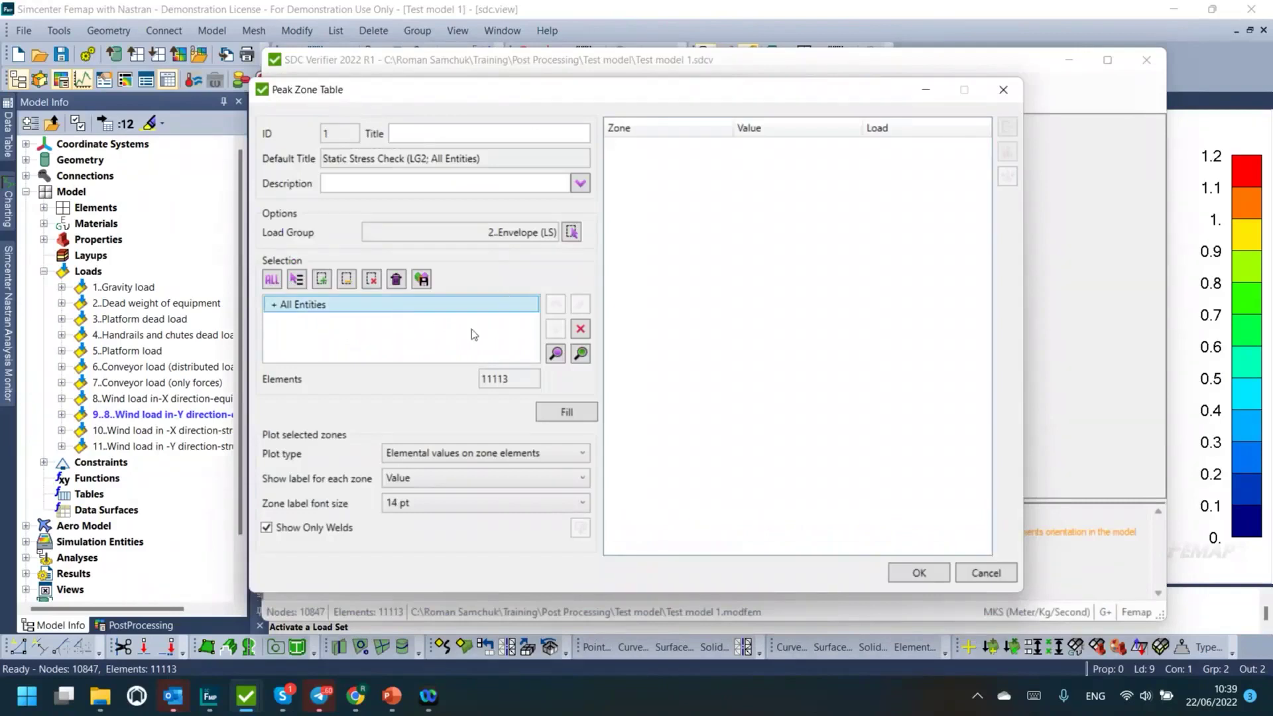
{"action": "left_click", "coordinate": [582, 330]}
{"action": "left_click", "coordinate": [296, 280]}
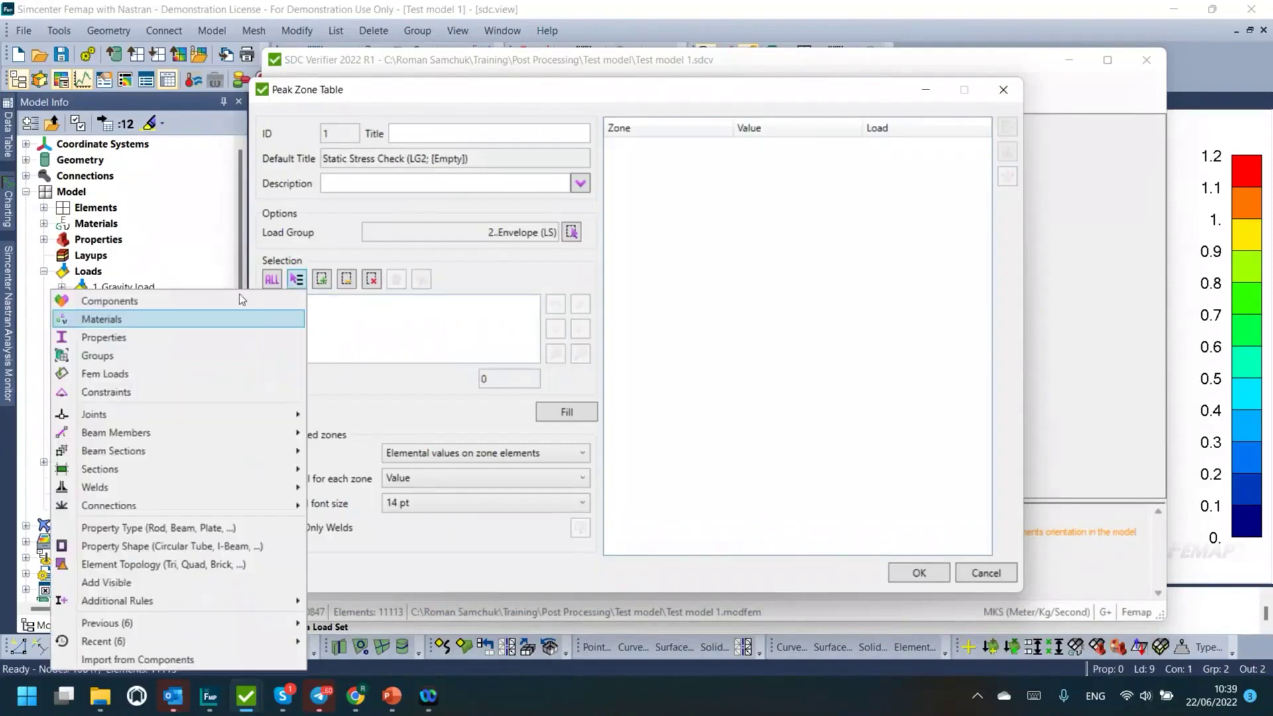
{"action": "left_click", "coordinate": [189, 305]}
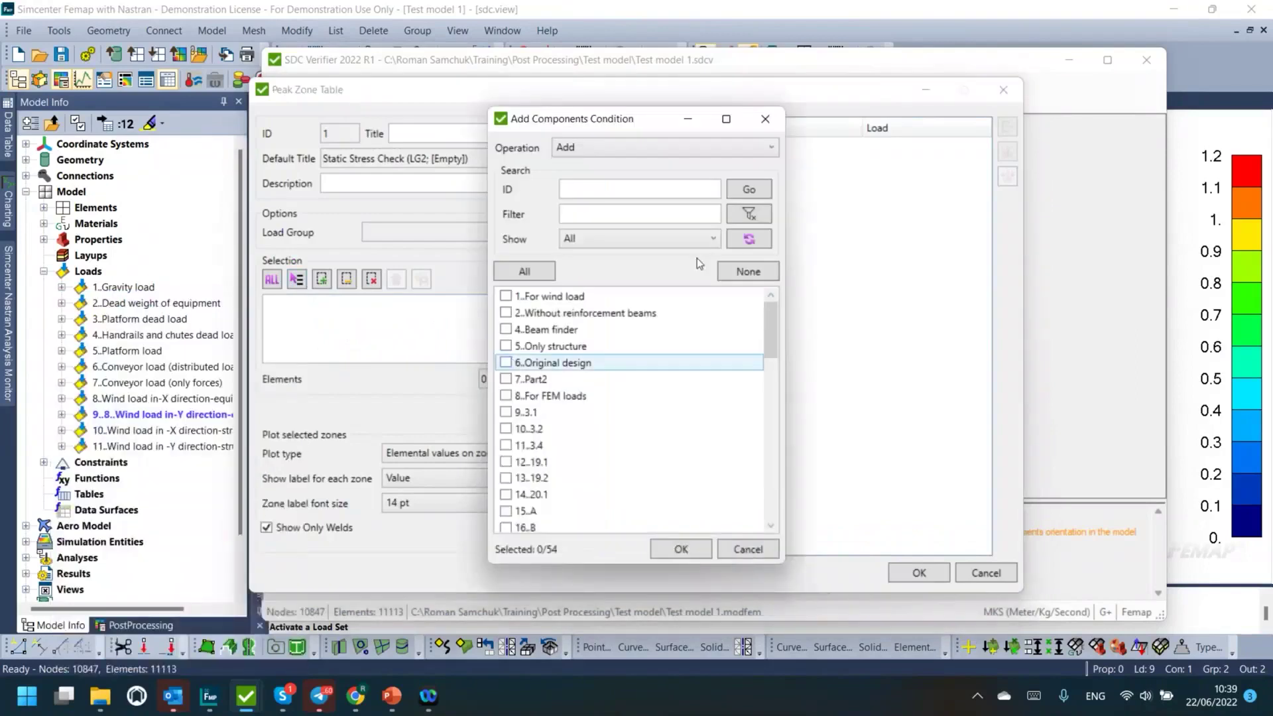
{"action": "left_click", "coordinate": [764, 125]}
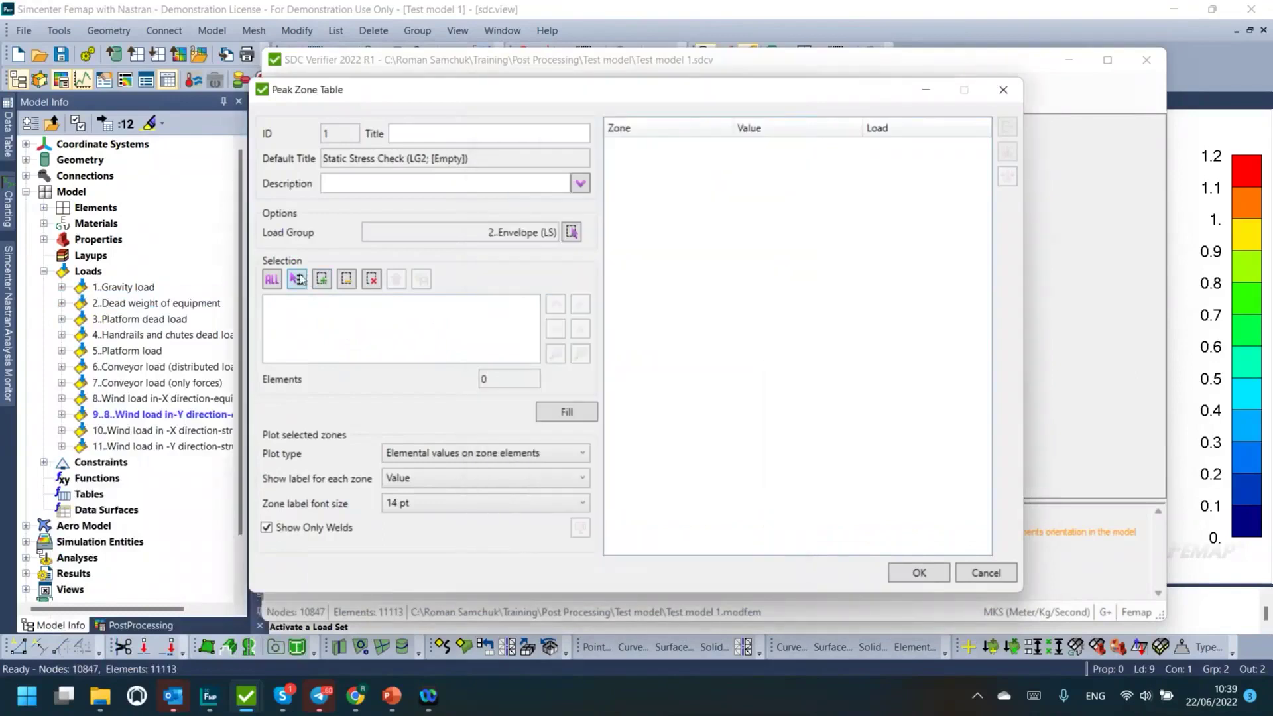
Step: Add all recognized beam members from the list to the peak zone table's selection
{"action": "left_click", "coordinate": [298, 279]}
{"action": "mouse_move", "coordinate": [244, 433]}
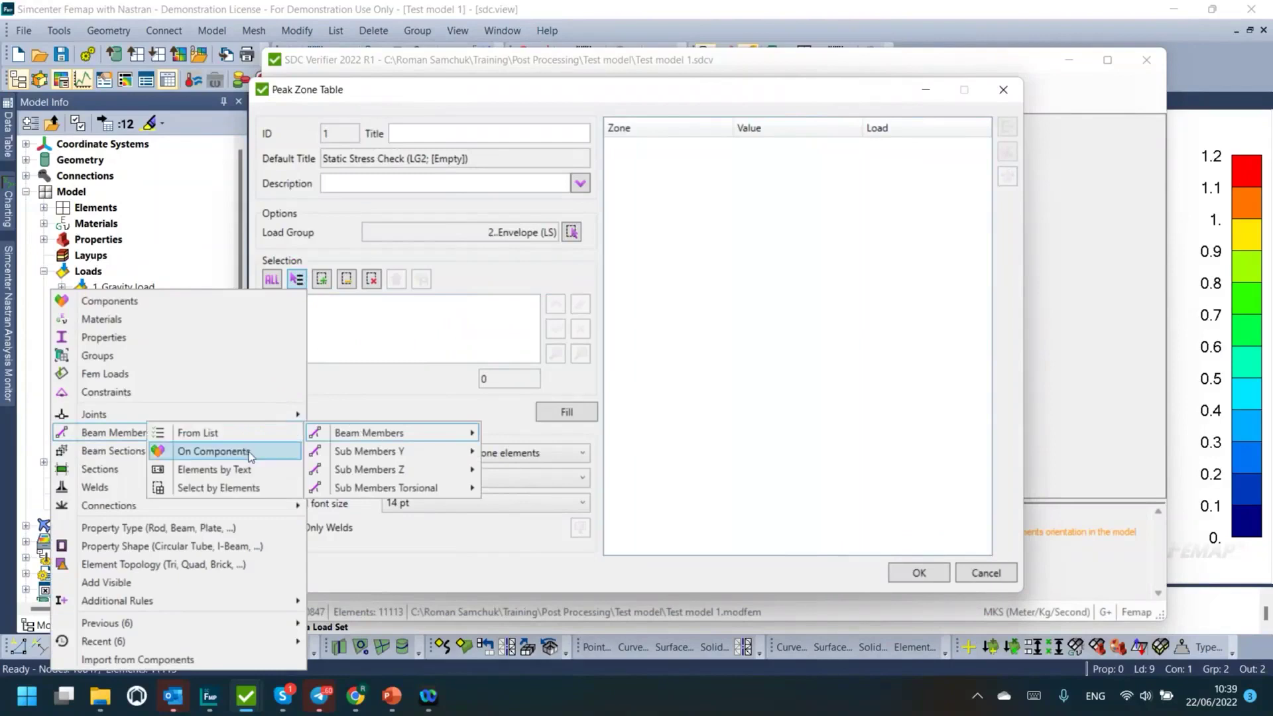
{"action": "left_click", "coordinate": [214, 434]}
{"action": "left_click", "coordinate": [524, 271]}
{"action": "left_click", "coordinate": [681, 549]}
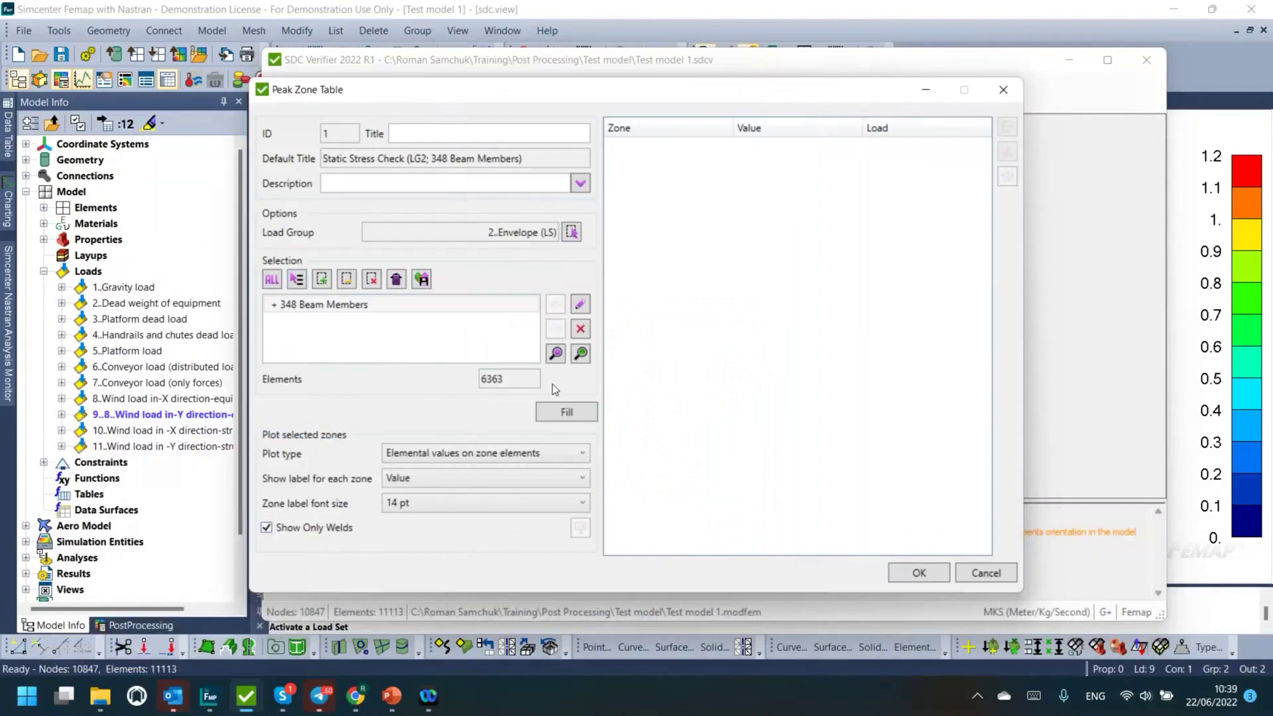
Step: Select load group 2..Envelope (LS) of the Original design job for the peak zone table
{"action": "left_click", "coordinate": [573, 232]}
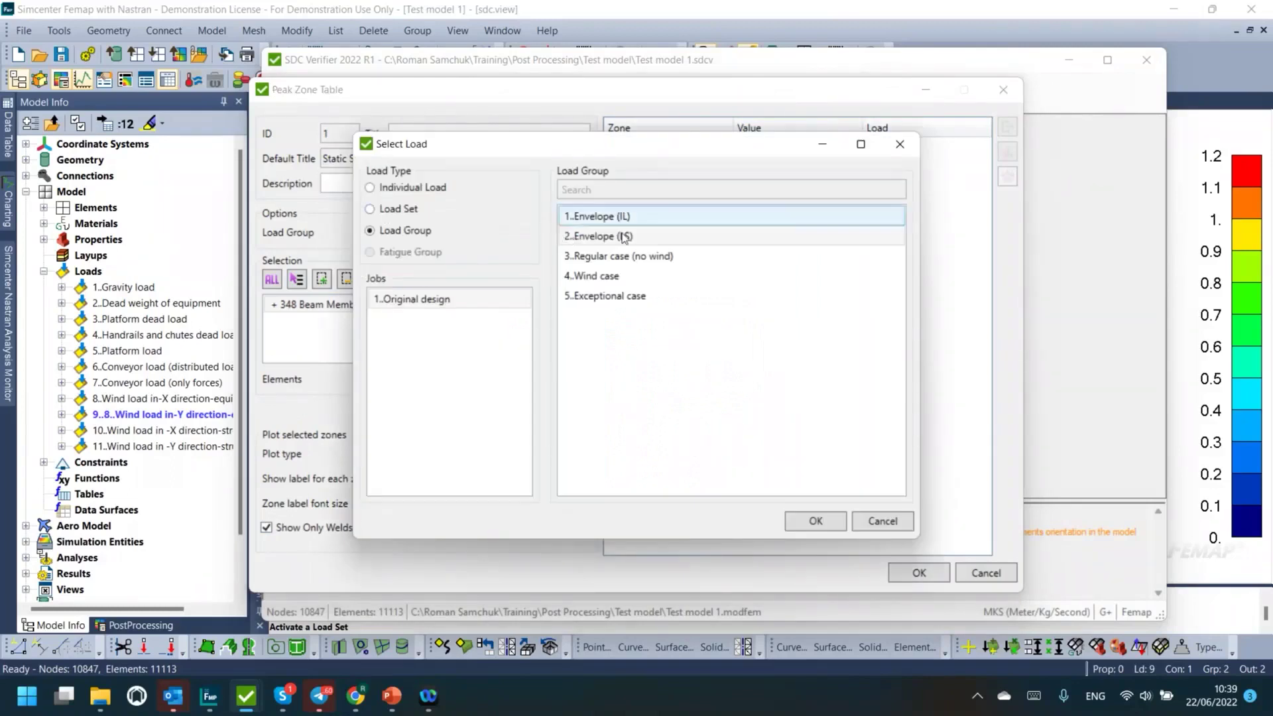
{"action": "left_click", "coordinate": [663, 234]}
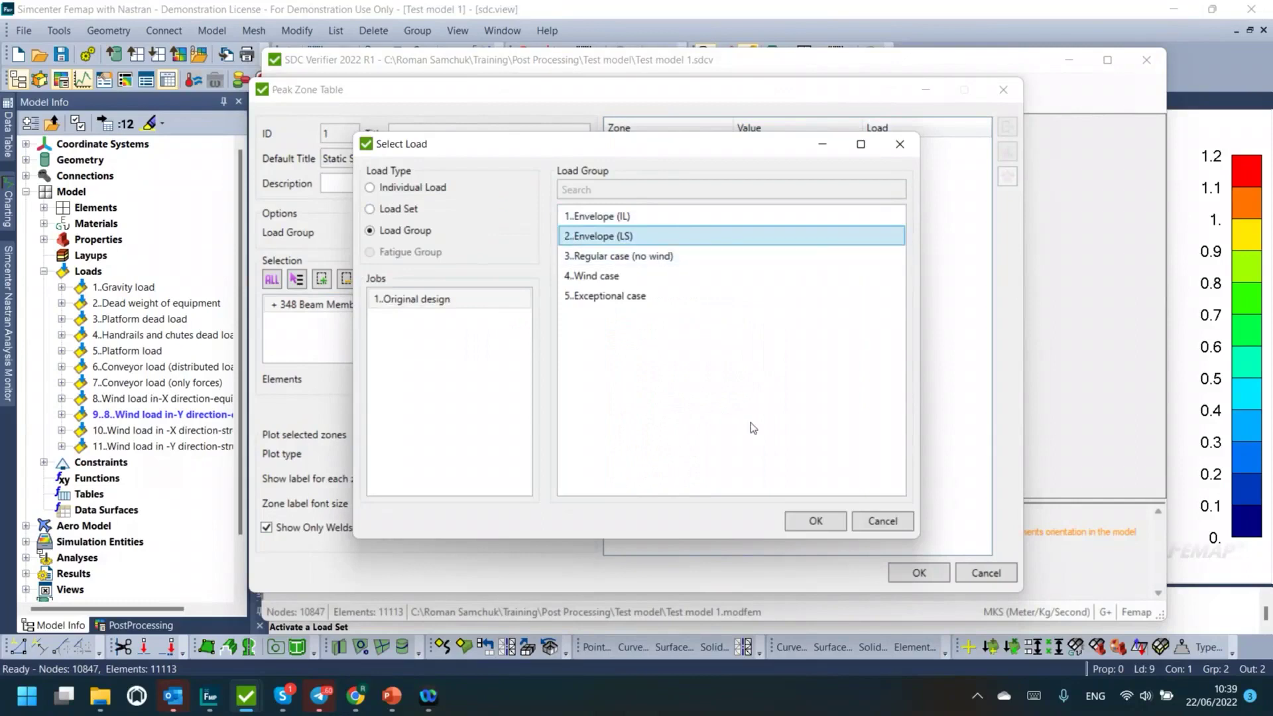
{"action": "left_click", "coordinate": [815, 522]}
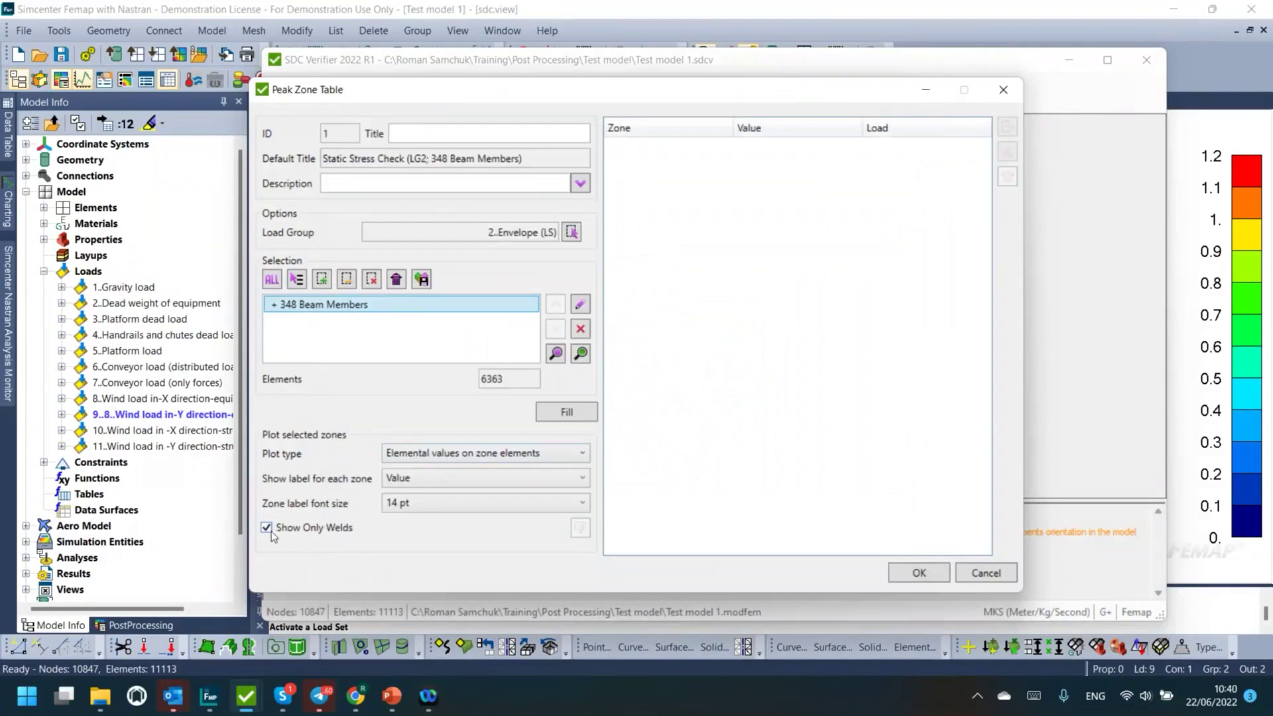
Step: Turn off Show Only Welds, keep Value as the zone label and plot elemental values on zone elements
{"action": "left_click", "coordinate": [306, 531]}
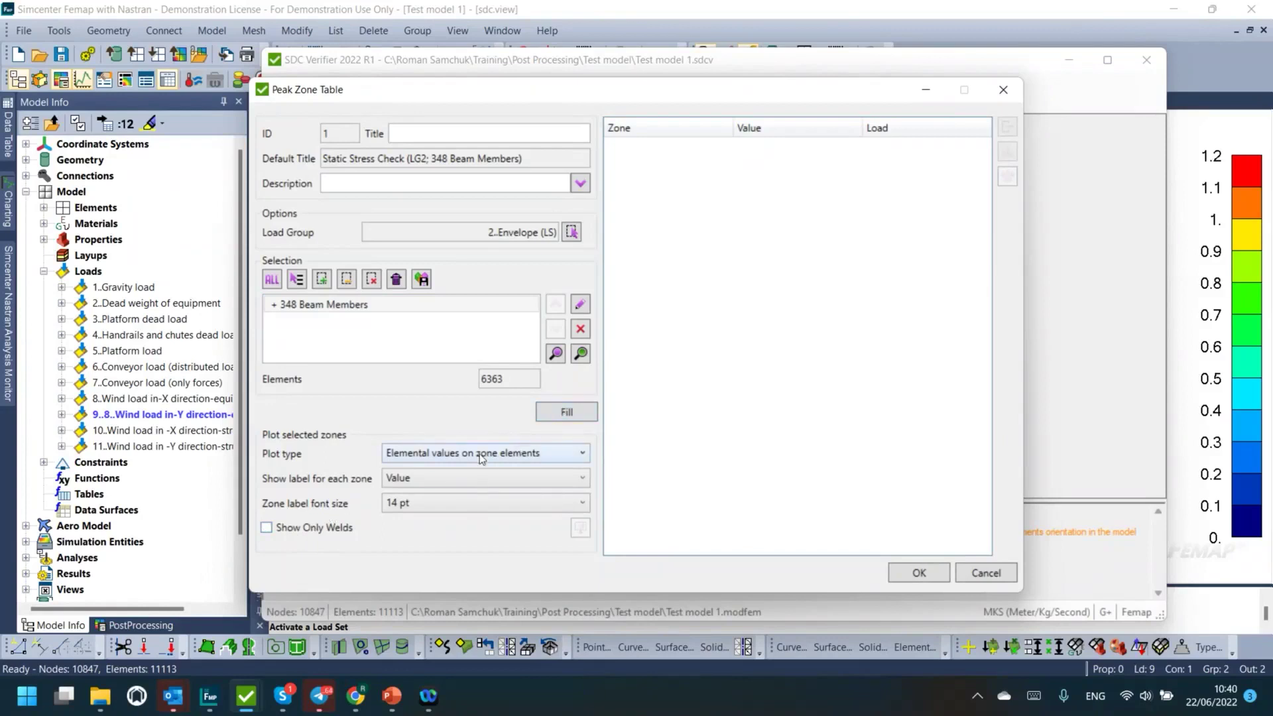
{"action": "left_click", "coordinate": [447, 484]}
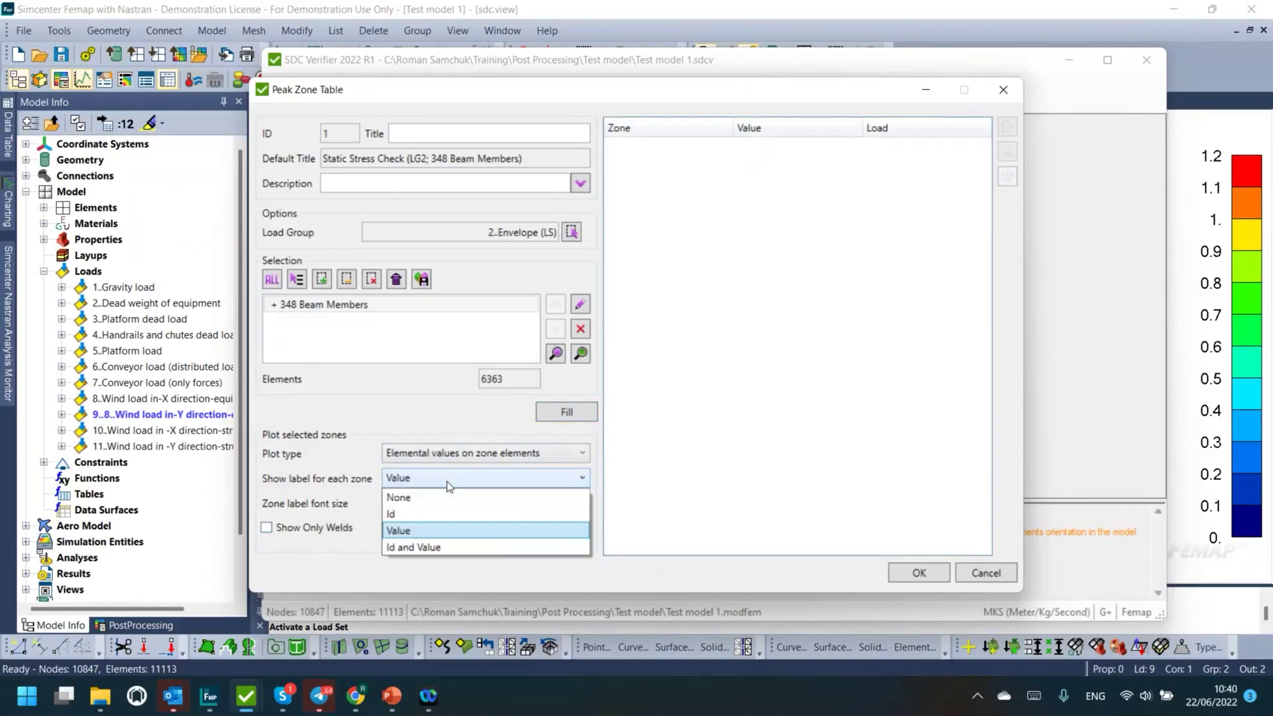
{"action": "left_click", "coordinate": [447, 480]}
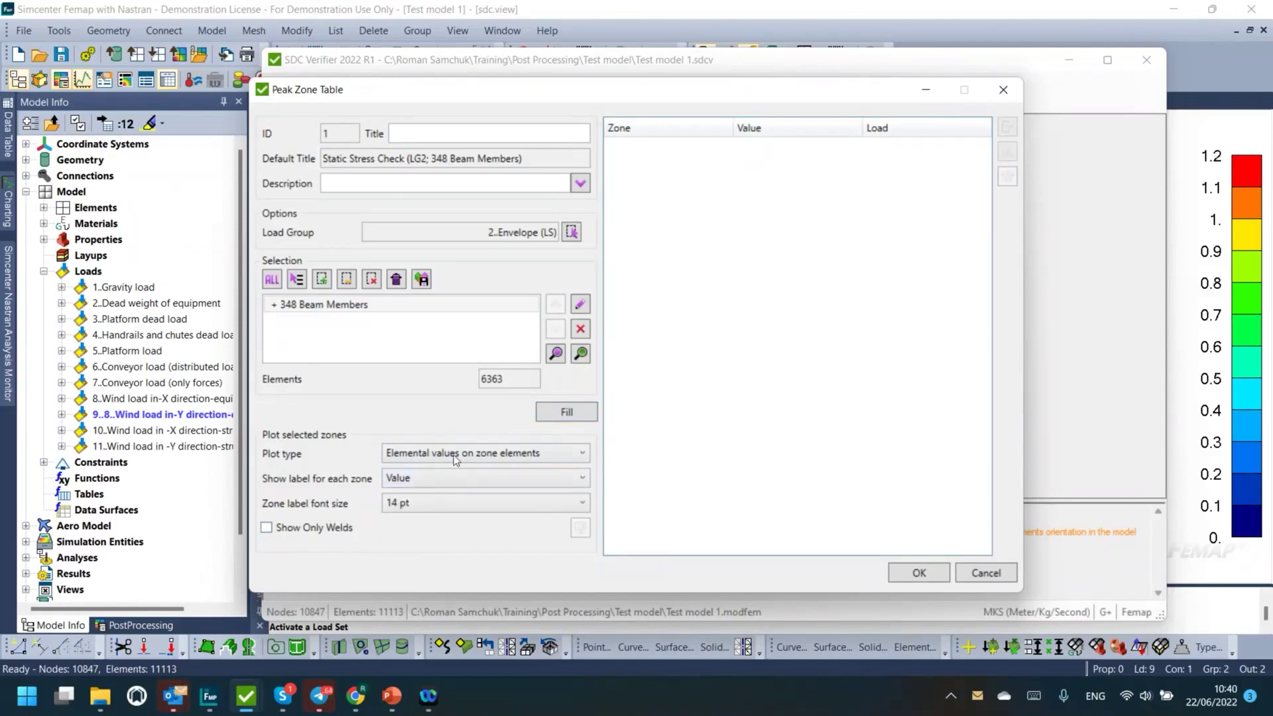
{"action": "left_click", "coordinate": [453, 455]}
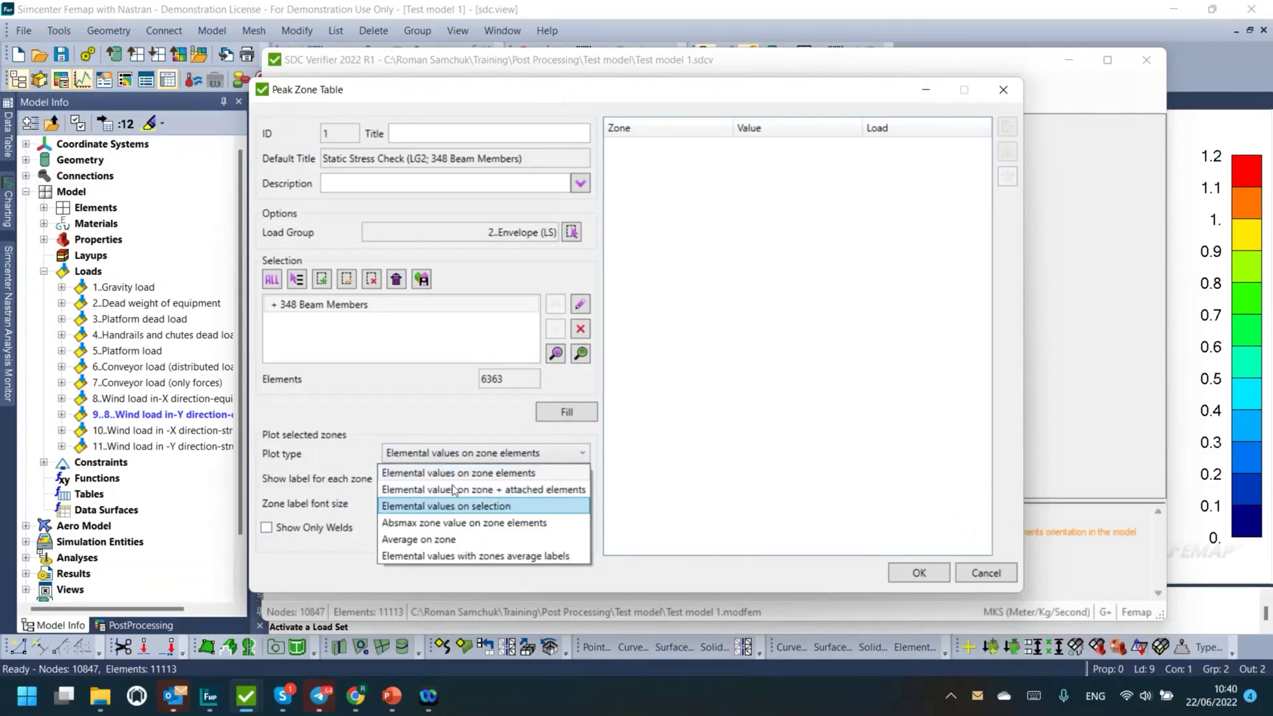
{"action": "left_click", "coordinate": [453, 473]}
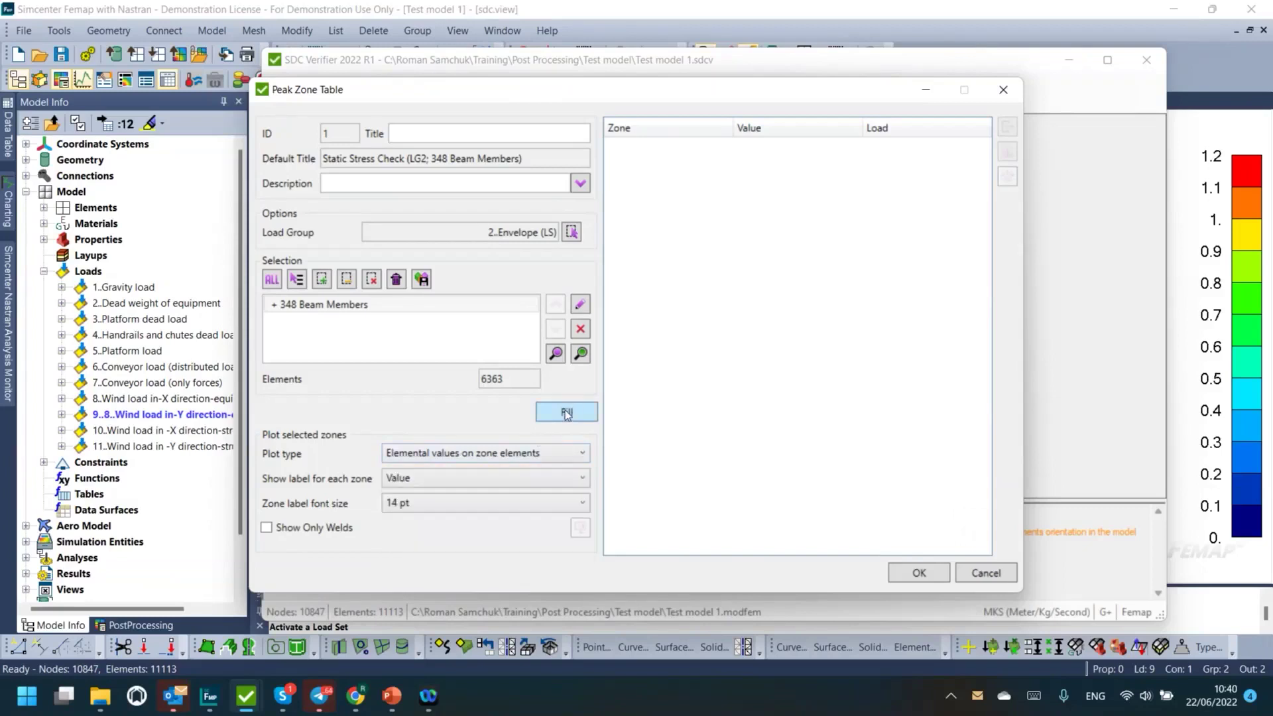
Step: Fill the peak zone table and review the full list of zones with their values and loads
{"action": "left_click", "coordinate": [566, 413]}
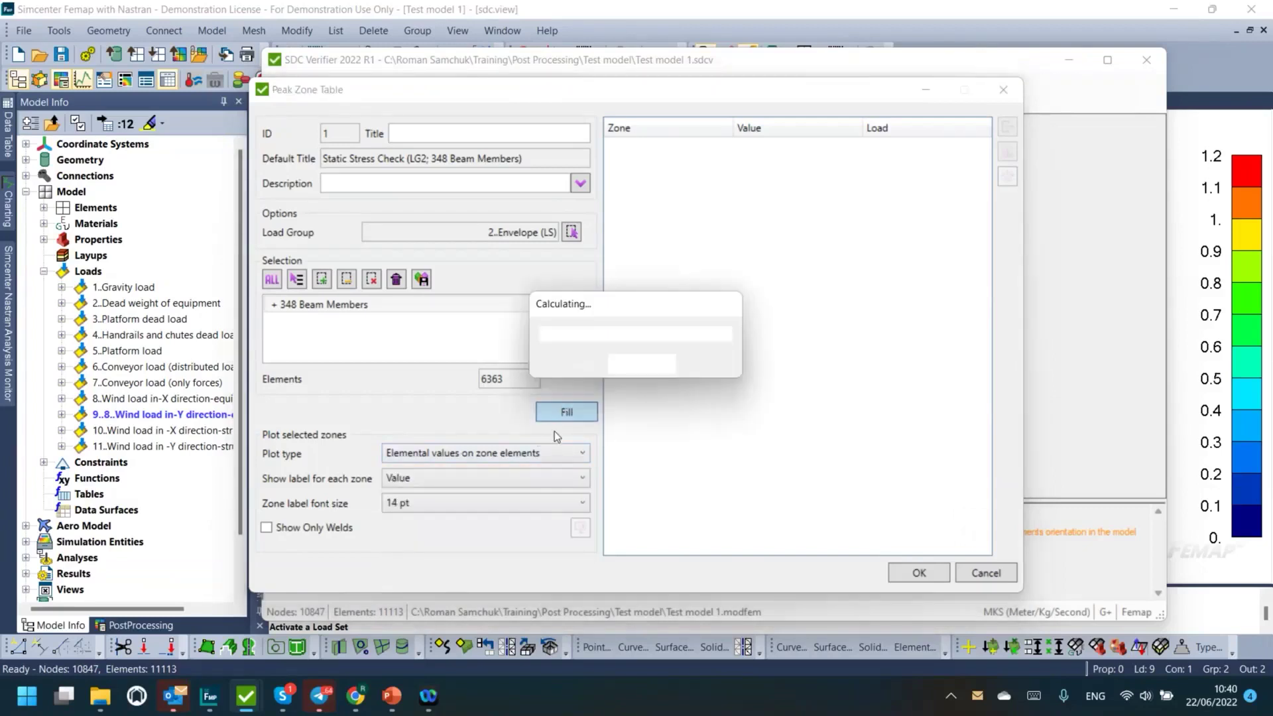
{"action": "left_click", "coordinate": [654, 201]}
{"action": "scroll", "coordinate": [654, 205], "scroll_direction": "down", "scroll_amount": 12}
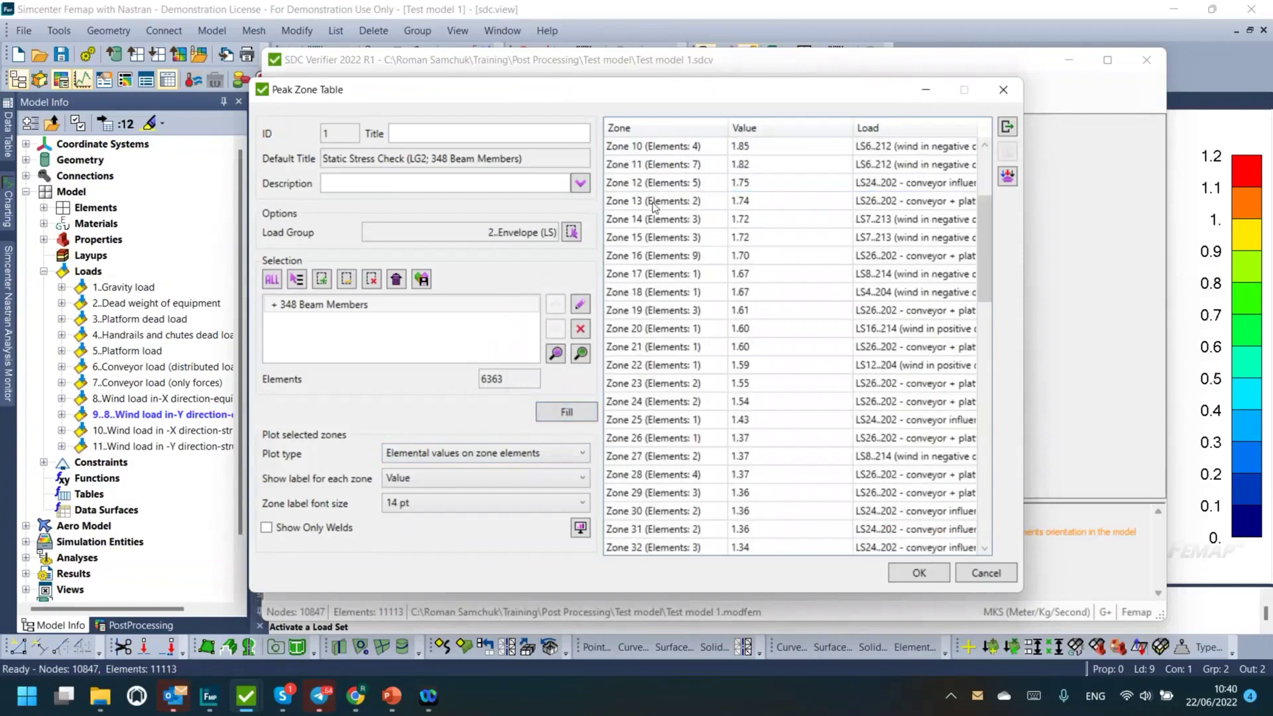
{"action": "scroll", "coordinate": [654, 207], "scroll_direction": "down", "scroll_amount": 7}
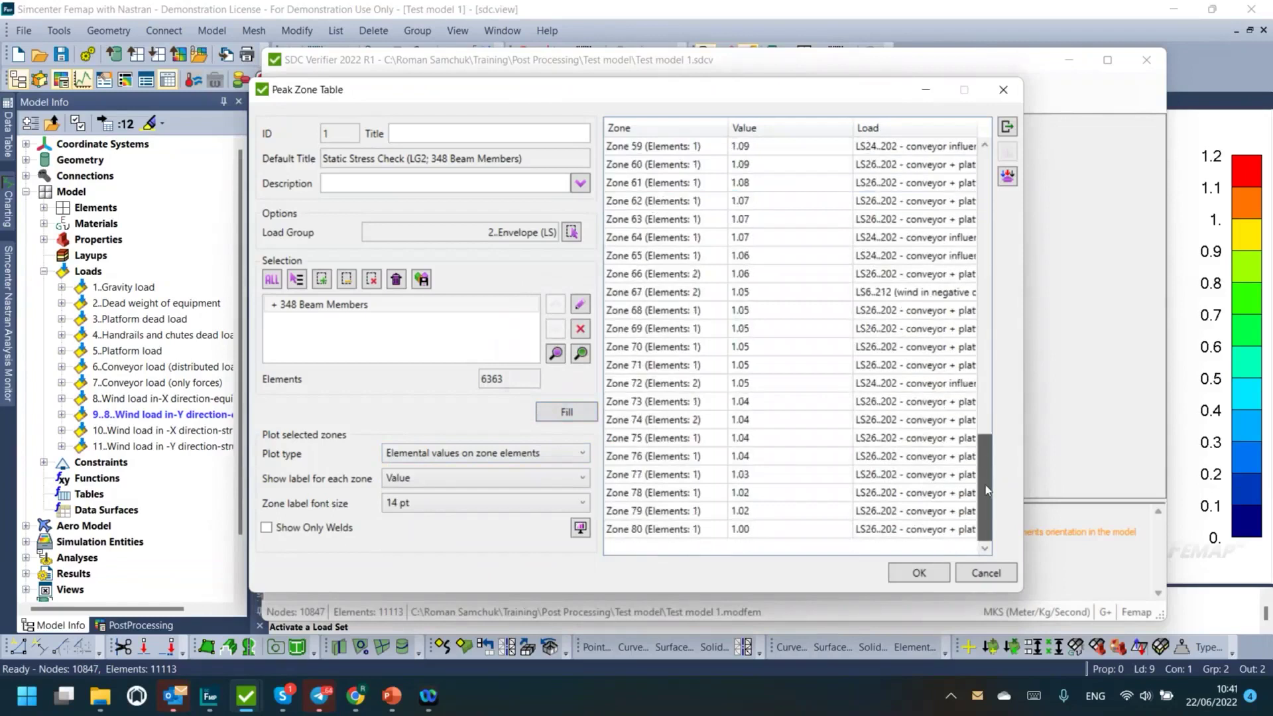
{"action": "scroll", "coordinate": [986, 490], "scroll_direction": "up", "scroll_amount": 9}
{"action": "scroll", "coordinate": [983, 489], "scroll_direction": "down", "scroll_amount": 9}
{"action": "left_click_drag", "start_coordinate": [981, 484], "coordinate": [981, 489]}
{"action": "left_click_drag", "start_coordinate": [981, 485], "coordinate": [983, 278]}
{"action": "left_click_drag", "start_coordinate": [998, 156], "coordinate": [995, 147]}
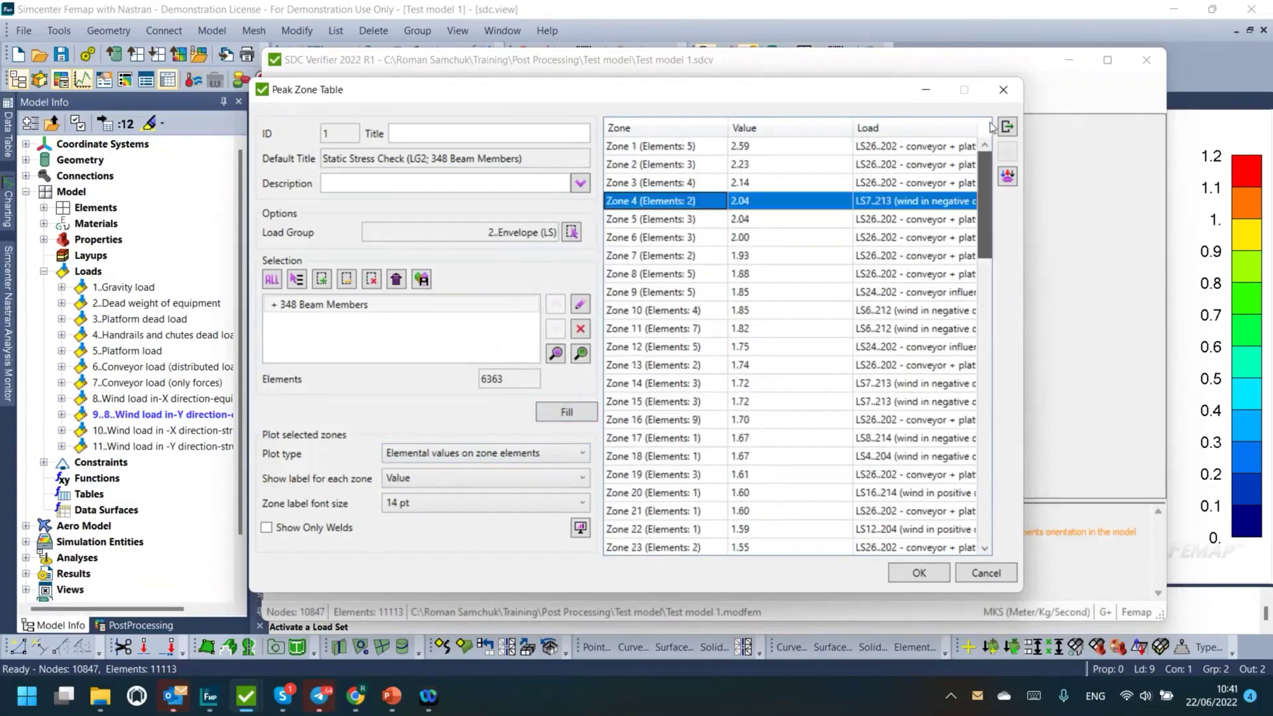
Step: Examine the first five peak zones for their element counts, utilization values and governing load sets
{"action": "left_click", "coordinate": [693, 148]}
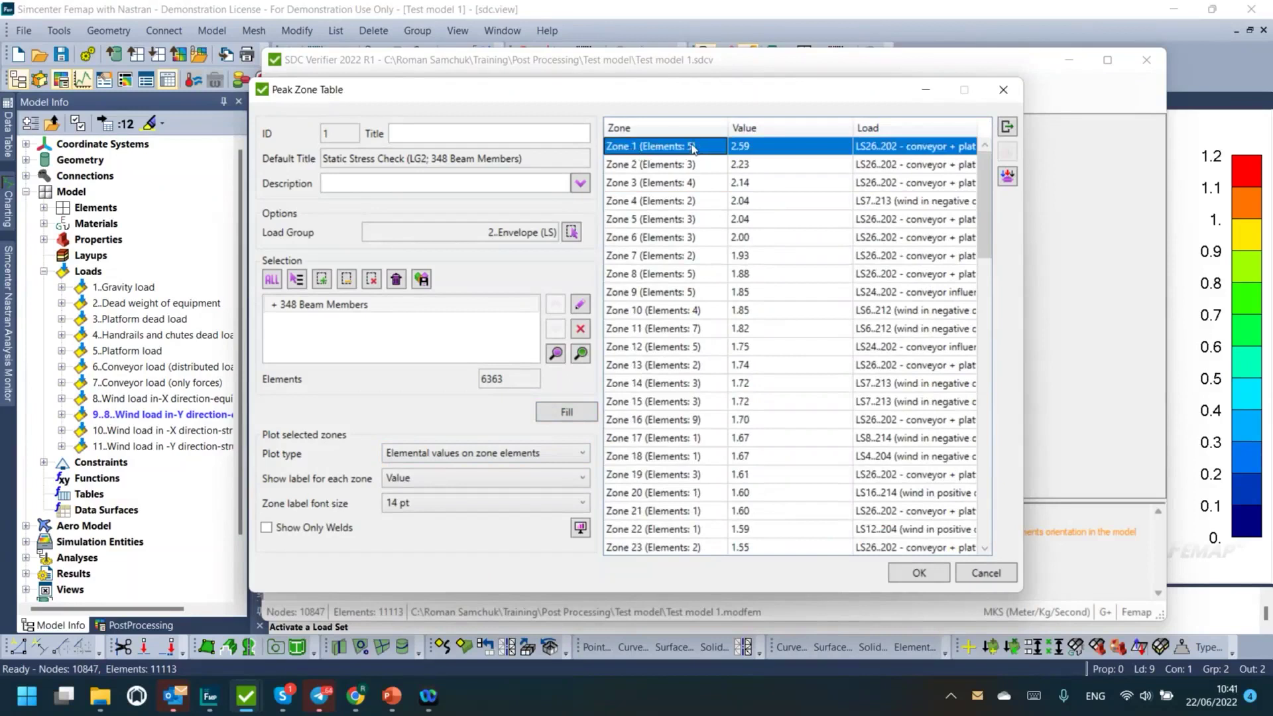
{"action": "left_click", "coordinate": [662, 170]}
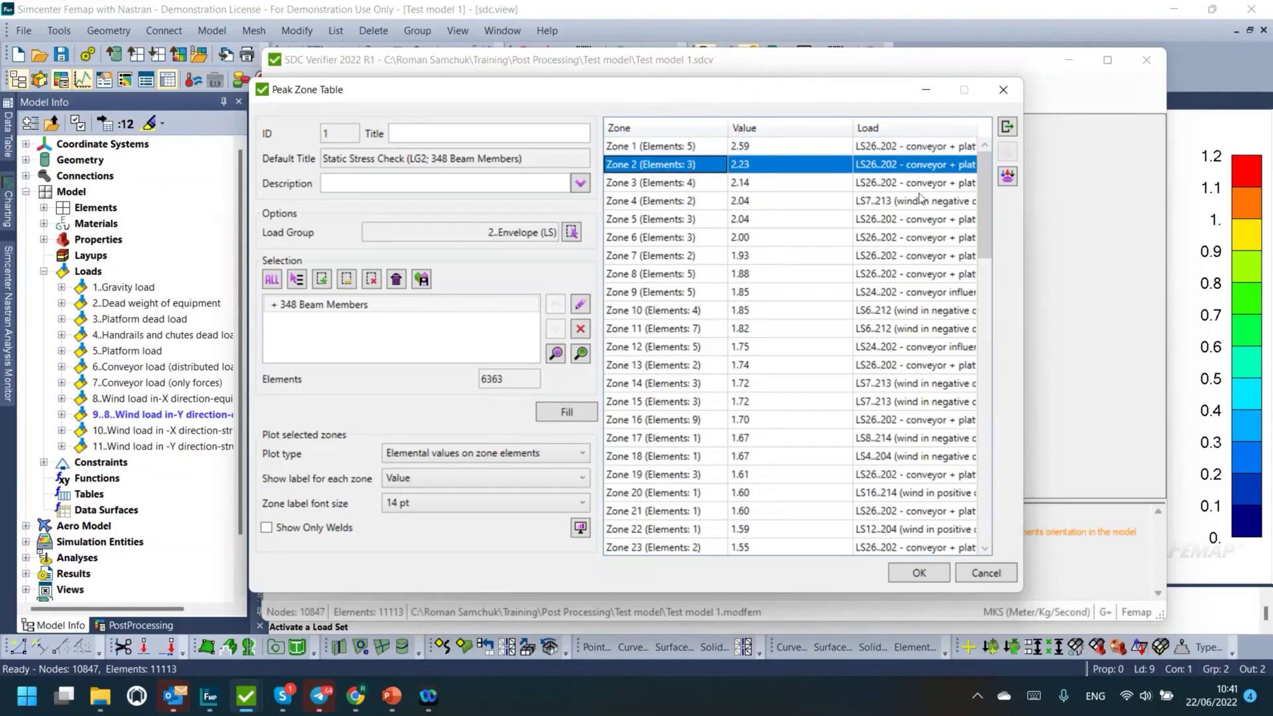
{"action": "left_click", "coordinate": [654, 146]}
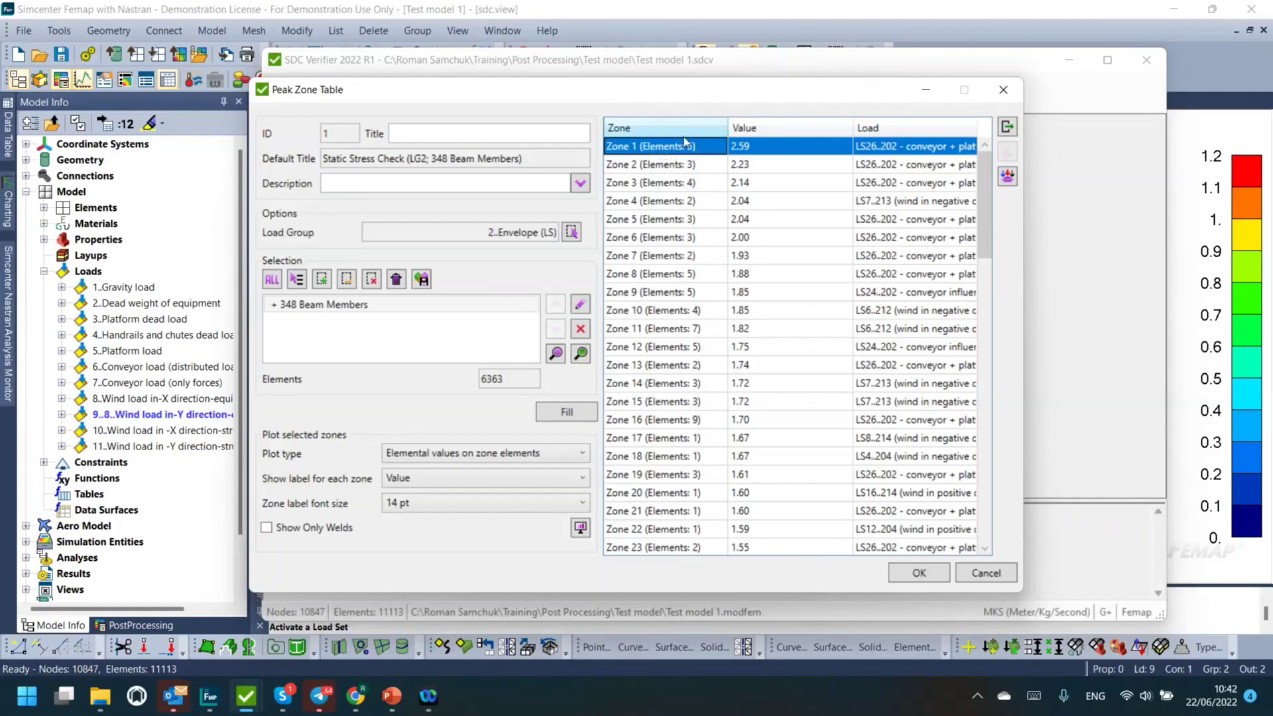
{"action": "left_click", "coordinate": [631, 165]}
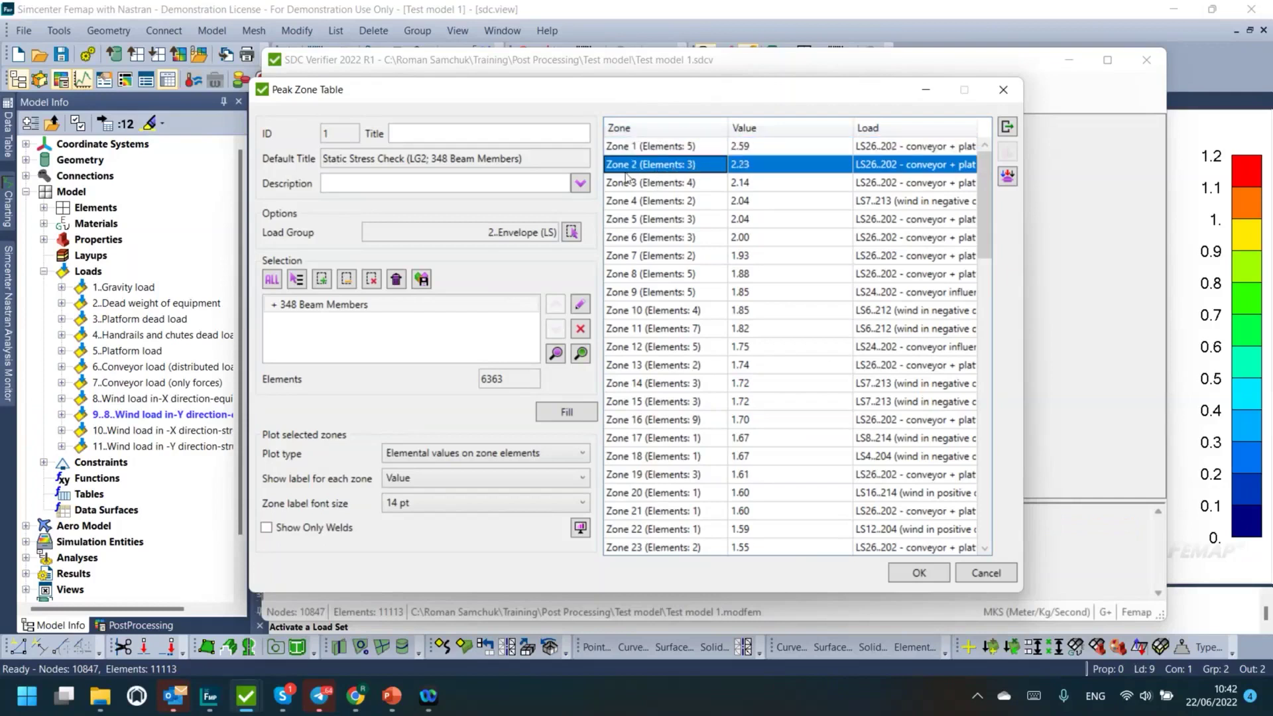
{"action": "left_click", "coordinate": [659, 188]}
{"action": "left_click", "coordinate": [657, 206]}
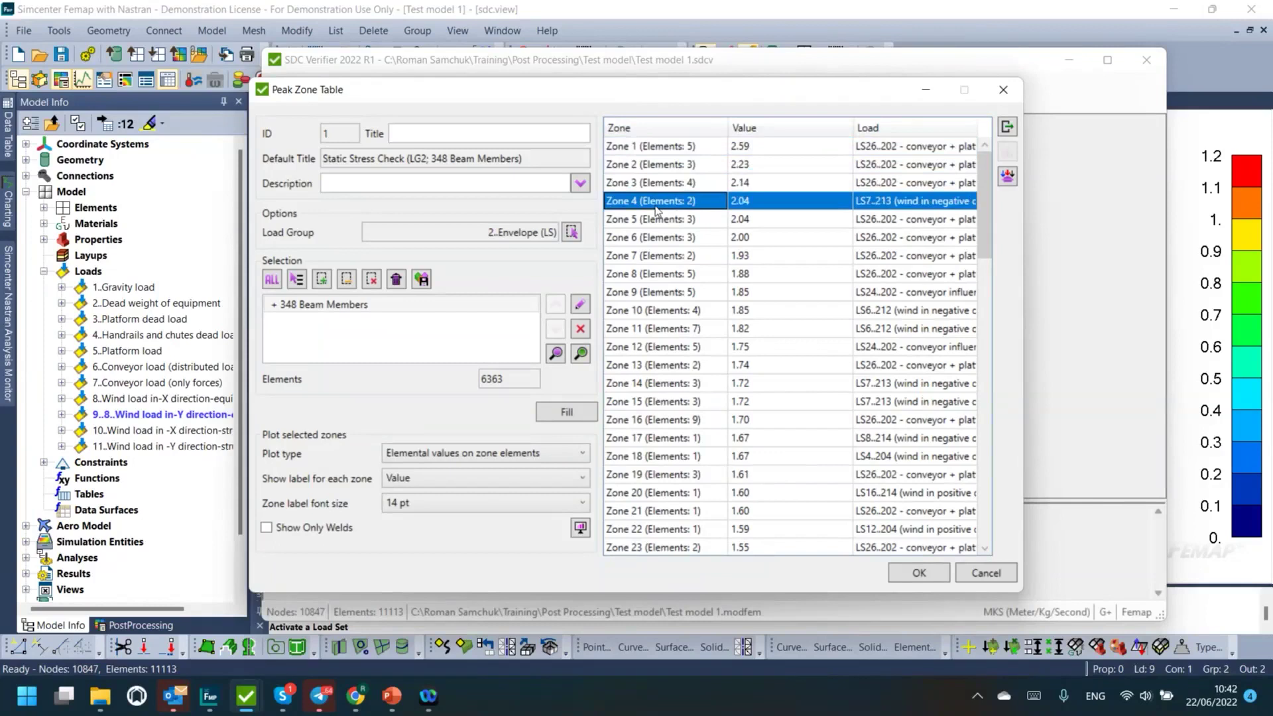
{"action": "left_click", "coordinate": [753, 150]}
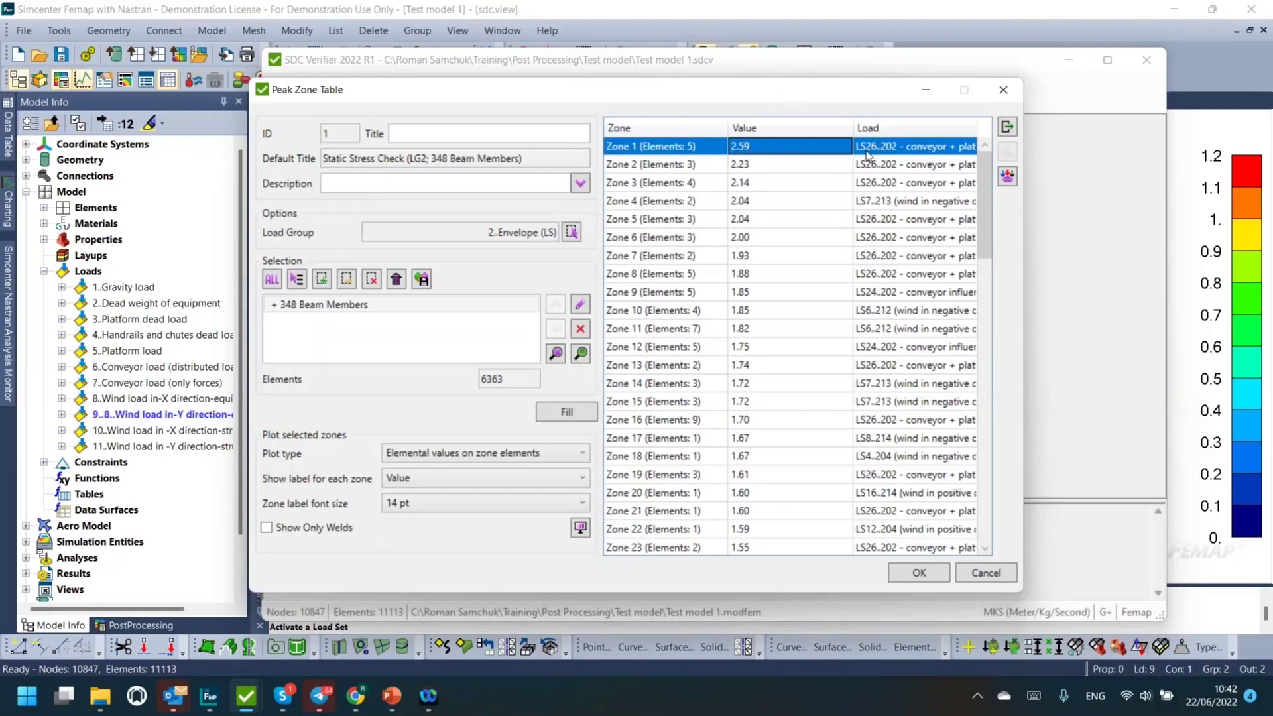
{"action": "left_click", "coordinate": [663, 224]}
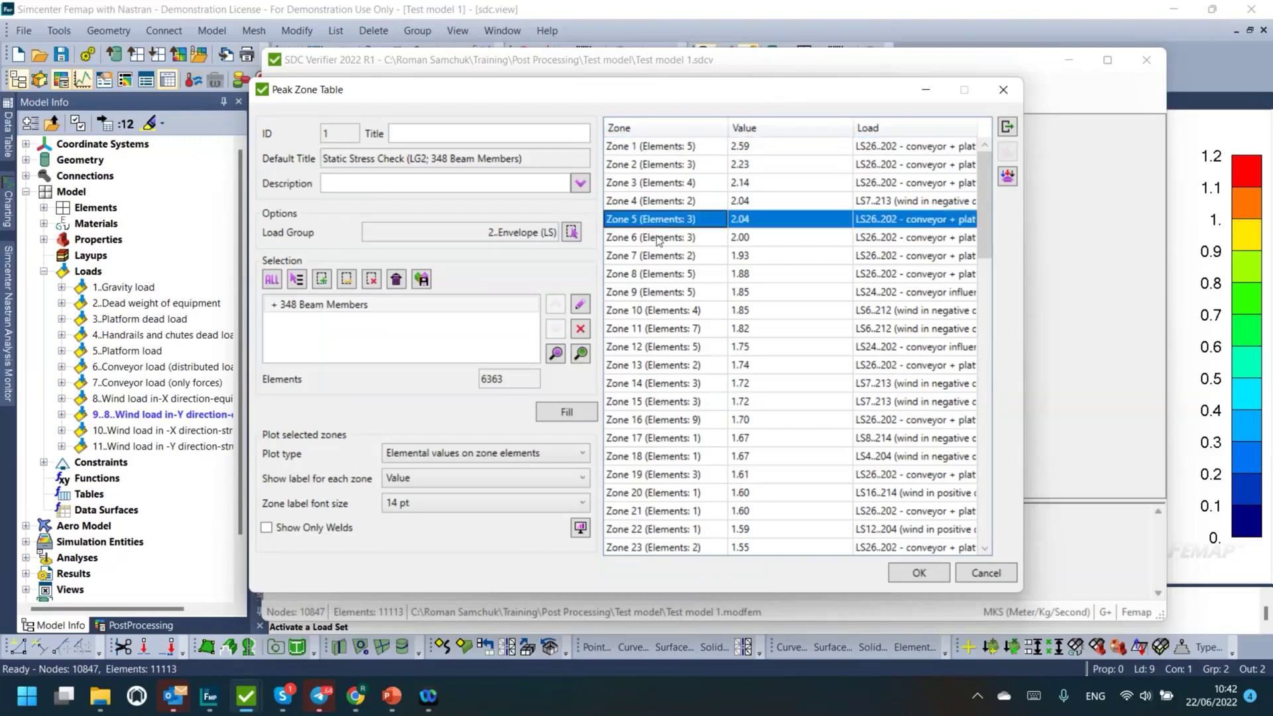
Step: Plot all zones of the peak zone table on the model with their value labels
{"action": "key", "text": "ctrl+a"}
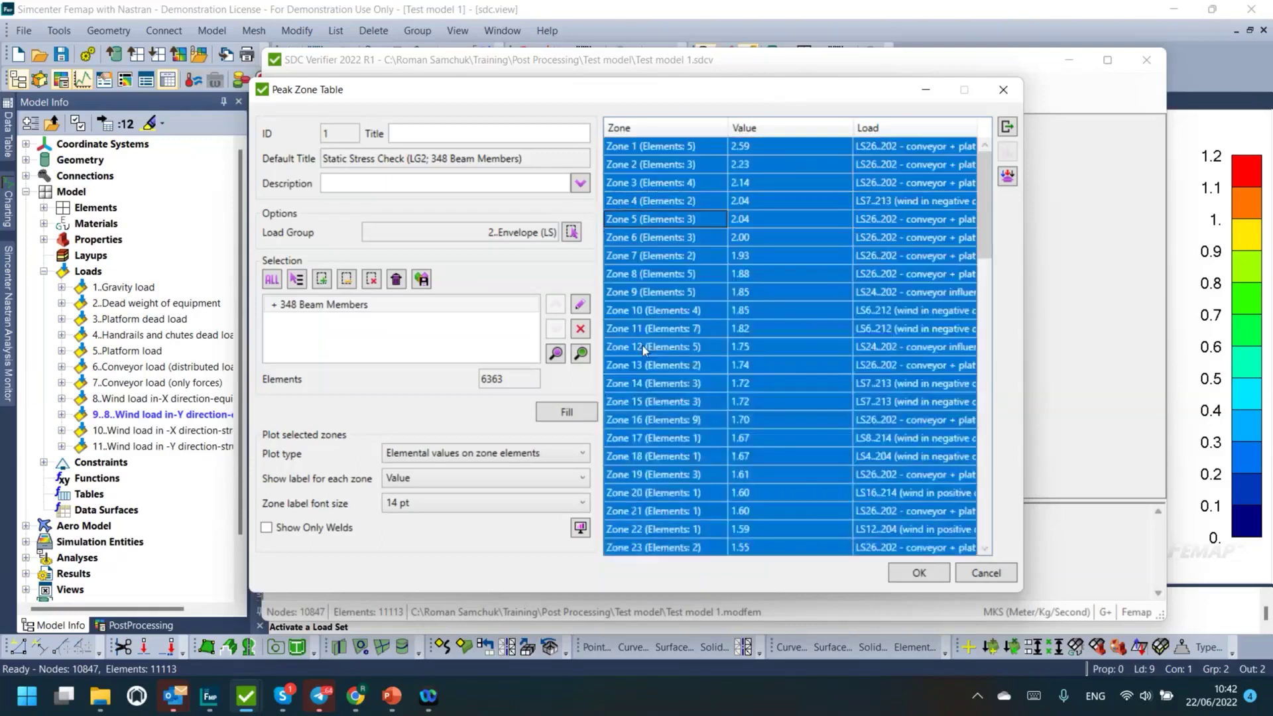
{"action": "left_click", "coordinate": [580, 528]}
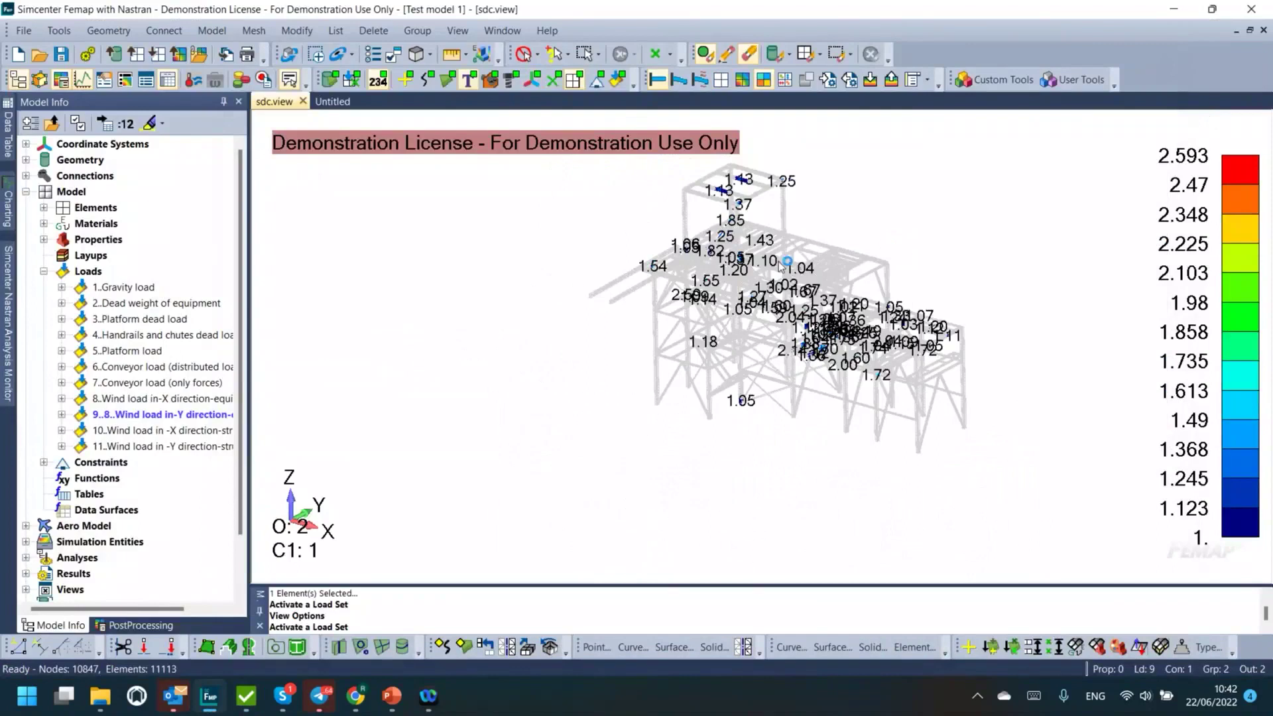
Step: Examine the value labels and highlighted elements of the plotted peak zones across the upper part of the structure
{"action": "middle_click_drag", "start_coordinate": [834, 282], "coordinate": [750, 324], "text": "ctrl"}
{"action": "mouse_move", "coordinate": [683, 363]}
{"action": "middle_mouse_down"}
{"action": "mouse_move", "coordinate": [733, 312]}
{"action": "mouse_move", "coordinate": [686, 359]}
{"action": "middle_mouse_up"}
{"action": "scroll", "coordinate": [632, 327], "scroll_direction": "up", "scroll_amount": 3}
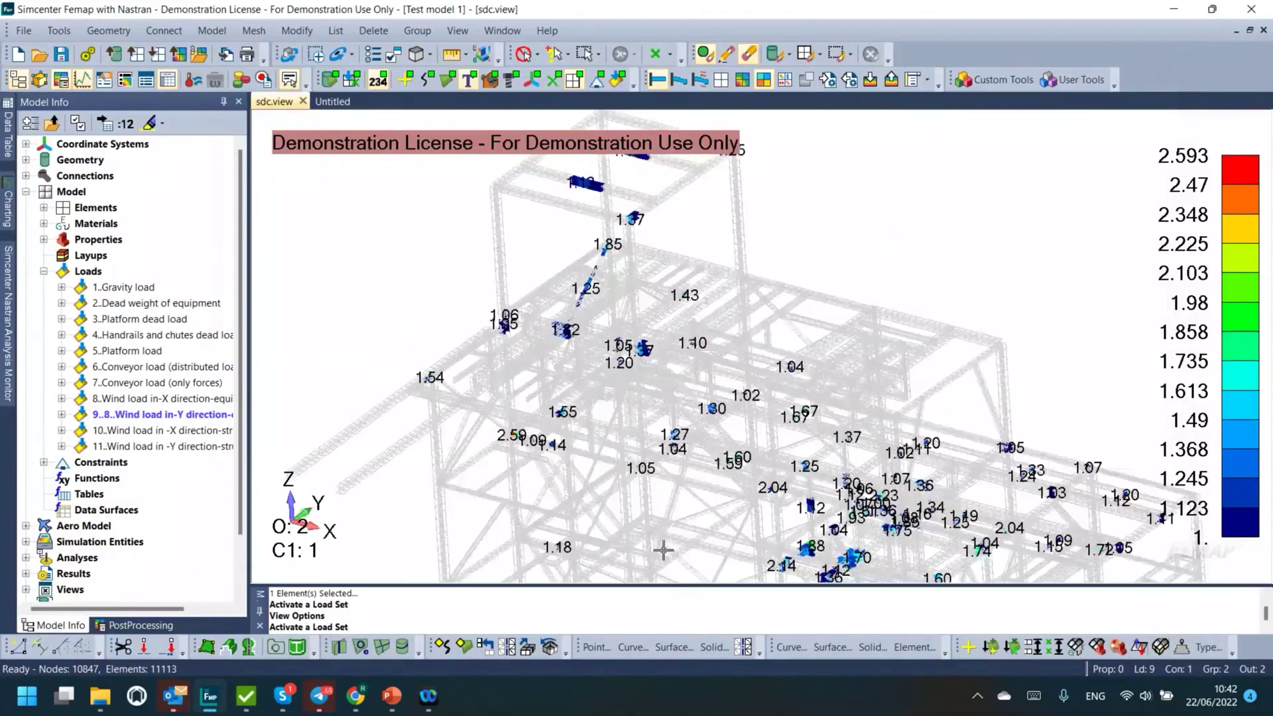
{"action": "middle_click_drag", "start_coordinate": [675, 277], "coordinate": [647, 371]}
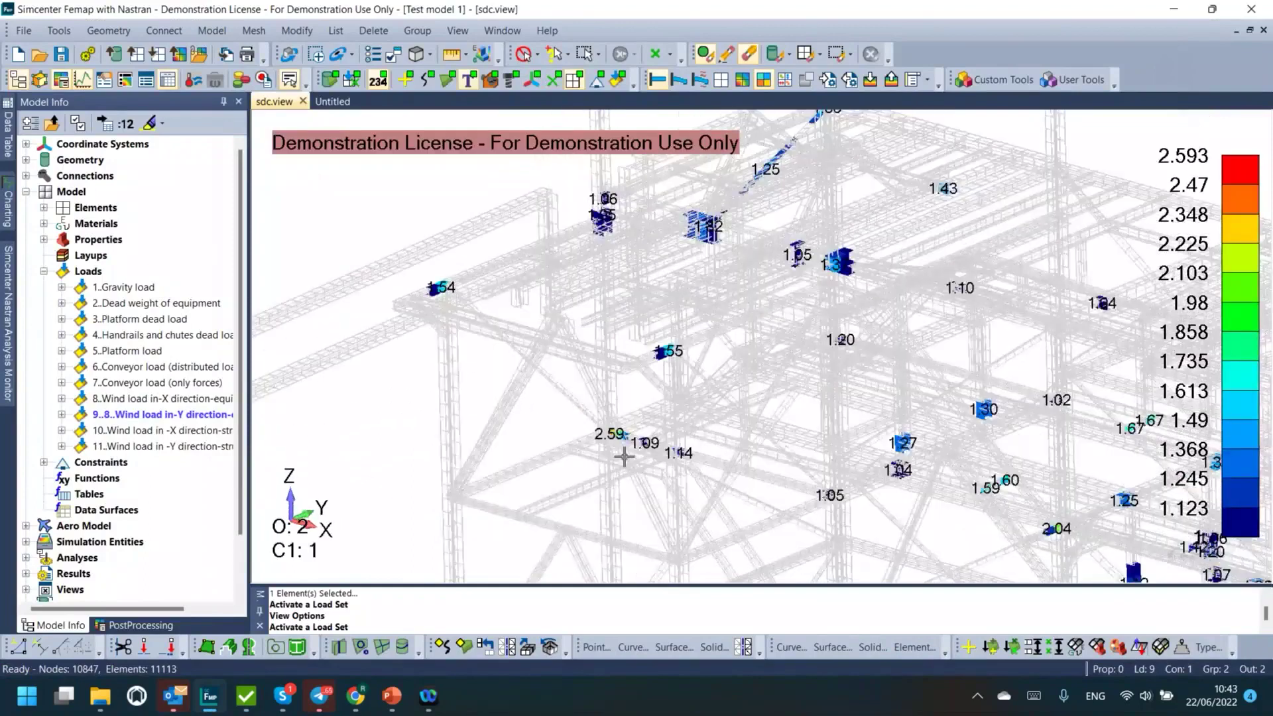
{"action": "scroll", "coordinate": [663, 421], "scroll_direction": "up", "scroll_amount": 3}
{"action": "middle_click_drag", "start_coordinate": [611, 285], "coordinate": [625, 279]}
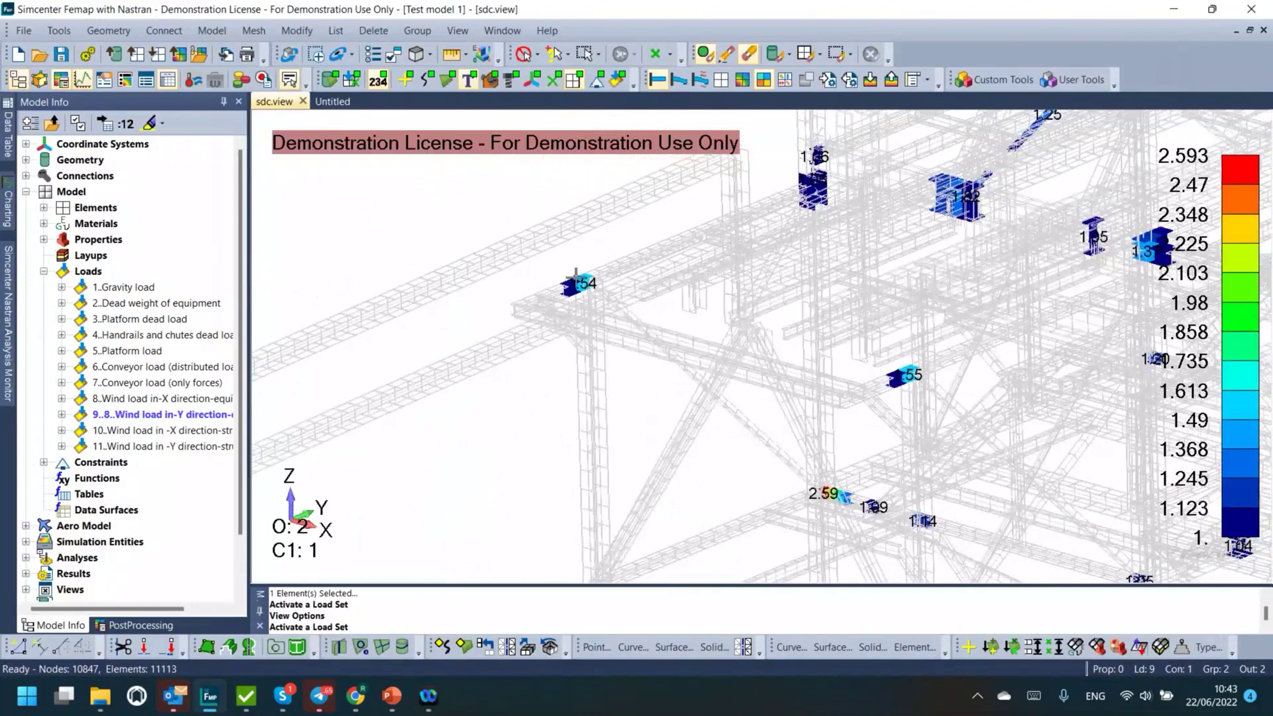
{"action": "scroll", "coordinate": [584, 365], "scroll_direction": "up", "scroll_amount": 2}
{"action": "scroll", "coordinate": [615, 181], "scroll_direction": "down", "scroll_amount": 3}
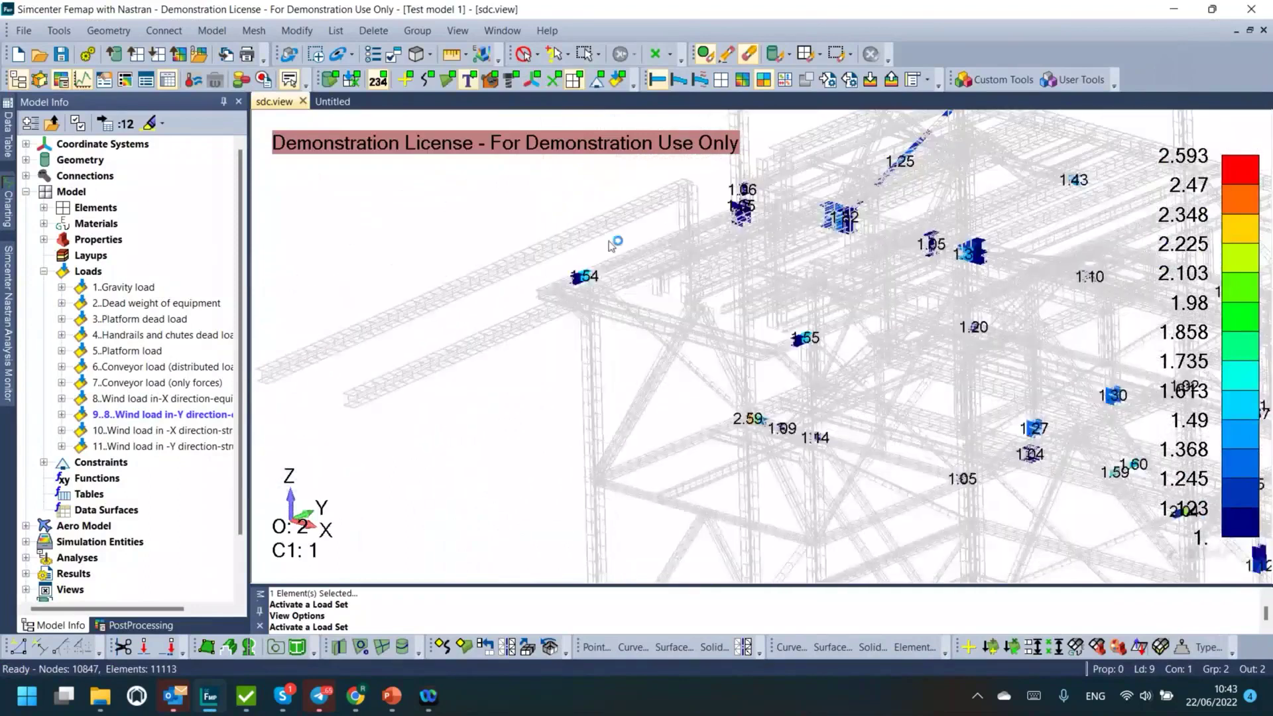
{"action": "middle_click_drag", "start_coordinate": [616, 208], "coordinate": [504, 528]}
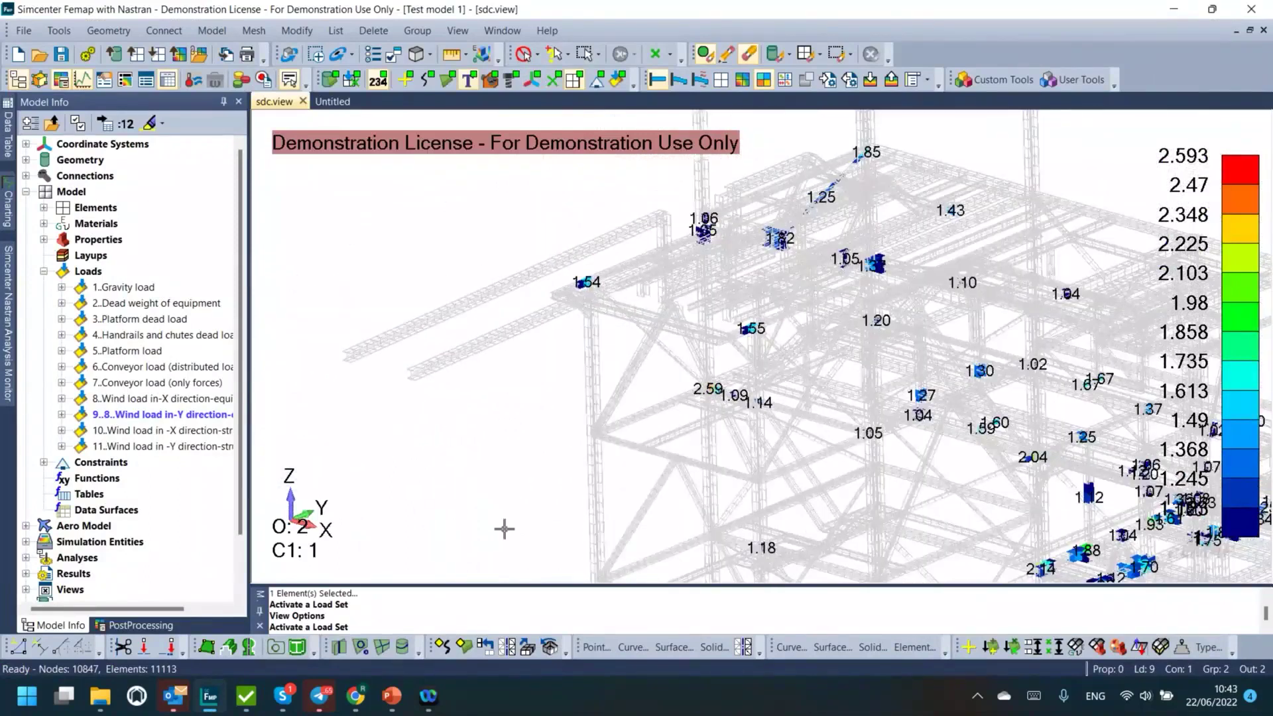
Step: Switch back to SDC Verifier, set the zone labels to Id and Value, and plot all peak zones again
{"action": "left_click", "coordinate": [246, 696]}
{"action": "left_click", "coordinate": [330, 595]}
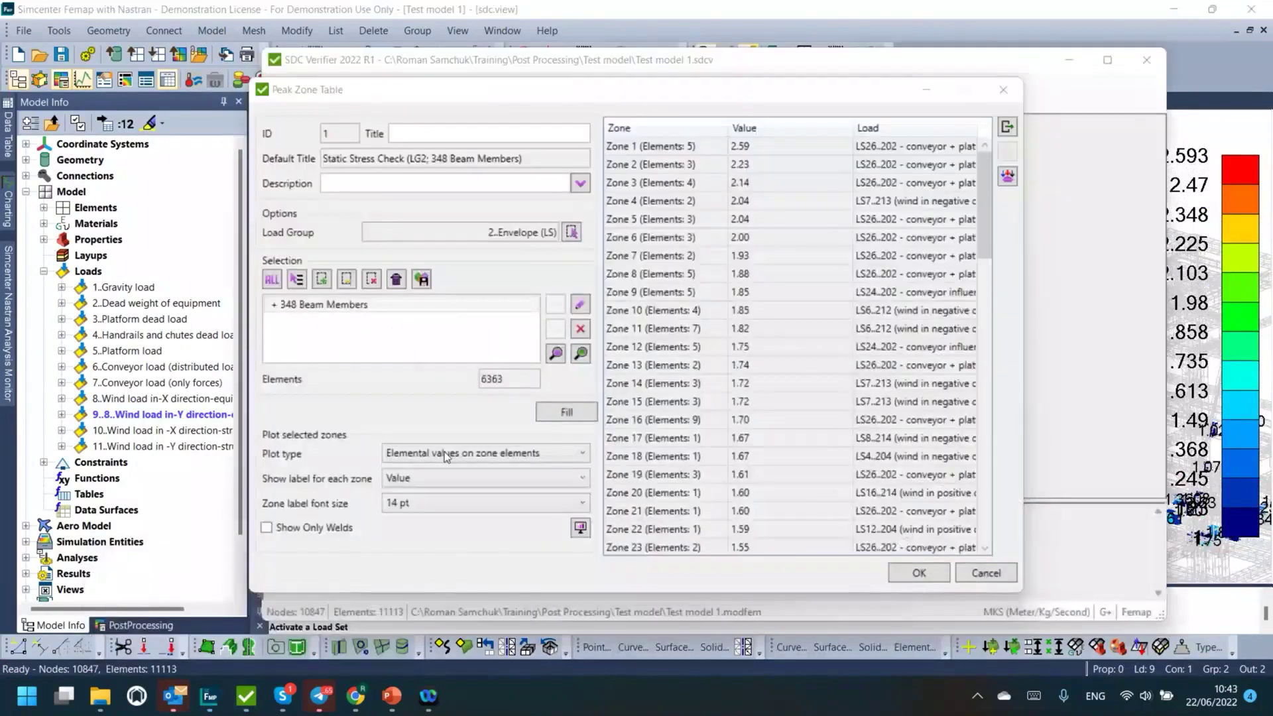
{"action": "left_click", "coordinate": [407, 490]}
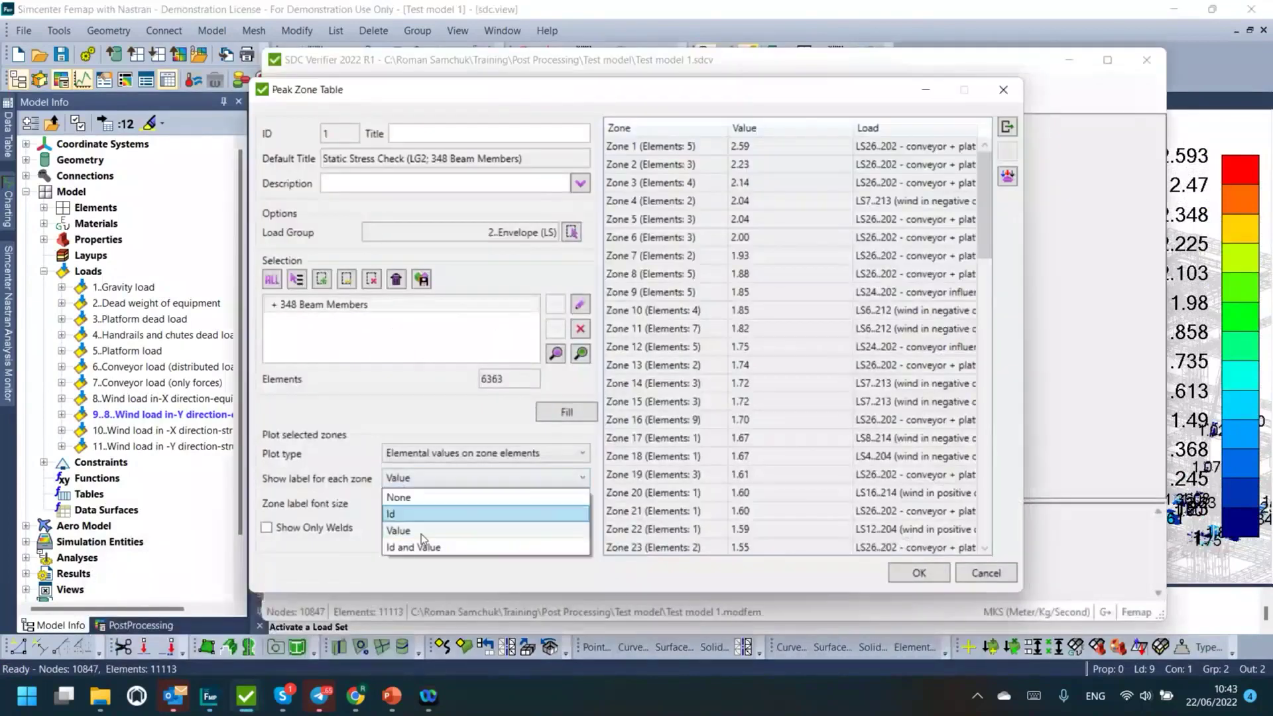
{"action": "left_click", "coordinate": [424, 547]}
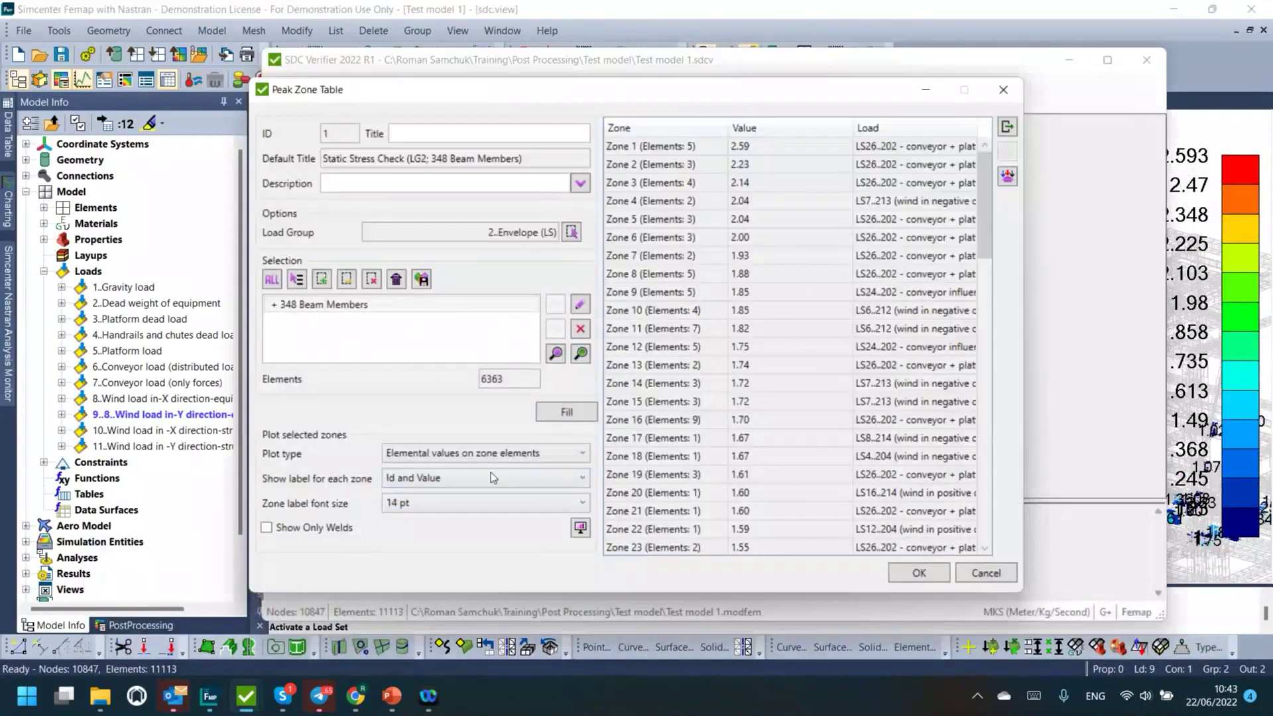
{"action": "left_click_drag", "start_coordinate": [648, 164], "coordinate": [648, 225]}
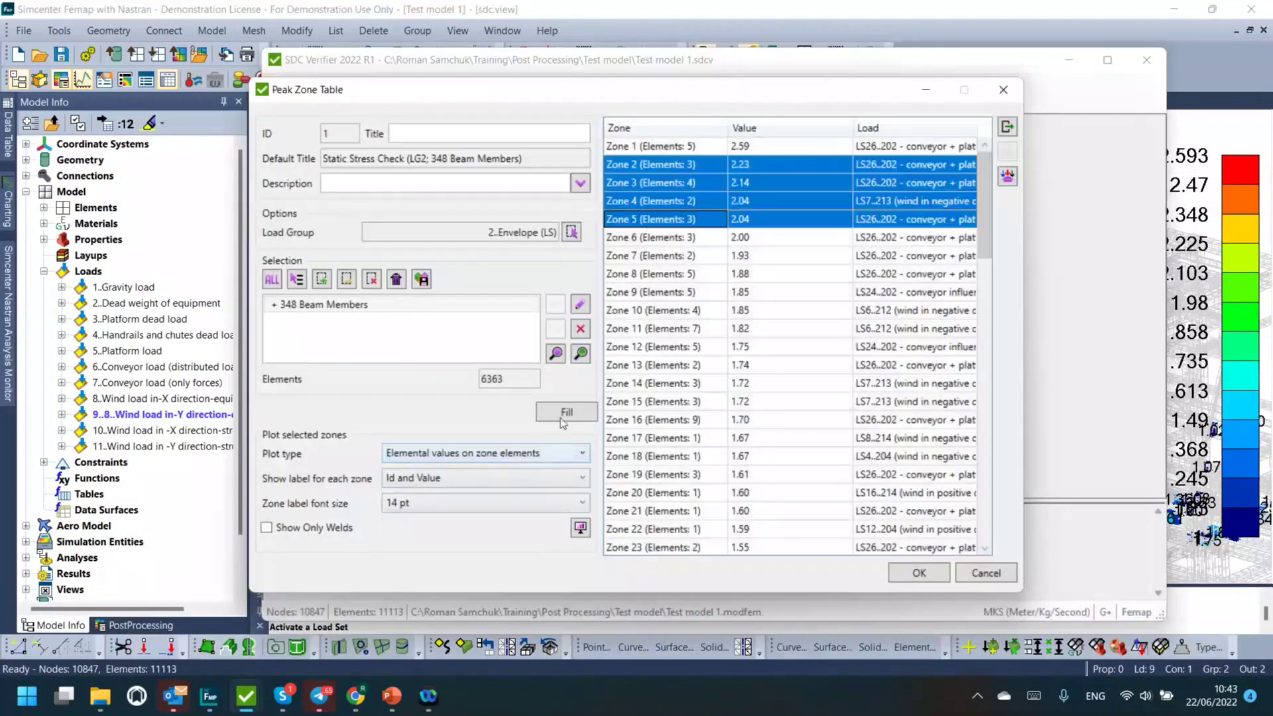
{"action": "left_click", "coordinate": [652, 274]}
{"action": "key", "text": "ctrl+a"}
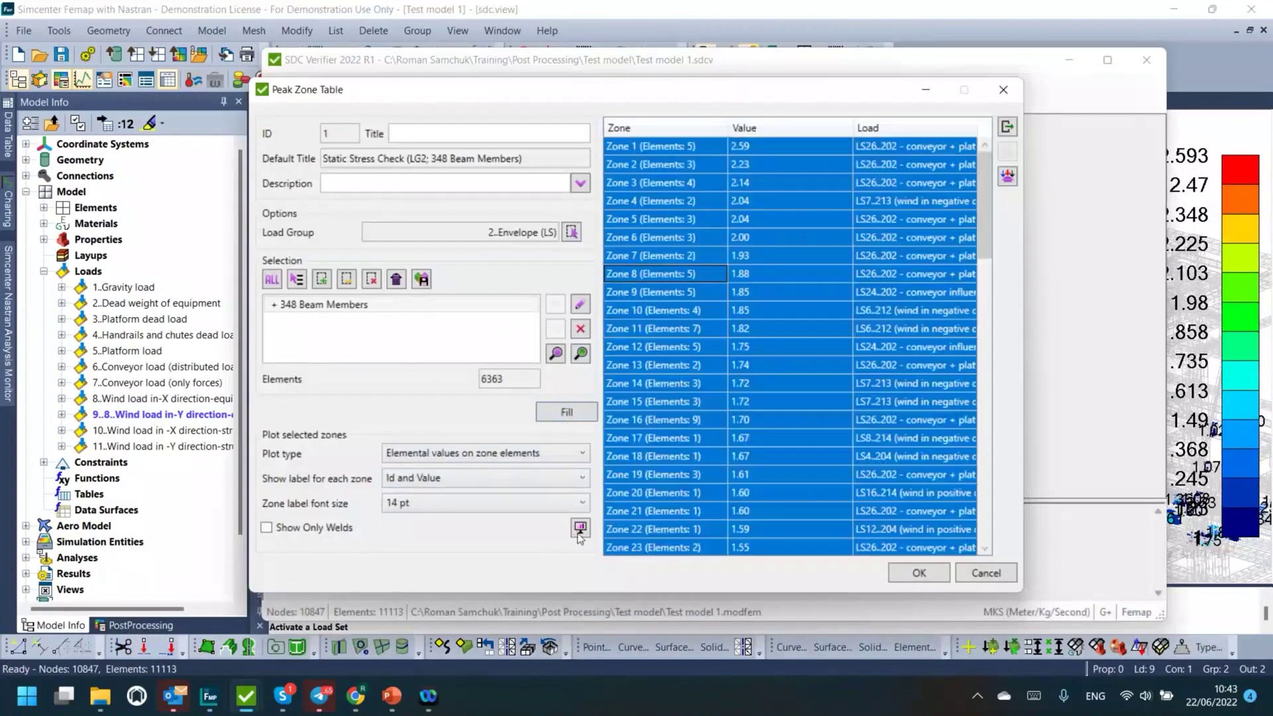
{"action": "left_click", "coordinate": [579, 529]}
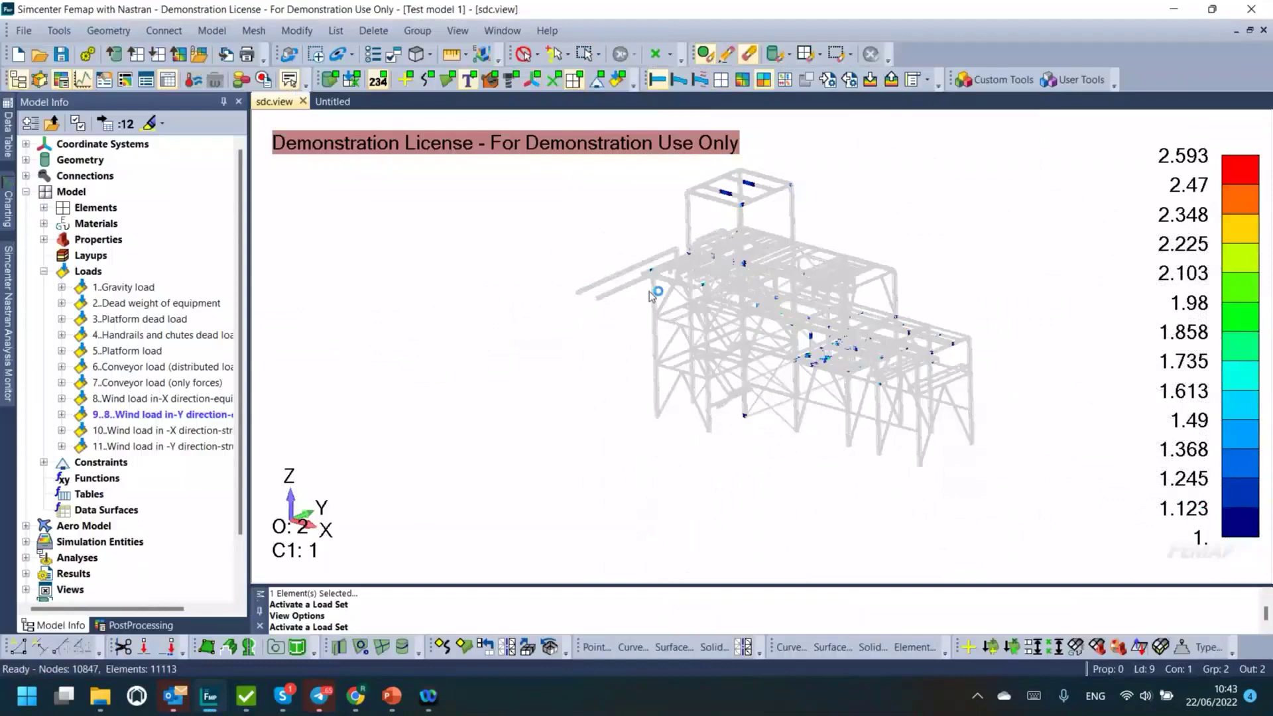
Step: Examine the zone ids and values labelled on the structure, from the whole frame to the individual joints
{"action": "scroll", "coordinate": [664, 288], "scroll_direction": "up", "scroll_amount": 3}
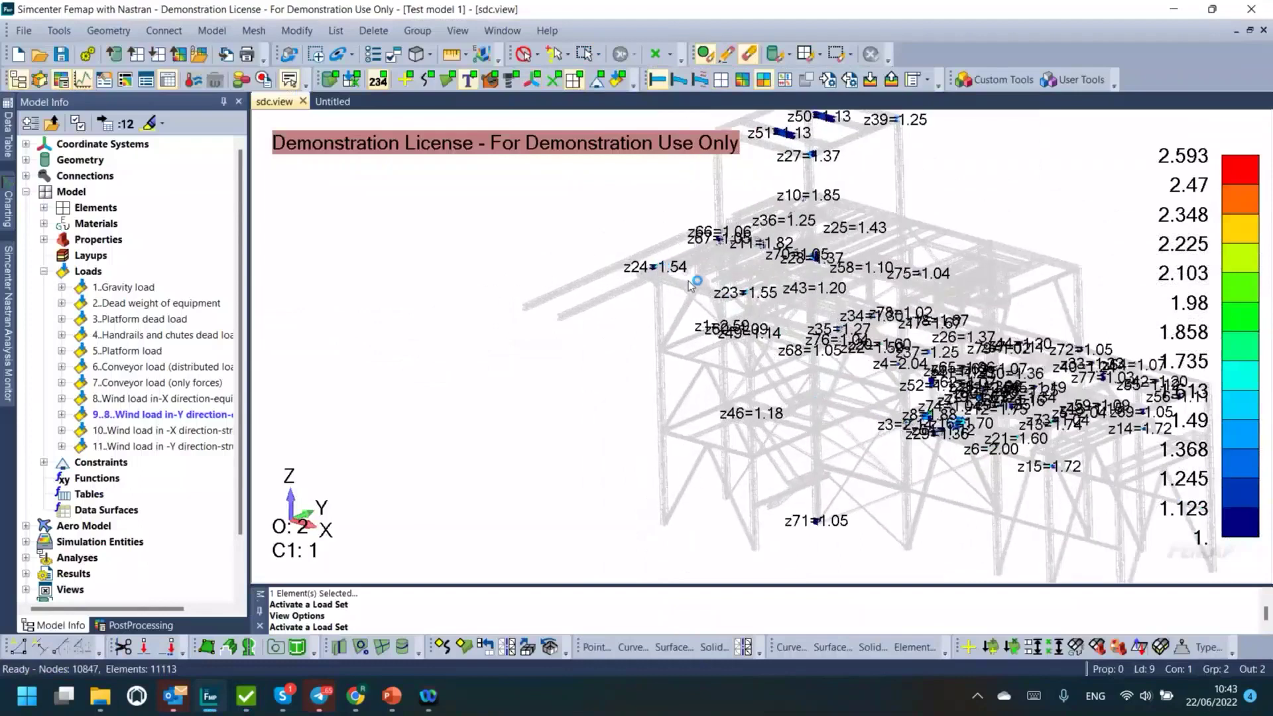
{"action": "scroll", "coordinate": [703, 305], "scroll_direction": "up", "scroll_amount": 2}
{"action": "scroll", "coordinate": [737, 371], "scroll_direction": "up", "scroll_amount": 4}
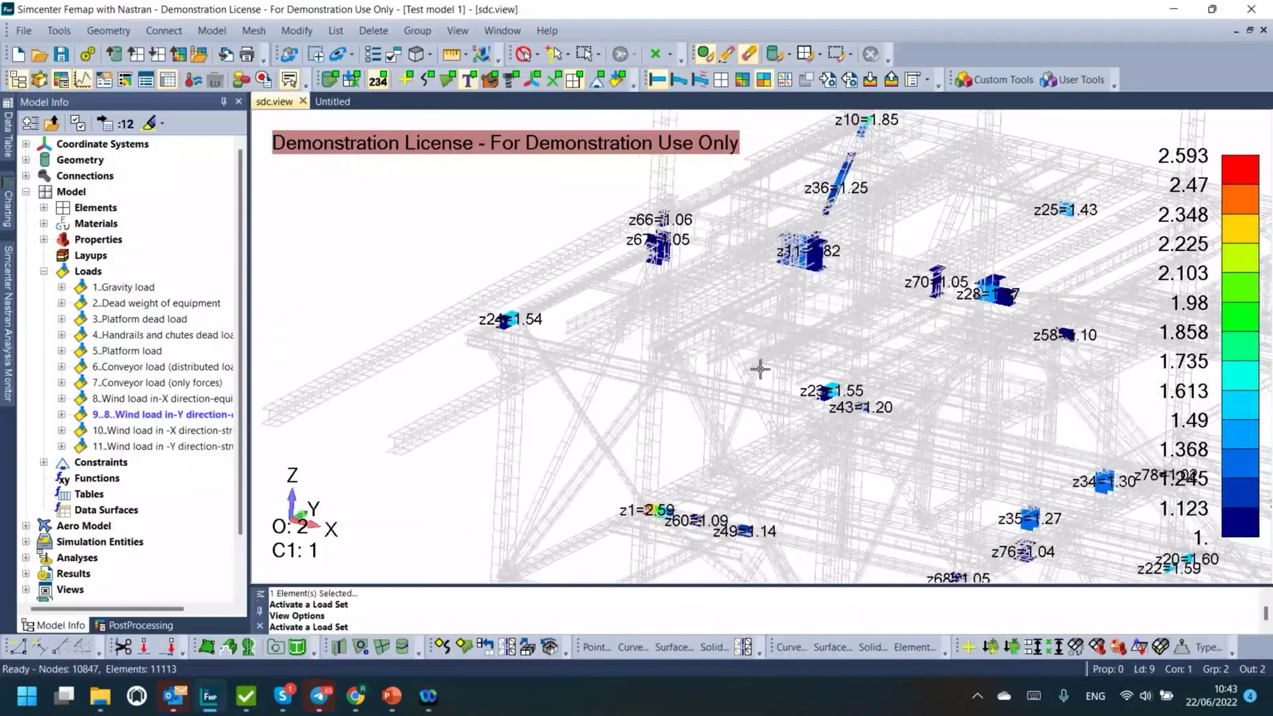
{"action": "scroll", "coordinate": [707, 363], "scroll_direction": "down", "scroll_amount": 5}
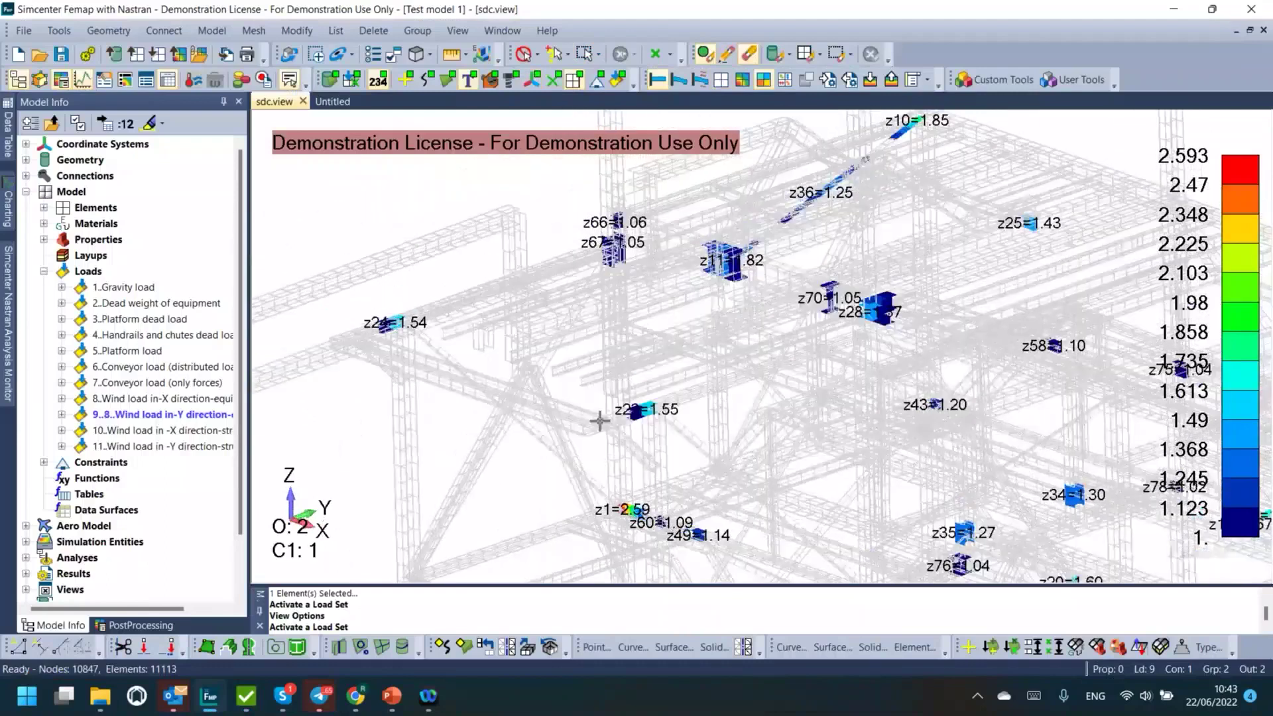
{"action": "scroll", "coordinate": [707, 363], "scroll_direction": "down", "scroll_amount": 3}
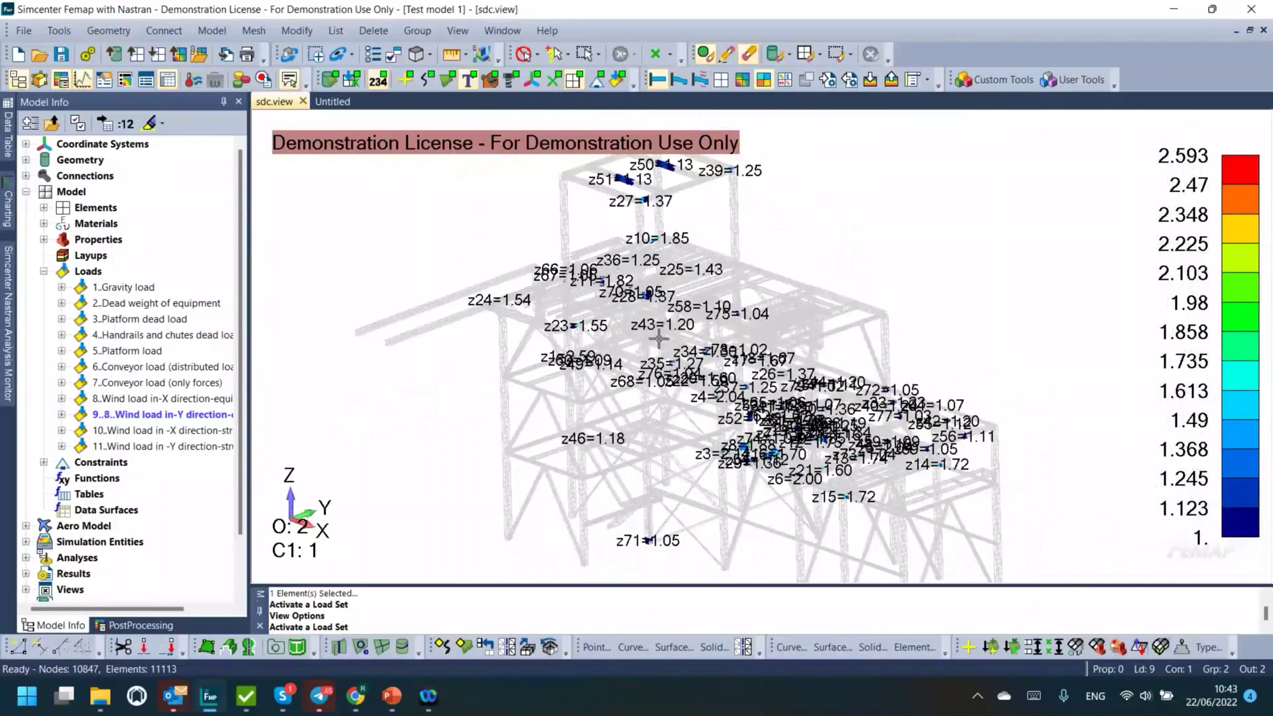
{"action": "scroll", "coordinate": [629, 401], "scroll_direction": "up", "scroll_amount": 4}
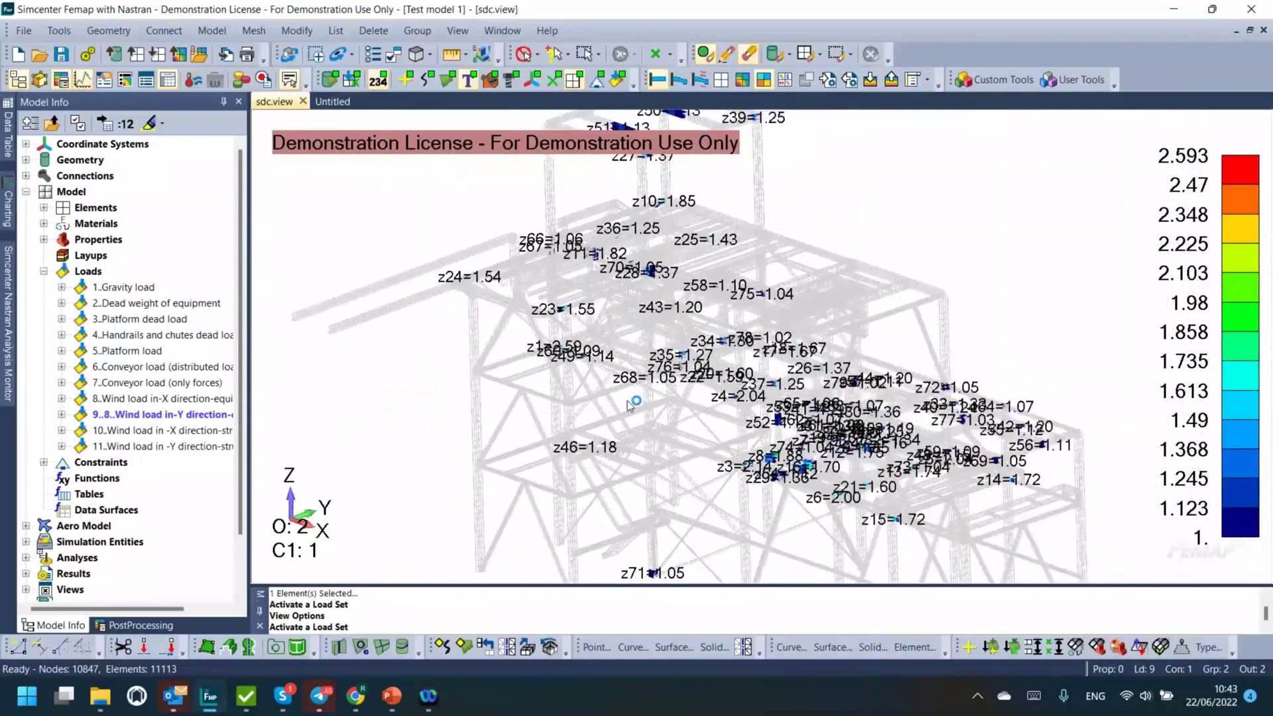
{"action": "scroll", "coordinate": [629, 402], "scroll_direction": "up", "scroll_amount": 1}
{"action": "scroll", "coordinate": [635, 395], "scroll_direction": "up", "scroll_amount": 2}
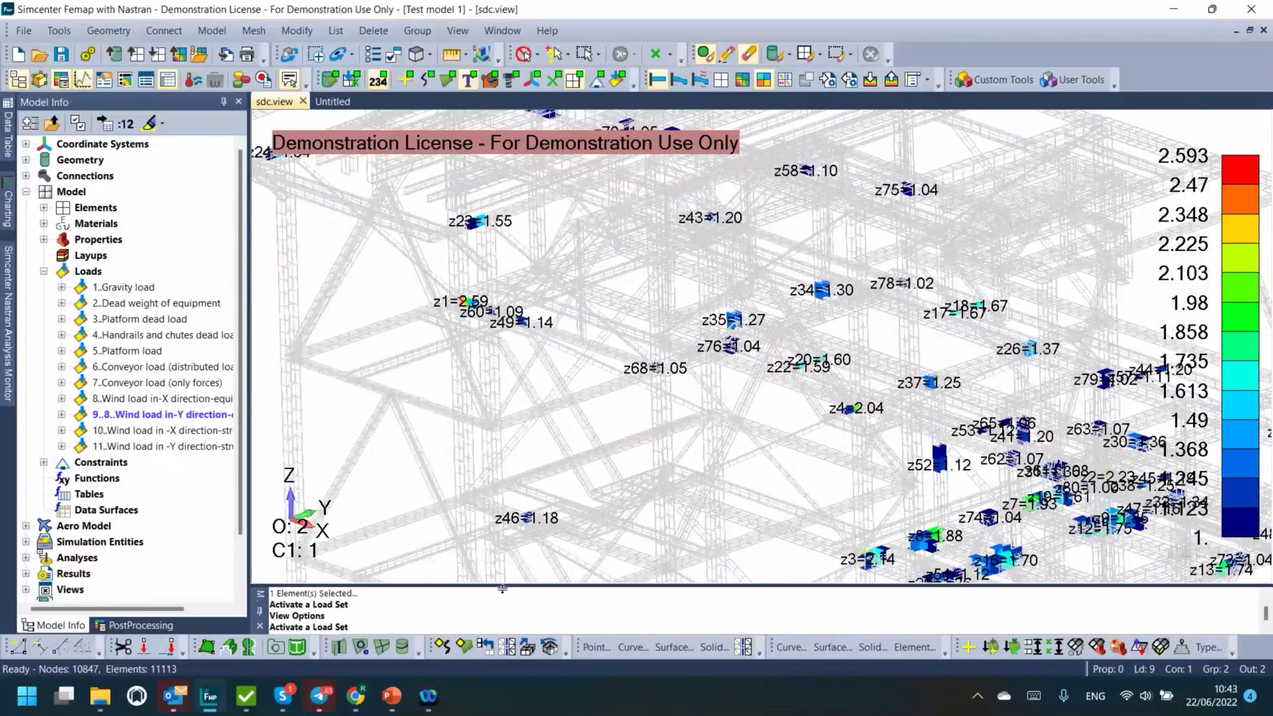
Step: Switch back to SDC Verifier and accept the peak zone table
{"action": "mouse_move", "coordinate": [246, 697]}
{"action": "left_click", "coordinate": [326, 615]}
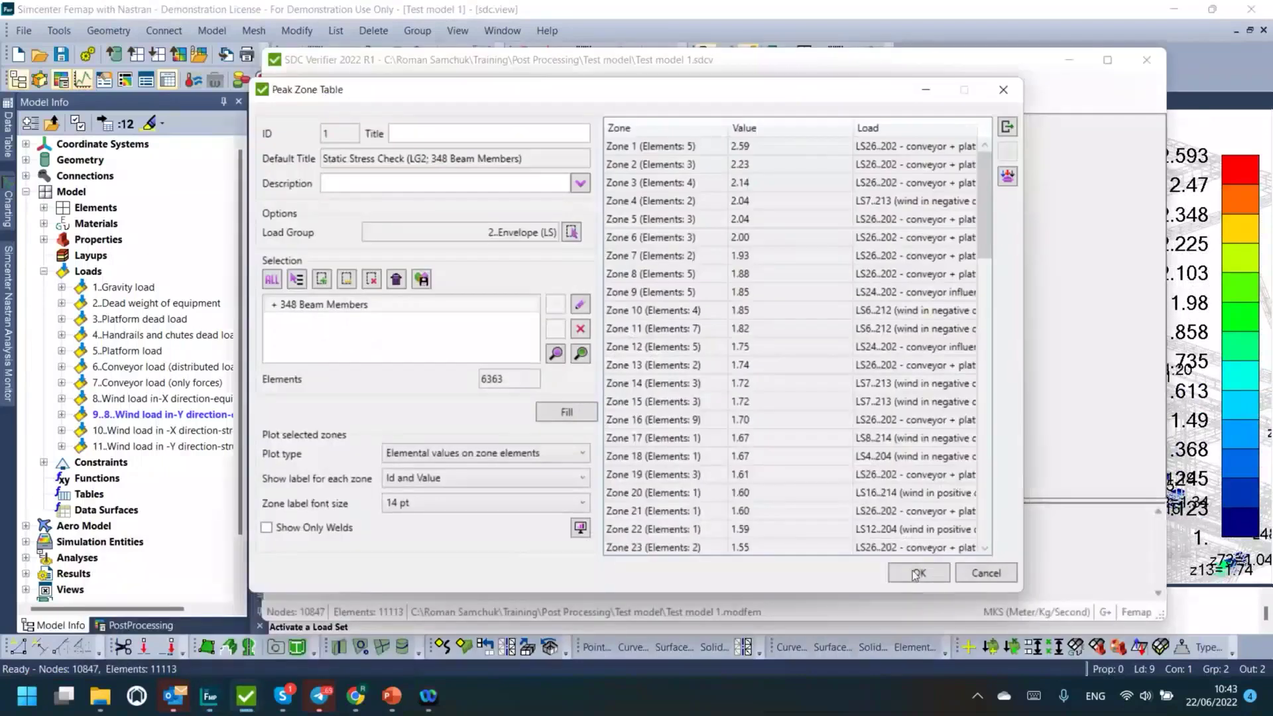
{"action": "left_click", "coordinate": [917, 574]}
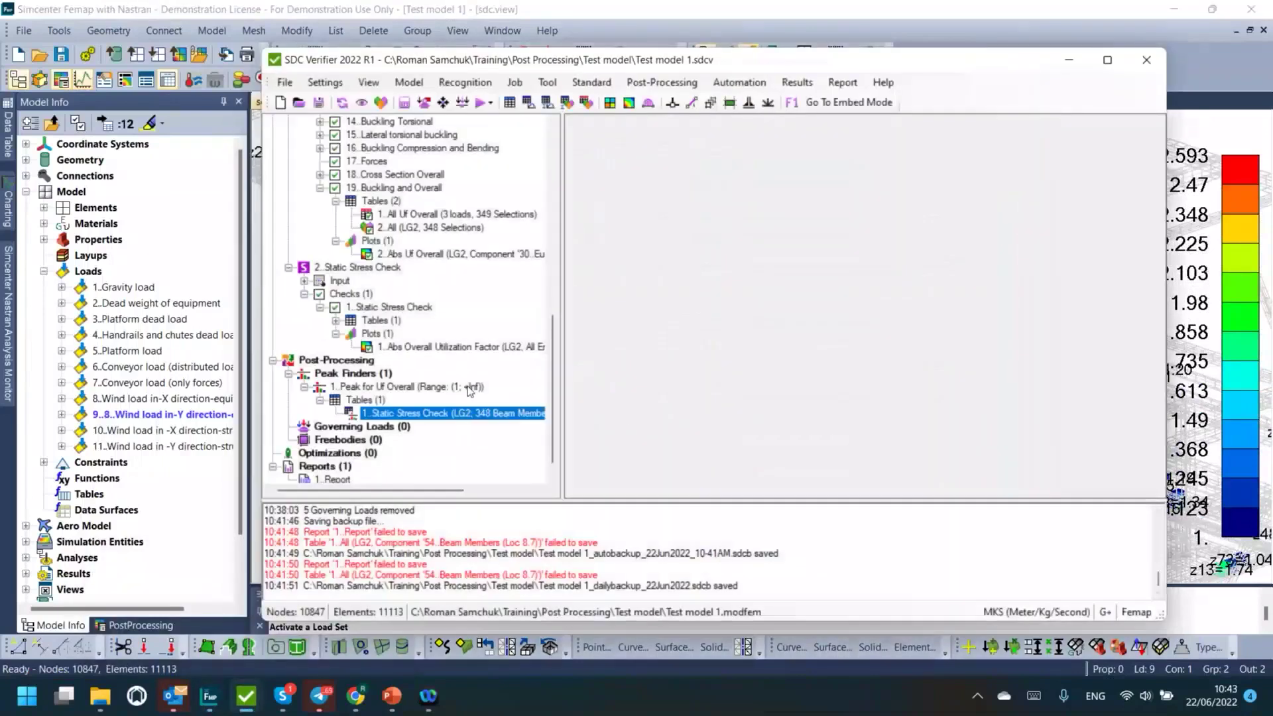
Step: Edit the Uf Overall peak finder and set its lower absolute range limit to > 0.5
{"action": "right_click", "coordinate": [359, 375]}
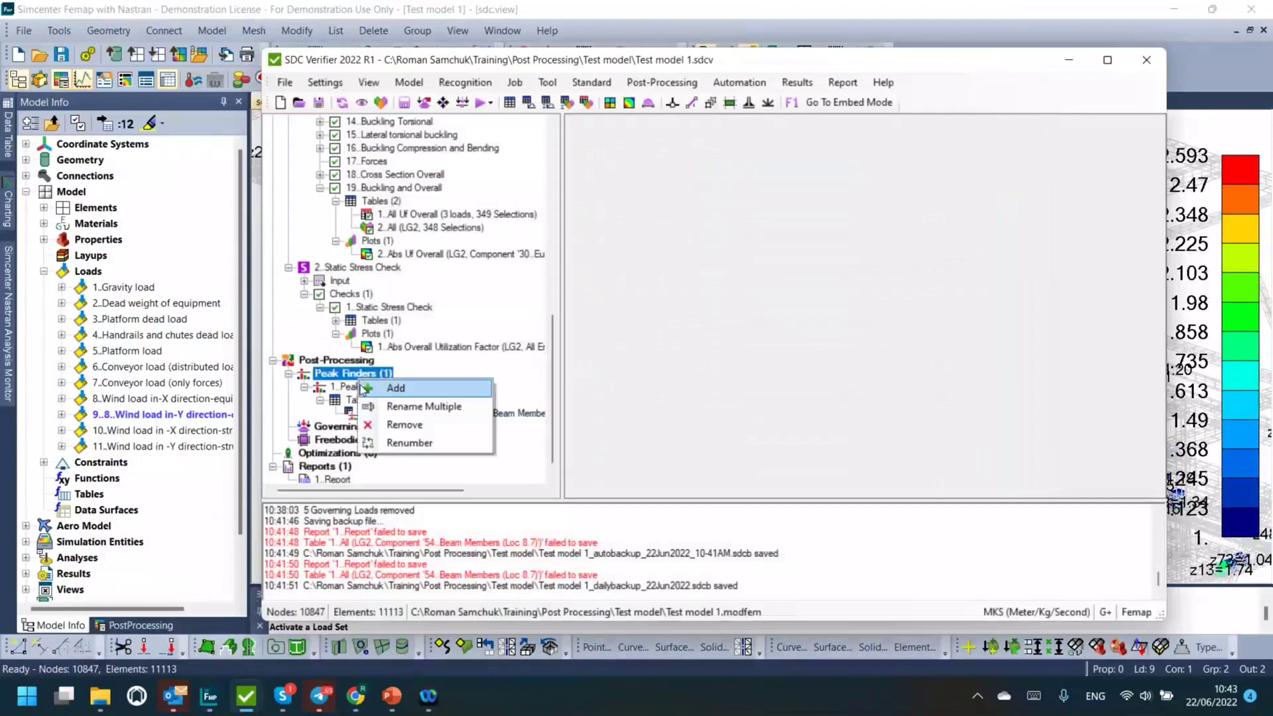
{"action": "right_click", "coordinate": [342, 388]}
{"action": "left_click", "coordinate": [377, 416]}
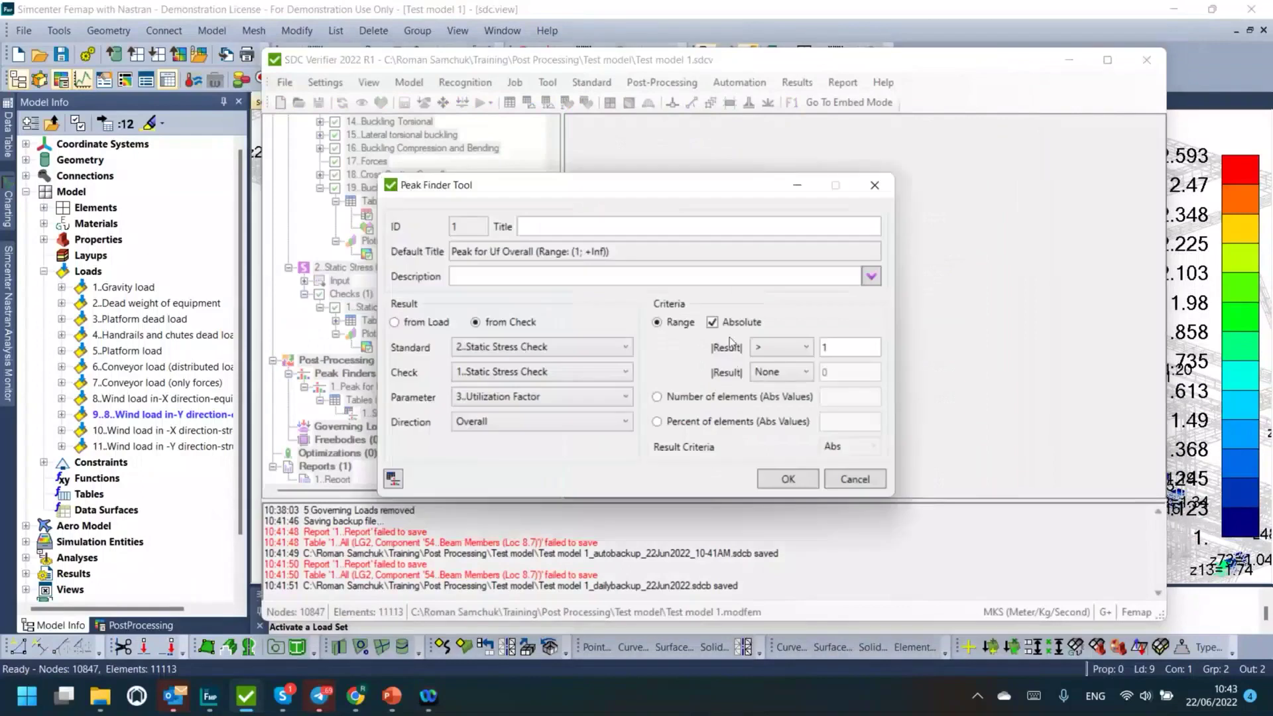
{"action": "left_click", "coordinate": [771, 353]}
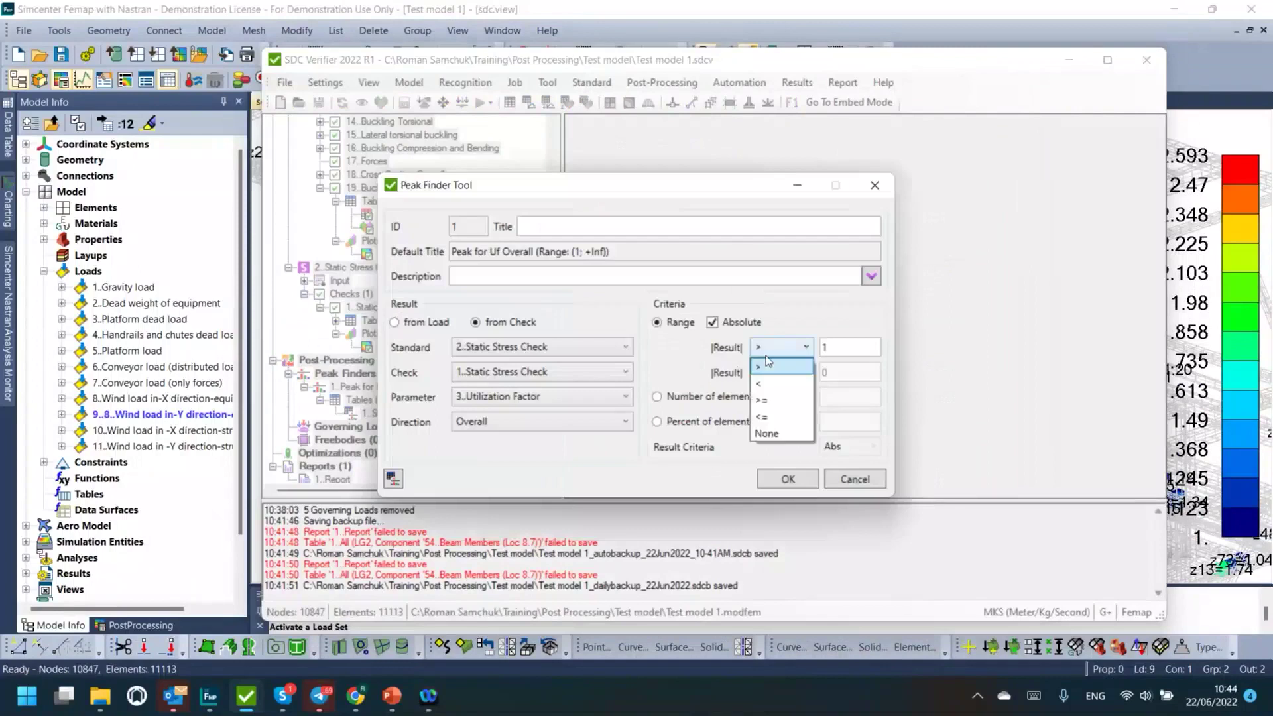
{"action": "left_click", "coordinate": [767, 365]}
{"action": "key", "text": "Tab"}
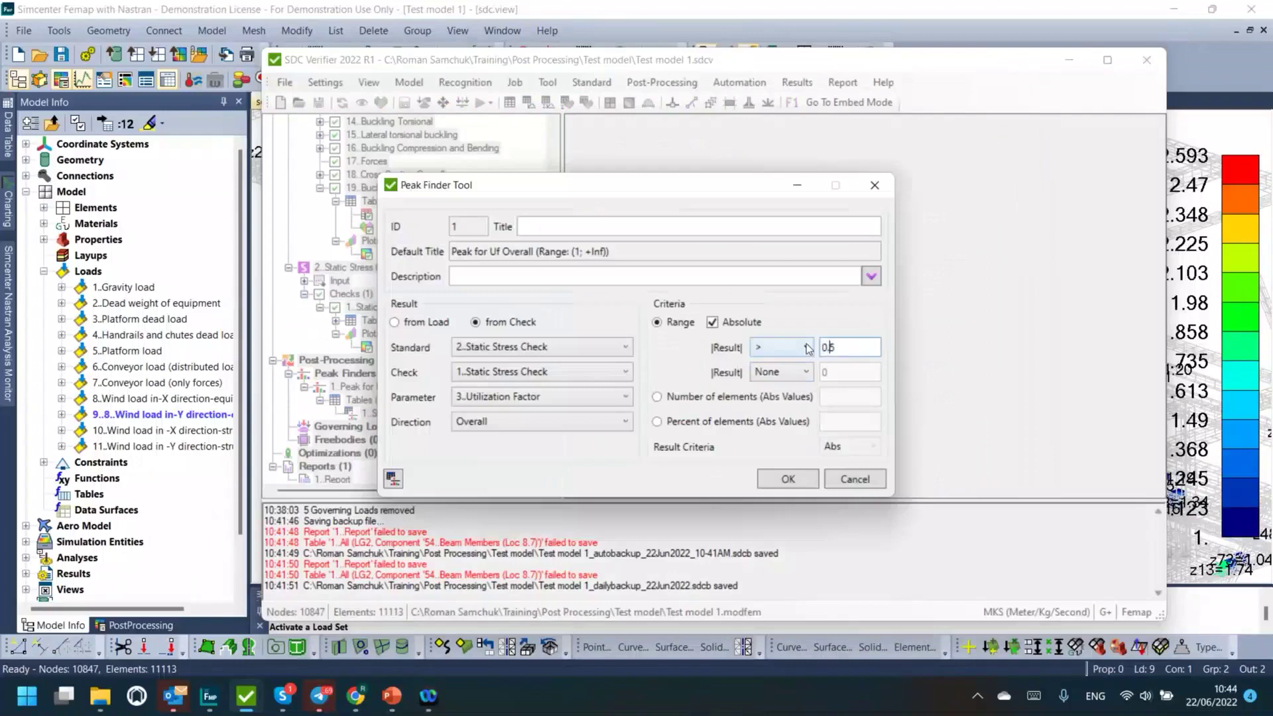
Step: Set the peak finder's upper absolute range limit to < 0.8 and accept the changes
{"action": "left_click", "coordinate": [799, 372]}
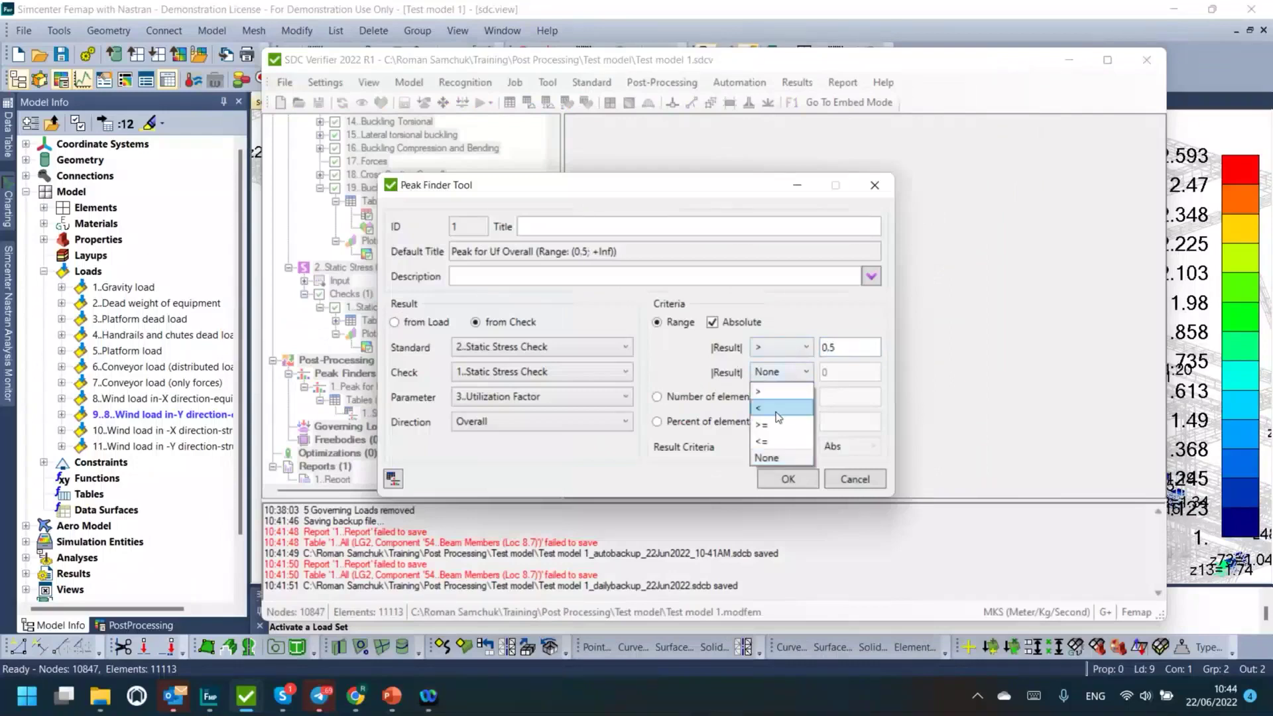
{"action": "left_click", "coordinate": [778, 410]}
{"action": "key", "text": "Tab"}
{"action": "type", "text": "0.8"}
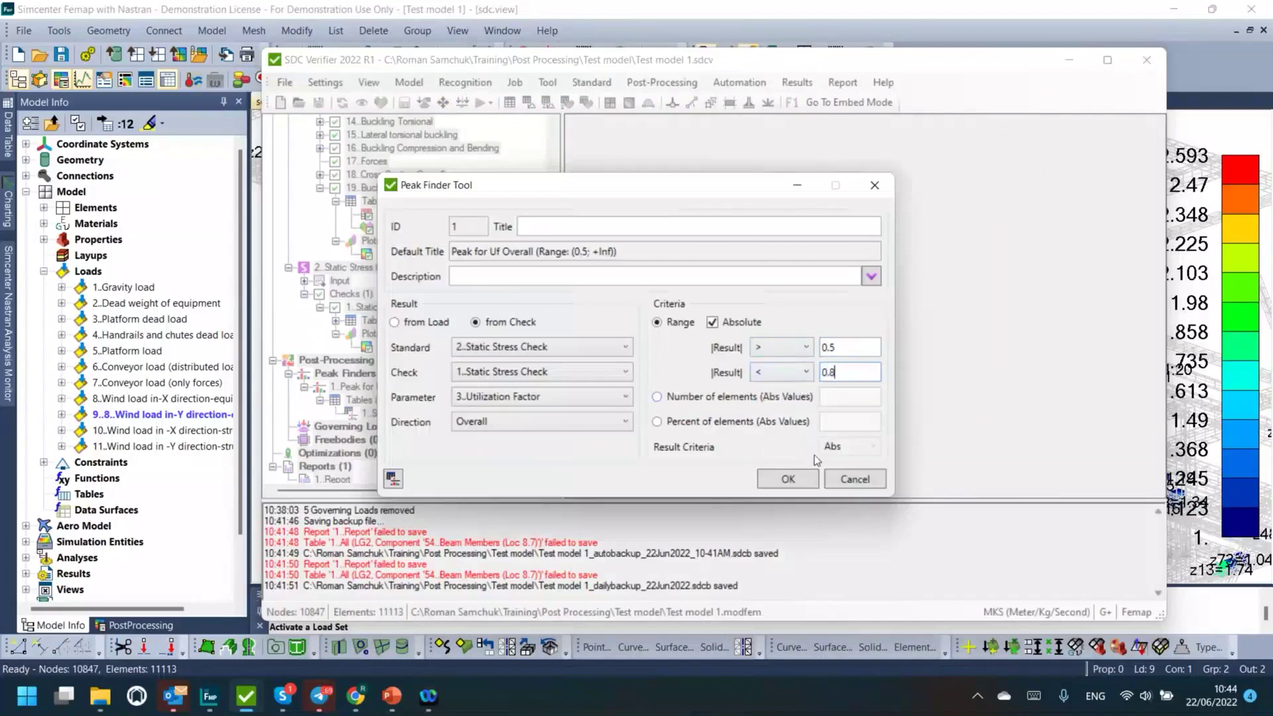
{"action": "key", "text": "Tab"}
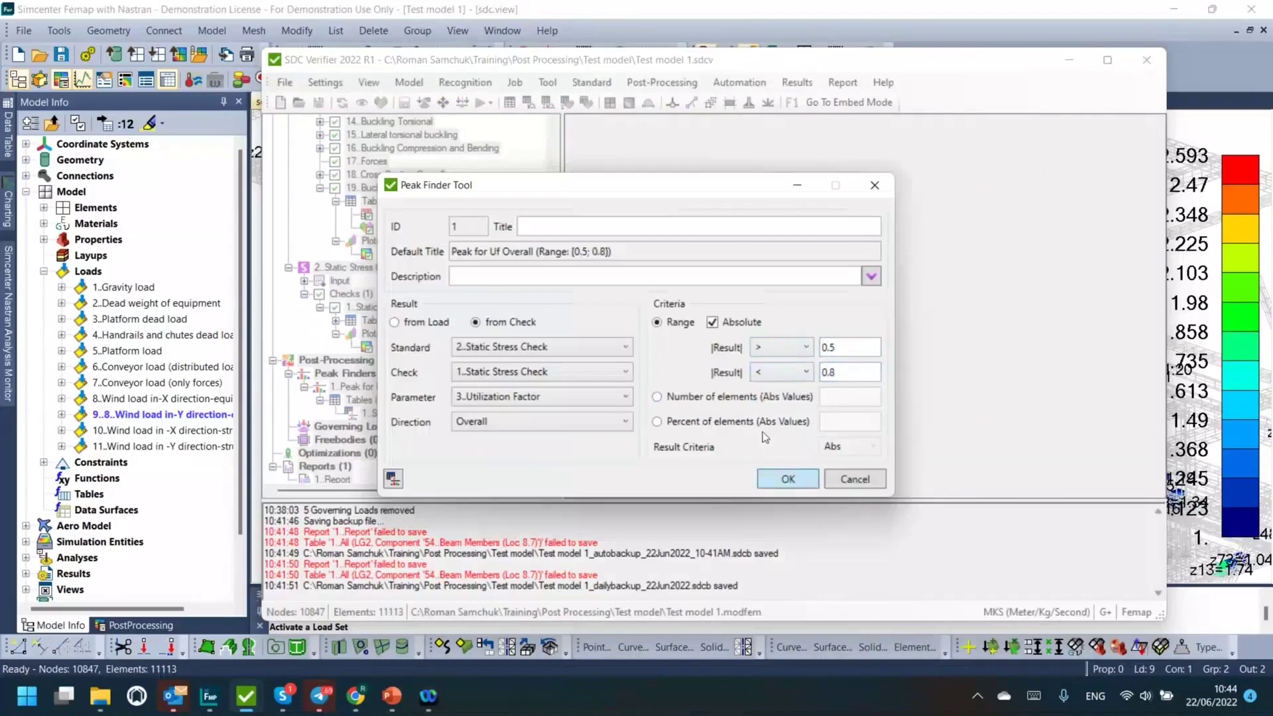
{"action": "left_click", "coordinate": [839, 350]}
{"action": "left_click", "coordinate": [788, 480]}
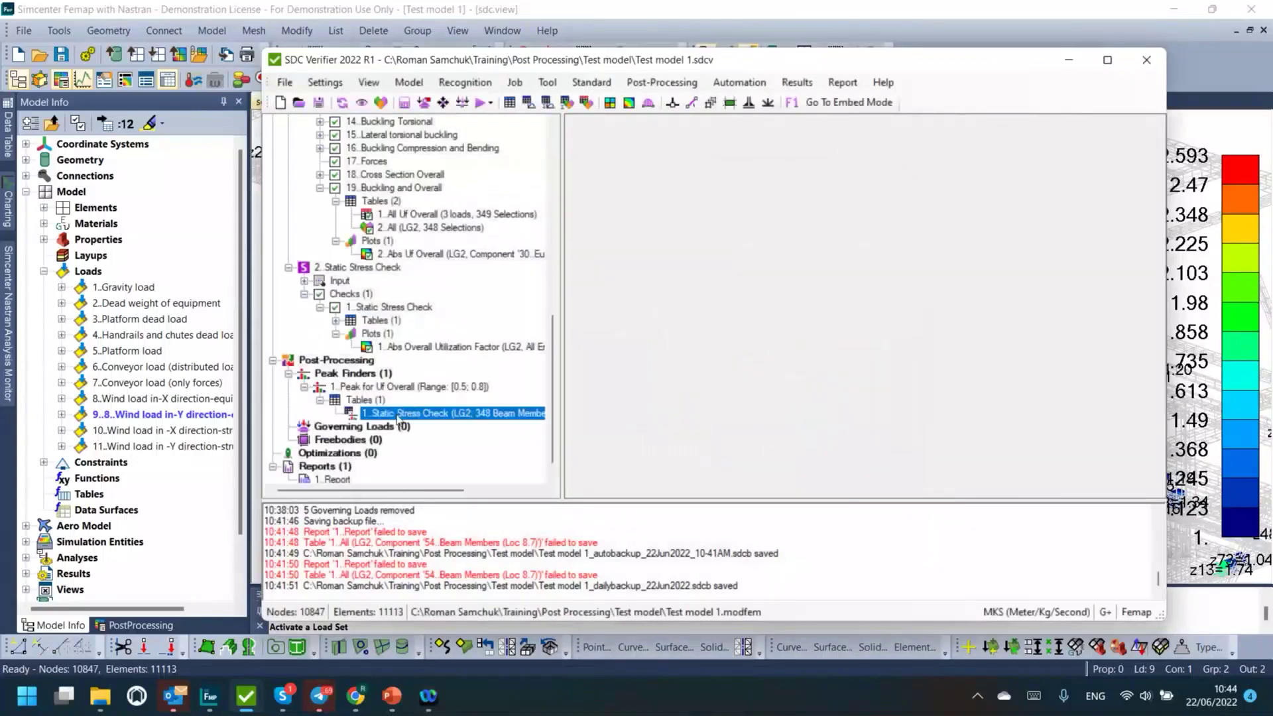
Step: Edit the peak finder's Static Stress Check table and fill it with the zones for the new range
{"action": "right_click", "coordinate": [398, 416]}
{"action": "left_click", "coordinate": [441, 443]}
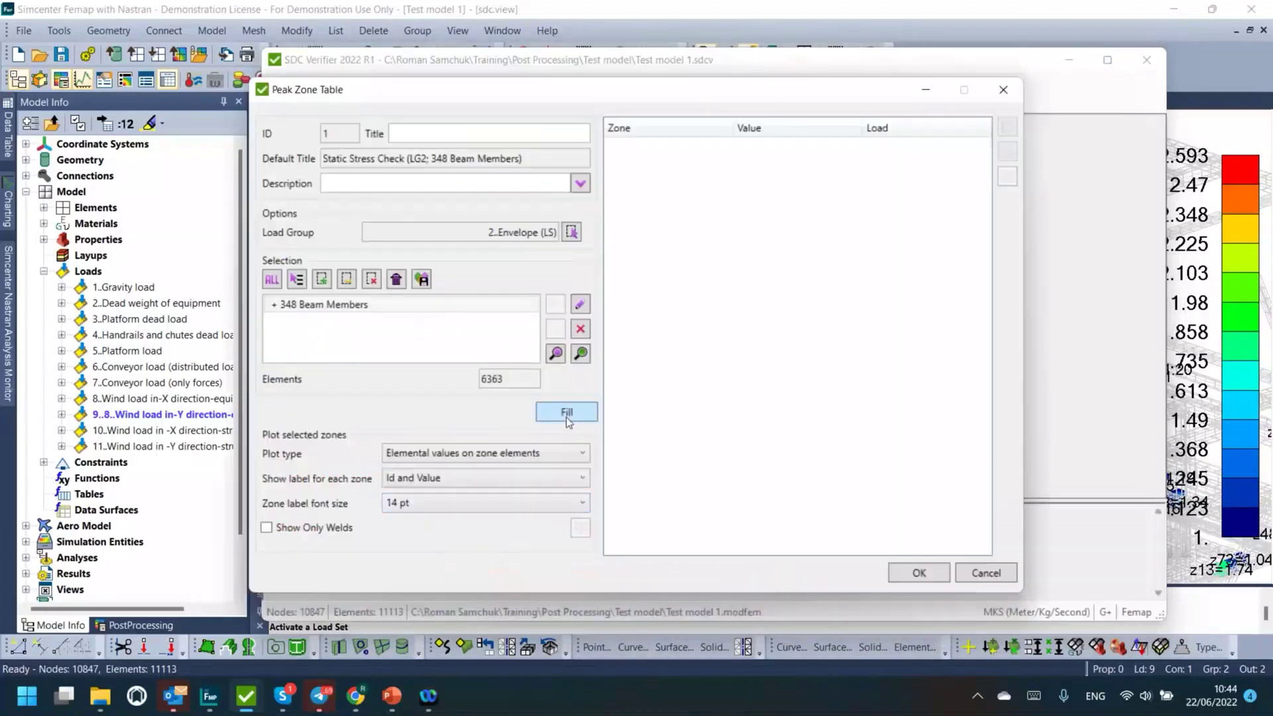
{"action": "left_click", "coordinate": [566, 412]}
{"action": "scroll", "coordinate": [773, 327], "scroll_direction": "down", "scroll_amount": 3}
{"action": "scroll", "coordinate": [774, 326], "scroll_direction": "down", "scroll_amount": 20}
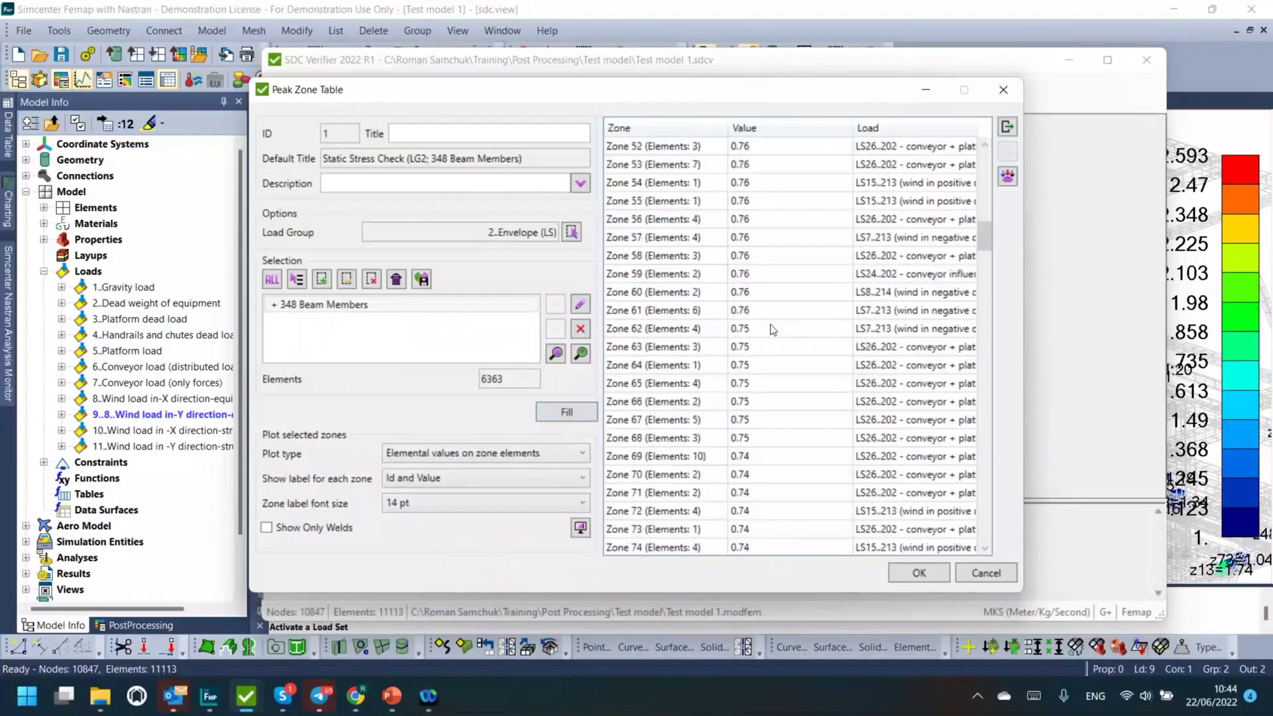
{"action": "scroll", "coordinate": [771, 327], "scroll_direction": "down", "scroll_amount": 1}
Step: Plot all zones of the refilled table on the model with their id and value labels
{"action": "left_click", "coordinate": [771, 328]}
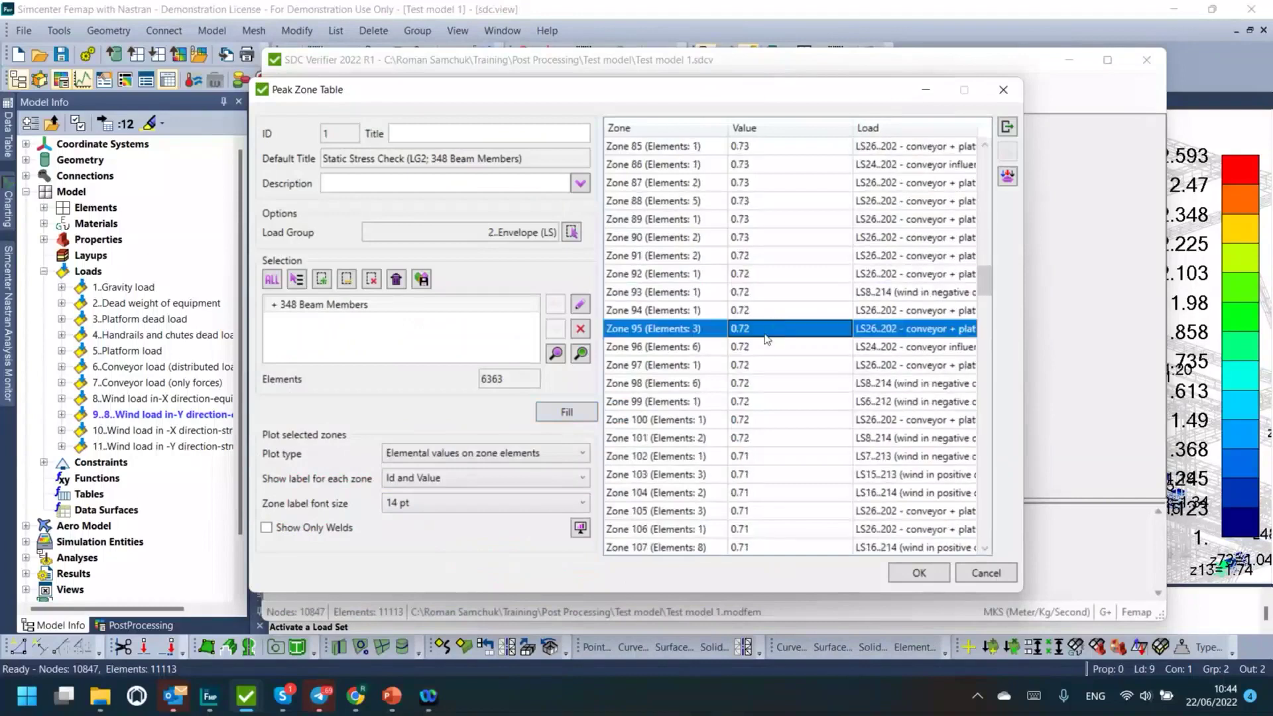
{"action": "key", "text": "ctrl+a"}
{"action": "left_click", "coordinate": [581, 526]}
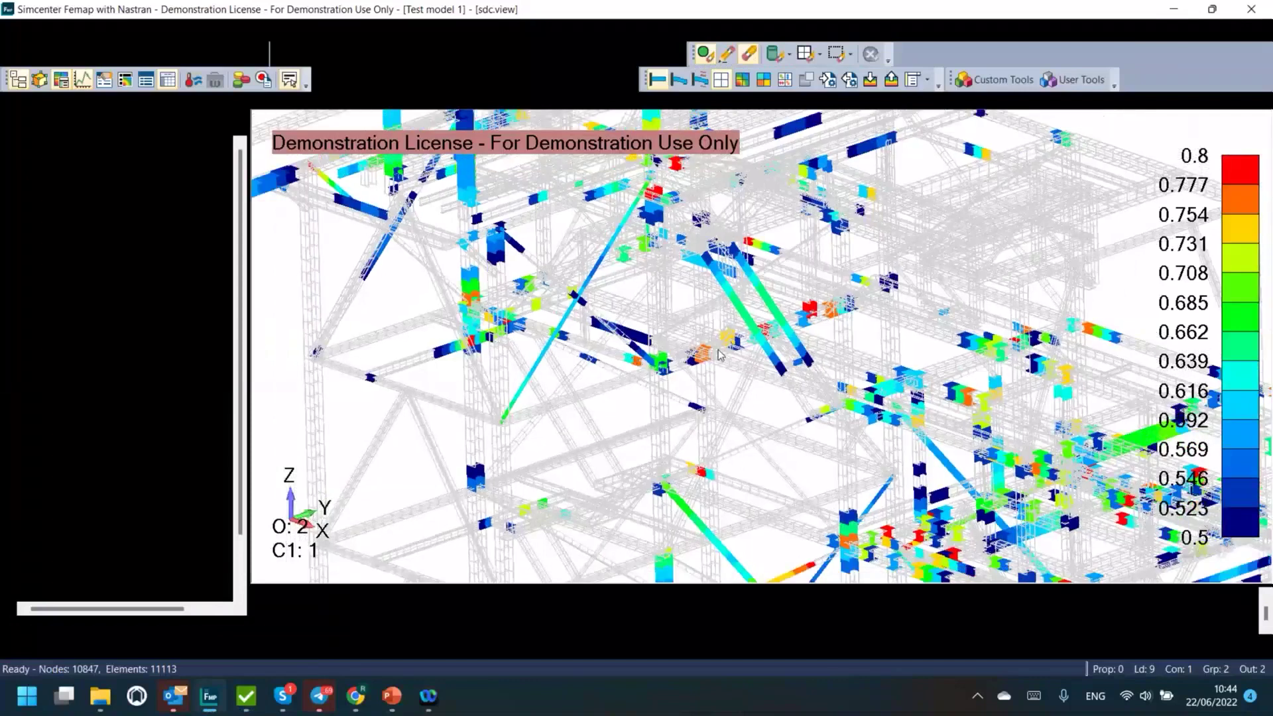
{"action": "scroll", "coordinate": [866, 229], "scroll_direction": "up", "scroll_amount": 2}
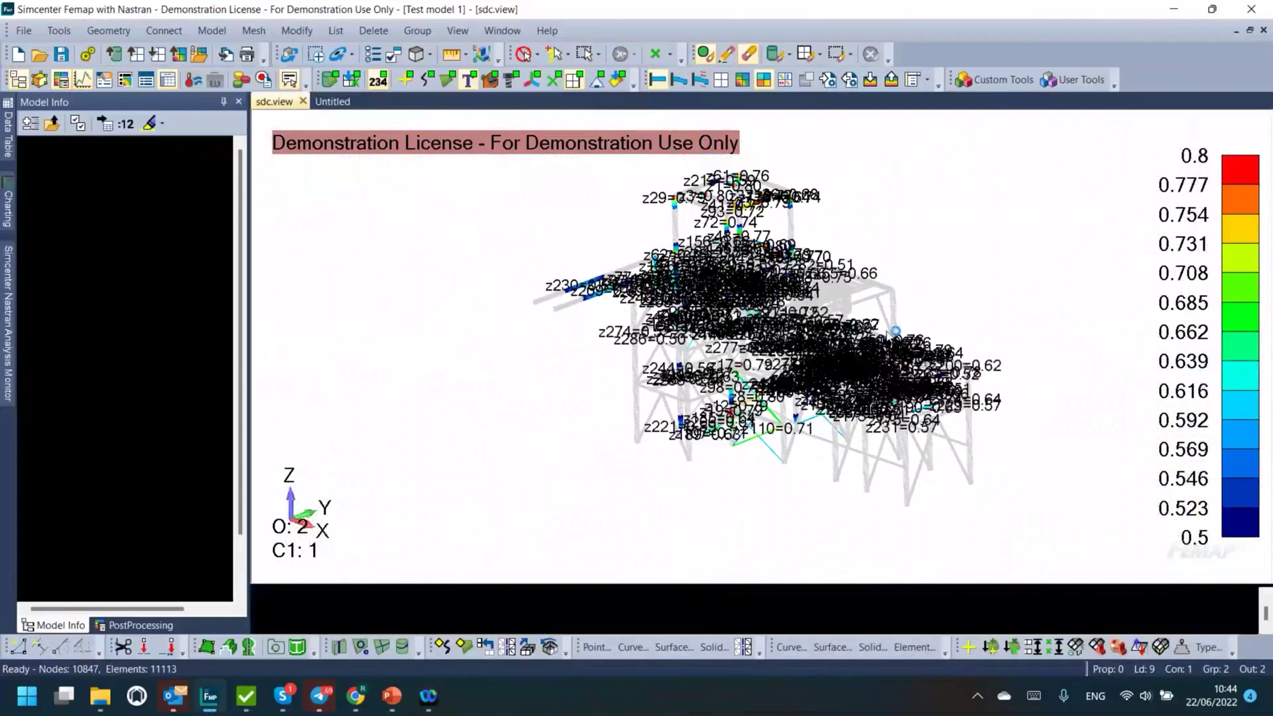
{"action": "scroll", "coordinate": [1201, 527], "scroll_direction": "up", "scroll_amount": 2}
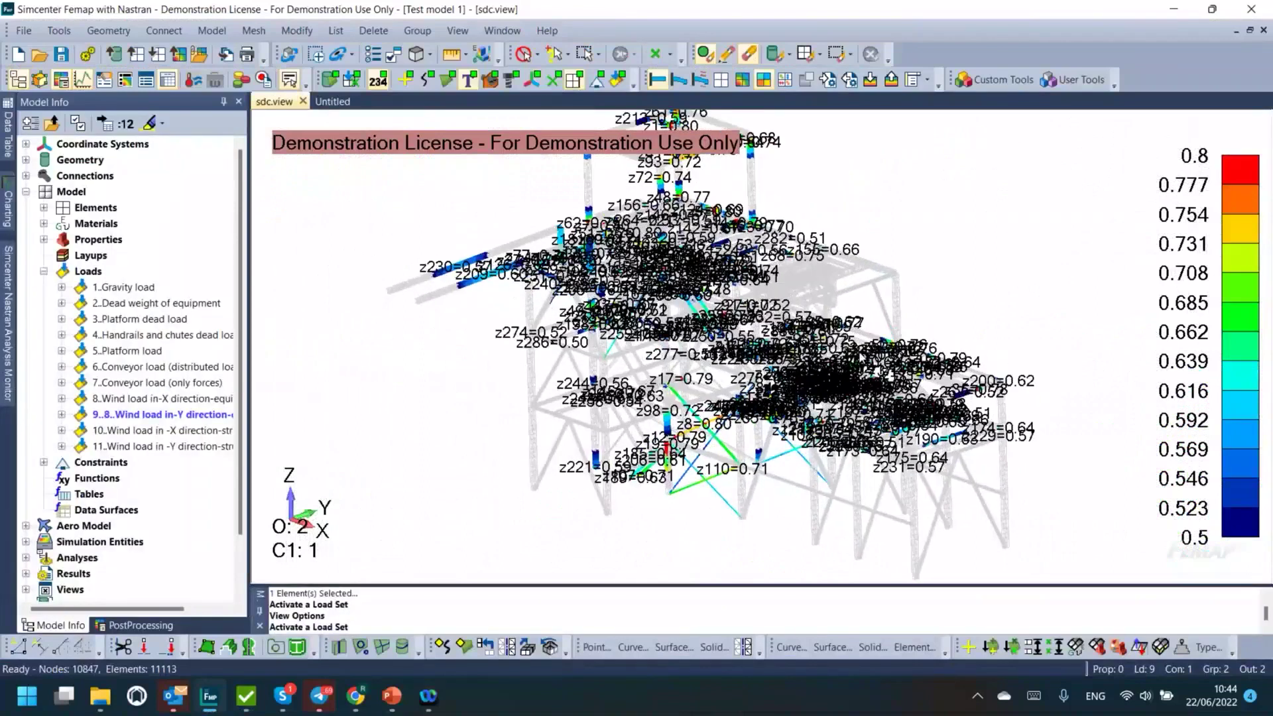
Step: Inspect the plotted zone labels on the model, then switch to SDC Verifier and accept the peak zone table
{"action": "scroll", "coordinate": [957, 281], "scroll_direction": "up", "scroll_amount": 1}
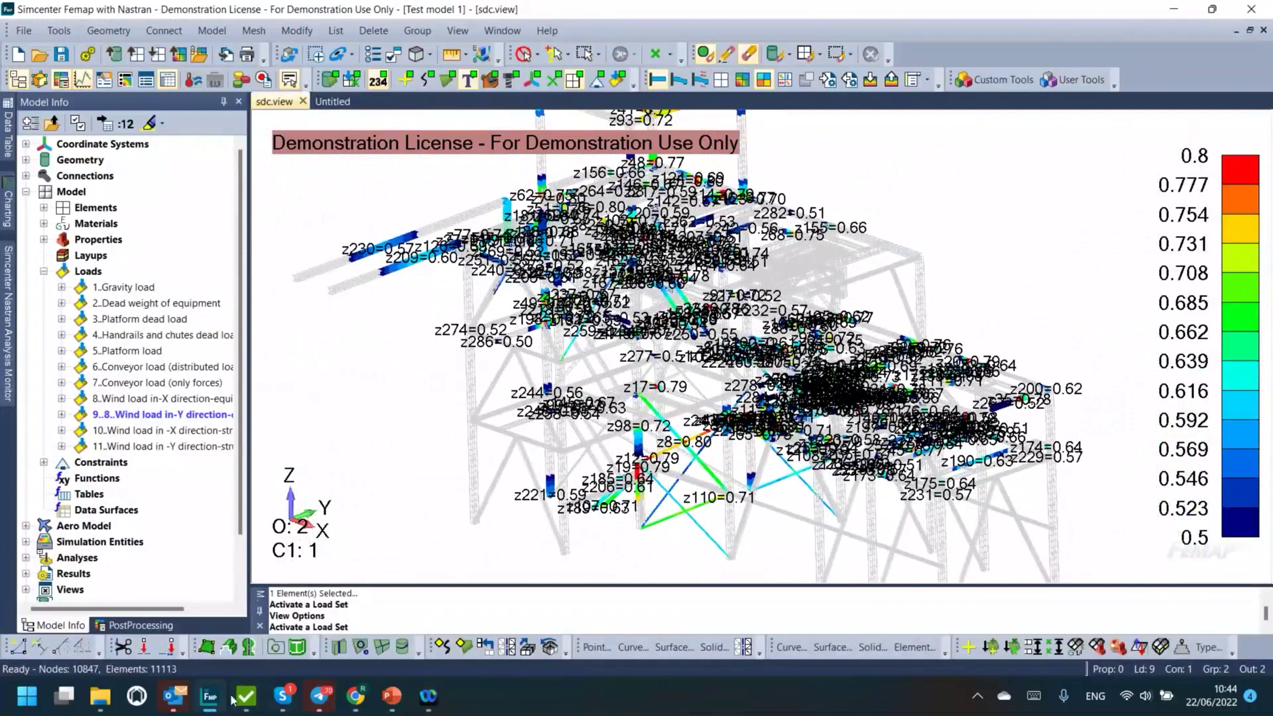
{"action": "mouse_move", "coordinate": [244, 697]}
{"action": "left_click", "coordinate": [317, 611]}
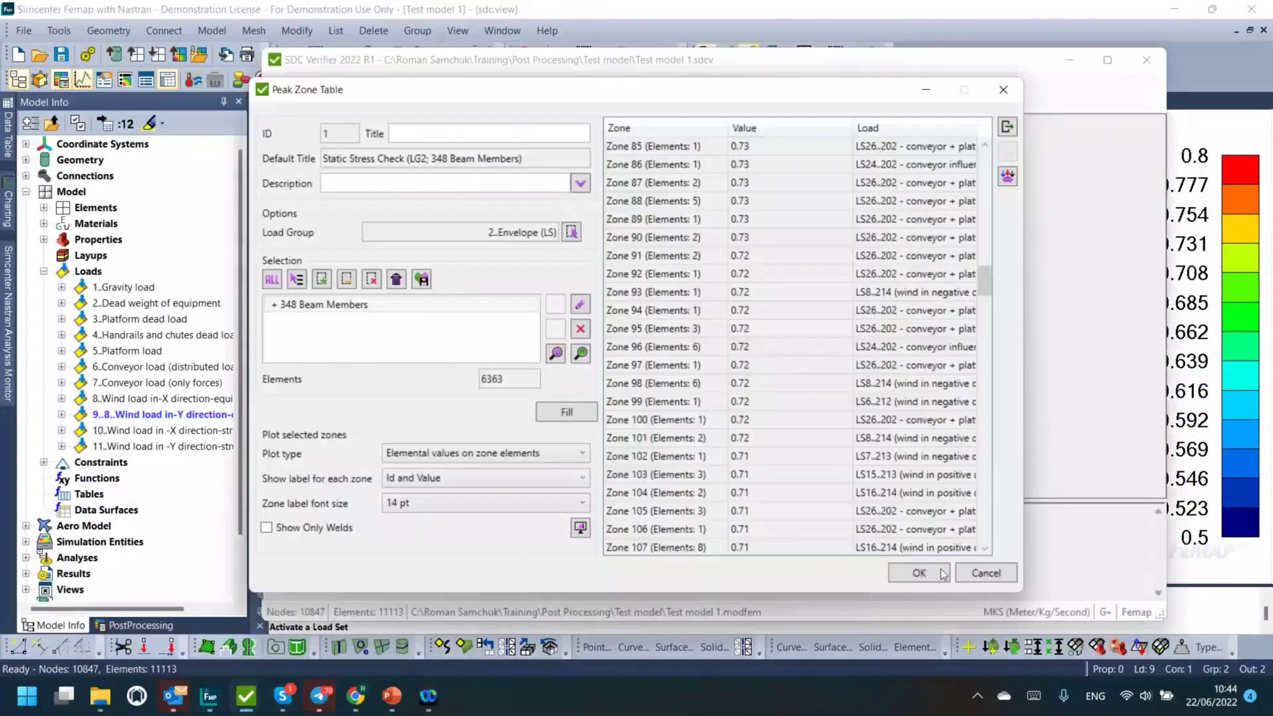
{"action": "left_click", "coordinate": [919, 573]}
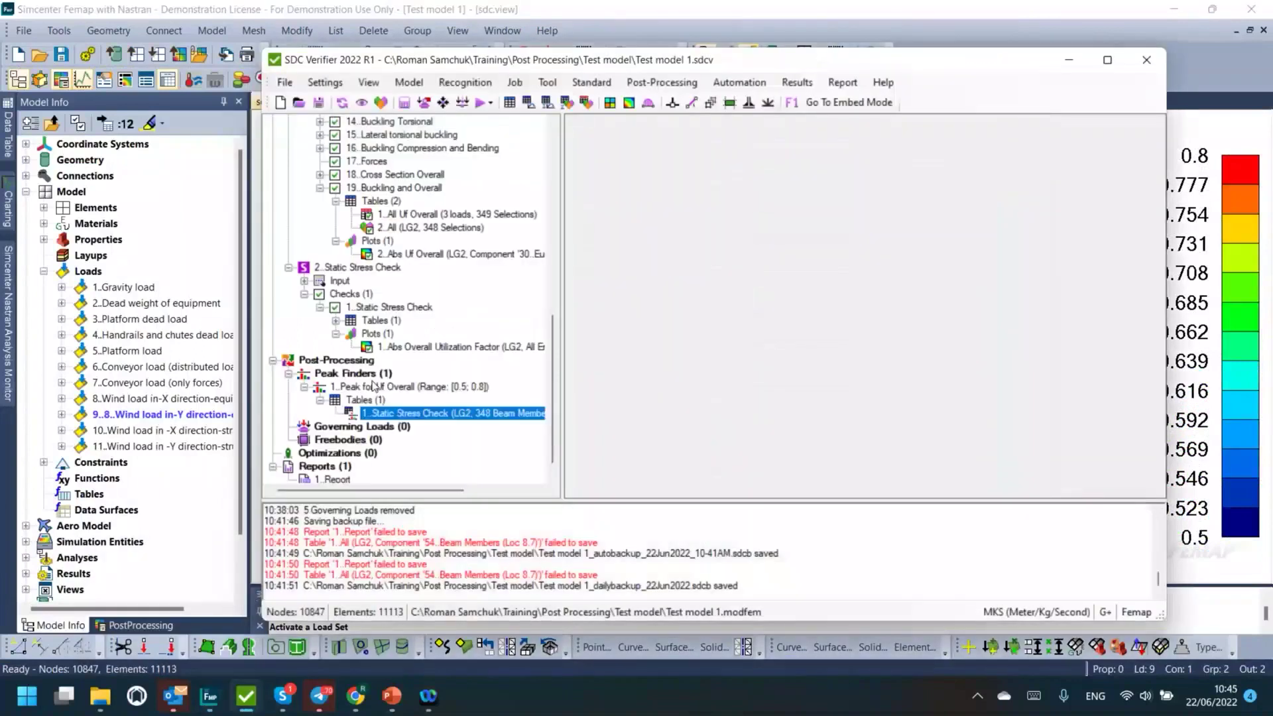
Step: Edit the Uf Overall peak finder to use the number of elements criterion with 20 elements, and accept it
{"action": "right_click", "coordinate": [364, 387]}
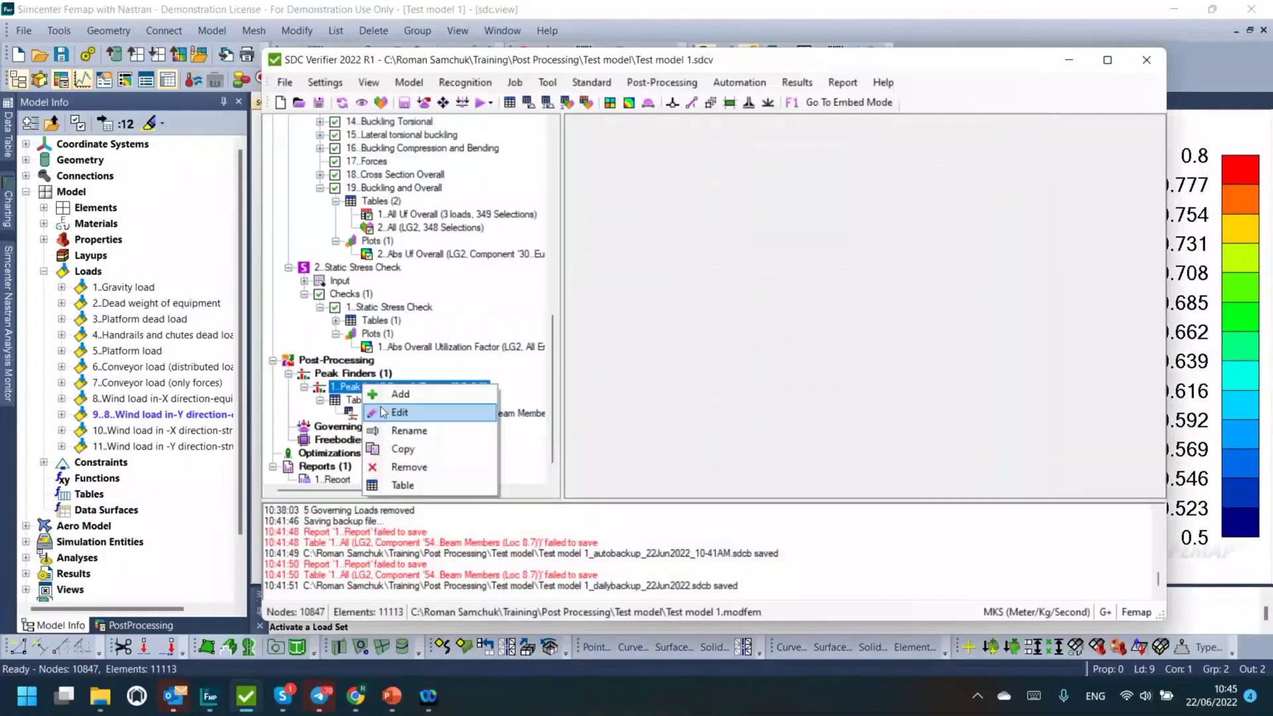
{"action": "left_click", "coordinate": [398, 413]}
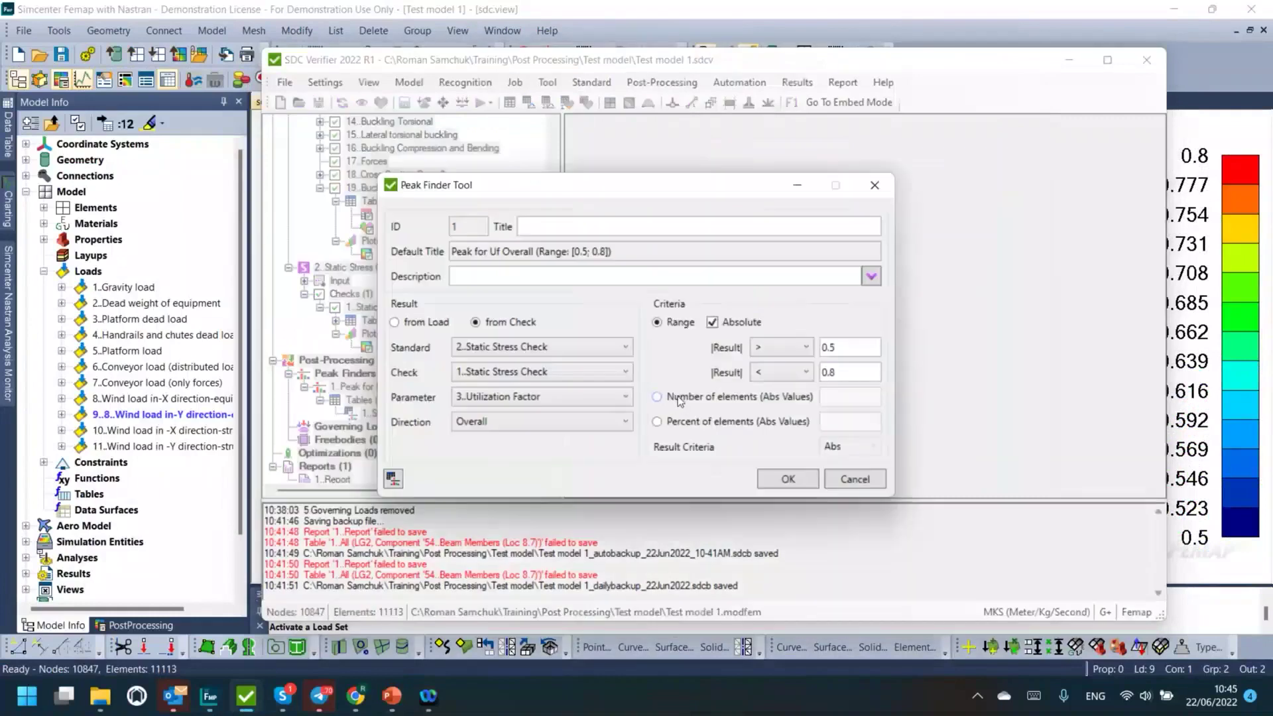
{"action": "left_click", "coordinate": [676, 397]}
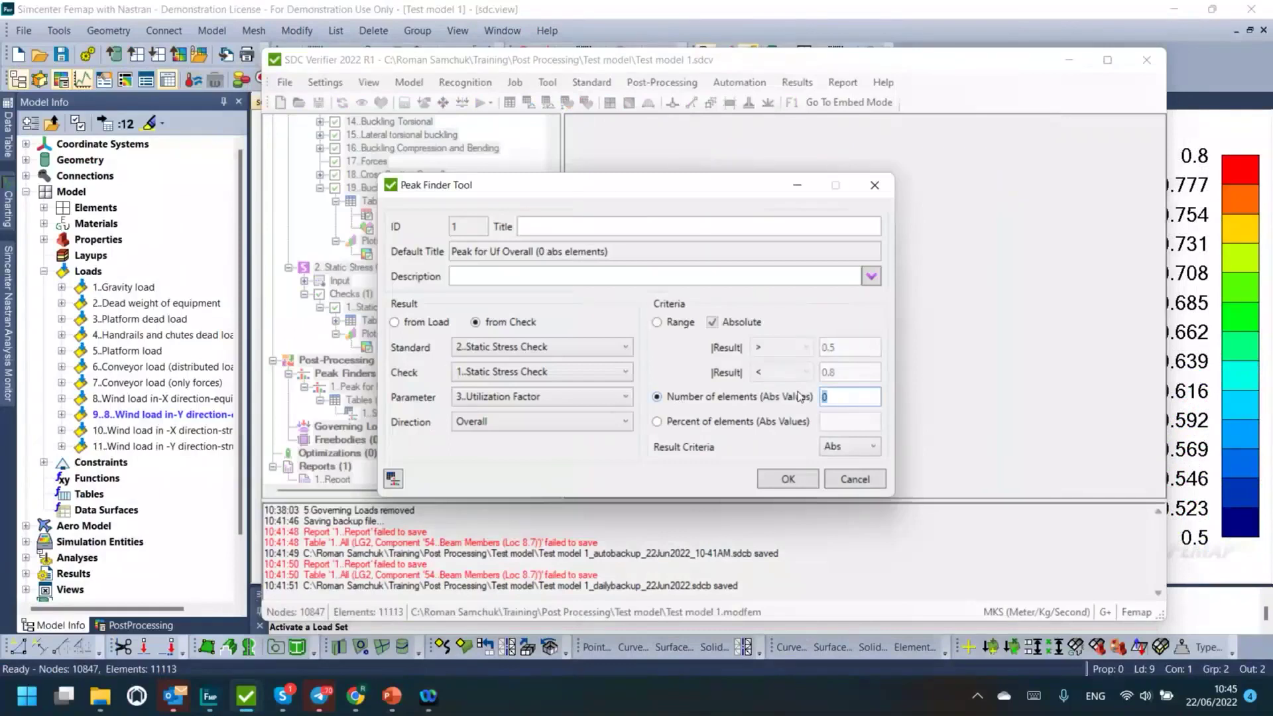
{"action": "type", "text": "20"}
{"action": "left_click", "coordinate": [776, 480]}
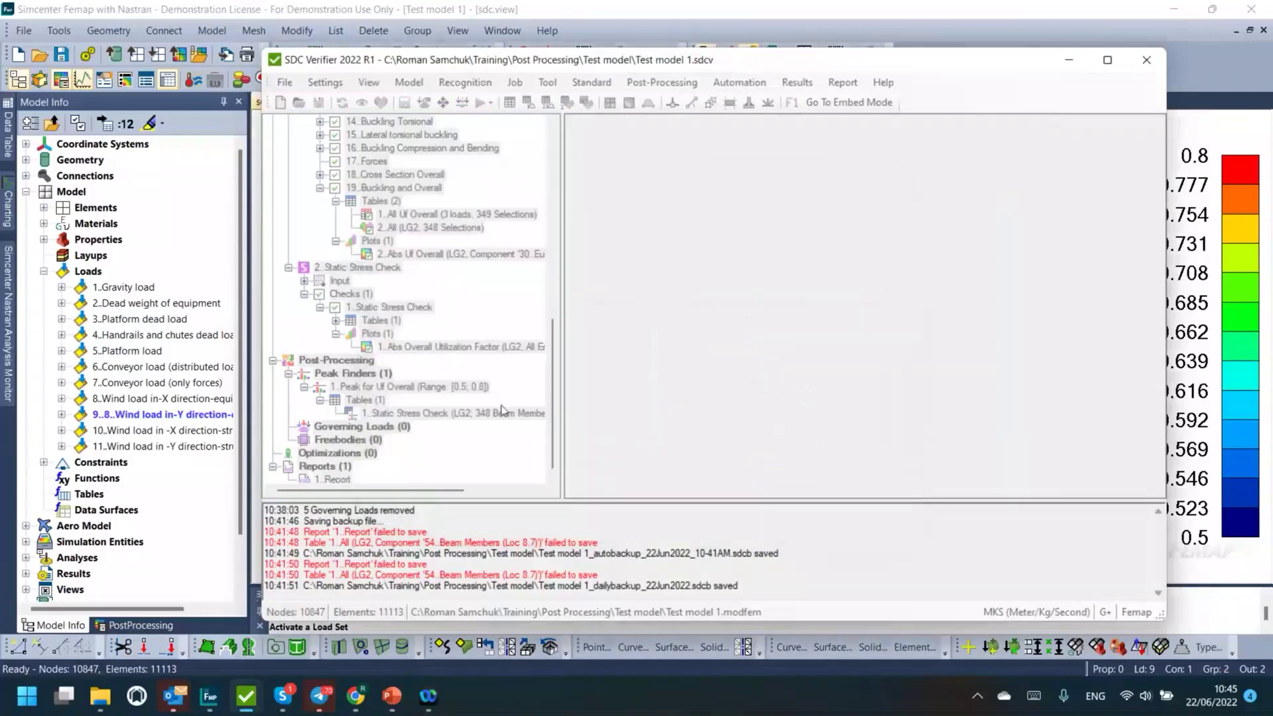
Step: Fill the Static Stress Check table for the element count criterion, select all its zones, and accept the table
{"action": "right_click", "coordinate": [436, 417]}
{"action": "left_click", "coordinate": [455, 442]}
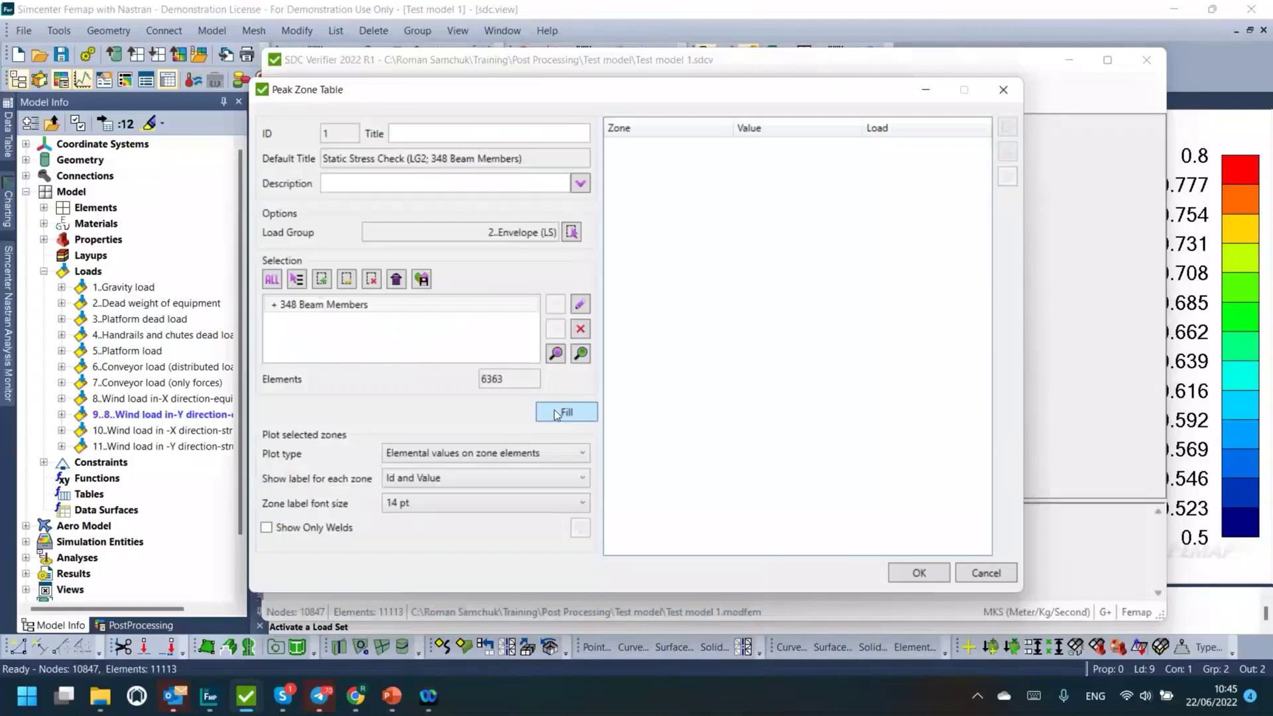
{"action": "left_click", "coordinate": [554, 411]}
{"action": "left_click", "coordinate": [687, 308]}
{"action": "left_click_drag", "start_coordinate": [685, 147], "coordinate": [675, 420]}
{"action": "left_click_drag", "start_coordinate": [674, 472], "coordinate": [679, 451]}
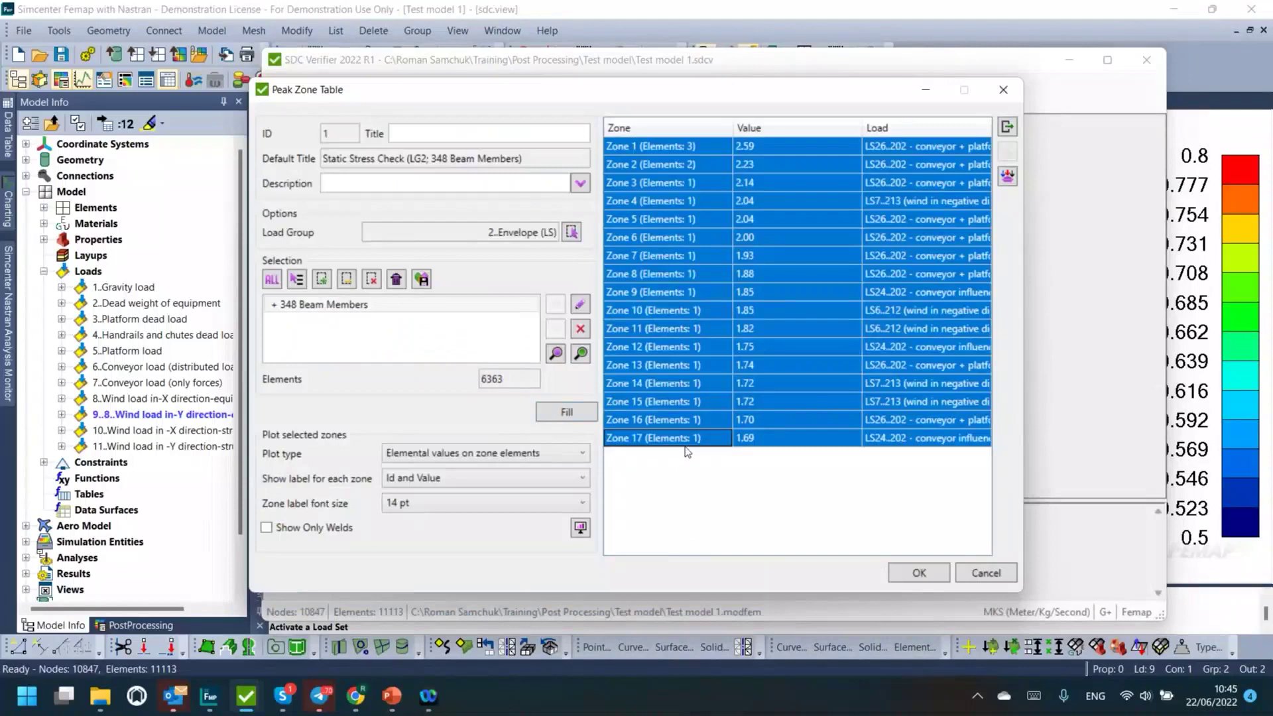
{"action": "left_click", "coordinate": [918, 572]}
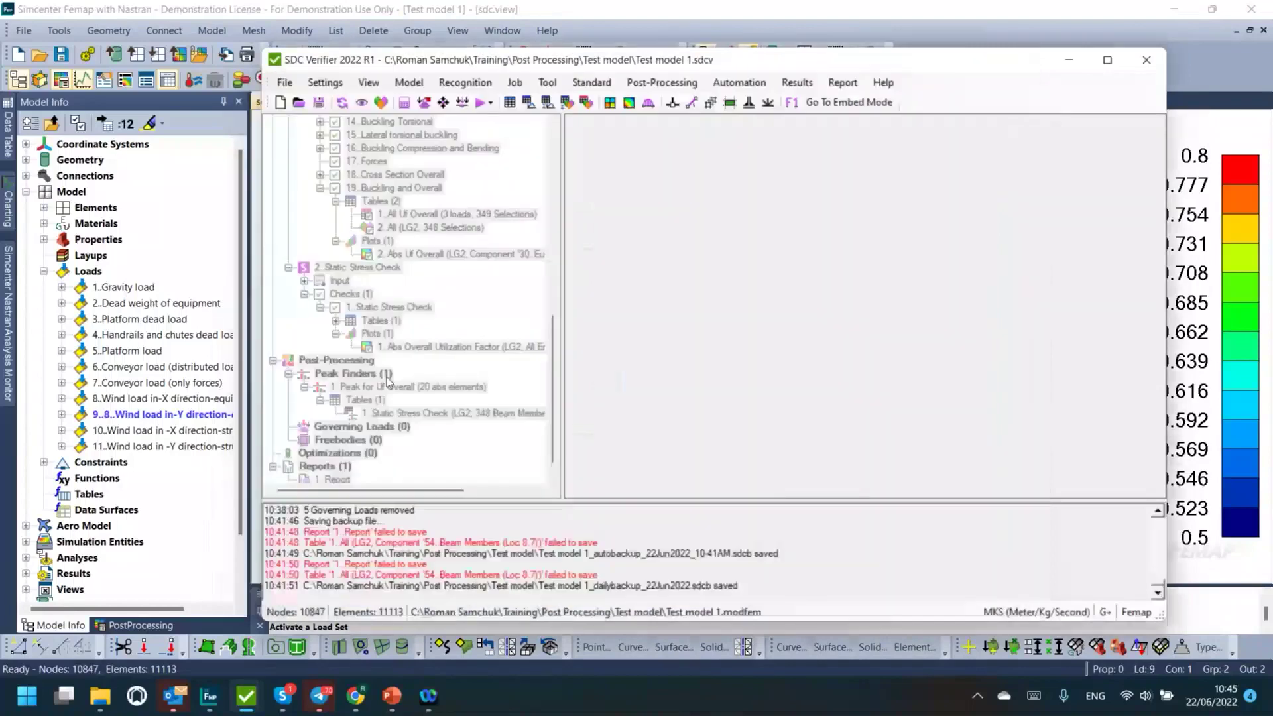
Step: Edit the peak finder to use the percent of elements criterion with 1 percent, and accept it
{"action": "right_click", "coordinate": [354, 388]}
{"action": "left_click", "coordinate": [367, 415]}
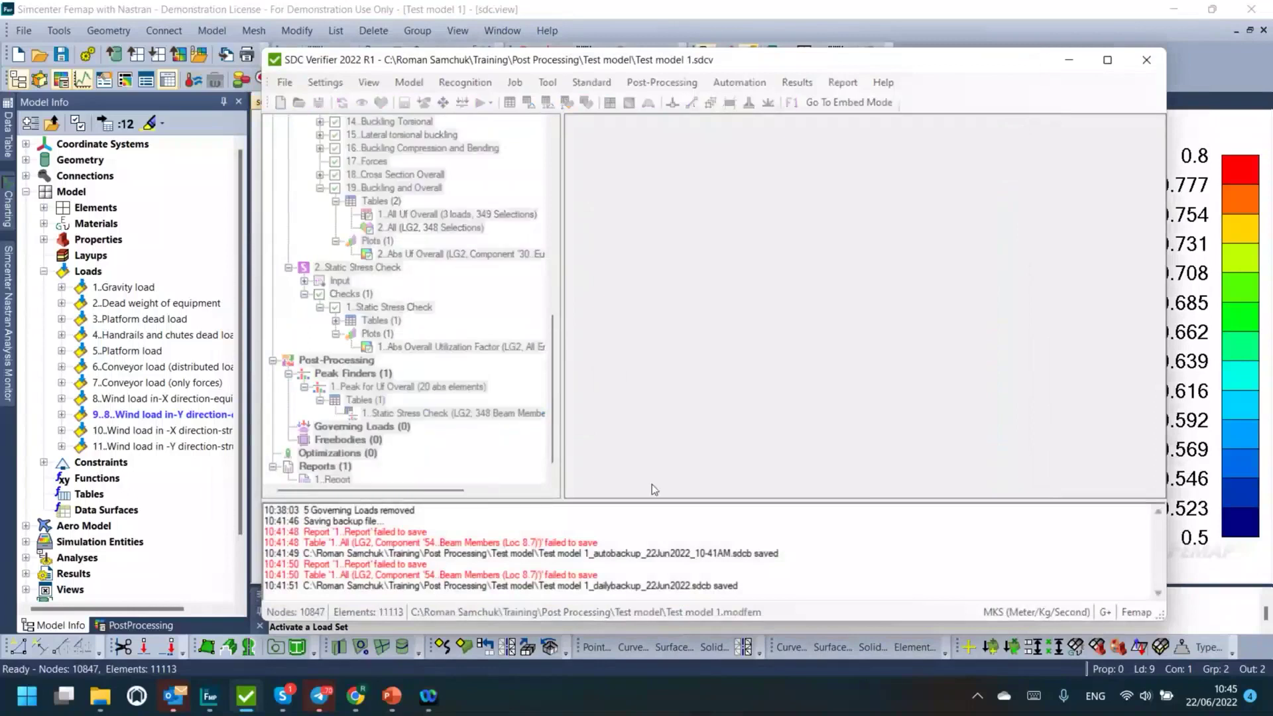
{"action": "left_click", "coordinate": [674, 423]}
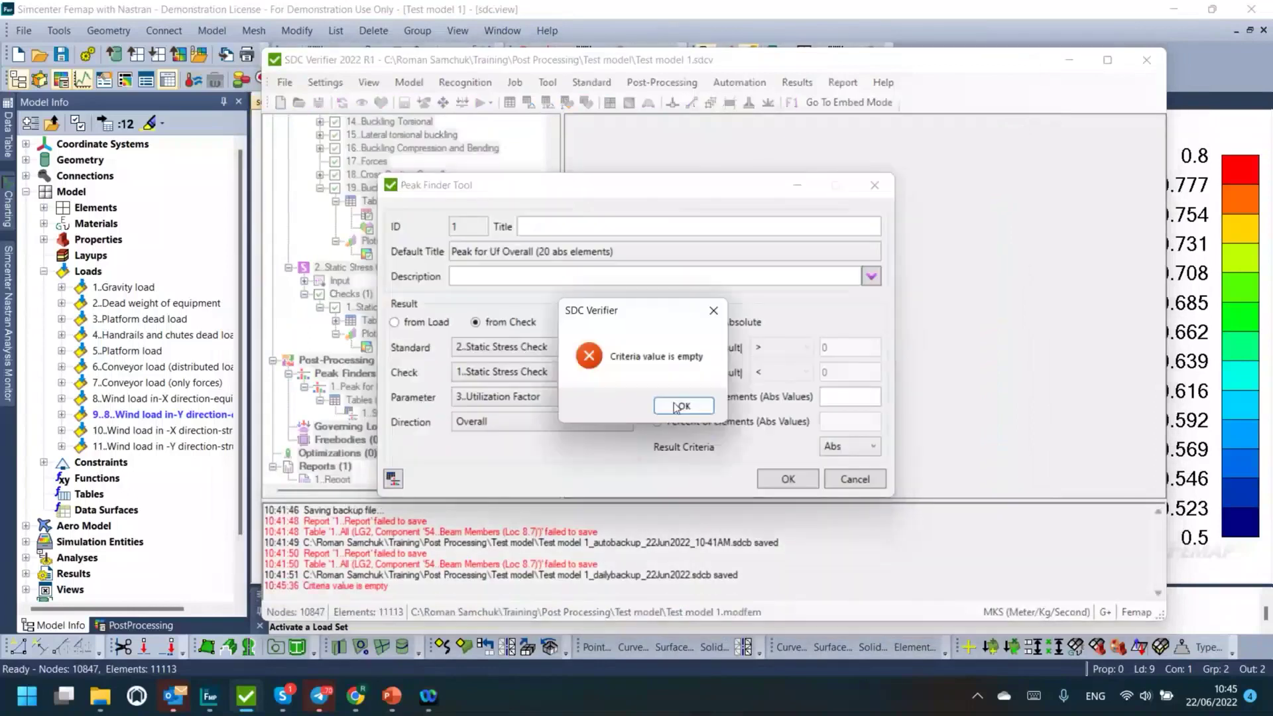
{"action": "left_click", "coordinate": [683, 406]}
{"action": "left_click", "coordinate": [683, 406]}
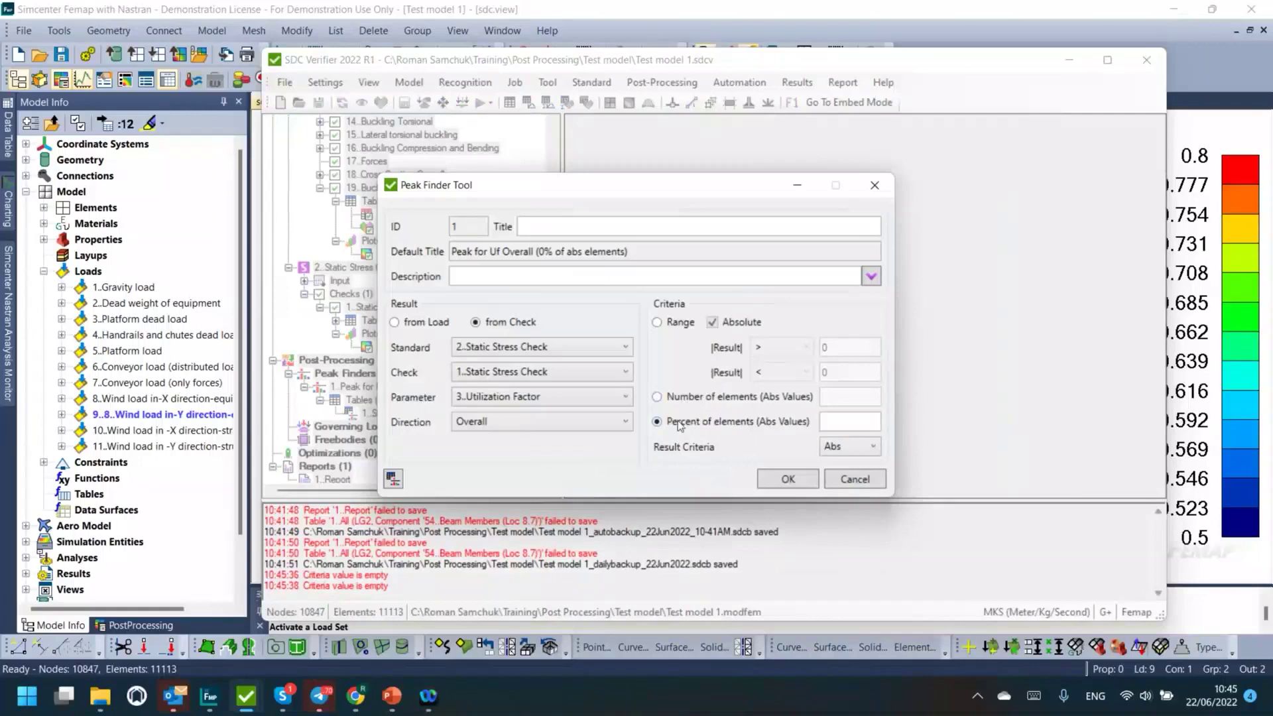
{"action": "left_click", "coordinate": [829, 420]}
{"action": "type", "text": "1"}
{"action": "left_click", "coordinate": [788, 478]}
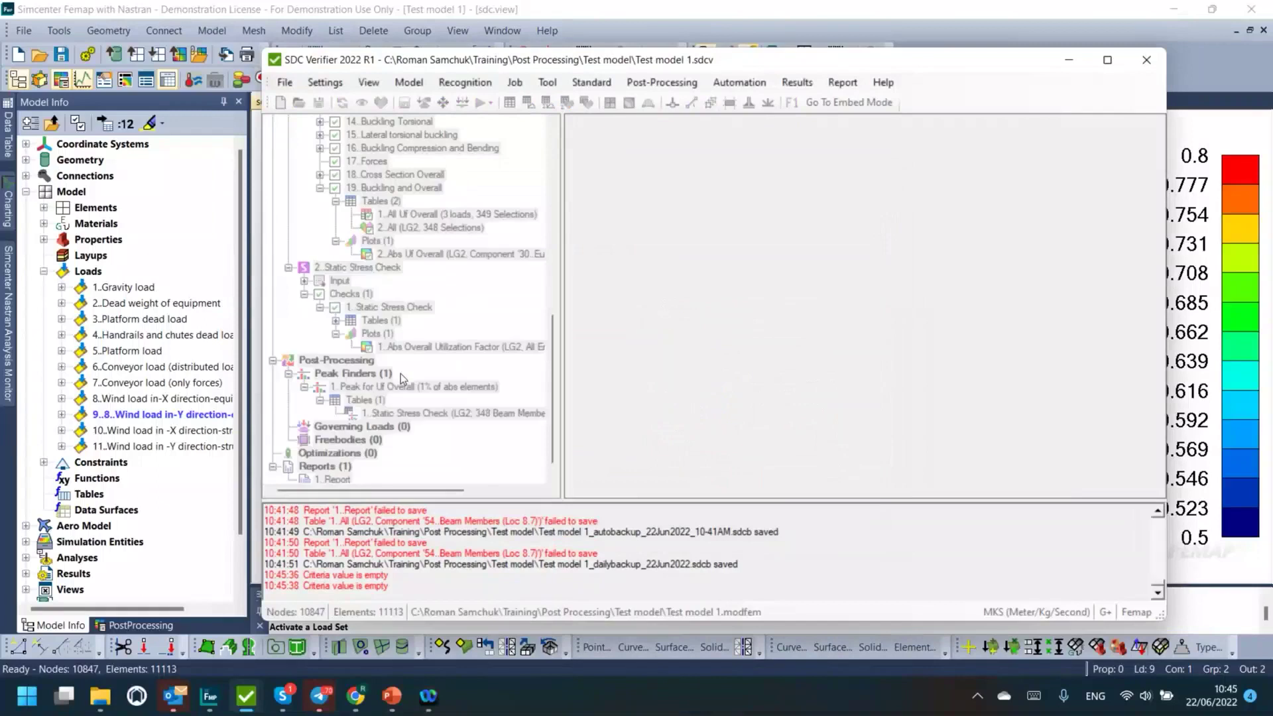
Step: Fill the Static Stress Check table for the percentage criterion, look through the zones, and close it without saving
{"action": "right_click", "coordinate": [400, 414]}
{"action": "left_click", "coordinate": [498, 453]}
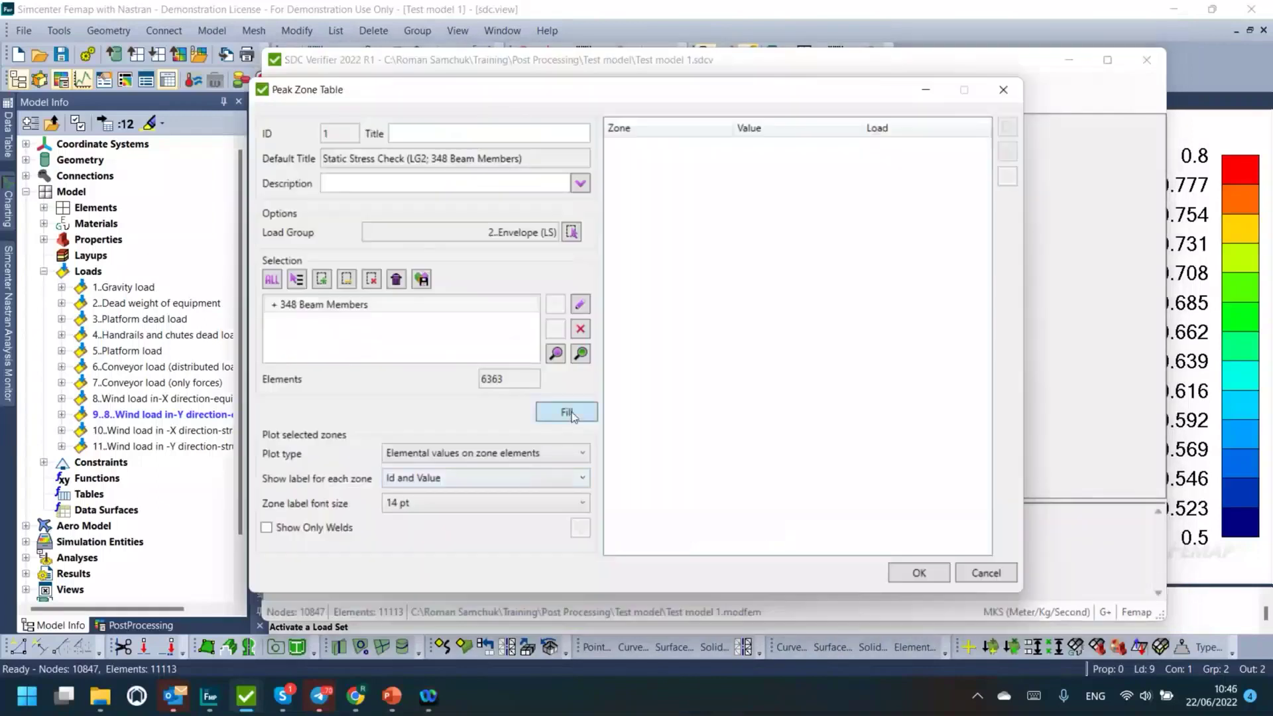
{"action": "left_click", "coordinate": [571, 413]}
{"action": "scroll", "coordinate": [776, 264], "scroll_direction": "down", "scroll_amount": 5}
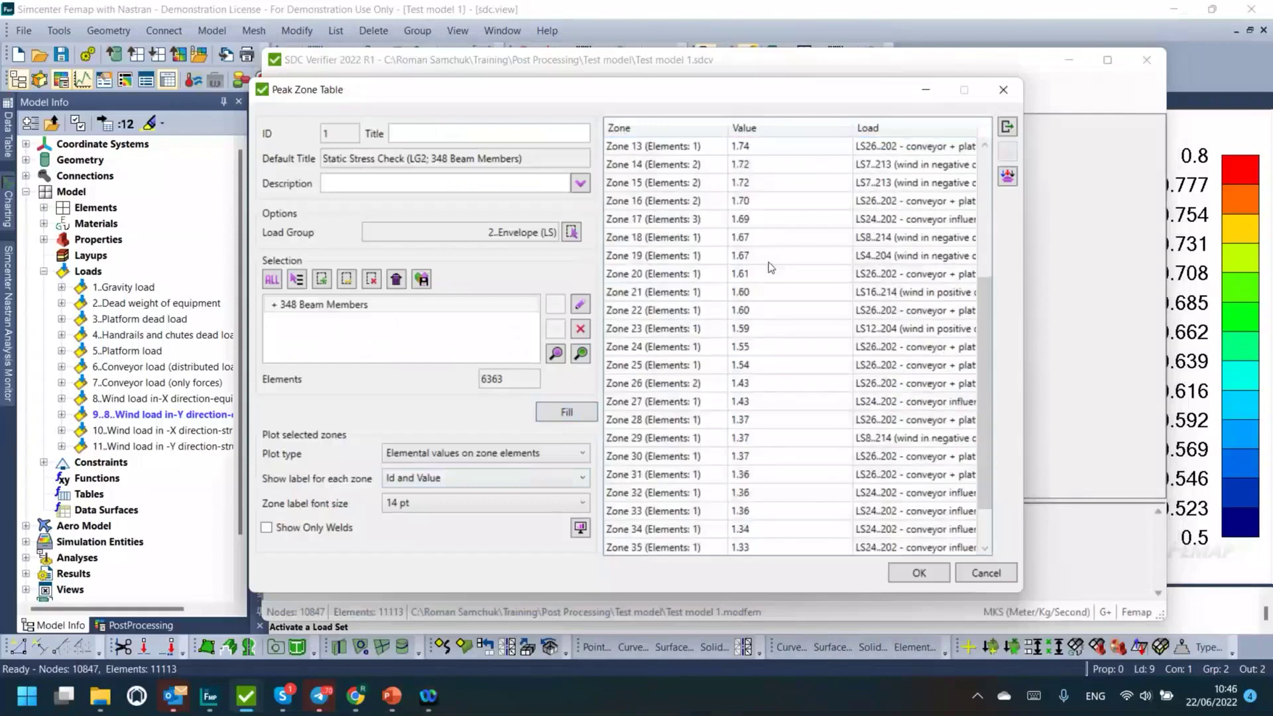
{"action": "scroll", "coordinate": [771, 267], "scroll_direction": "up", "scroll_amount": 5}
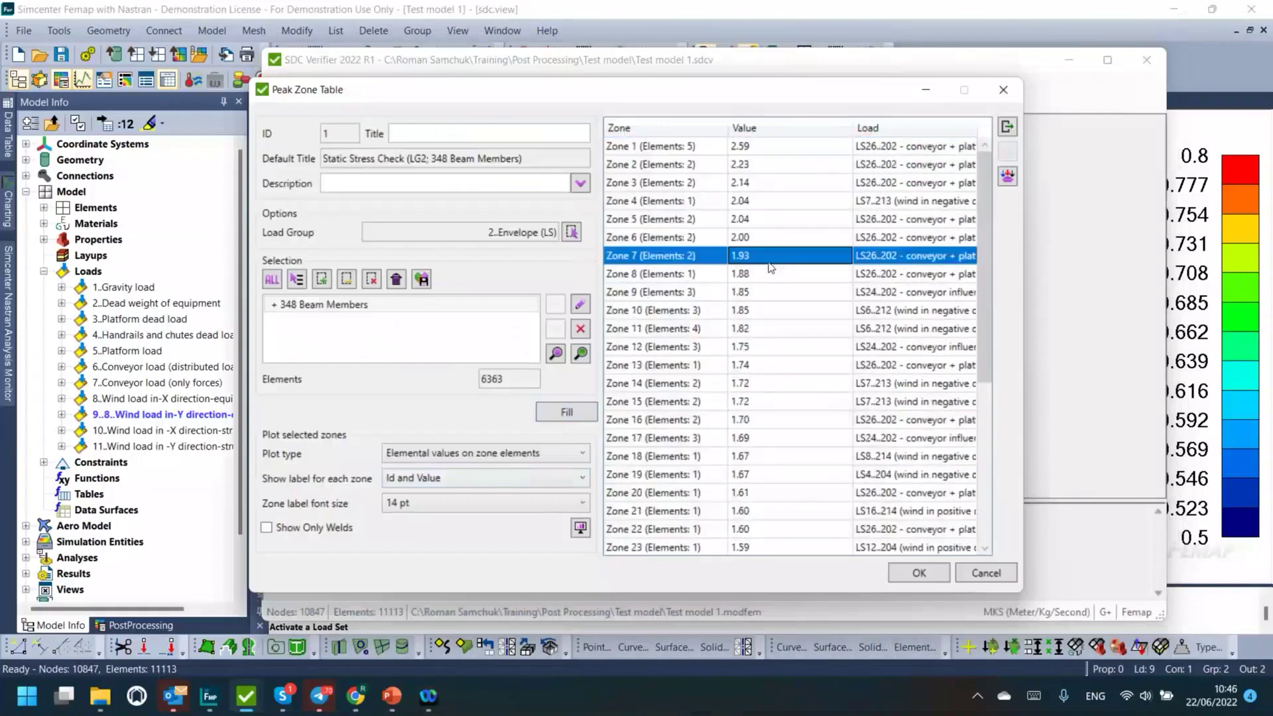
{"action": "left_click", "coordinate": [970, 575]}
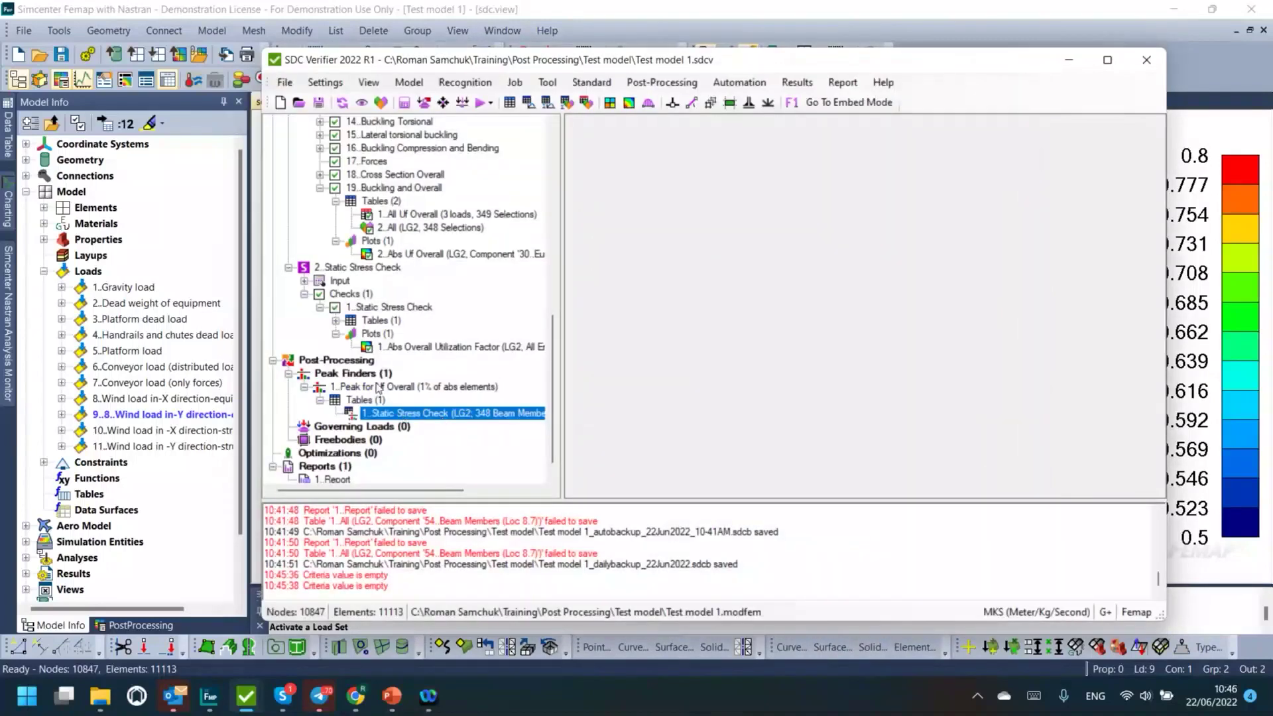
Step: Edit the peak finder so its result is the equivalent stress taken from the load instead of the check
{"action": "right_click", "coordinate": [378, 387]}
{"action": "left_click", "coordinate": [390, 411]}
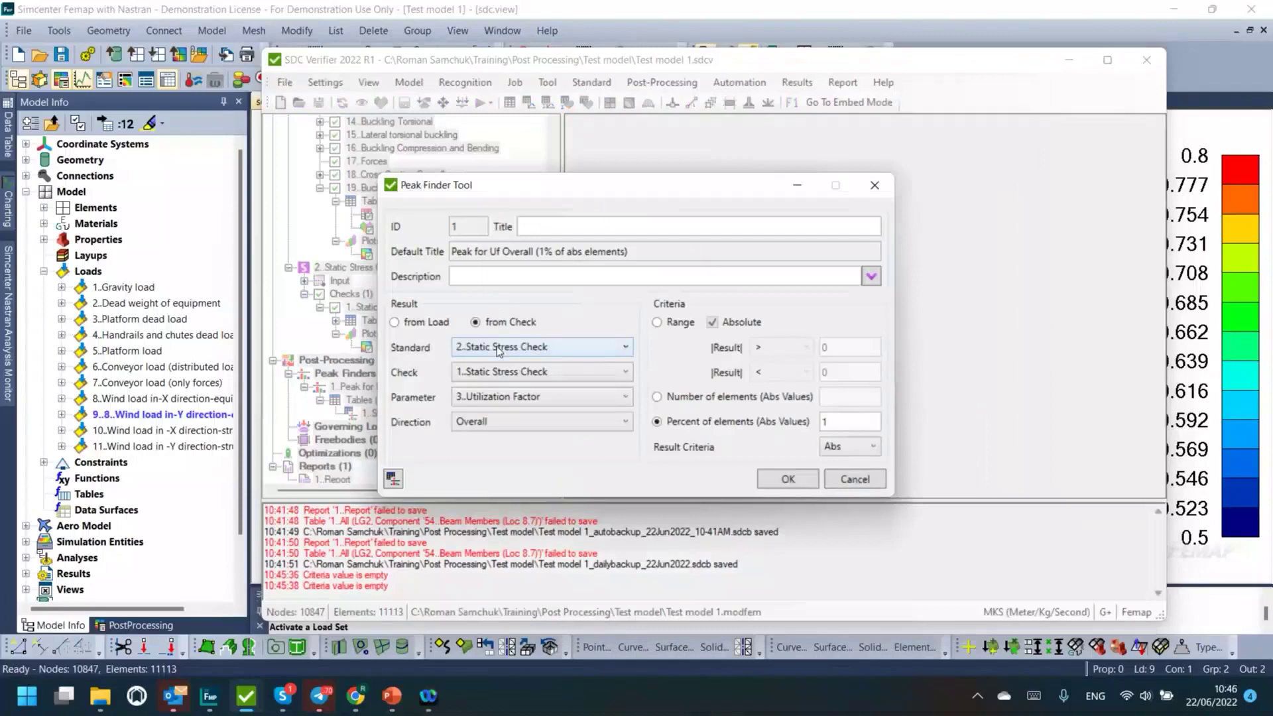
{"action": "left_click", "coordinate": [499, 351]}
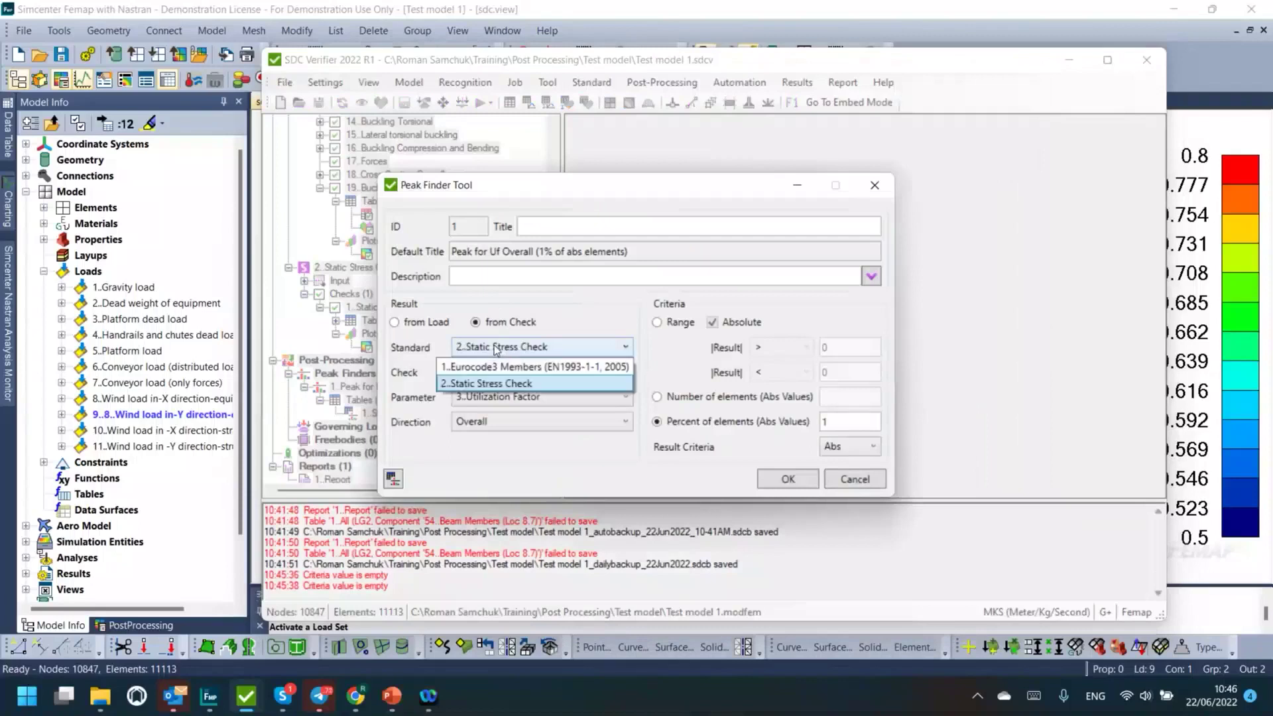
{"action": "left_click", "coordinate": [494, 351]}
{"action": "left_click", "coordinate": [425, 323]}
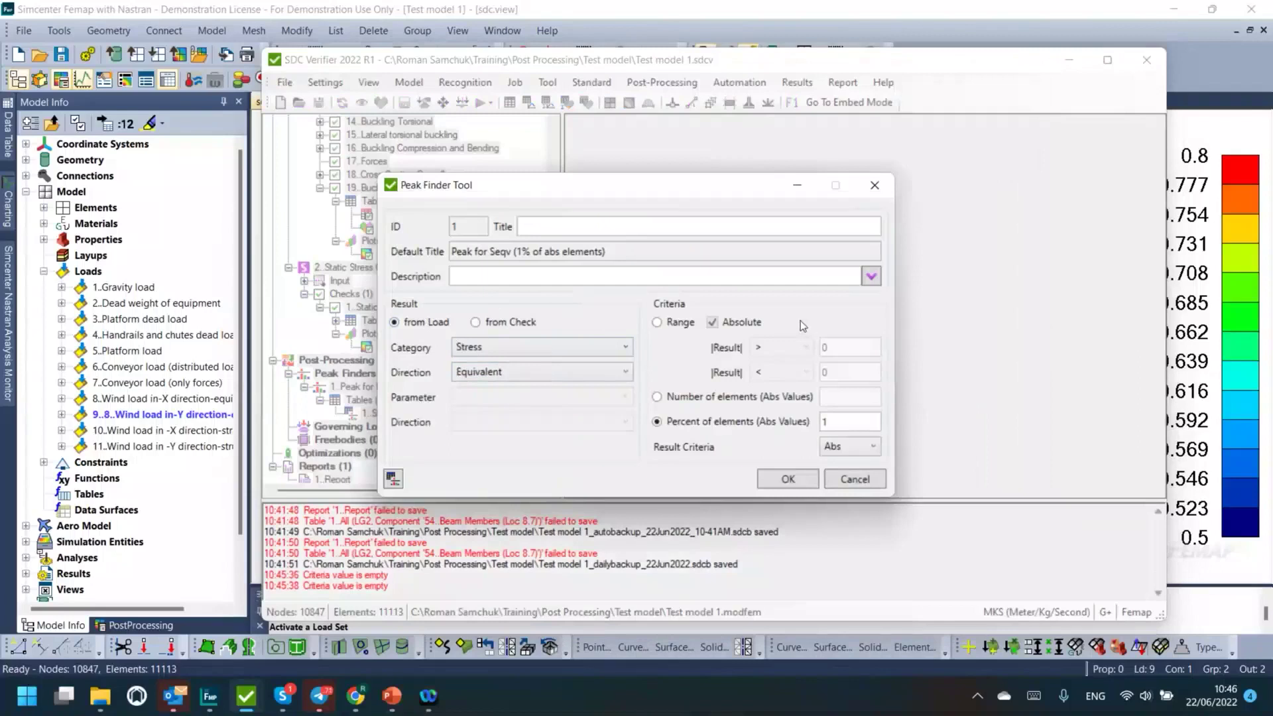
Step: Set the peak finder's criterion to an absolute range of >= 235000000 with the second limit set to None, and accept it
{"action": "left_click", "coordinate": [684, 323]}
{"action": "left_click", "coordinate": [775, 351]}
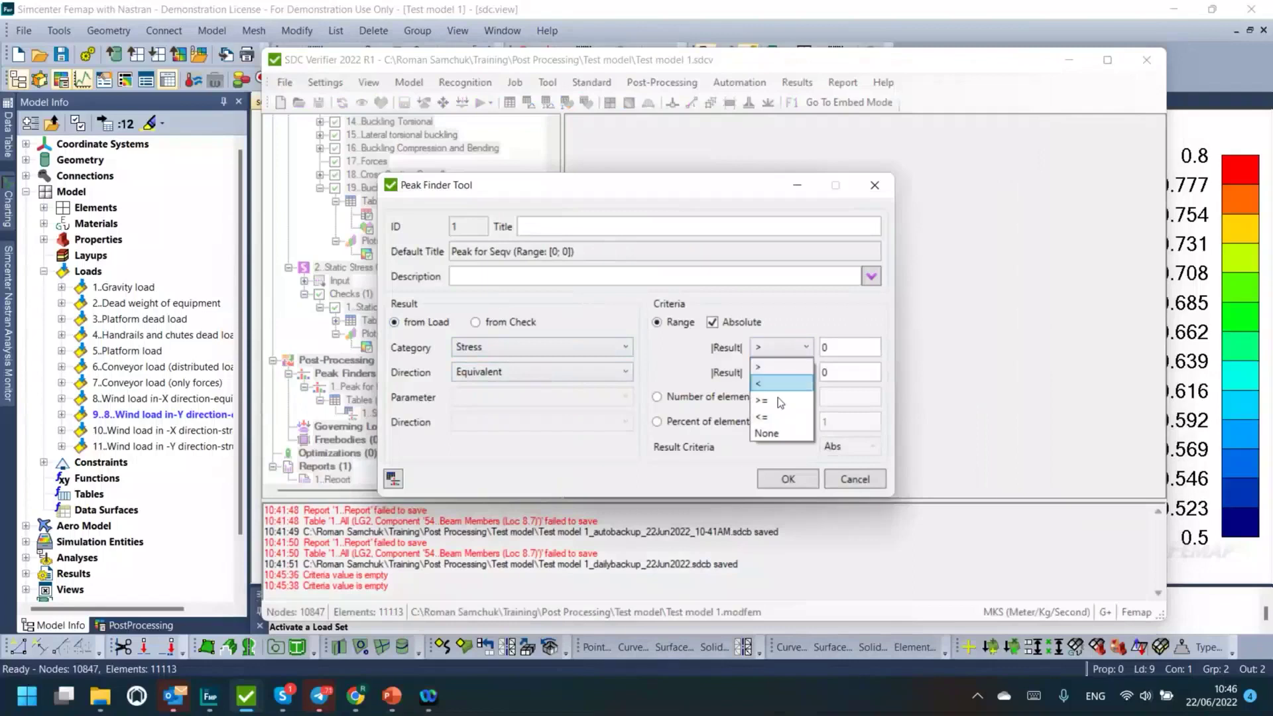
{"action": "left_click", "coordinate": [781, 401]}
{"action": "left_click", "coordinate": [788, 374]}
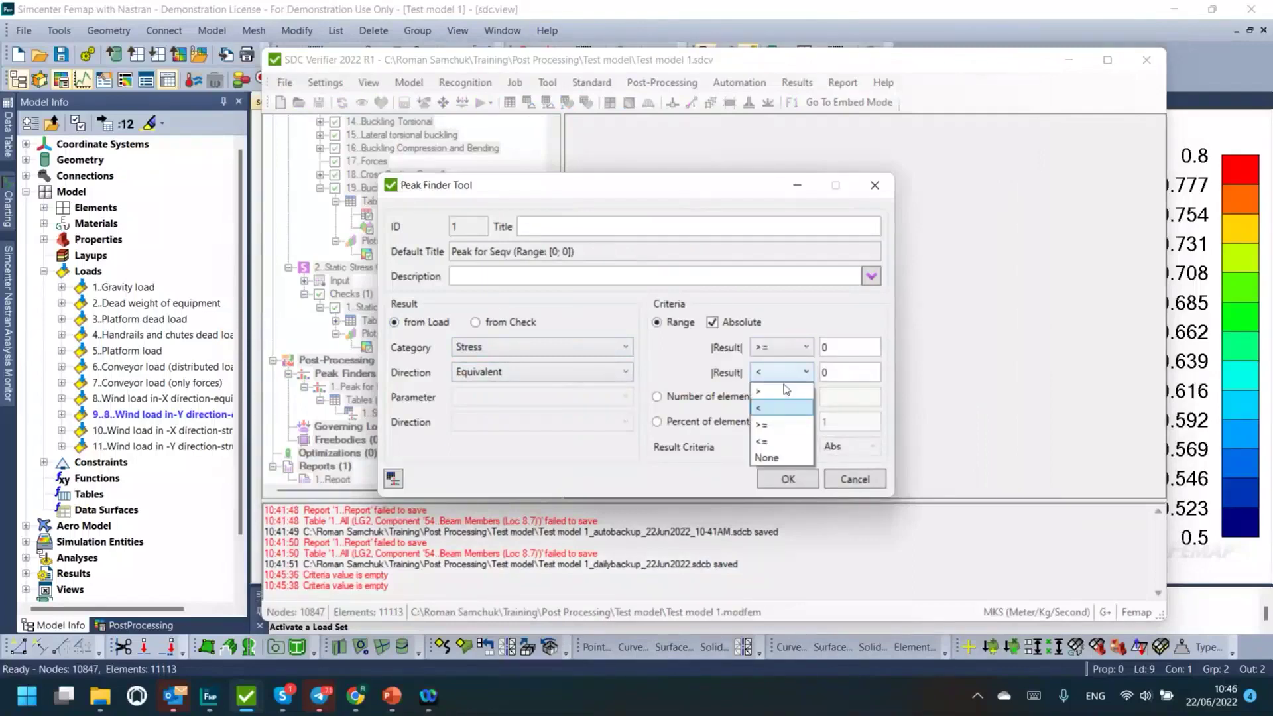
{"action": "left_click", "coordinate": [771, 458]}
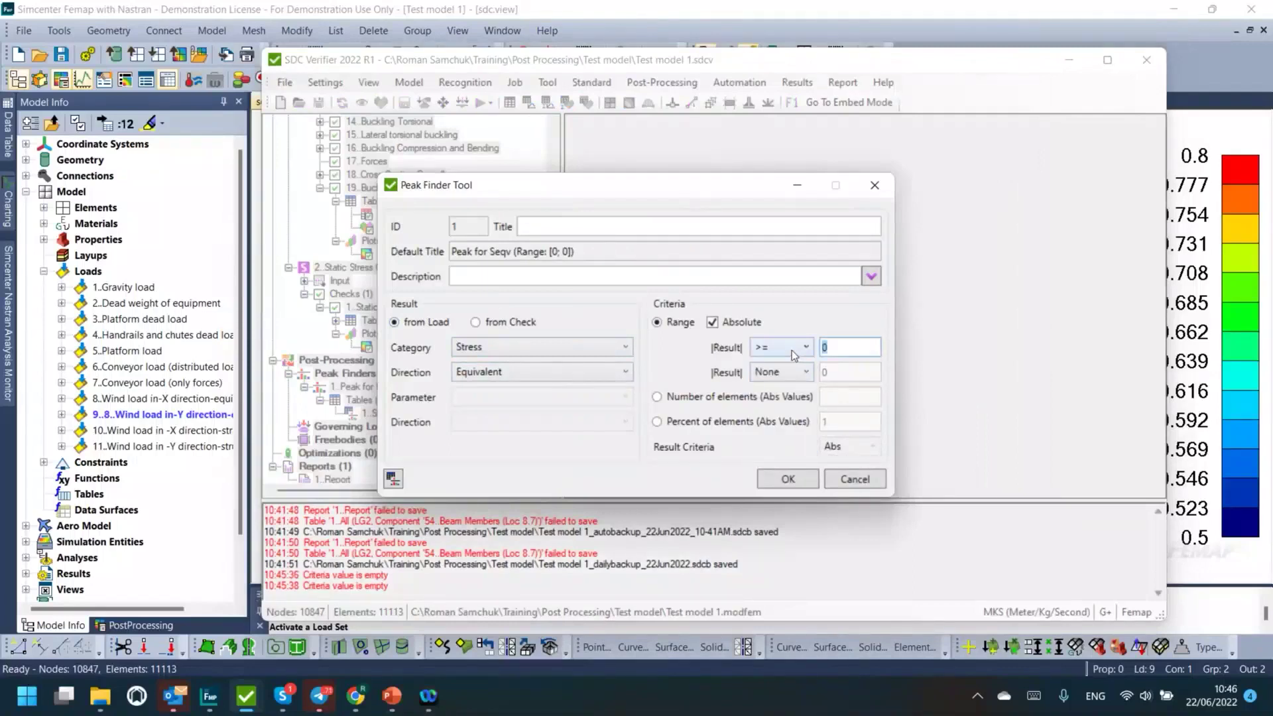
{"action": "type", "text": "235000000"}
{"action": "left_click", "coordinate": [792, 350]}
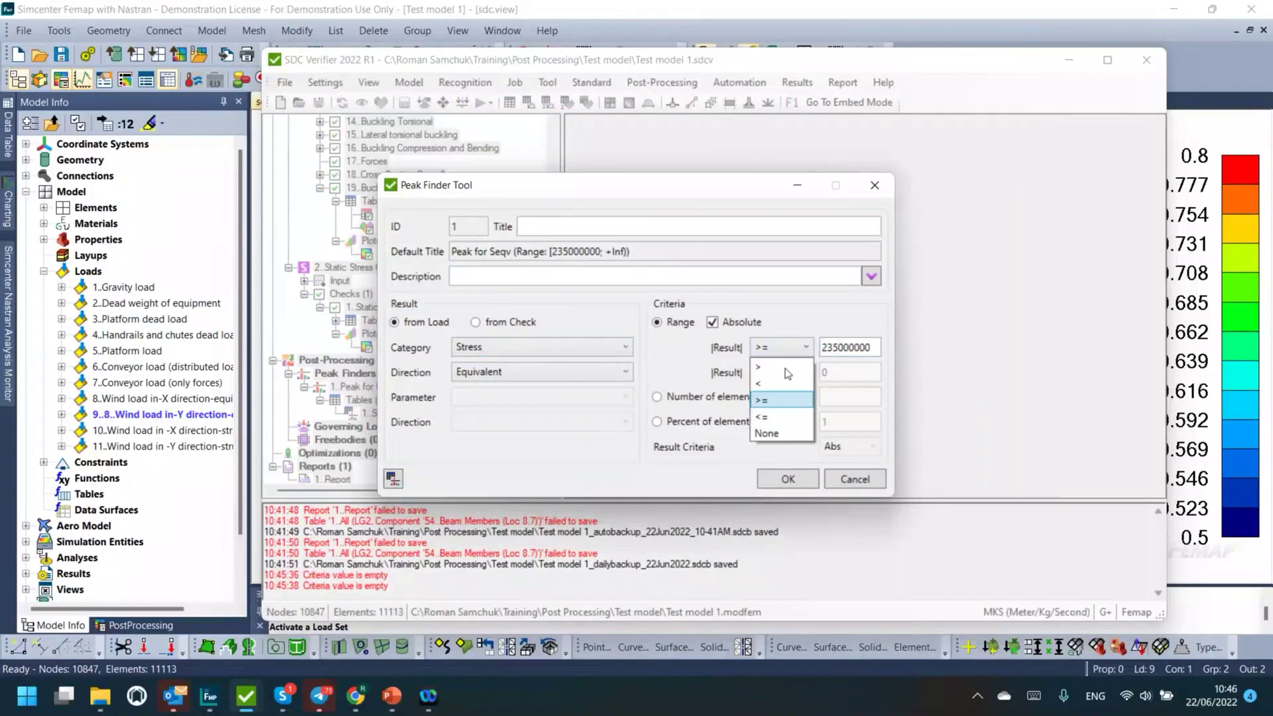
{"action": "key", "text": "Escape"}
{"action": "key", "text": "Escape"}
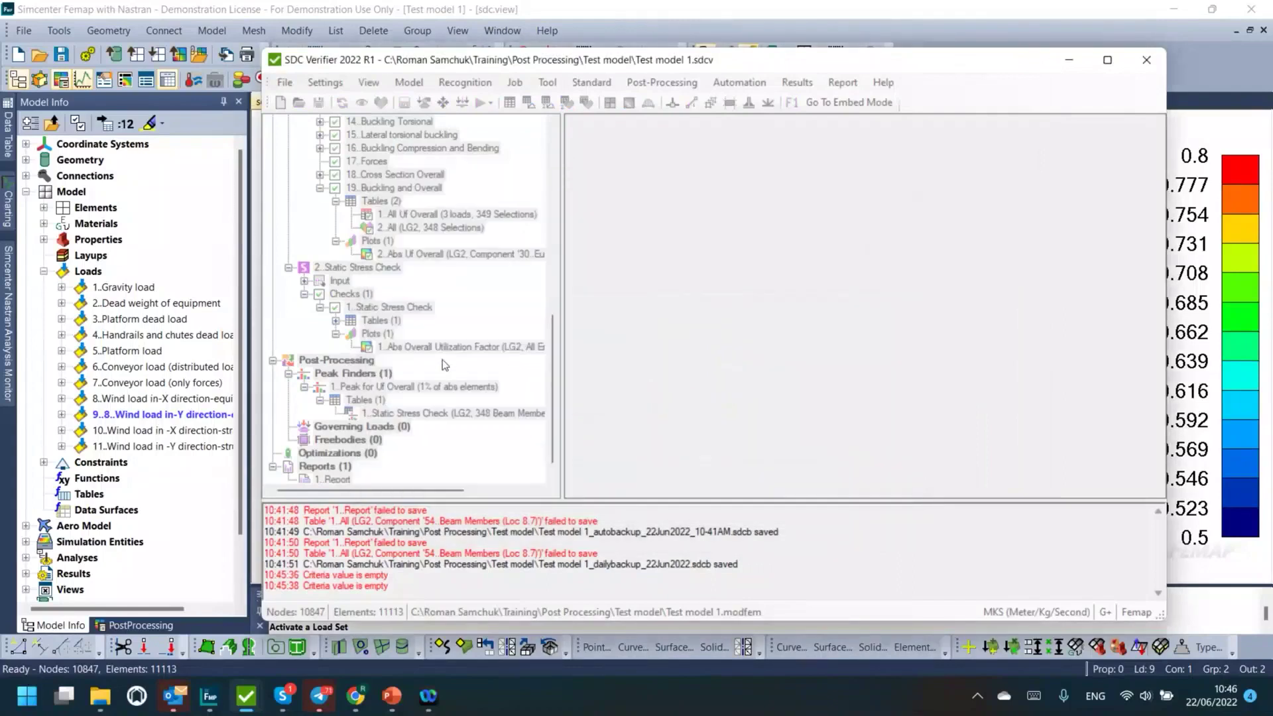
Step: Edit the peak finder's table, fill it with the equivalent stress zones, and look through the list
{"action": "right_click", "coordinate": [402, 413]}
{"action": "left_click", "coordinate": [434, 439]}
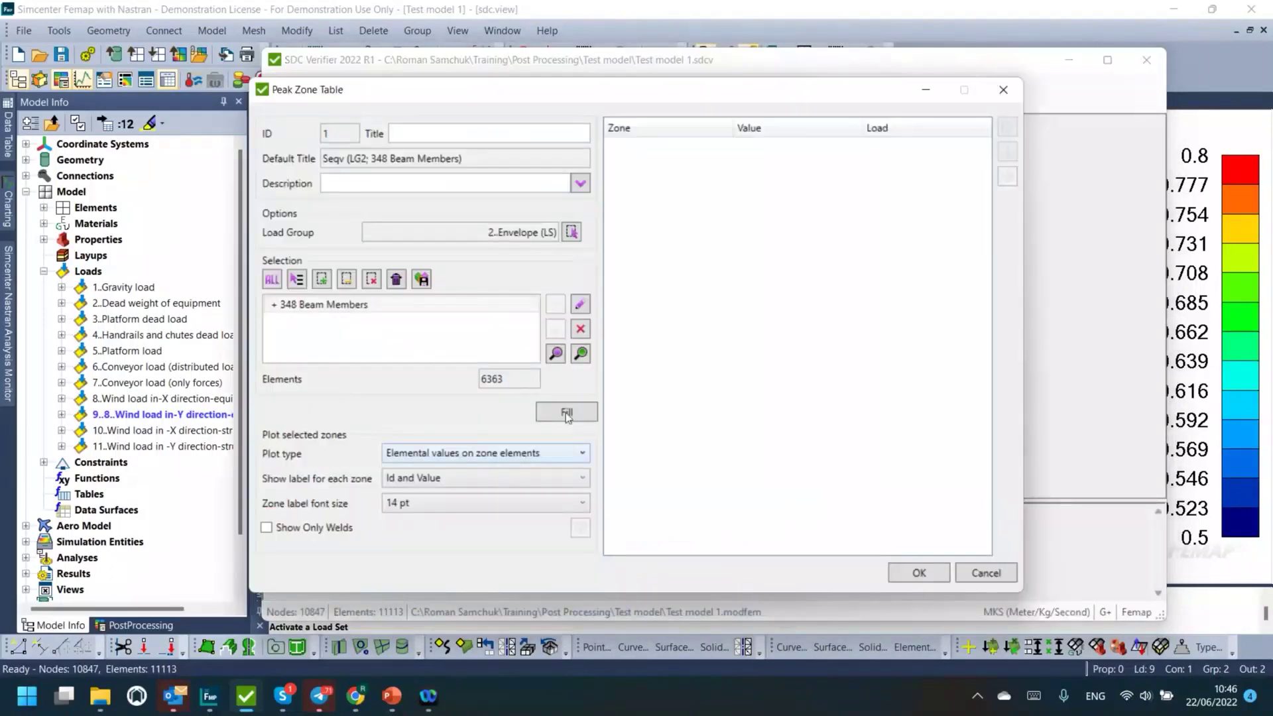
{"action": "left_click", "coordinate": [567, 412]}
{"action": "left_click", "coordinate": [724, 202]}
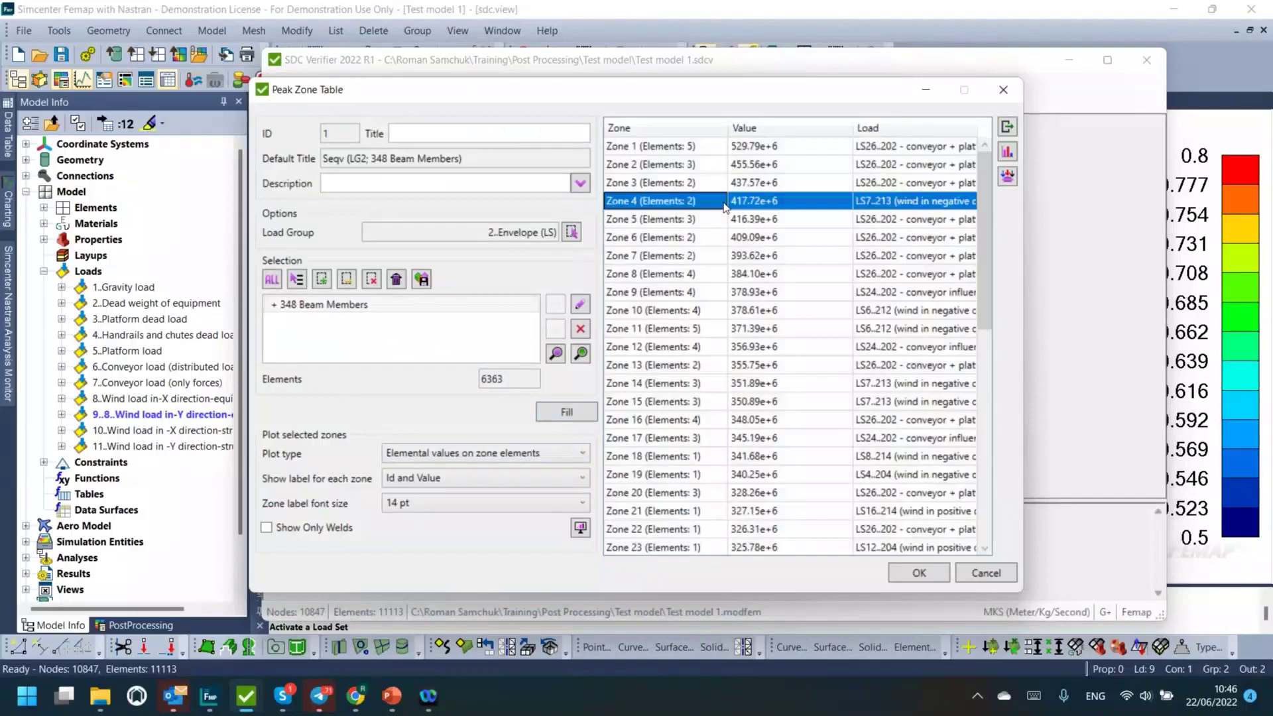
{"action": "scroll", "coordinate": [725, 206], "scroll_direction": "down", "scroll_amount": 9}
{"action": "scroll", "coordinate": [724, 205], "scroll_direction": "up", "scroll_amount": 9}
Step: Select all equivalent stress zones and review their values down to the end of the table
{"action": "left_click", "coordinate": [655, 149]}
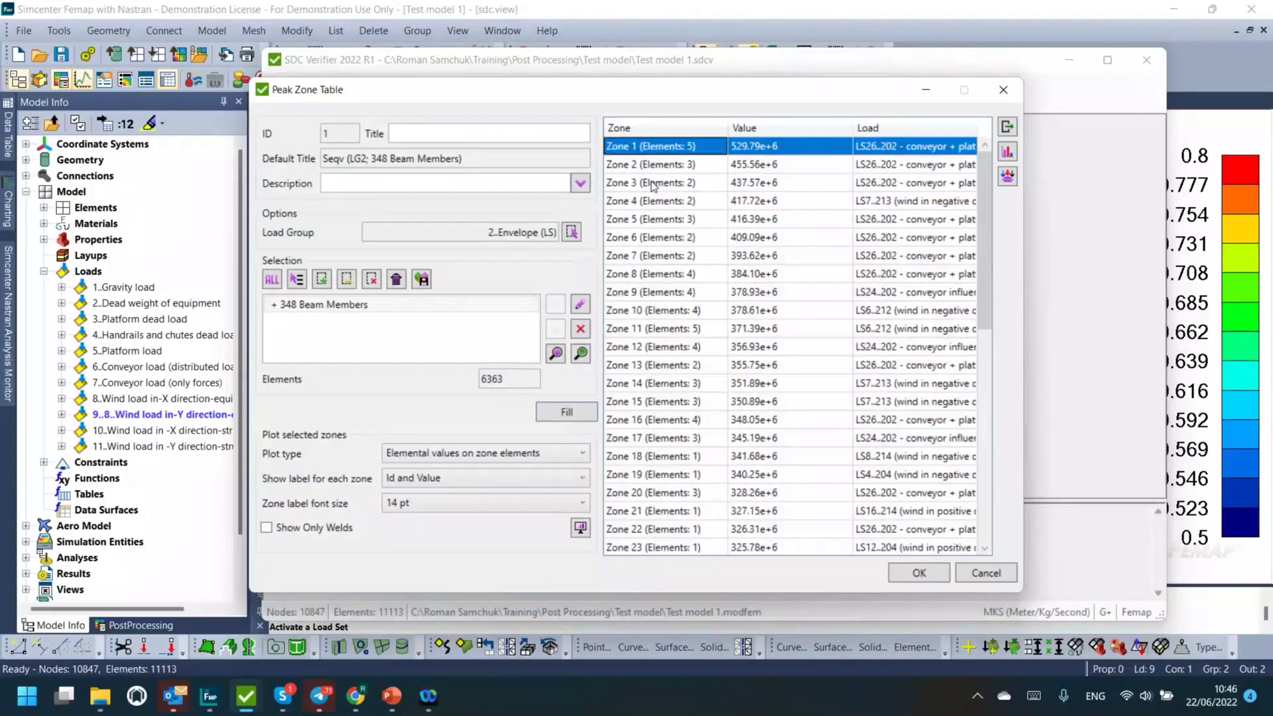
{"action": "key", "text": "ctrl+a"}
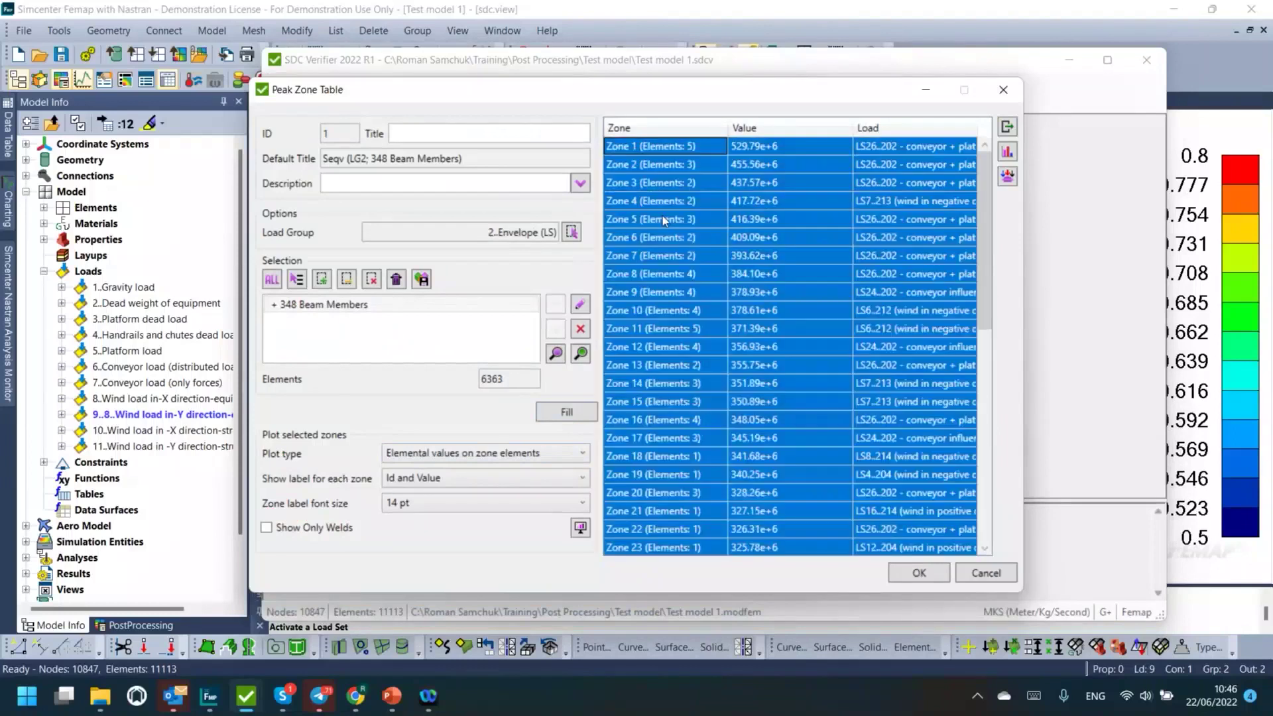
{"action": "scroll", "coordinate": [662, 216], "scroll_direction": "down", "scroll_amount": 9}
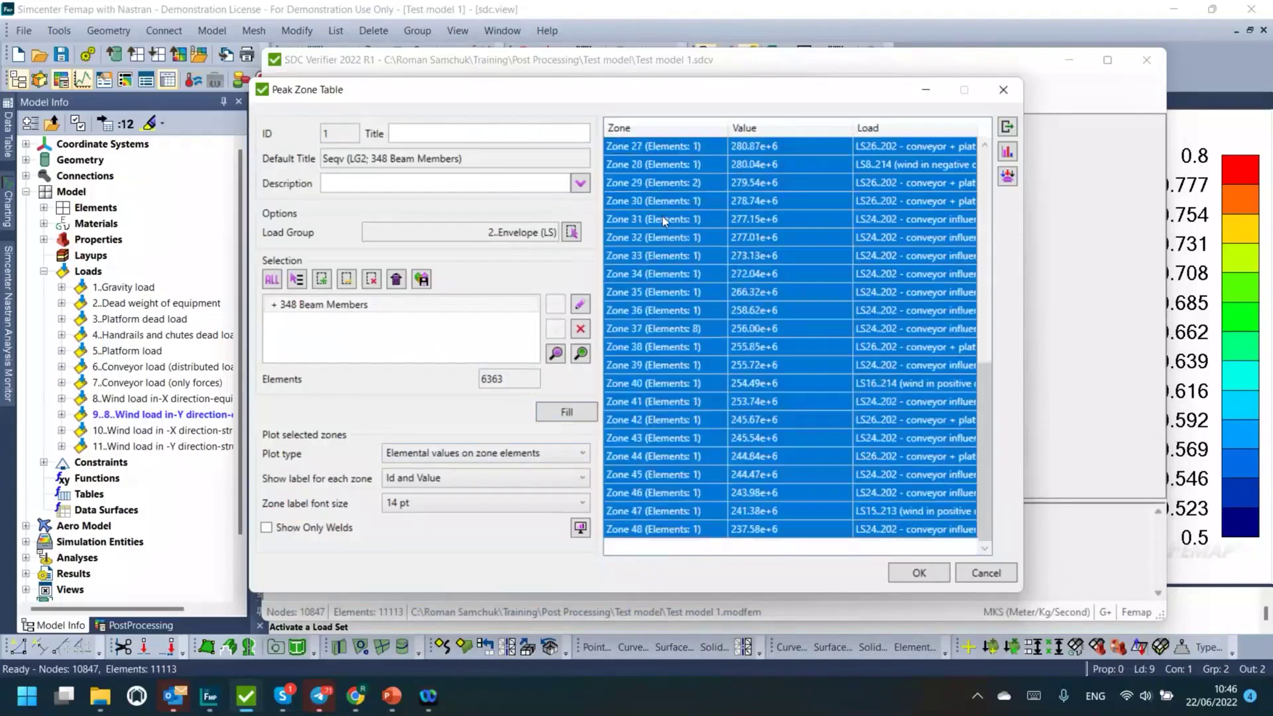
{"action": "scroll", "coordinate": [662, 216], "scroll_direction": "up", "scroll_amount": 8}
Step: Select Zone 3 in the peak zone table and dismiss the e-mail notification
{"action": "left_click", "coordinate": [676, 149]}
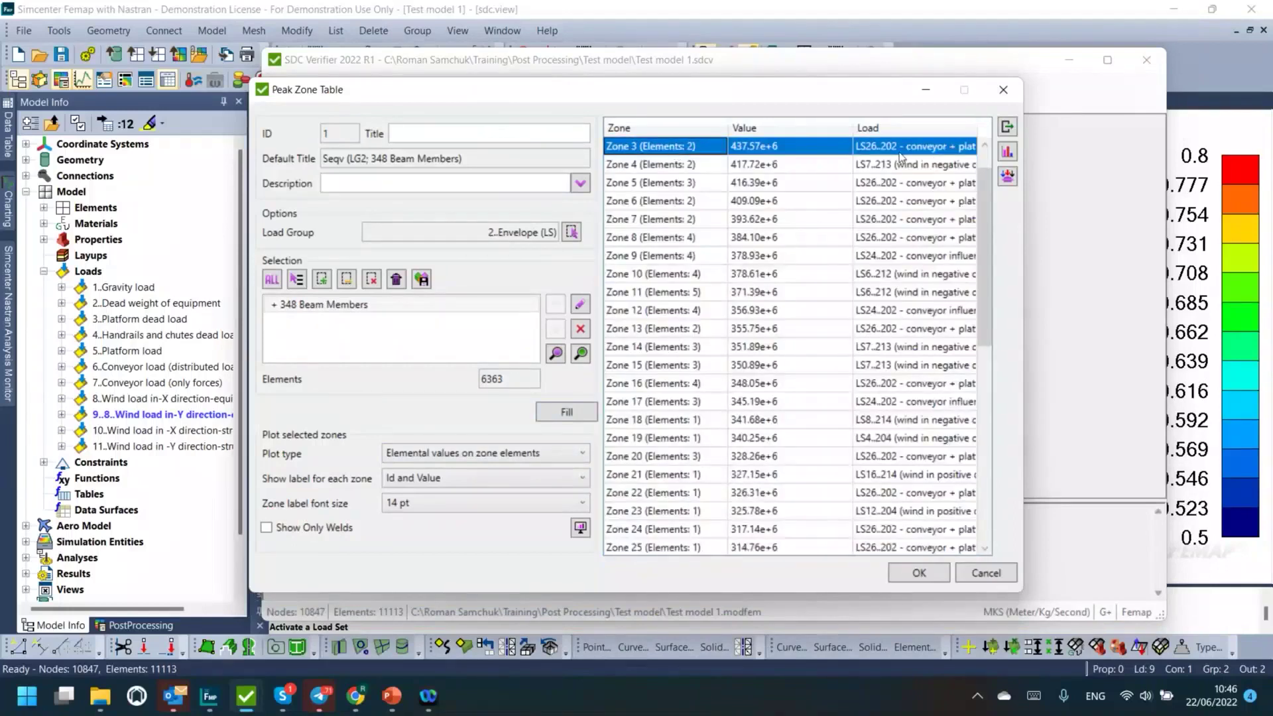
{"action": "key", "text": "Down"}
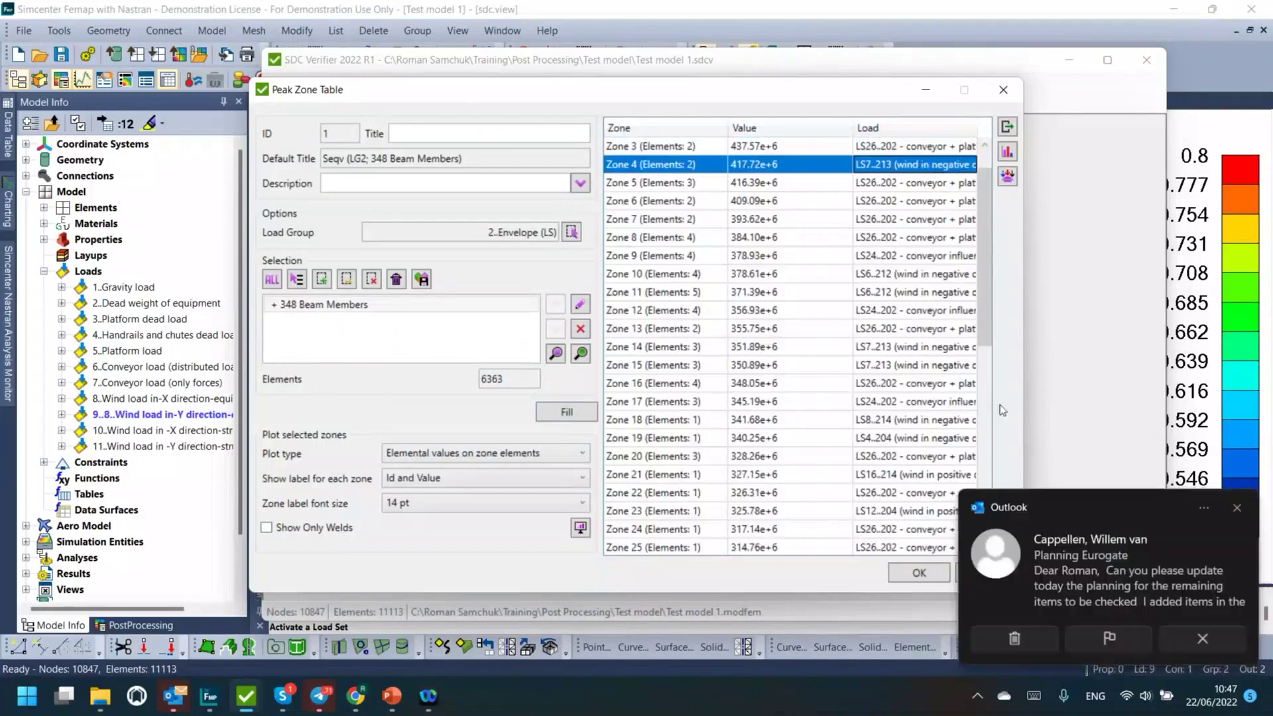
{"action": "left_click", "coordinate": [1235, 509]}
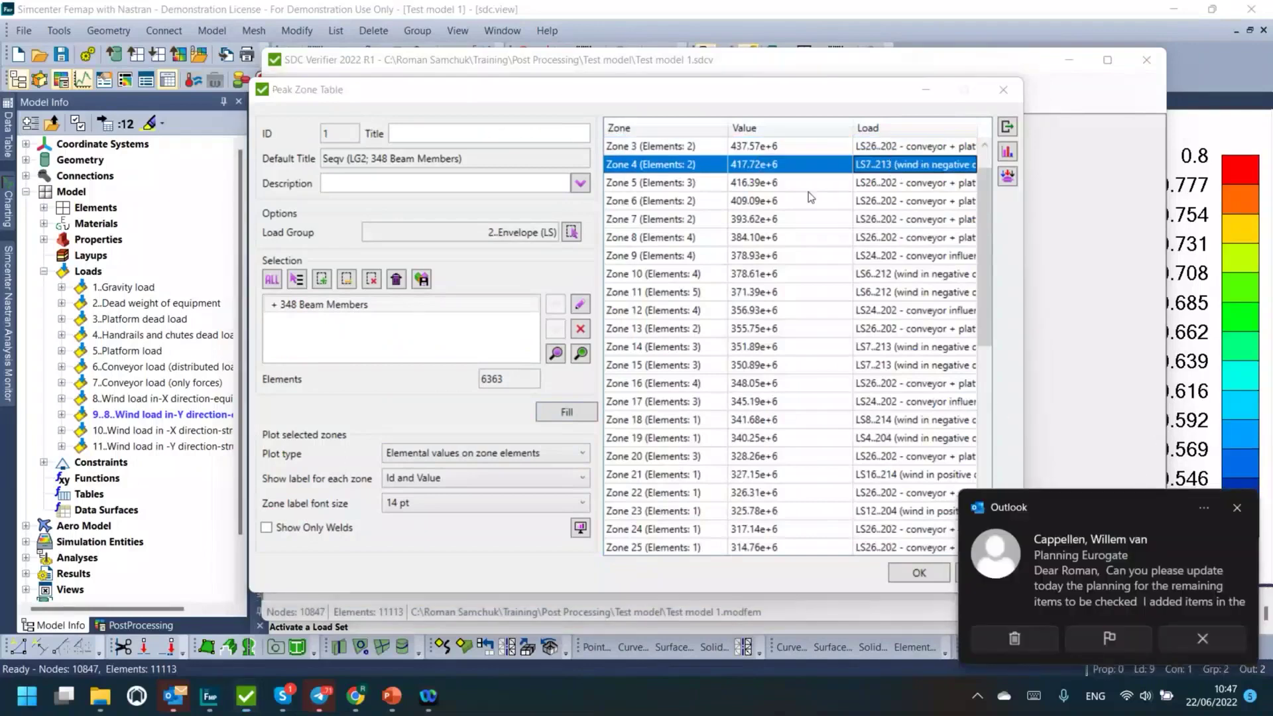
{"action": "left_click", "coordinate": [705, 148]}
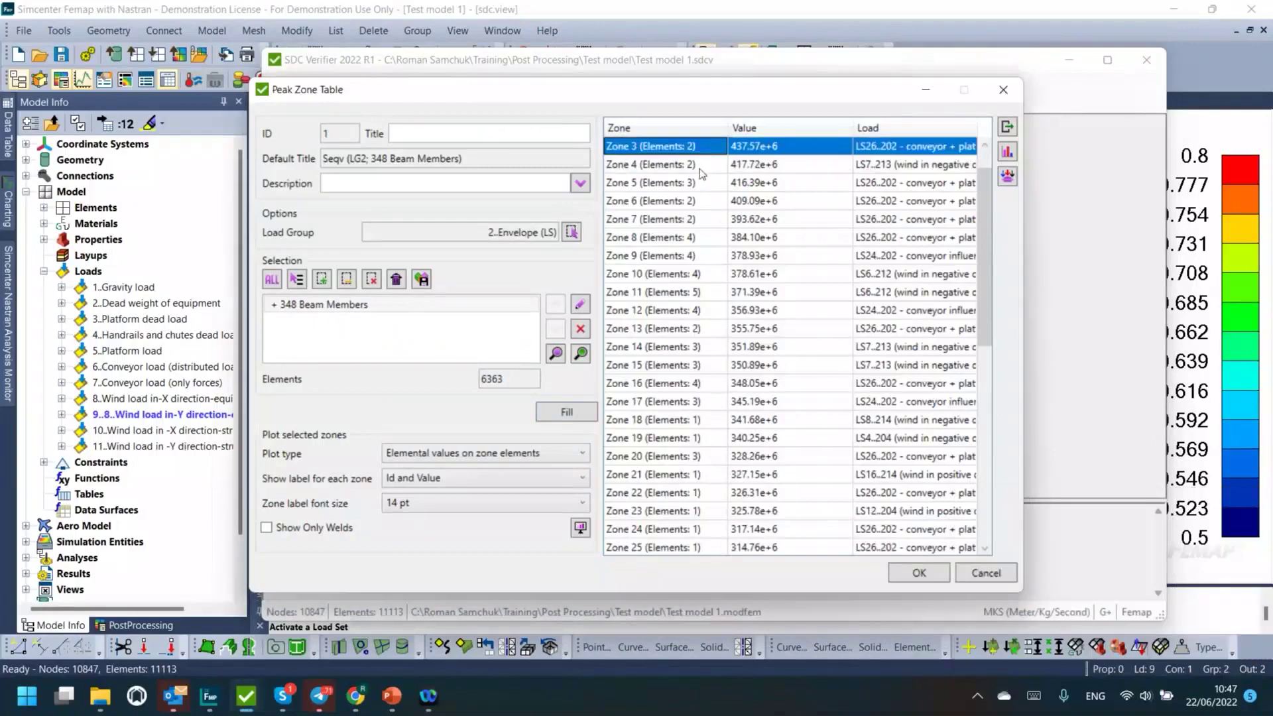
Step: Select all equivalent stress peak zones and open a governing loads table for them
{"action": "left_click", "coordinate": [700, 166]}
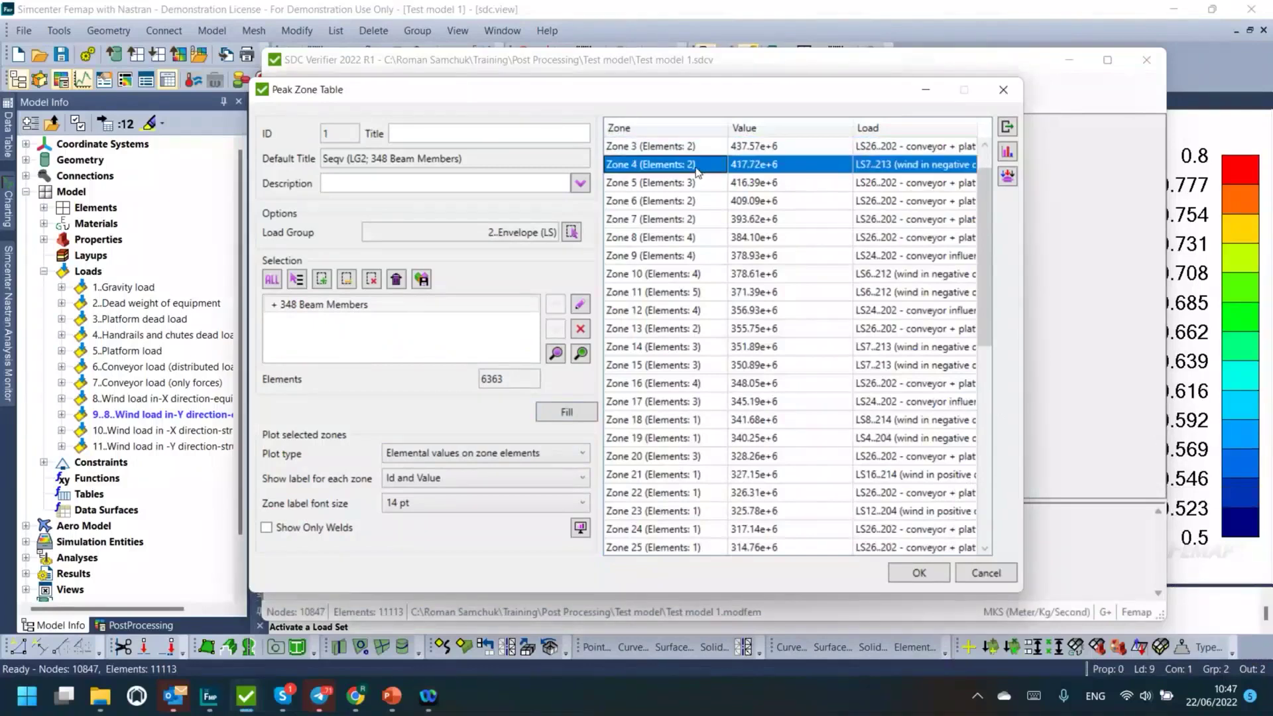
{"action": "key", "text": "ctrl+a"}
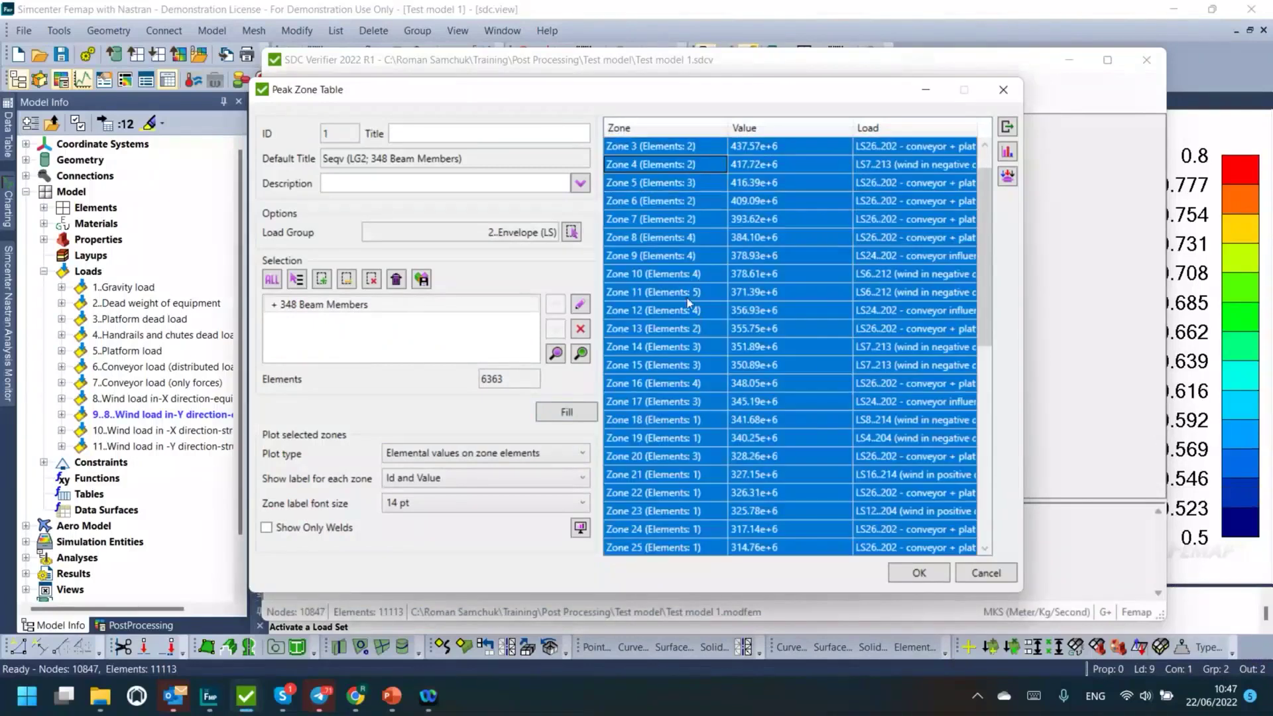
{"action": "left_click", "coordinate": [1008, 176]}
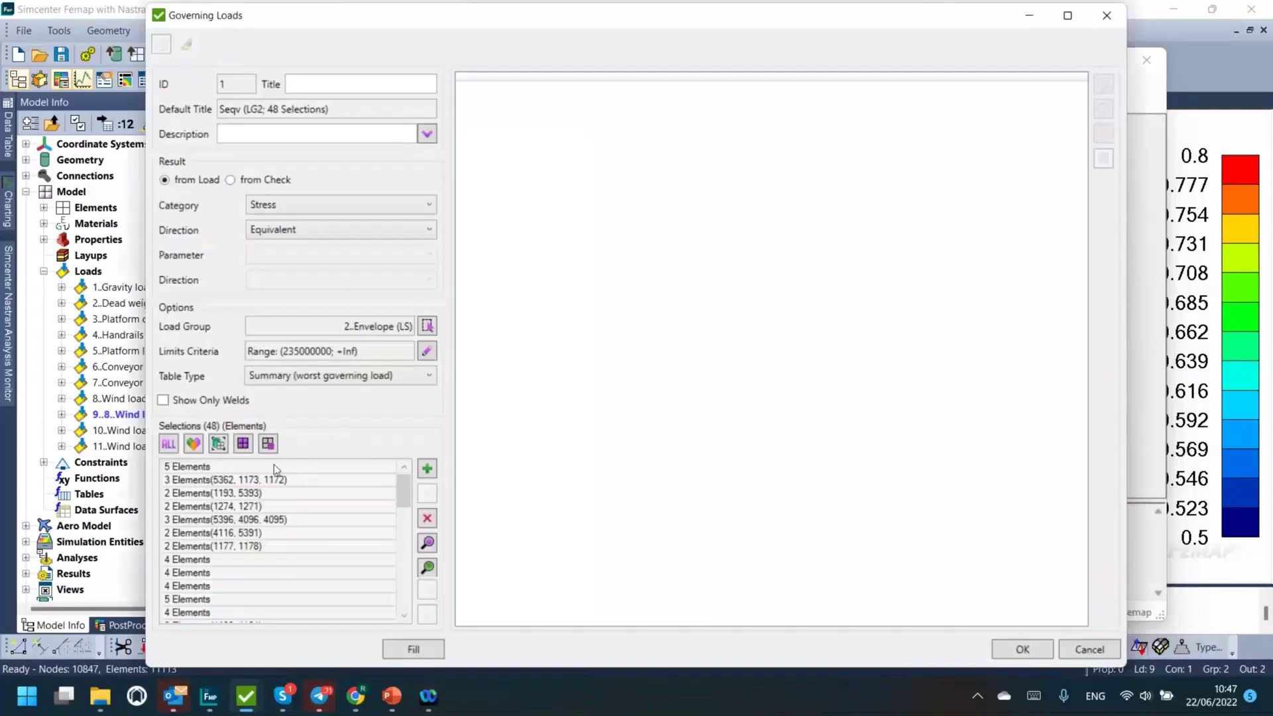
Step: Look through the element selections transferred from the peak zones, down to the one with elements 1177 and 1178
{"action": "left_click", "coordinate": [274, 466]}
{"action": "left_click", "coordinate": [265, 480]}
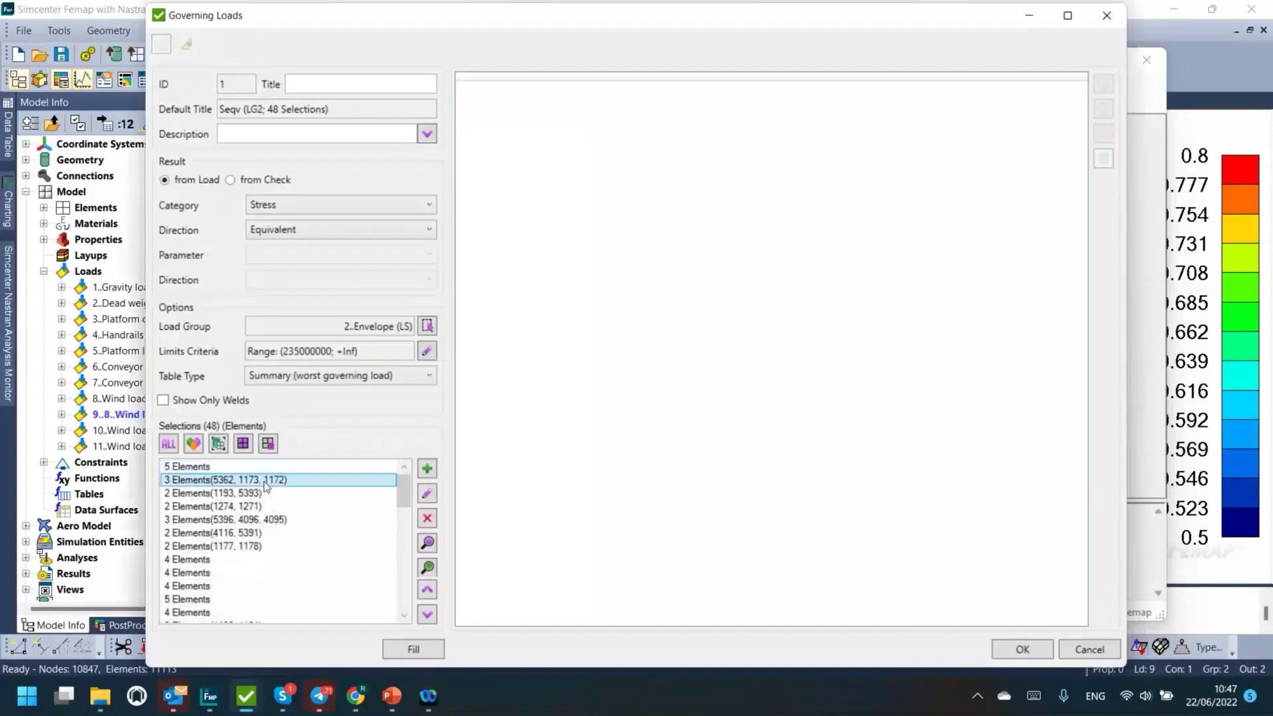
{"action": "left_click", "coordinate": [263, 494], "text": "shift"}
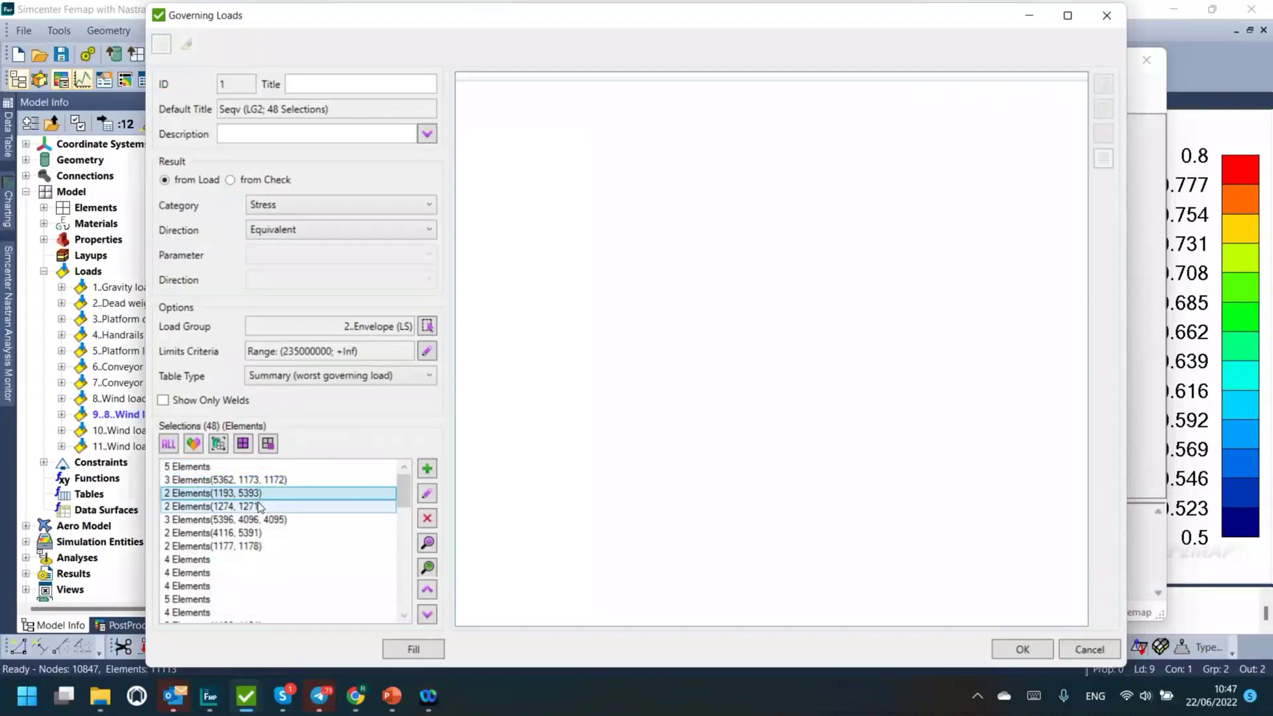
{"action": "left_click", "coordinate": [260, 506]}
{"action": "left_click", "coordinate": [259, 520], "text": "shift"}
{"action": "left_click", "coordinate": [259, 519]}
{"action": "left_click", "coordinate": [252, 532], "text": "shift"}
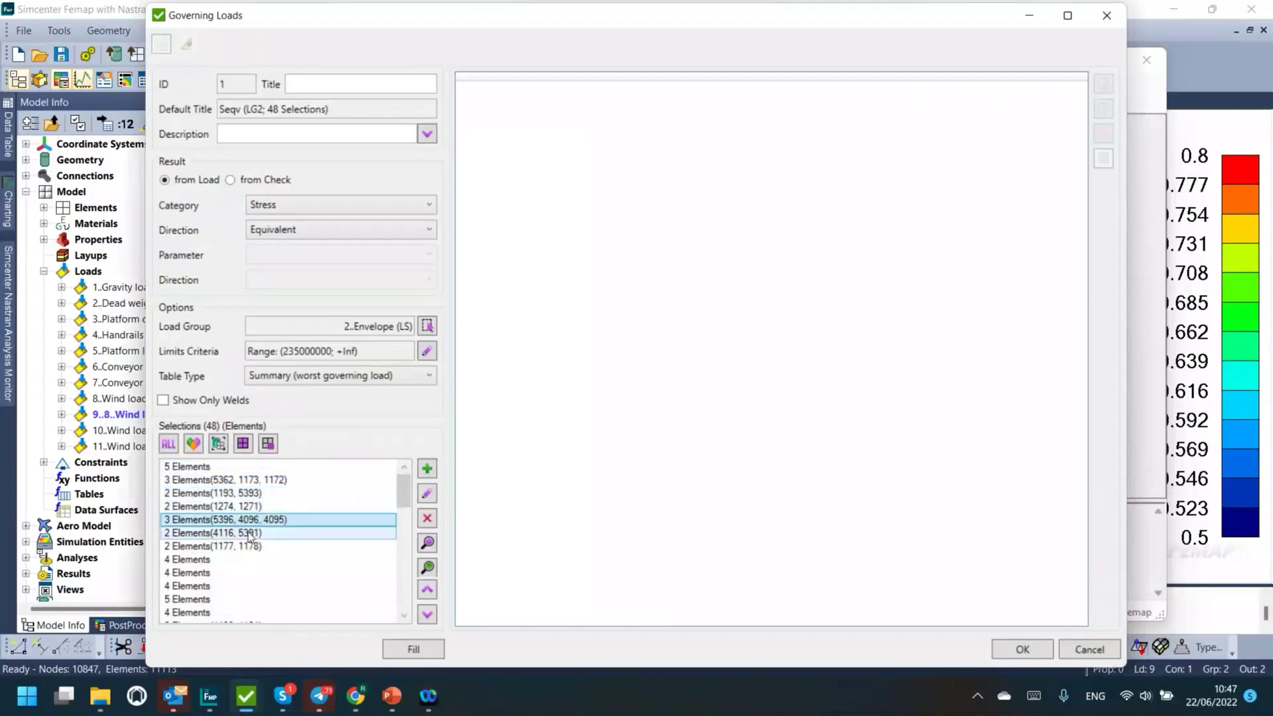
{"action": "left_click", "coordinate": [243, 545]}
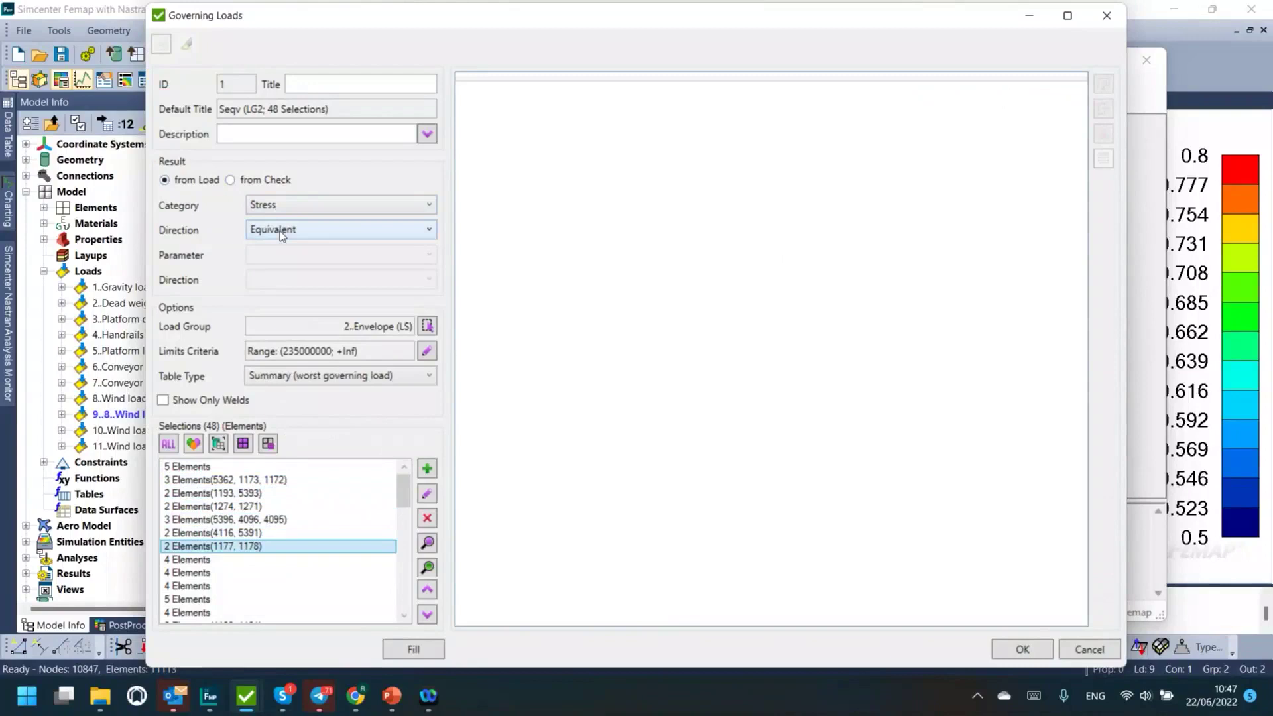
Step: Inspect the check-based result options, the load groups on offer and the limits criteria, keeping the load-based equivalent stress settings
{"action": "left_click", "coordinate": [259, 180]}
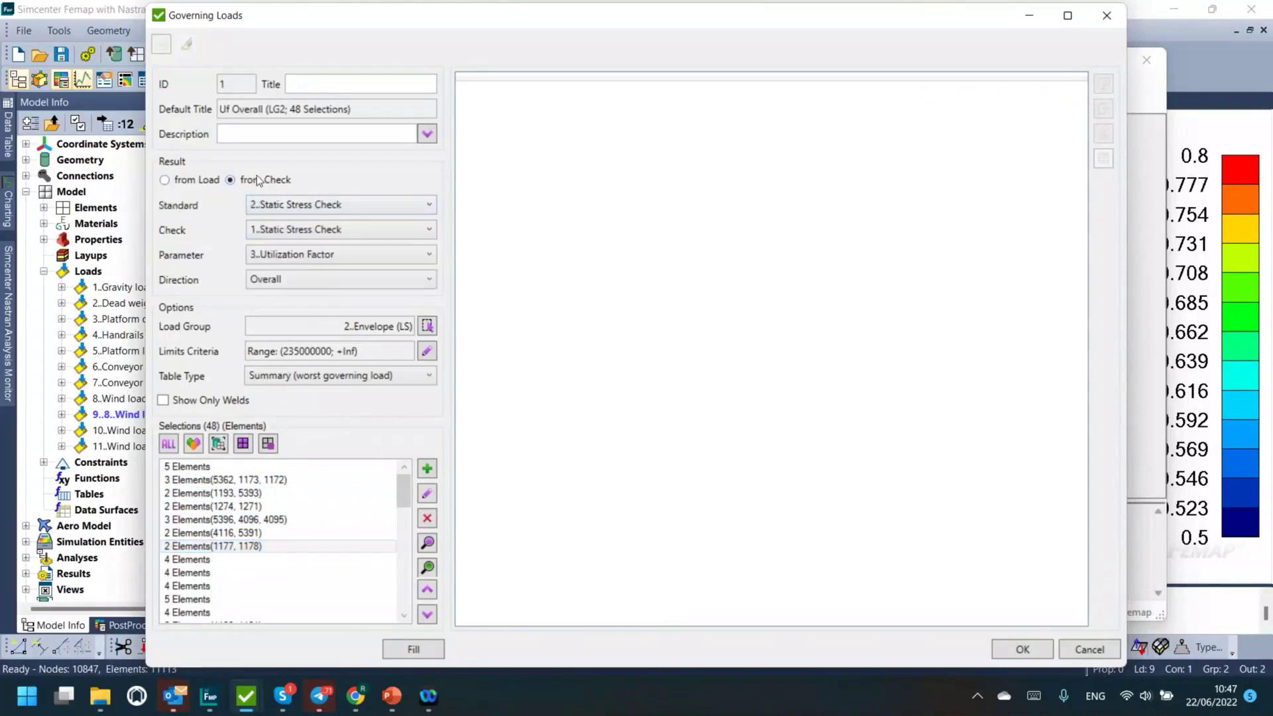
{"action": "left_click", "coordinate": [199, 181]}
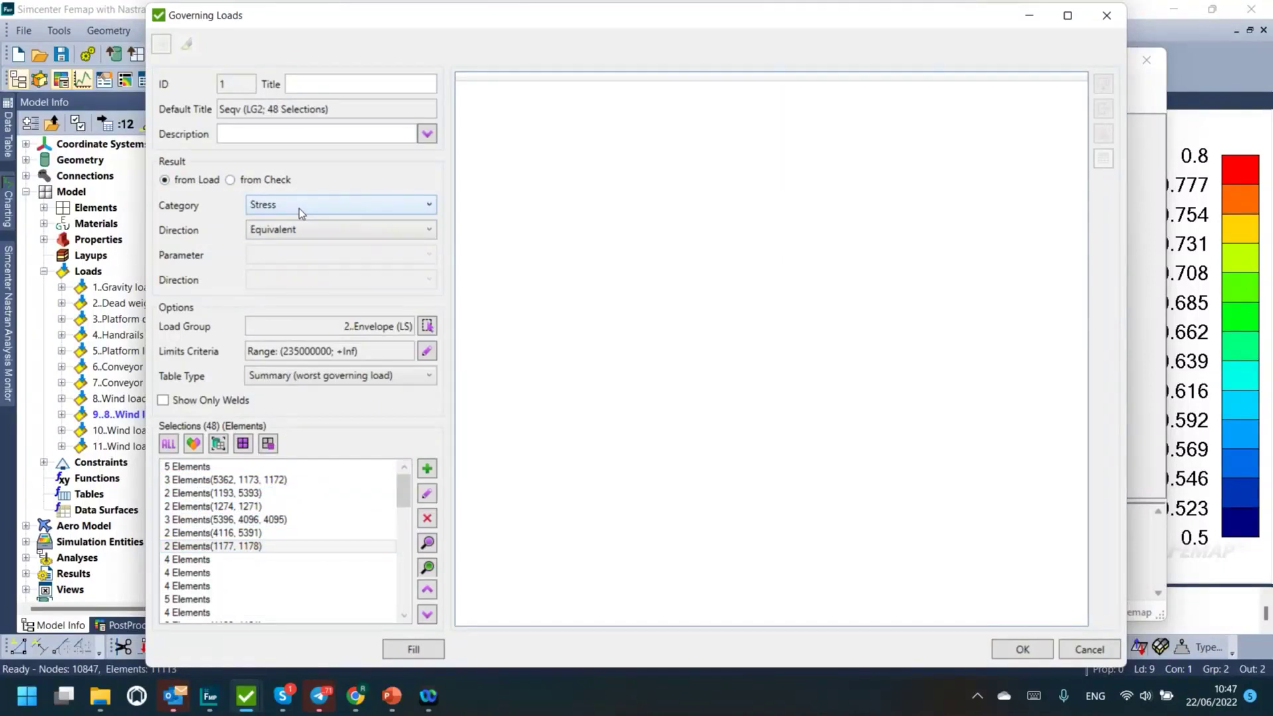
{"action": "left_click", "coordinate": [428, 326]}
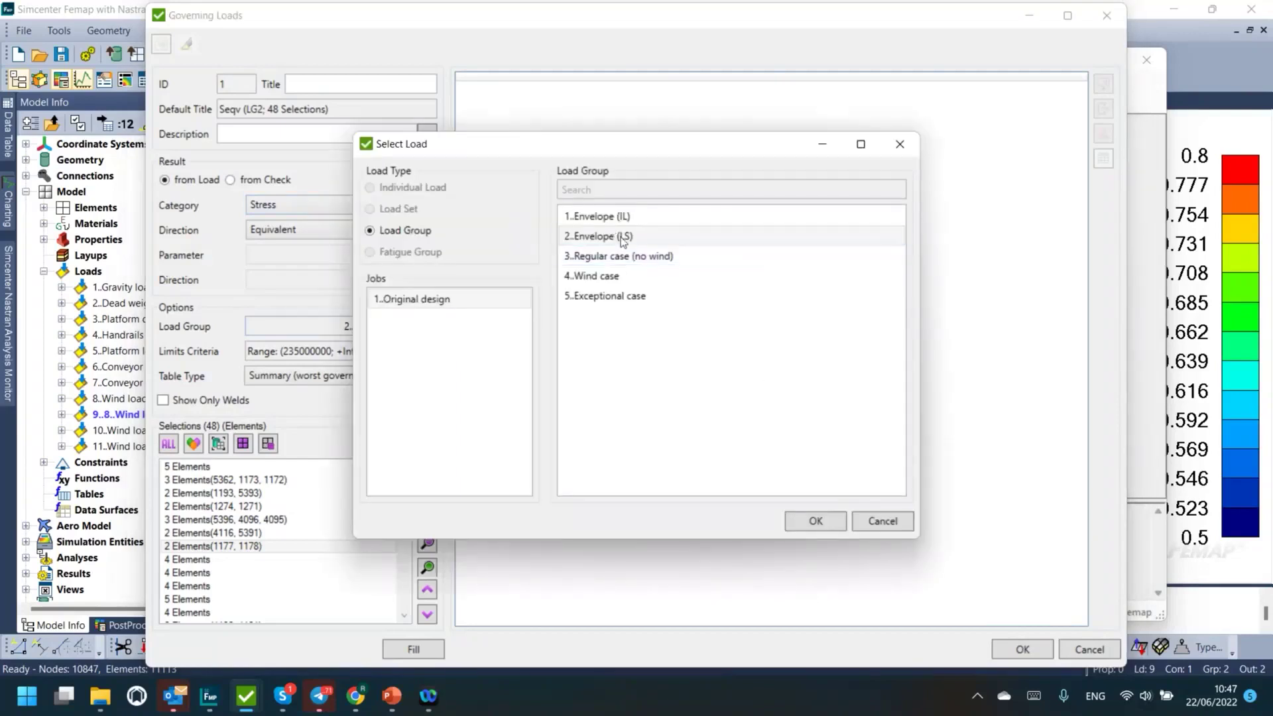
{"action": "left_click", "coordinate": [865, 521]}
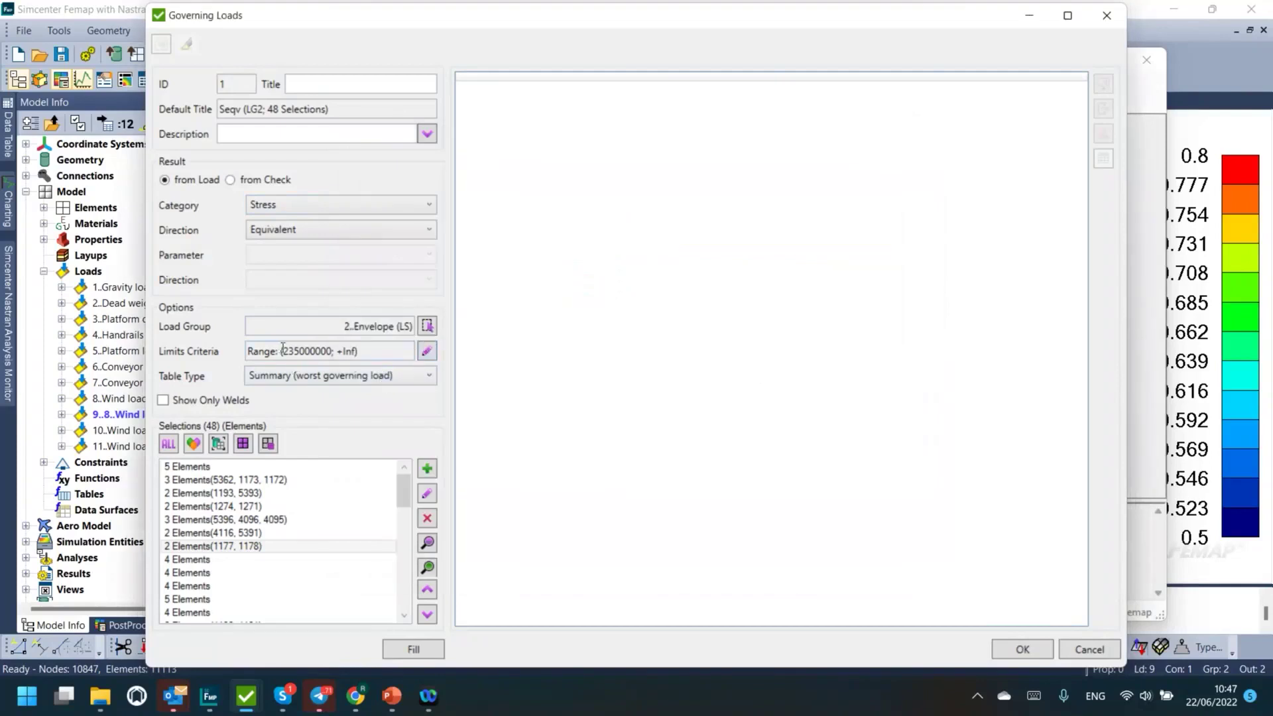
{"action": "left_click_drag", "start_coordinate": [280, 351], "coordinate": [303, 350]}
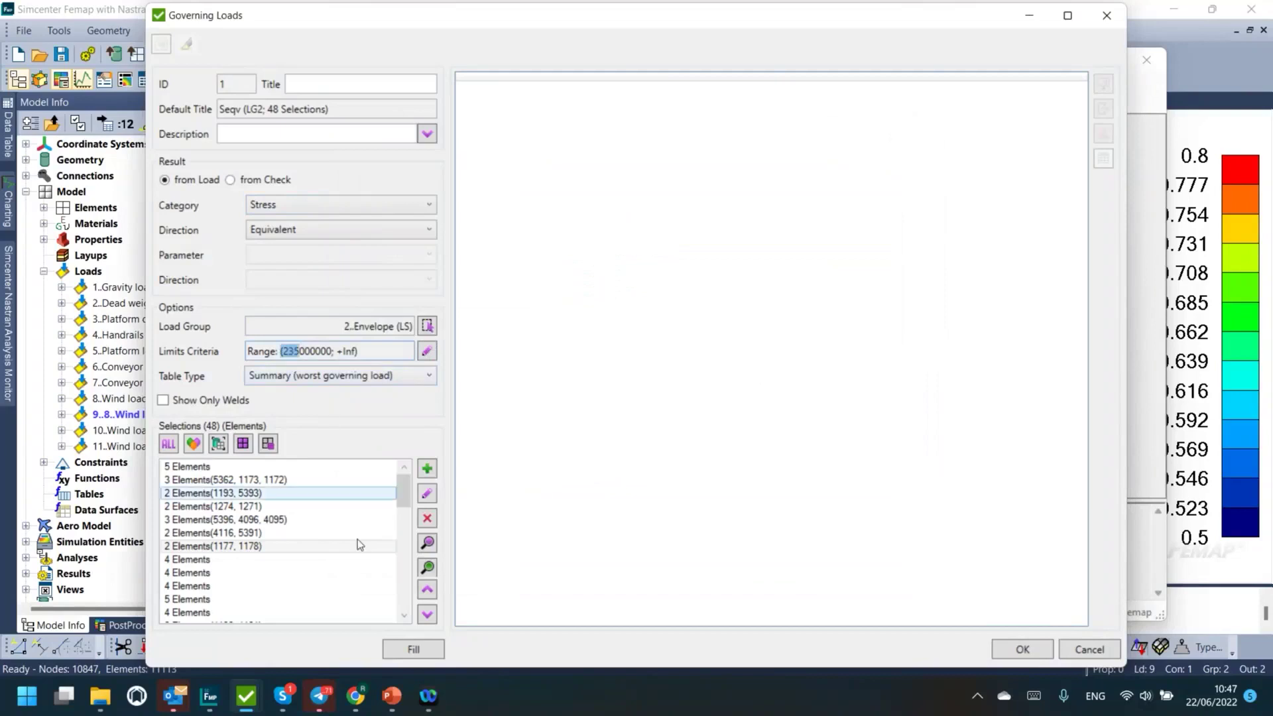
Step: Fill the governing loads table, select all of its rows and look through the peak values
{"action": "left_click", "coordinate": [414, 650]}
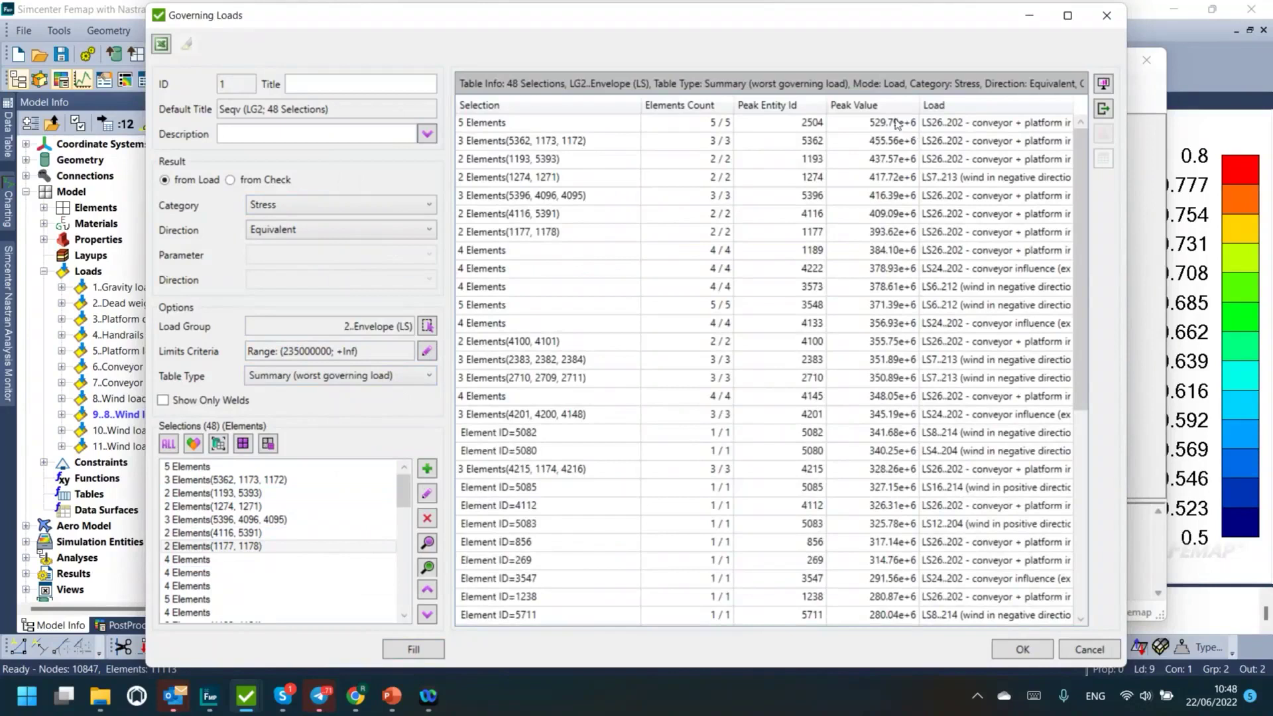
{"action": "left_click", "coordinate": [595, 126]}
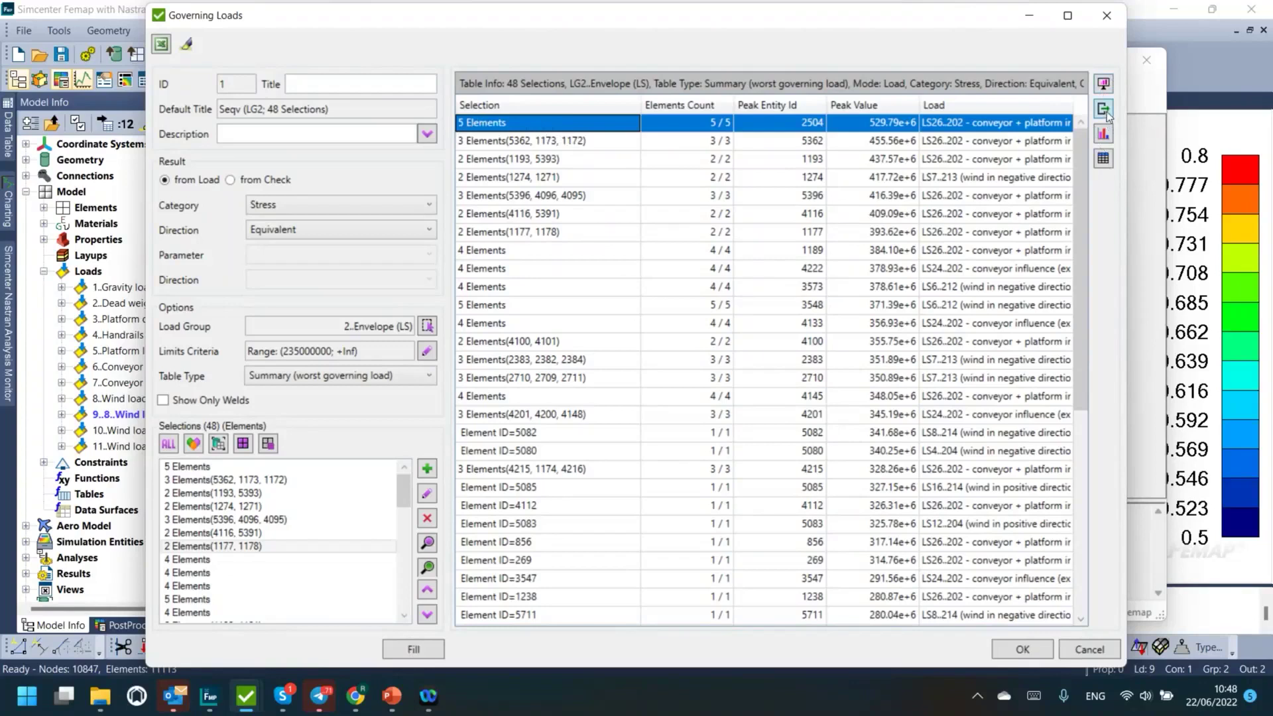
{"action": "left_click", "coordinate": [526, 184]}
{"action": "key", "text": "ctrl+a"}
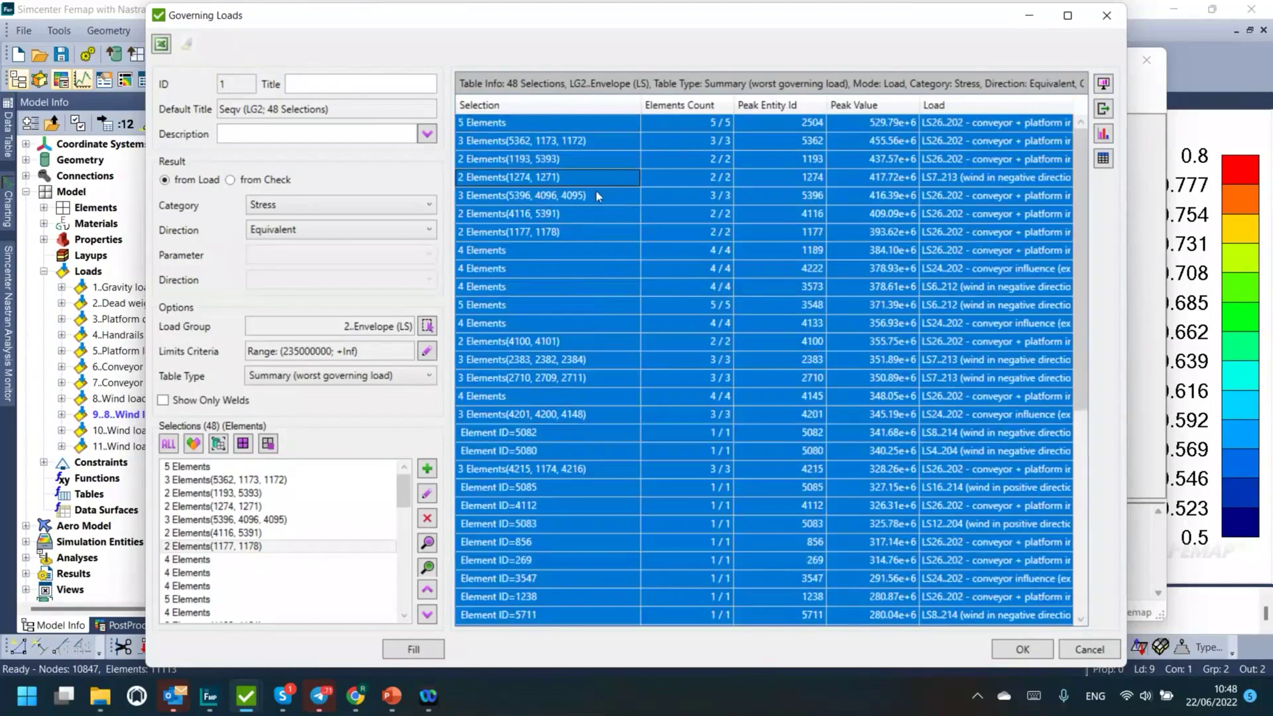
{"action": "scroll", "coordinate": [602, 220], "scroll_direction": "down", "scroll_amount": 6}
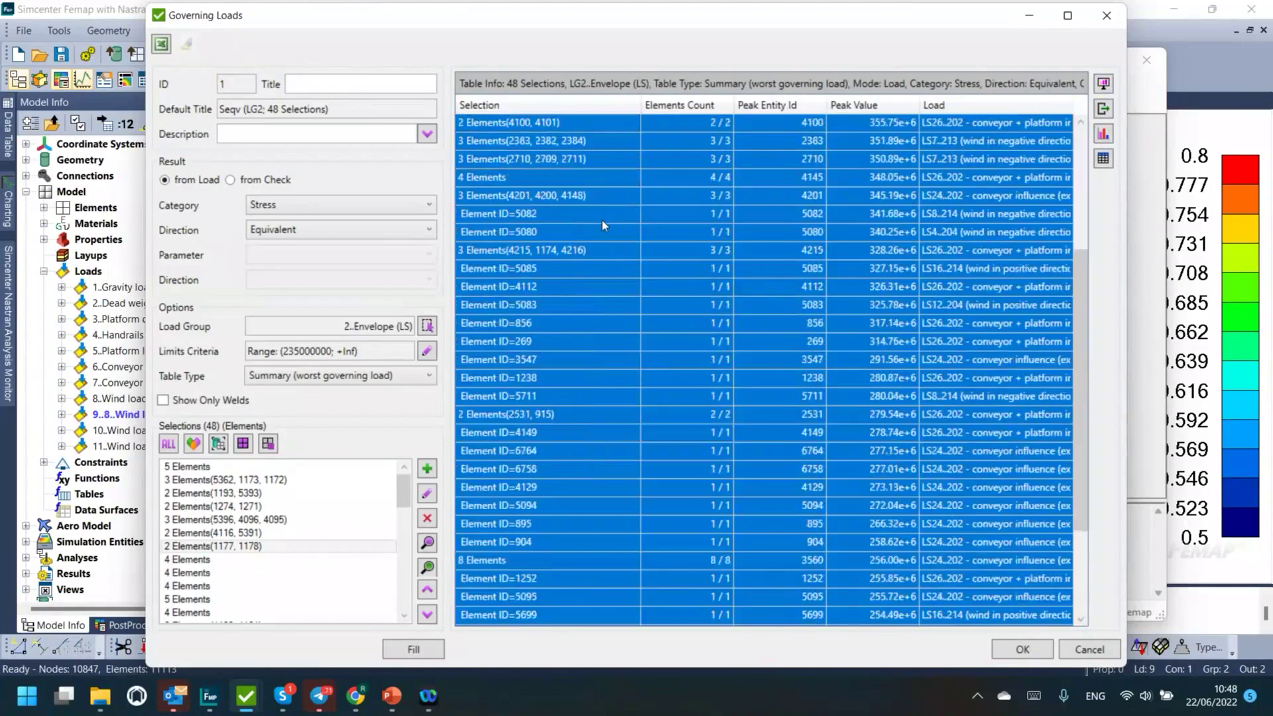
{"action": "scroll", "coordinate": [602, 220], "scroll_direction": "up", "scroll_amount": 5}
{"action": "scroll", "coordinate": [602, 220], "scroll_direction": "up", "scroll_amount": 1}
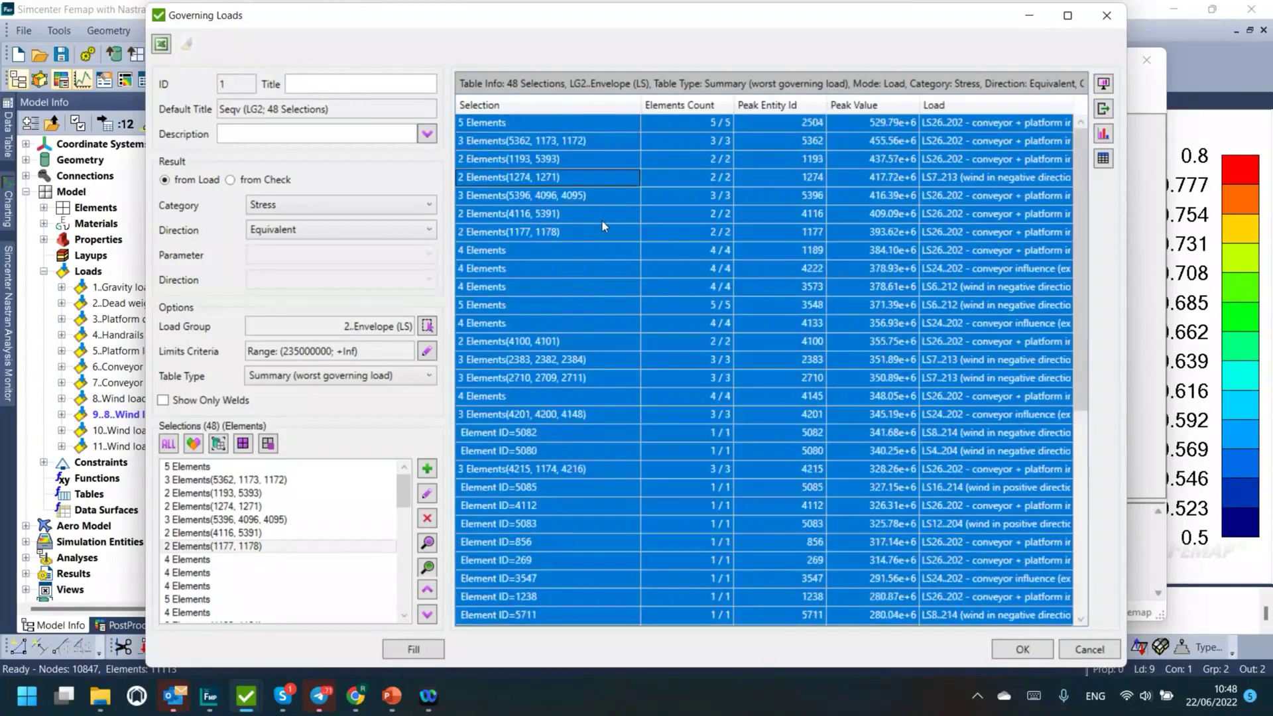
Step: Compare the governing load sets of the rows with the highest peak values
{"action": "left_click", "coordinate": [1037, 158]}
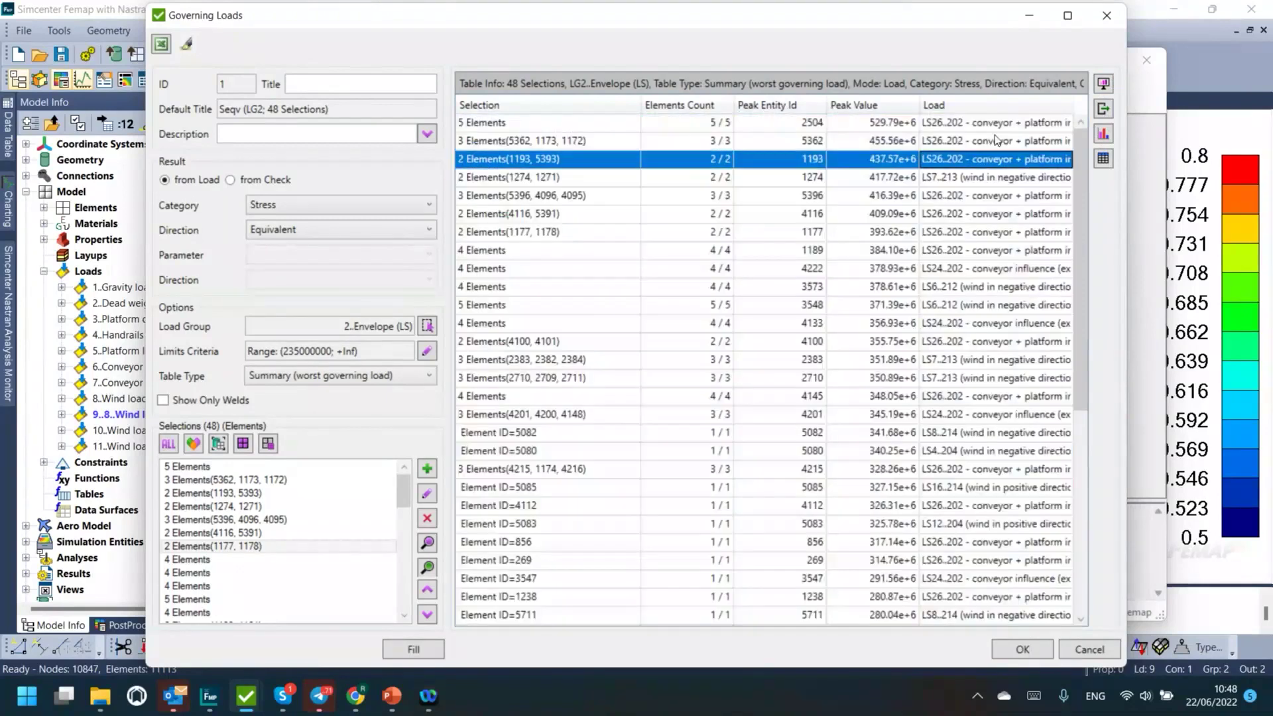
{"action": "left_click", "coordinate": [961, 126]}
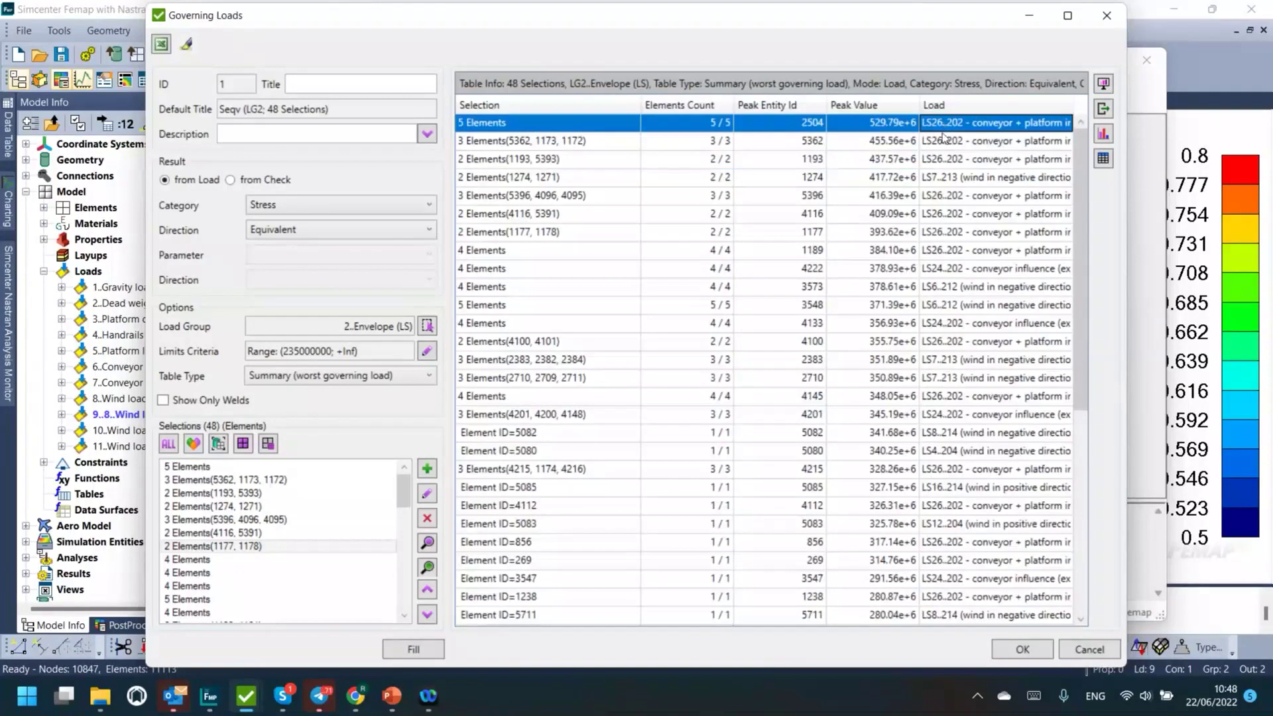
{"action": "left_click", "coordinate": [946, 141]}
{"action": "left_click_drag", "start_coordinate": [949, 162], "coordinate": [951, 121]}
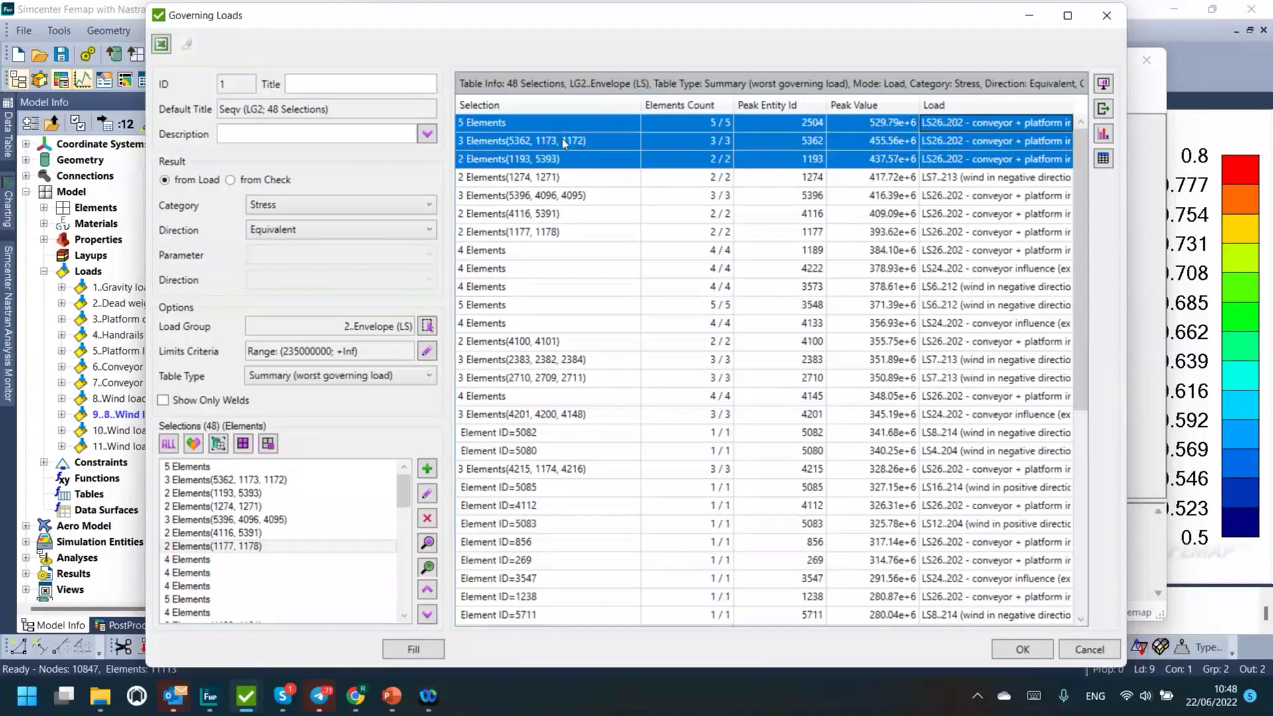
{"action": "left_click", "coordinate": [947, 179]}
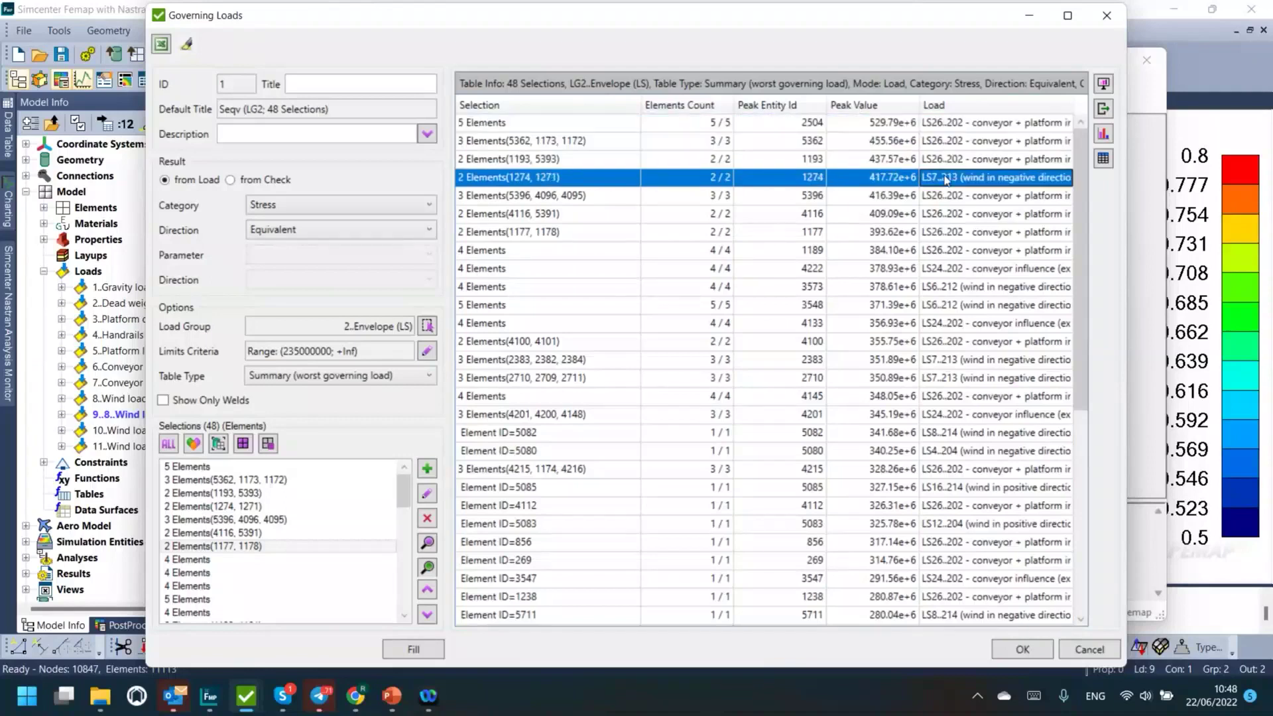
{"action": "left_click_drag", "start_coordinate": [947, 195], "coordinate": [945, 253]}
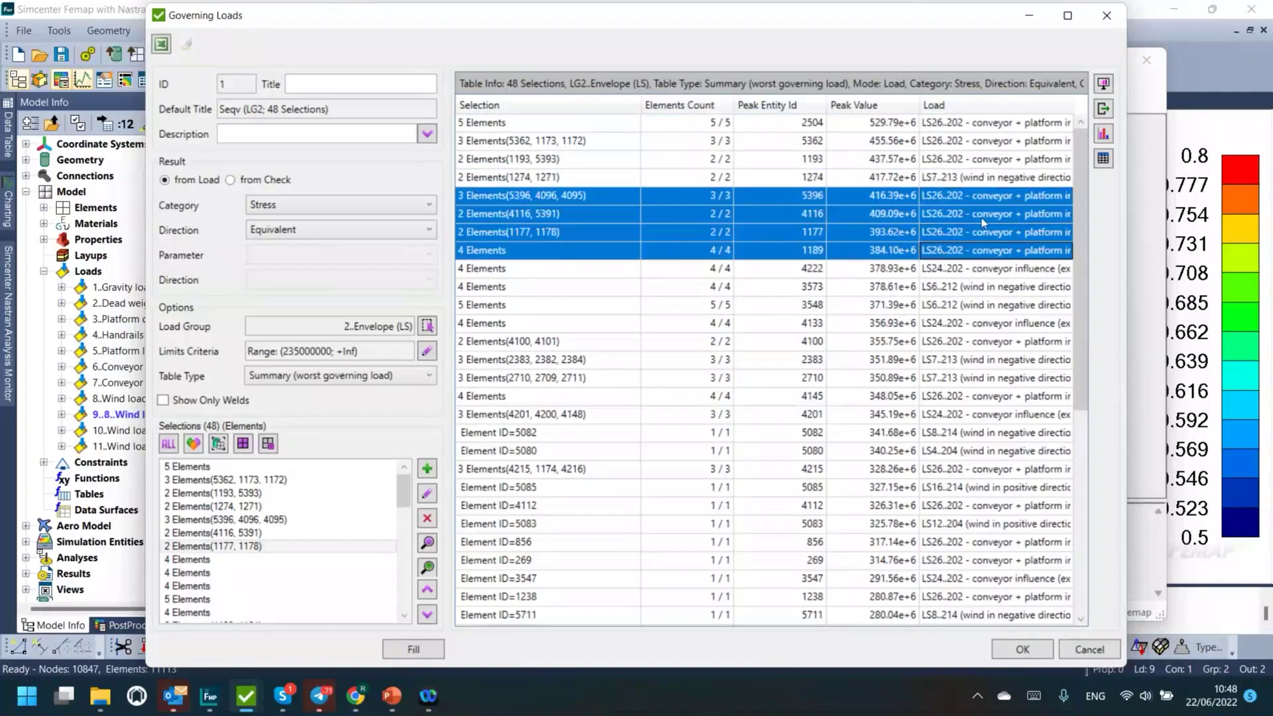
{"action": "left_click", "coordinate": [966, 147]}
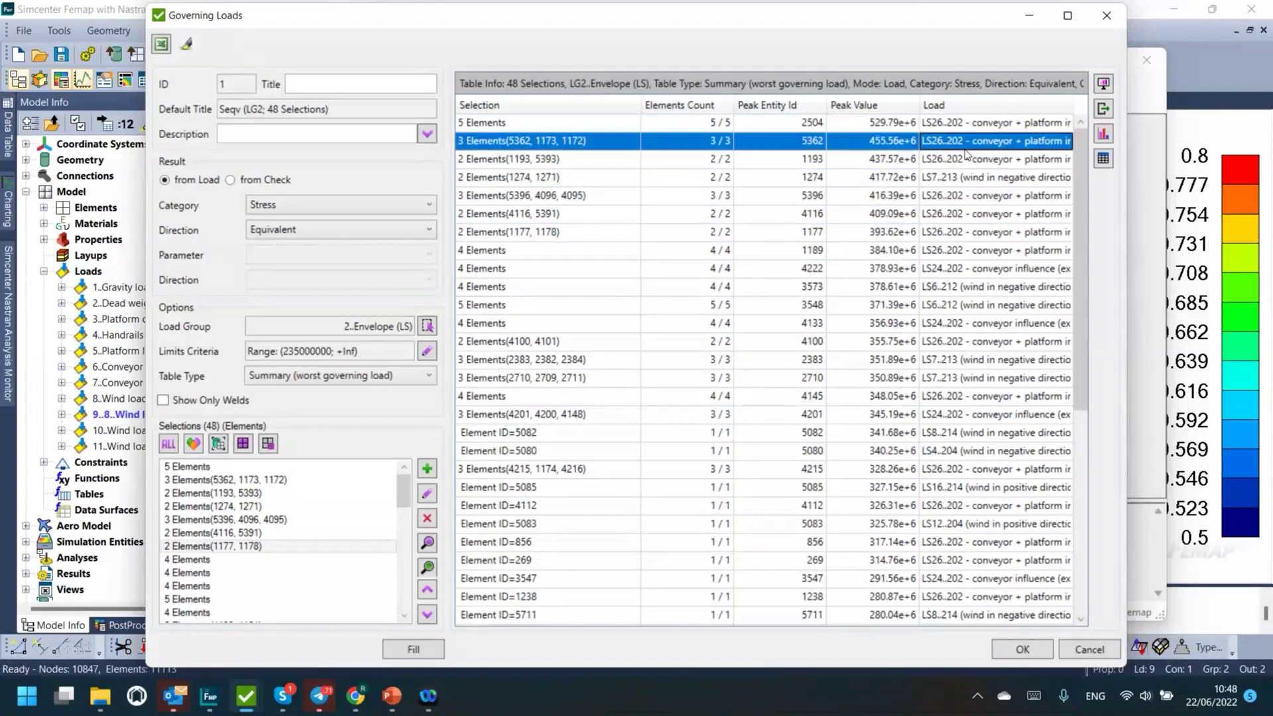
Step: Select every governing load row and review the load sets down to the end of the table
{"action": "key", "text": "ctrl+a"}
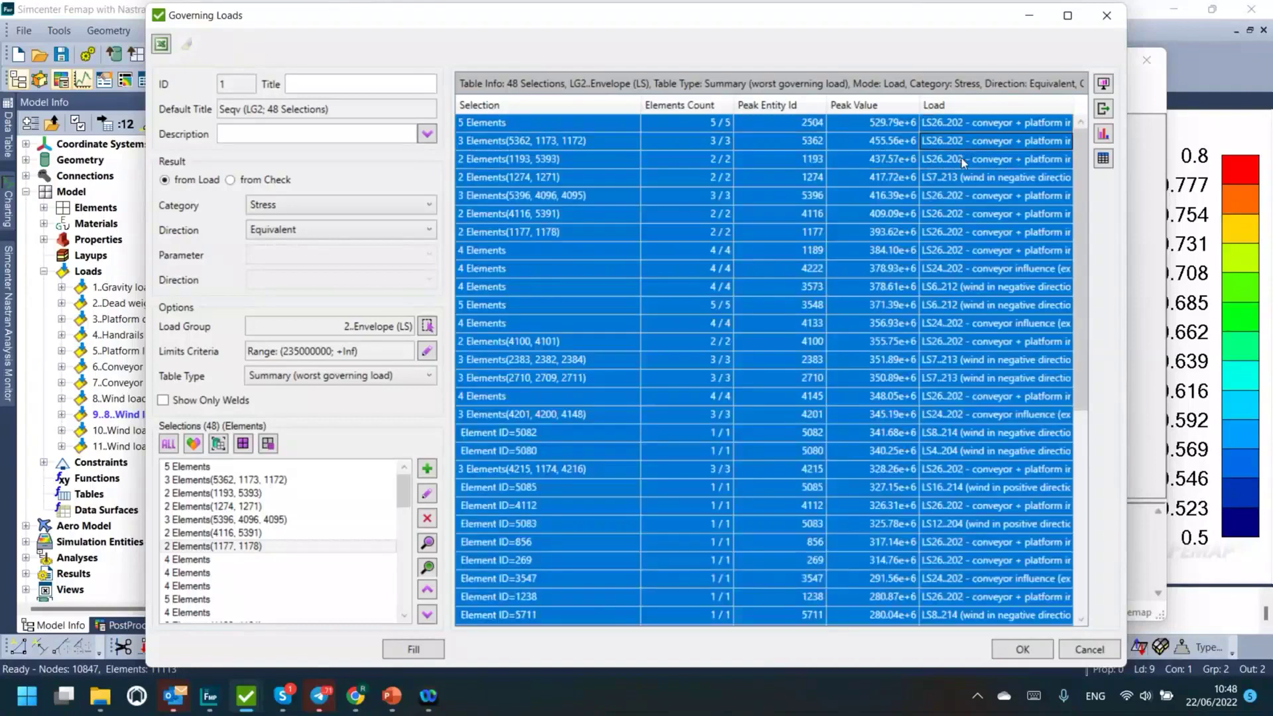
{"action": "scroll", "coordinate": [963, 159], "scroll_direction": "down", "scroll_amount": 8}
{"action": "scroll", "coordinate": [965, 162], "scroll_direction": "up", "scroll_amount": 6}
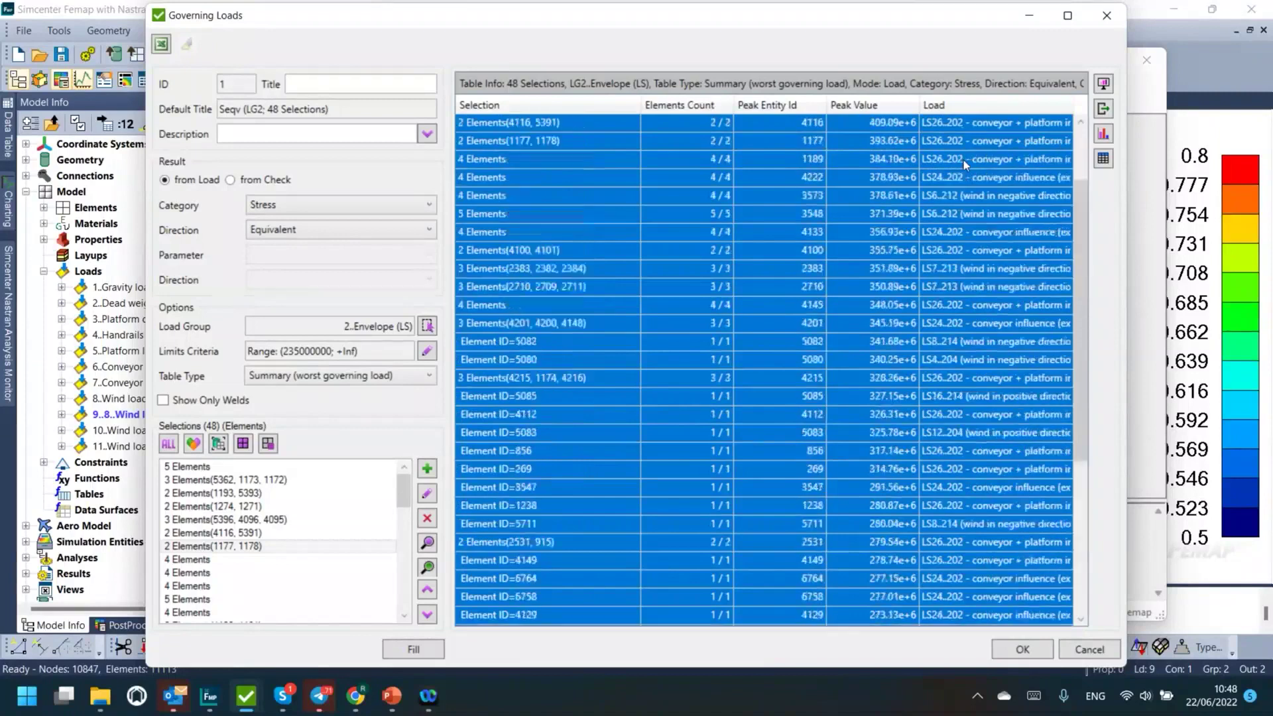
{"action": "scroll", "coordinate": [964, 160], "scroll_direction": "up", "scroll_amount": 2}
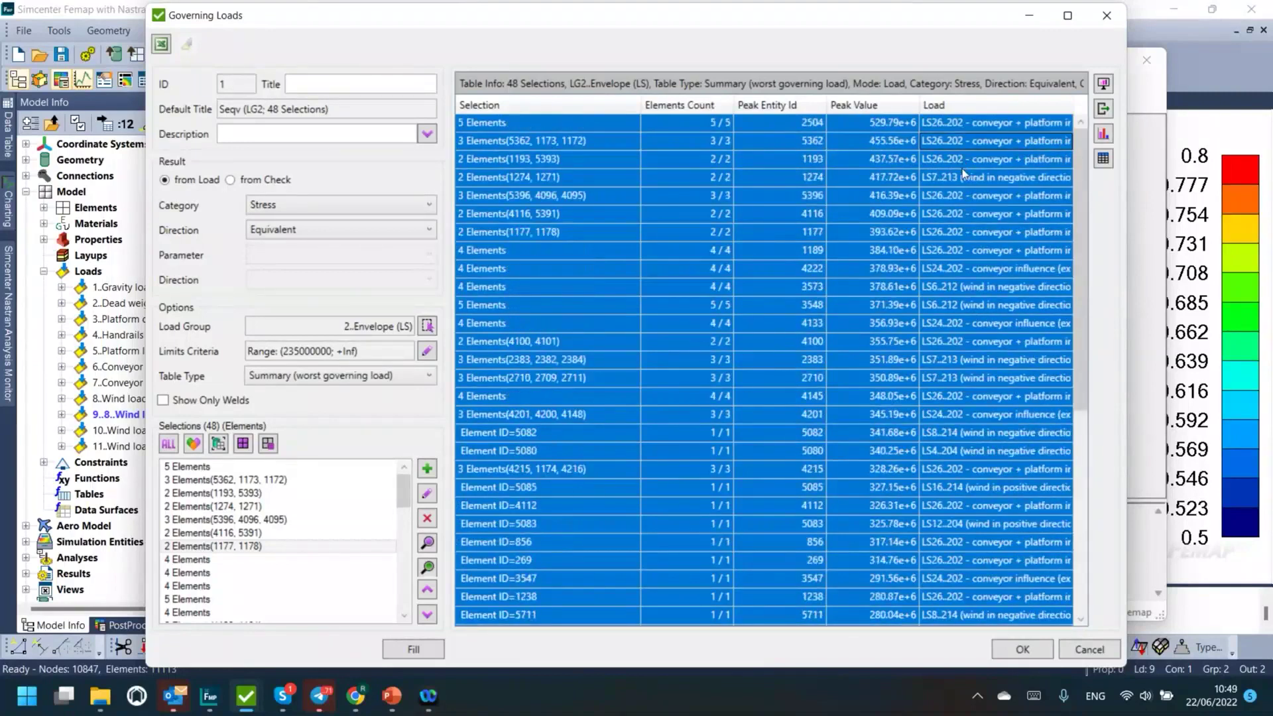
{"action": "scroll", "coordinate": [961, 169], "scroll_direction": "down", "scroll_amount": 1}
{"action": "scroll", "coordinate": [961, 169], "scroll_direction": "down", "scroll_amount": 6}
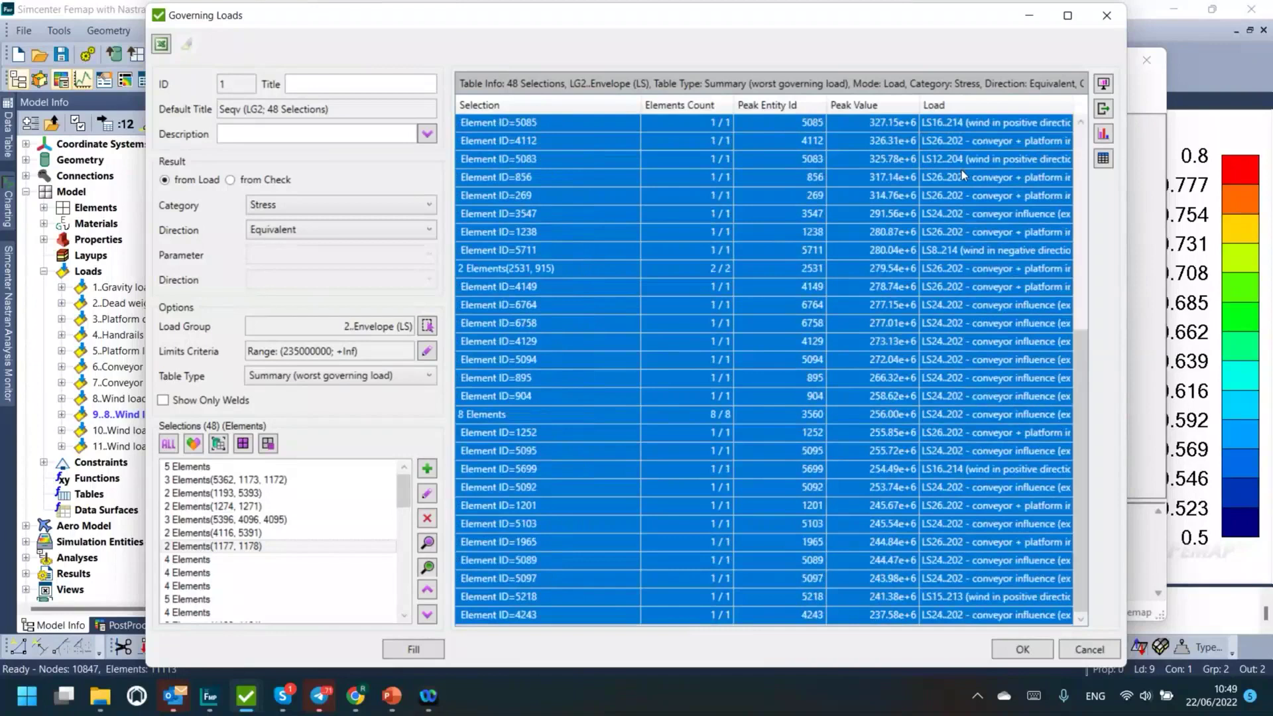
Step: Export all governing load items to a new load group titled "Governing Loads (Stress level)"
{"action": "left_click", "coordinate": [1104, 110]}
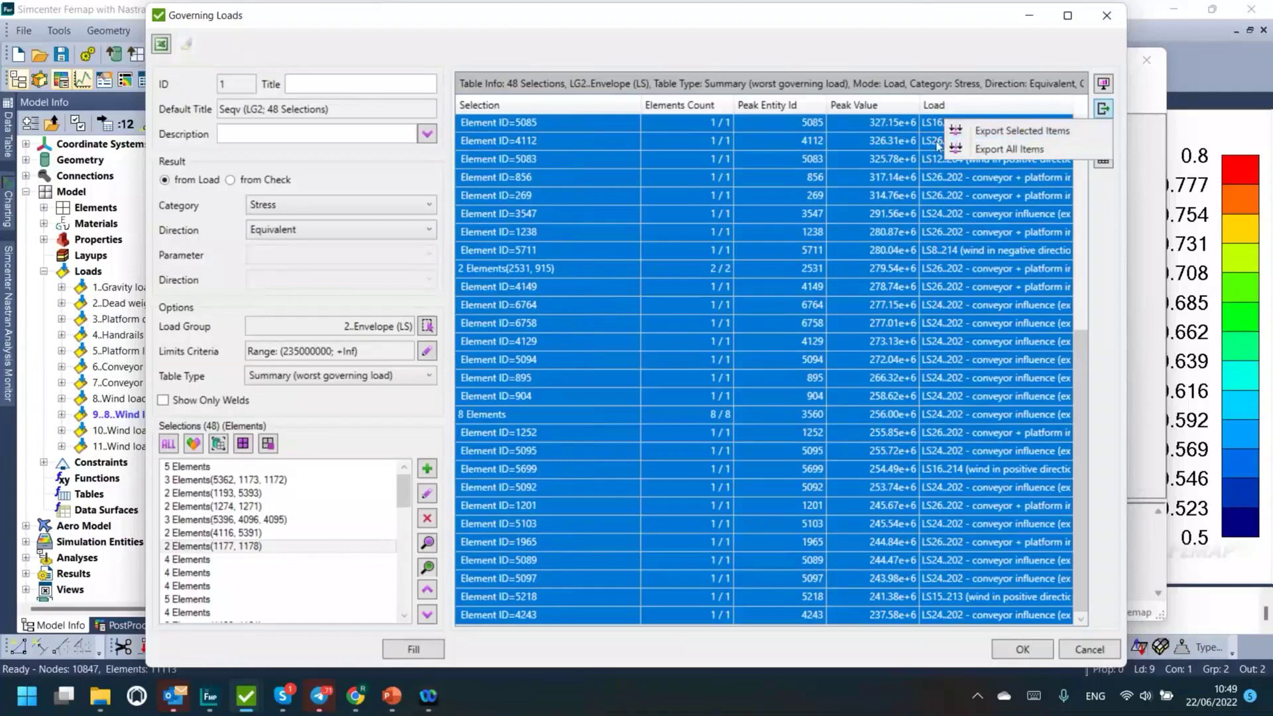
{"action": "left_click", "coordinate": [979, 150]}
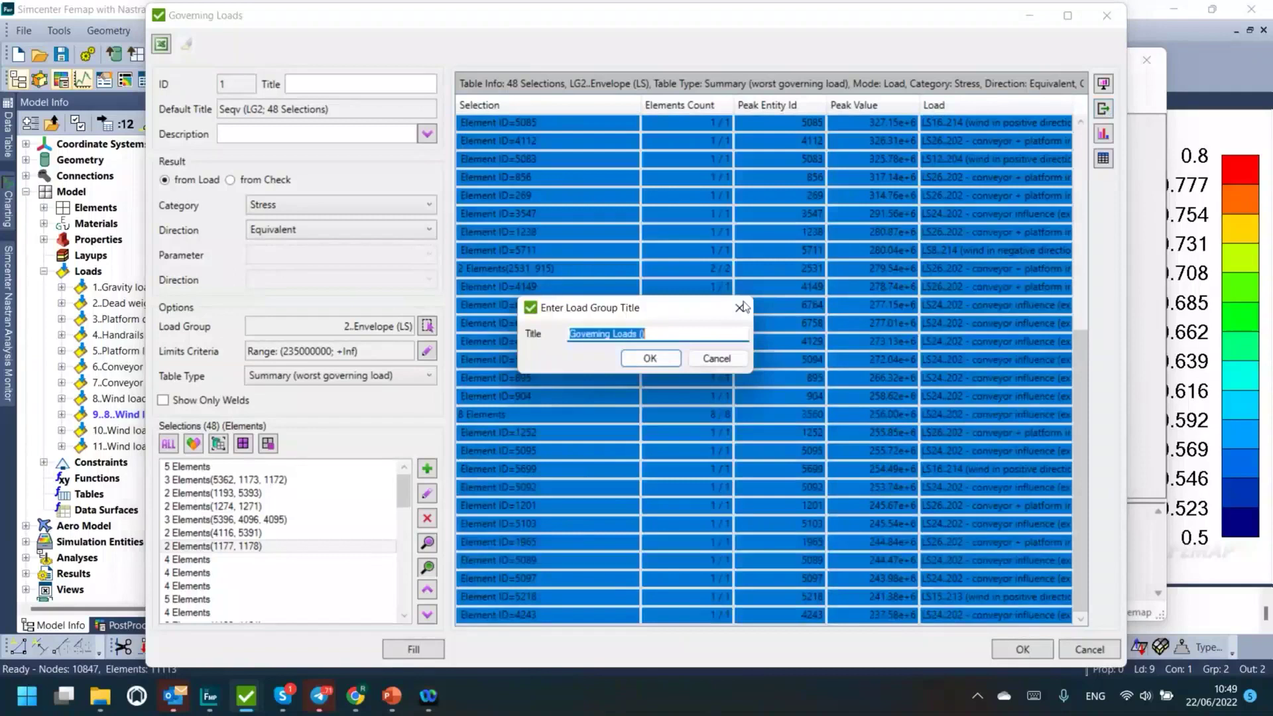
{"action": "left_click", "coordinate": [643, 334]}
{"action": "type", "text": "Stress level)"}
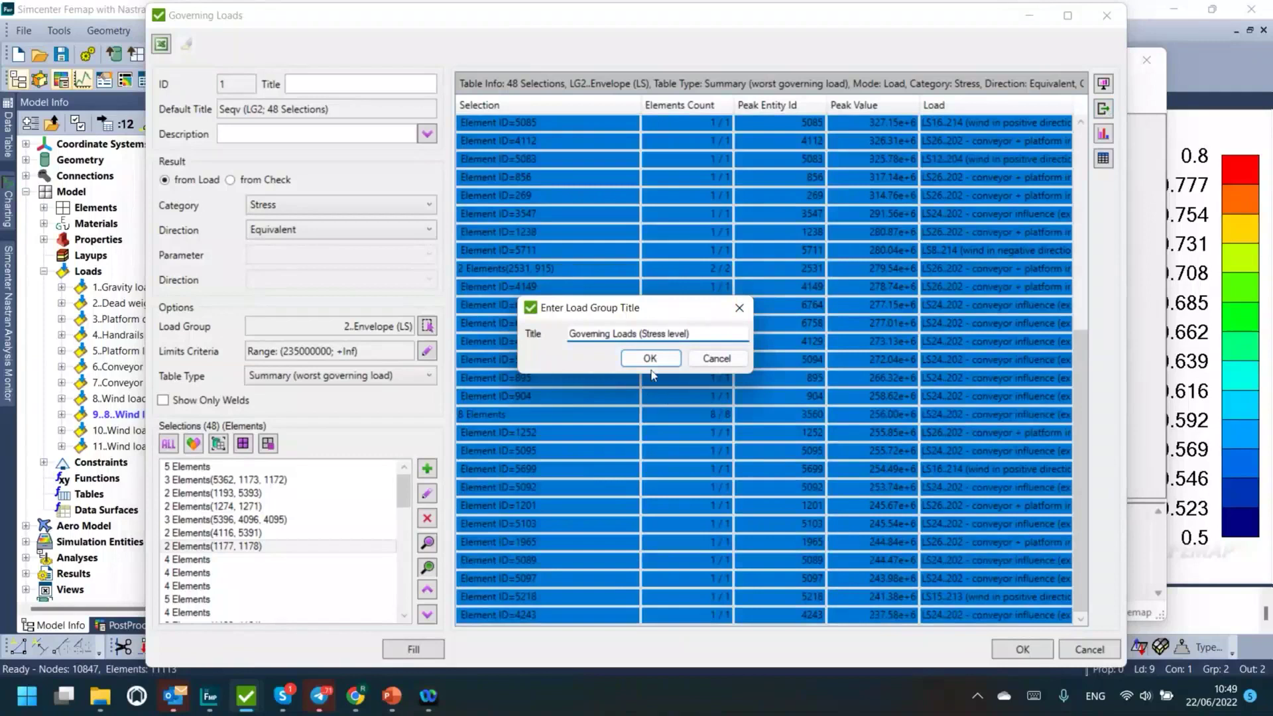
{"action": "left_click", "coordinate": [650, 363]}
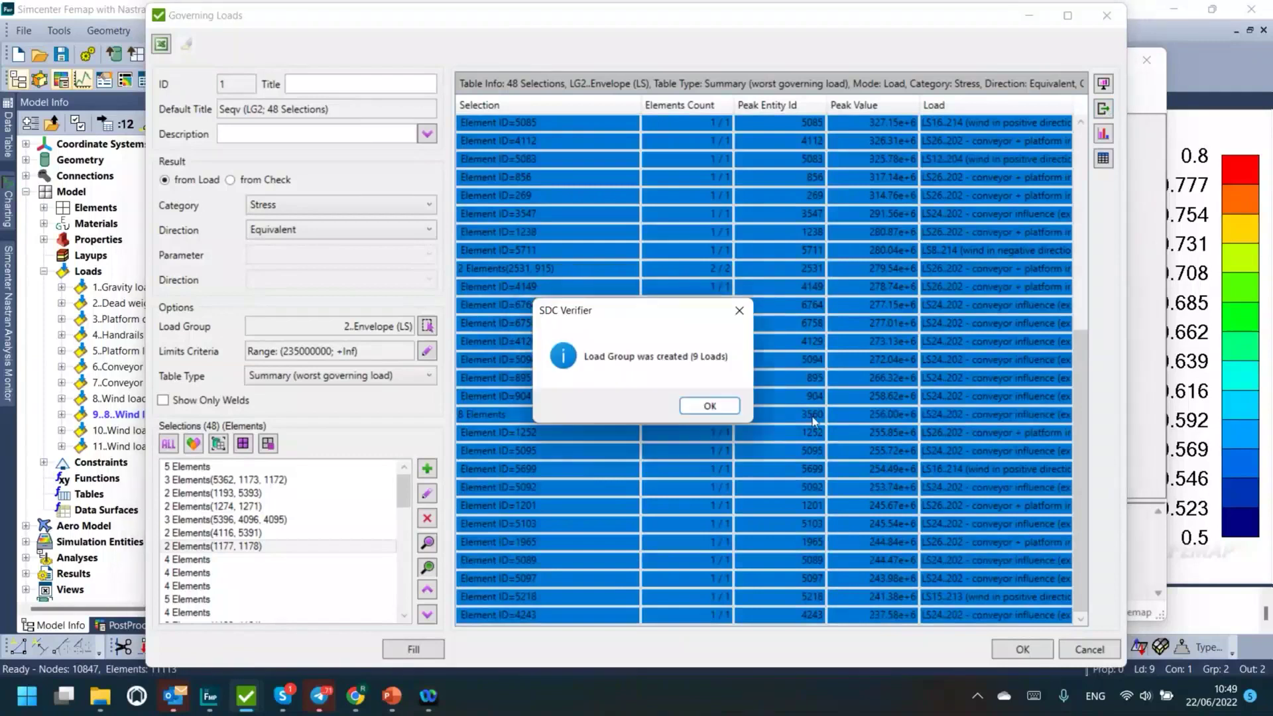
{"action": "key", "text": "Return"}
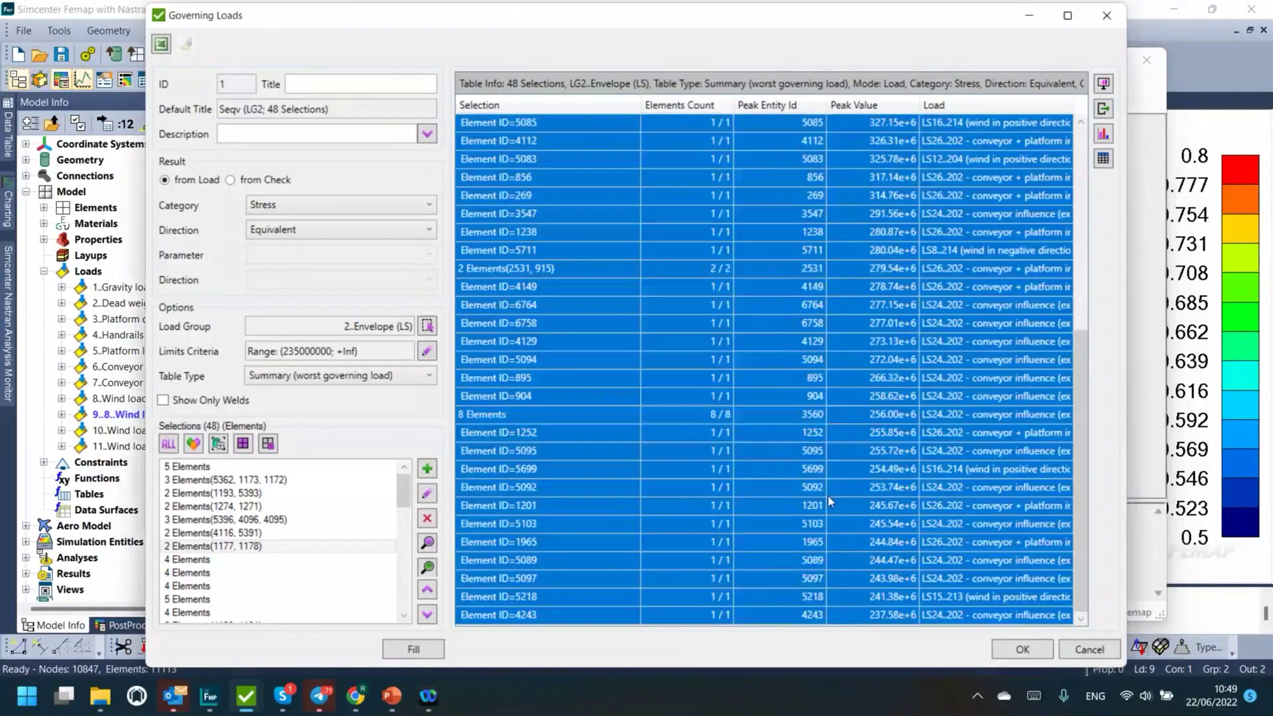
Step: Accept the governing loads and peak zone tables, and locate the new load group in the project tree
{"action": "left_click", "coordinate": [1022, 652]}
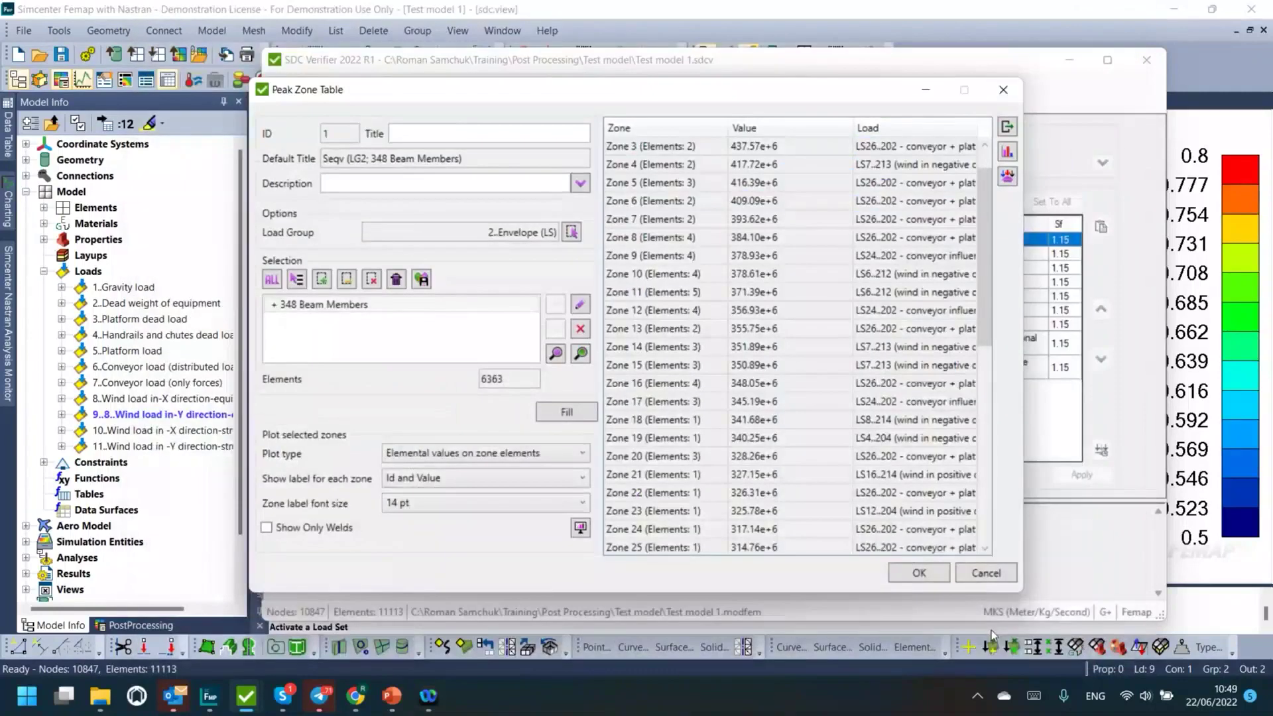
{"action": "left_click", "coordinate": [917, 574]}
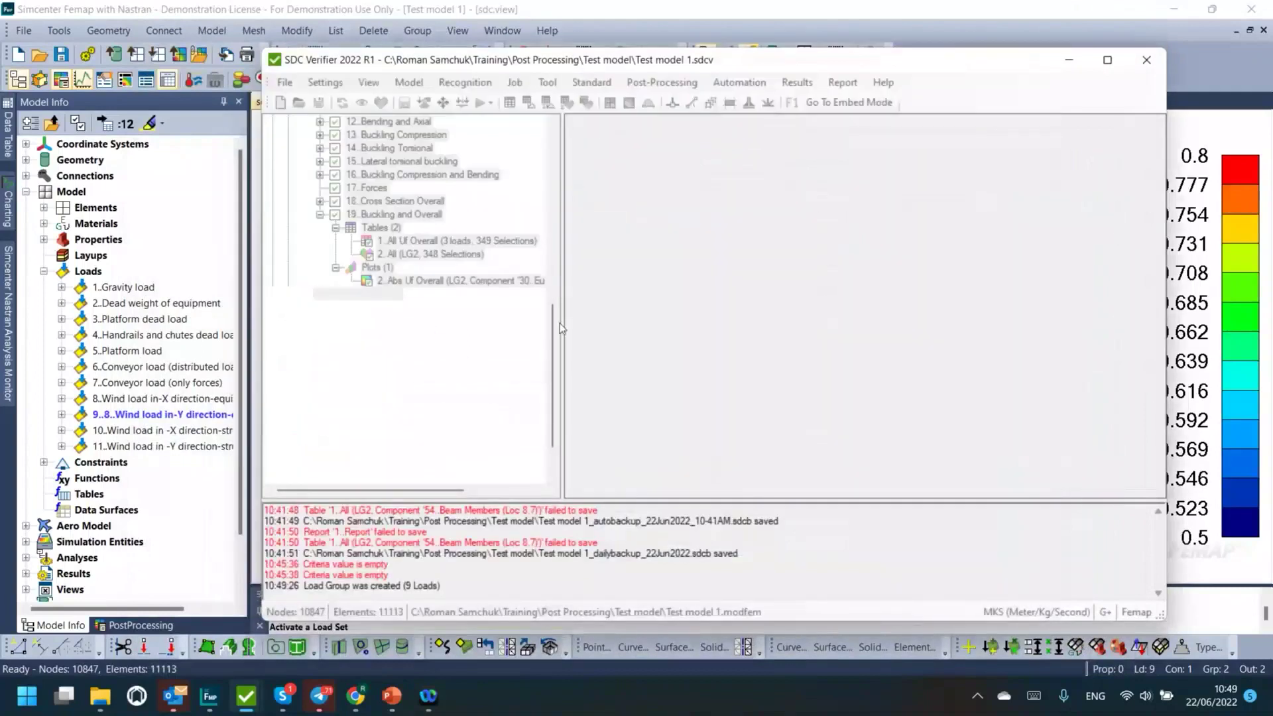
{"action": "scroll", "coordinate": [424, 344], "scroll_direction": "up", "scroll_amount": 10}
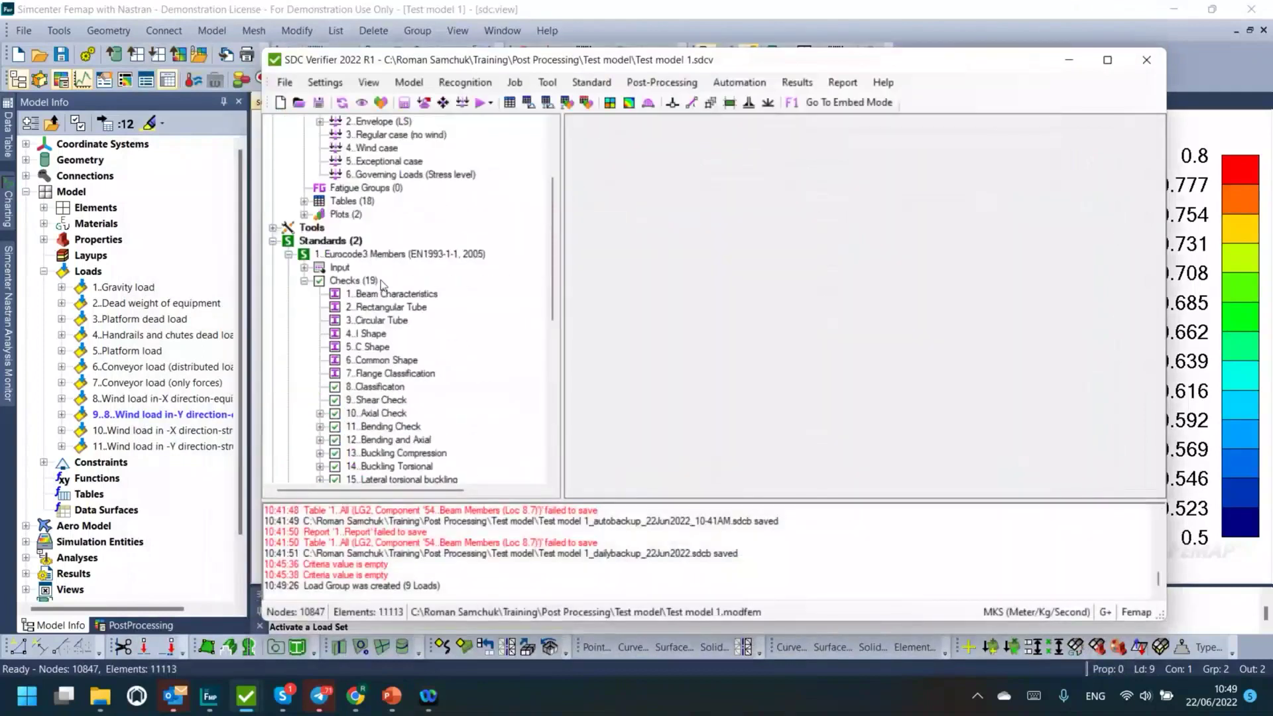
Step: Open the "Governing Loads (Stress level)" load group and review the load sets it contains
{"action": "scroll", "coordinate": [364, 292], "scroll_direction": "up", "scroll_amount": 1}
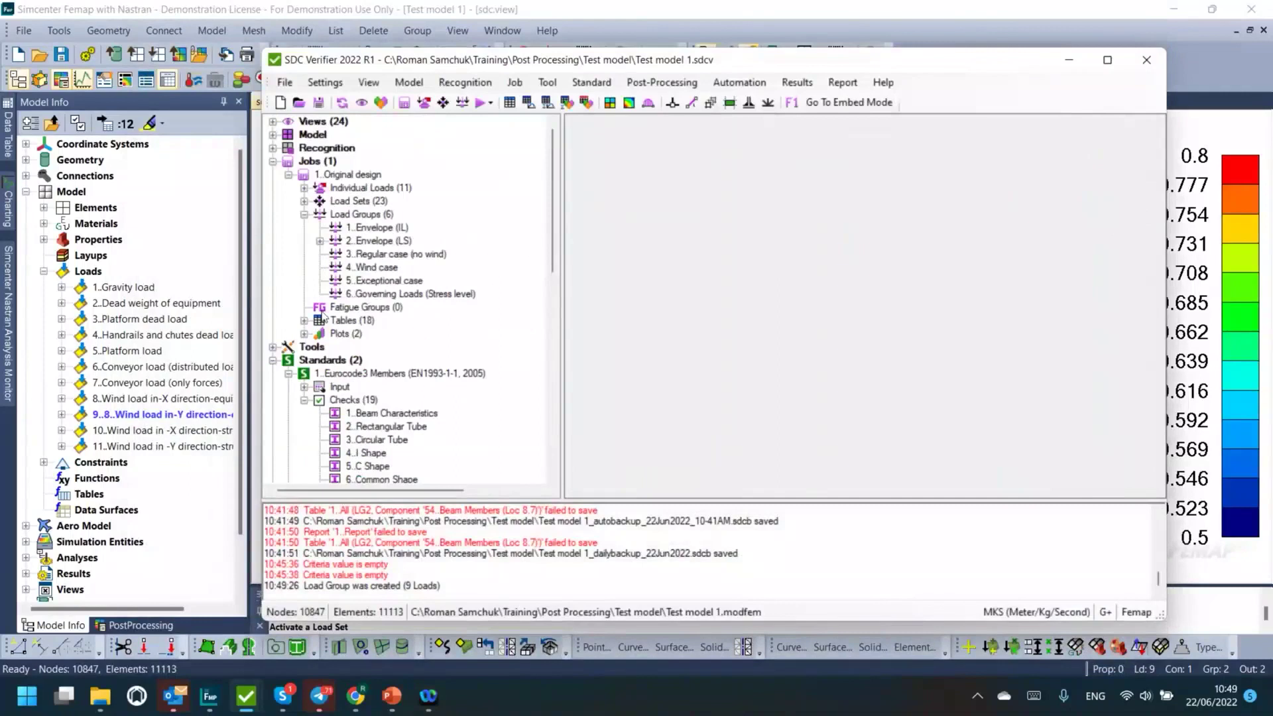
{"action": "left_click", "coordinate": [382, 296]}
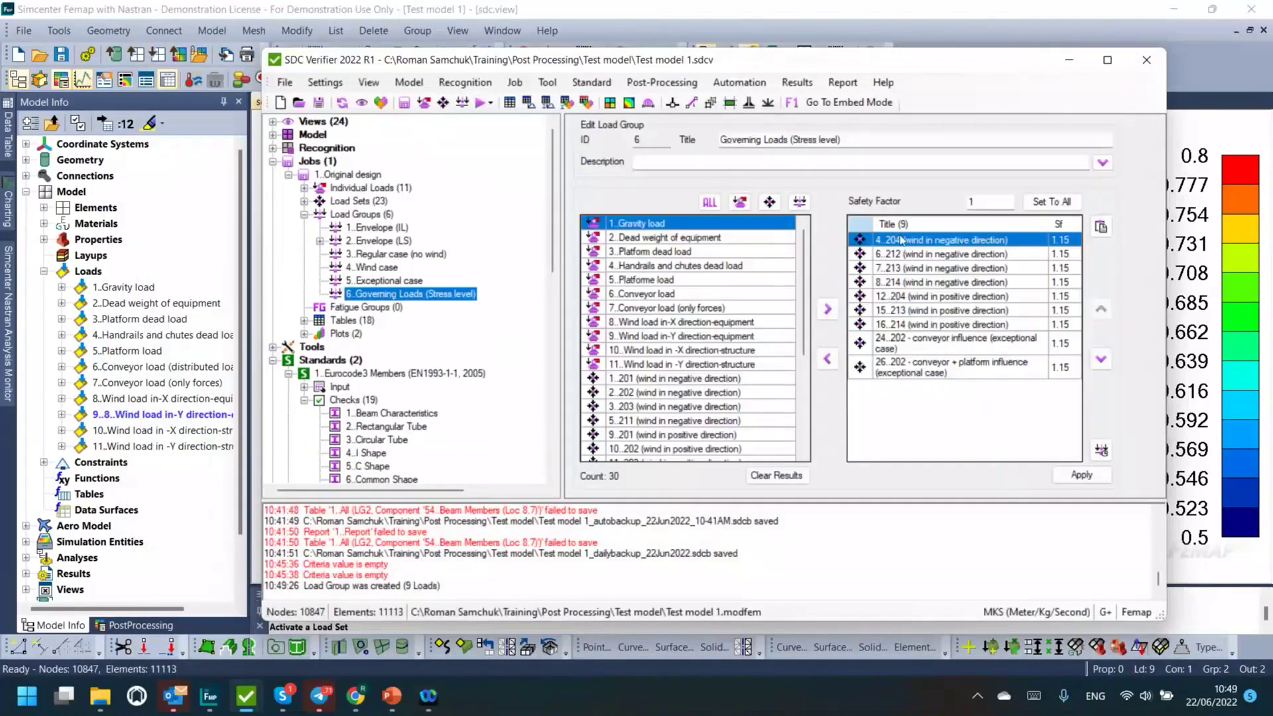
{"action": "left_click_drag", "start_coordinate": [903, 241], "coordinate": [923, 372]}
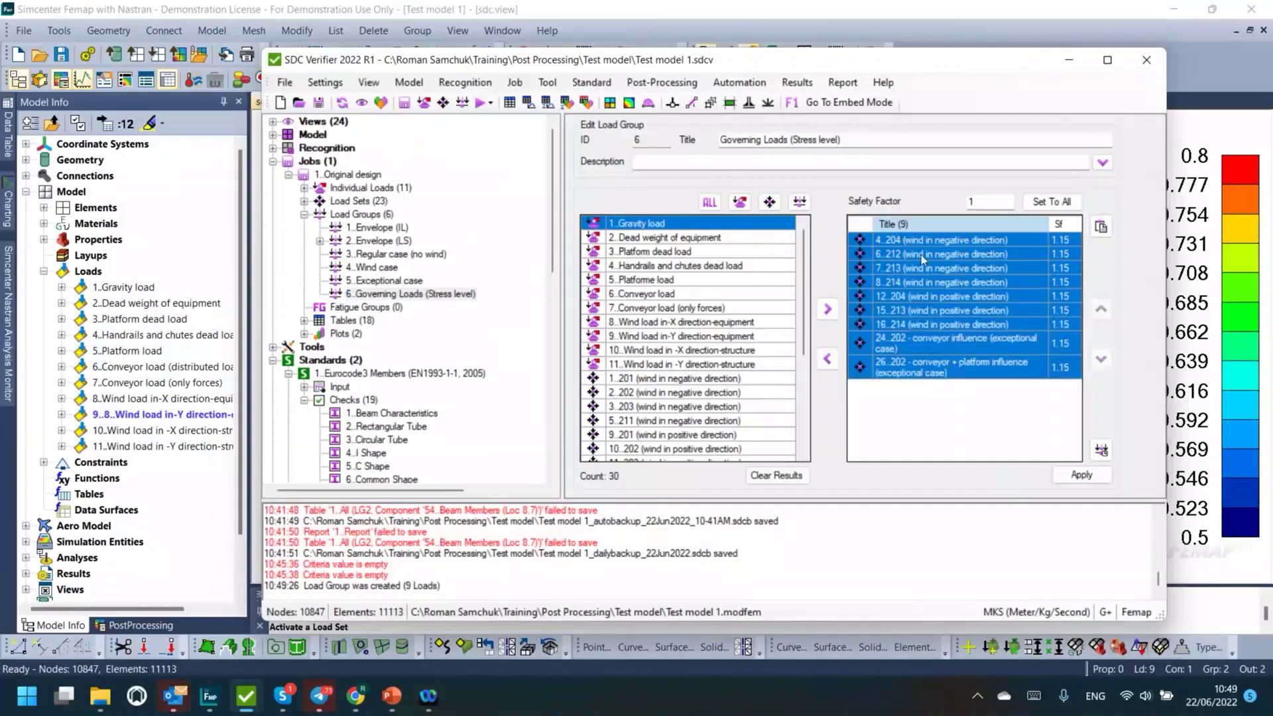
{"action": "left_click", "coordinate": [900, 241]}
{"action": "left_click", "coordinate": [897, 255]}
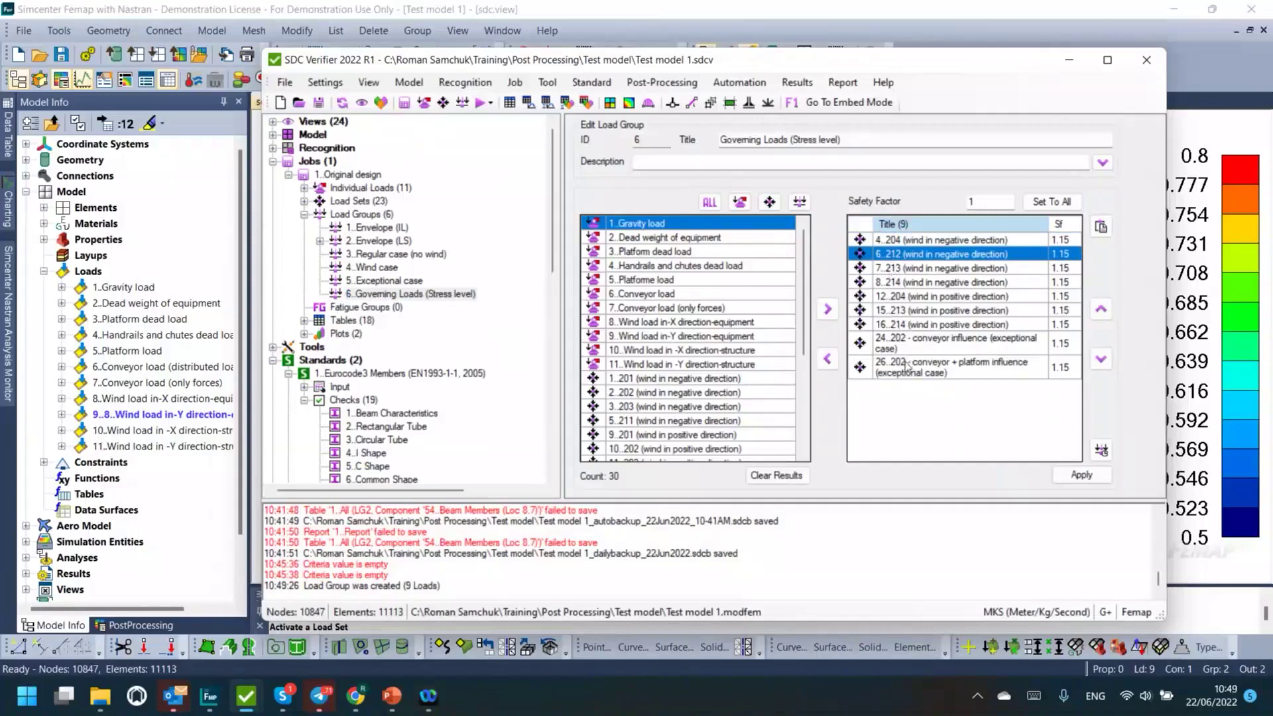
{"action": "left_click", "coordinate": [889, 269]}
{"action": "left_click", "coordinate": [888, 282]}
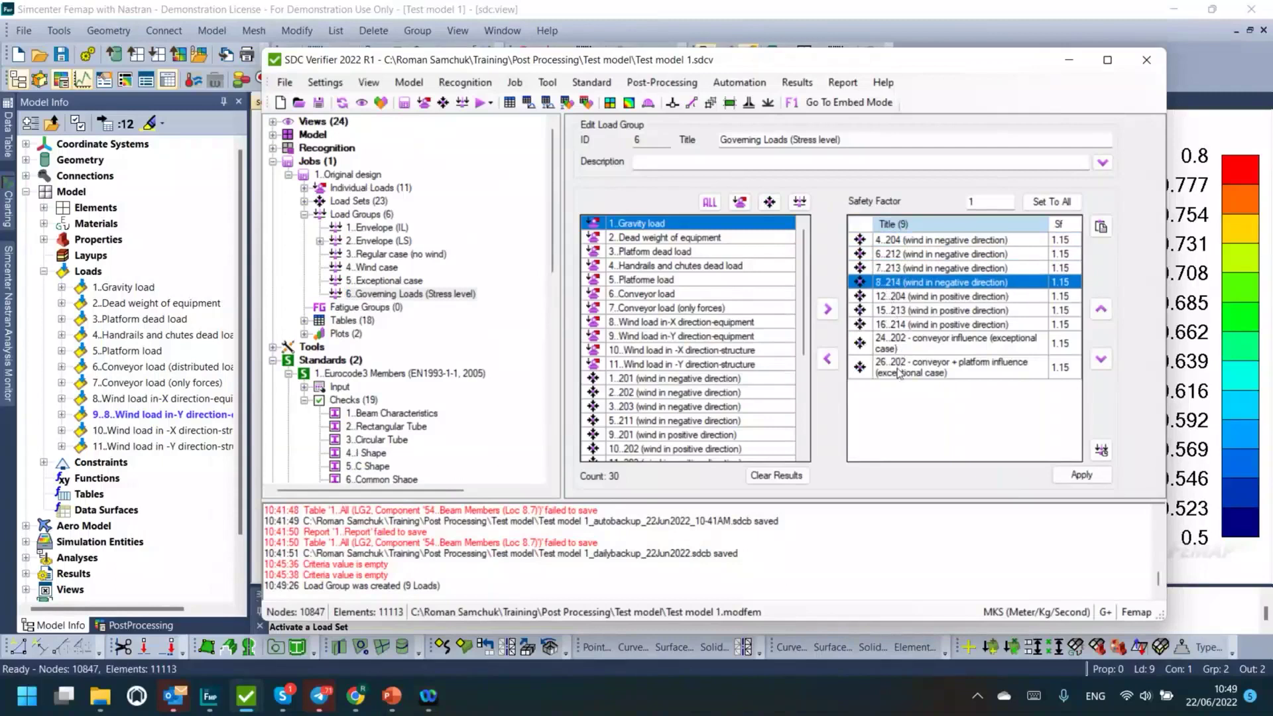
{"action": "left_click_drag", "start_coordinate": [901, 369], "coordinate": [886, 248]}
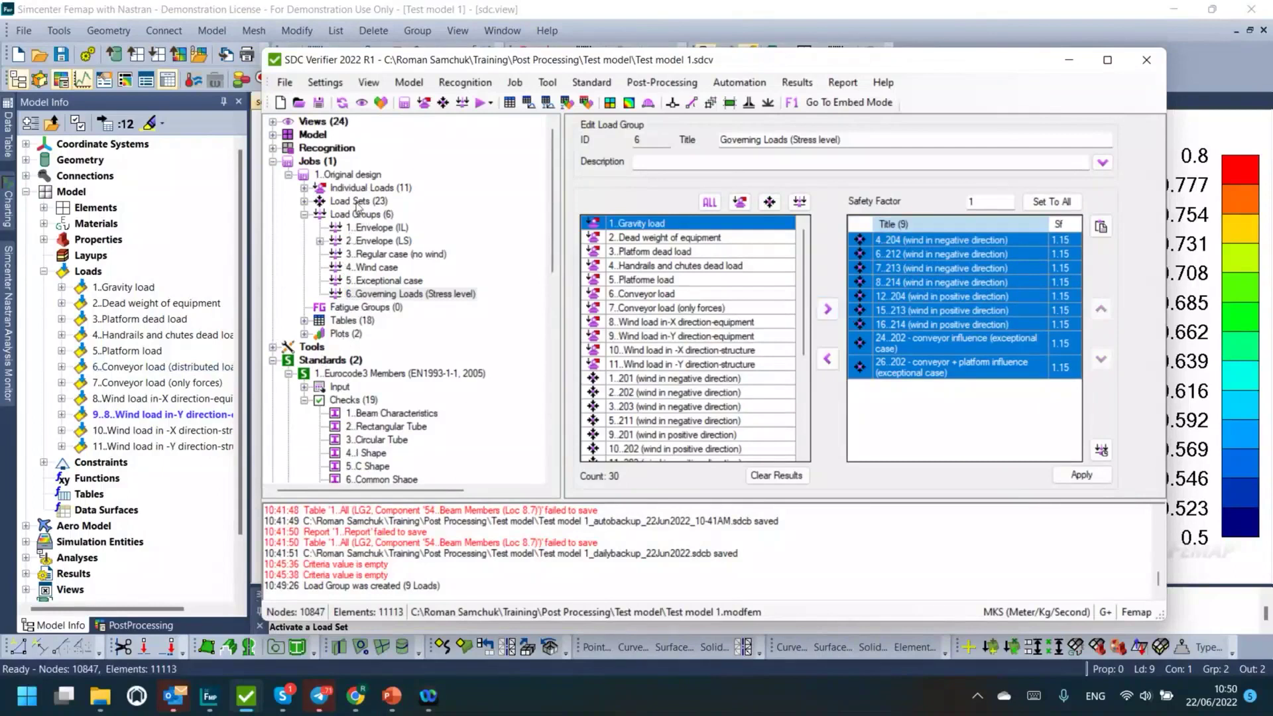
Step: Review the full list of load sets in the Original design job against the governing loads group
{"action": "left_click", "coordinate": [305, 201]}
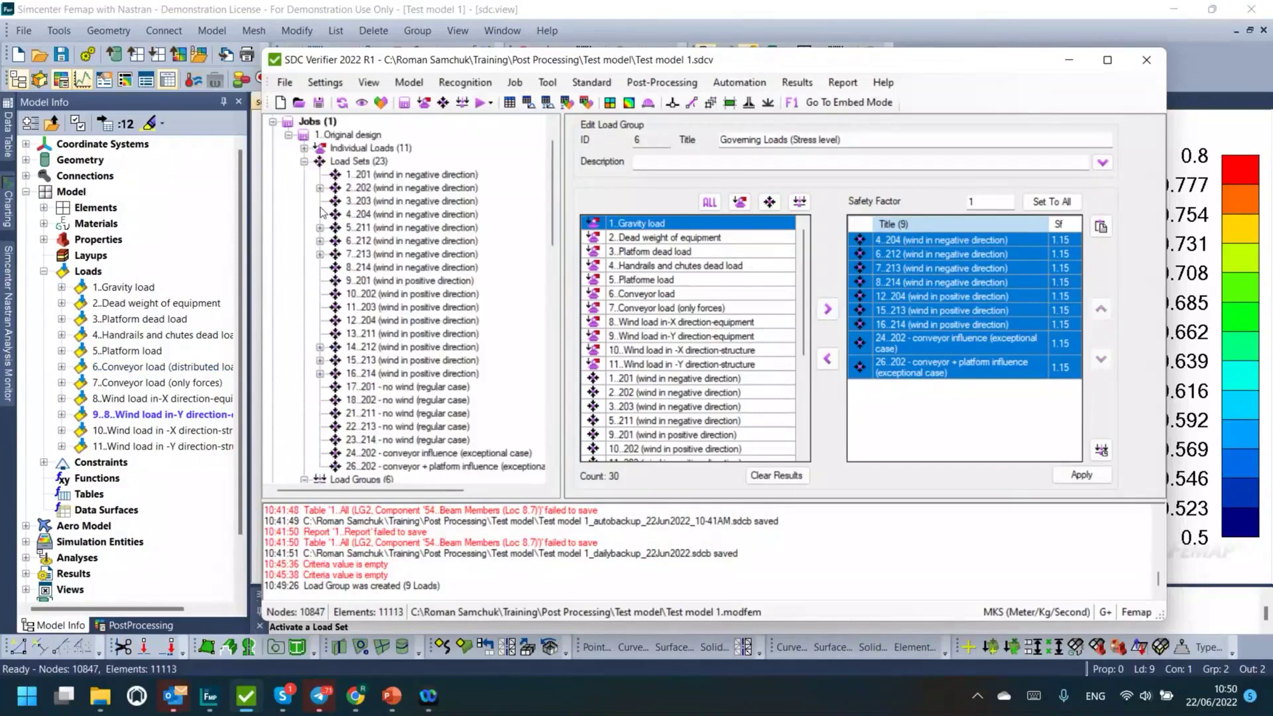
{"action": "scroll", "coordinate": [325, 215], "scroll_direction": "down", "scroll_amount": 6}
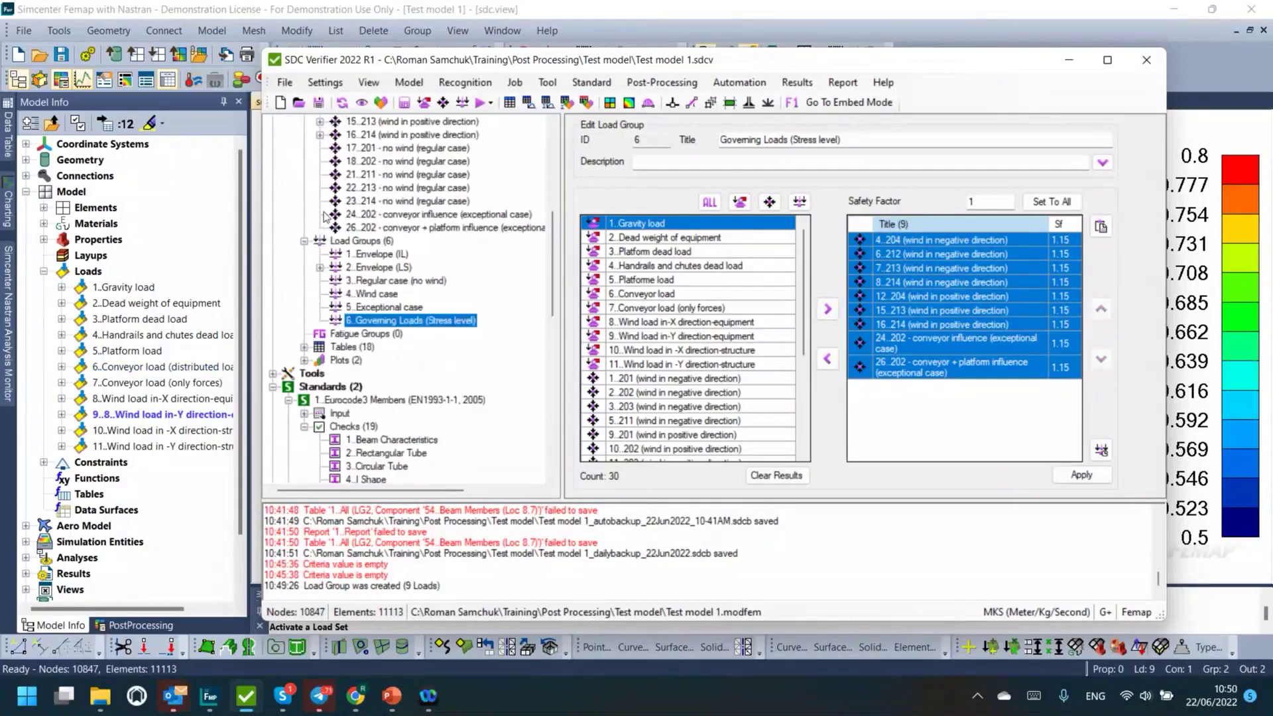
{"action": "scroll", "coordinate": [325, 216], "scroll_direction": "up", "scroll_amount": 6}
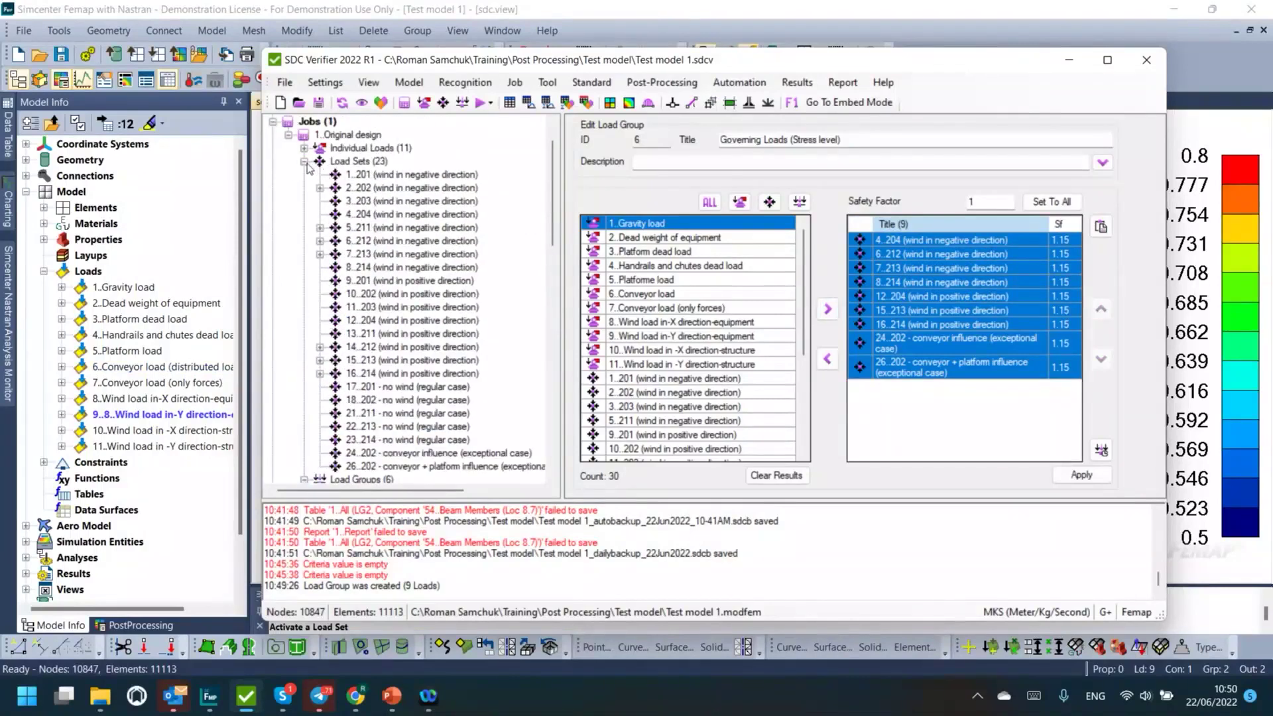
{"action": "left_click", "coordinate": [304, 162]}
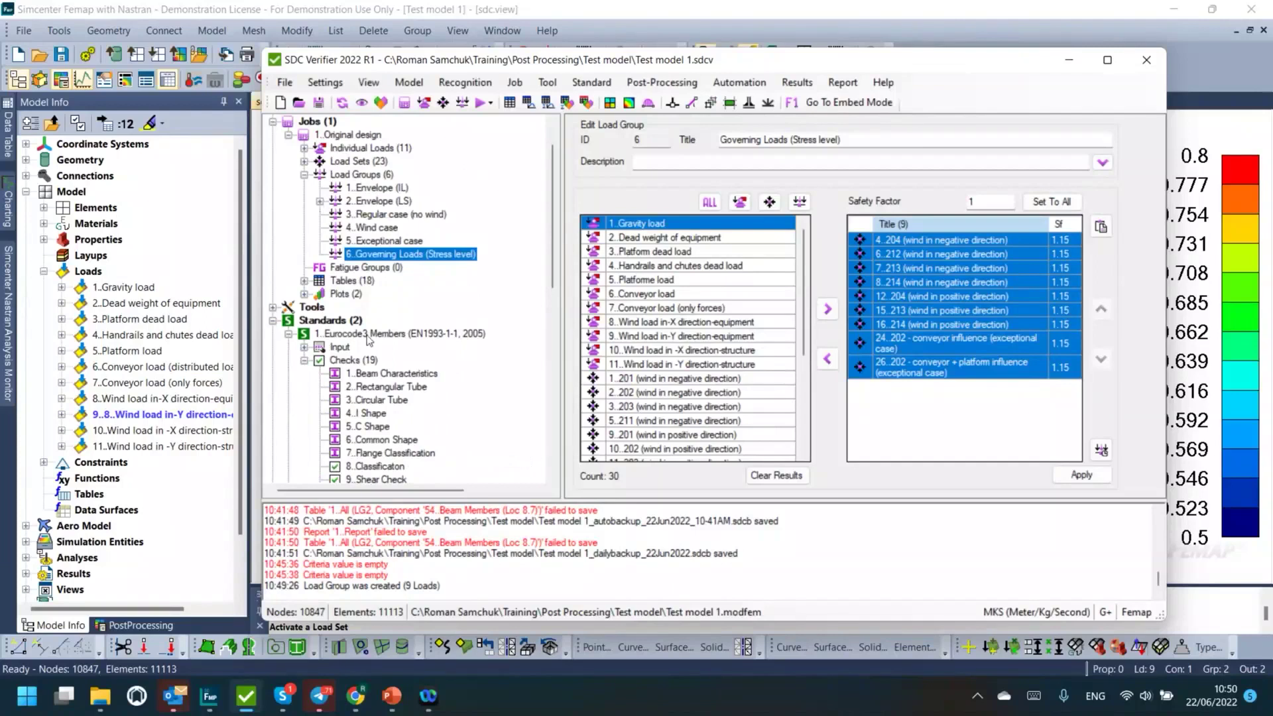
{"action": "left_click", "coordinate": [355, 163]}
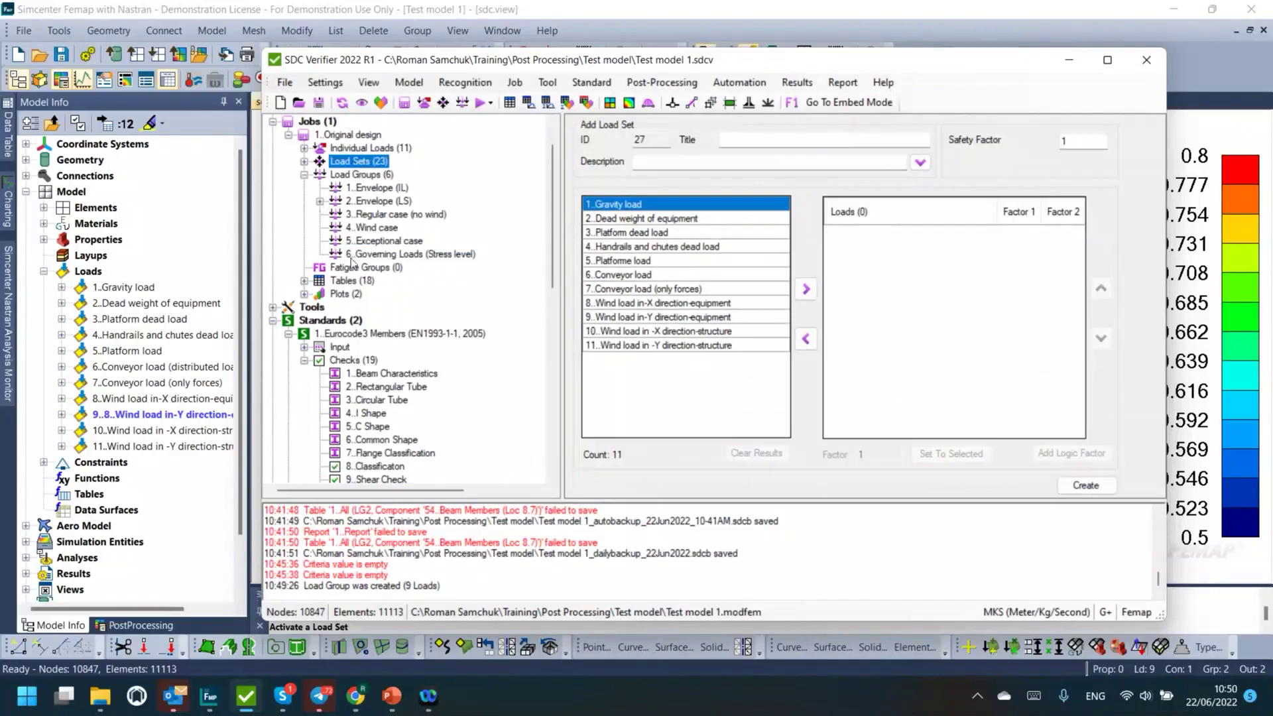
Step: Reopen the "Governing Loads (Stress level)" group and select all of its load sets
{"action": "left_click", "coordinate": [379, 258]}
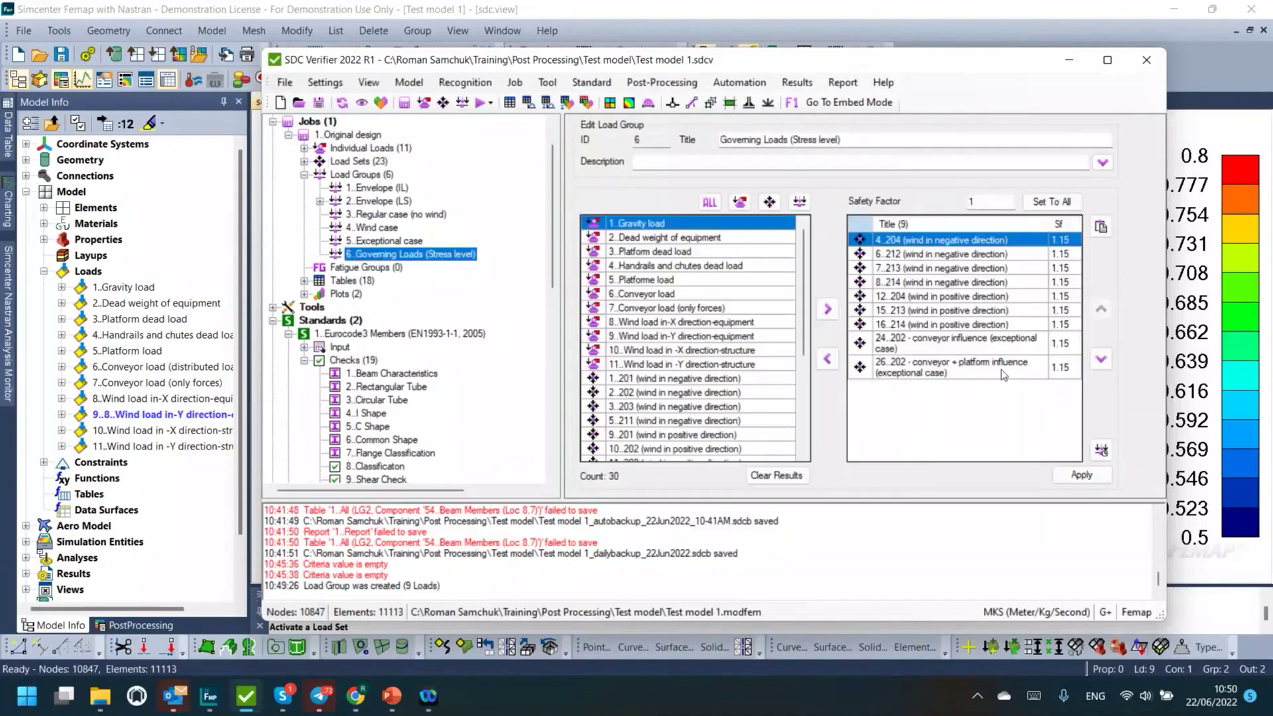
{"action": "left_click", "coordinate": [965, 242]}
{"action": "key", "text": "ctrl+a"}
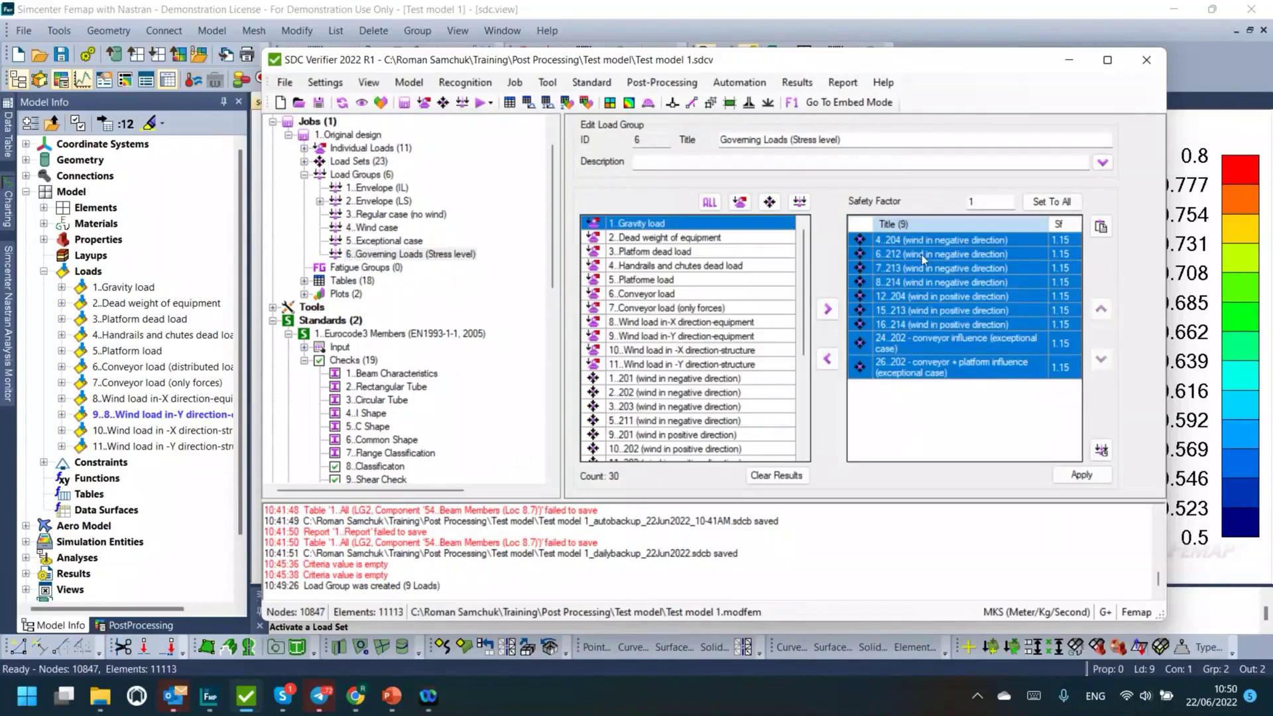
Step: Open the existing Seqv governing loads table under Post-Processing for editing and fill it with results
{"action": "scroll", "coordinate": [455, 379], "scroll_direction": "down", "scroll_amount": 5}
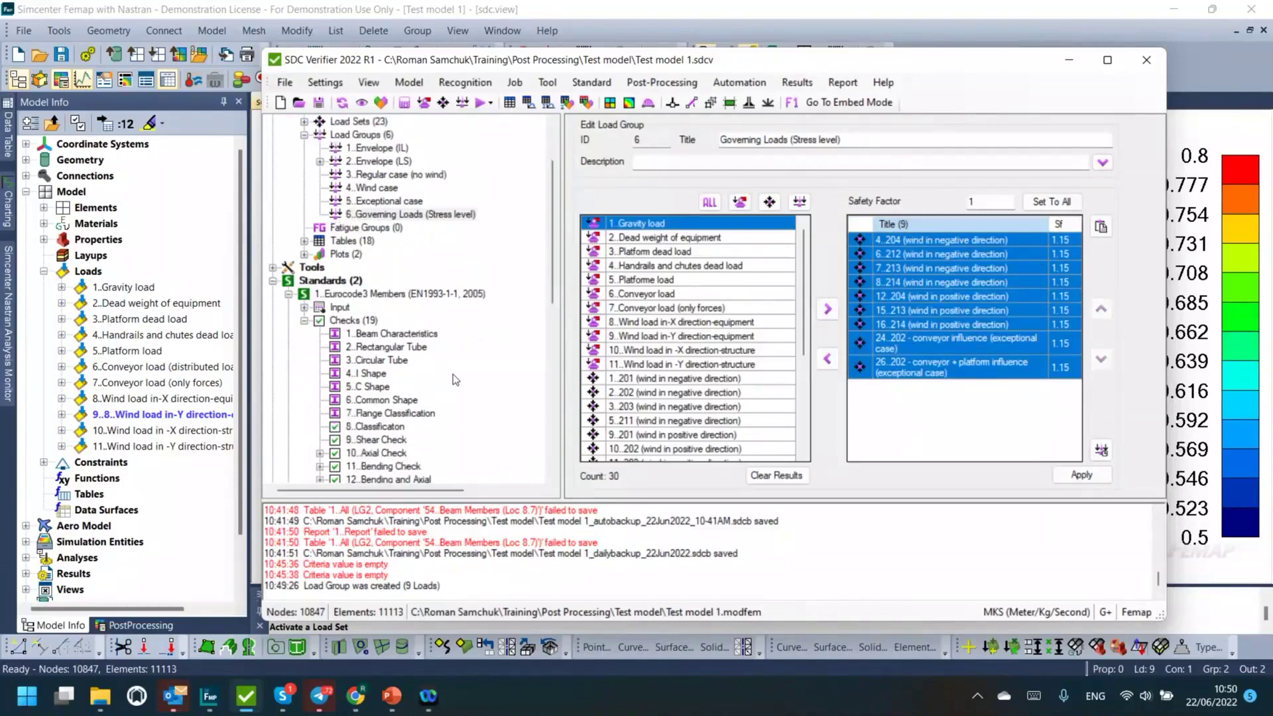
{"action": "scroll", "coordinate": [455, 378], "scroll_direction": "down", "scroll_amount": 4}
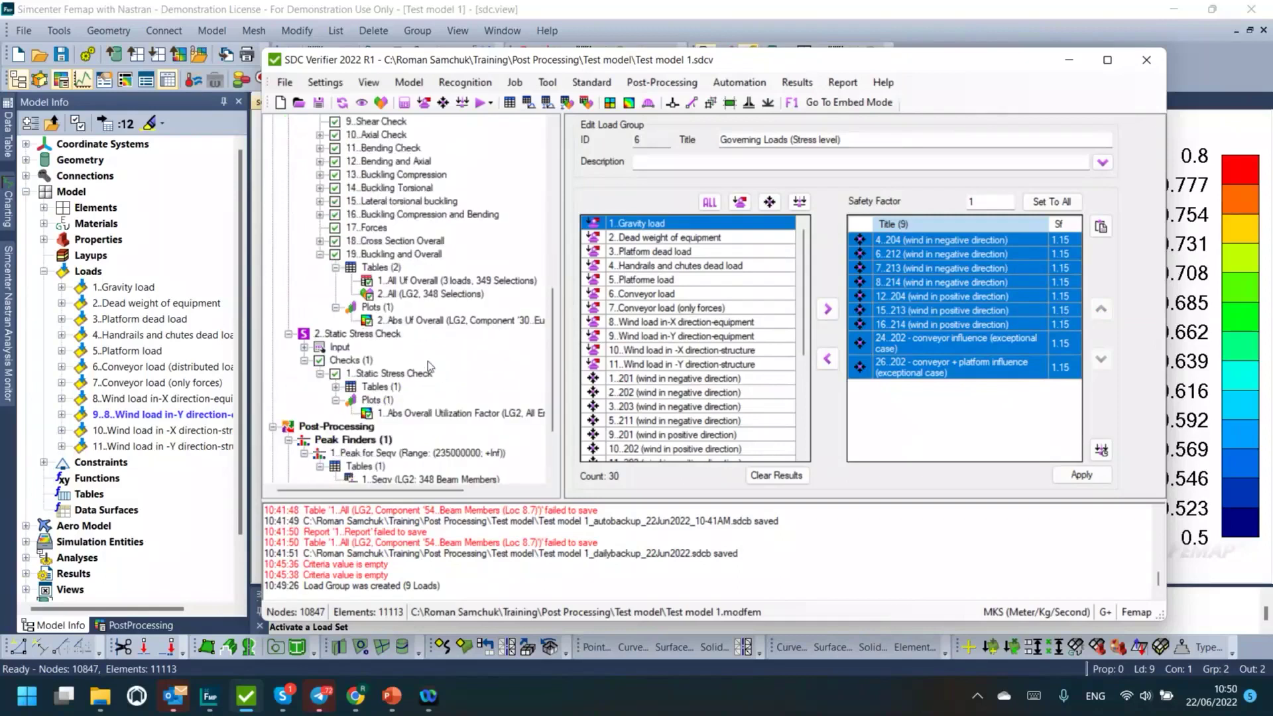
{"action": "scroll", "coordinate": [429, 365], "scroll_direction": "down", "scroll_amount": 2}
{"action": "left_click", "coordinate": [344, 428]}
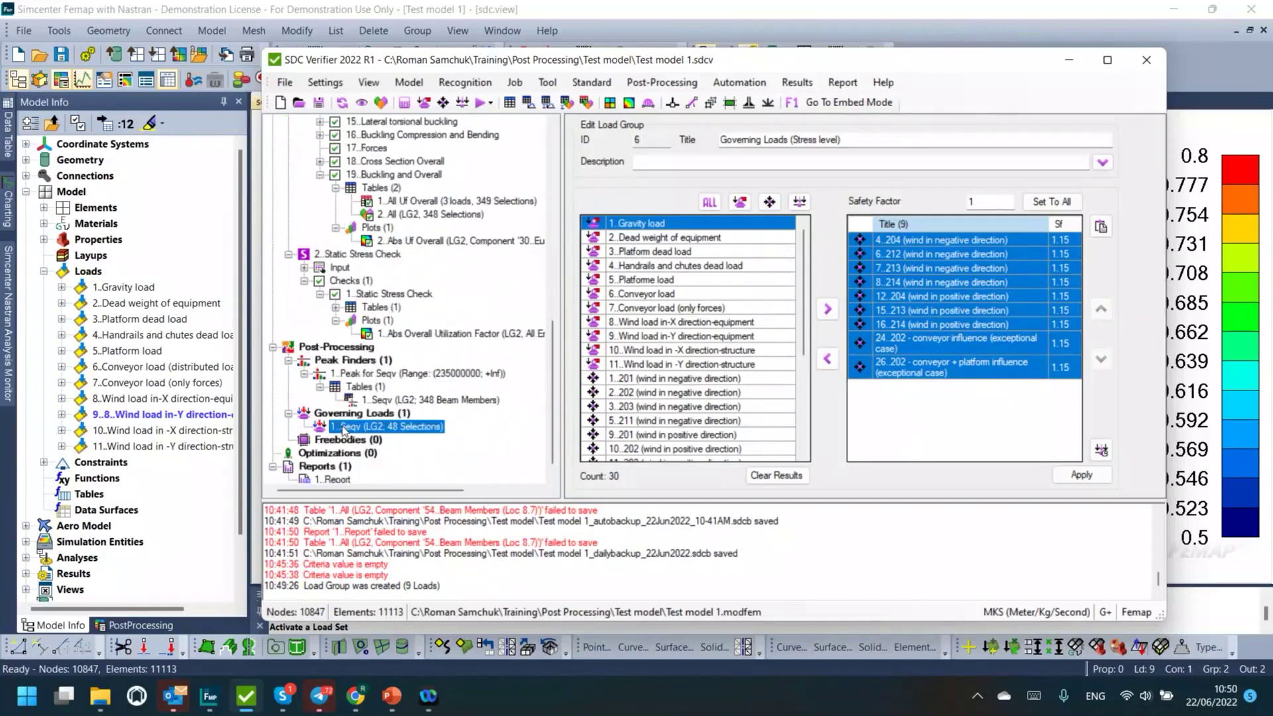
{"action": "right_click", "coordinate": [343, 430]}
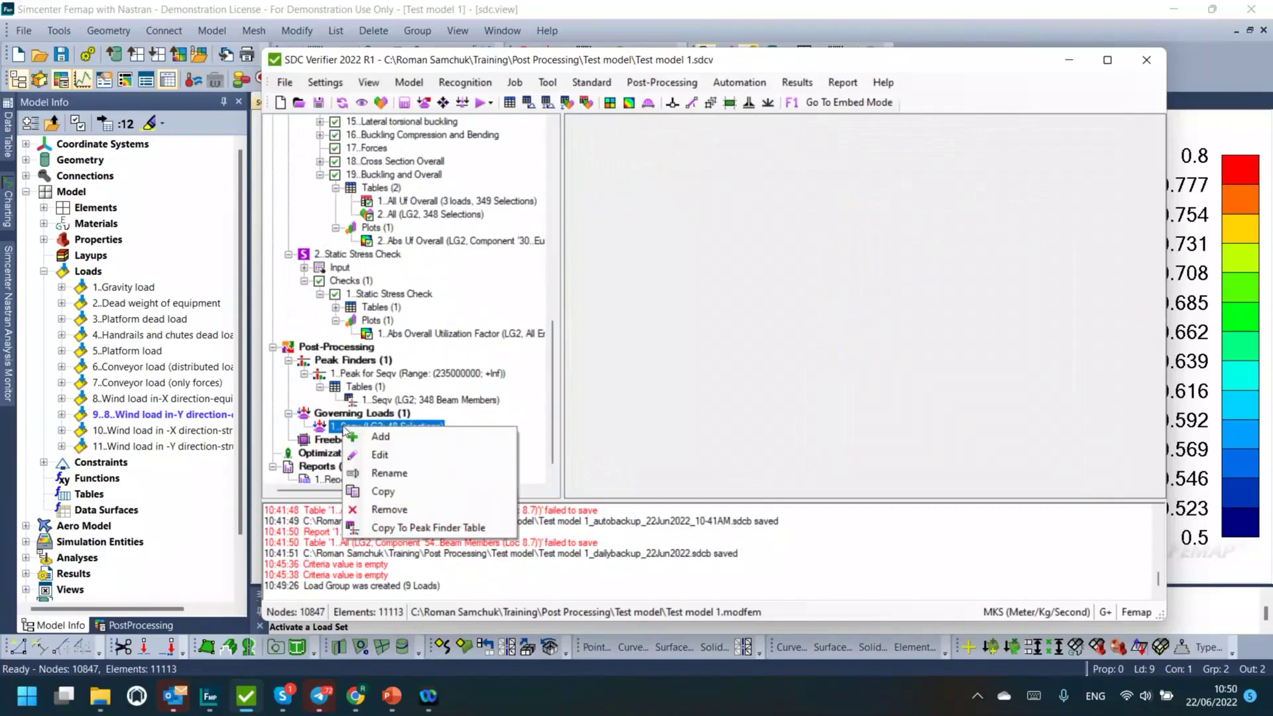
{"action": "left_click", "coordinate": [369, 456]}
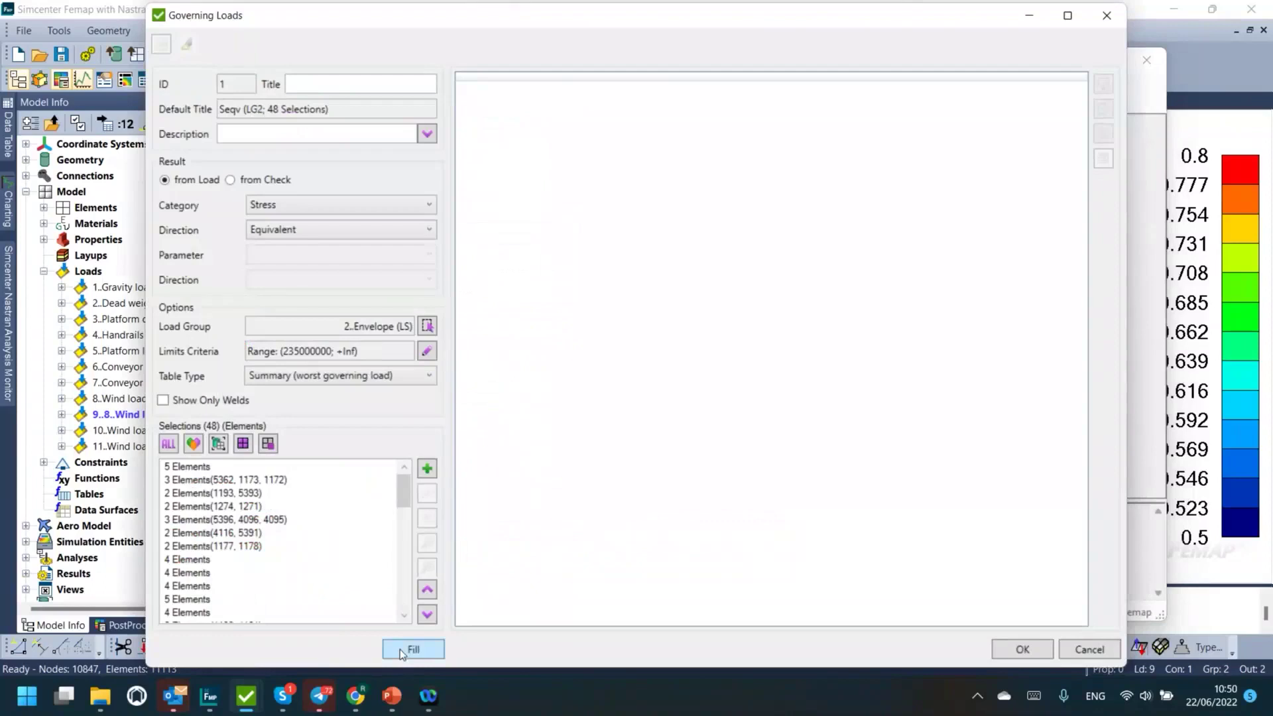
{"action": "left_click", "coordinate": [400, 650]}
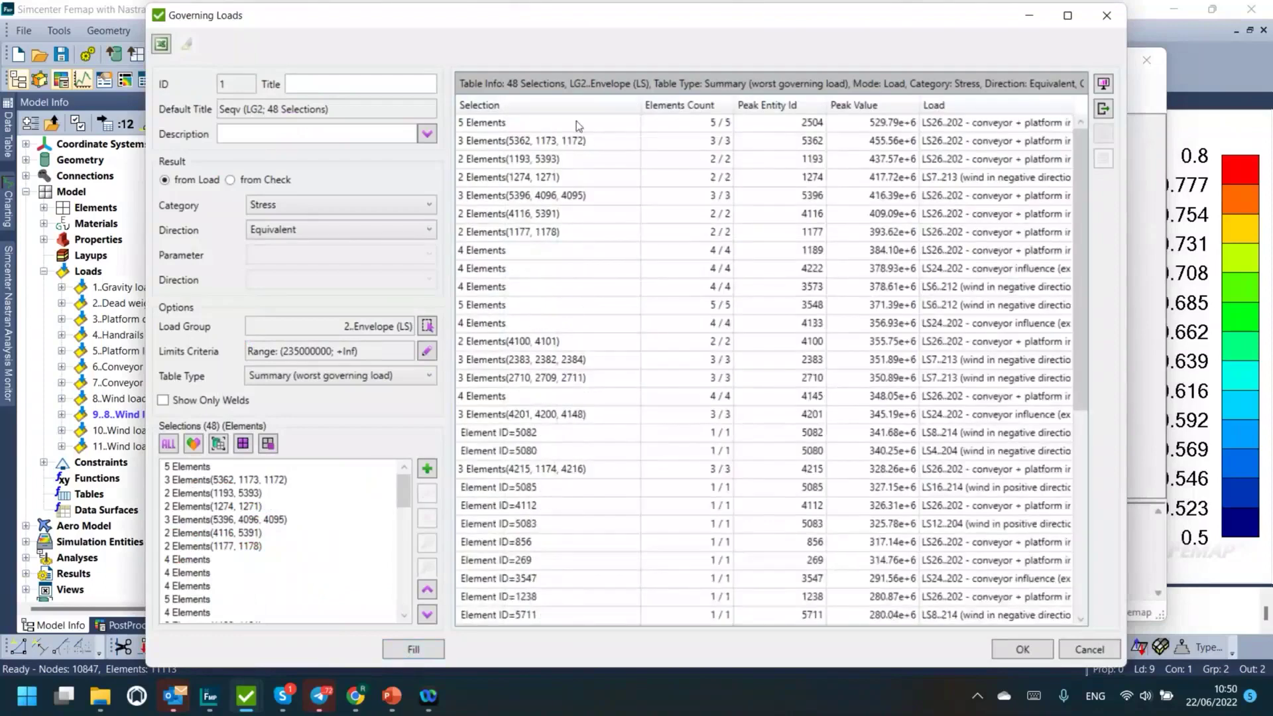
Step: Plot all governing loads of the table on the model with a value label for each load
{"action": "left_click", "coordinate": [577, 126]}
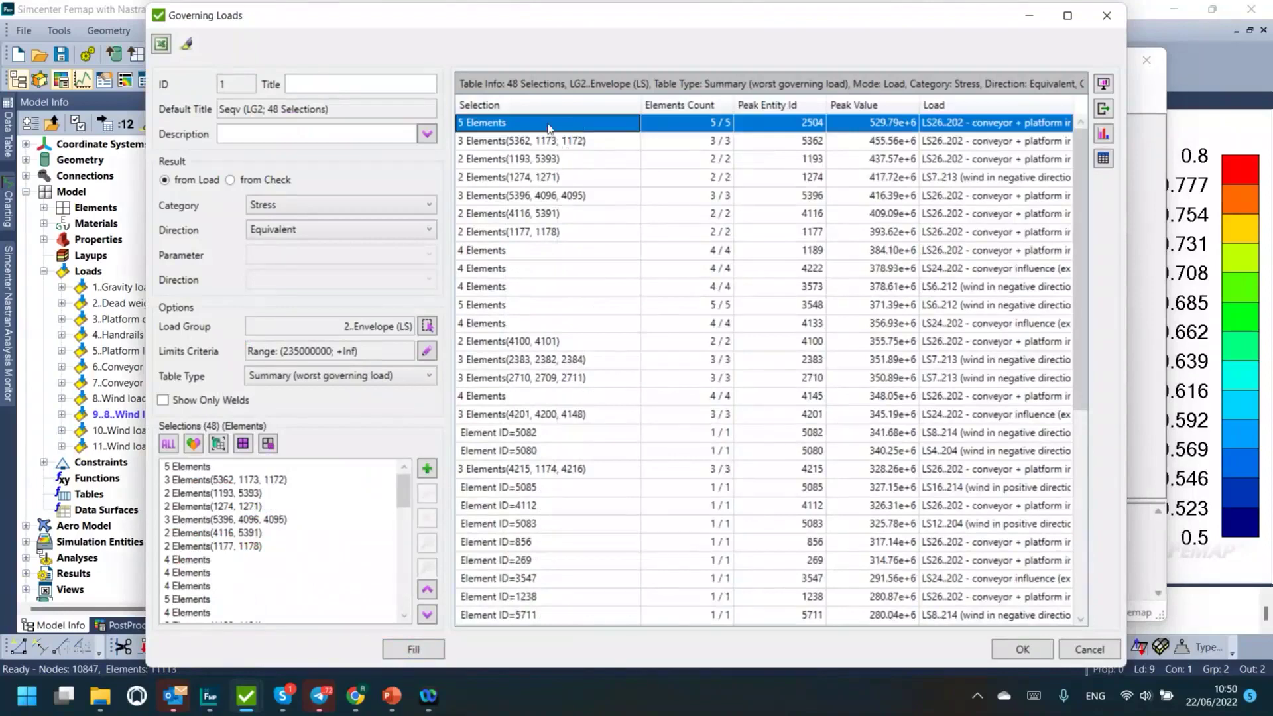
{"action": "left_click", "coordinate": [569, 178]}
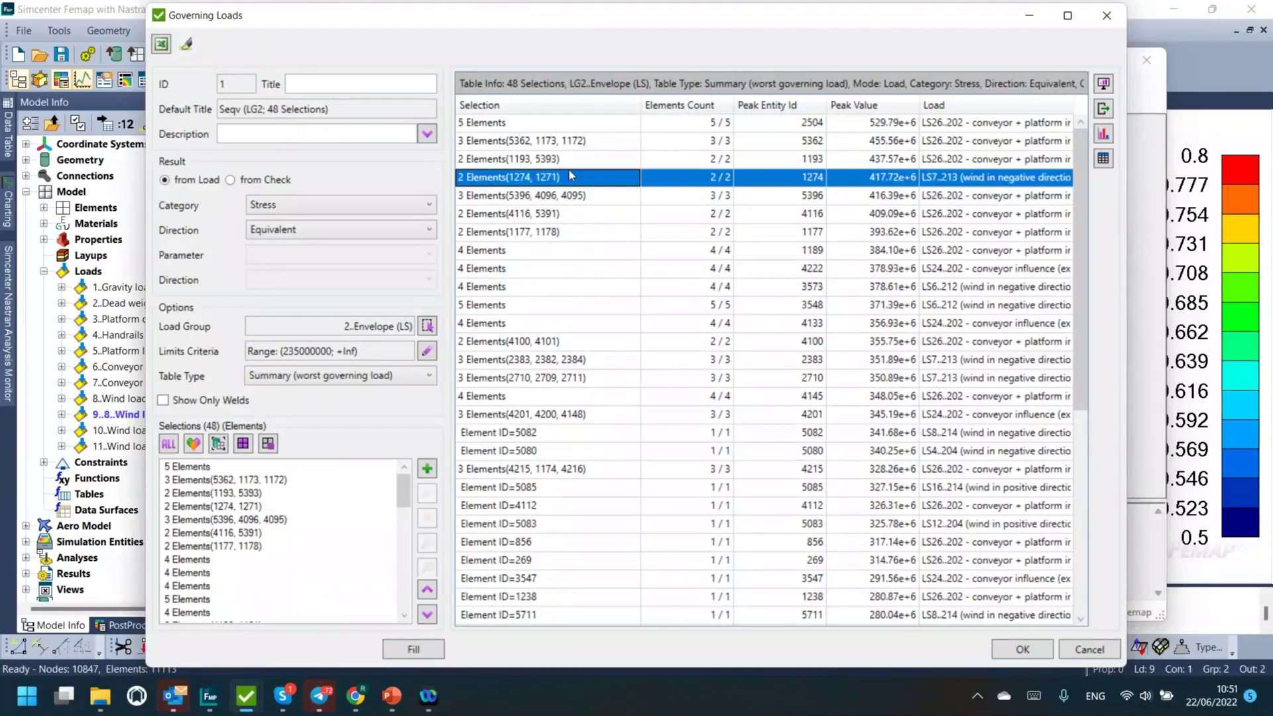
{"action": "left_click", "coordinate": [596, 124]}
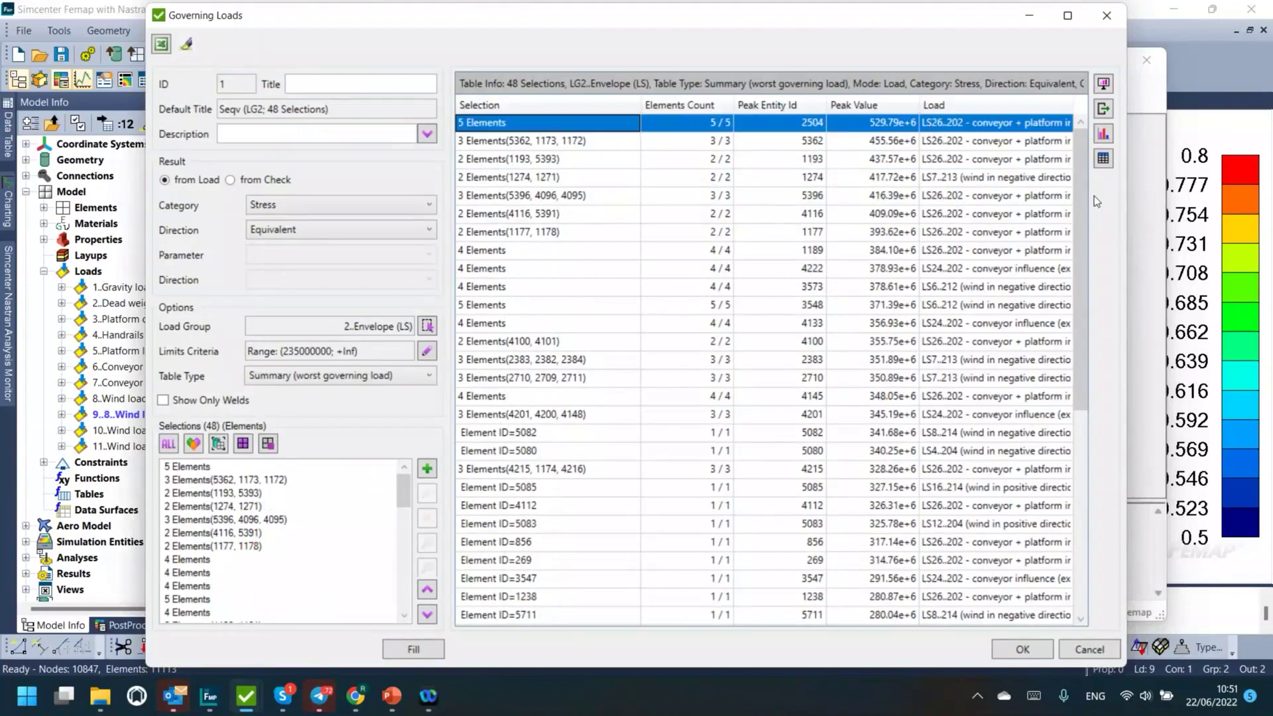
{"action": "key", "text": "ctrl+a"}
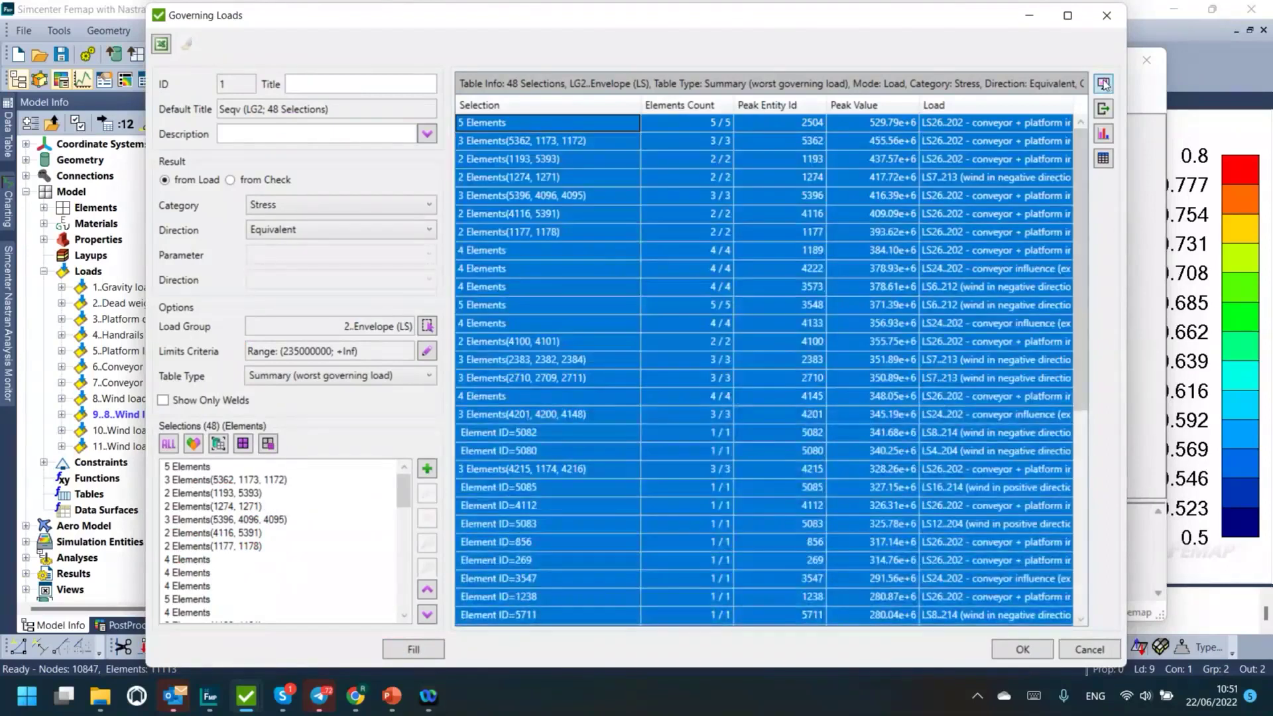
{"action": "left_click", "coordinate": [1105, 83]}
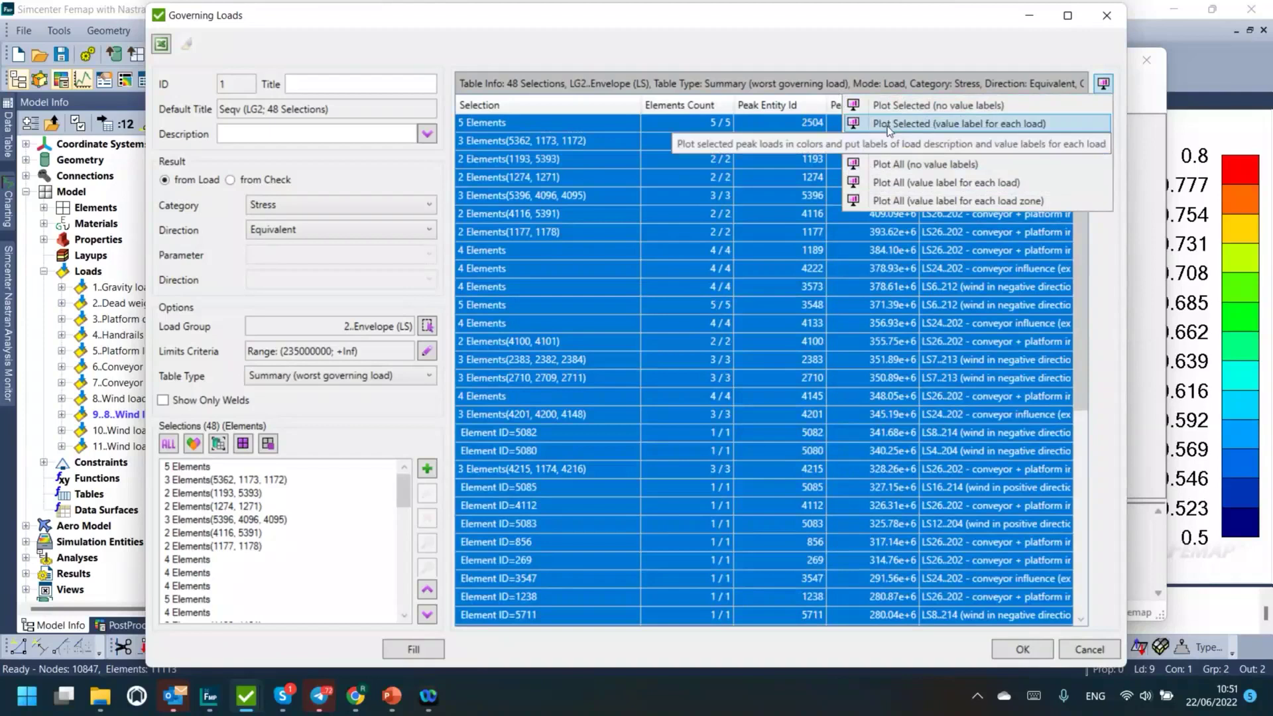
{"action": "left_click", "coordinate": [892, 183]}
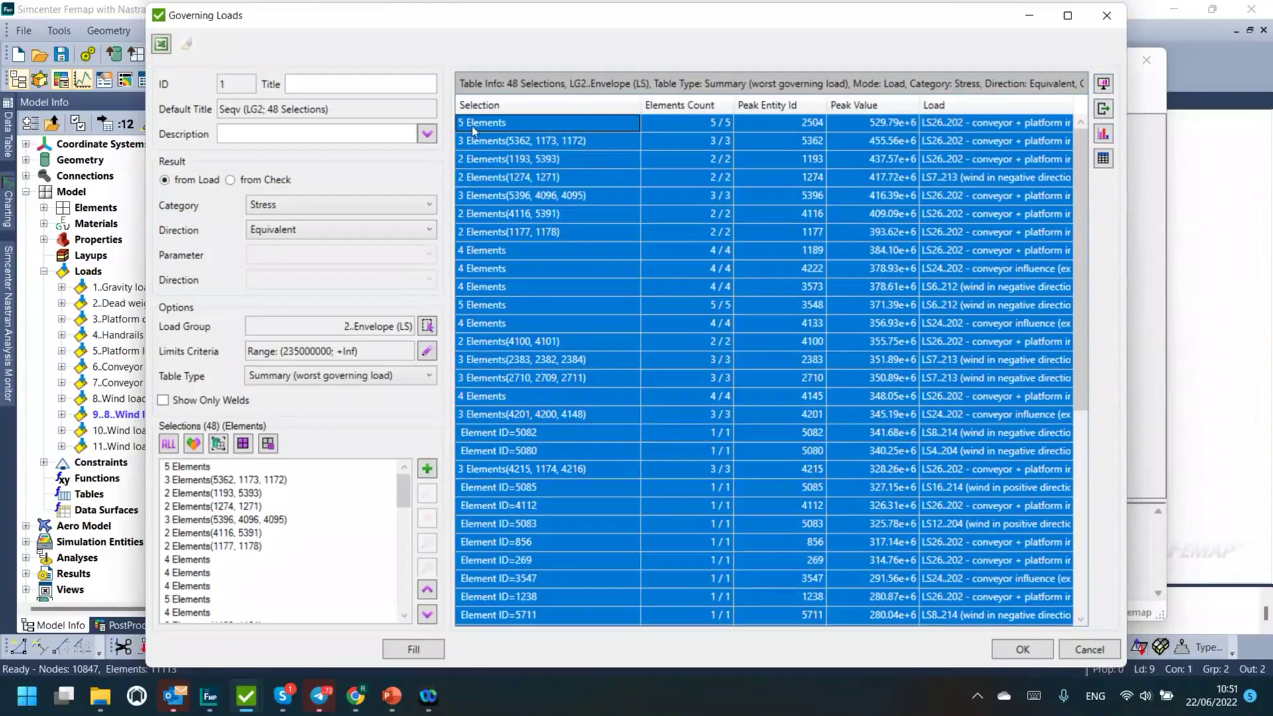
Step: Switch to Femap to examine the colored governing load zones and their labels, and return to the governing loads table in SDC Verifier
{"action": "key", "text": "alt+Tab"}
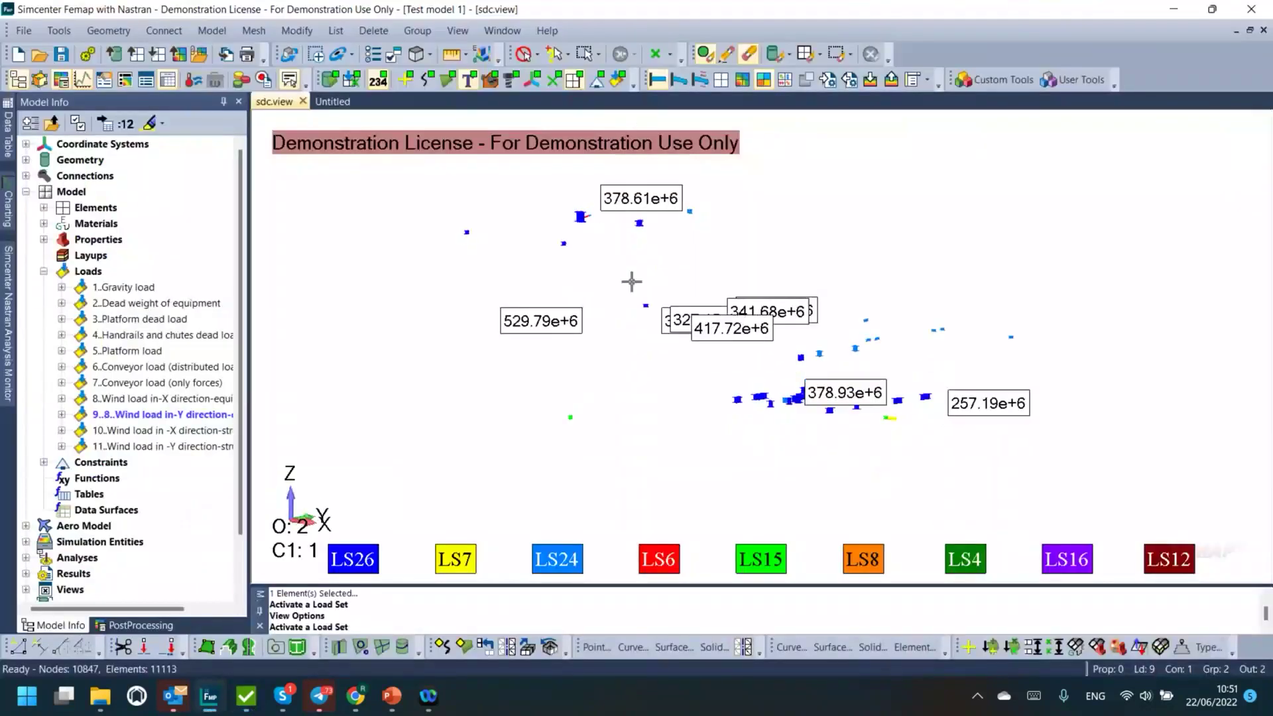
{"action": "middle_click_drag", "start_coordinate": [607, 333], "coordinate": [615, 308]}
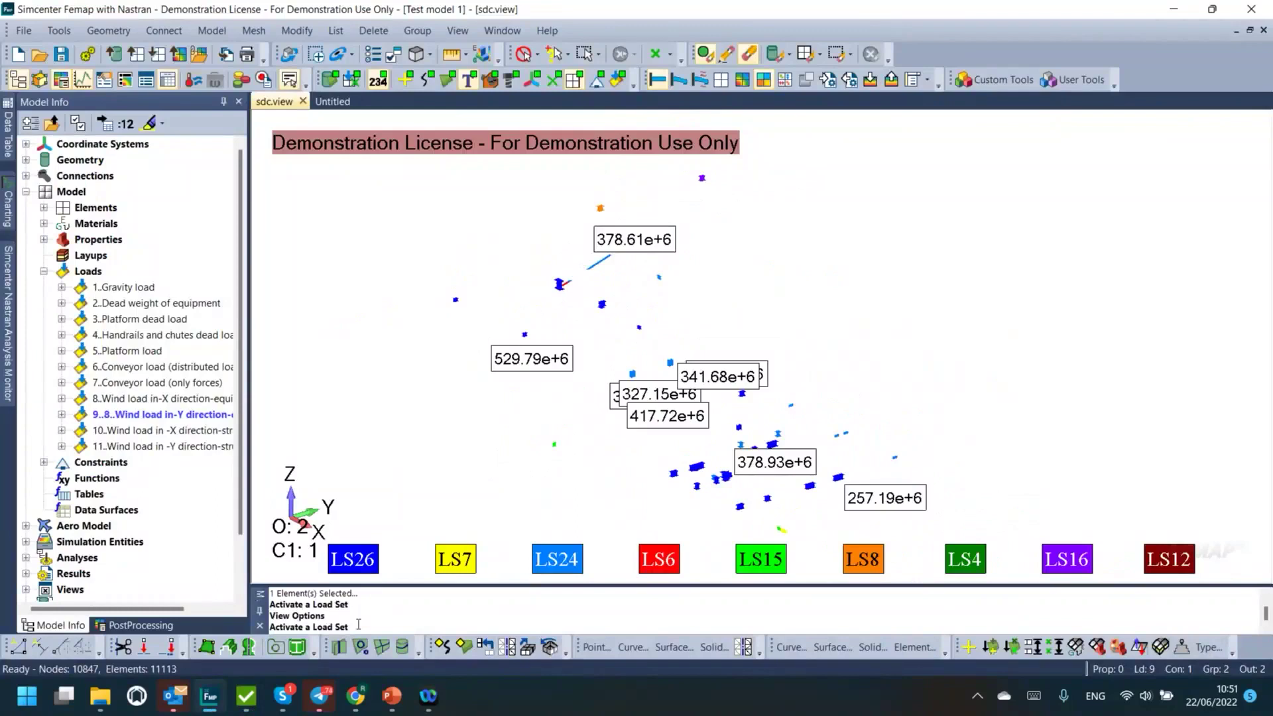
{"action": "scroll", "coordinate": [620, 272], "scroll_direction": "up", "scroll_amount": 1}
{"action": "scroll", "coordinate": [578, 299], "scroll_direction": "up", "scroll_amount": 1}
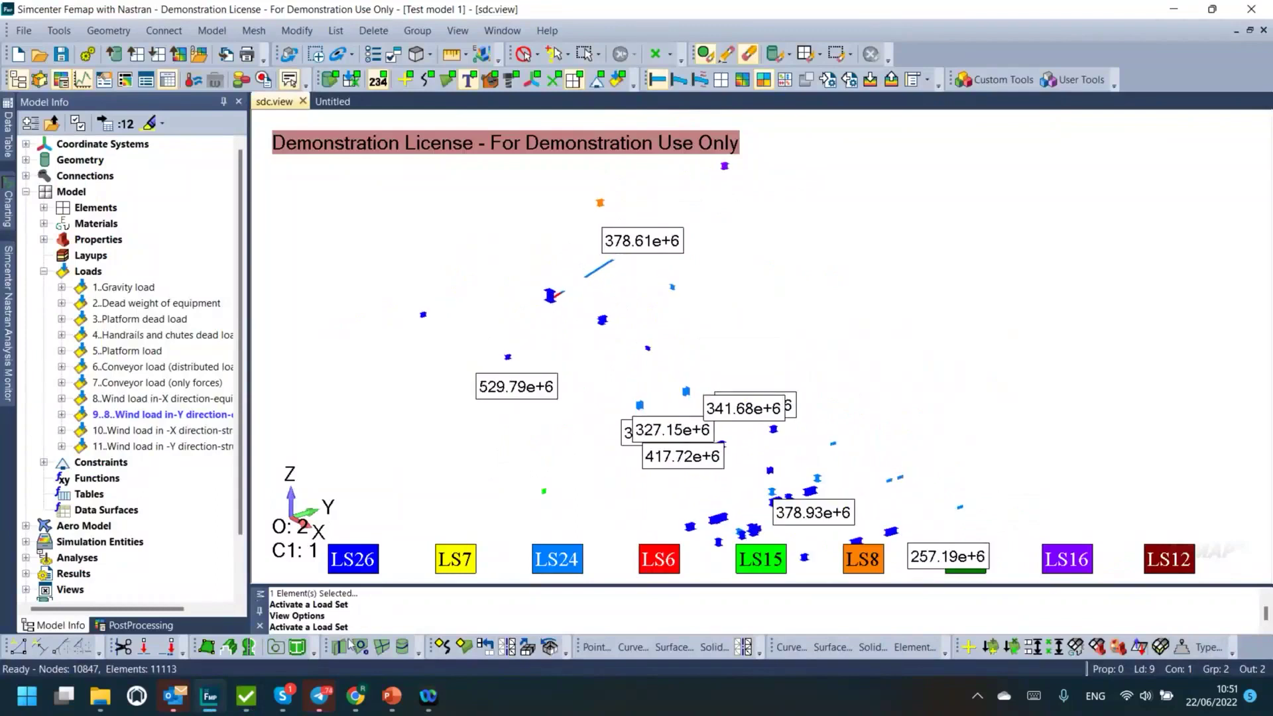
{"action": "left_click", "coordinate": [243, 704]}
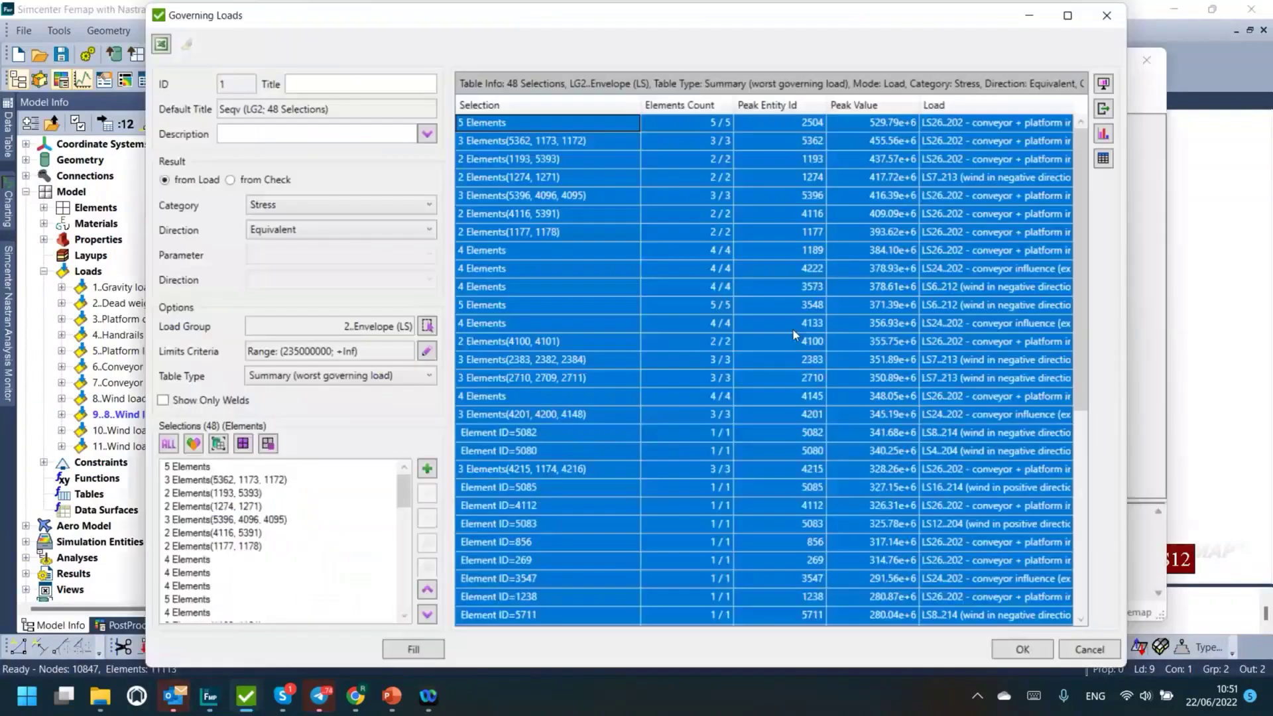
Step: Examine the Load Set Content - Peak Element (with factors) graph for the row with peak element 2504 and close it
{"action": "left_click", "coordinate": [658, 127]}
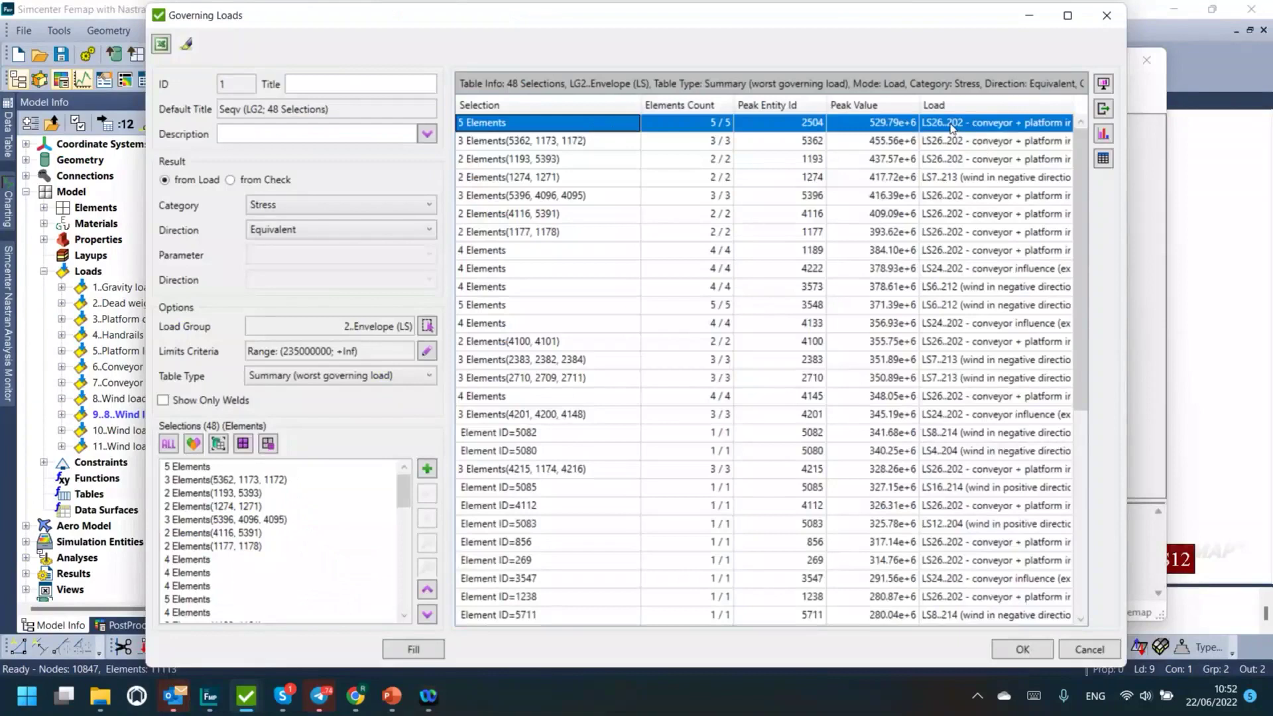
{"action": "left_click", "coordinate": [1105, 135]}
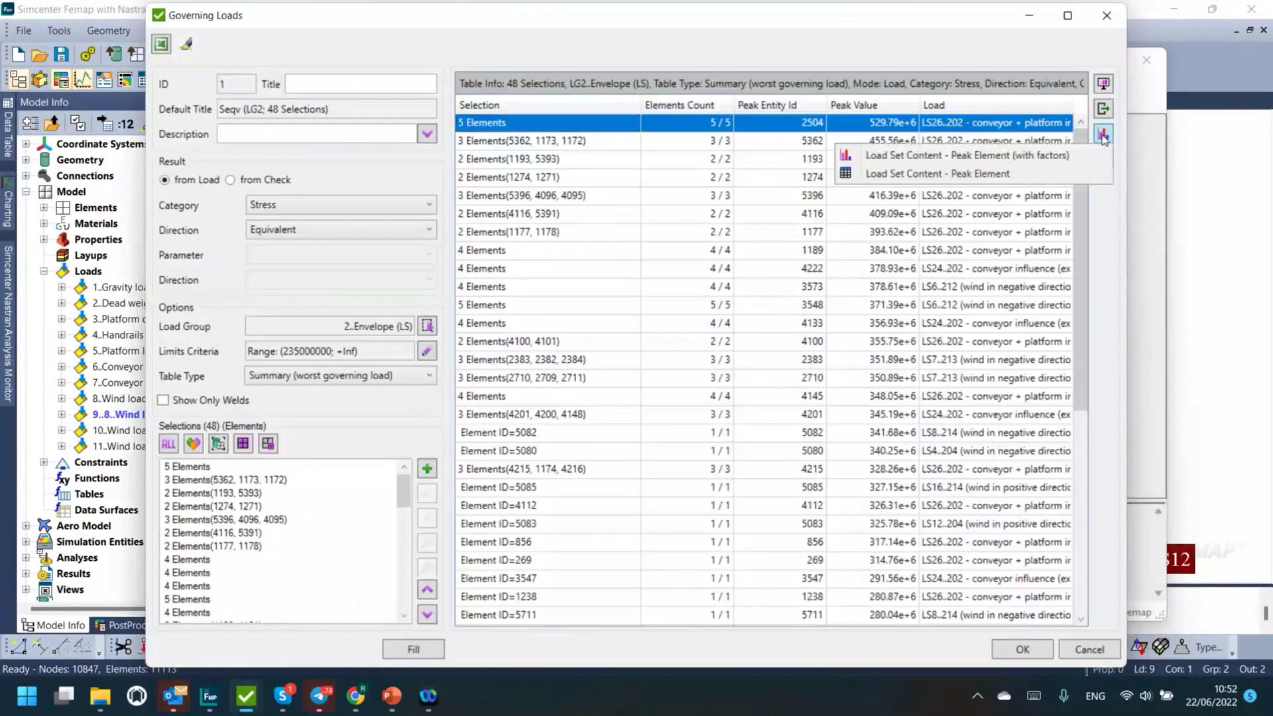
{"action": "left_click", "coordinate": [1070, 154]}
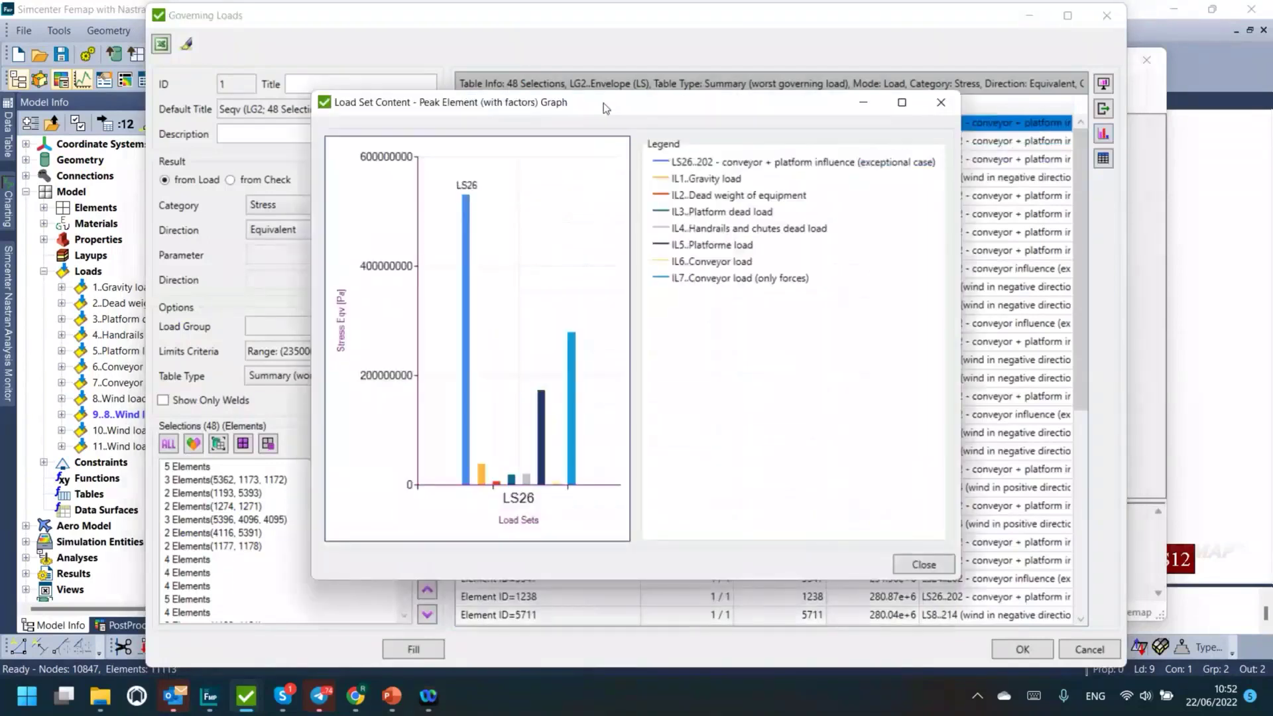
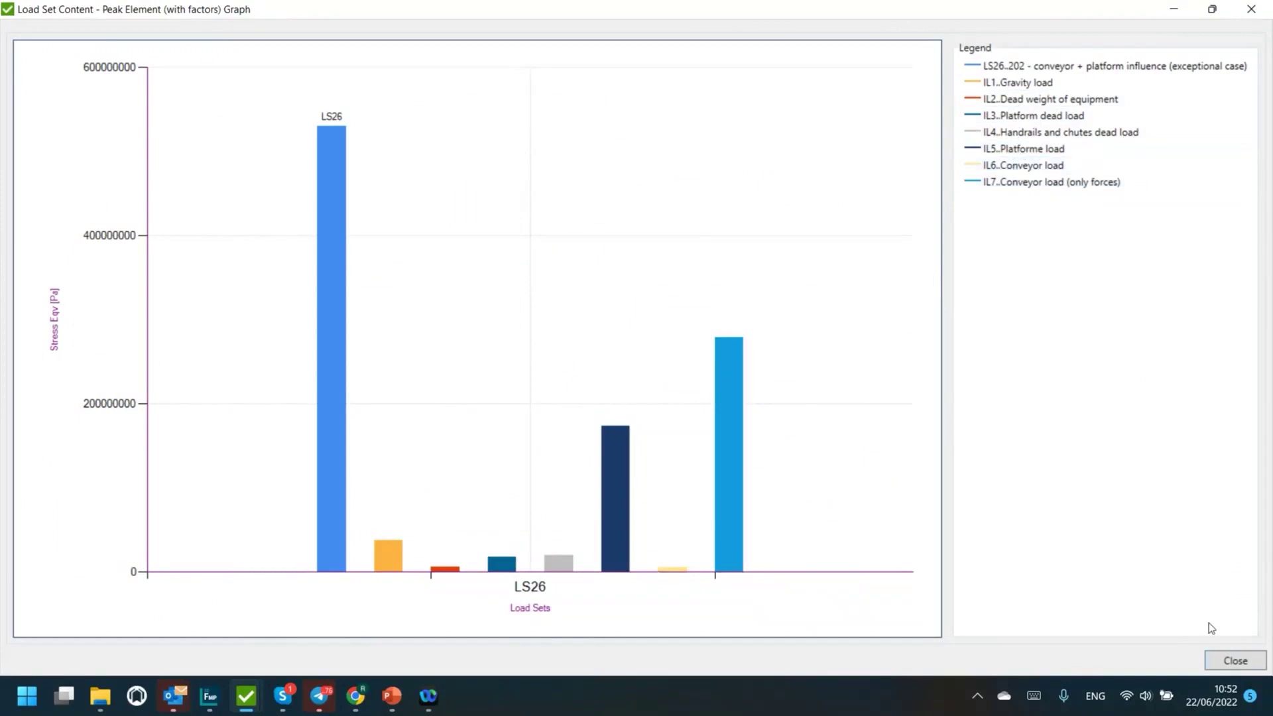
{"action": "left_click", "coordinate": [1232, 660]}
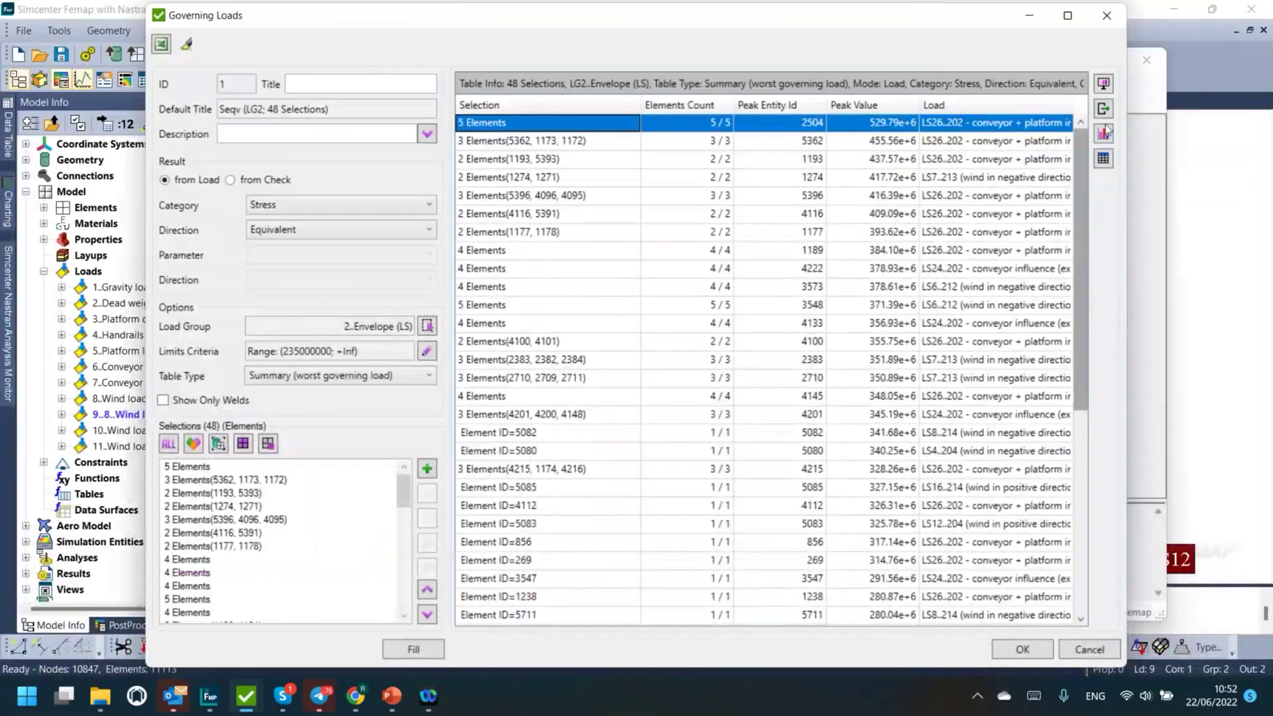
Step: Examine the Load Set Content - Peak Element table for peak element 2504, highlighting the IL5 platform and IL7 conveyor loads, and close it
{"action": "left_click", "coordinate": [1105, 131]}
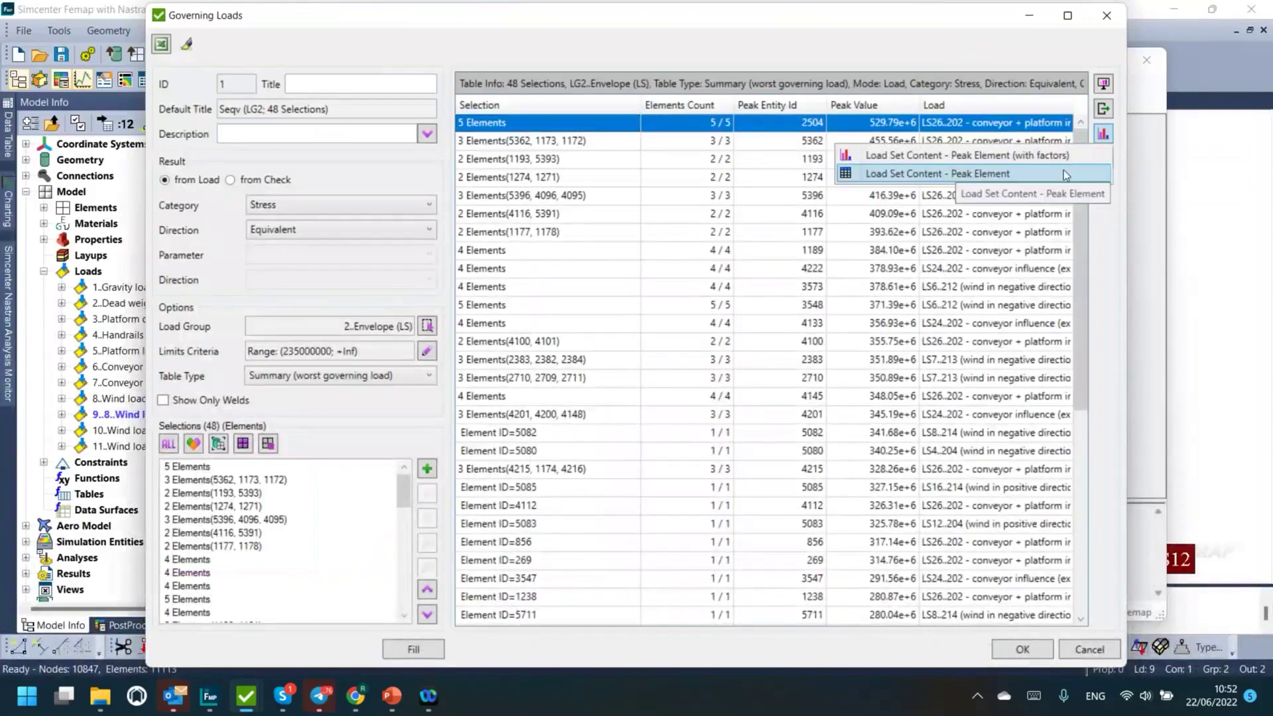
{"action": "left_click", "coordinate": [1035, 174]}
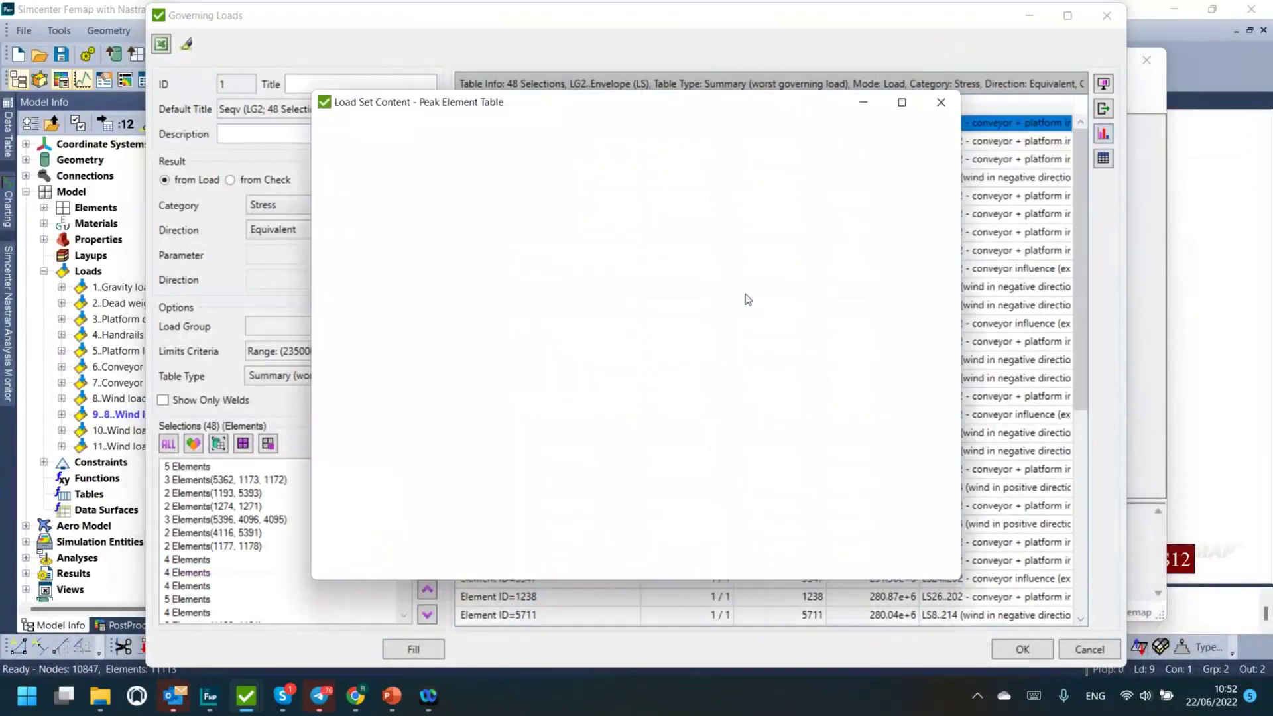
{"action": "double_click", "coordinate": [709, 105]}
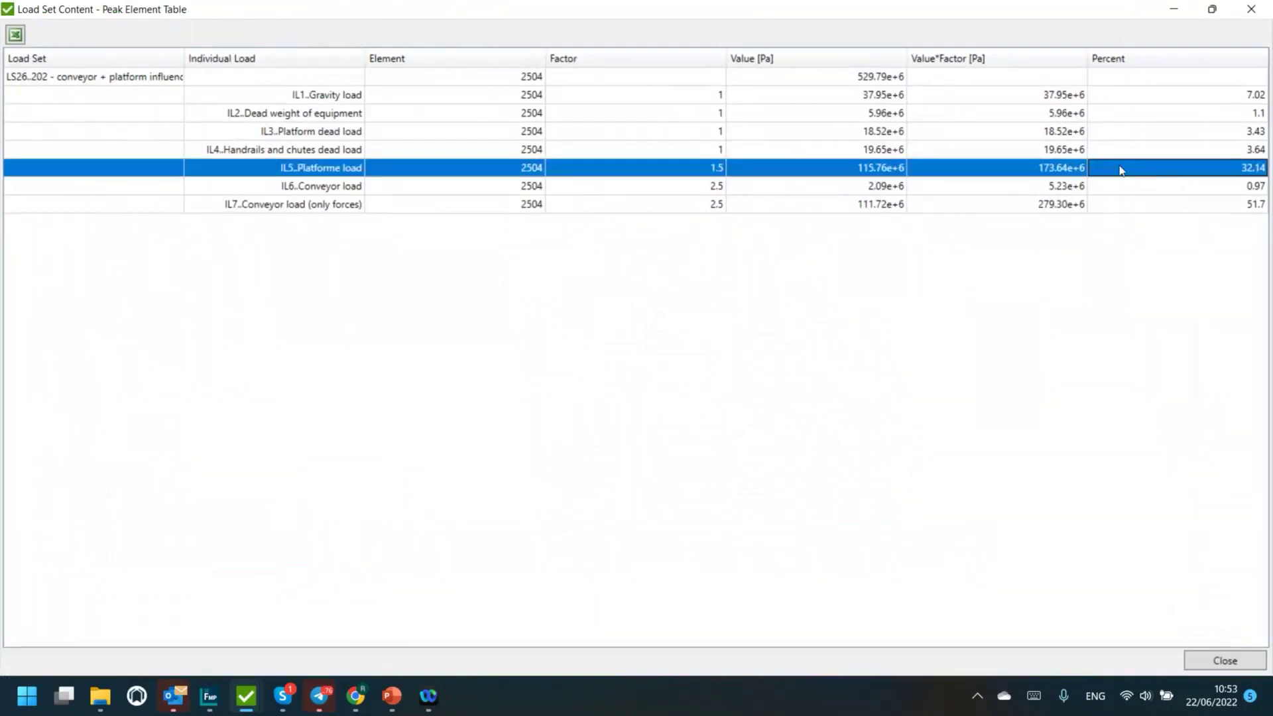
{"action": "left_click", "coordinate": [381, 204], "text": "ctrl"}
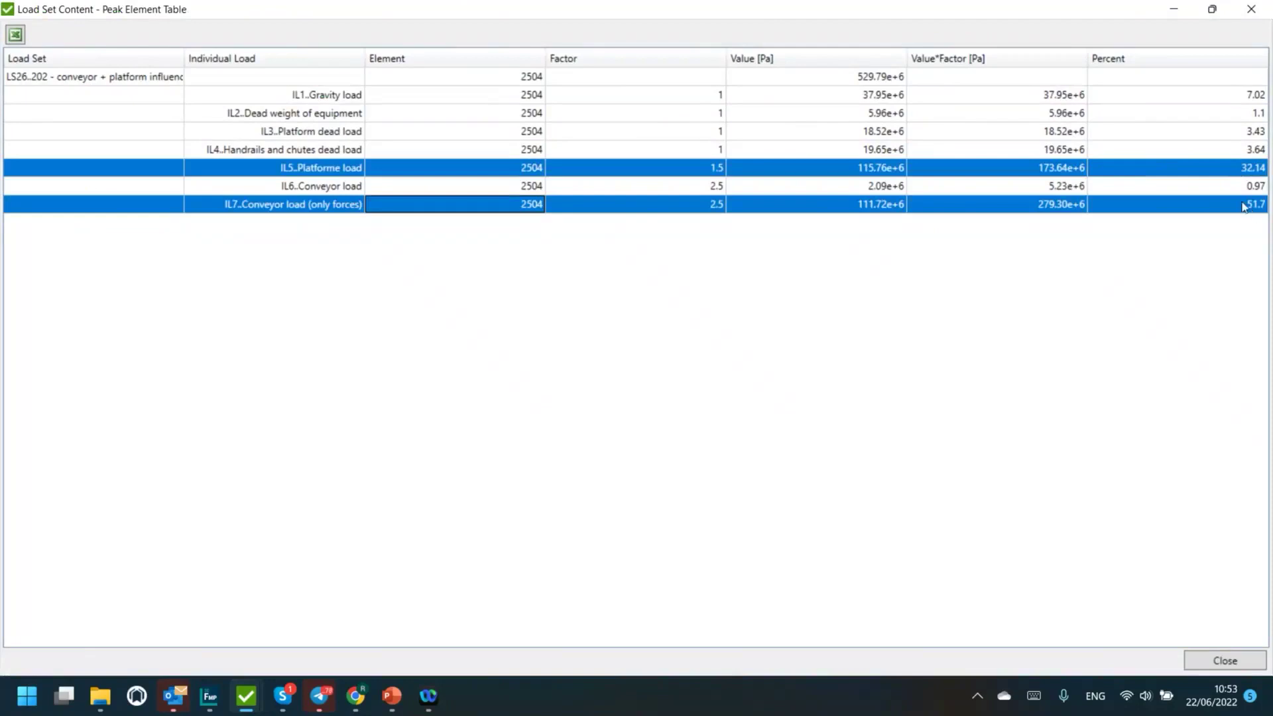
{"action": "left_click_drag", "start_coordinate": [855, 80], "coordinate": [851, 204]}
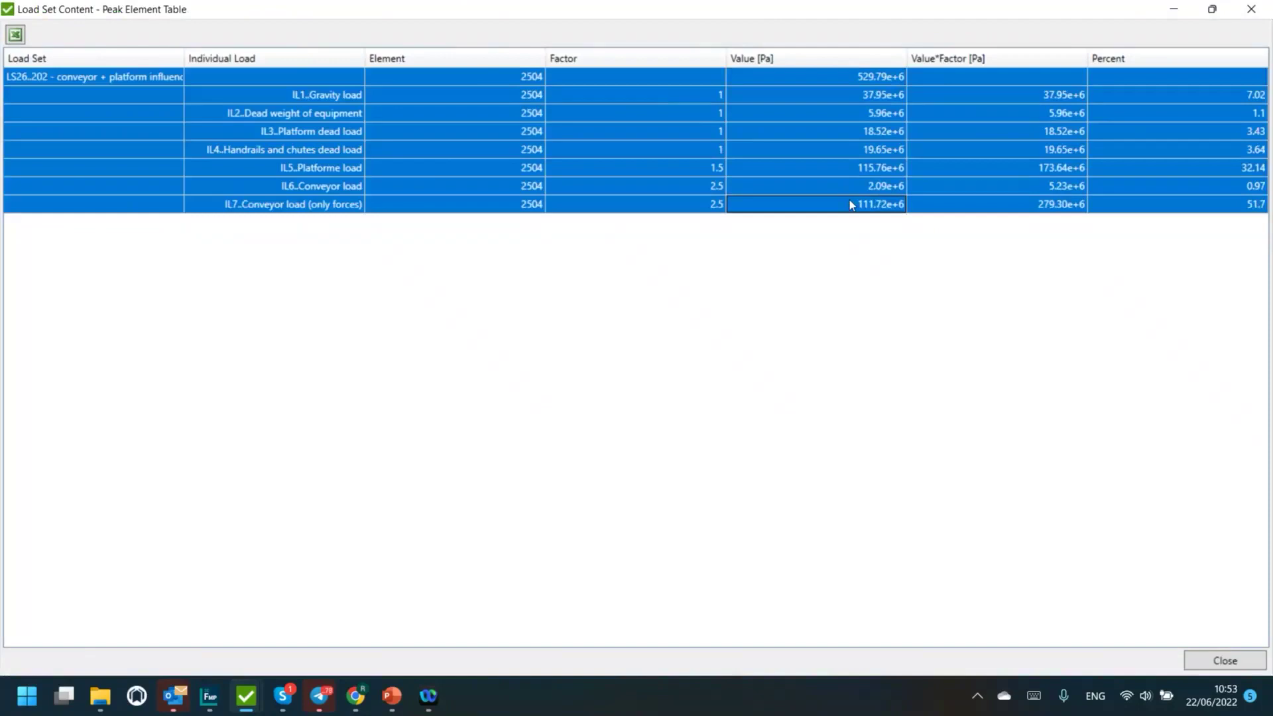
{"action": "left_click", "coordinate": [347, 168]}
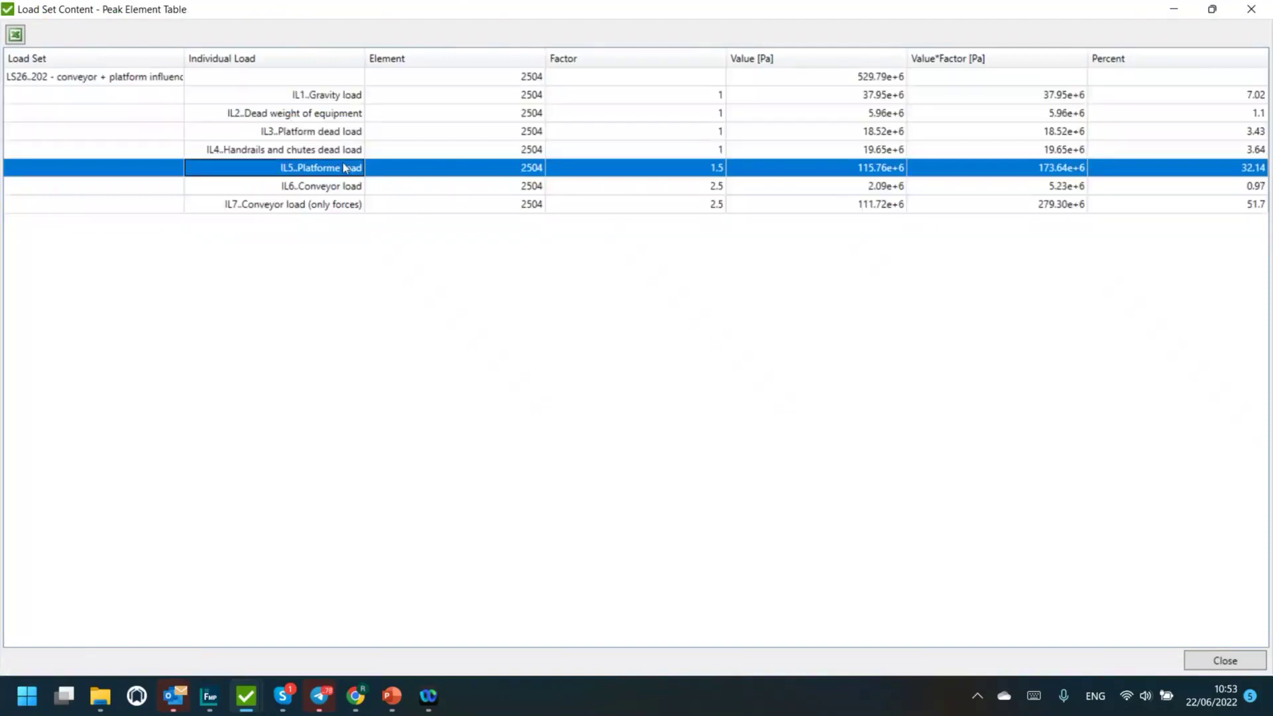
{"action": "left_click", "coordinate": [316, 208], "text": "ctrl"}
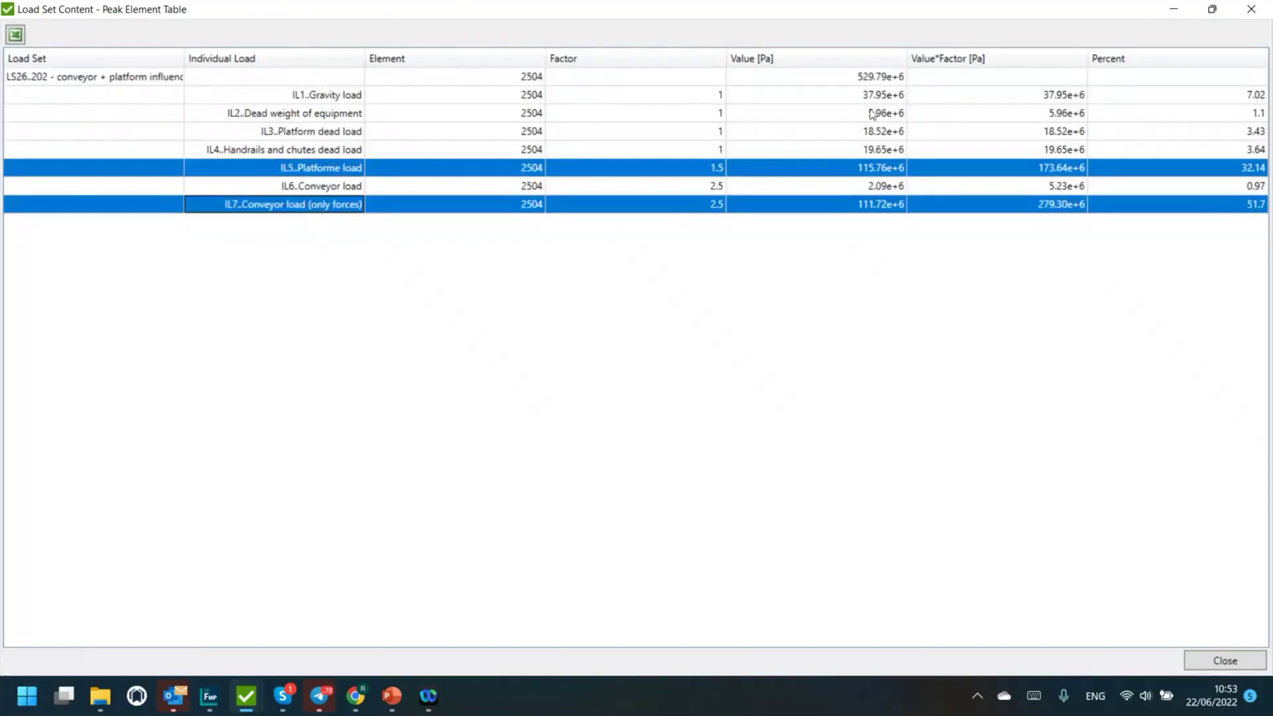
{"action": "left_click", "coordinate": [319, 201], "text": "ctrl"}
{"action": "left_click", "coordinate": [309, 200], "text": "ctrl"}
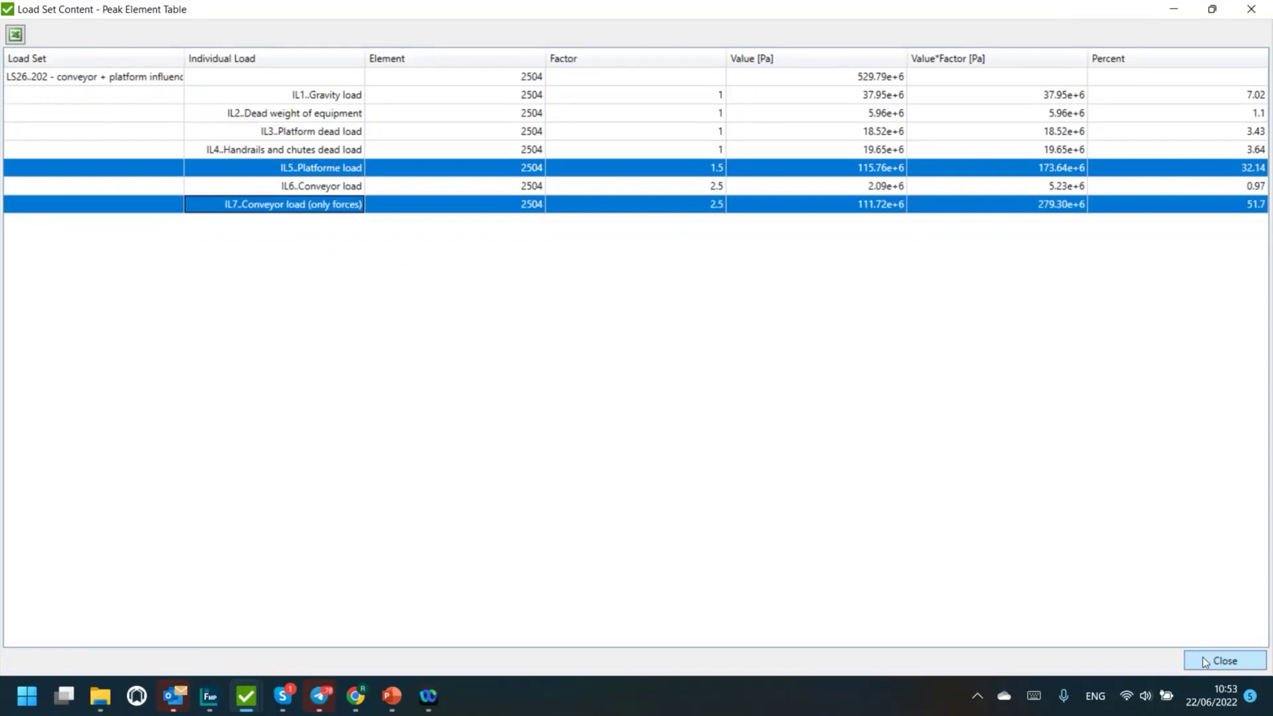
{"action": "left_click", "coordinate": [1224, 660]}
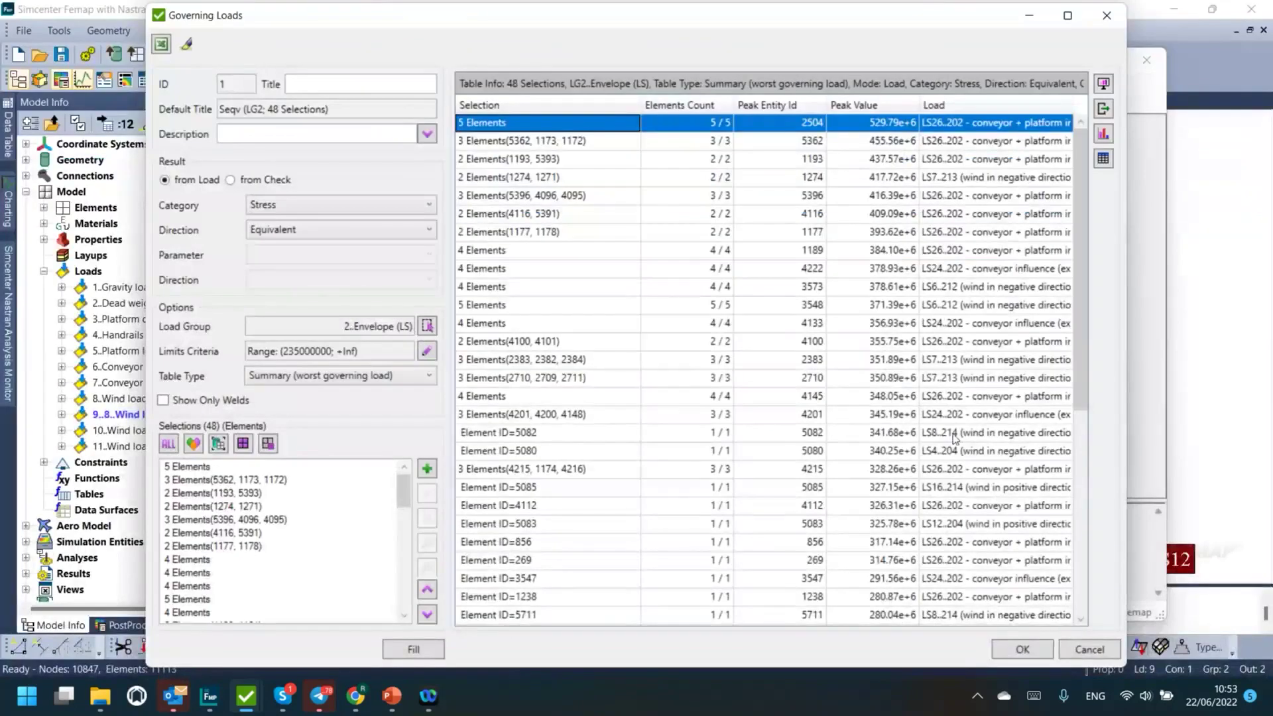
Step: Look through the rows of the equivalent stress governing loads table and accept it
{"action": "scroll", "coordinate": [953, 438], "scroll_direction": "up", "scroll_amount": 1}
{"action": "left_click", "coordinate": [556, 122]}
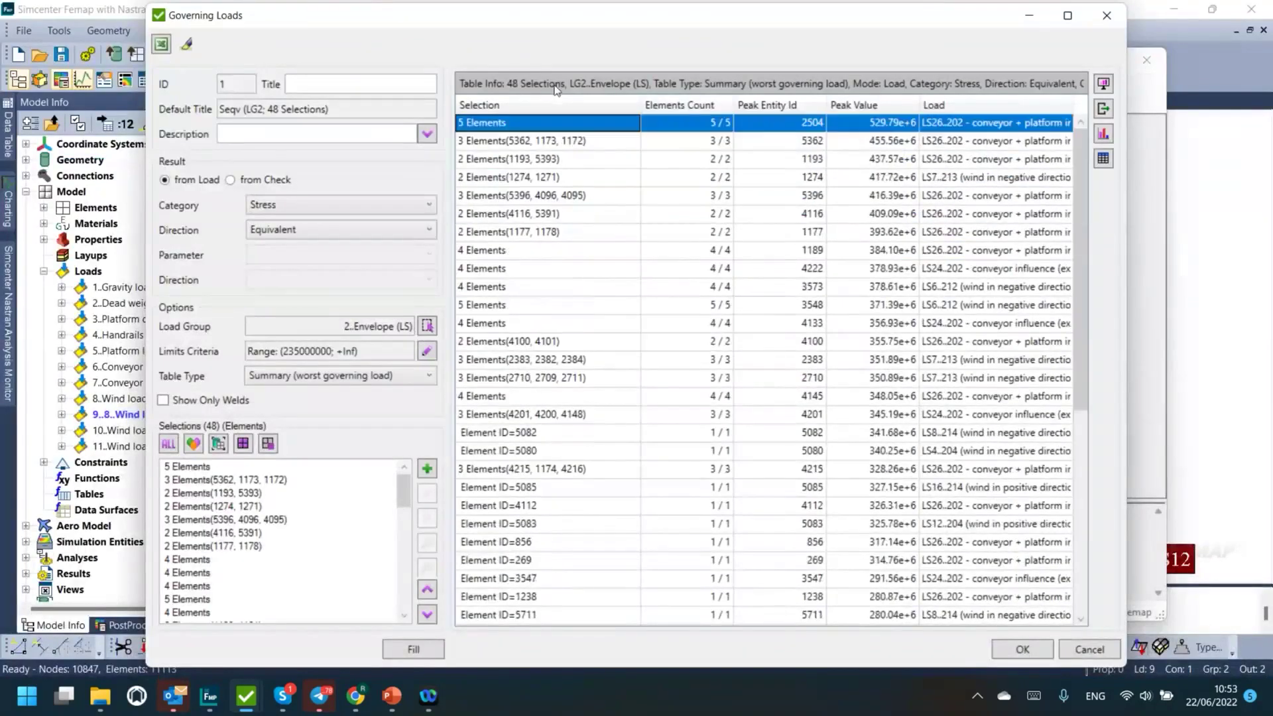
{"action": "left_click", "coordinate": [557, 142]}
{"action": "left_click", "coordinate": [560, 214]}
{"action": "scroll", "coordinate": [626, 341], "scroll_direction": "down", "scroll_amount": 7}
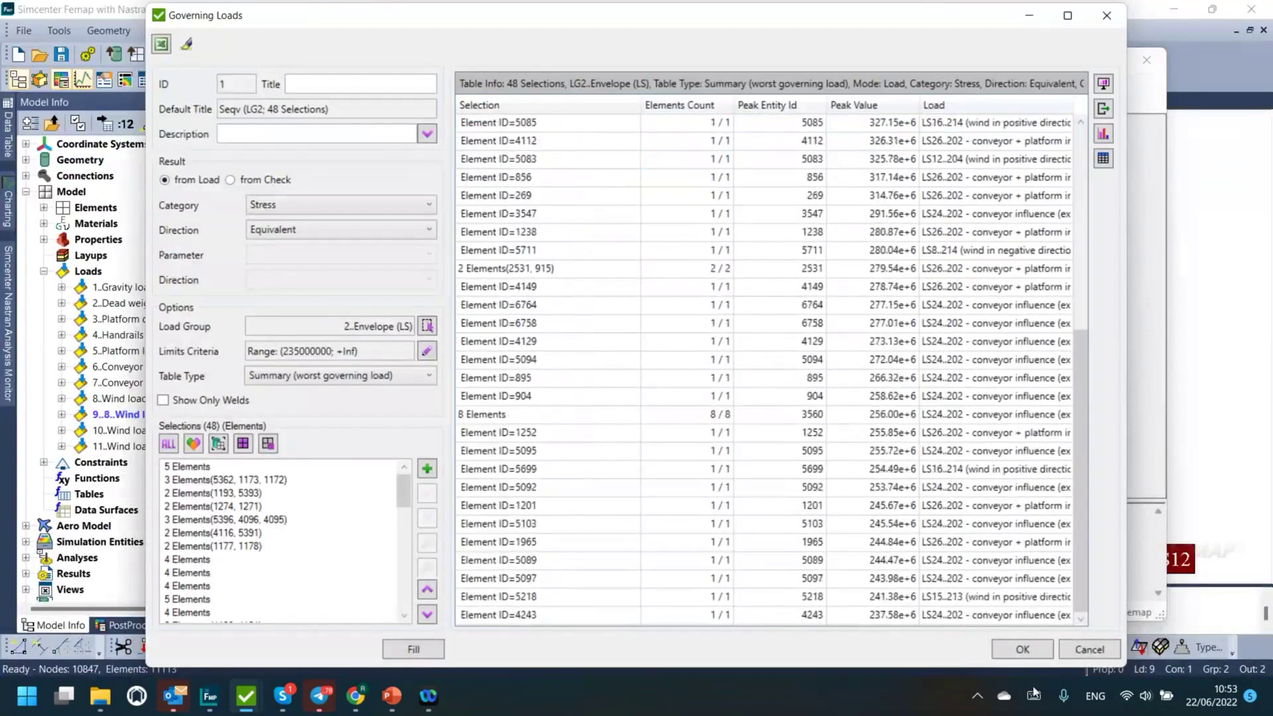
{"action": "left_click", "coordinate": [1014, 651]}
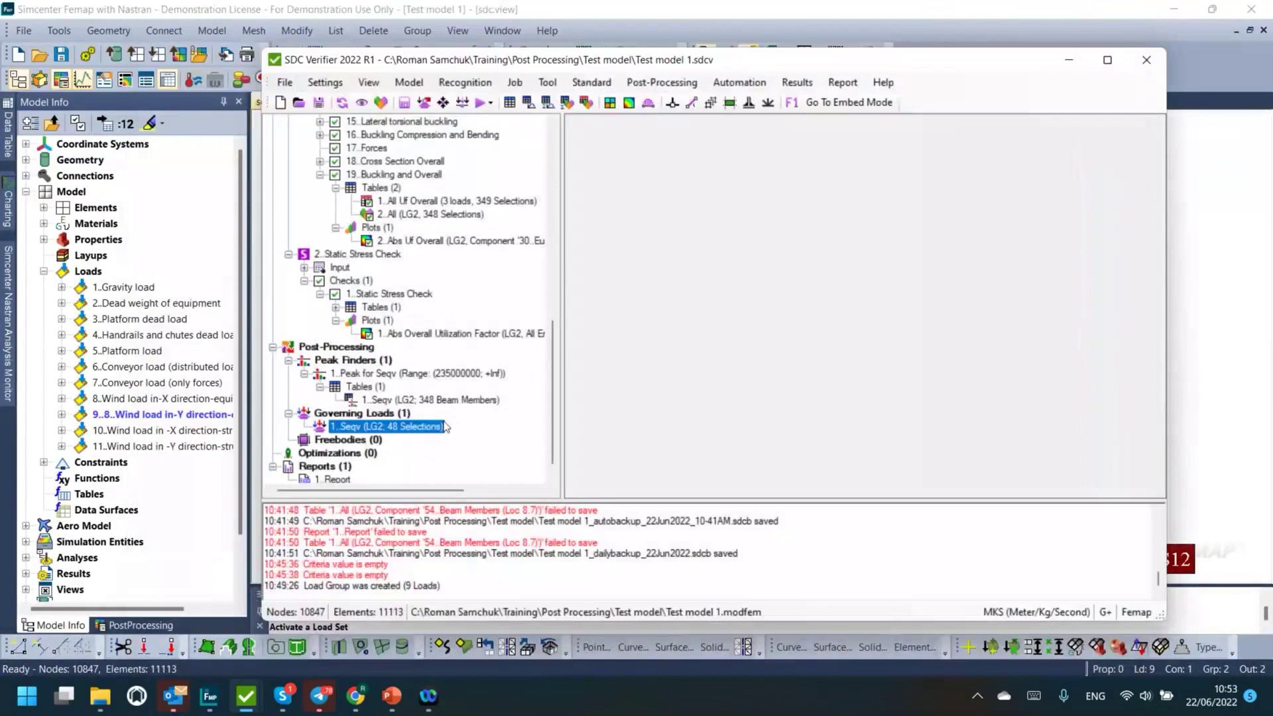
Step: Add a new empty Designer report to the project's reports
{"action": "scroll", "coordinate": [398, 451], "scroll_direction": "down", "scroll_amount": 1}
{"action": "left_click", "coordinate": [324, 468]}
{"action": "right_click", "coordinate": [324, 467]}
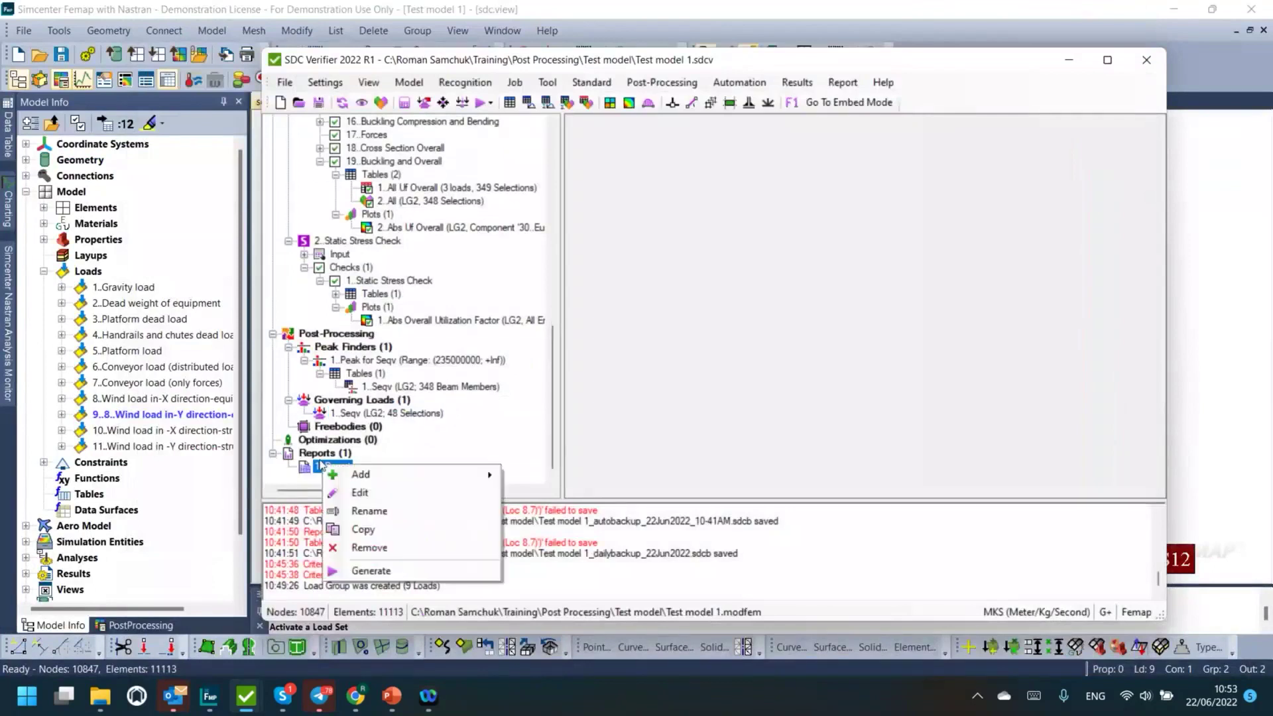
{"action": "left_click", "coordinate": [315, 454]}
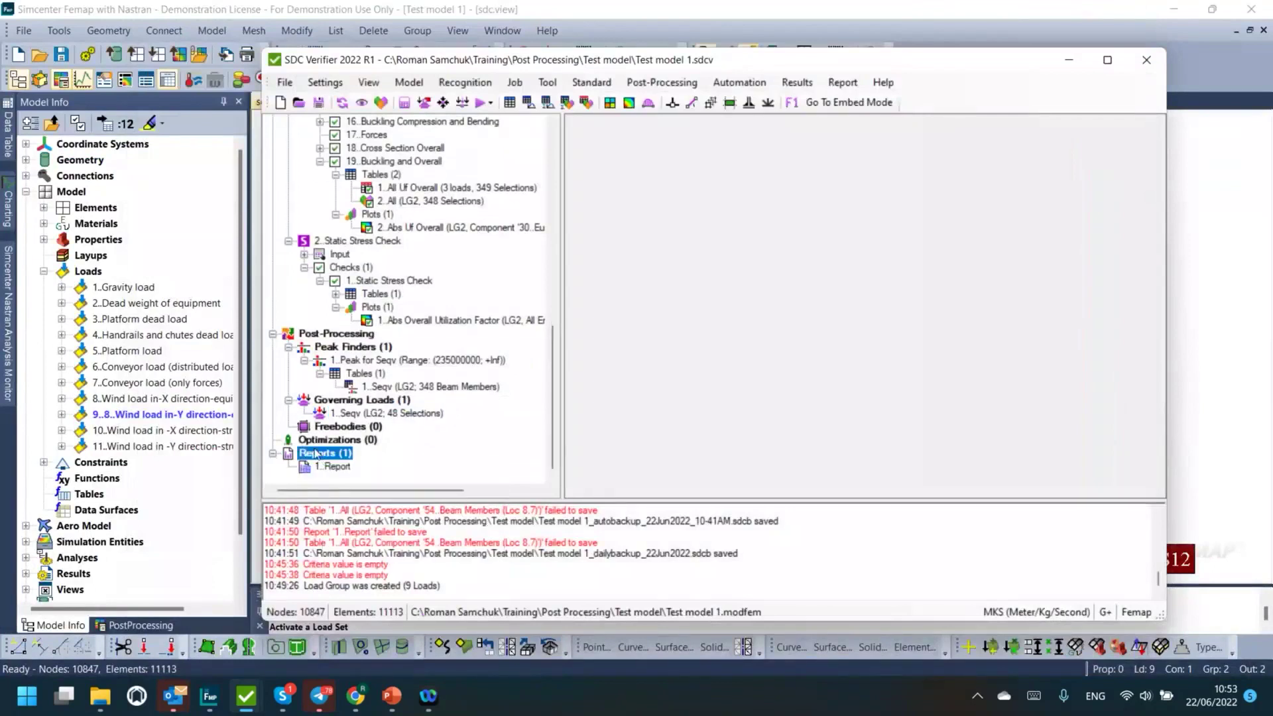
{"action": "right_click", "coordinate": [316, 454]}
{"action": "mouse_move", "coordinate": [398, 458]}
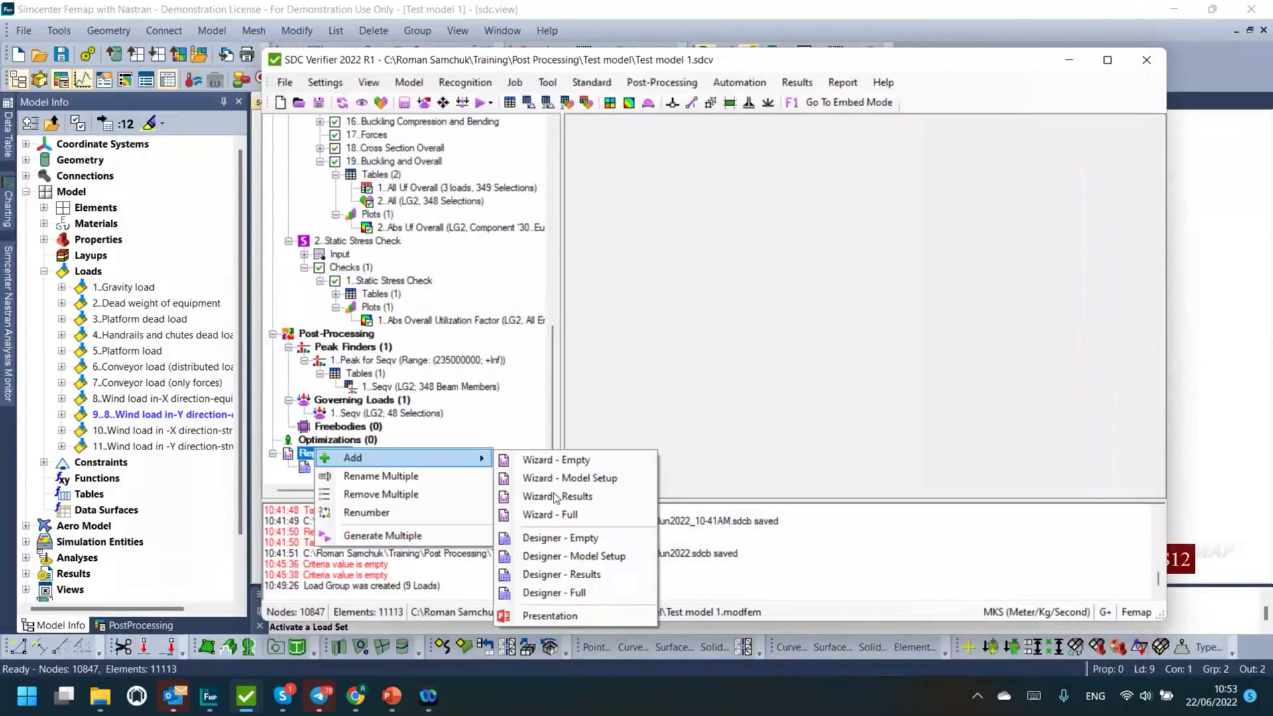
{"action": "left_click", "coordinate": [561, 539]}
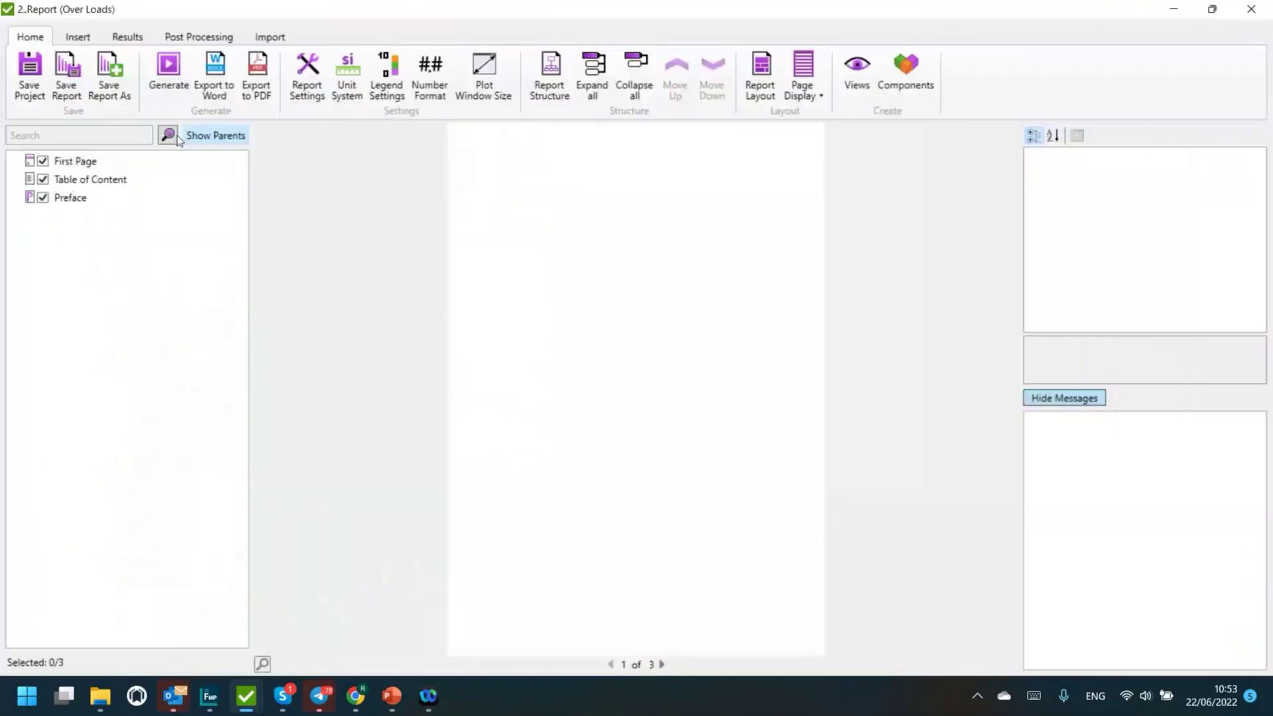
Step: Import the 1..Peak for Seqv peak finder table into the new report
{"action": "left_click", "coordinate": [199, 37]}
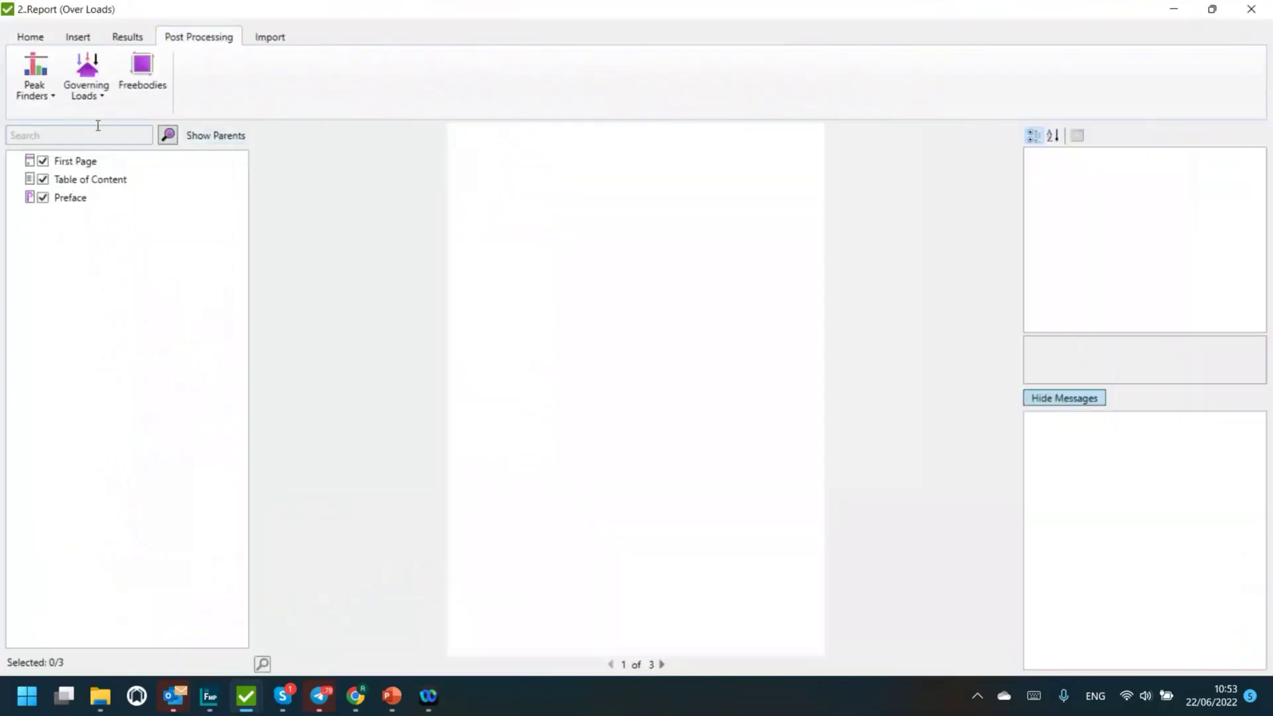
{"action": "left_click", "coordinate": [95, 102]}
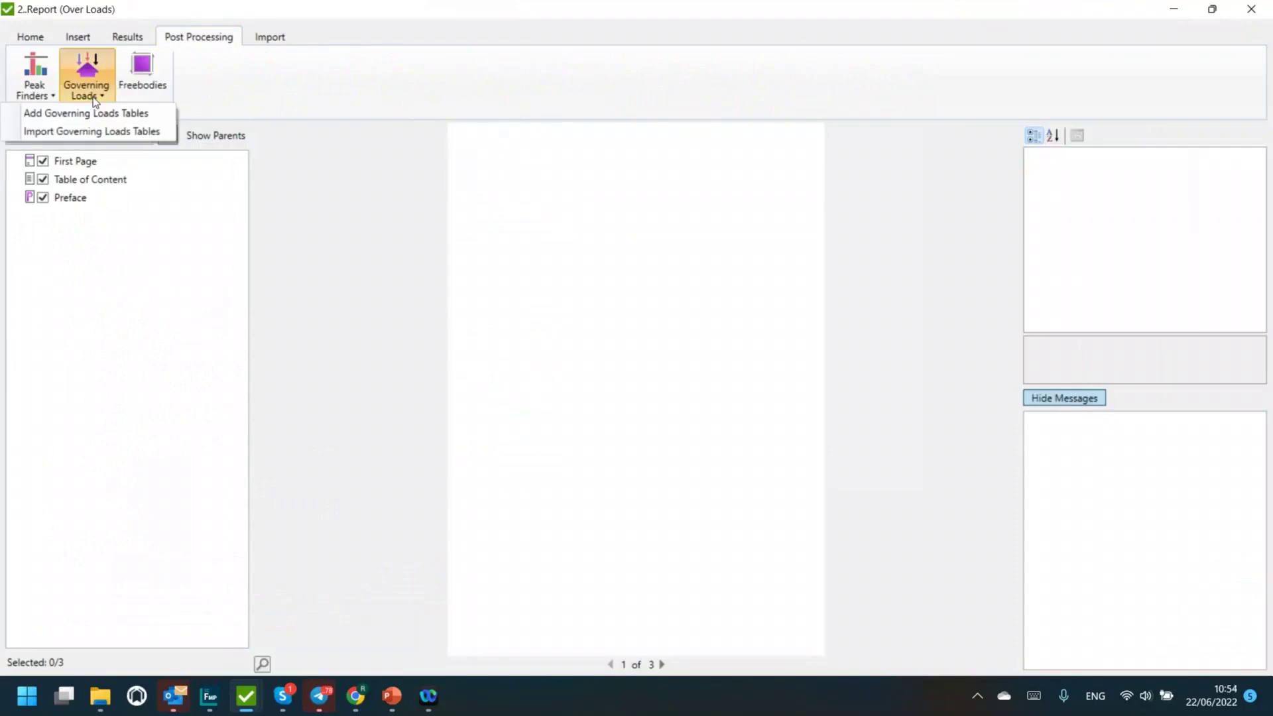
{"action": "left_click", "coordinate": [37, 91]}
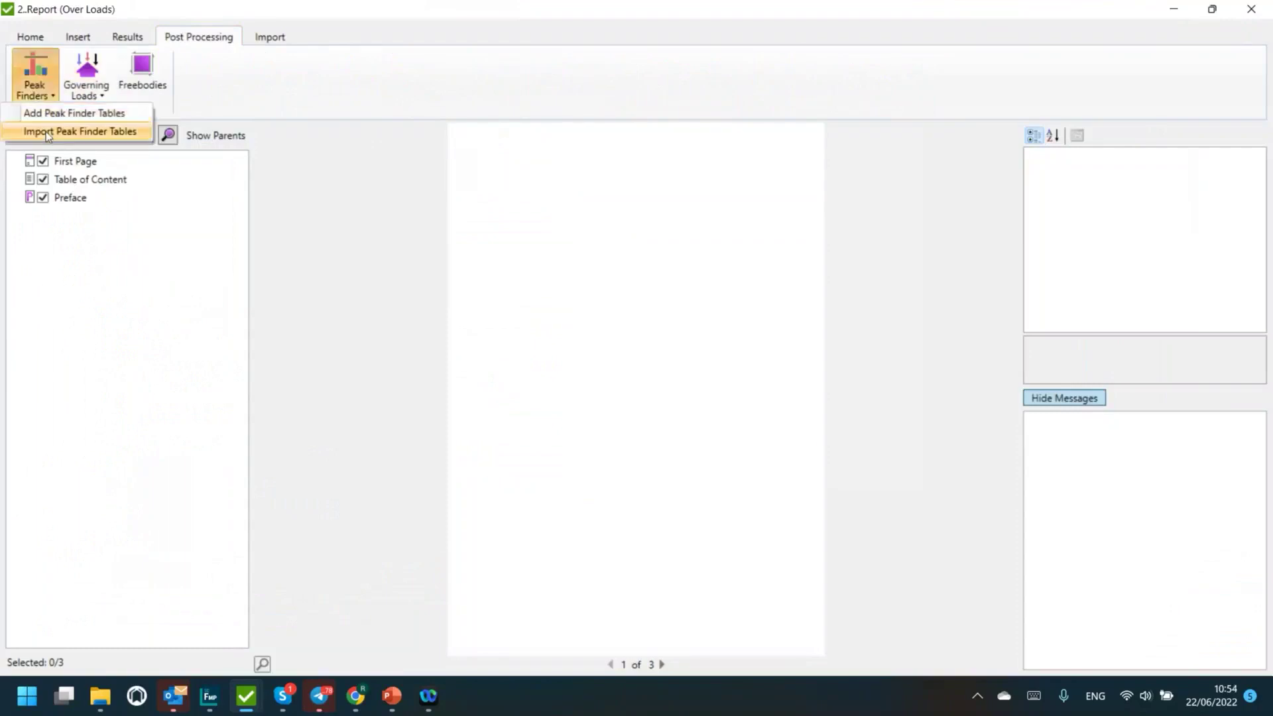
{"action": "left_click", "coordinate": [46, 131]}
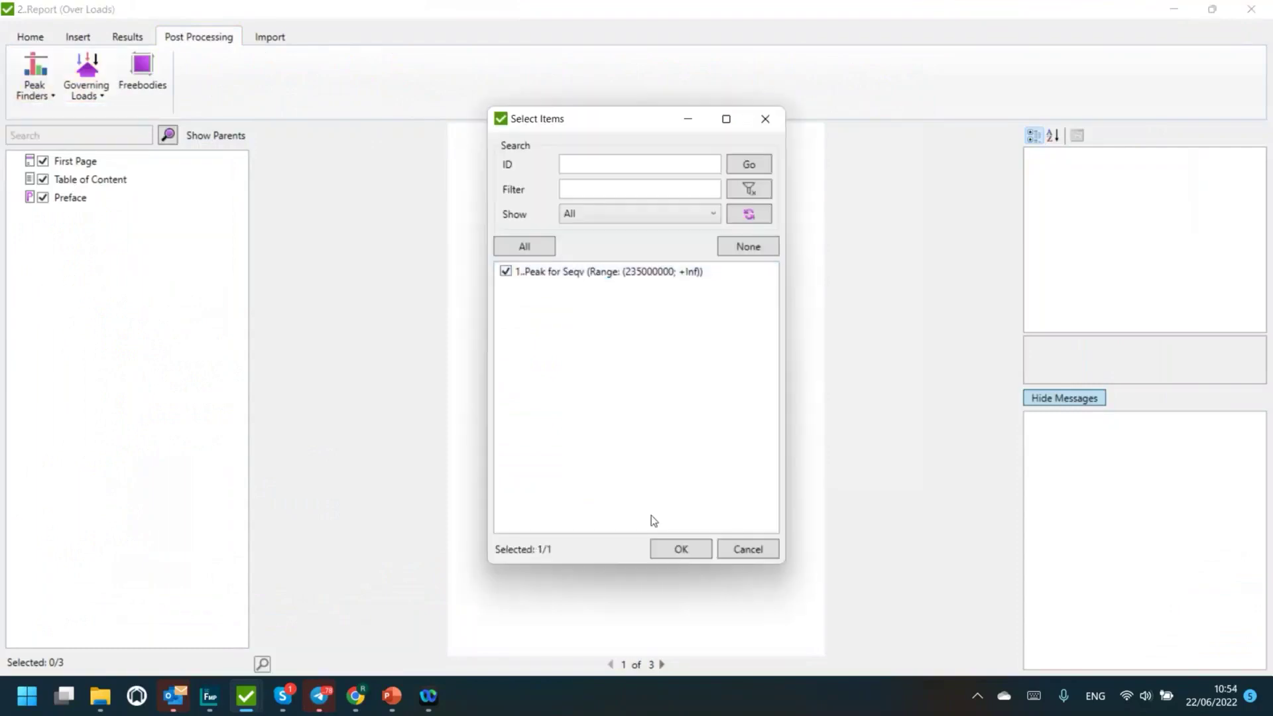
{"action": "left_click", "coordinate": [679, 549]}
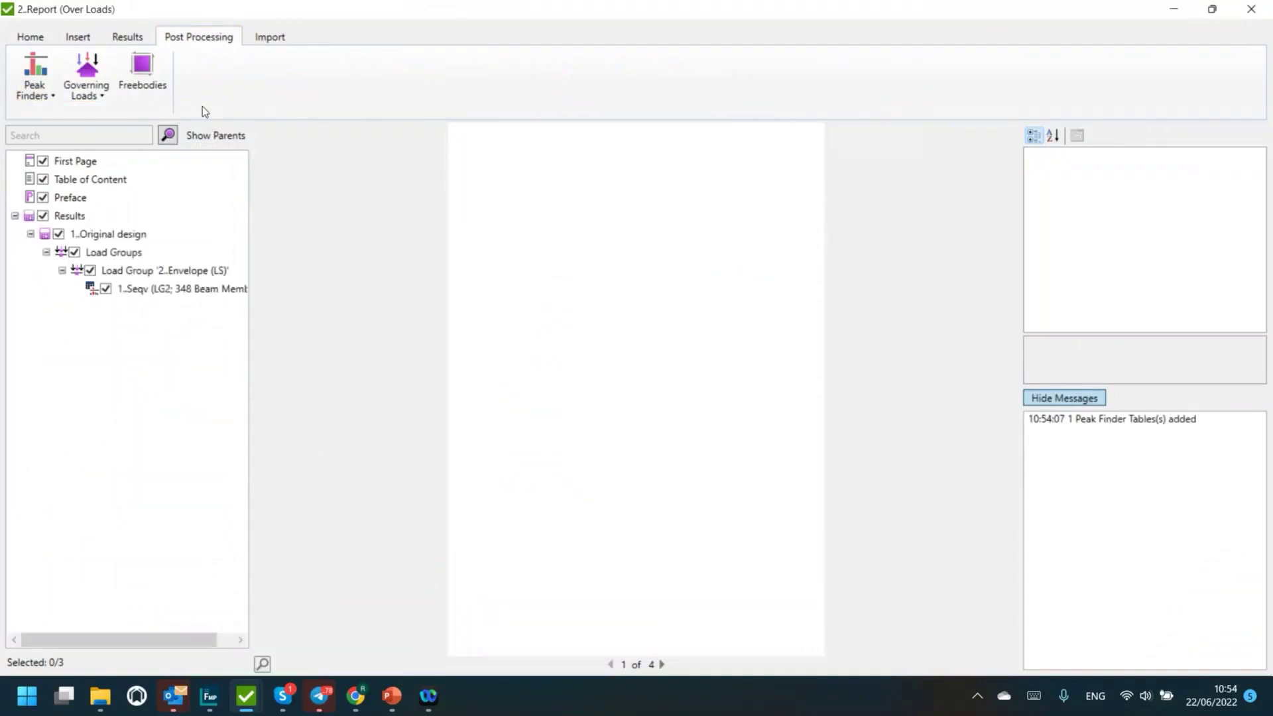
Step: Change the report structure so that results are grouped over Custom
{"action": "left_click", "coordinate": [31, 38]}
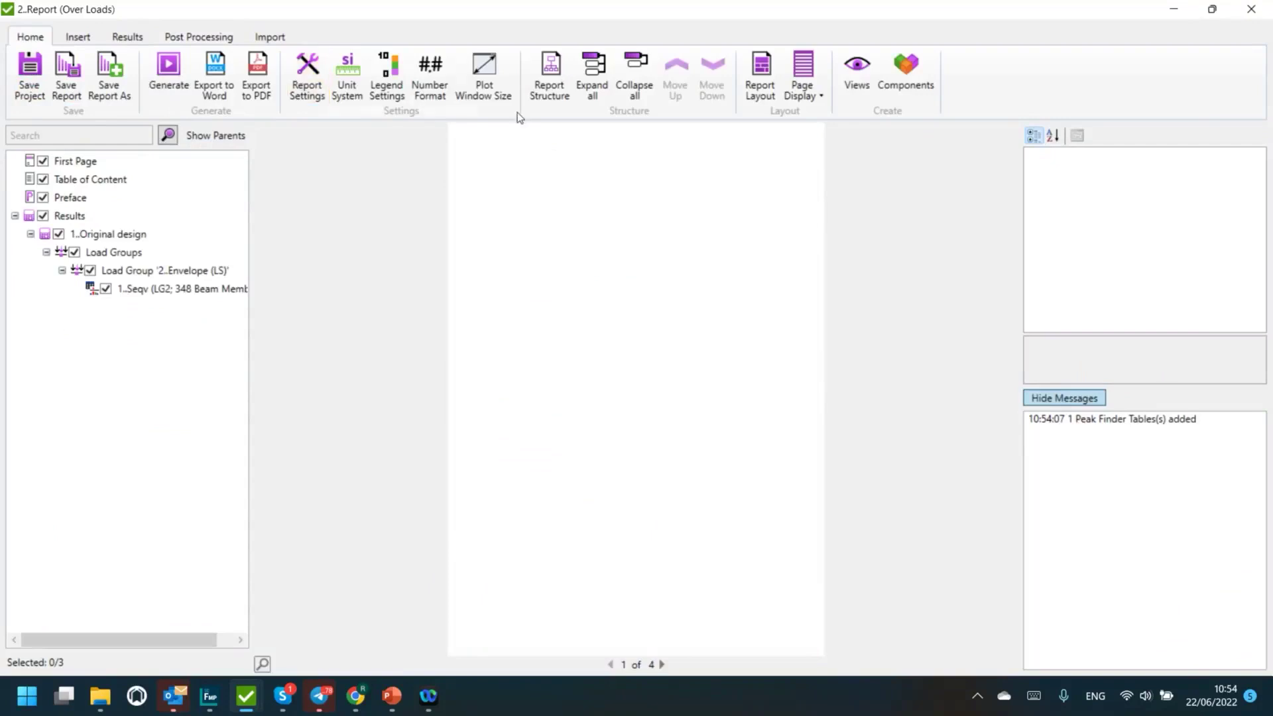
{"action": "left_click", "coordinate": [551, 93]}
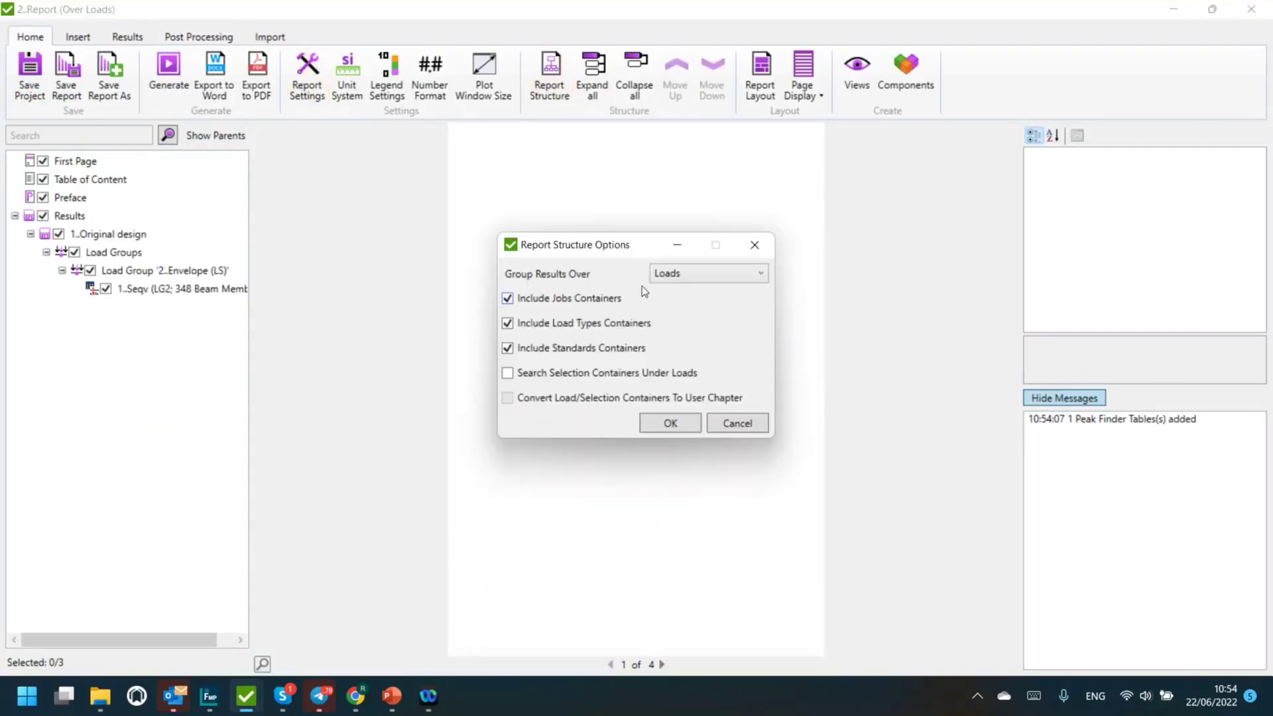
{"action": "left_click", "coordinate": [663, 274]}
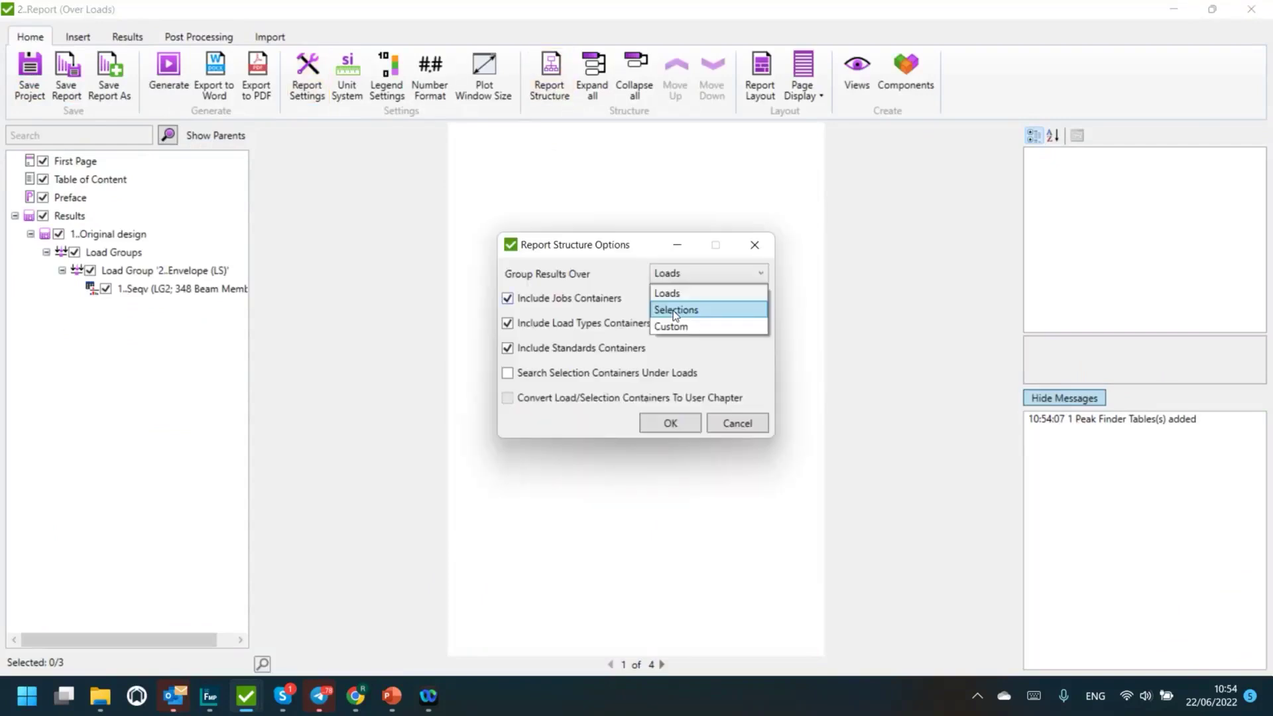
{"action": "left_click", "coordinate": [674, 327]}
{"action": "left_click", "coordinate": [670, 423]}
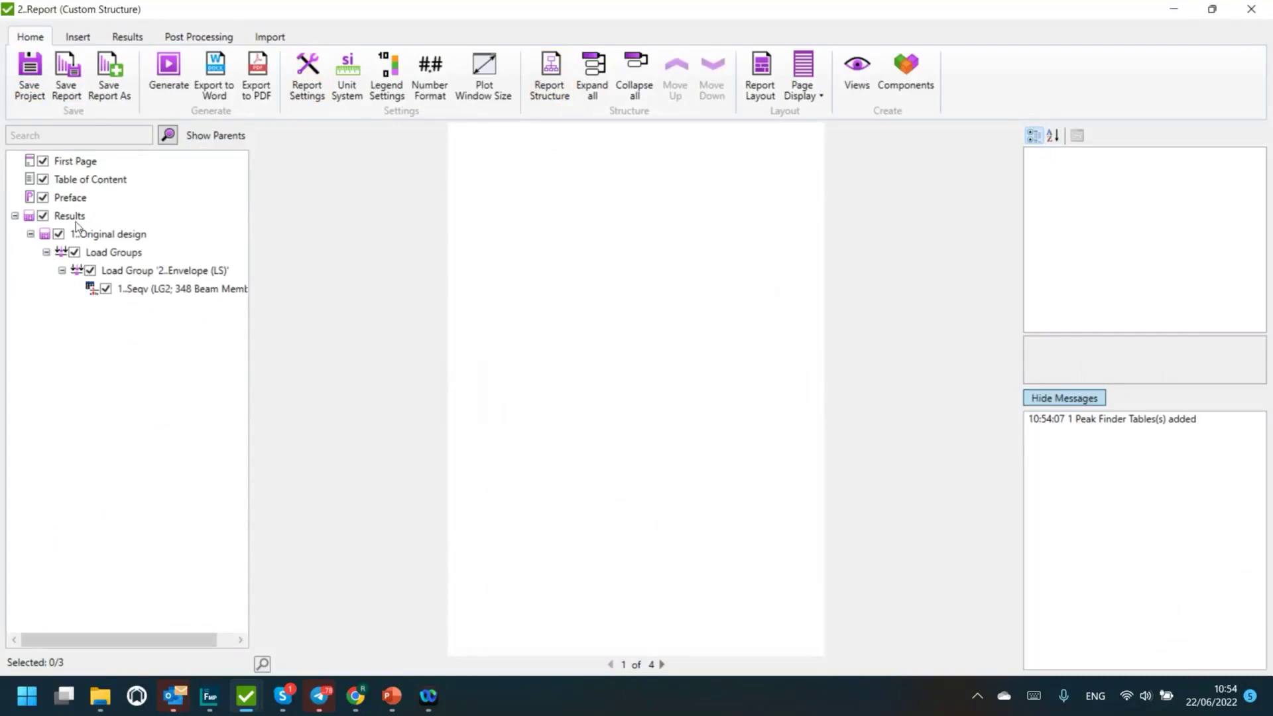
Step: Delete the Results chapter from the report and import the 1..Peak for Seqv peak finder table again
{"action": "left_click", "coordinate": [66, 215]}
{"action": "key", "text": "Delete"}
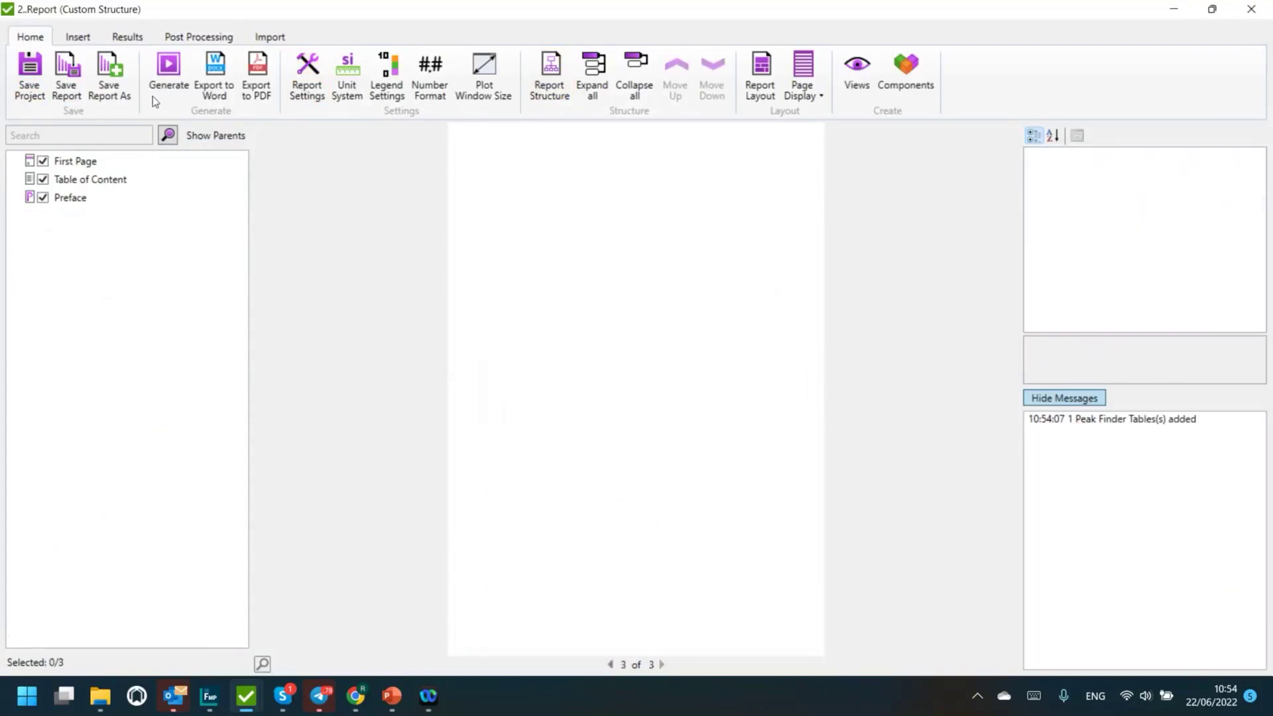
{"action": "left_click", "coordinate": [199, 37]}
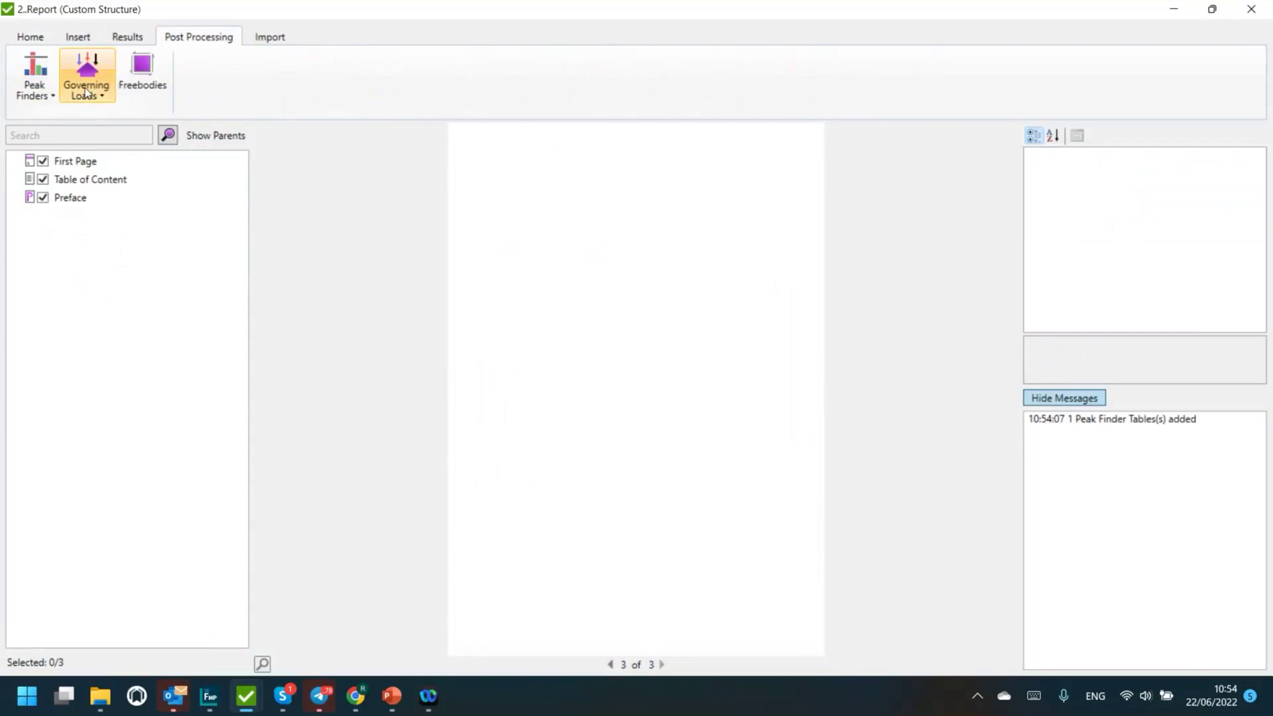
{"action": "left_click", "coordinate": [34, 83]}
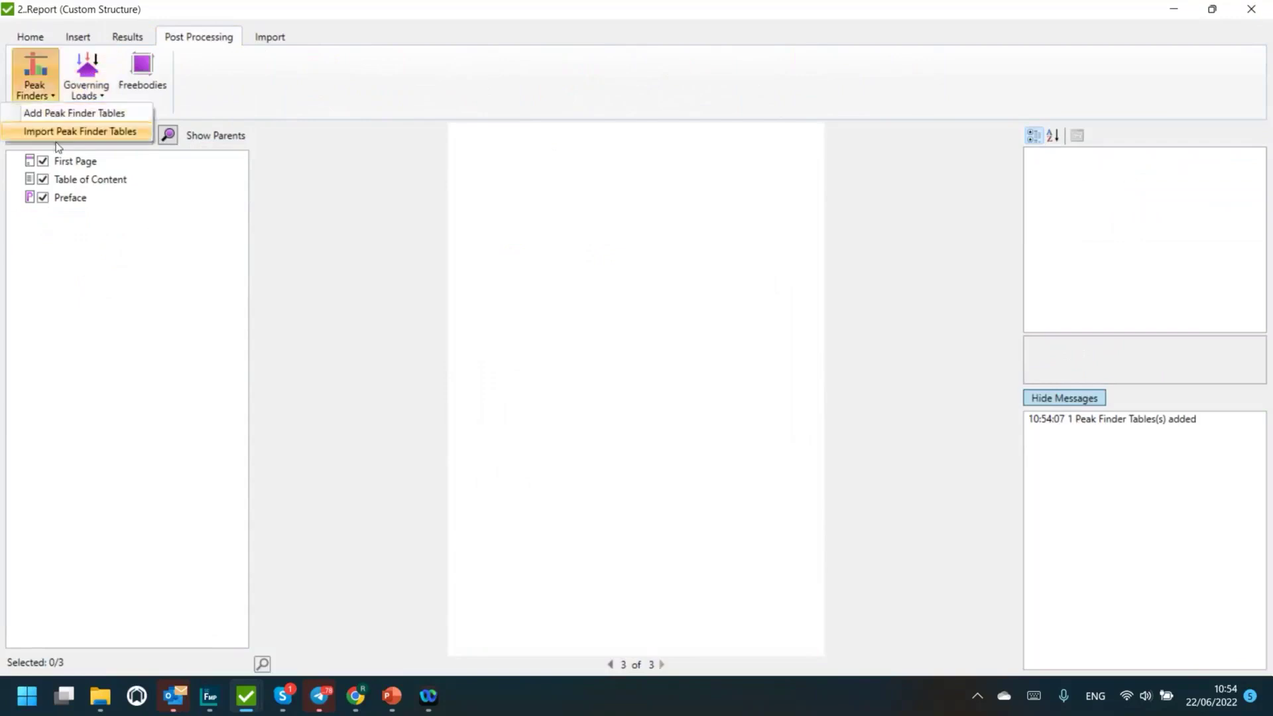
{"action": "left_click", "coordinate": [58, 135]}
{"action": "left_click", "coordinate": [505, 271]}
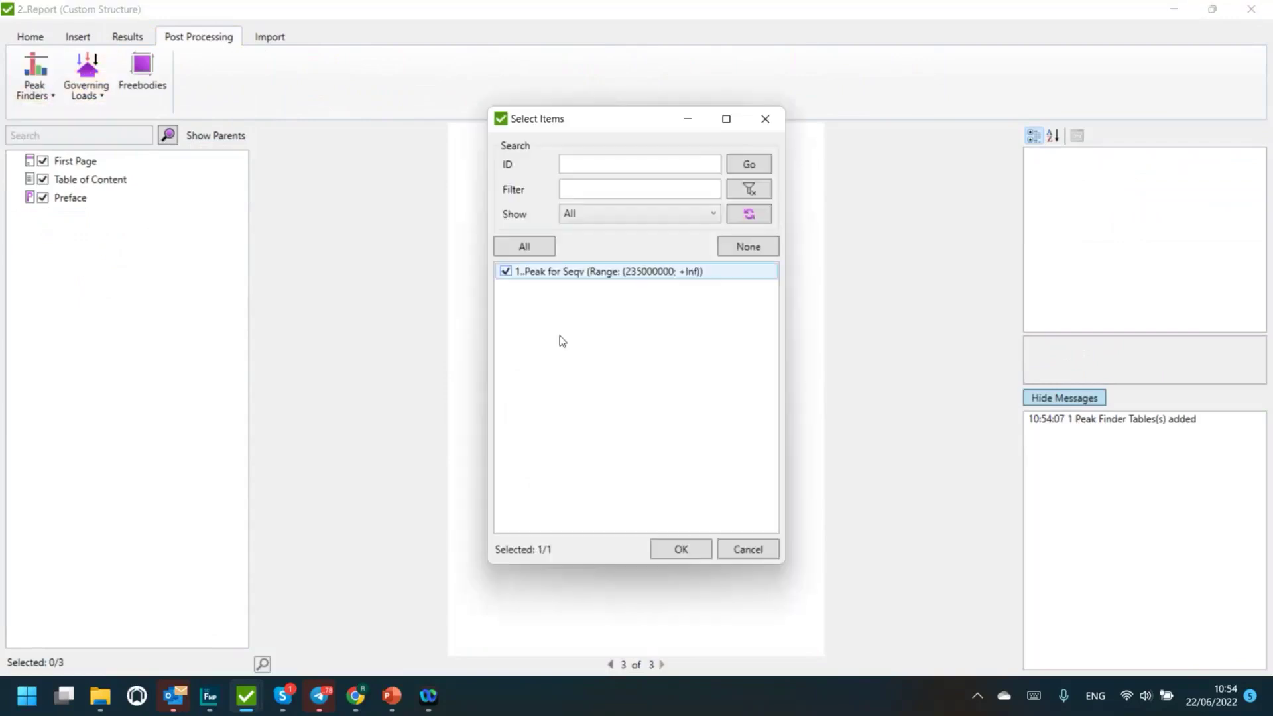
{"action": "left_click", "coordinate": [676, 549]}
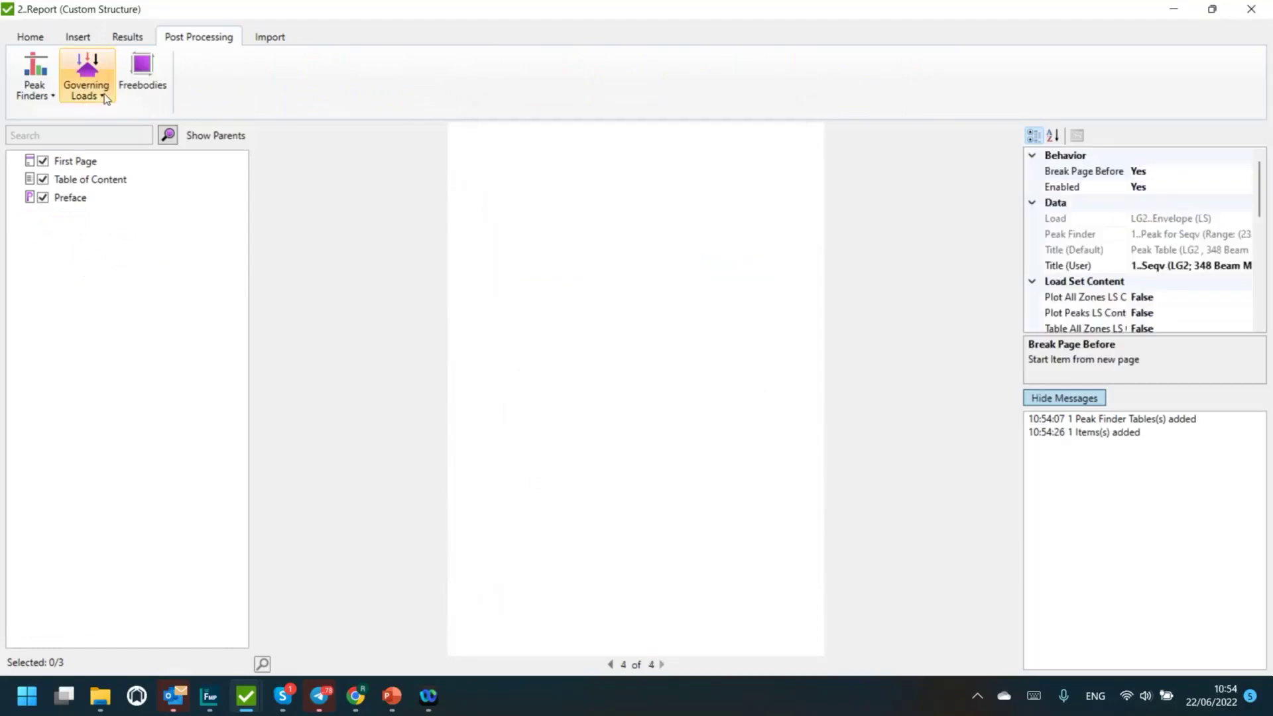
Step: Import the 1..Seqv (LG2; 48 Selections) governing loads table into the report
{"action": "left_click", "coordinate": [104, 97]}
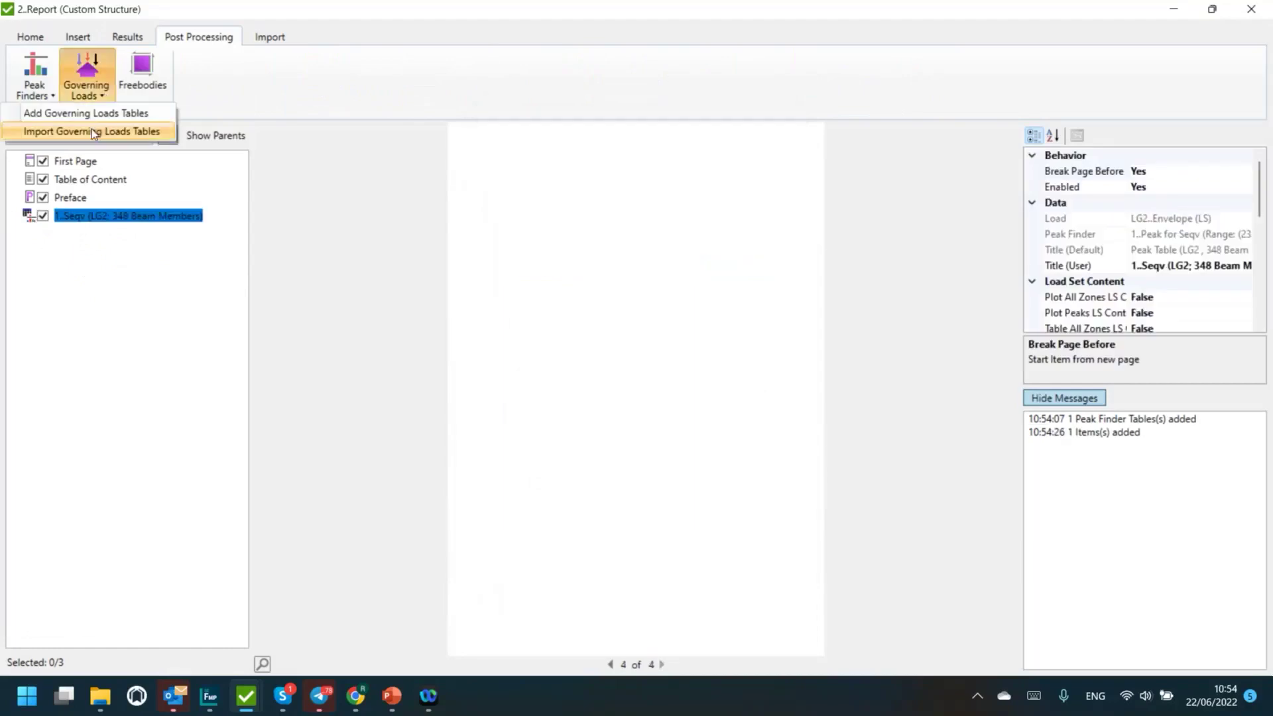
{"action": "left_click", "coordinate": [92, 130]}
{"action": "left_click", "coordinate": [506, 272]}
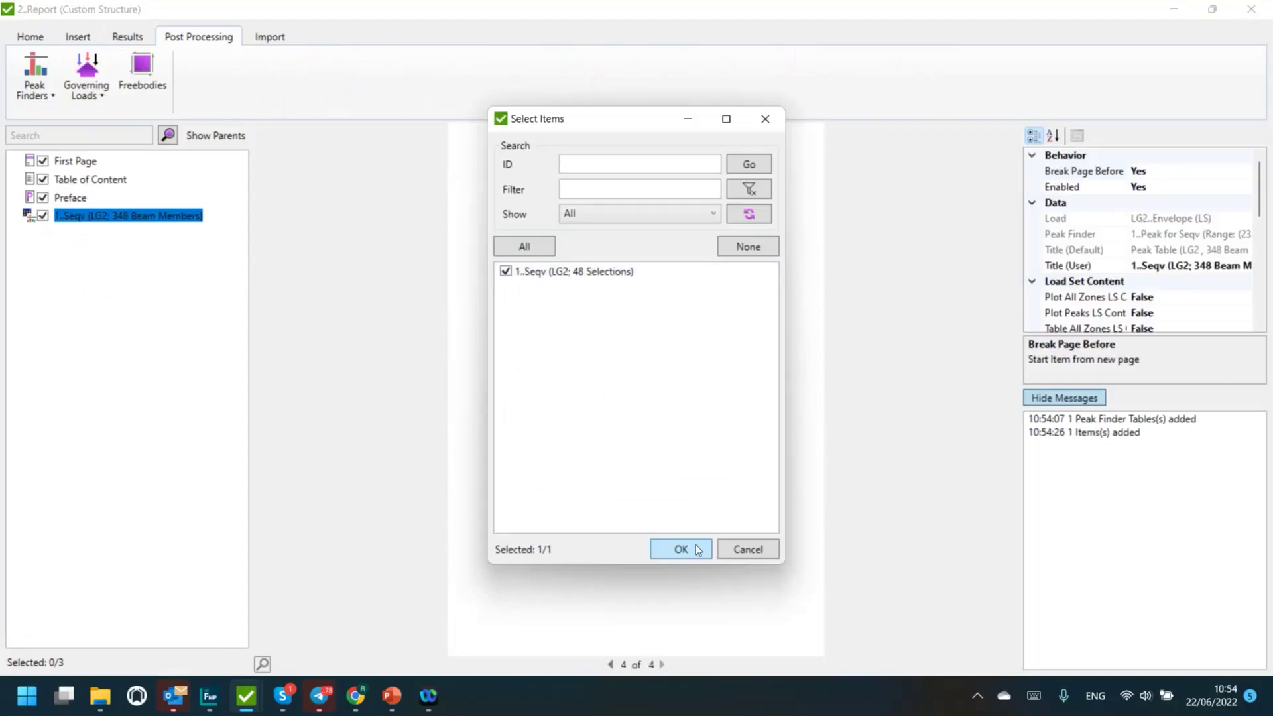
{"action": "left_click", "coordinate": [681, 549]}
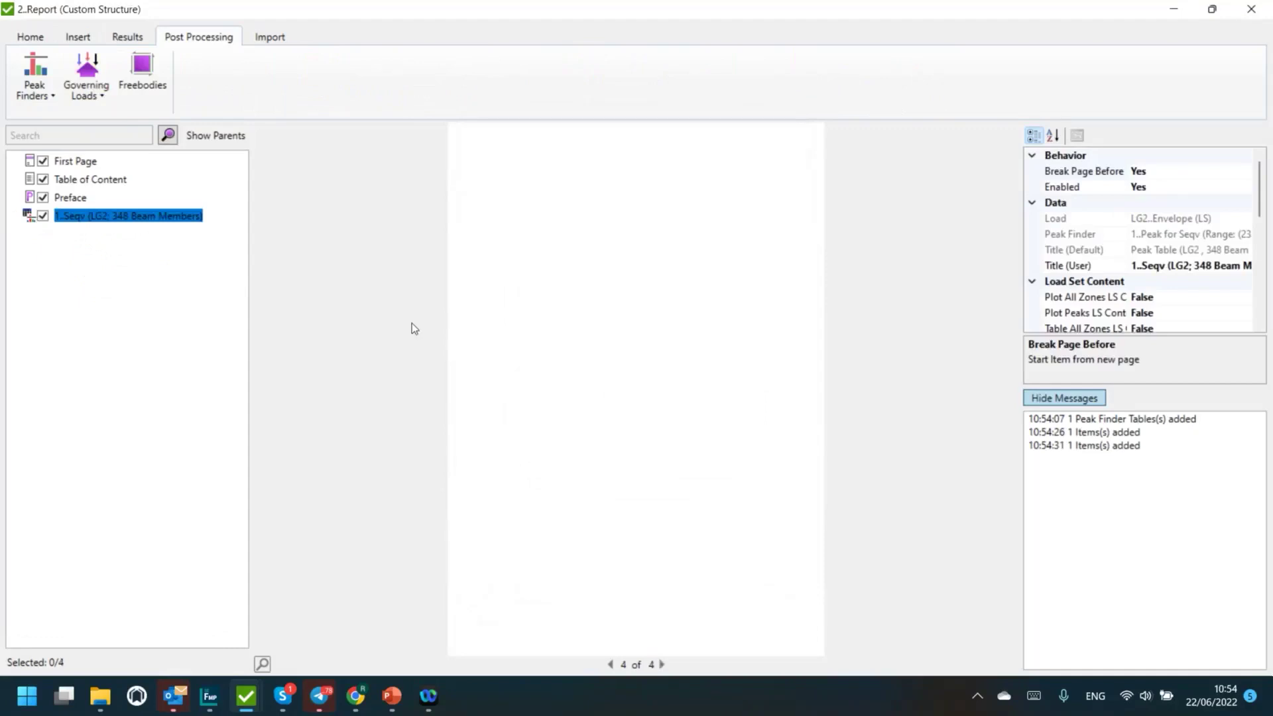
Step: For the 1..Seqv (LG2; 348 Beam Members) report item, set Plot All Zones, Plot Peaks and Table All Zones LS Content to True
{"action": "left_click", "coordinate": [178, 218]}
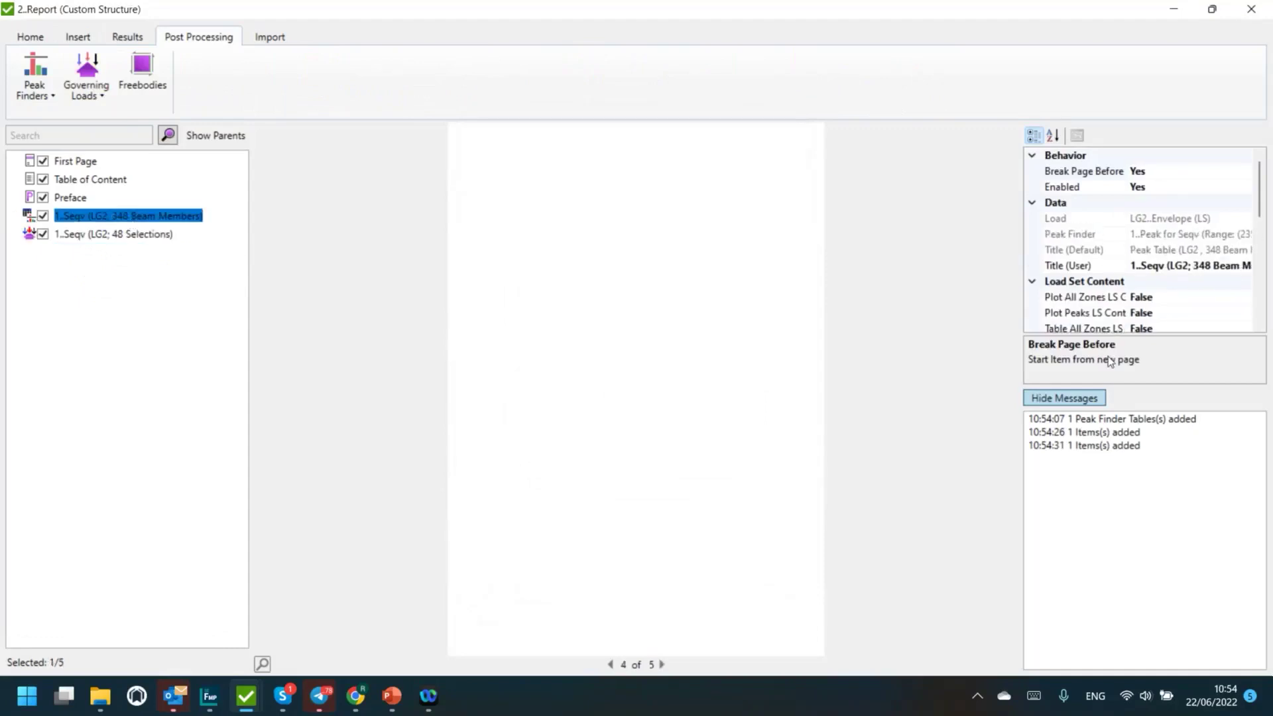
{"action": "scroll", "coordinate": [1150, 279], "scroll_direction": "down", "scroll_amount": 2}
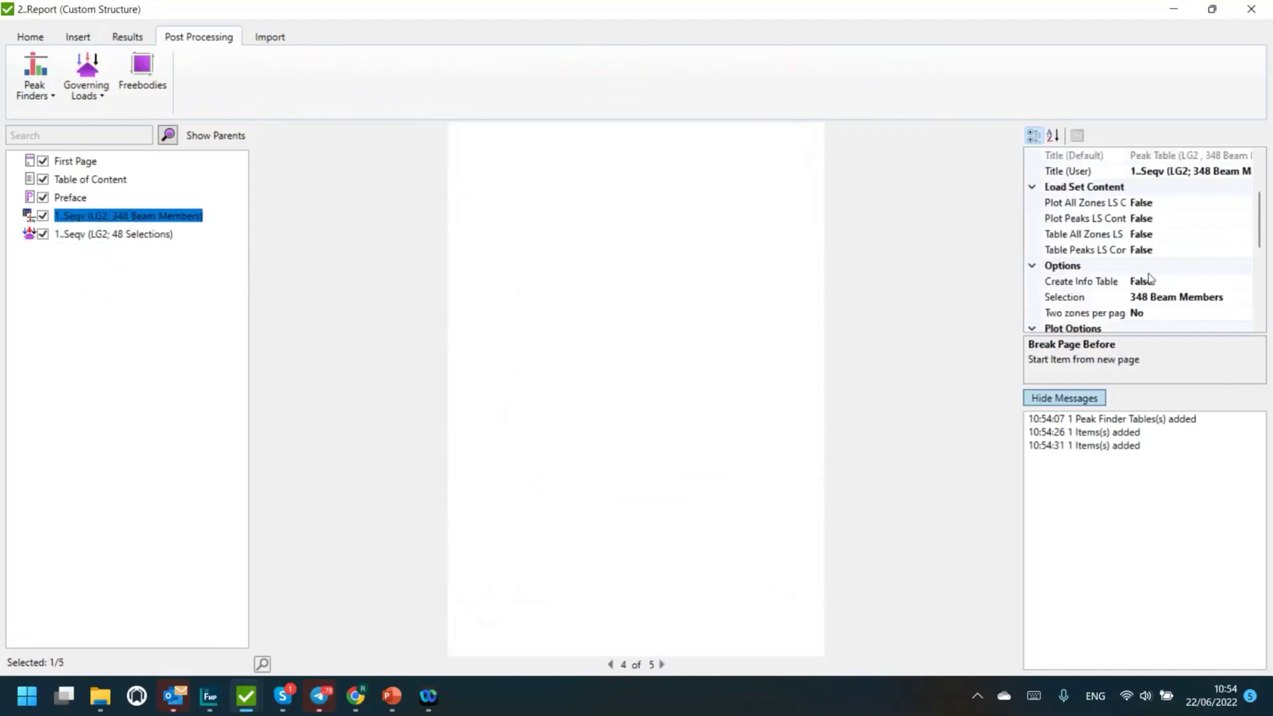
{"action": "double_click", "coordinate": [1086, 205]}
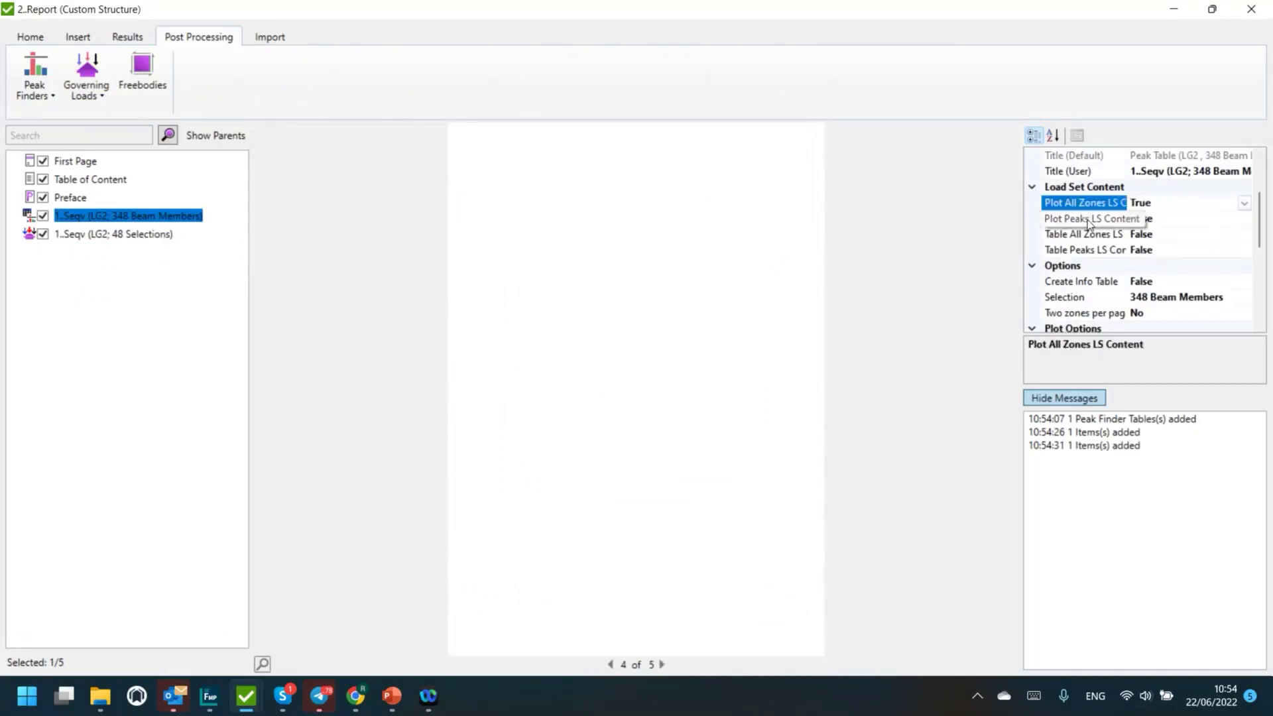
{"action": "double_click", "coordinate": [1088, 221]}
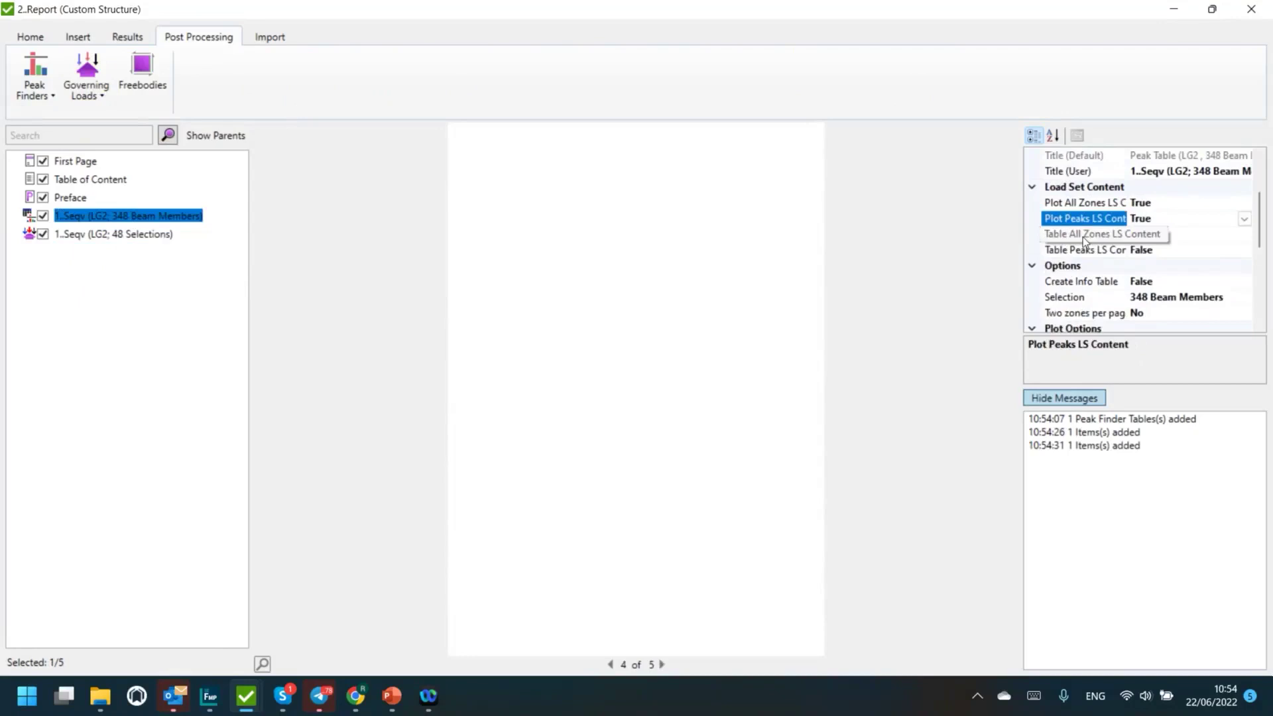
{"action": "double_click", "coordinate": [1085, 236]}
Step: Set Create Info Table to True for the peak table item and include the detailed plot and detailed table for each zone
{"action": "scroll", "coordinate": [1081, 240], "scroll_direction": "down", "scroll_amount": 1}
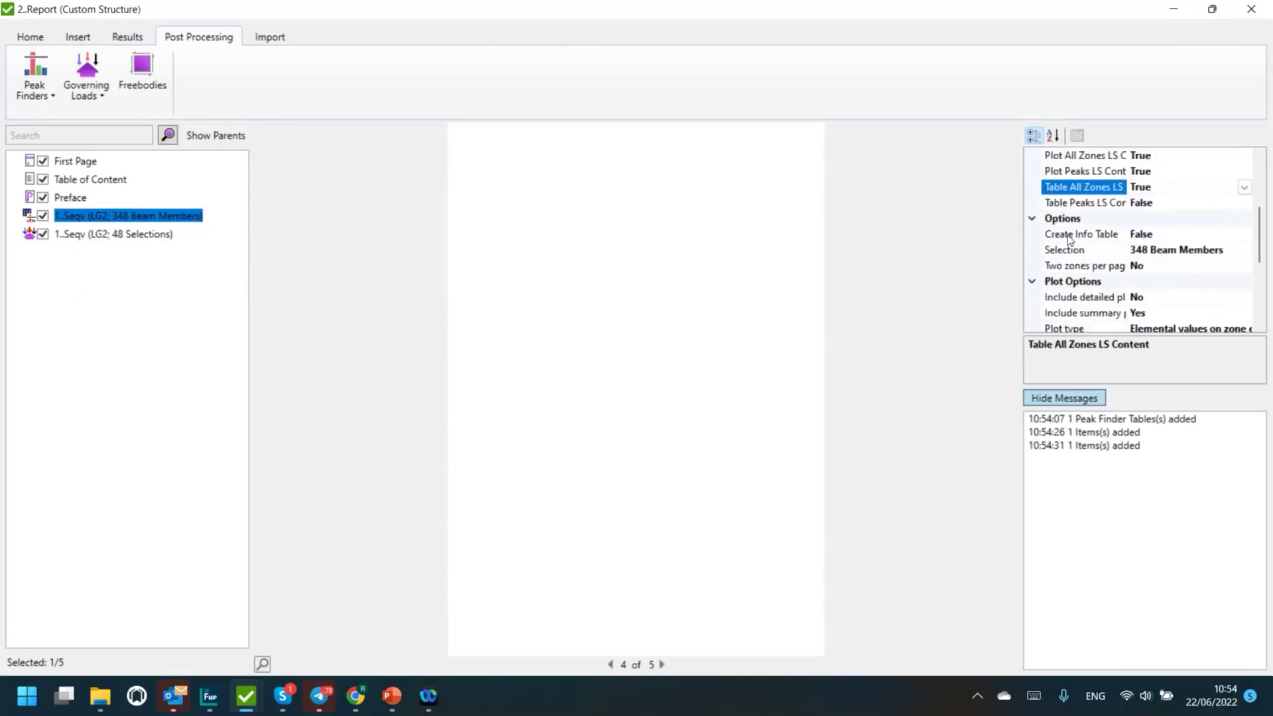
{"action": "double_click", "coordinate": [1069, 236]}
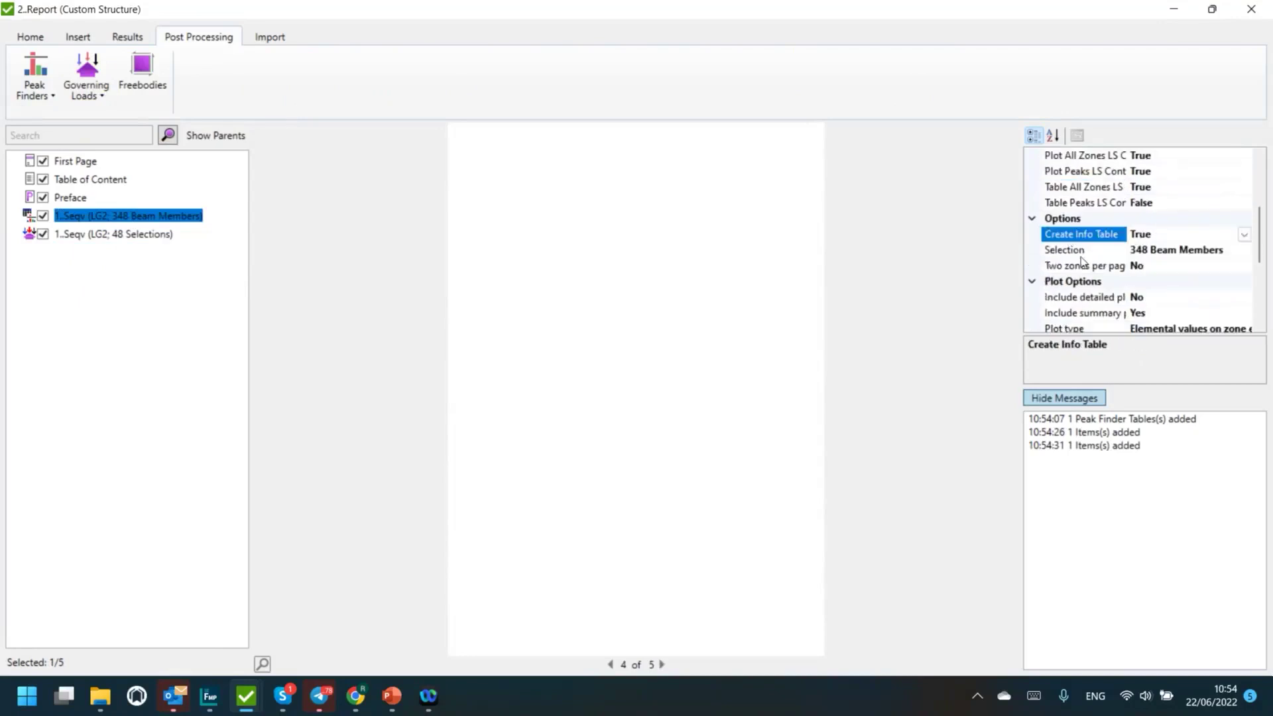
{"action": "scroll", "coordinate": [1080, 258], "scroll_direction": "down", "scroll_amount": 1}
{"action": "double_click", "coordinate": [1077, 256]}
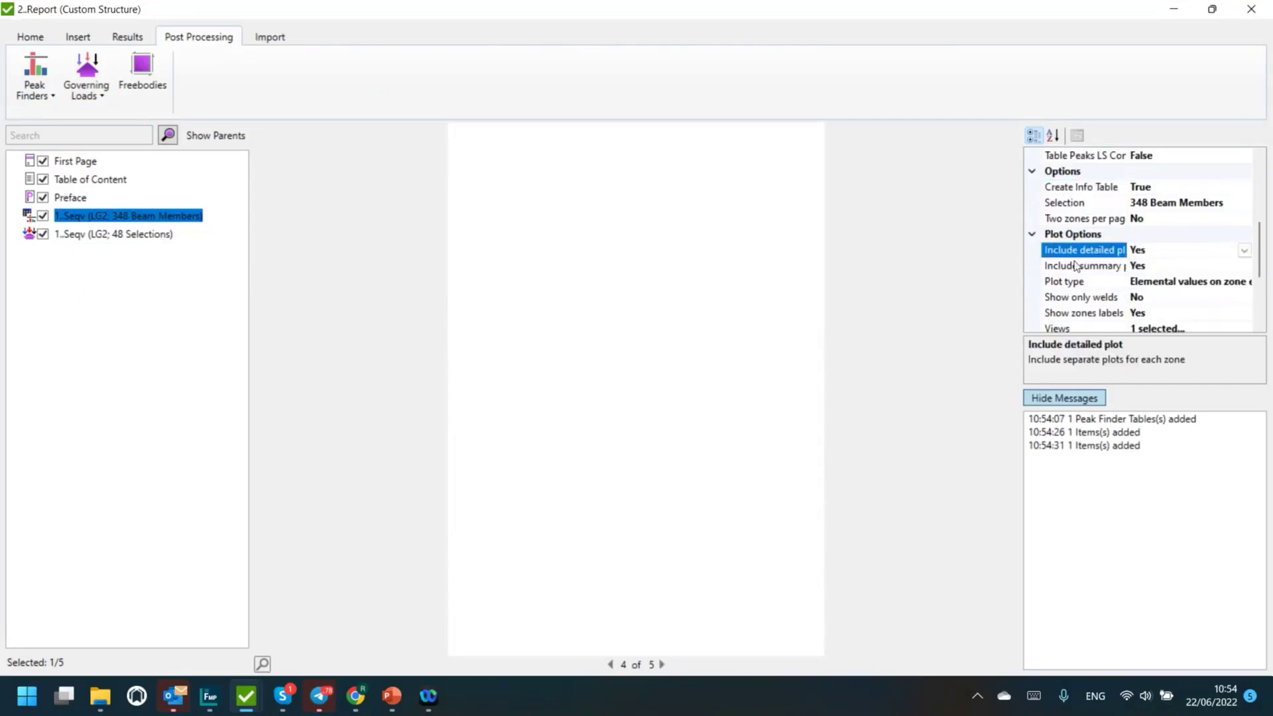
{"action": "double_click", "coordinate": [1074, 267]}
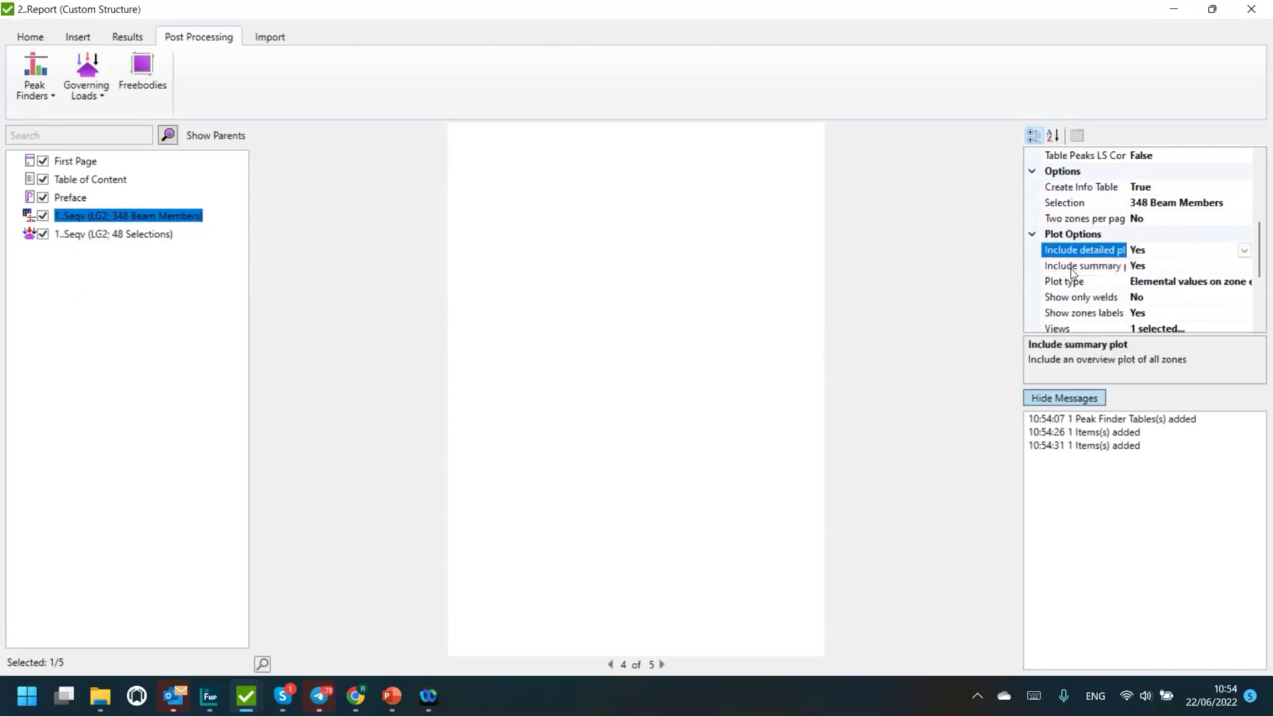
{"action": "double_click", "coordinate": [1073, 271]}
{"action": "scroll", "coordinate": [1074, 268], "scroll_direction": "down", "scroll_amount": 3}
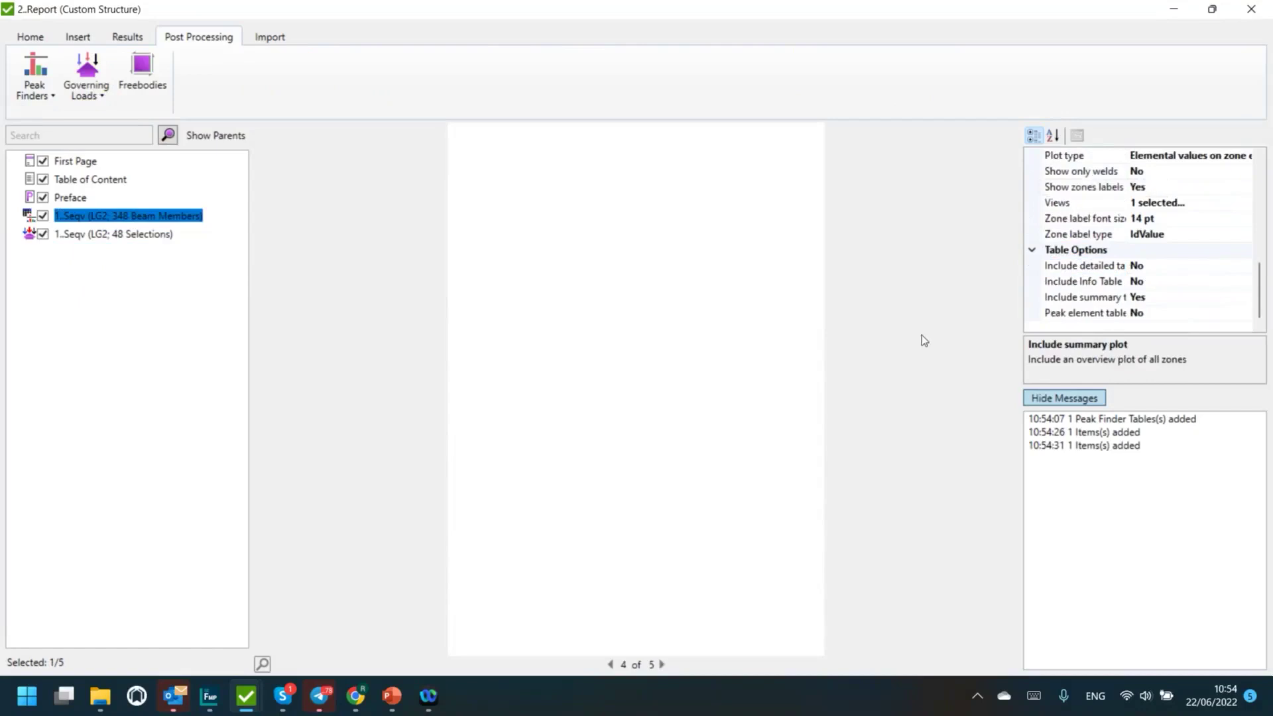
{"action": "double_click", "coordinate": [1081, 266]}
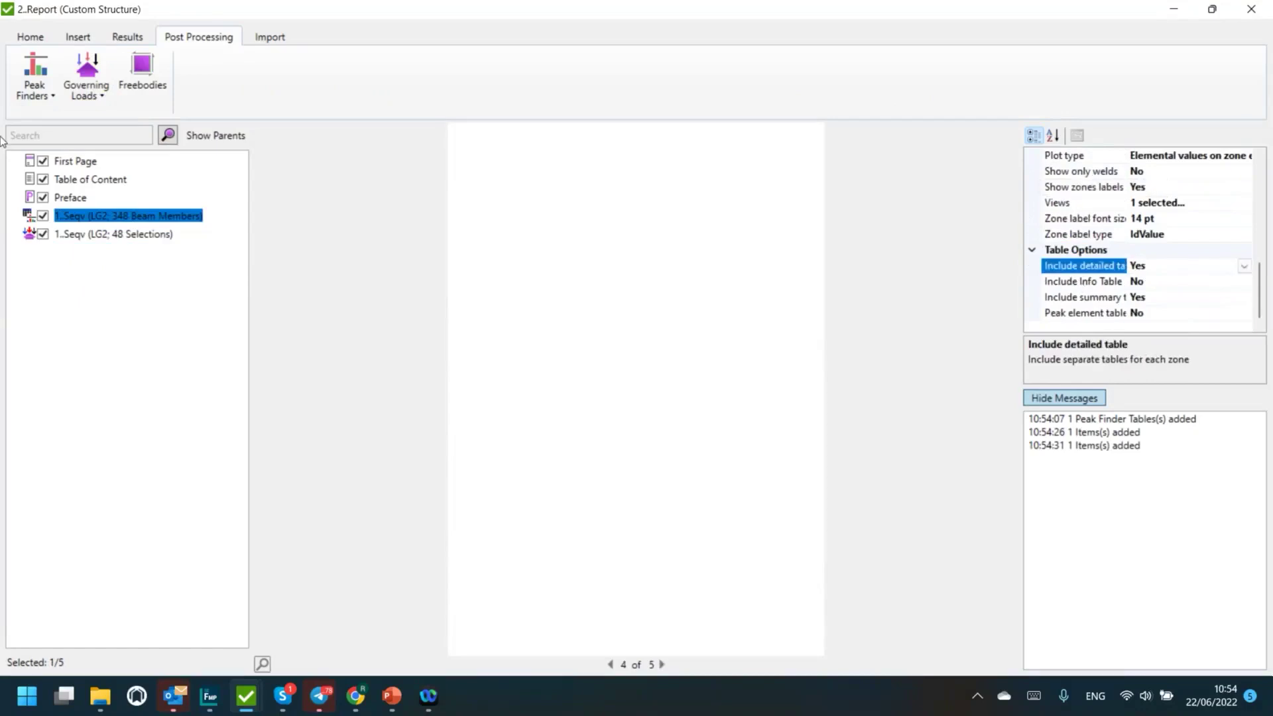
Step: Examine the peak table's preview pages, covering the zone summary with loads, the overview plot and the separate zone tables and plots
{"action": "left_click", "coordinate": [90, 222]}
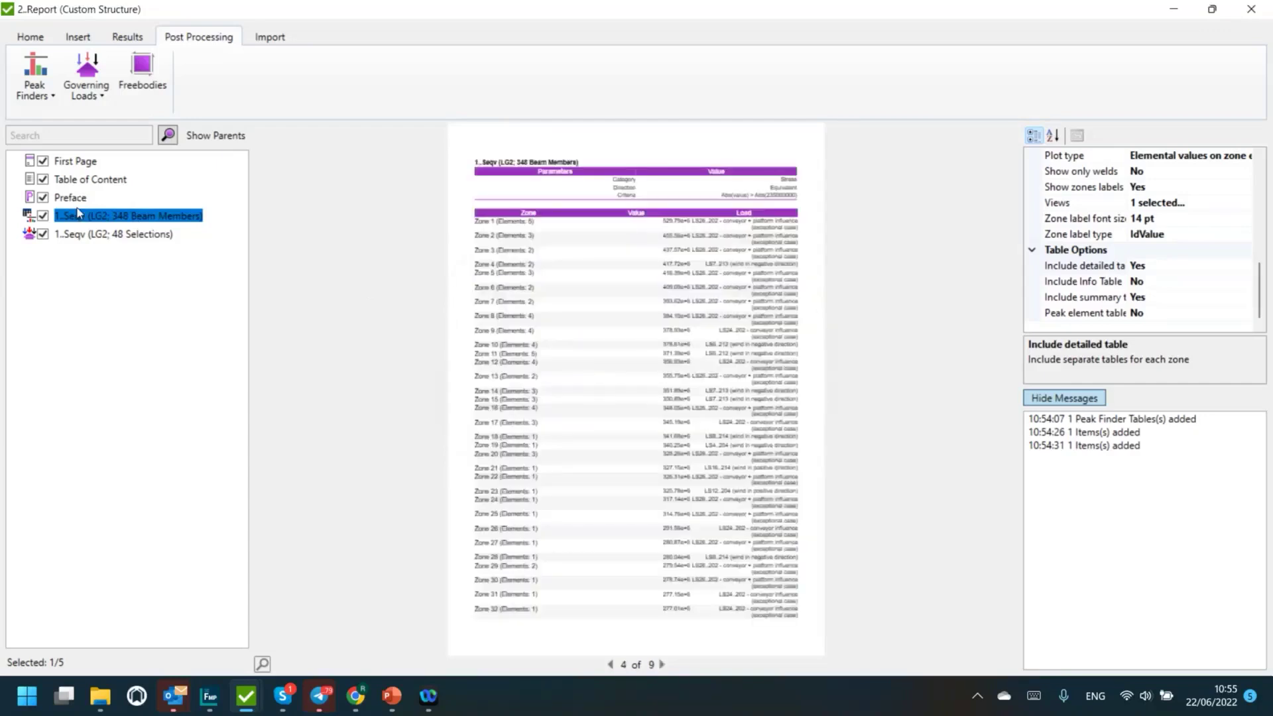
{"action": "left_click", "coordinate": [70, 198]}
{"action": "left_click", "coordinate": [86, 217]}
{"action": "scroll", "coordinate": [587, 312], "scroll_direction": "down", "scroll_amount": 1}
{"action": "scroll", "coordinate": [587, 312], "scroll_direction": "up", "scroll_amount": 1}
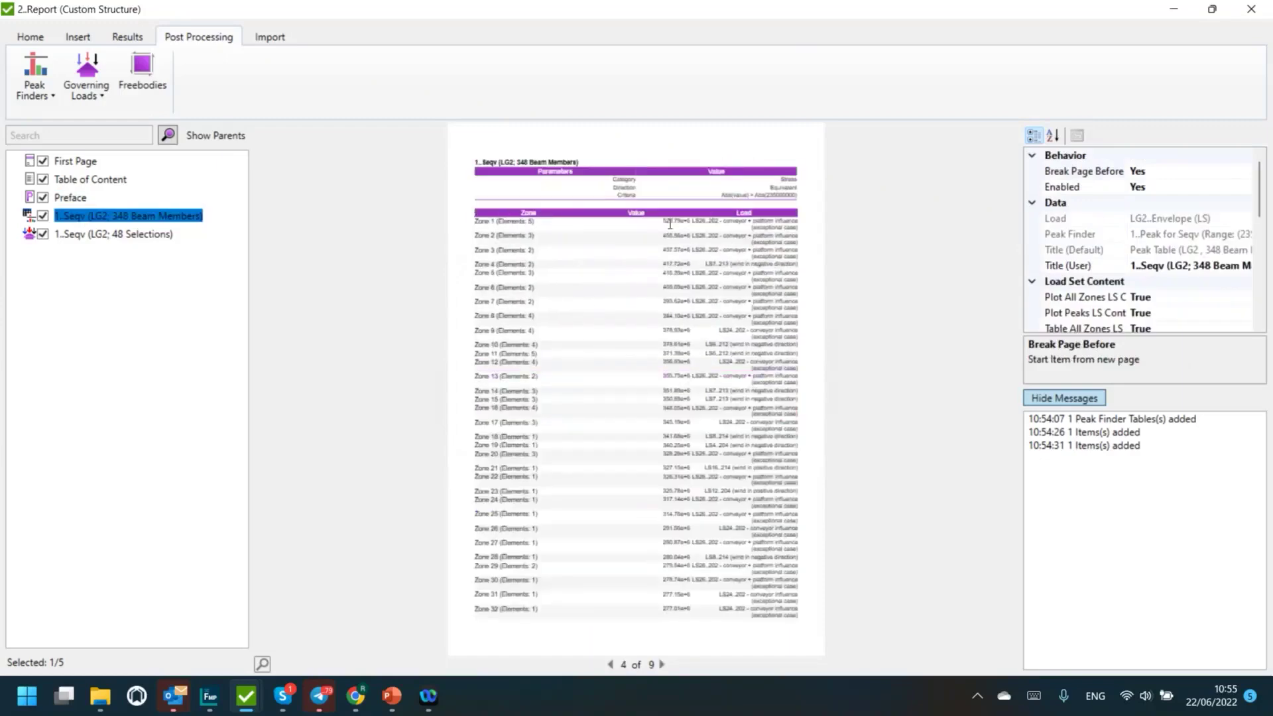
{"action": "left_click_drag", "start_coordinate": [664, 221], "coordinate": [684, 222]}
{"action": "left_click_drag", "start_coordinate": [762, 222], "coordinate": [757, 229]}
{"action": "scroll", "coordinate": [706, 316], "scroll_direction": "down", "scroll_amount": 1}
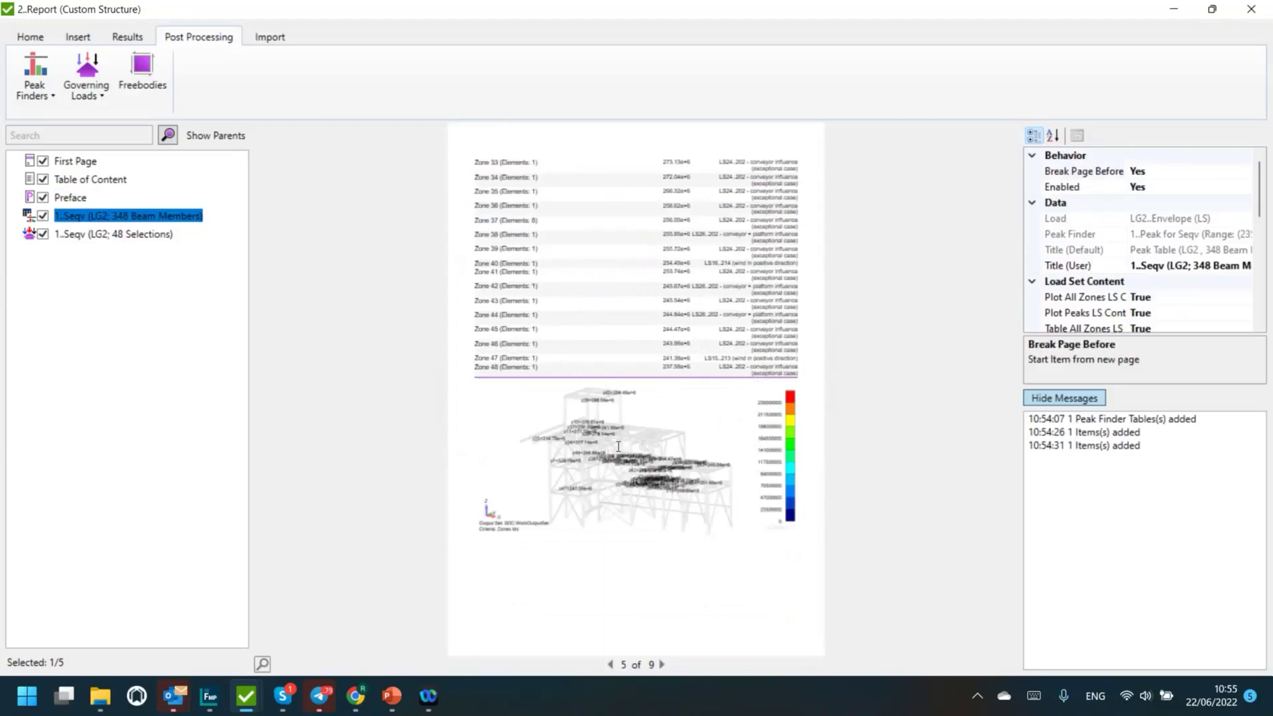
{"action": "scroll", "coordinate": [618, 446], "scroll_direction": "down", "scroll_amount": 1}
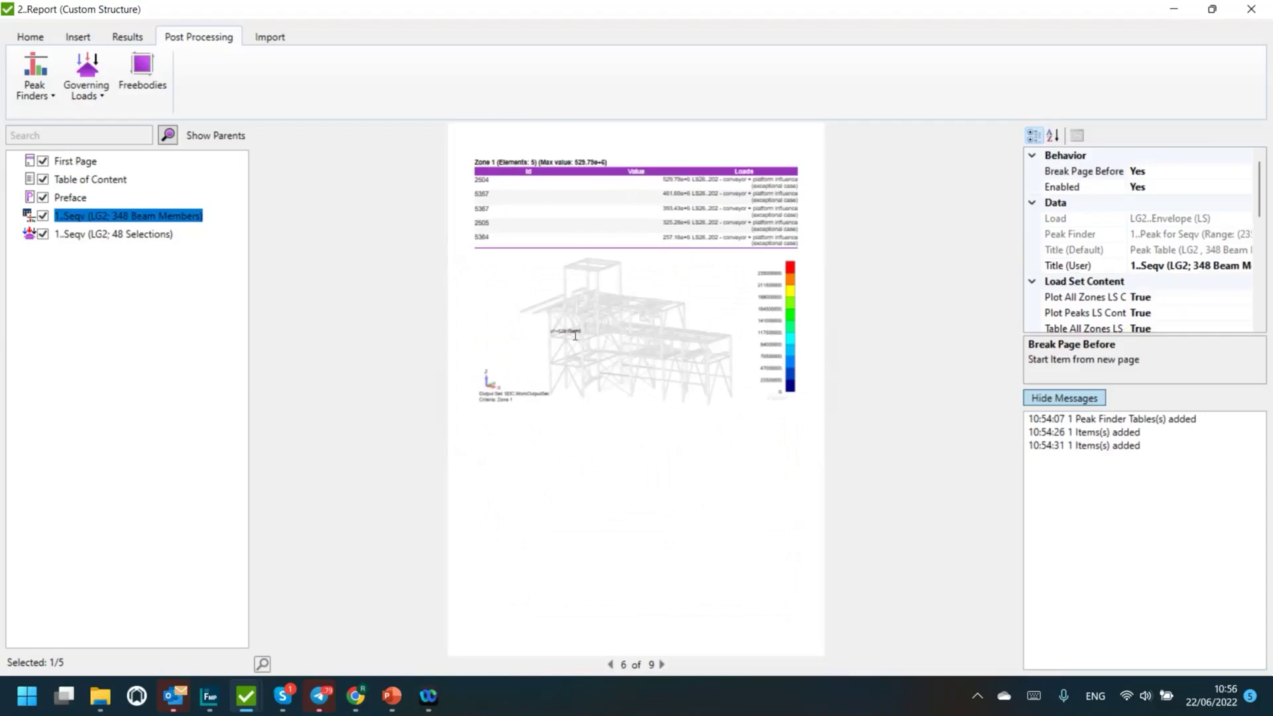
{"action": "scroll", "coordinate": [711, 349], "scroll_direction": "down", "scroll_amount": 1}
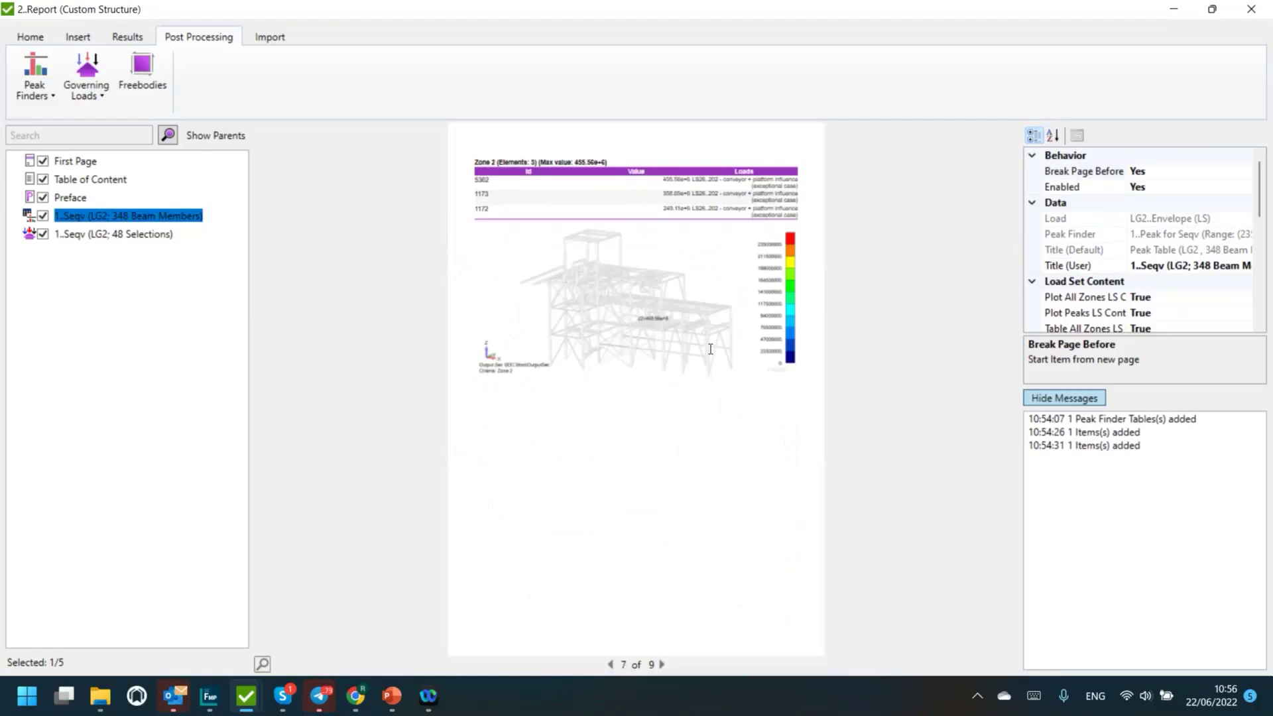
{"action": "scroll", "coordinate": [711, 349], "scroll_direction": "down", "scroll_amount": 2}
{"action": "scroll", "coordinate": [711, 349], "scroll_direction": "up", "scroll_amount": 3}
{"action": "scroll", "coordinate": [711, 349], "scroll_direction": "up", "scroll_amount": 1}
{"action": "scroll", "coordinate": [711, 349], "scroll_direction": "down", "scroll_amount": 1}
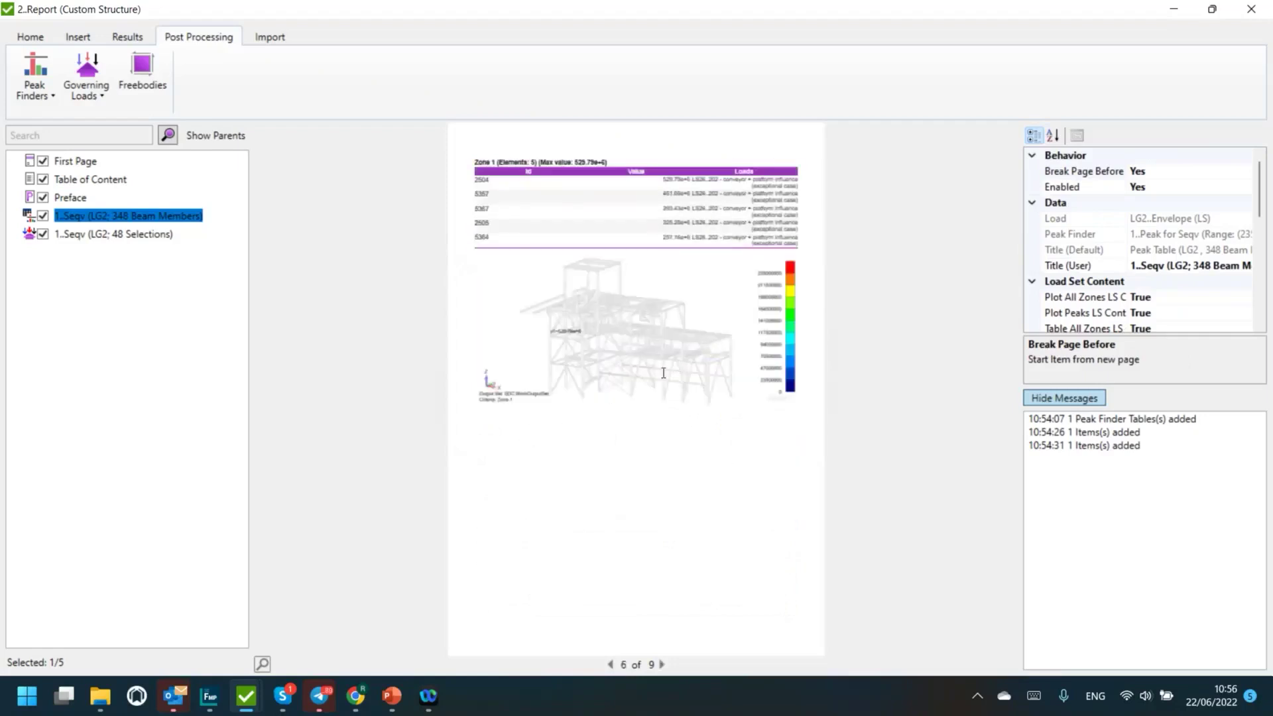
Step: For the 1..Seqv (LG2; 48 Selections) item, enable LS Content Peak, Detail On Peak Element Table, Detail Plot, Detail Table and Include Plot
{"action": "left_click", "coordinate": [95, 237]}
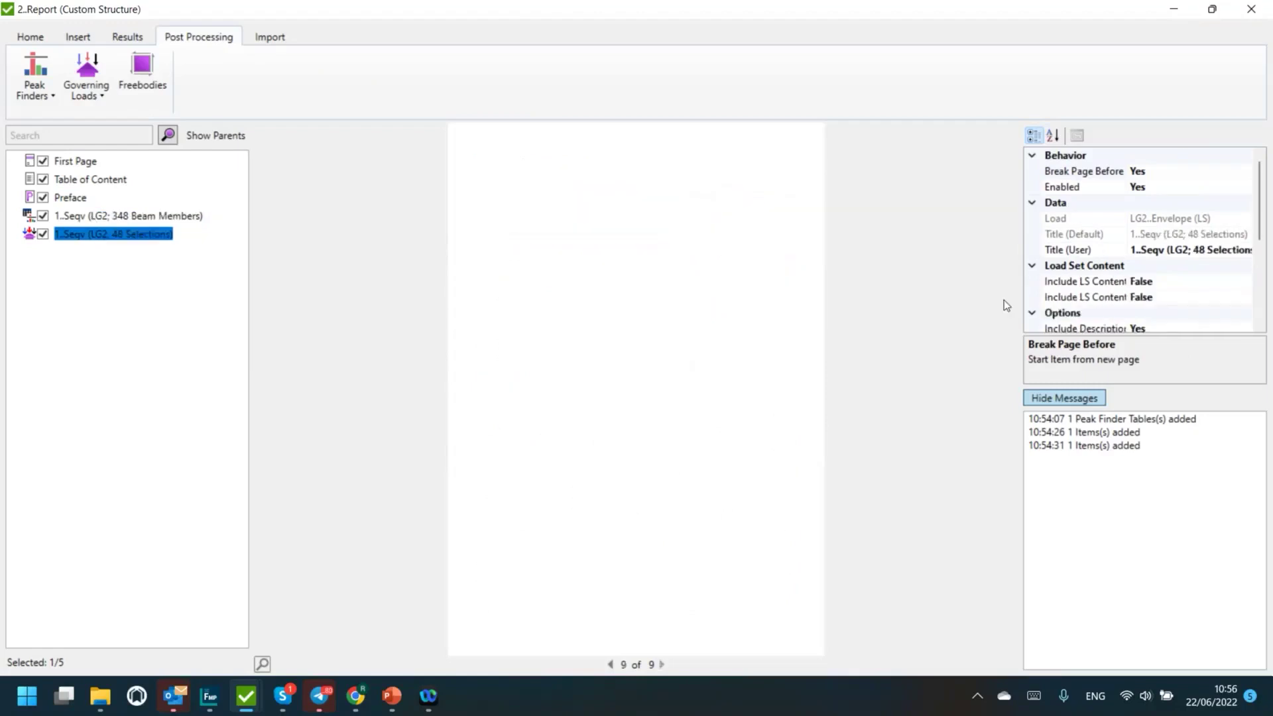
{"action": "scroll", "coordinate": [1131, 240], "scroll_direction": "down", "scroll_amount": 1}
{"action": "double_click", "coordinate": [1131, 239]}
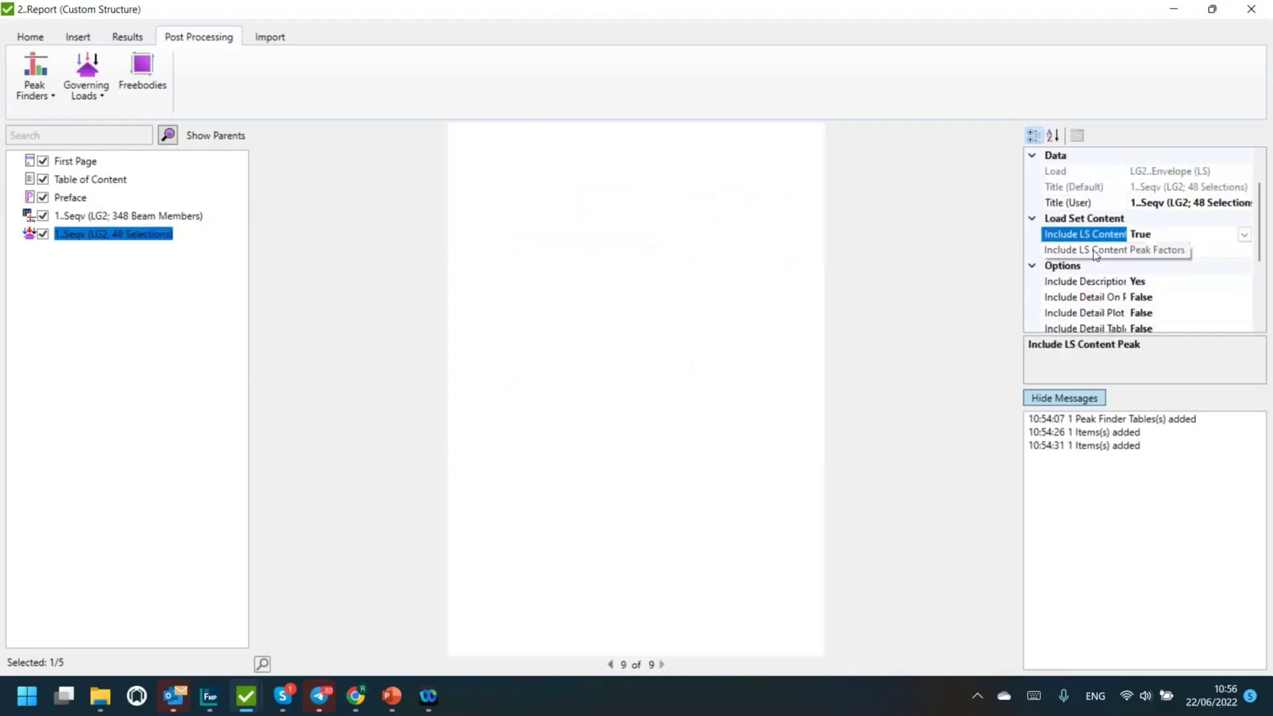
{"action": "scroll", "coordinate": [1098, 262], "scroll_direction": "down", "scroll_amount": 2}
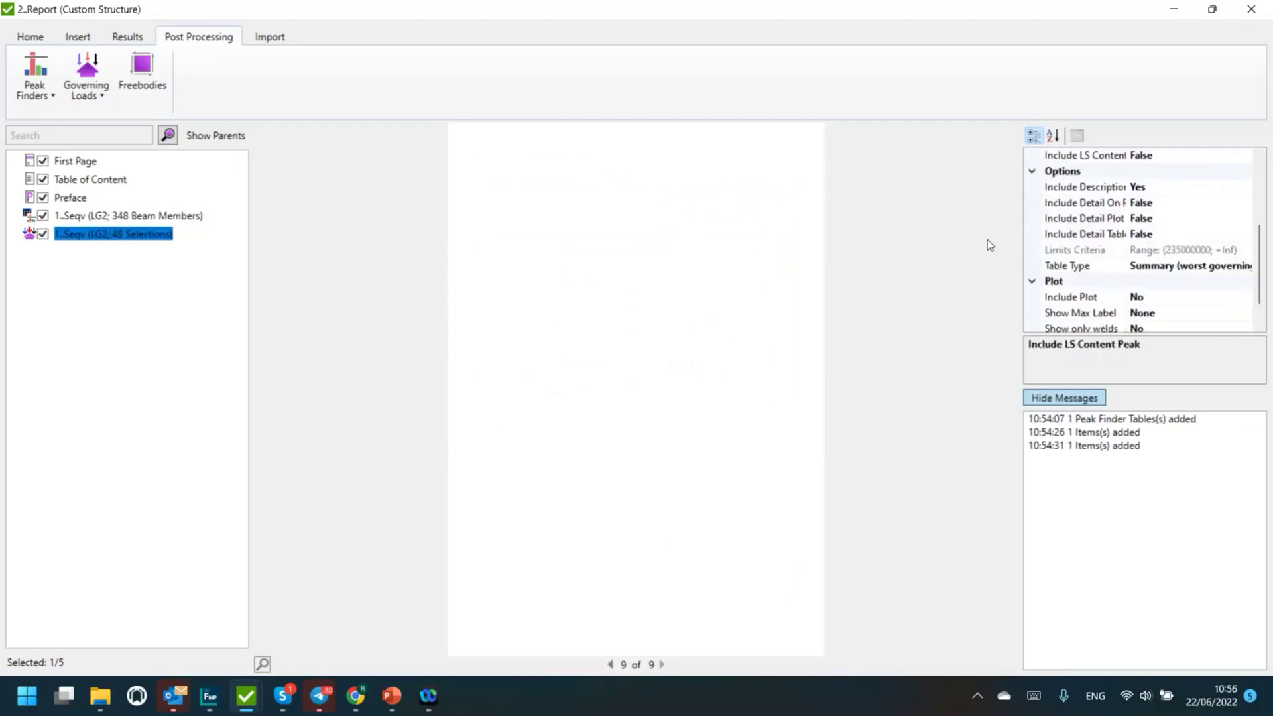
{"action": "double_click", "coordinate": [1104, 204]}
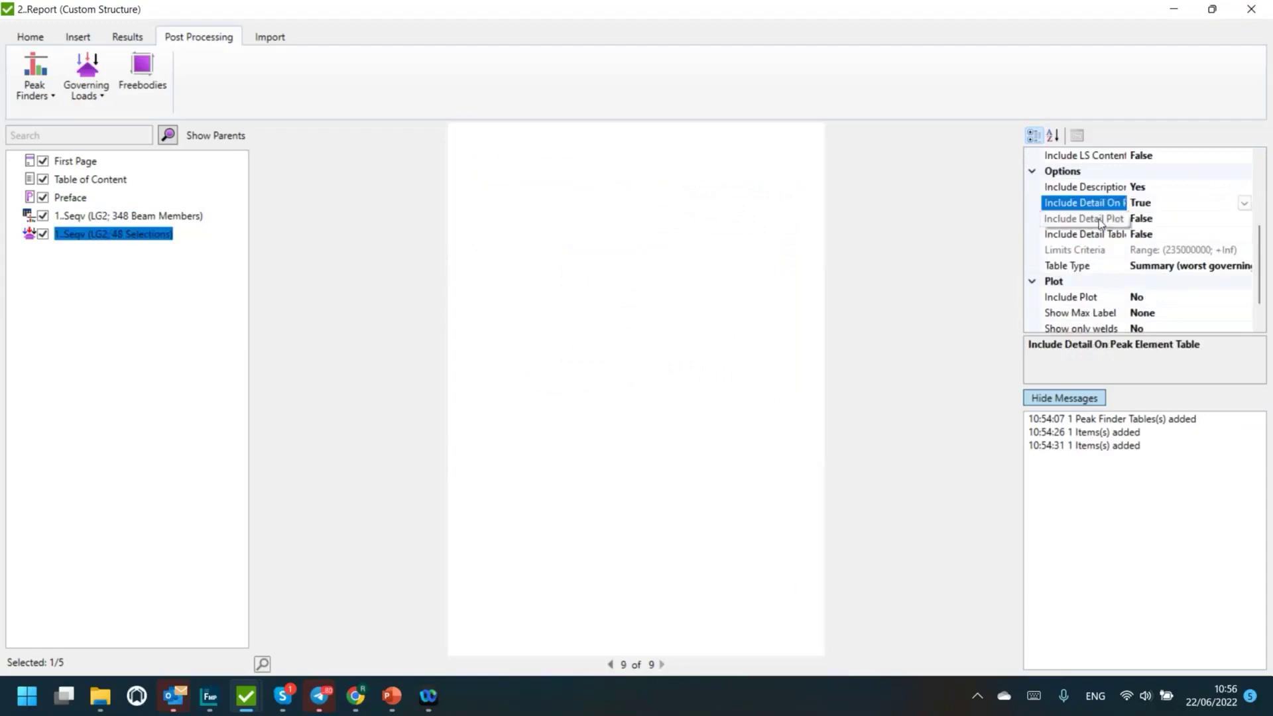
{"action": "double_click", "coordinate": [1101, 220]}
{"action": "double_click", "coordinate": [1100, 234]}
{"action": "scroll", "coordinate": [1099, 268], "scroll_direction": "down", "scroll_amount": 1}
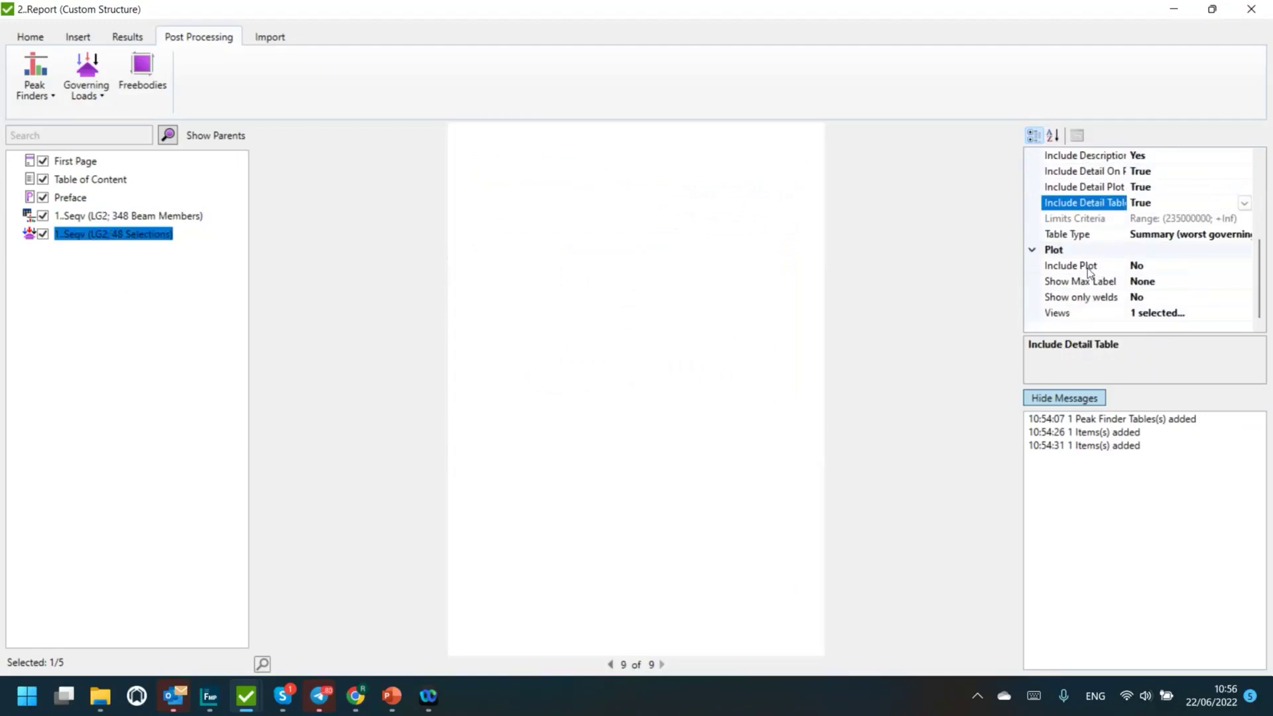
{"action": "double_click", "coordinate": [1087, 268]}
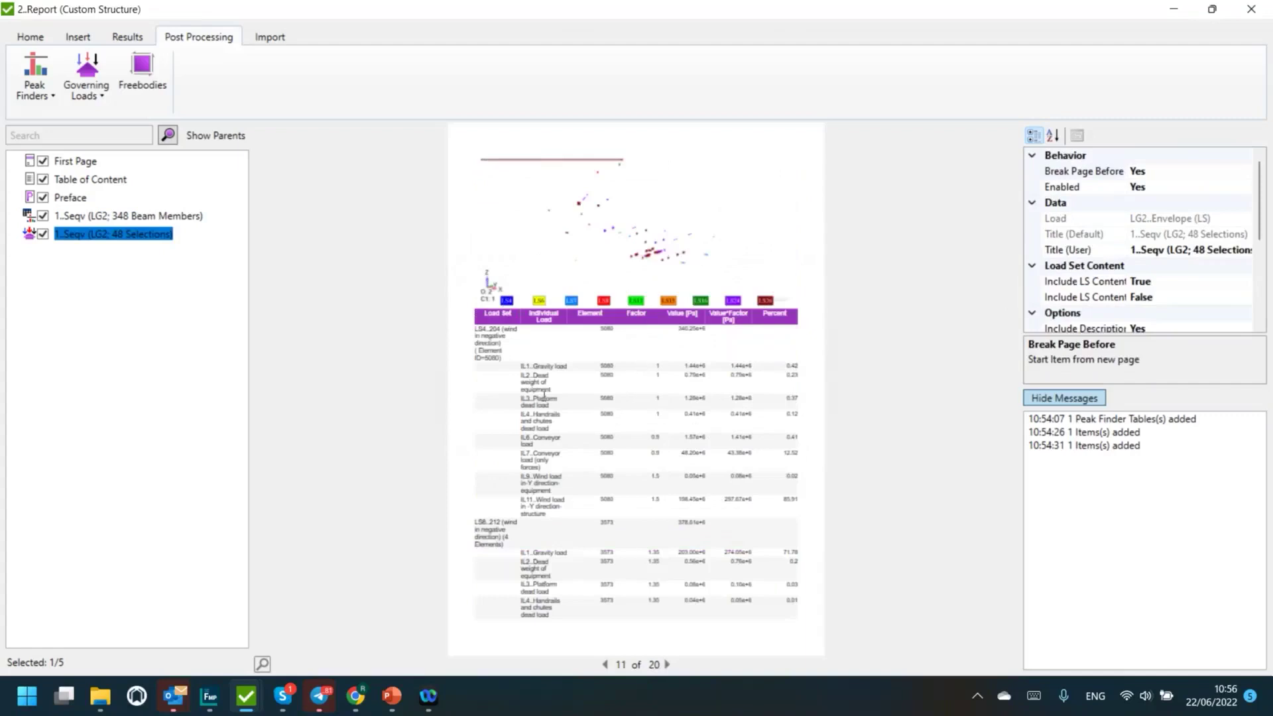
Step: Examine the individual loads and their factors under the LS7..213 load set for element 2383 in the governing loads report
{"action": "scroll", "coordinate": [548, 384], "scroll_direction": "down", "scroll_amount": 2}
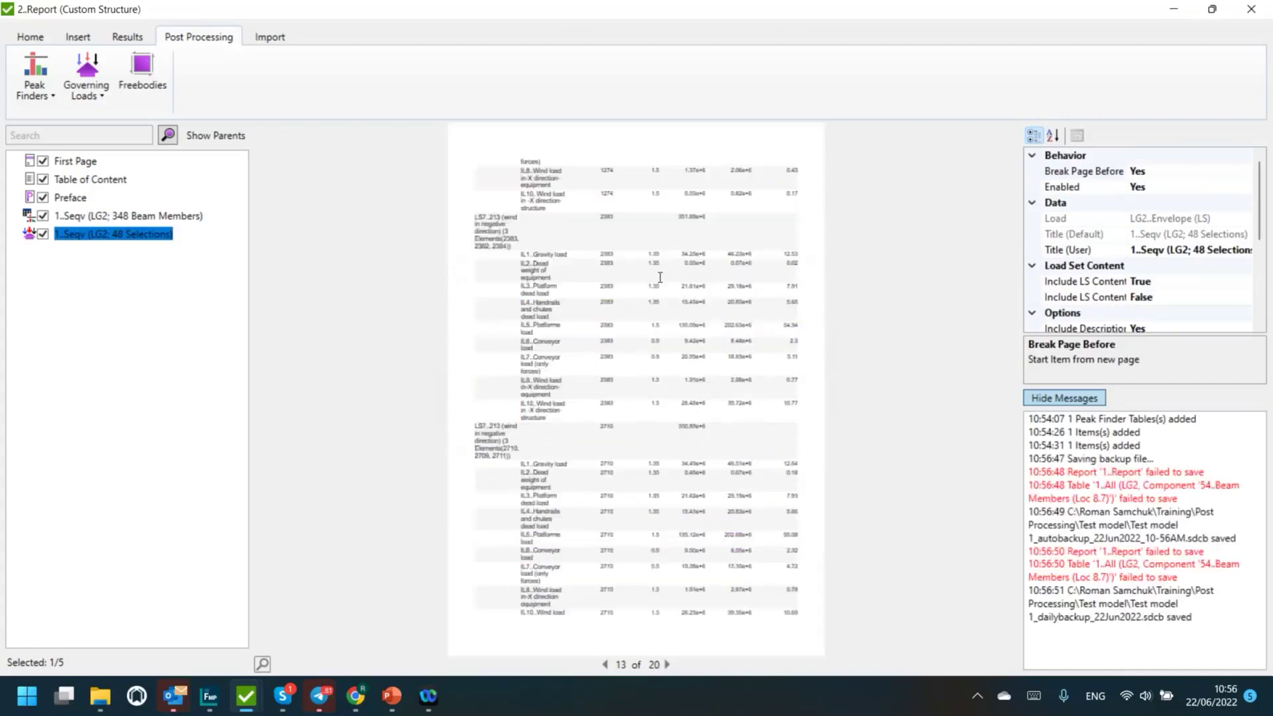
{"action": "left_click", "coordinate": [693, 217]}
{"action": "left_click", "coordinate": [496, 223]}
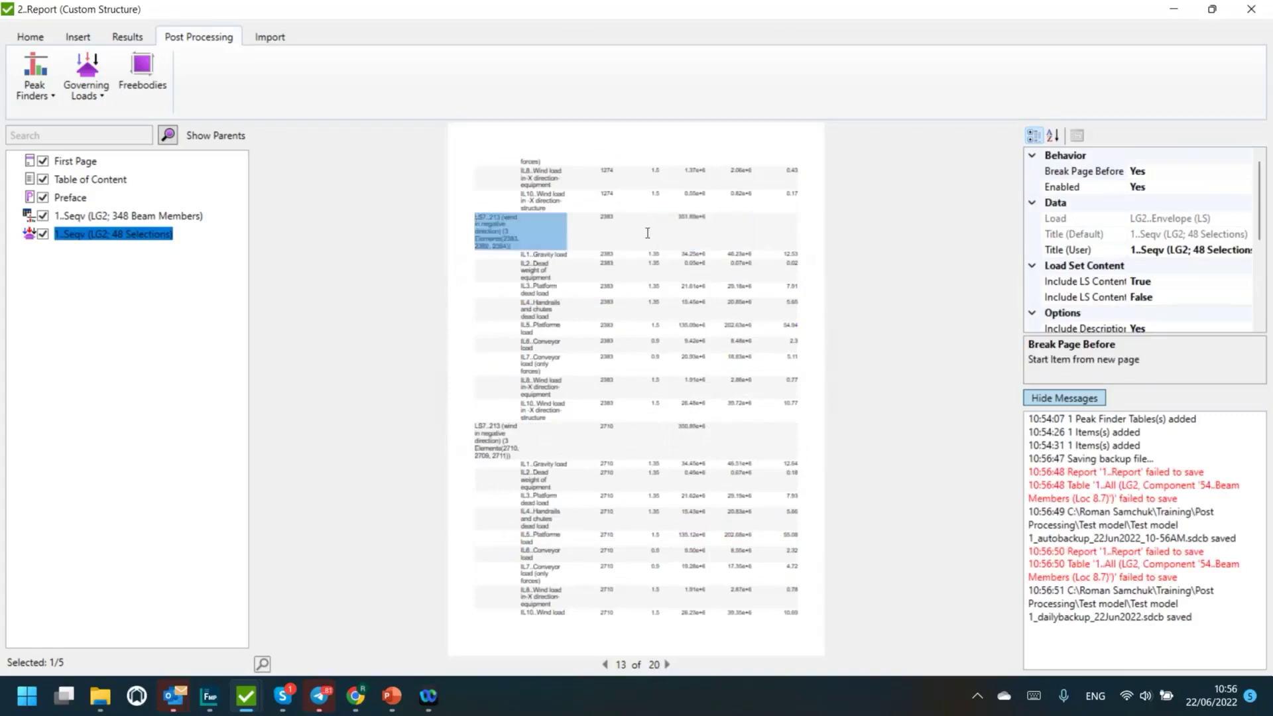
{"action": "left_click_drag", "start_coordinate": [541, 261], "coordinate": [546, 416]}
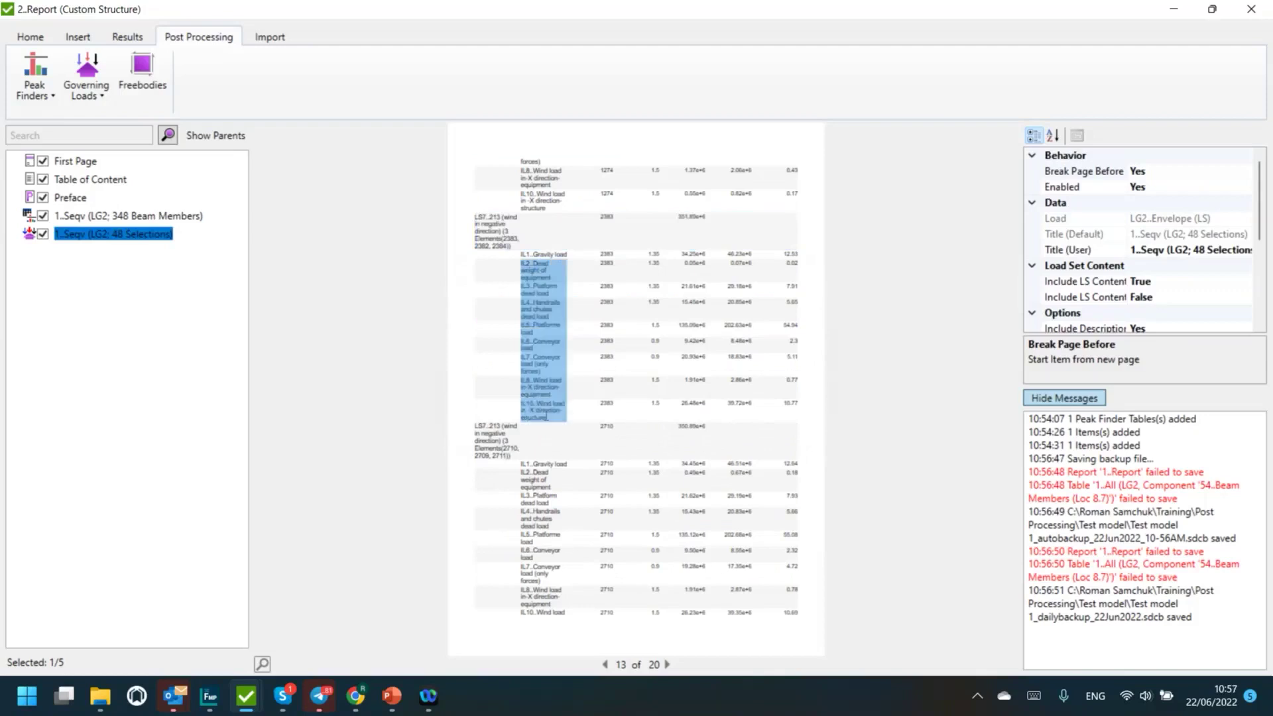
{"action": "left_click", "coordinate": [644, 253]}
{"action": "left_click_drag", "start_coordinate": [644, 253], "coordinate": [642, 410]}
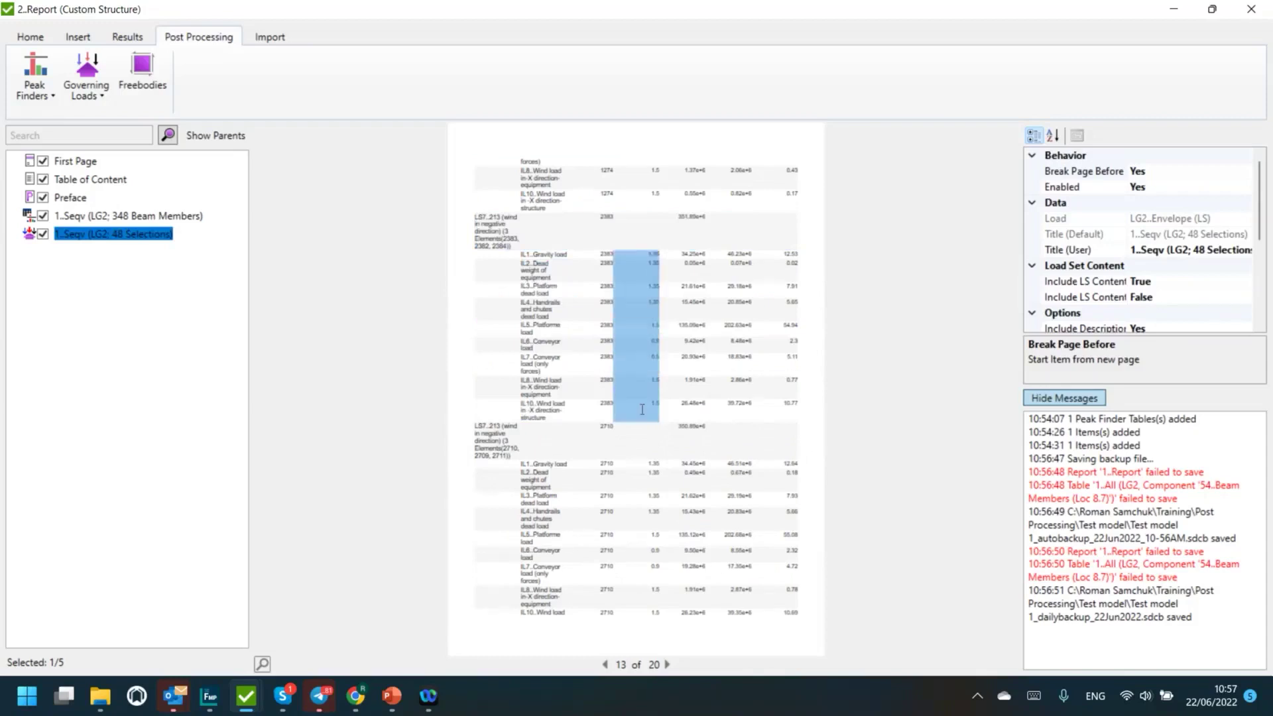
{"action": "left_click", "coordinate": [642, 255]}
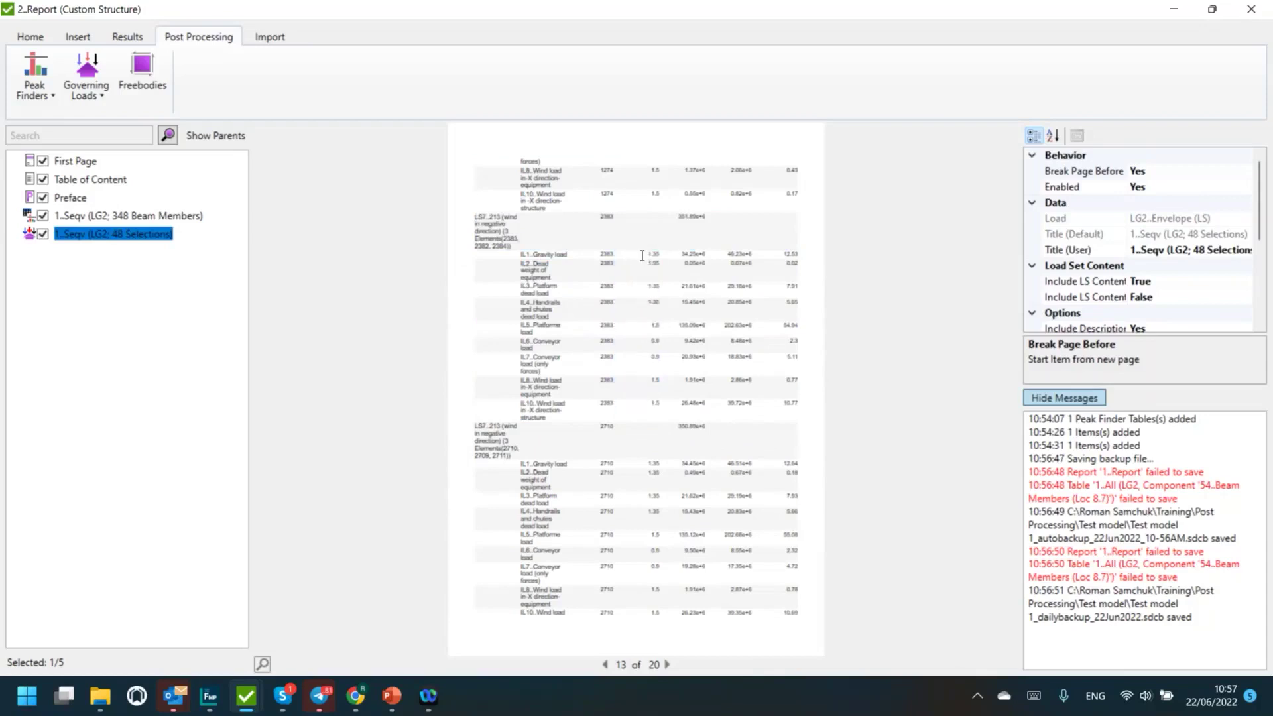
{"action": "left_click_drag", "start_coordinate": [647, 262], "coordinate": [653, 264]}
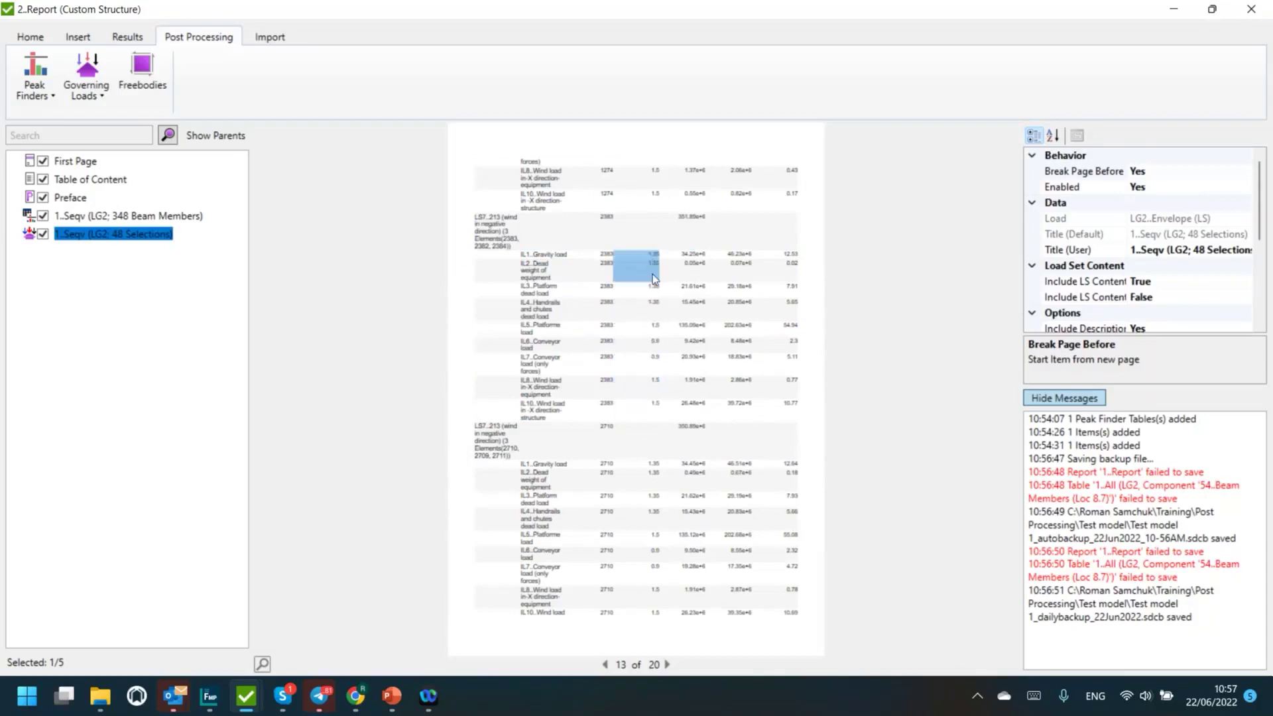
Step: Compare each individual load's factor, value, factored value and percentage for element 2383, and review the load sets on the following page
{"action": "left_click", "coordinate": [575, 256]}
{"action": "left_click_drag", "start_coordinate": [534, 255], "coordinate": [570, 255]}
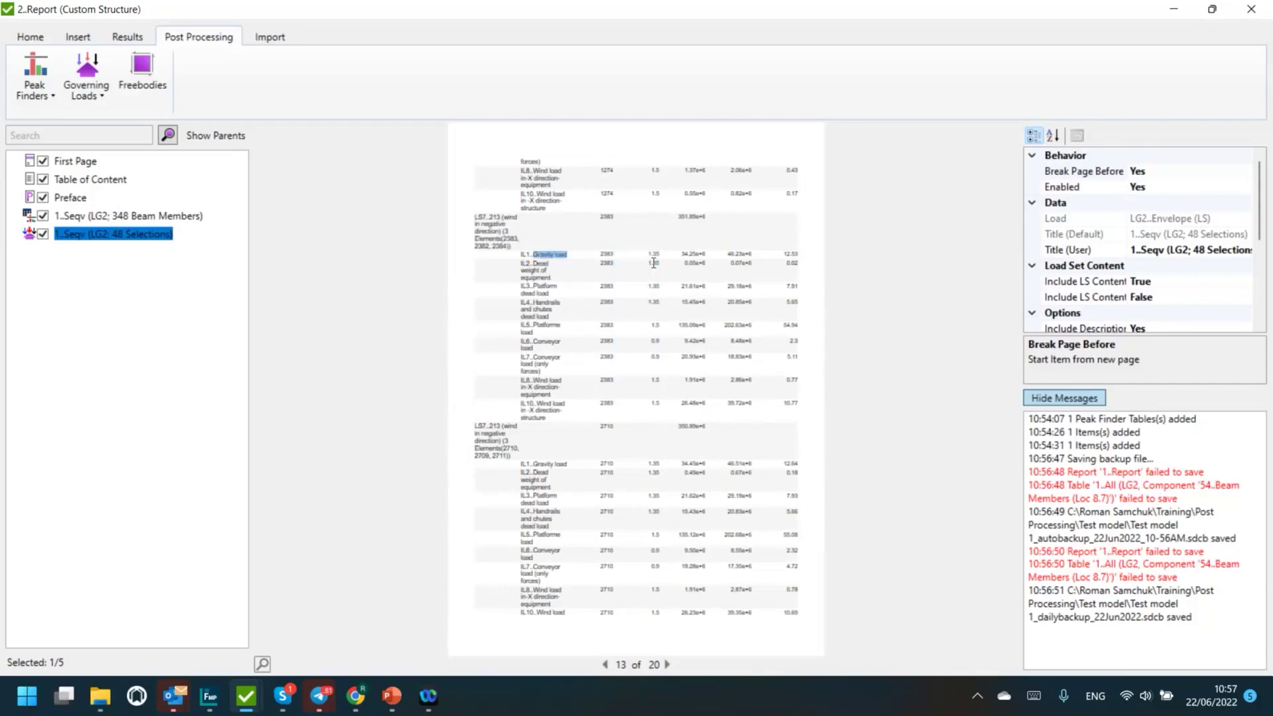
{"action": "left_click_drag", "start_coordinate": [655, 255], "coordinate": [653, 415]}
{"action": "left_click_drag", "start_coordinate": [700, 255], "coordinate": [684, 419]}
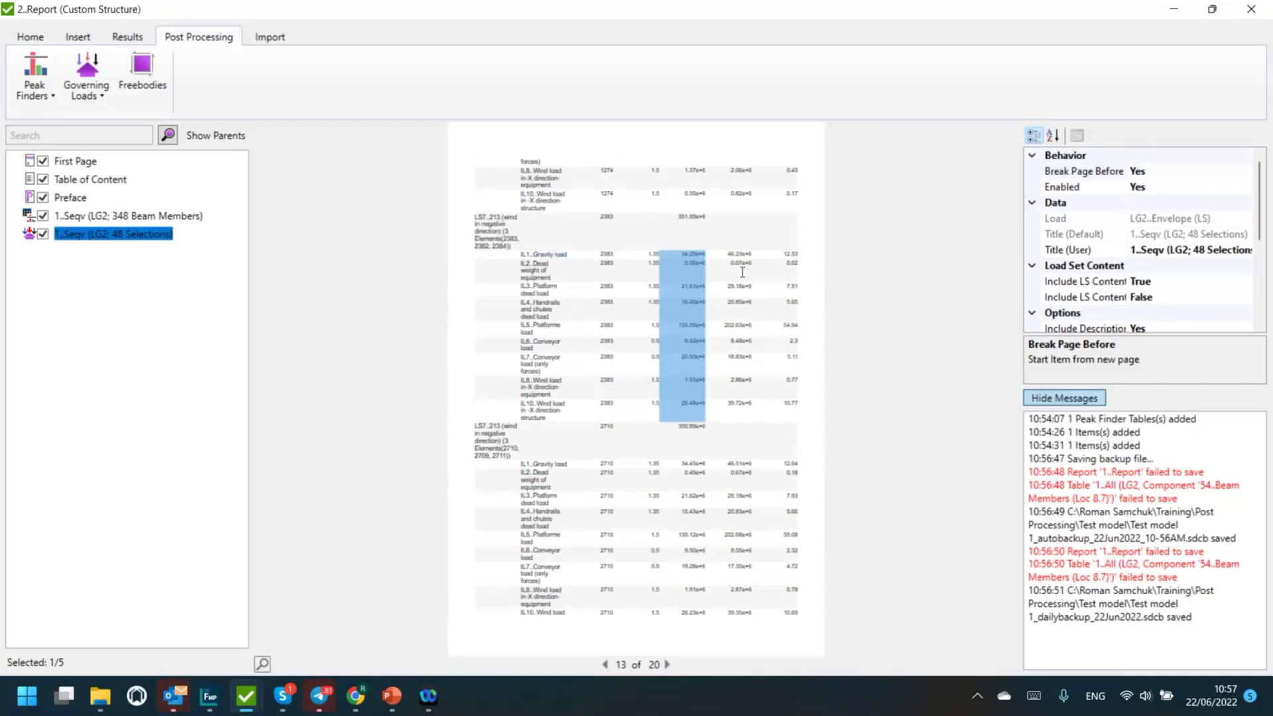
{"action": "left_click_drag", "start_coordinate": [740, 256], "coordinate": [732, 419]}
{"action": "left_click_drag", "start_coordinate": [791, 255], "coordinate": [790, 404]}
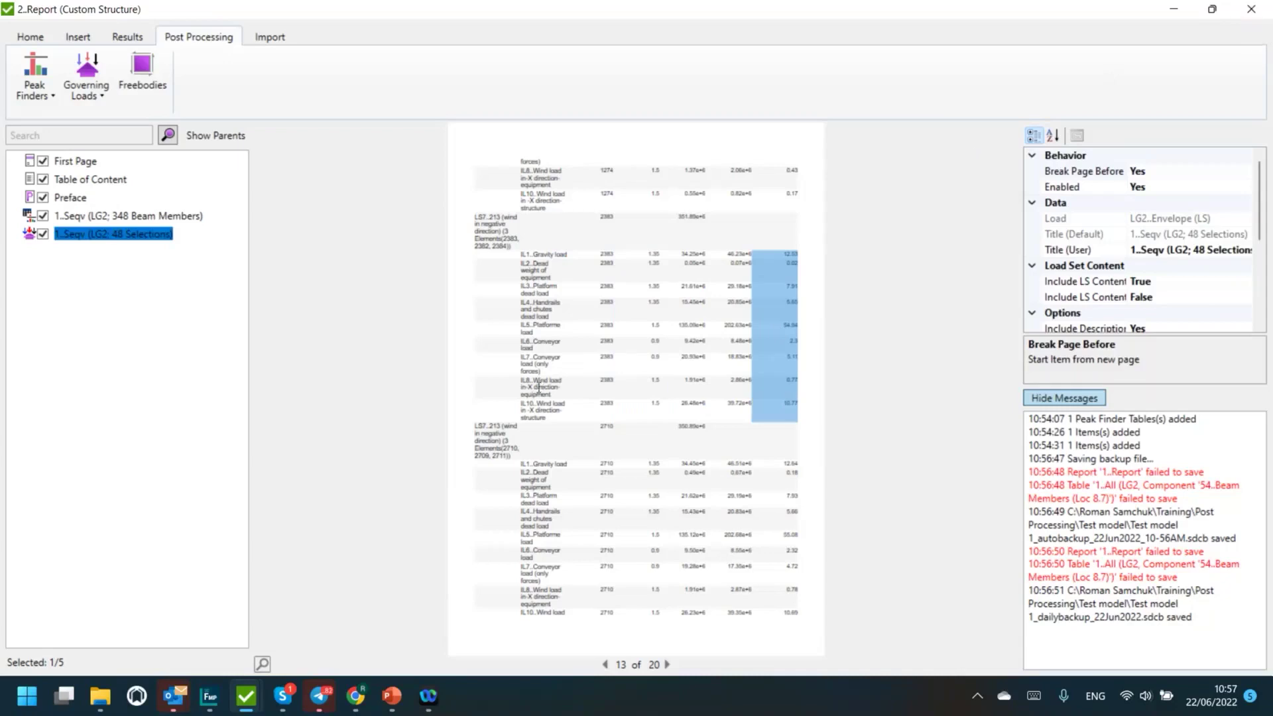
{"action": "left_click", "coordinate": [533, 387]}
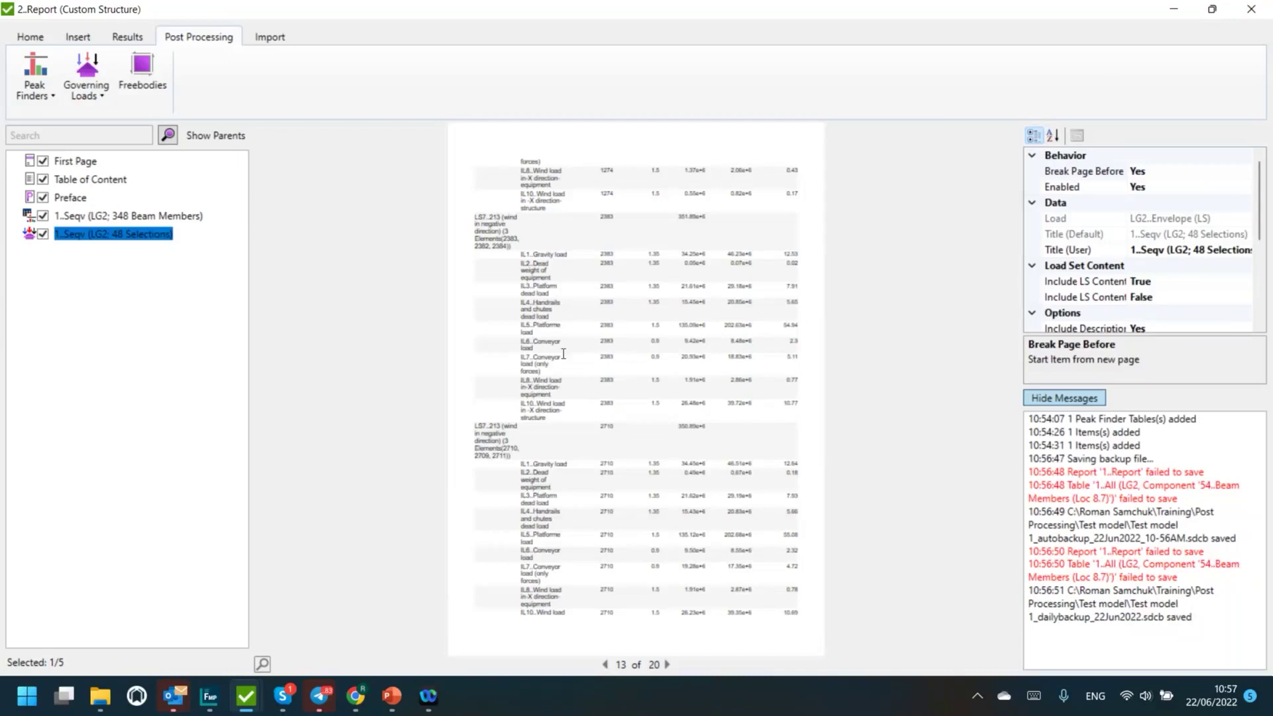
{"action": "scroll", "coordinate": [560, 350], "scroll_direction": "down", "scroll_amount": 2}
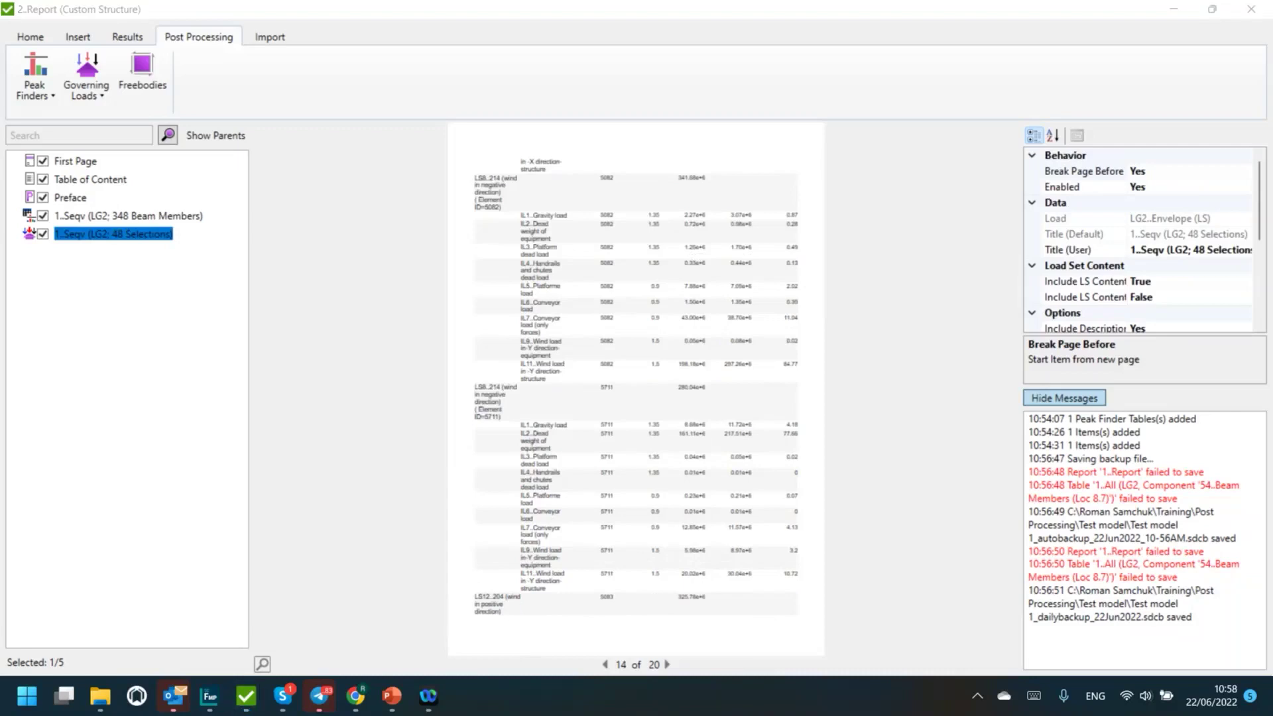
Step: Close the 2..Report window and save the report
{"action": "left_click", "coordinate": [1250, 9]}
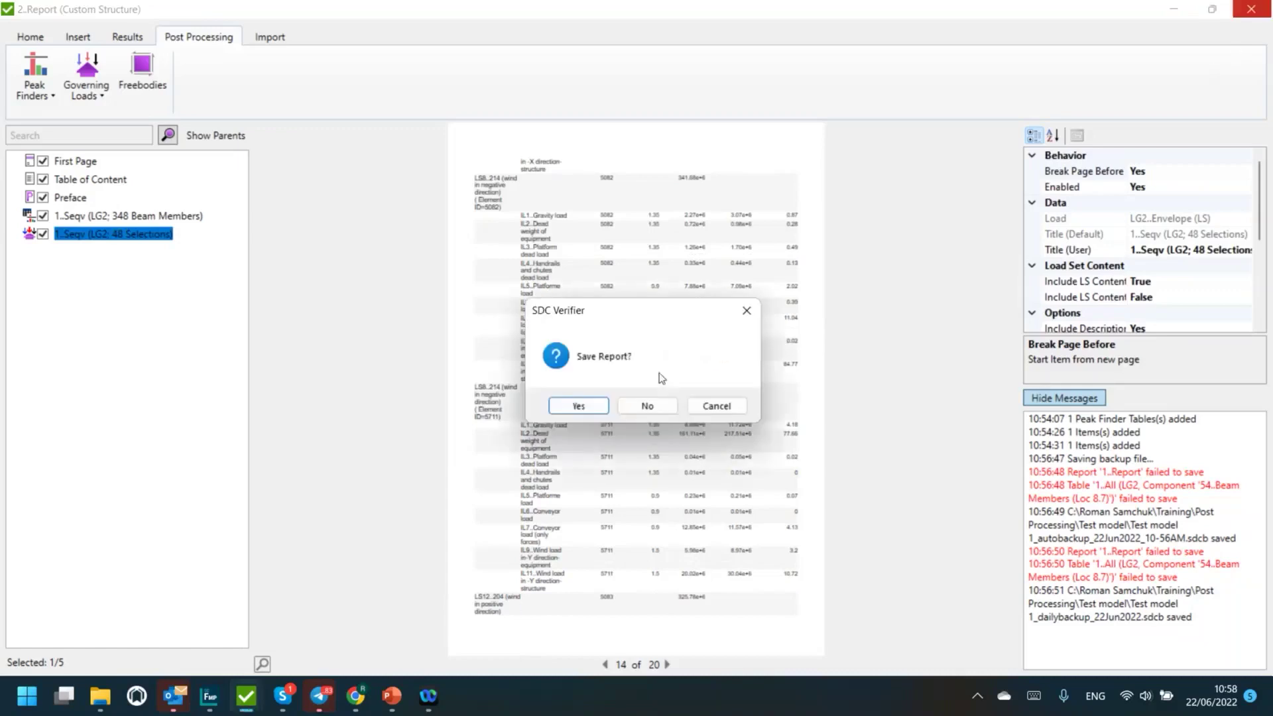
{"action": "left_click", "coordinate": [580, 406]}
{"action": "left_click", "coordinate": [693, 406]}
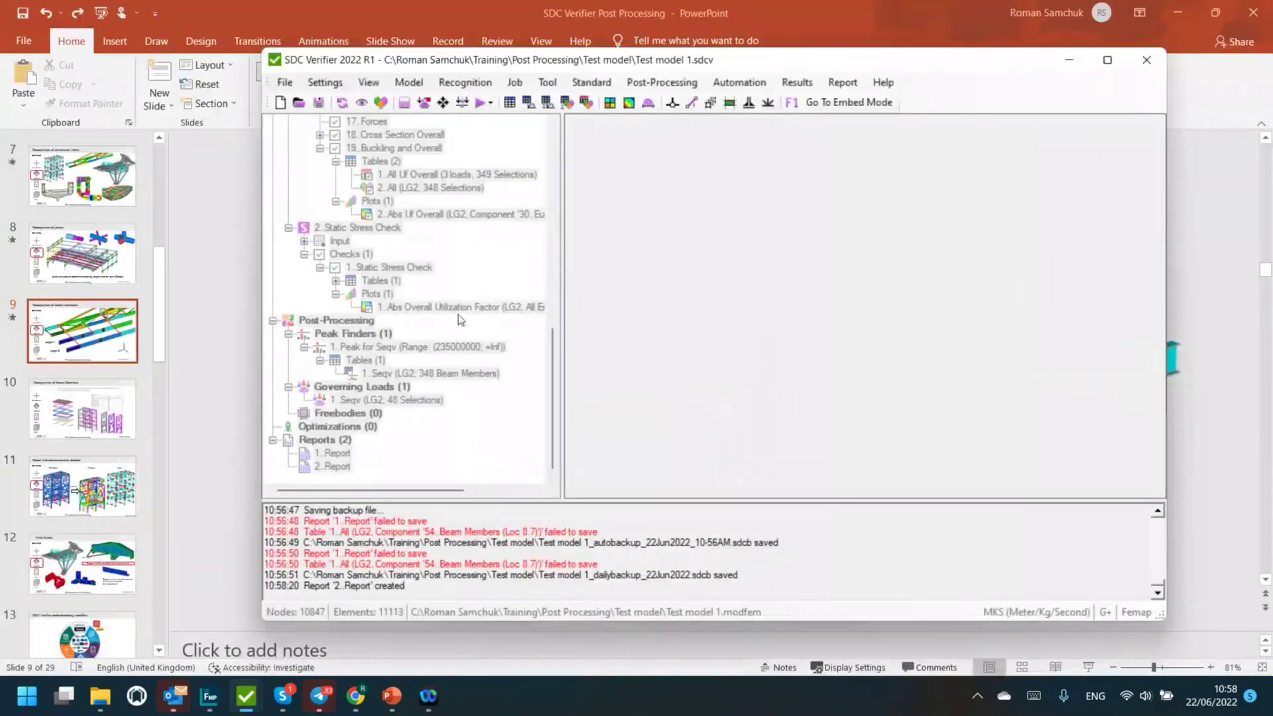
Step: Examine the safety factors of the wind load sets in the multiple load set editor without changing them
{"action": "scroll", "coordinate": [458, 320], "scroll_direction": "up", "scroll_amount": 6}
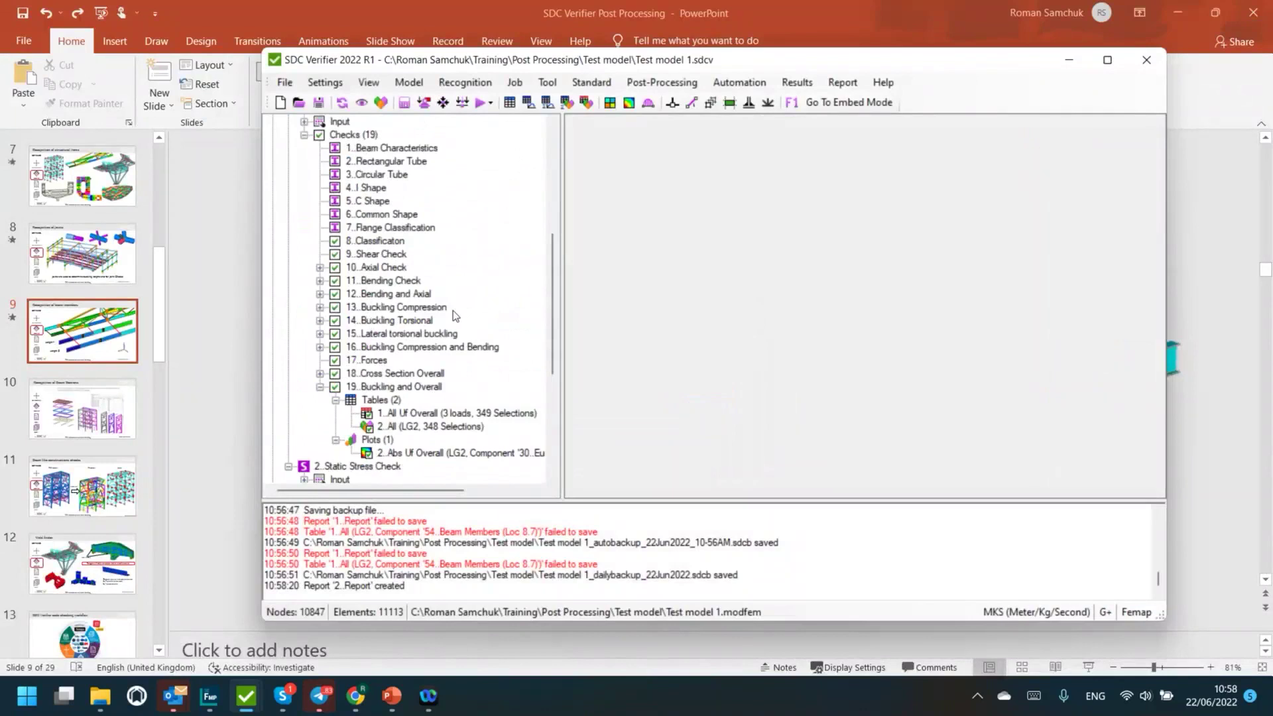
{"action": "scroll", "coordinate": [452, 310], "scroll_direction": "down", "scroll_amount": 2}
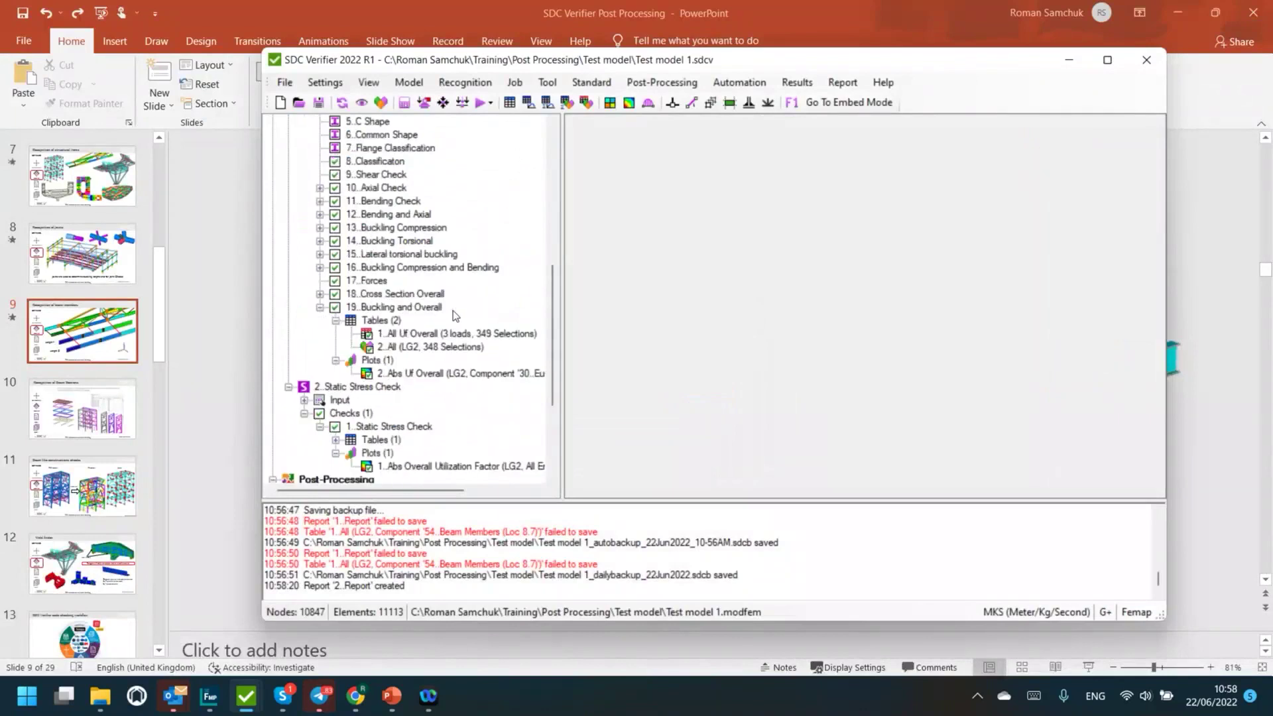
{"action": "scroll", "coordinate": [453, 310], "scroll_direction": "down", "scroll_amount": 1}
{"action": "scroll", "coordinate": [345, 267], "scroll_direction": "up", "scroll_amount": 6}
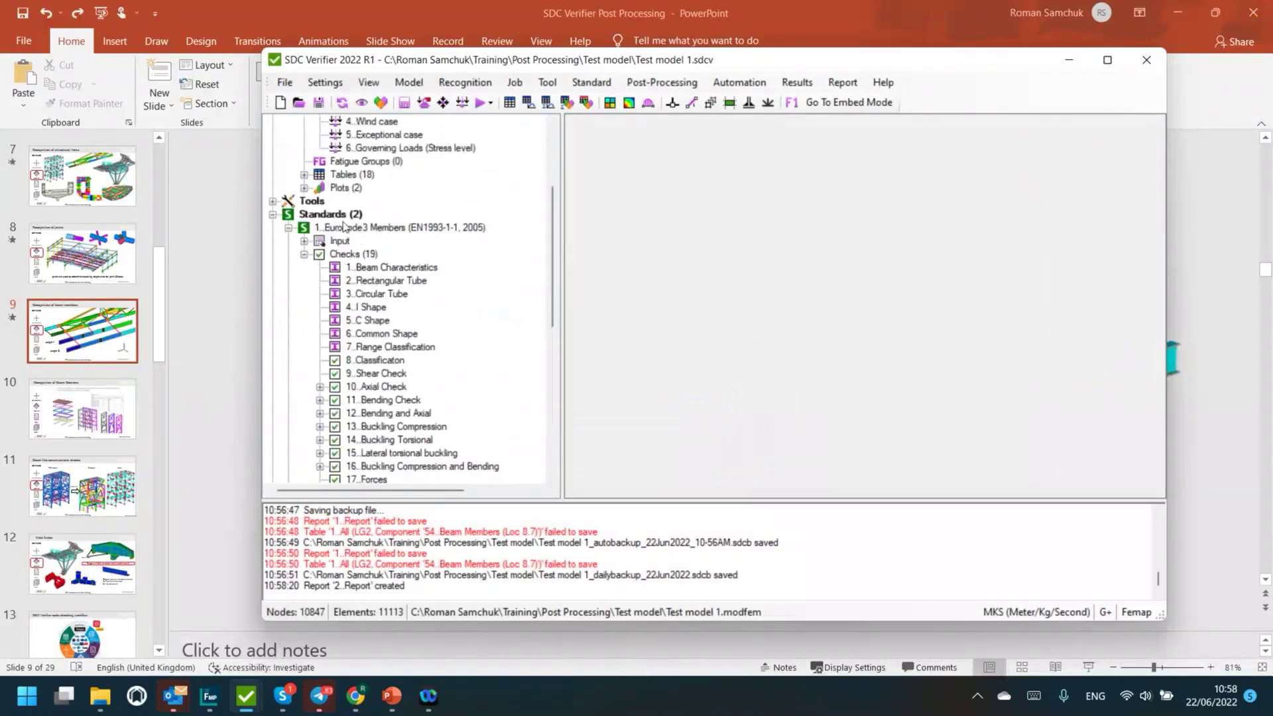
{"action": "scroll", "coordinate": [346, 267], "scroll_direction": "up", "scroll_amount": 4}
{"action": "right_click", "coordinate": [341, 202]}
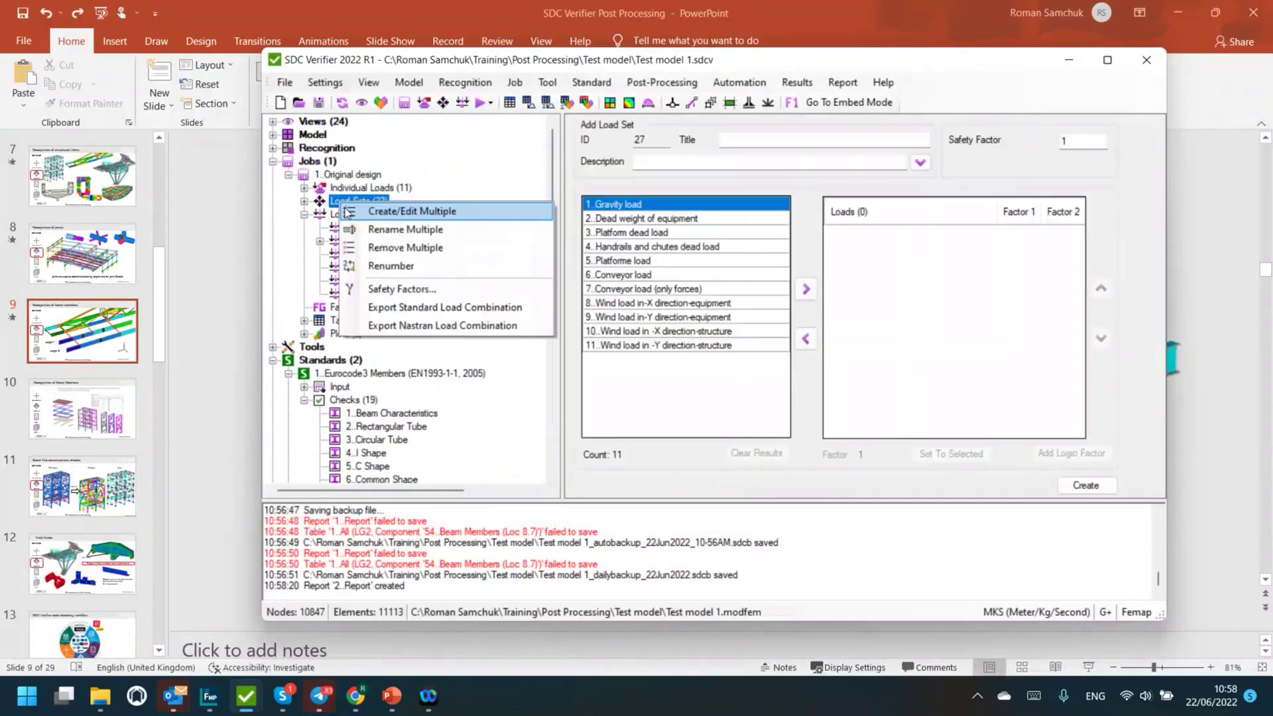
{"action": "left_click", "coordinate": [385, 211]}
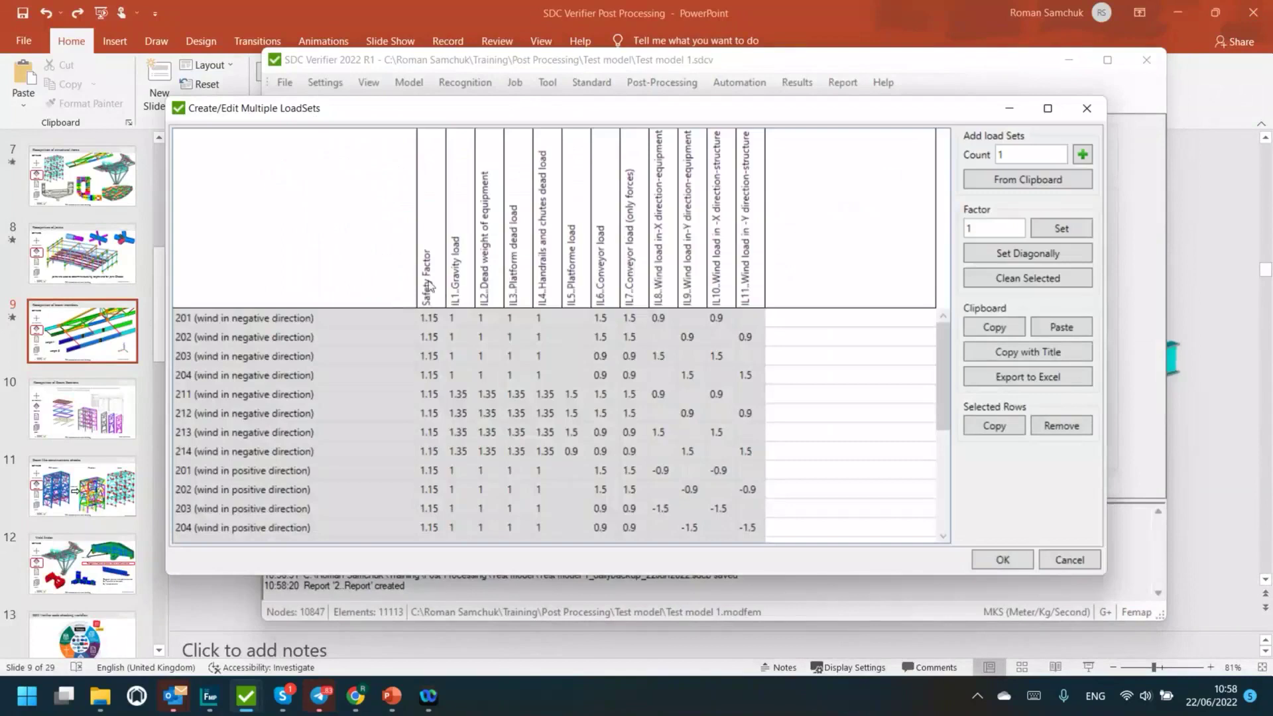
{"action": "left_click_drag", "start_coordinate": [427, 379], "coordinate": [421, 453]}
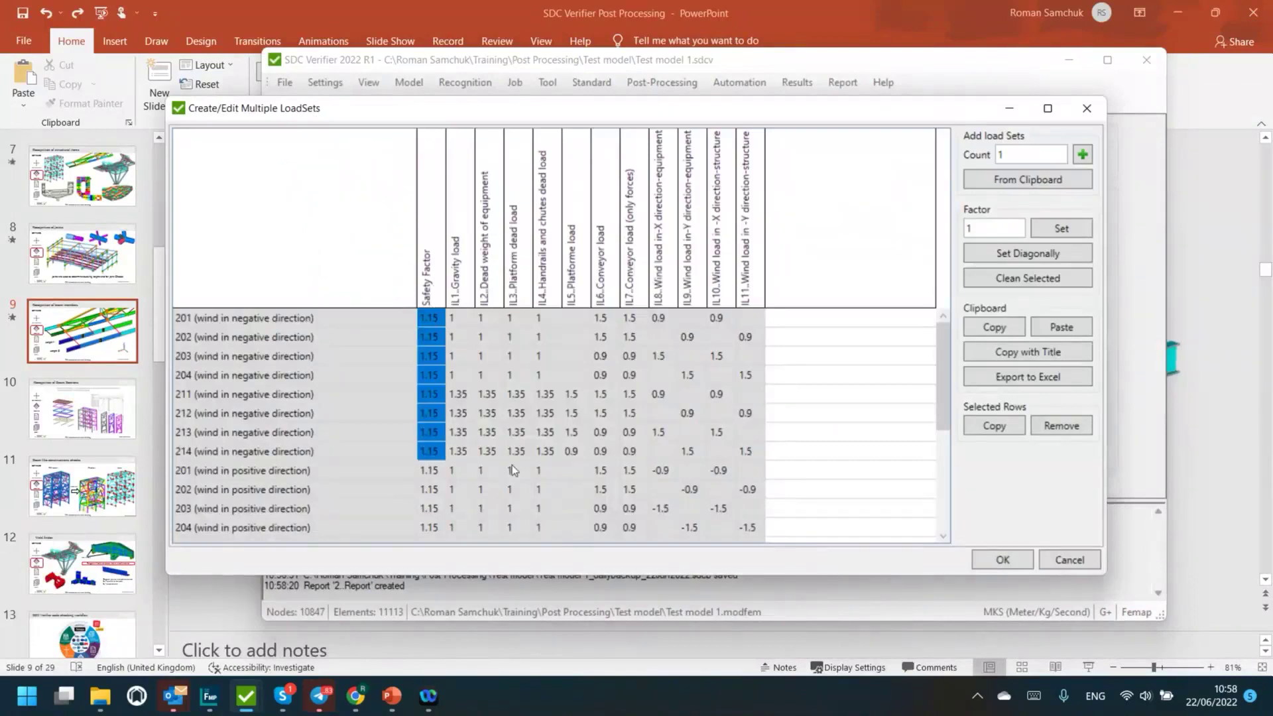
{"action": "left_click", "coordinate": [1063, 561]}
Step: Inspect how the Static Stress Check divides the allowable stress by the load safety factor Load.Sf, and leave the check unedited
{"action": "scroll", "coordinate": [477, 368], "scroll_direction": "down", "scroll_amount": 3}
{"action": "scroll", "coordinate": [476, 367], "scroll_direction": "down", "scroll_amount": 6}
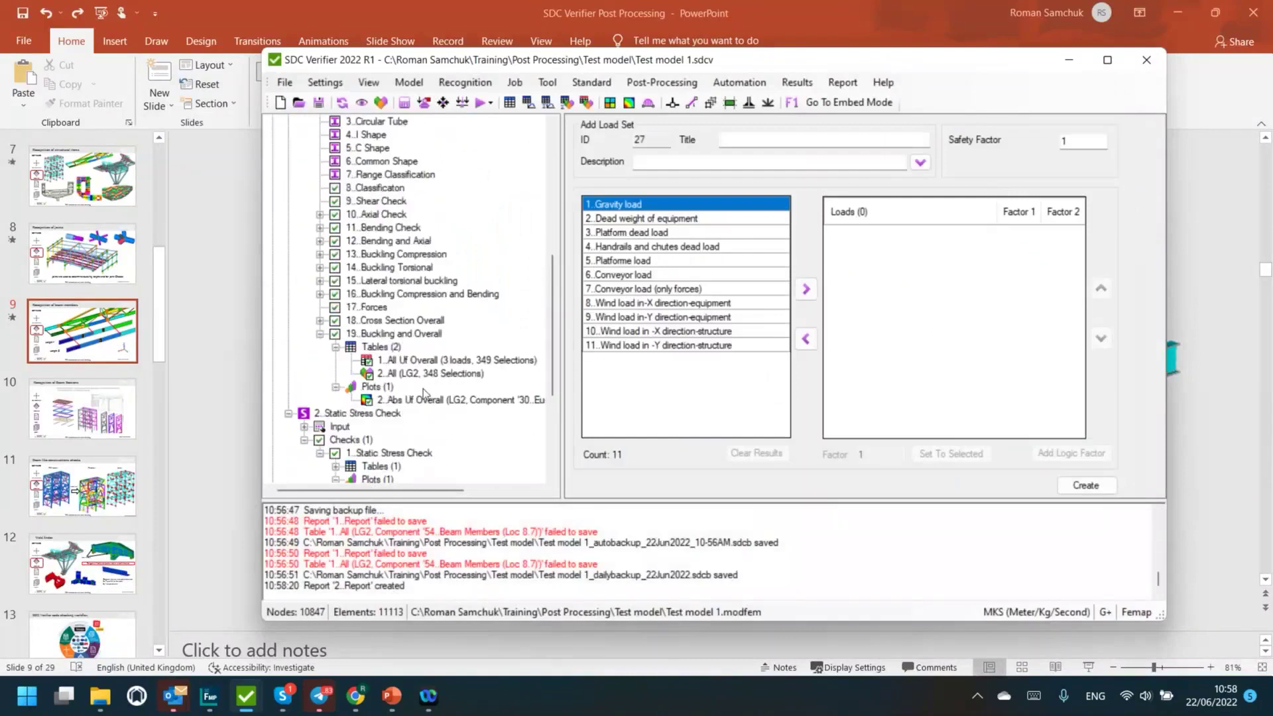
{"action": "scroll", "coordinate": [423, 389], "scroll_direction": "down", "scroll_amount": 2}
{"action": "left_click", "coordinate": [365, 374]}
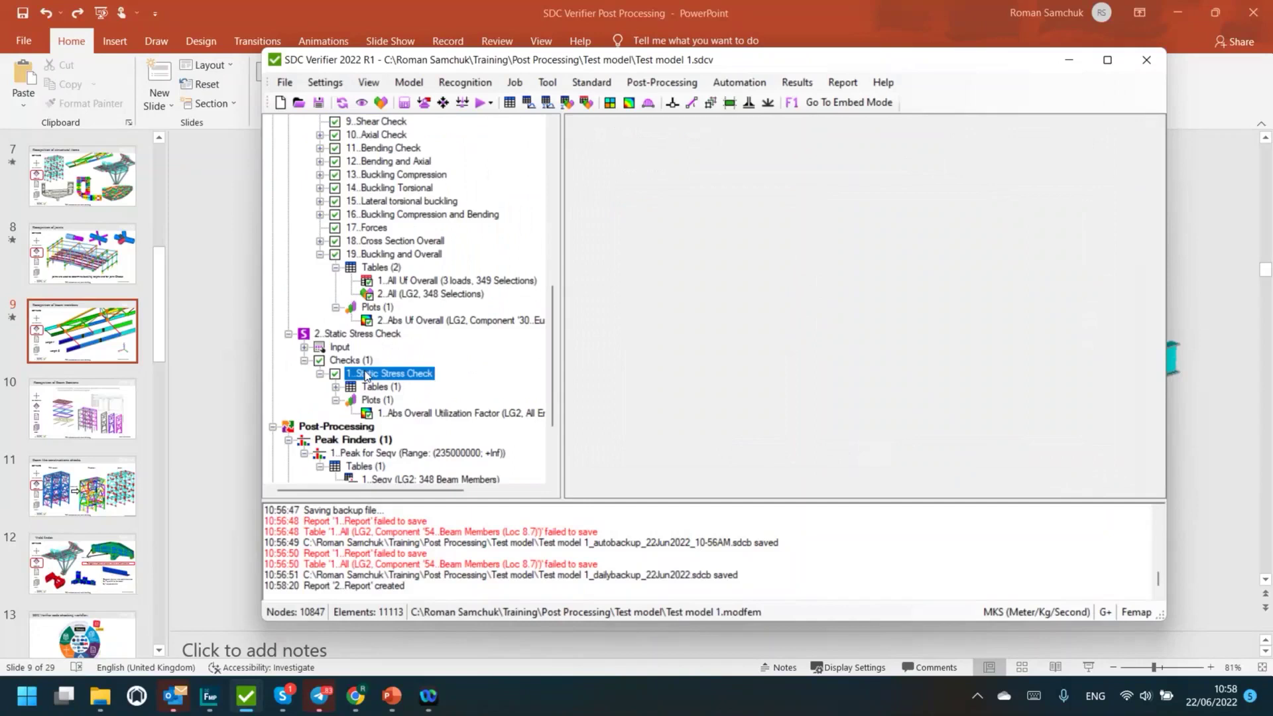
{"action": "right_click", "coordinate": [367, 375]}
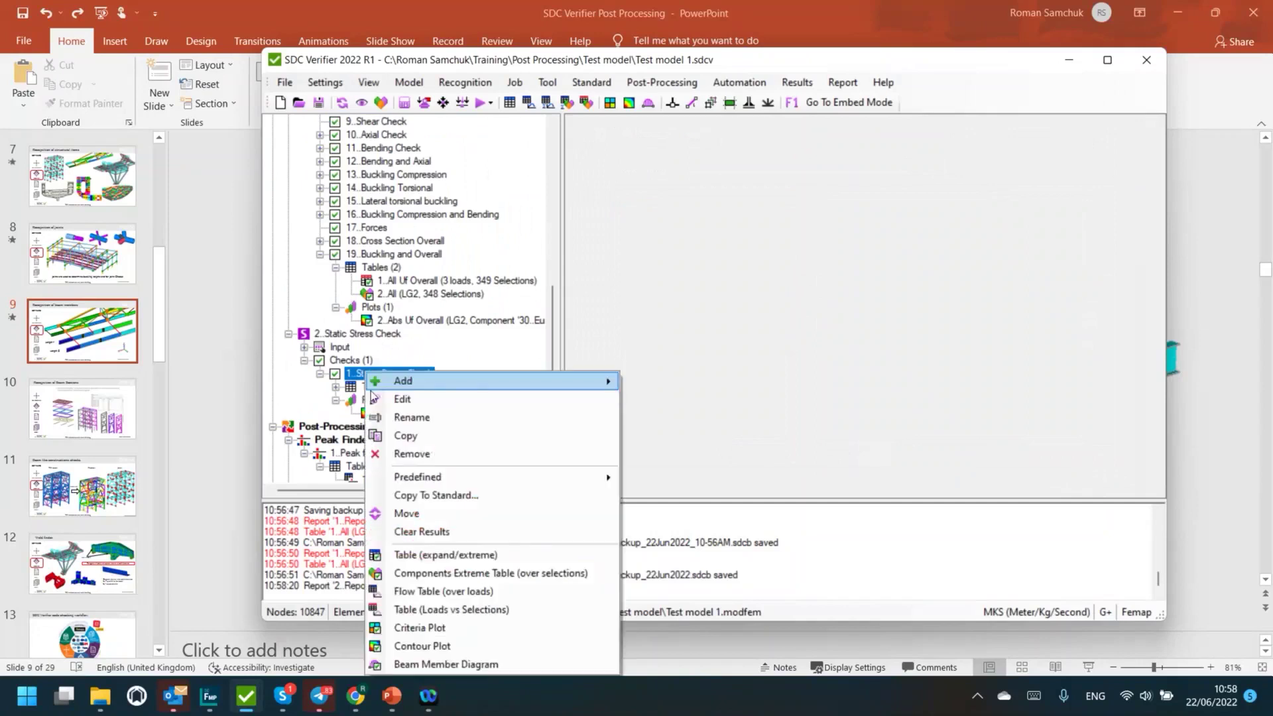
{"action": "key", "text": "Escape"}
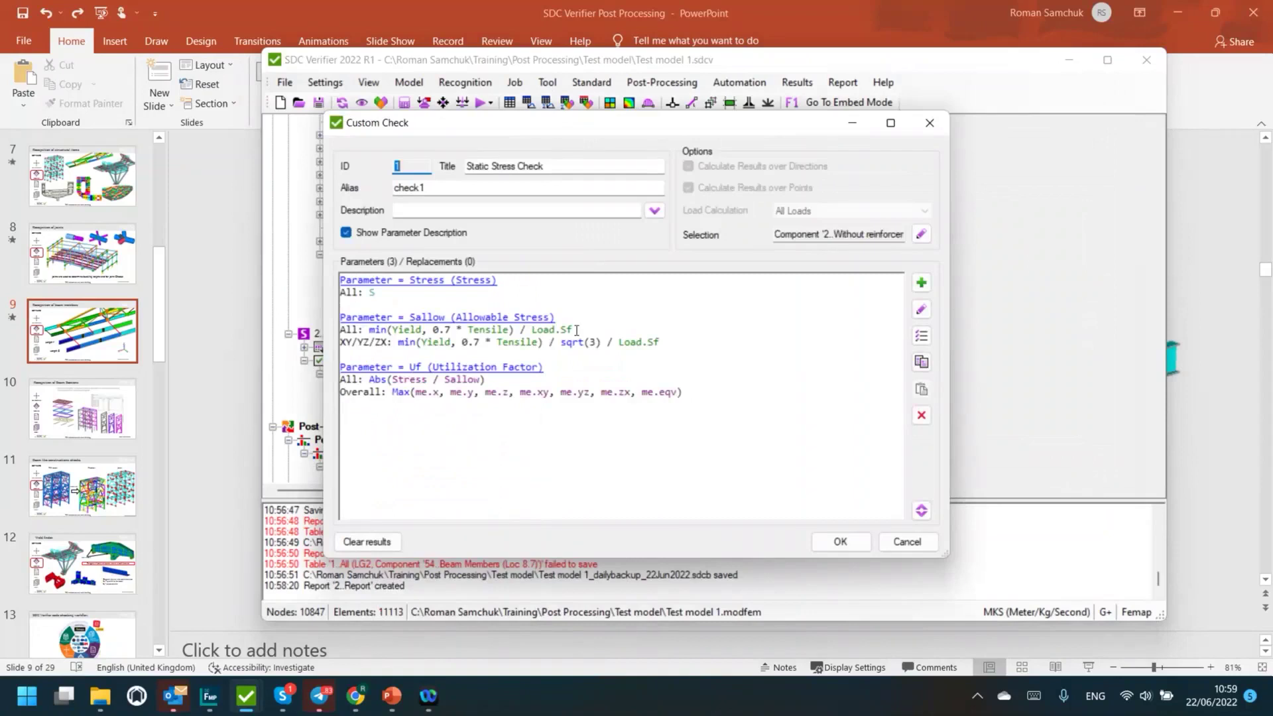
{"action": "left_click_drag", "start_coordinate": [576, 329], "coordinate": [531, 329]}
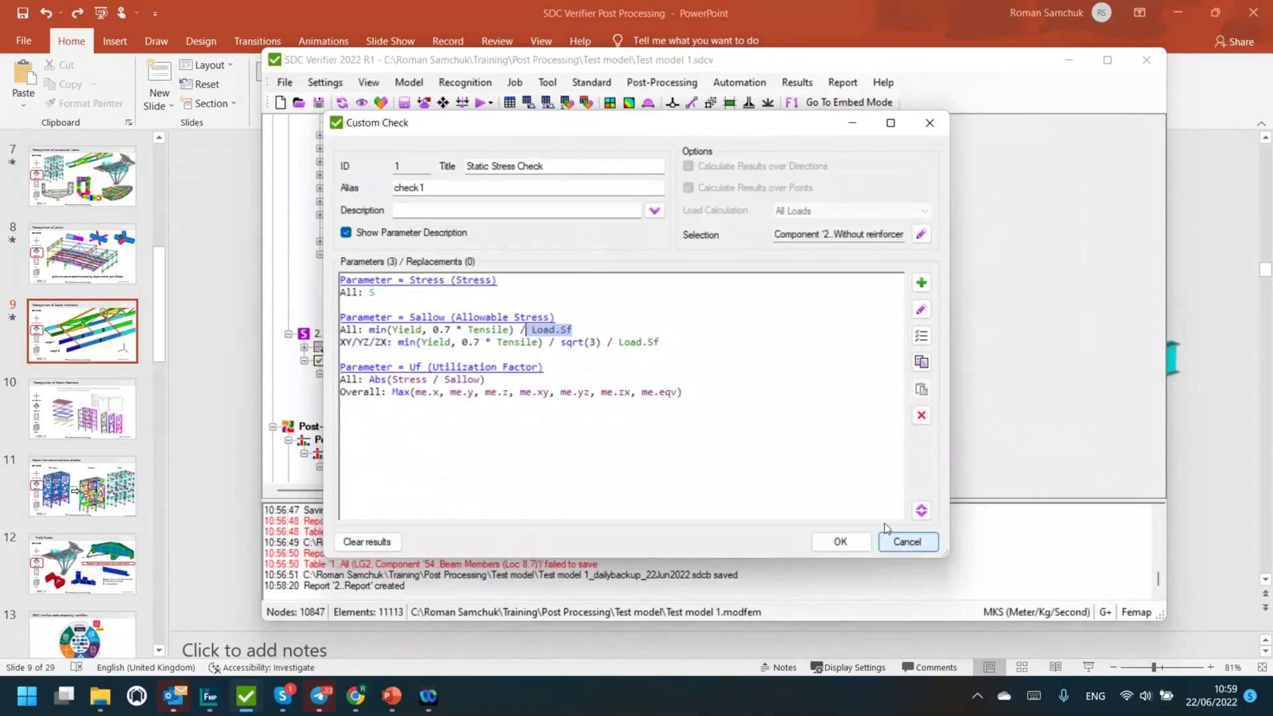
{"action": "key", "text": "Escape"}
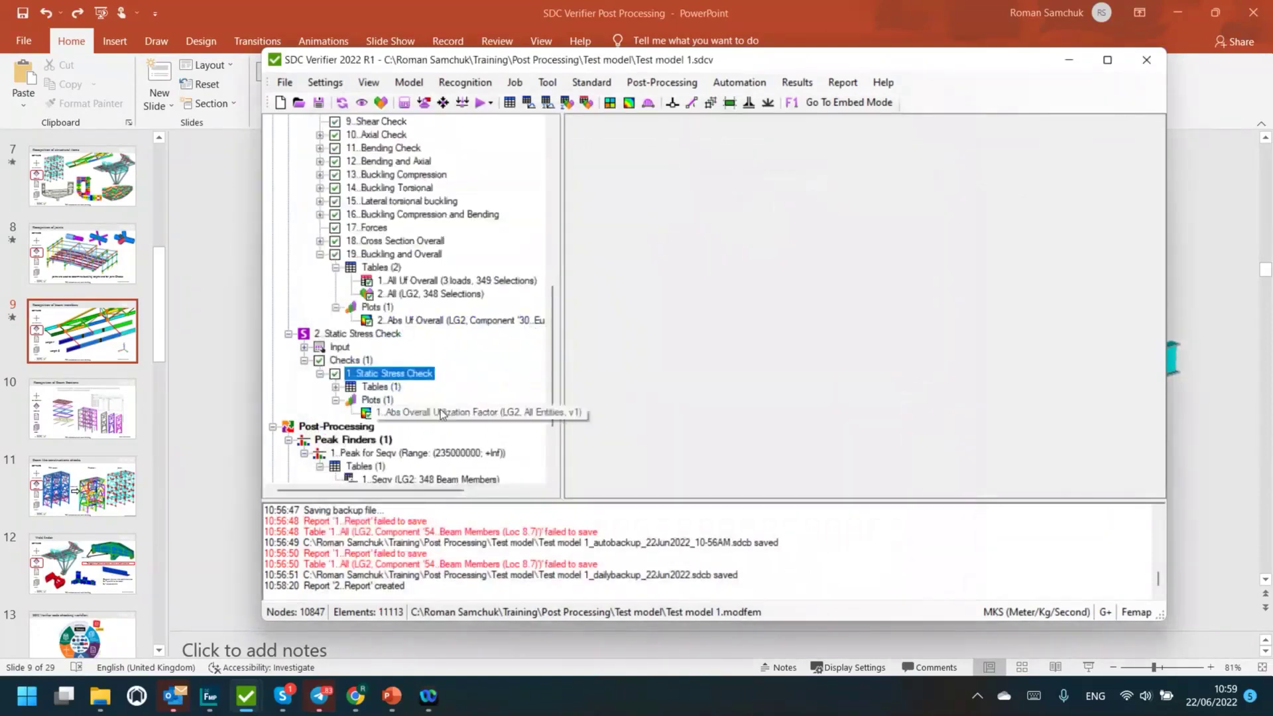
Step: Switch to the PowerPoint presentation and examine the overall bolt check plot on slide 19 up close
{"action": "scroll", "coordinate": [402, 343], "scroll_direction": "down", "scroll_amount": 1}
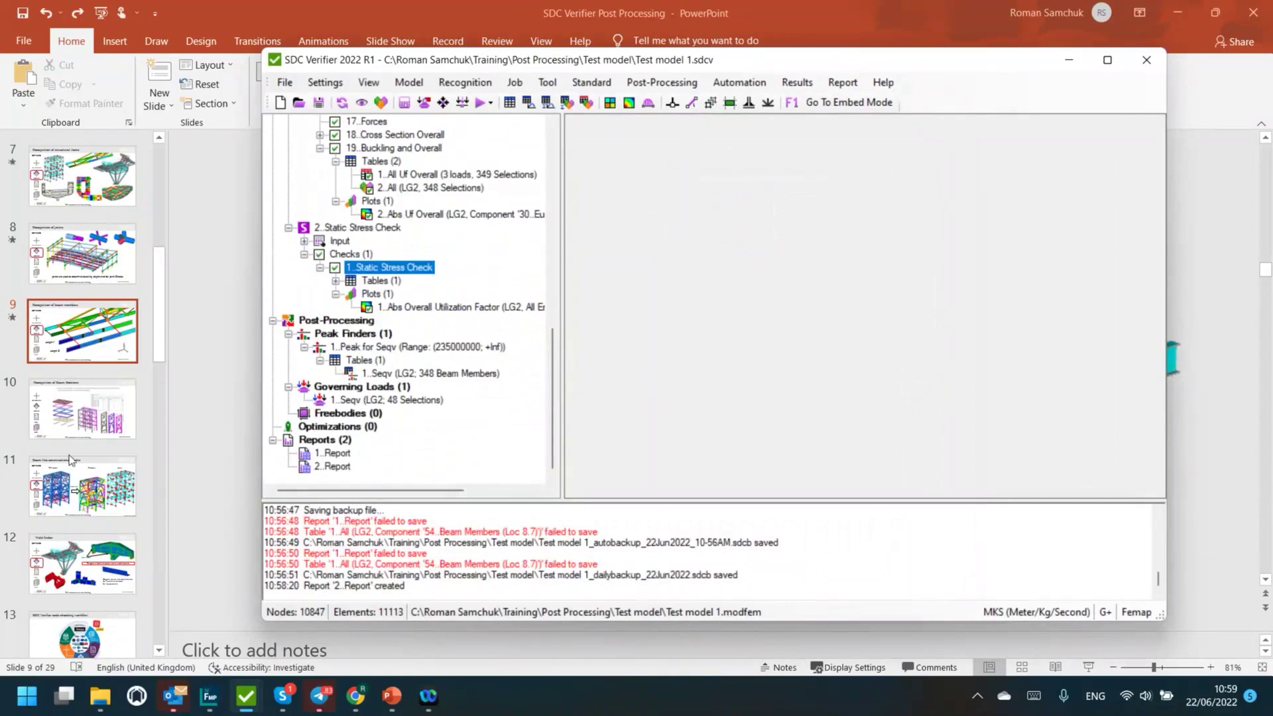
{"action": "scroll", "coordinate": [110, 396], "scroll_direction": "down", "scroll_amount": 5}
{"action": "scroll", "coordinate": [78, 357], "scroll_direction": "down", "scroll_amount": 5}
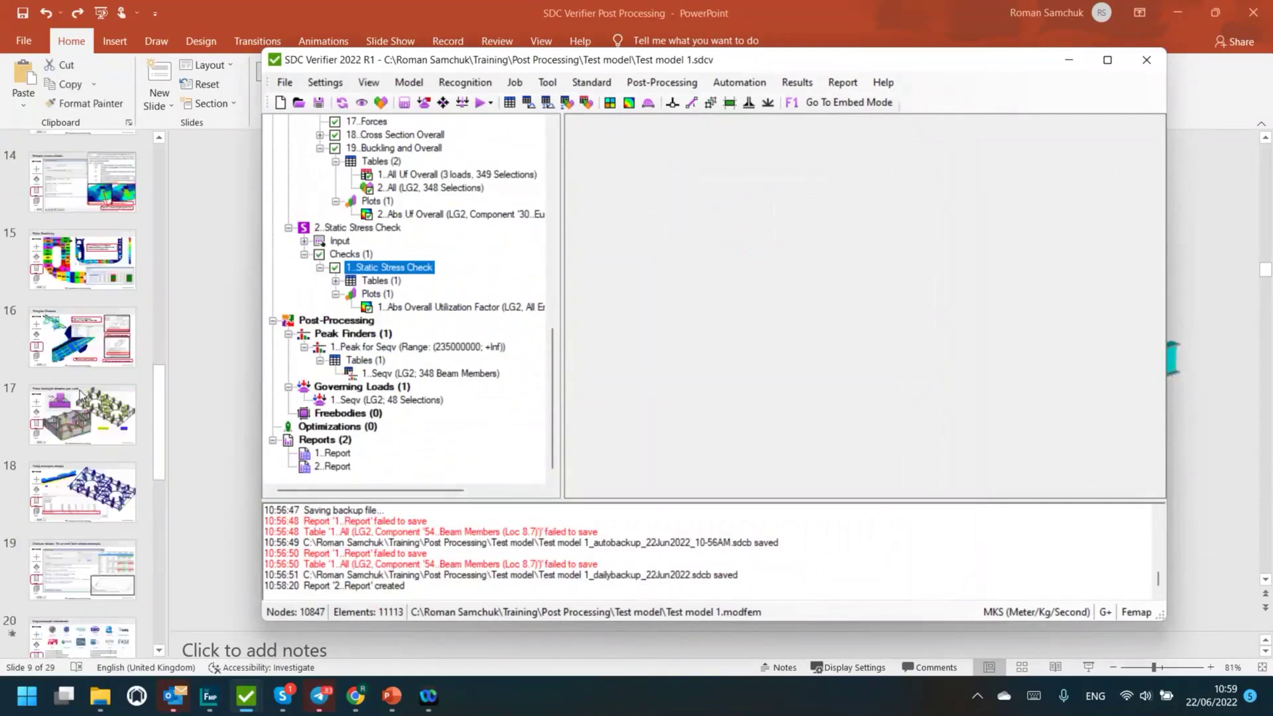
{"action": "left_click", "coordinate": [91, 323]}
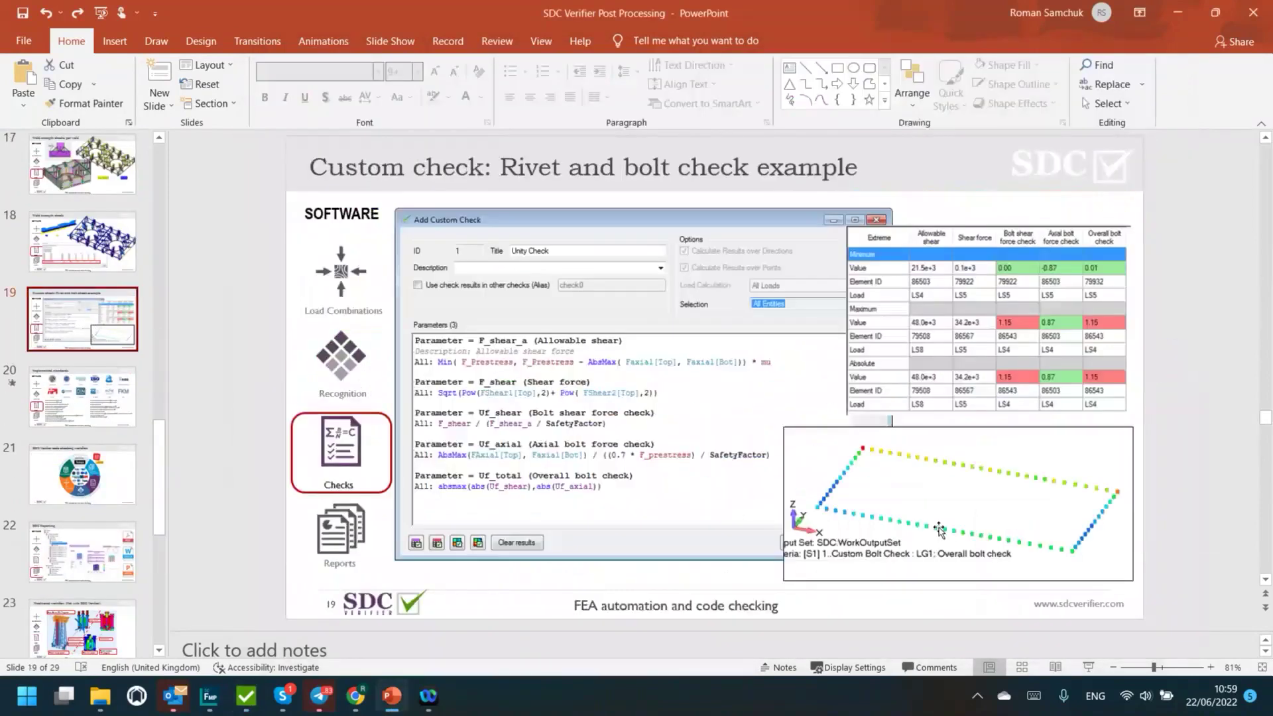
{"action": "left_click", "coordinate": [948, 534]}
{"action": "scroll", "coordinate": [948, 534], "scroll_direction": "up", "scroll_amount": 12, "text": "ctrl"}
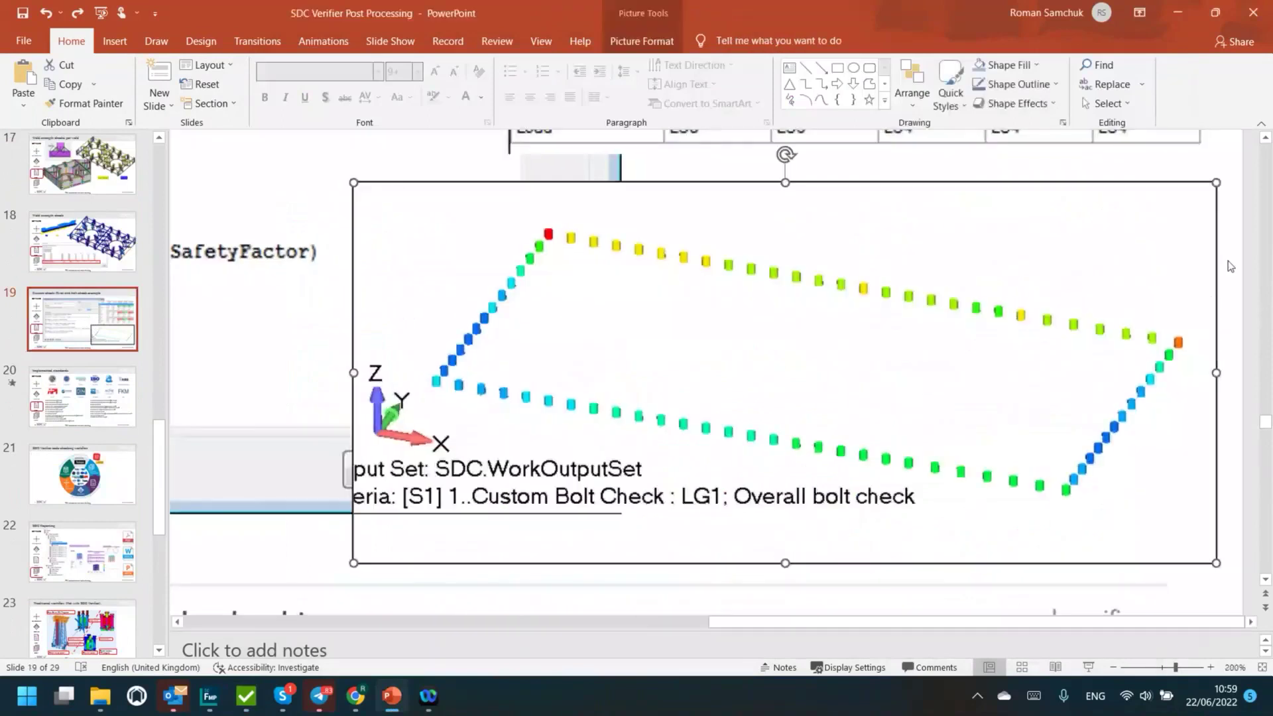
{"action": "left_click", "coordinate": [1230, 265]}
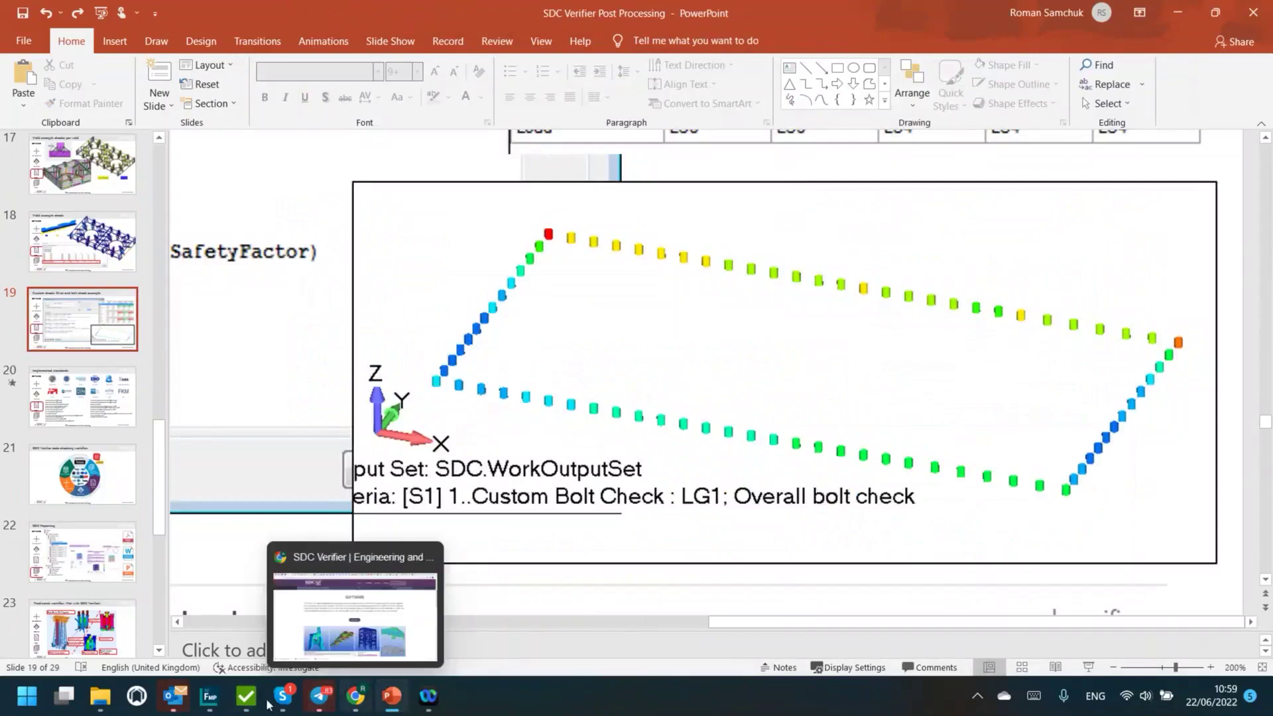
Step: In SDC Verifier, start a governing loads definition using the Line Element Force category and Shear Plane 1 (xy) direction
{"action": "left_click", "coordinate": [246, 696]}
{"action": "scroll", "coordinate": [358, 293], "scroll_direction": "up", "scroll_amount": 2}
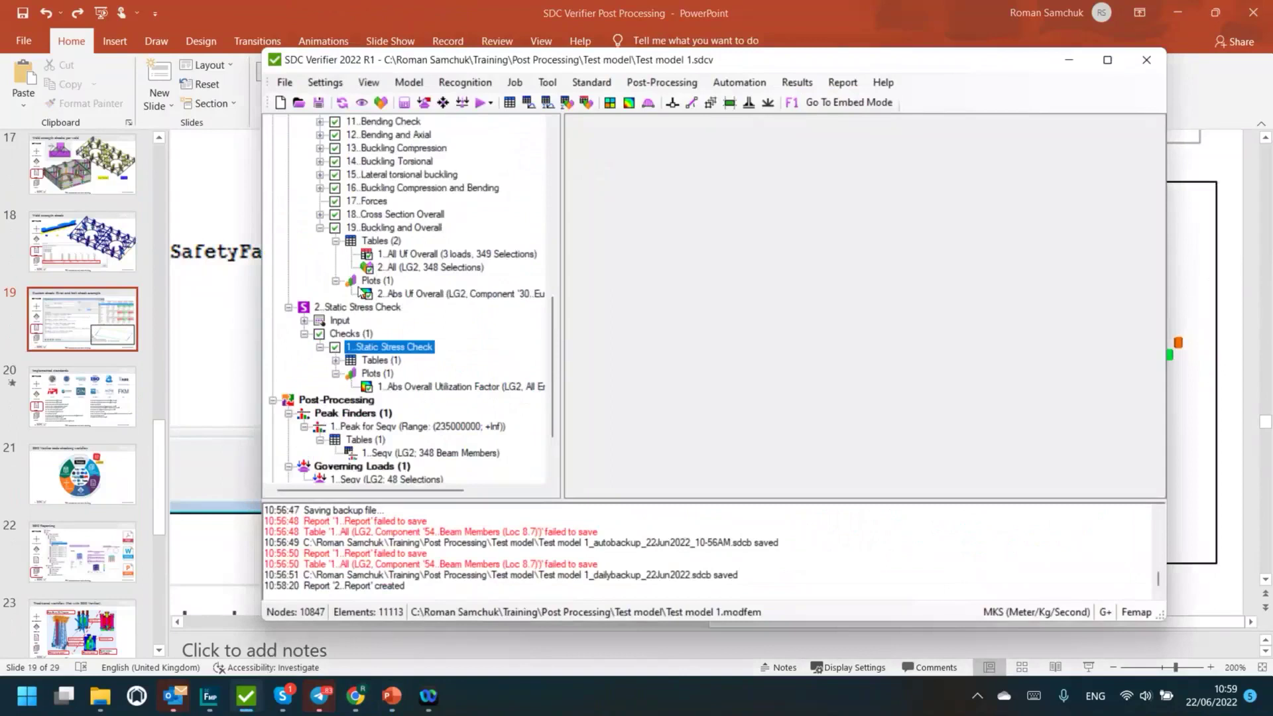
{"action": "scroll", "coordinate": [358, 392], "scroll_direction": "down", "scroll_amount": 2}
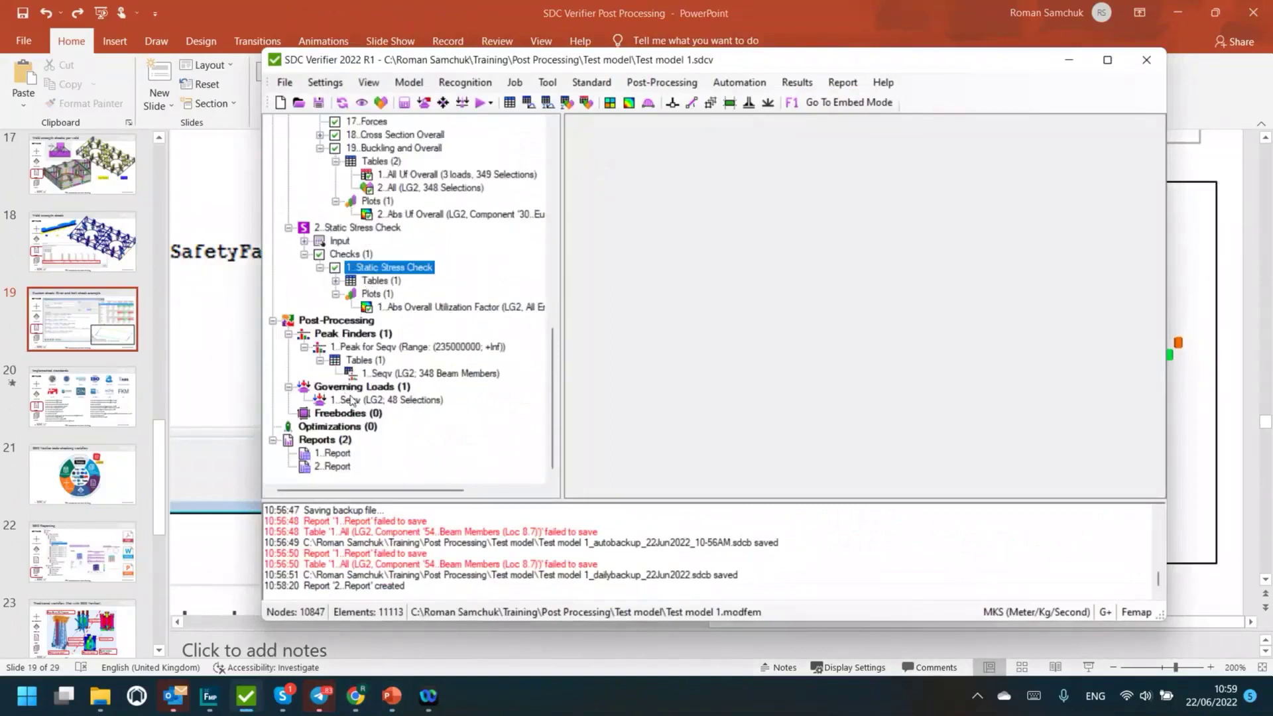
{"action": "left_click", "coordinate": [358, 389]}
{"action": "right_click", "coordinate": [358, 388]}
{"action": "left_click", "coordinate": [382, 398]}
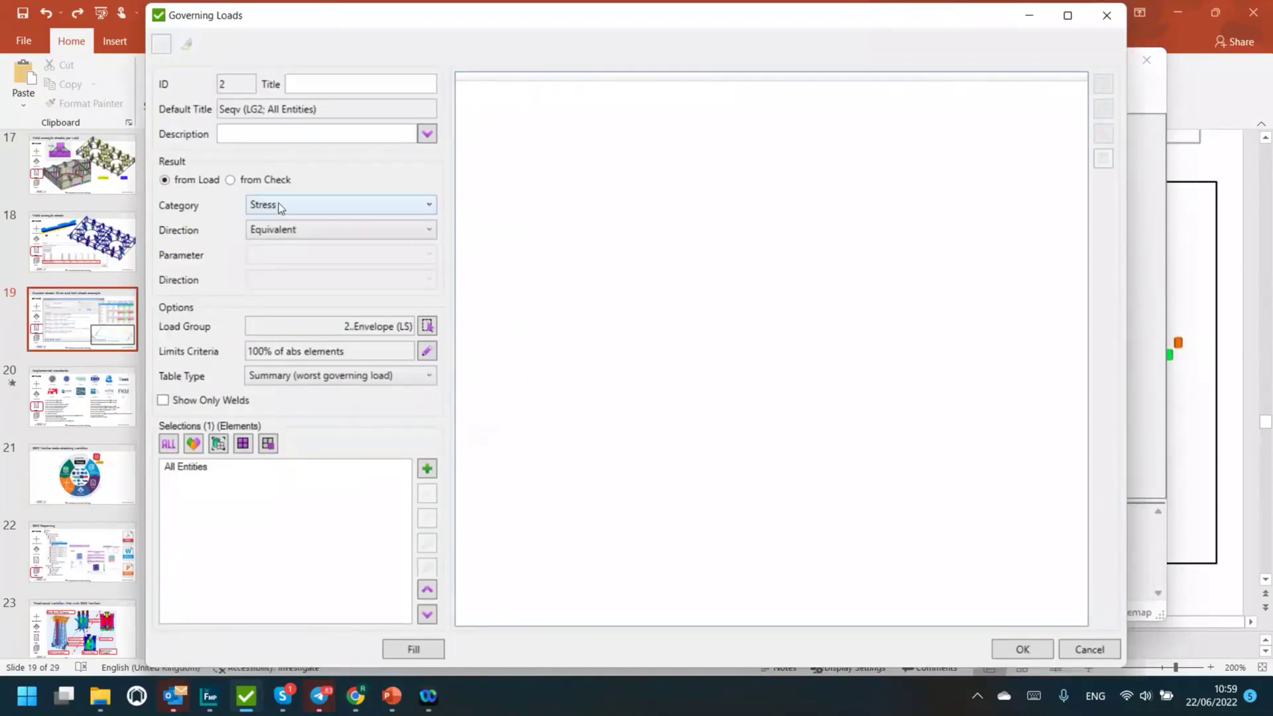
{"action": "left_click", "coordinate": [279, 203]}
{"action": "left_click", "coordinate": [308, 253]}
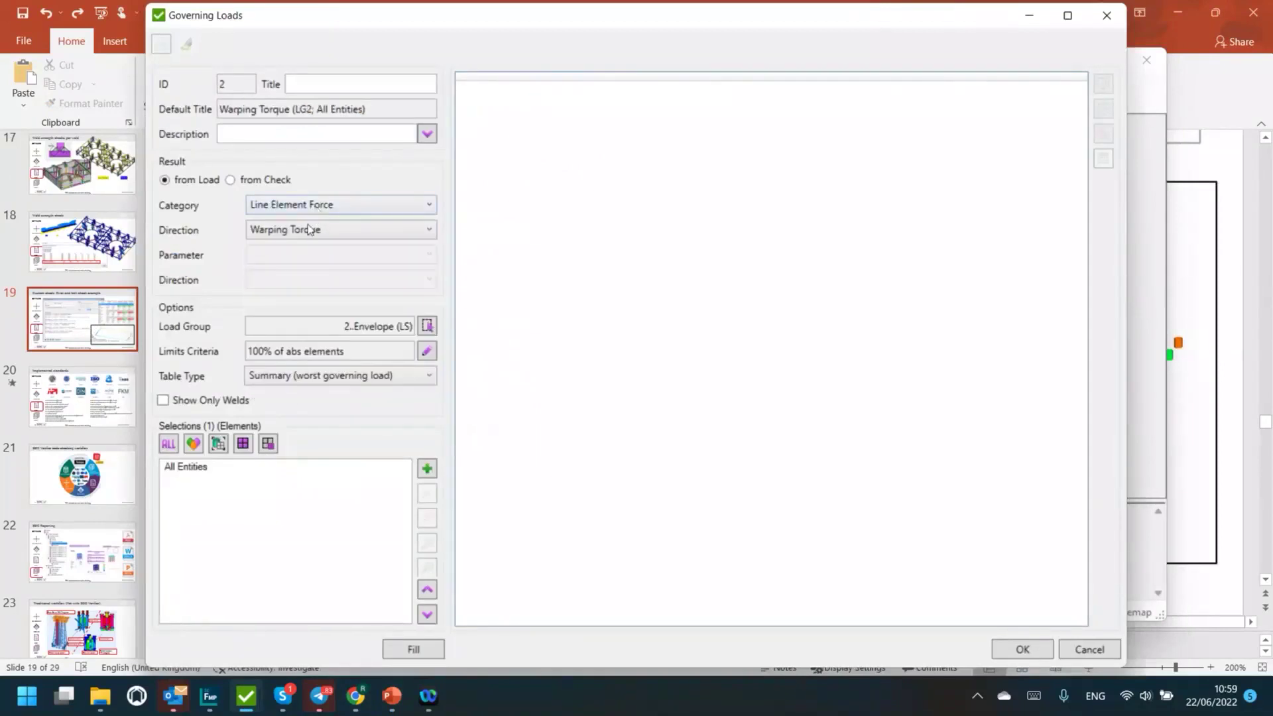
{"action": "left_click", "coordinate": [309, 229]}
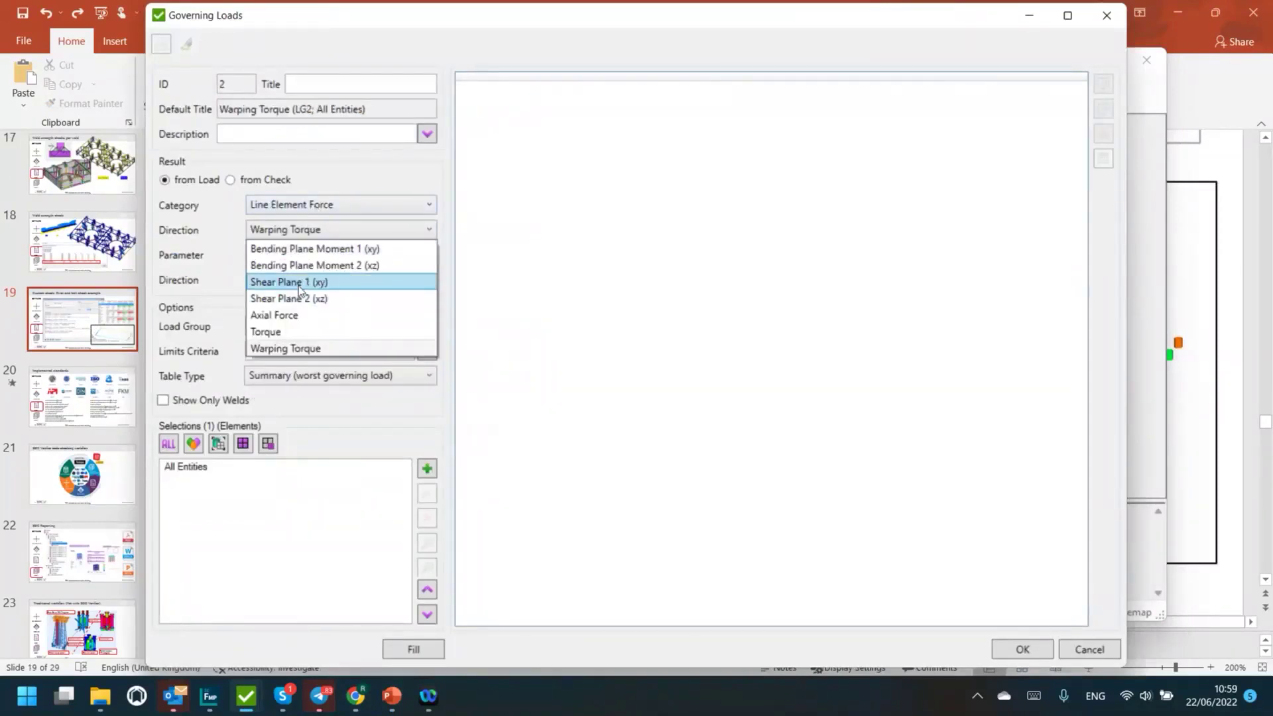
{"action": "left_click", "coordinate": [298, 279]}
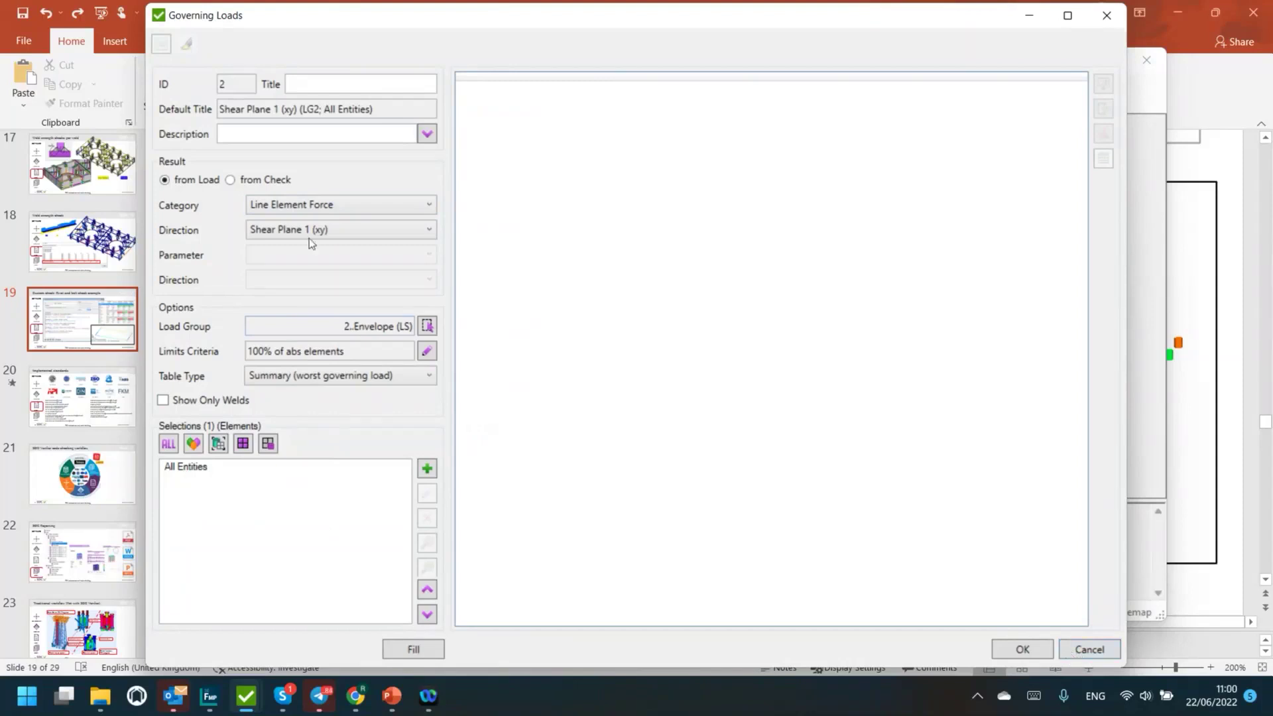
Step: Review the result categories available for governing loads and discard the new definition
{"action": "left_click", "coordinate": [274, 206]}
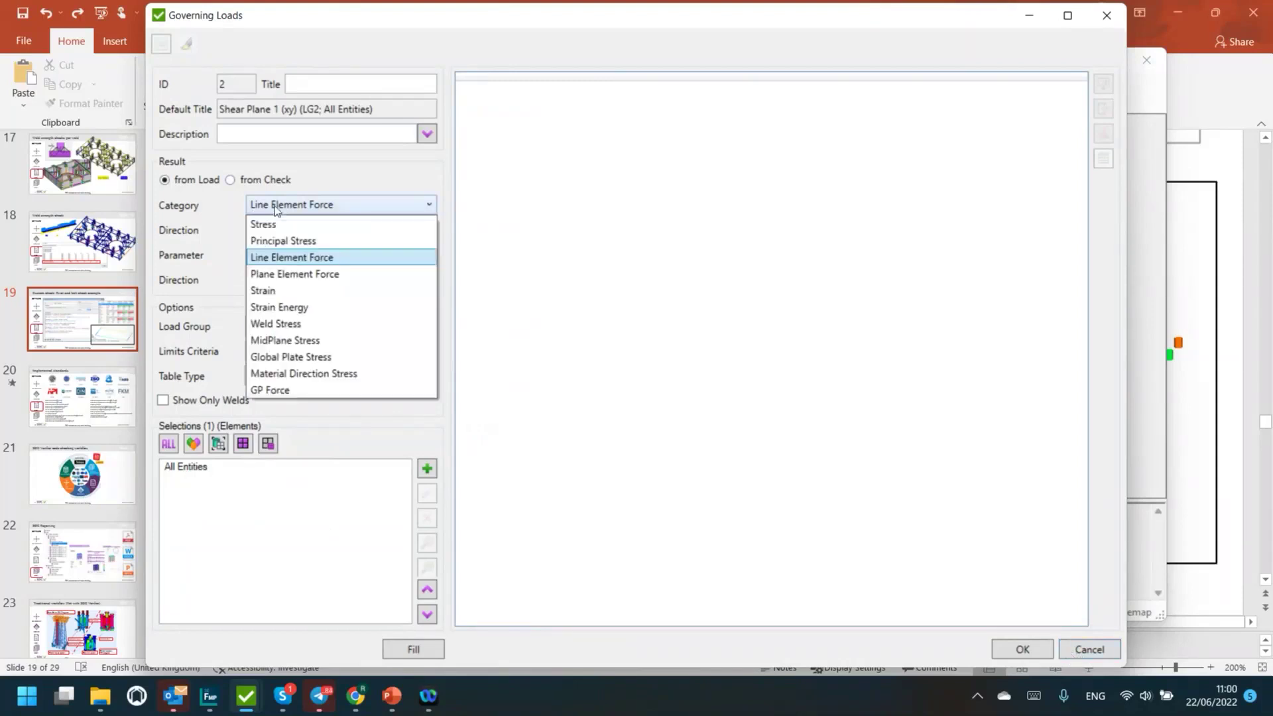
{"action": "left_click", "coordinate": [593, 433]}
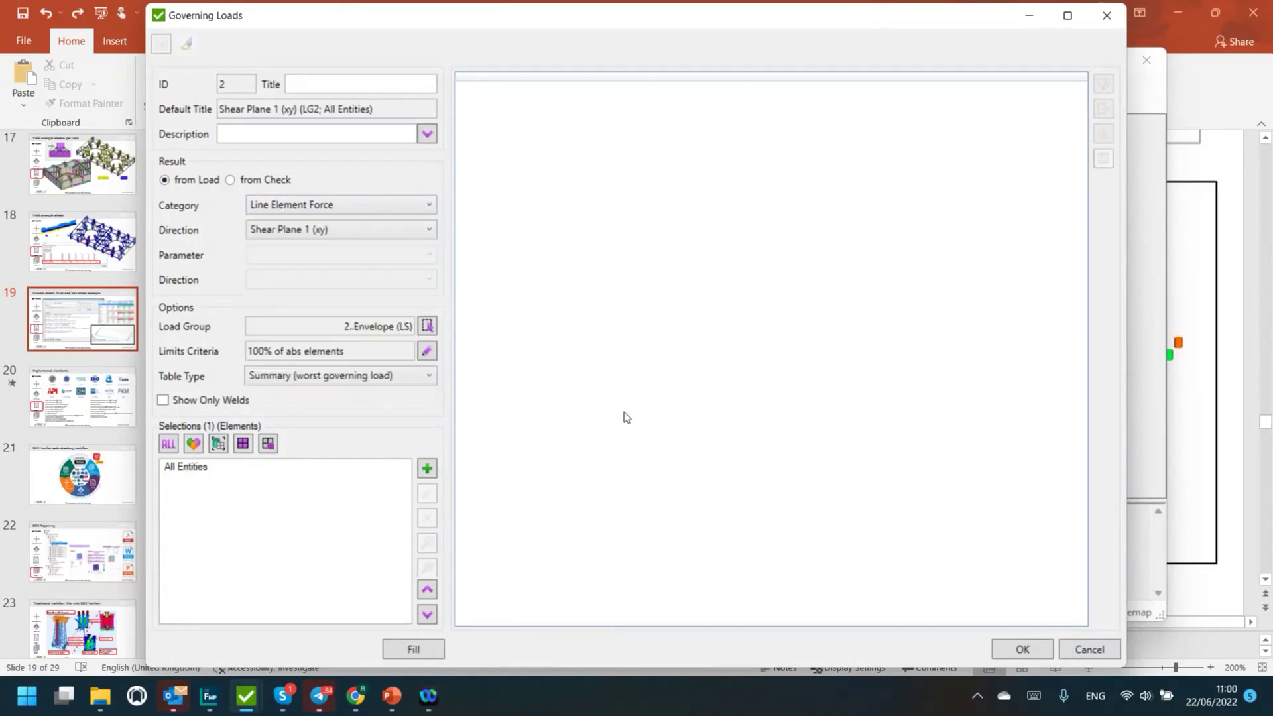
{"action": "left_click", "coordinate": [1100, 651]}
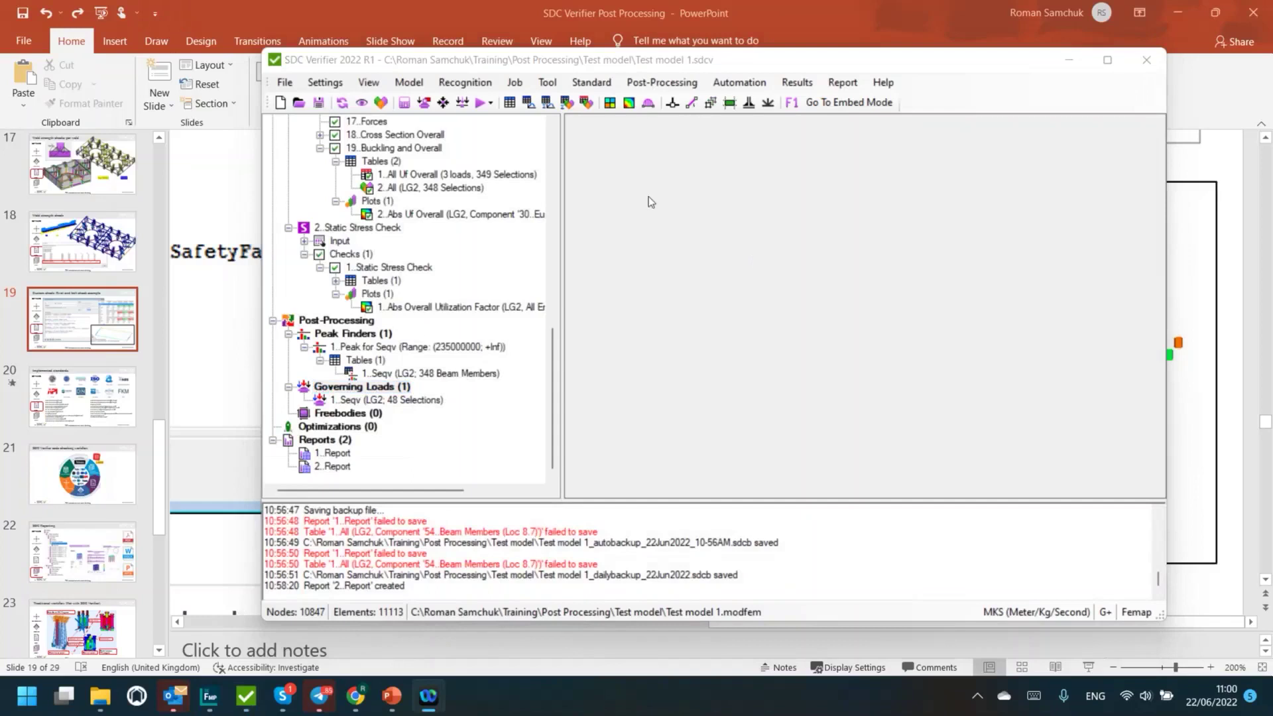
Step: Collapse the Eurocode3 Members standard in the project tree and select the Static Stress Check standard
{"action": "scroll", "coordinate": [425, 324], "scroll_direction": "up", "scroll_amount": 5}
{"action": "scroll", "coordinate": [426, 327], "scroll_direction": "down", "scroll_amount": 1}
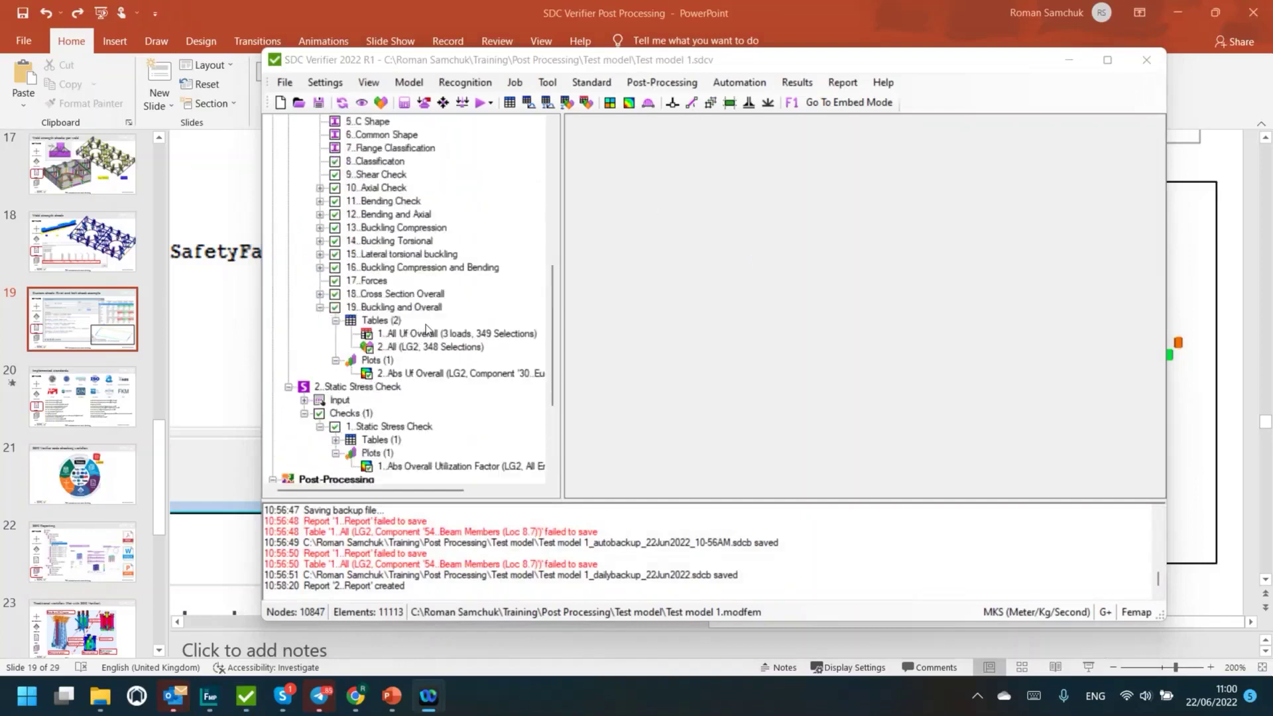
{"action": "scroll", "coordinate": [425, 325], "scroll_direction": "down", "scroll_amount": 2}
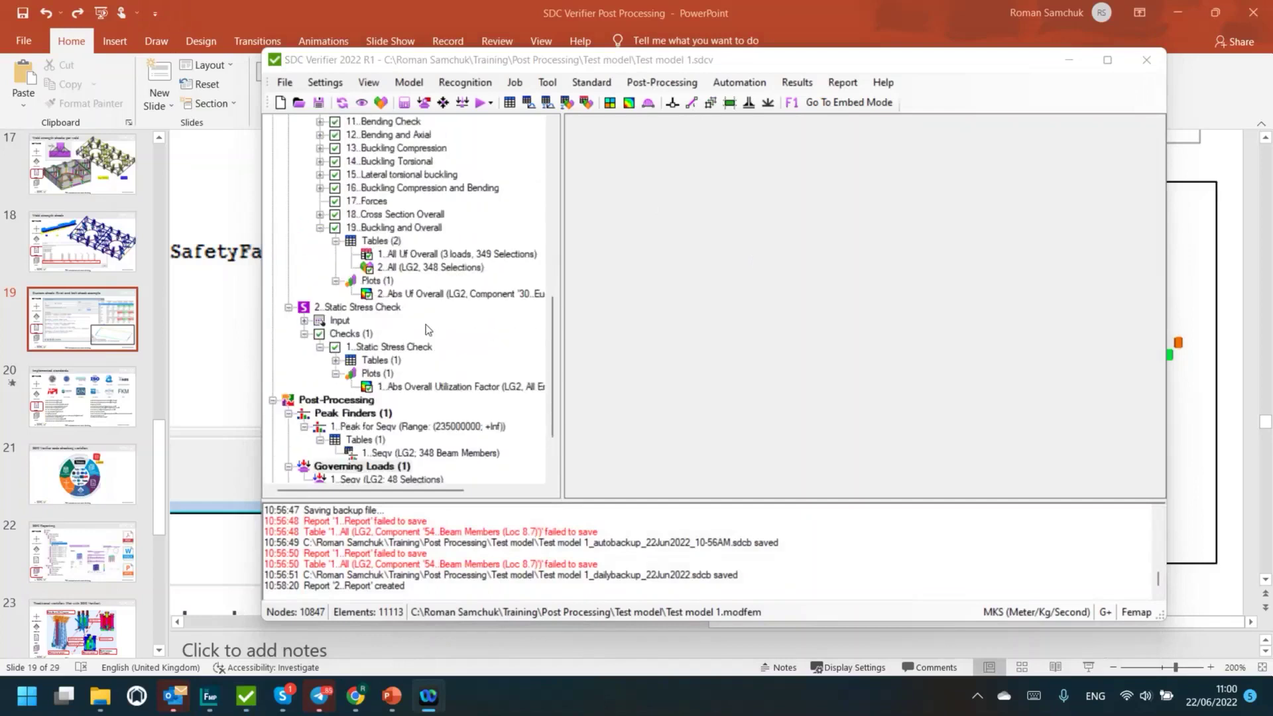
{"action": "scroll", "coordinate": [425, 324], "scroll_direction": "down", "scroll_amount": 1}
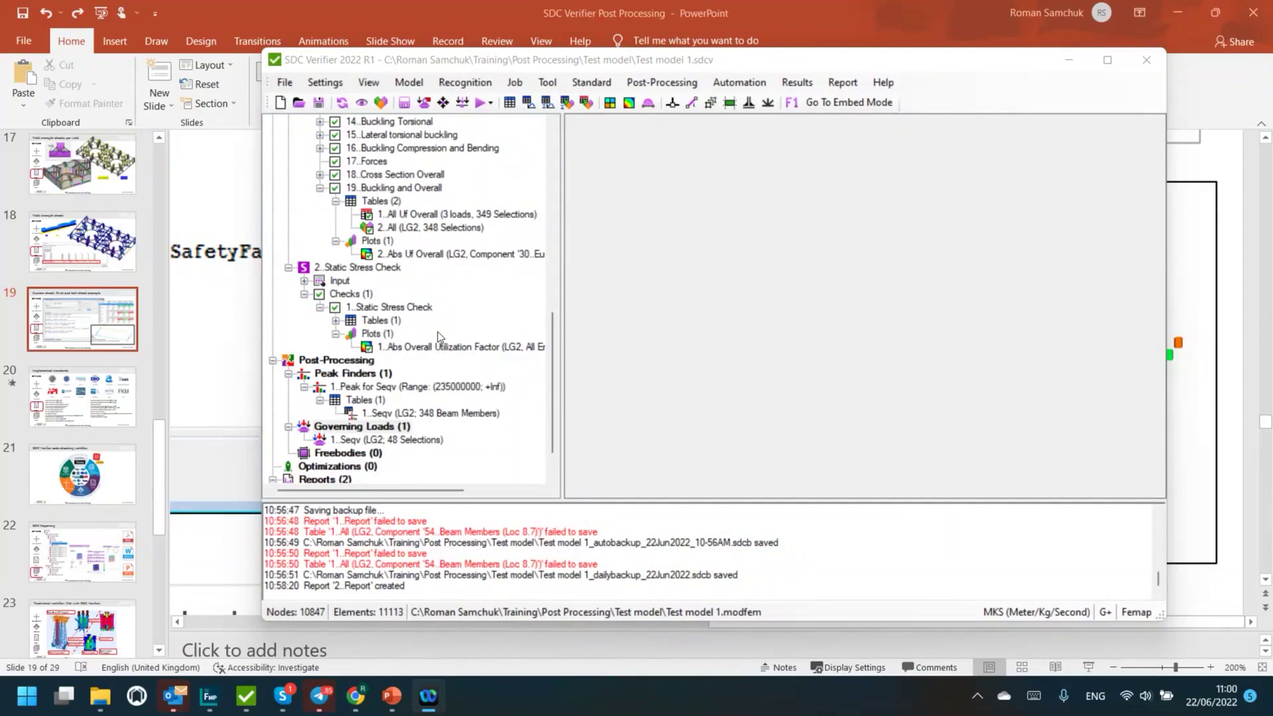
{"action": "scroll", "coordinate": [438, 332], "scroll_direction": "up", "scroll_amount": 8}
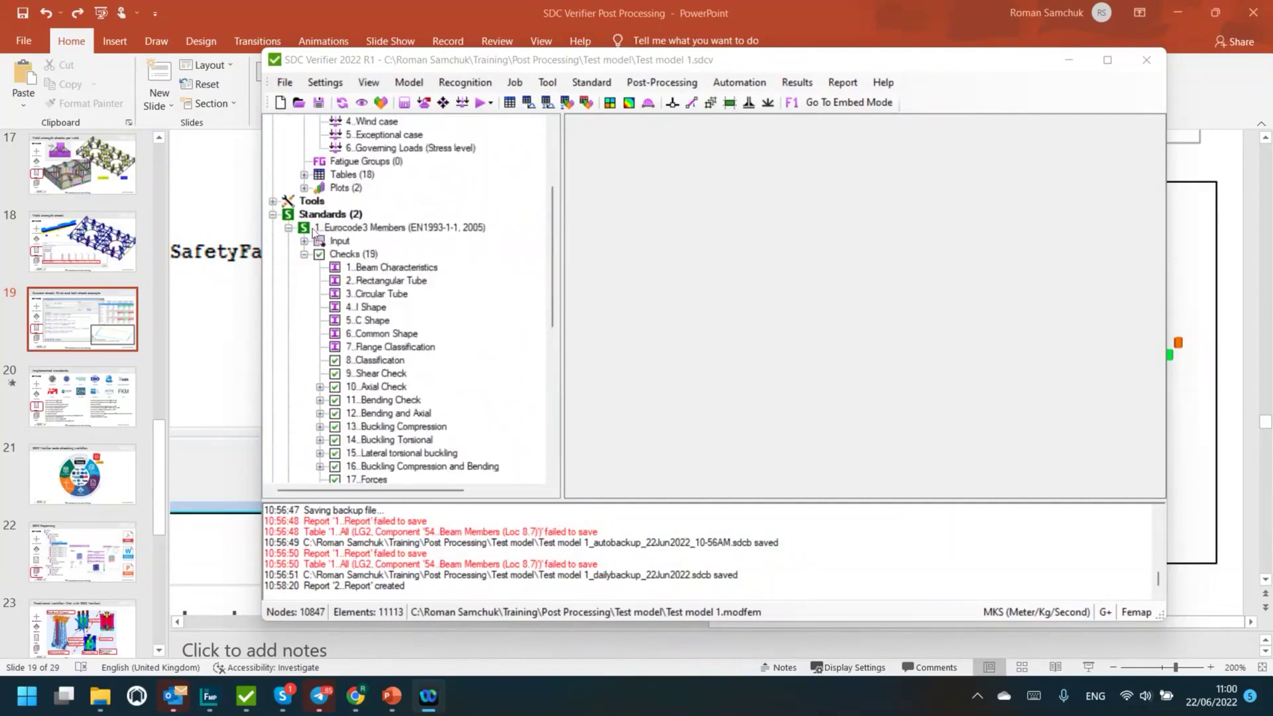
{"action": "left_click", "coordinate": [289, 233]}
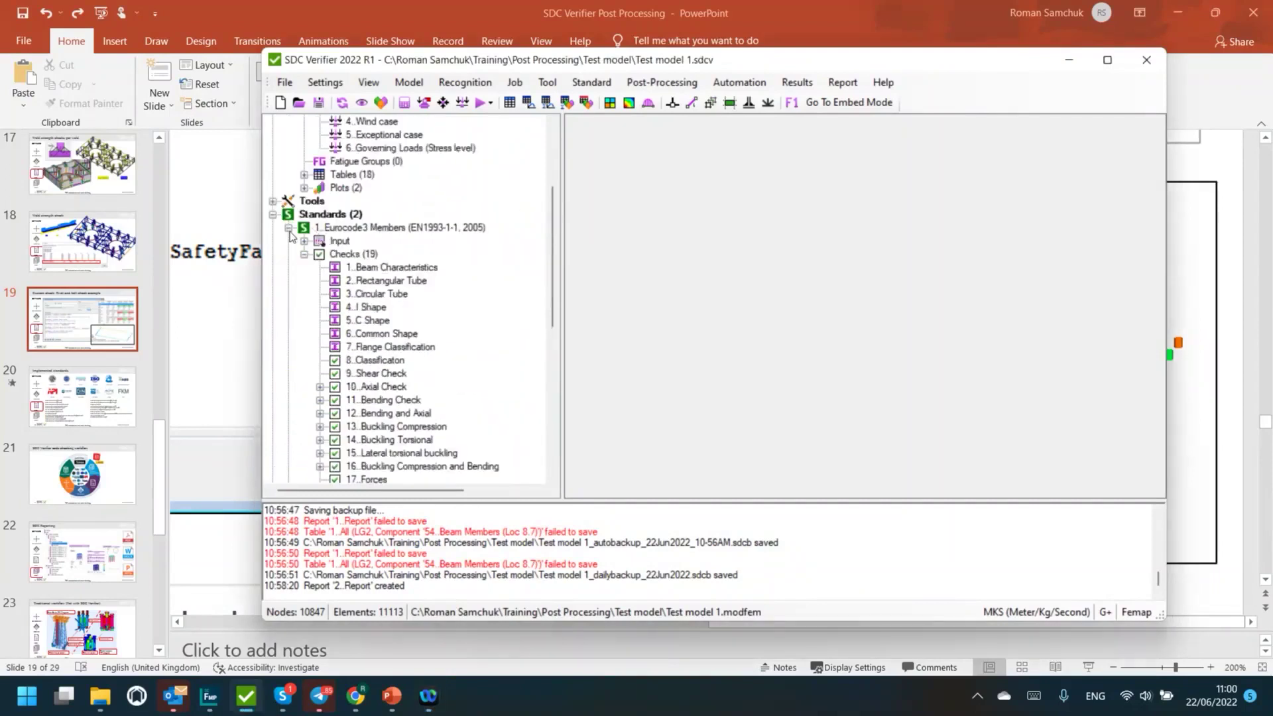
{"action": "left_click", "coordinate": [289, 229]}
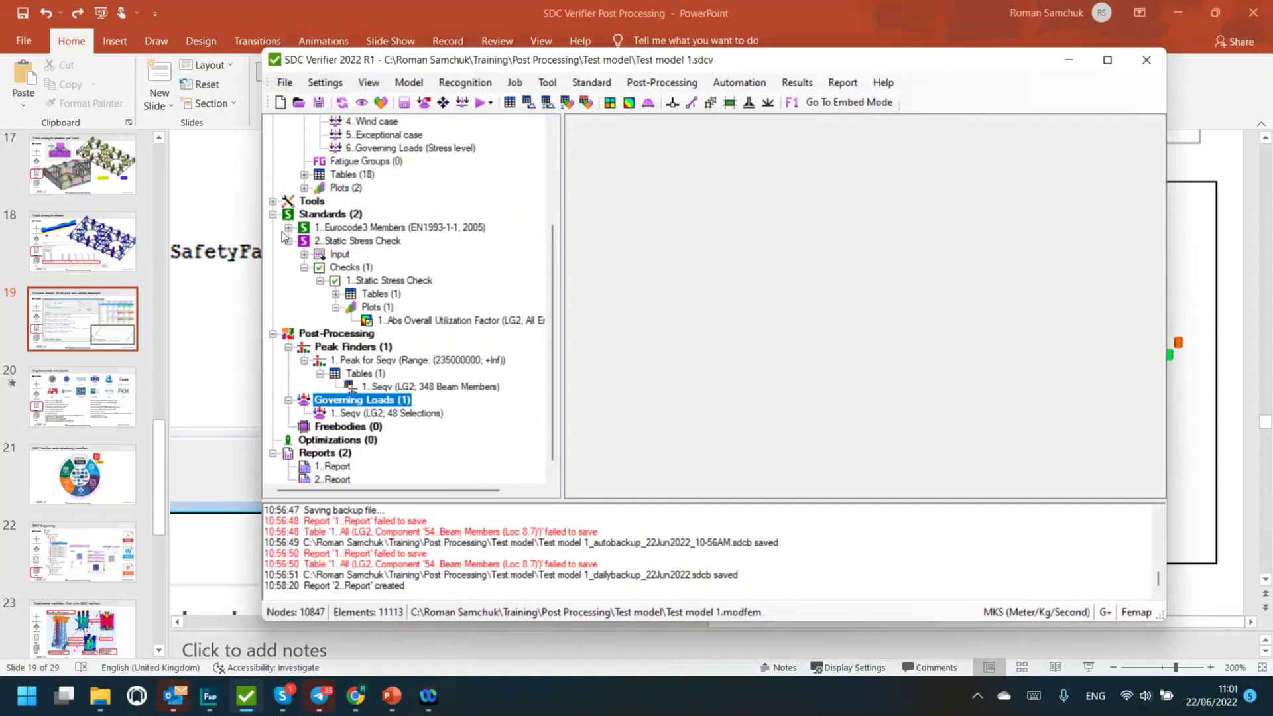
{"action": "left_click", "coordinate": [355, 242]}
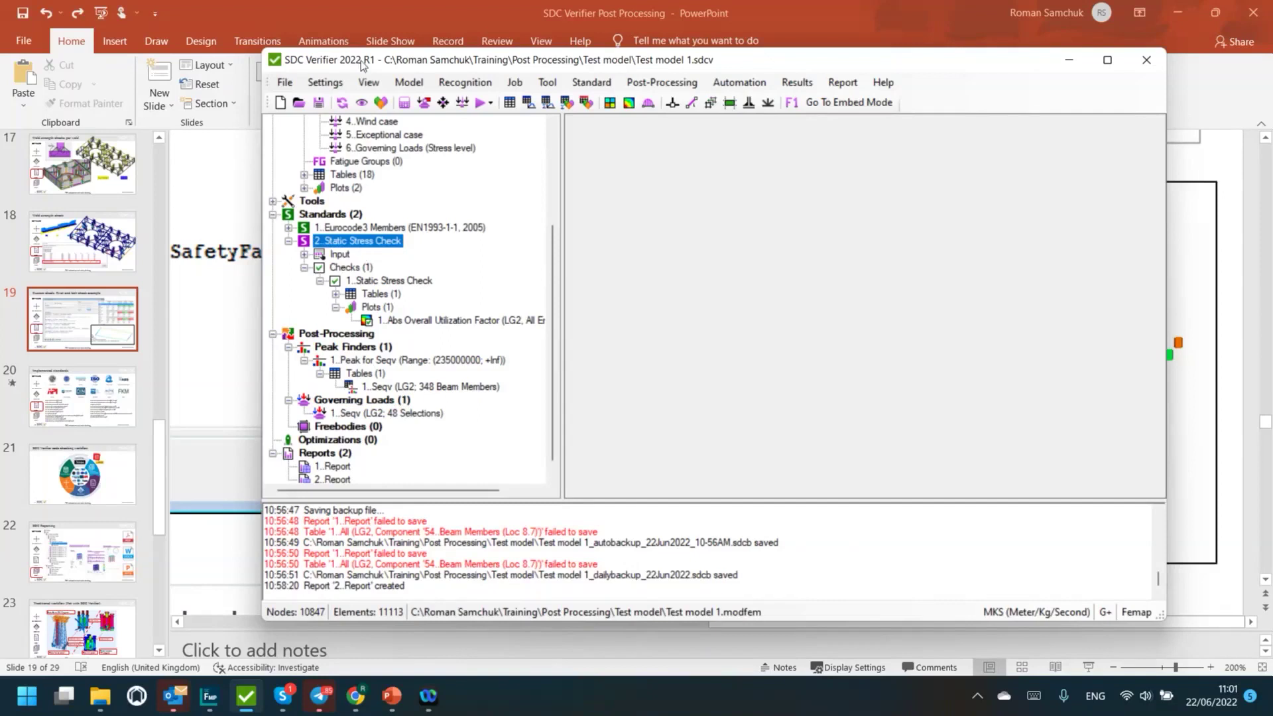
Step: Switch to the PowerPoint presentation and show the whole contact information slide, number 29
{"action": "left_click", "coordinate": [75, 484]}
{"action": "scroll", "coordinate": [76, 486], "scroll_direction": "down", "scroll_amount": 6}
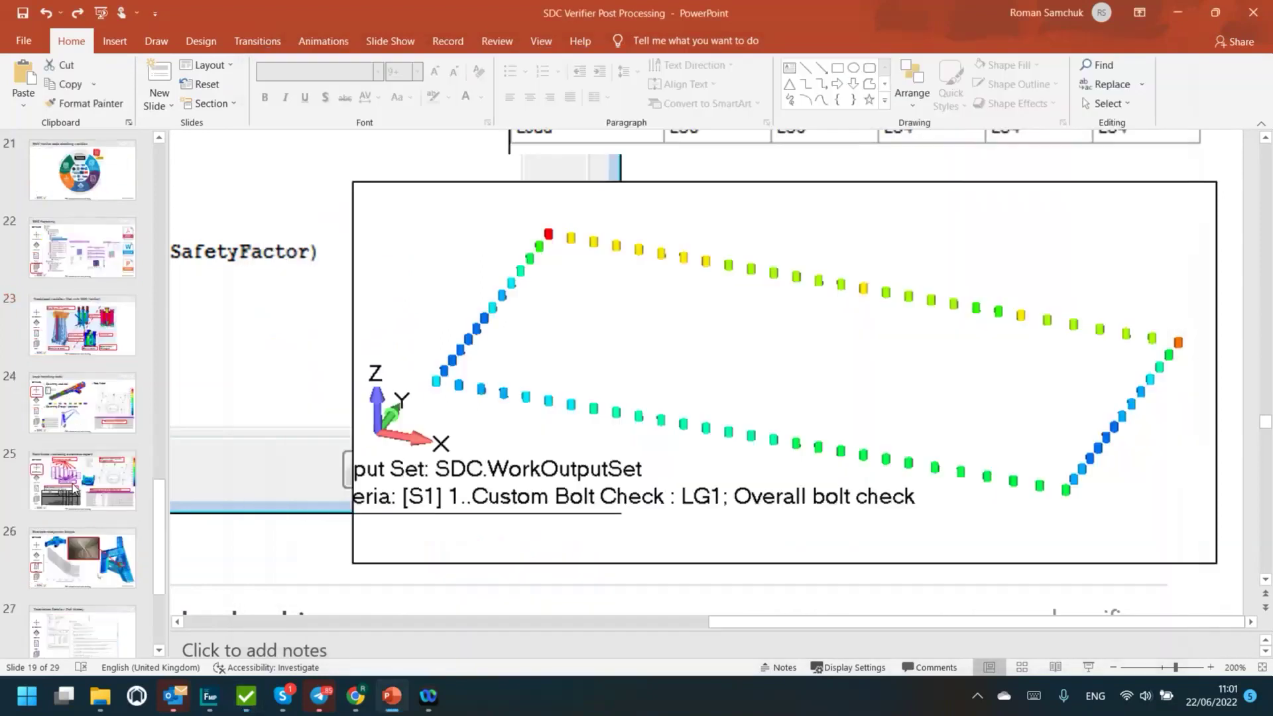
{"action": "left_click", "coordinate": [75, 594]}
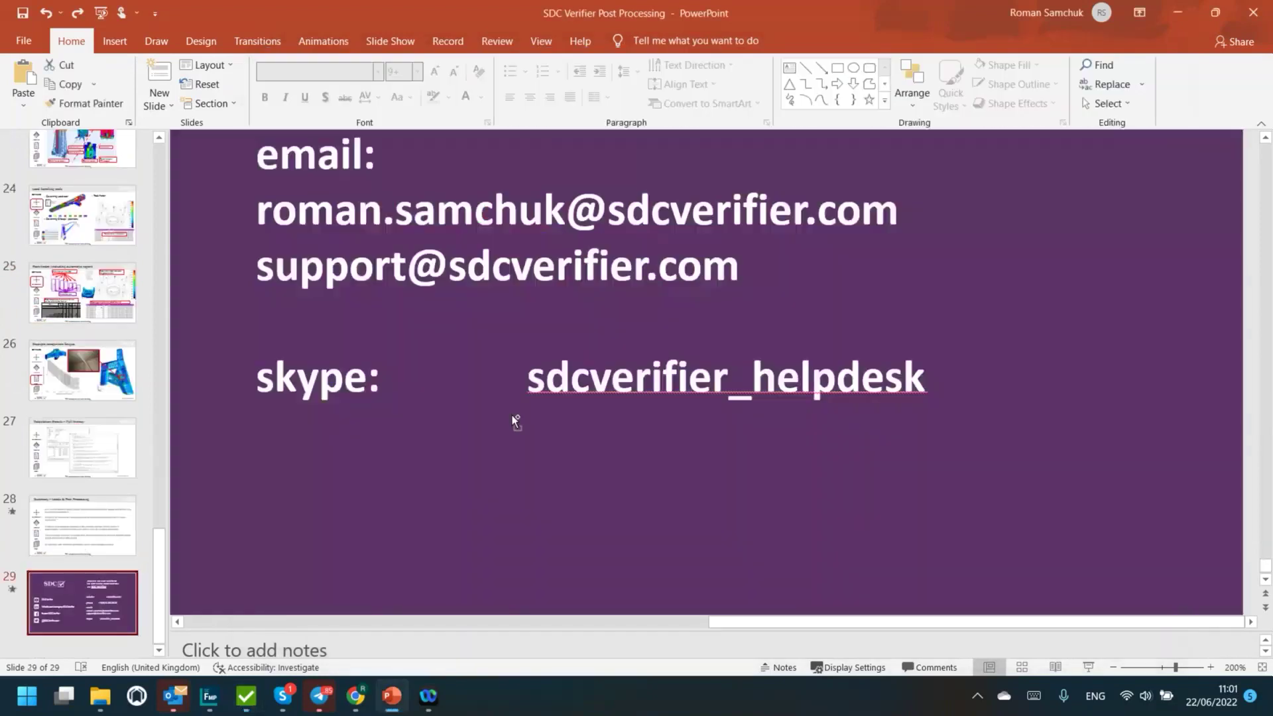
{"action": "scroll", "coordinate": [512, 415], "scroll_direction": "down", "scroll_amount": 5, "text": "ctrl"}
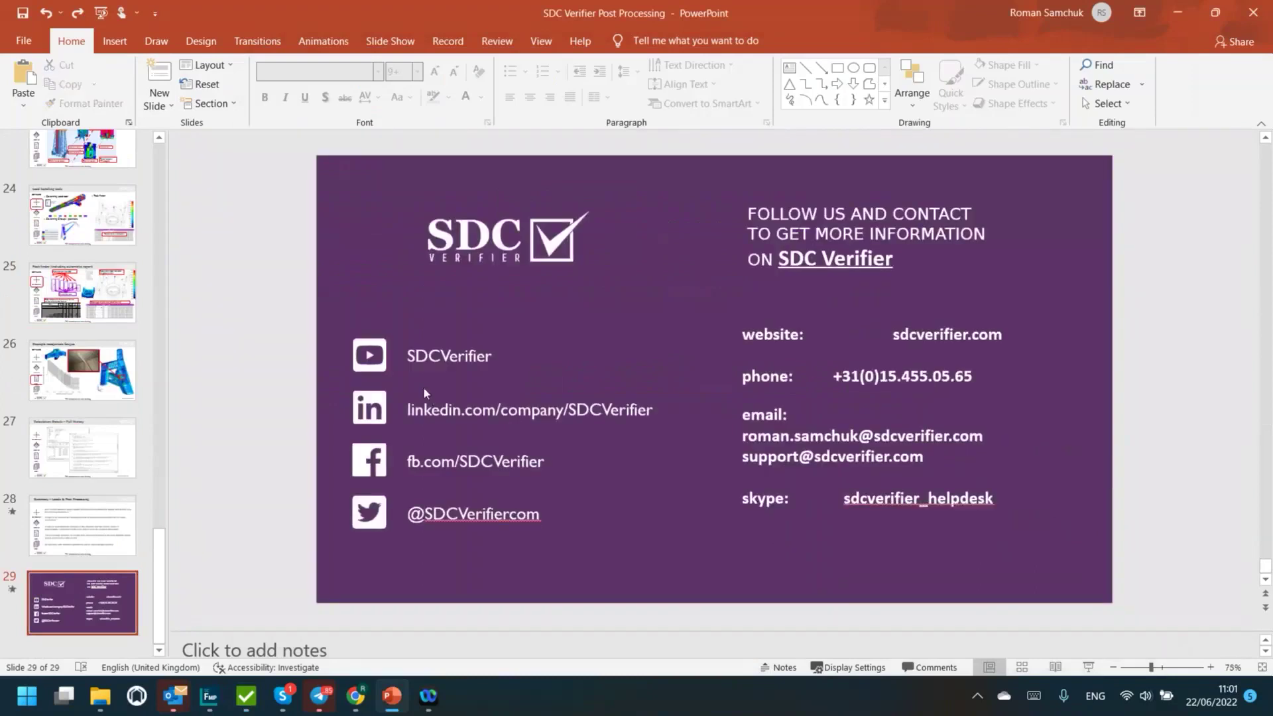